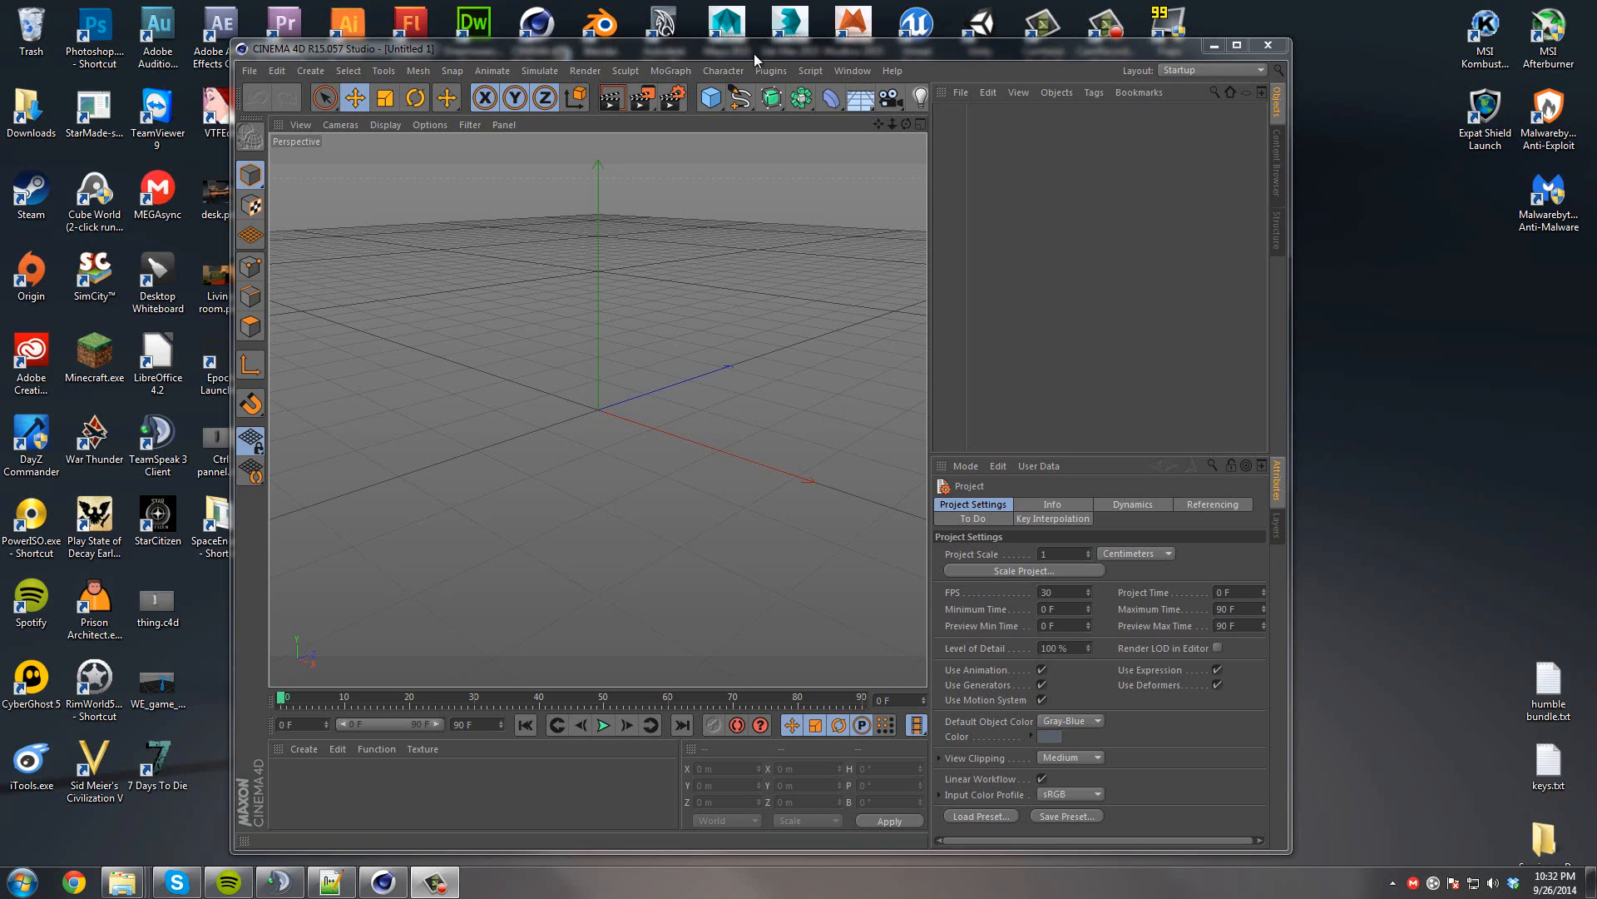
# Add a 2.5 m cube, make it editable and paste a duplicate of it.
pyautogui.moveTo(753, 53); pyautogui.dragTo(753, 2)
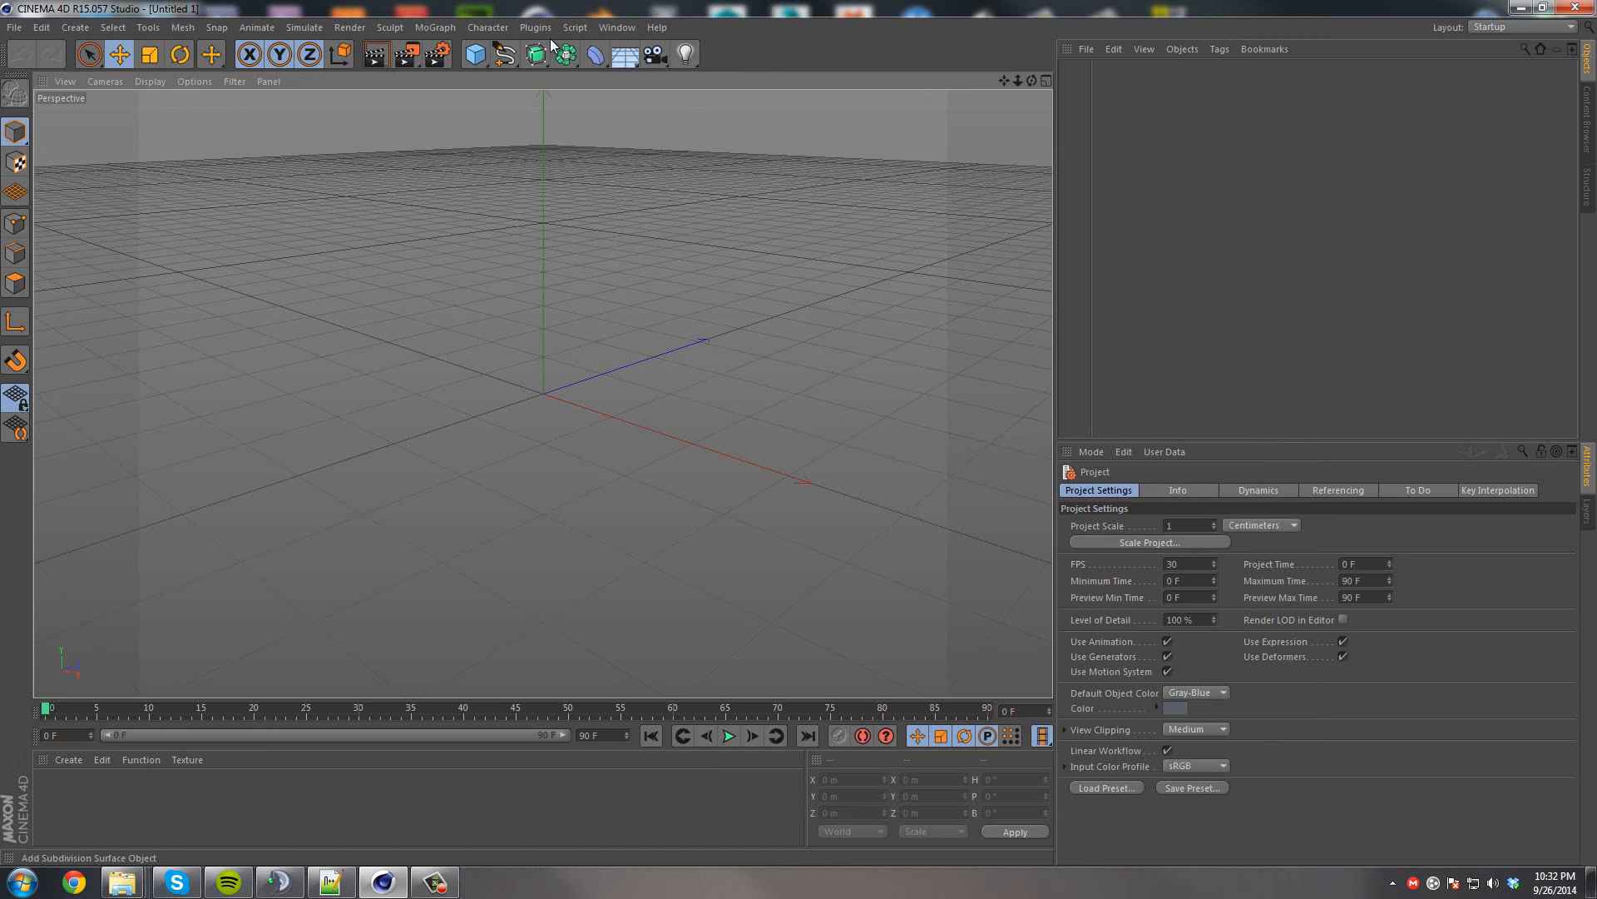
pyautogui.click(475, 54)
pyautogui.keyDown('alt'); pyautogui.moveTo(854, 679); pyautogui.dragTo(111, 314); pyautogui.keyUp('alt')
pyautogui.press('c')
pyautogui.press('Return')
pyautogui.hotkey('ctrl', 'c')
pyautogui.hotkey('ctrl', 'v')
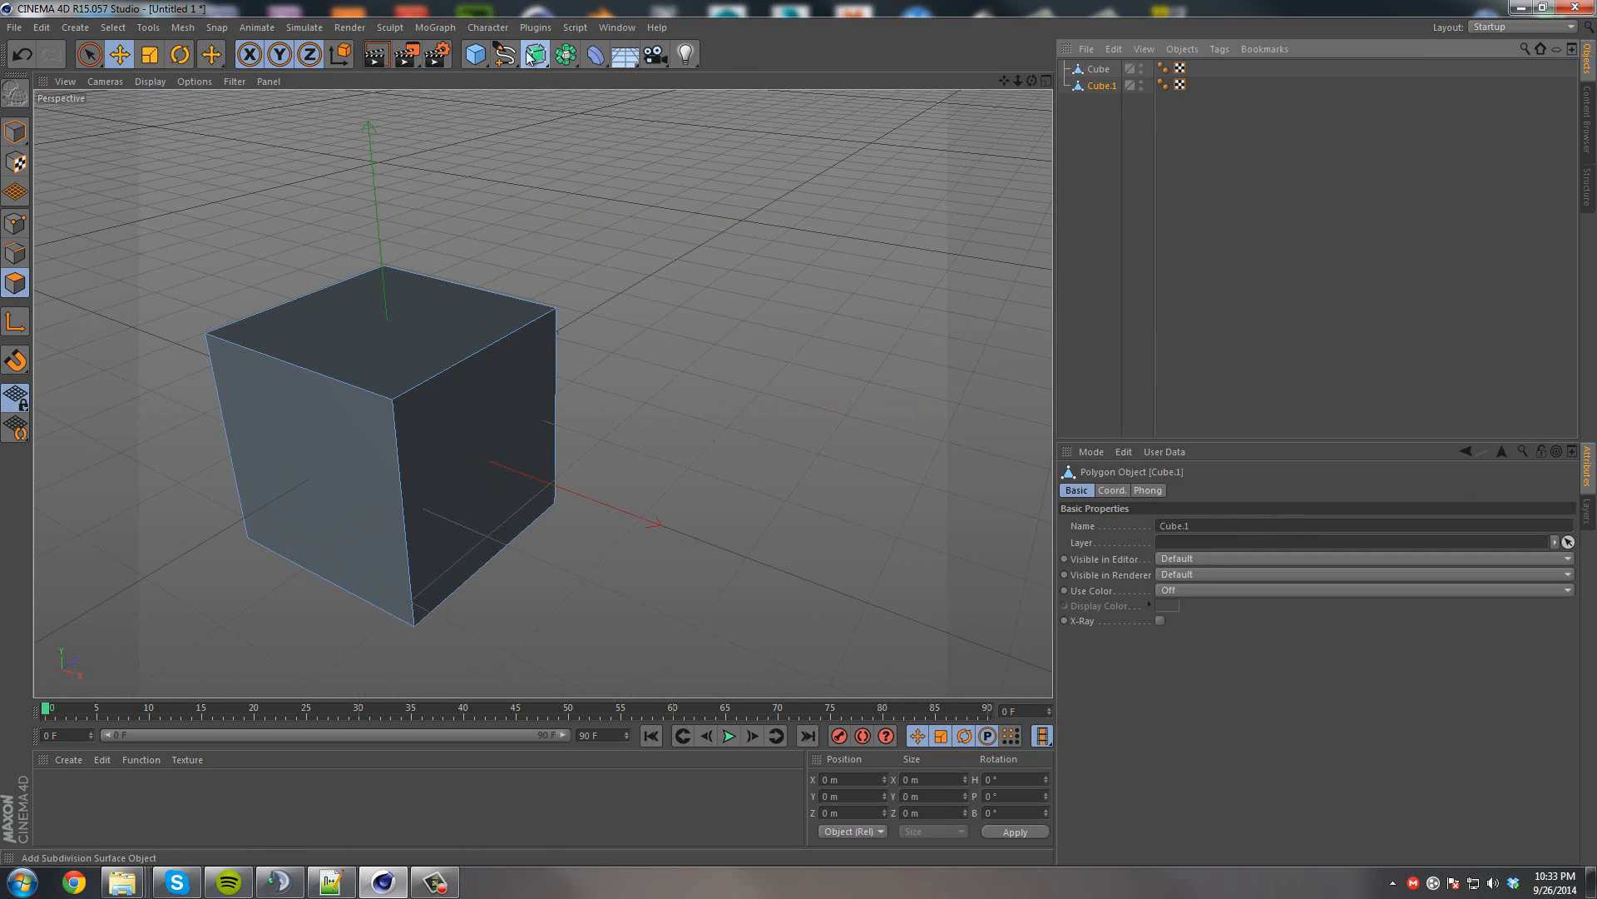
# Add an Atom Array object and nest the duplicate cube inside it as a wireframe cage.
pyautogui.moveTo(565, 55); pyautogui.dragTo(758, 77)
pyautogui.moveTo(1098, 101); pyautogui.dragTo(1105, 70)
pyautogui.keyDown('alt'); pyautogui.moveTo(417, 321); pyautogui.dragTo(386, 361); pyautogui.keyUp('alt')
# Set the original cube's size to 2.25 m on all three axes.
pyautogui.click(15, 132)
pyautogui.click(537, 462)
pyautogui.moveTo(932, 779); pyautogui.dragTo(912, 778)
pyautogui.write('.25')
pyautogui.press('Tab')
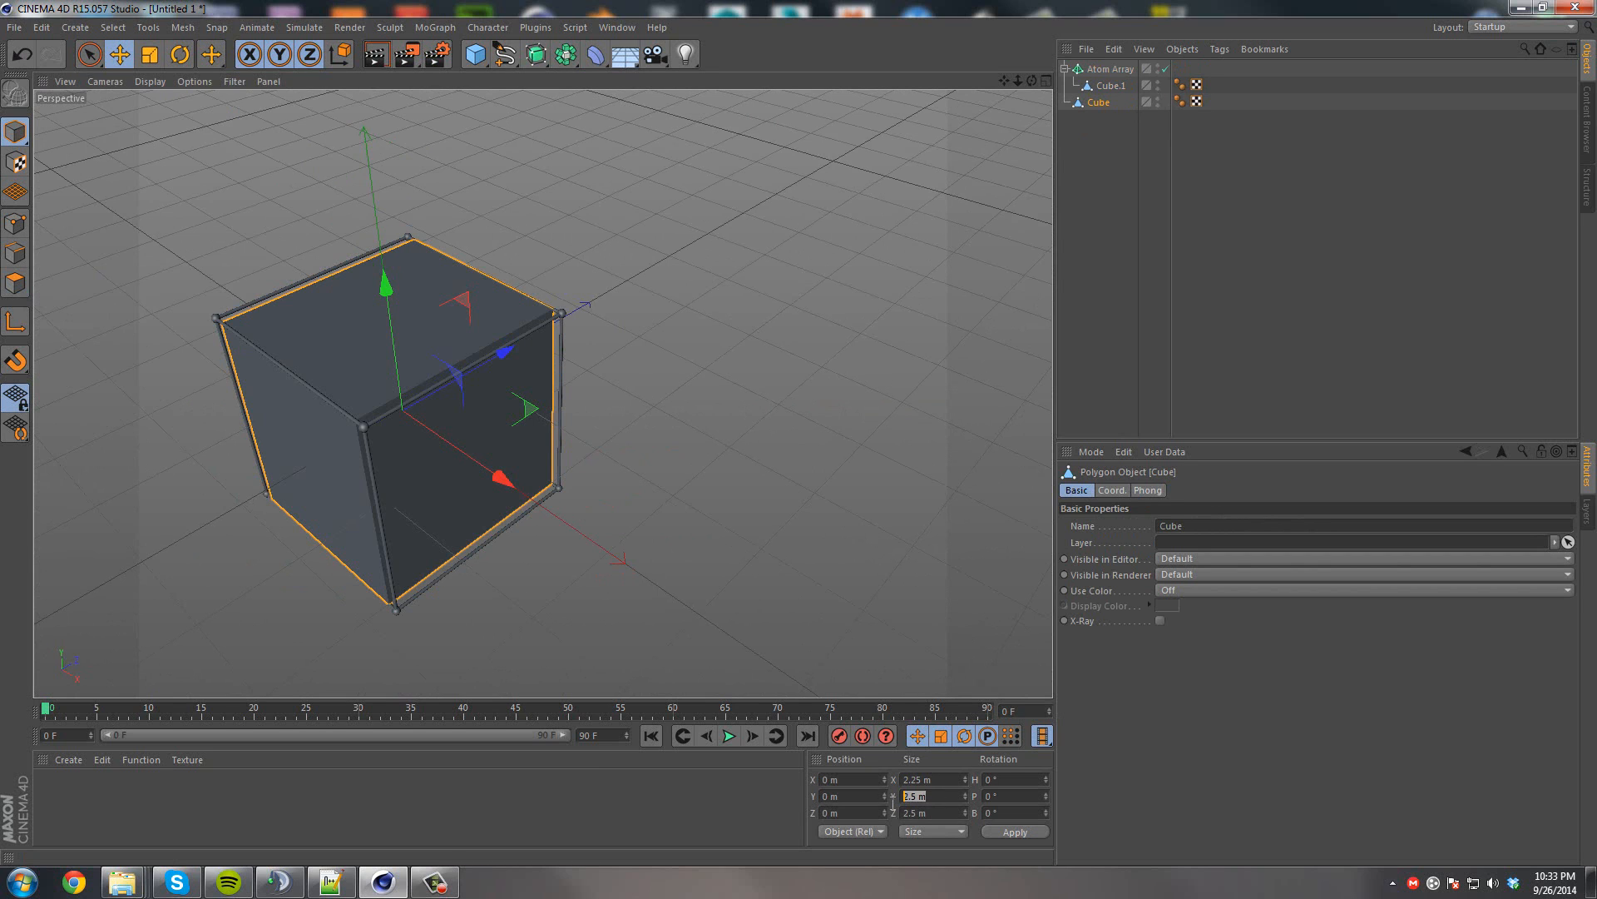
pyautogui.write('2.25')
pyautogui.press('Return')
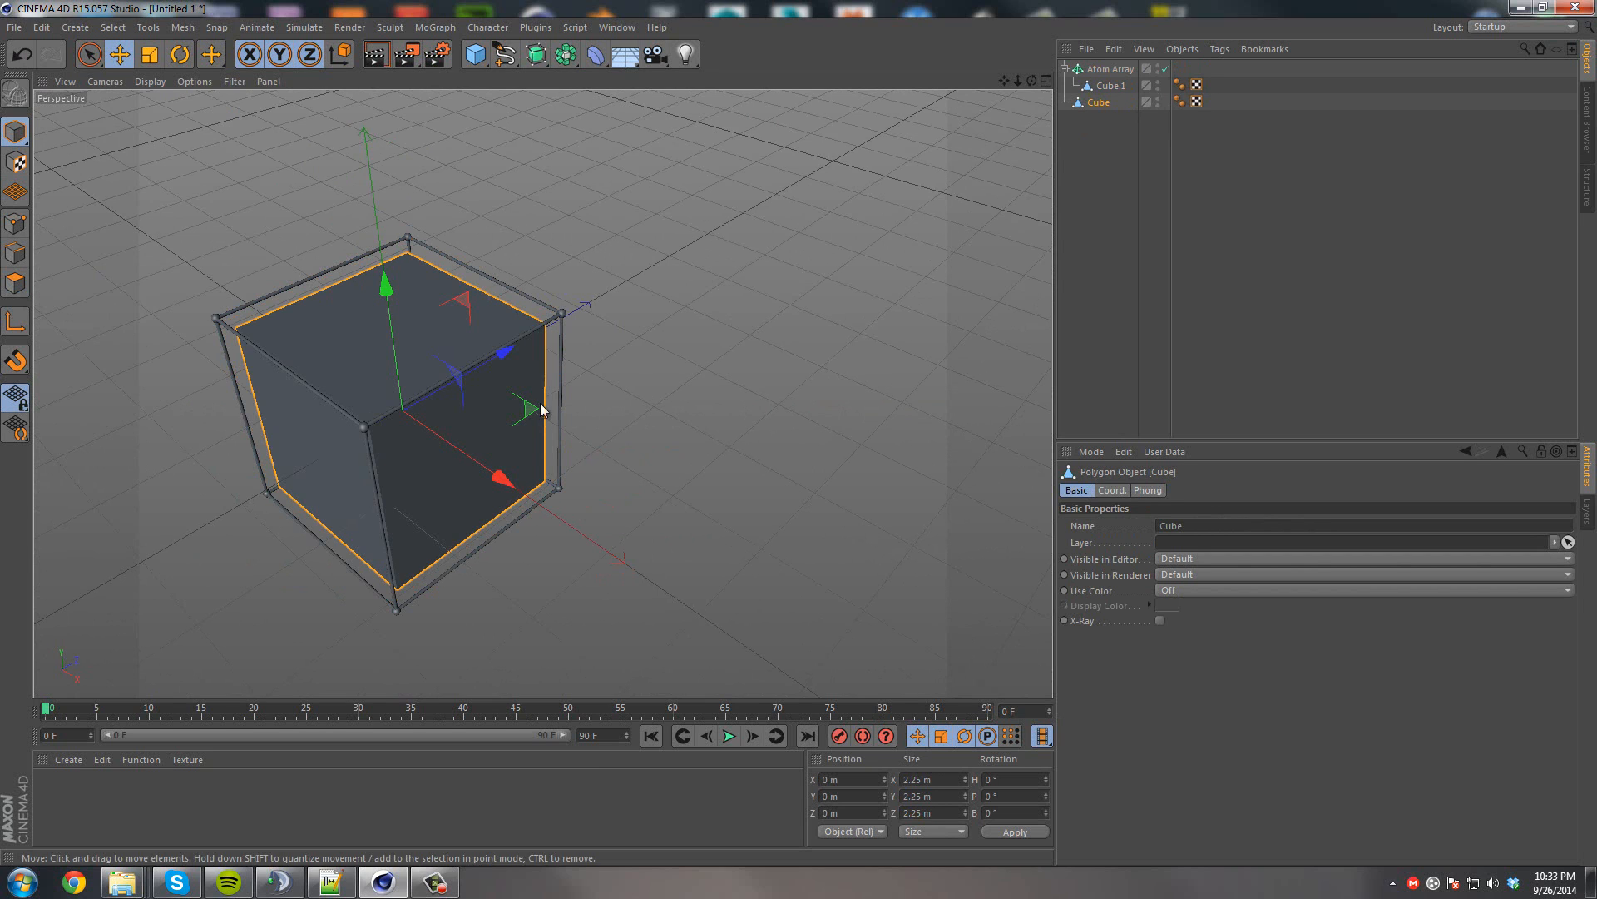
# Try beveling all edges of the original cube.
pyautogui.click(15, 283)
pyautogui.click(395, 353)
pyautogui.click(15, 253)
pyautogui.click(384, 477)
pyautogui.keyDown('alt'); pyautogui.moveTo(384, 477); pyautogui.dragTo(372, 427); pyautogui.keyUp('alt')
pyautogui.hotkey('ctrl', 'a')
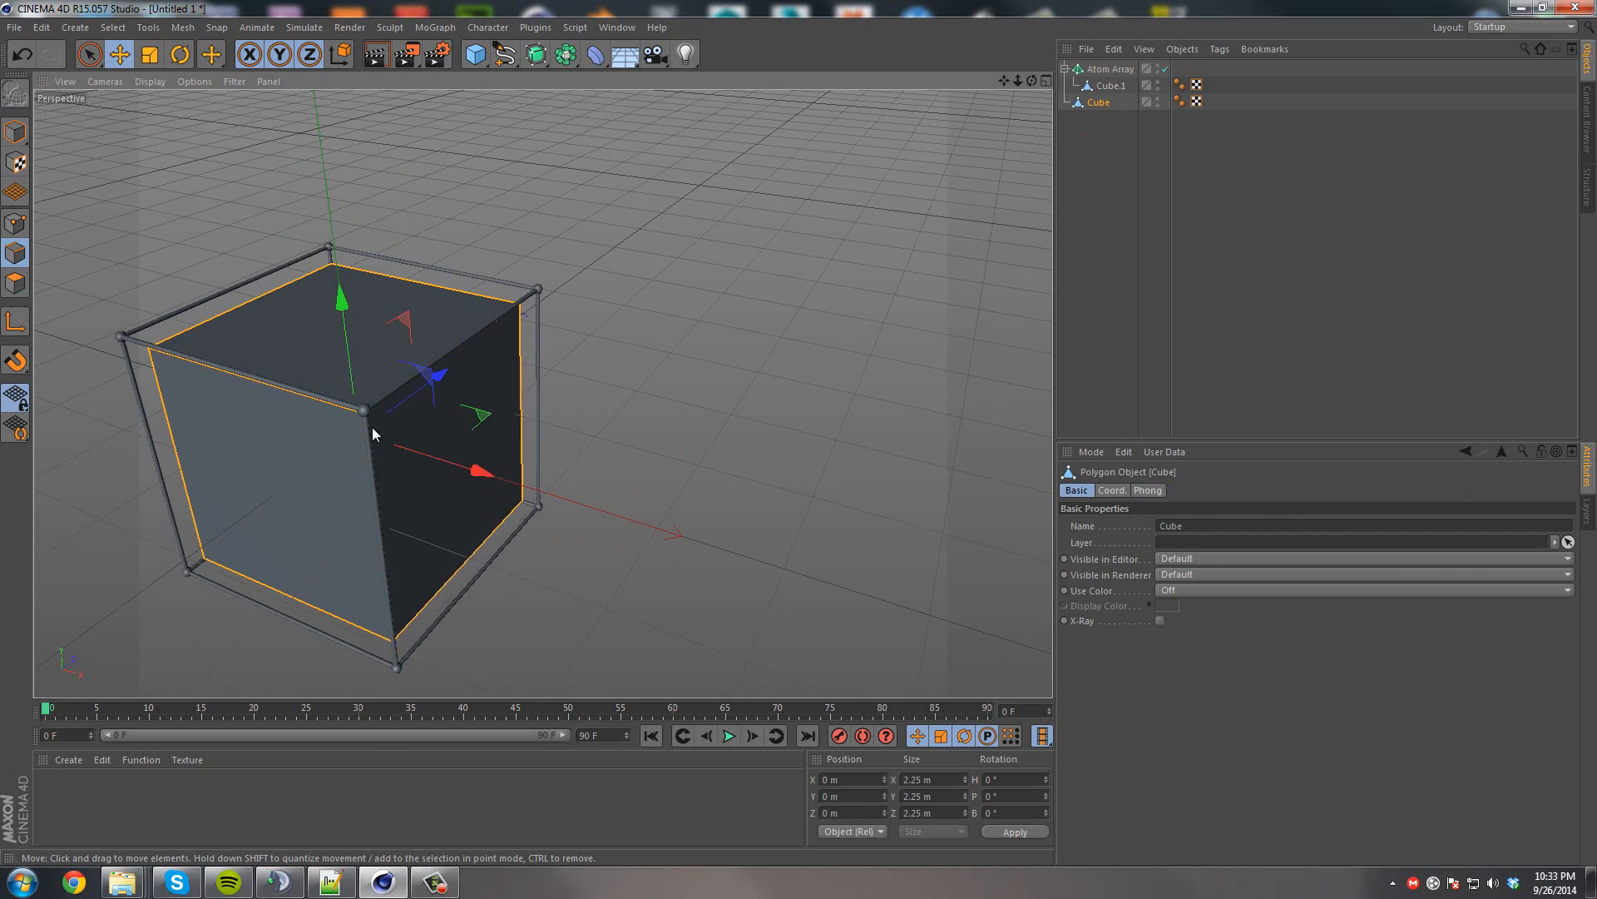
pyautogui.rightClick(372, 427)
pyautogui.click(395, 554)
pyautogui.moveTo(388, 537)
pyautogui.mouseDown()
pyautogui.moveTo(419, 506)
pyautogui.moveTo(391, 535)
pyautogui.mouseUp()
# Undo the edge bevel and the resizing of the original cube.
pyautogui.hotkey('ctrl', 'z')
pyautogui.hotkey('ctrl', 'z')
pyautogui.hotkey('ctrl', 'z')
pyautogui.hotkey('ctrl', 'z')
pyautogui.hotkey('ctrl', 'z')
pyautogui.hotkey('ctrl', 'z')
pyautogui.hotkey('ctrl', 'z')
pyautogui.hotkey('ctrl', 'z')
# Select all edges of the original cube and bevel them with a chamfer.
pyautogui.hotkey('ctrl', 'a')
pyautogui.keyDown('alt'); pyautogui.moveTo(414, 500); pyautogui.dragTo(340, 399); pyautogui.keyUp('alt')
pyautogui.hotkey('ctrl', 'z')
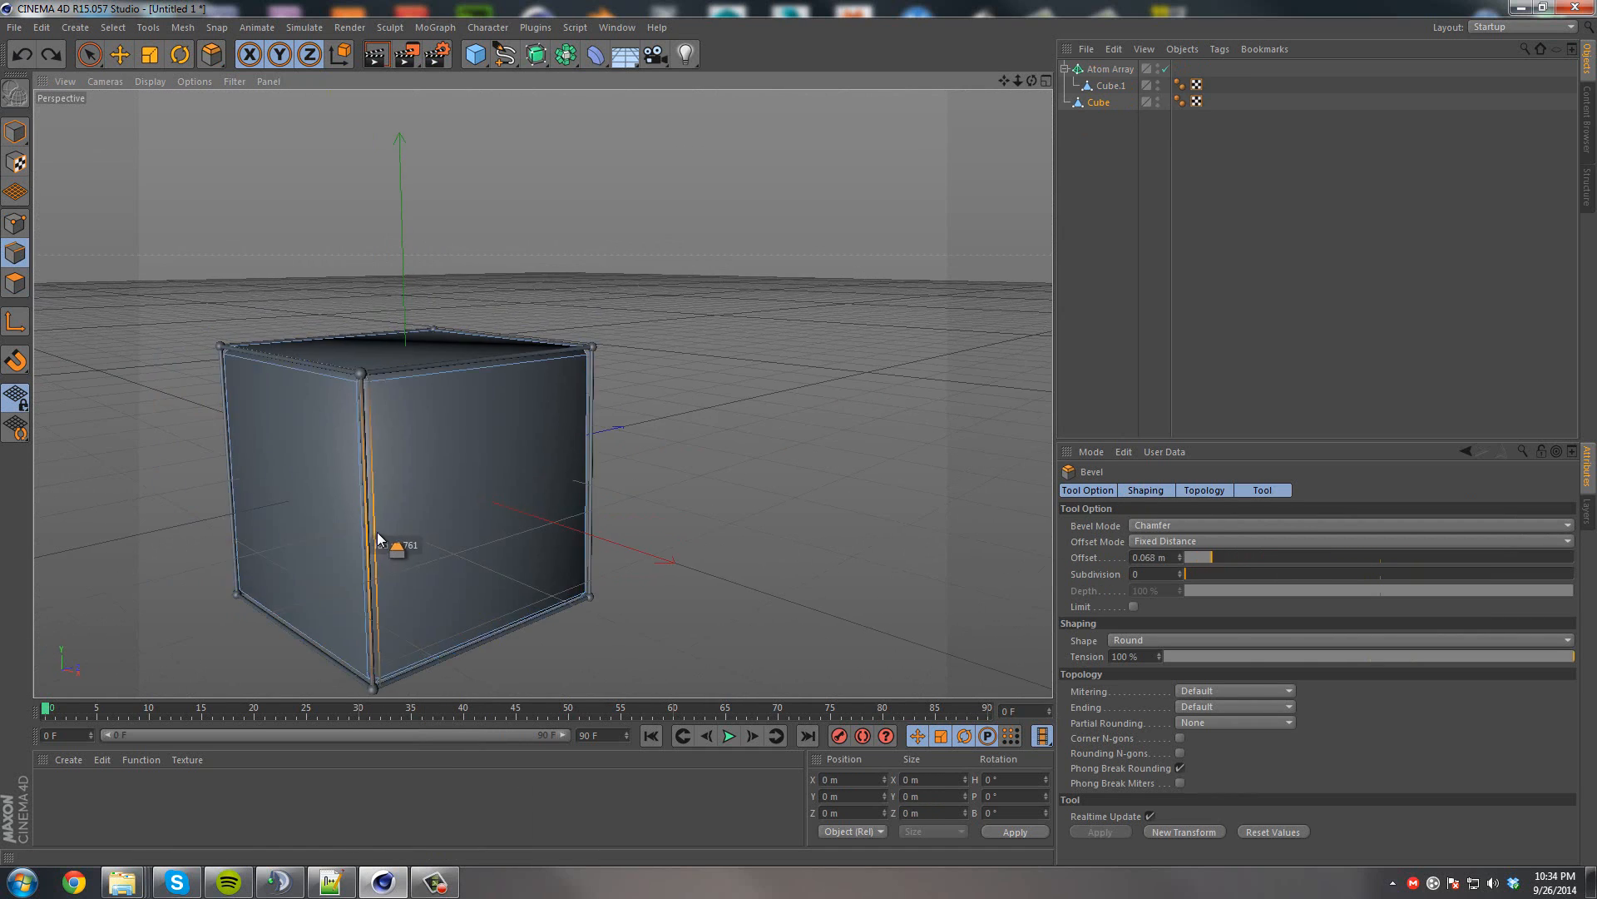
pyautogui.moveTo(383, 538); pyautogui.dragTo(399, 537)
pyautogui.keyDown('alt'); pyautogui.moveTo(438, 500); pyautogui.dragTo(491, 574); pyautogui.keyUp('alt')
# Loop-select the ring of side faces around the cube and scale it down to about 2.3 m wide and 1.564 m tall.
pyautogui.click(18, 284)
pyautogui.keyDown('alt'); pyautogui.moveTo(344, 530); pyautogui.dragTo(566, 479); pyautogui.keyUp('alt')
pyautogui.press('space')
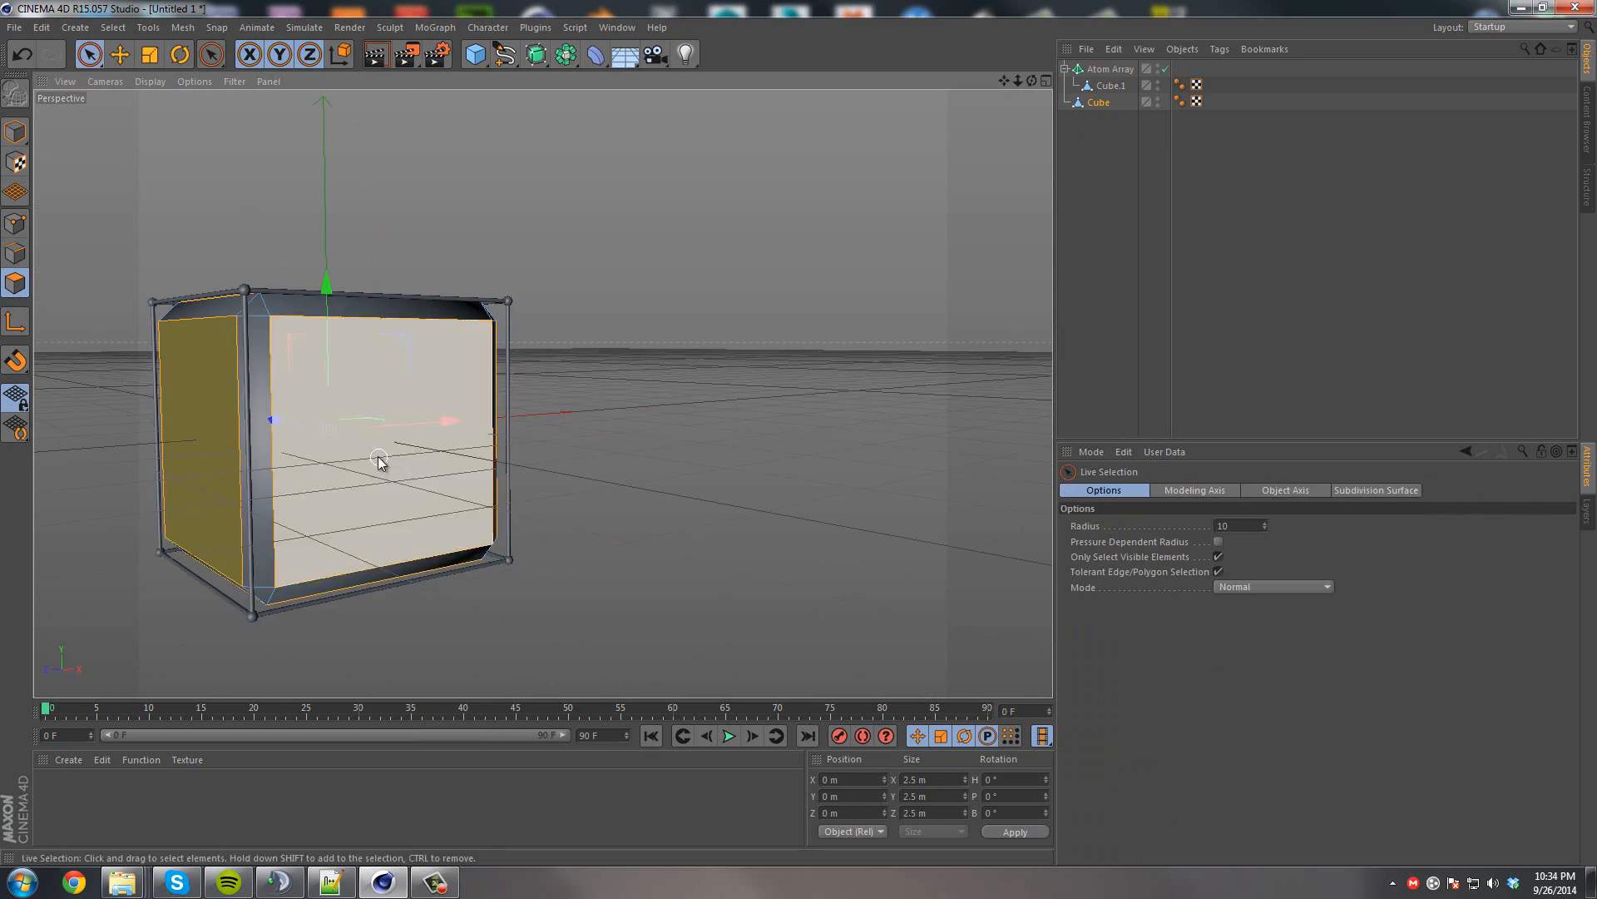
pyautogui.press('u')
pyautogui.press('l')
pyautogui.click(263, 452)
pyautogui.keyDown('alt'); pyautogui.moveTo(449, 466); pyautogui.dragTo(275, 533); pyautogui.keyUp('alt')
pyautogui.press('t')
pyautogui.moveTo(599, 278); pyautogui.dragTo(600, 306)
pyautogui.keyDown('alt'); pyautogui.moveTo(601, 305); pyautogui.dragTo(581, 386); pyautogui.keyUp('alt')
pyautogui.keyDown('alt'); pyautogui.moveTo(582, 385); pyautogui.dragTo(544, 293); pyautogui.keyUp('alt')
pyautogui.keyDown('alt'); pyautogui.moveTo(544, 293); pyautogui.dragTo(638, 401); pyautogui.keyUp('alt')
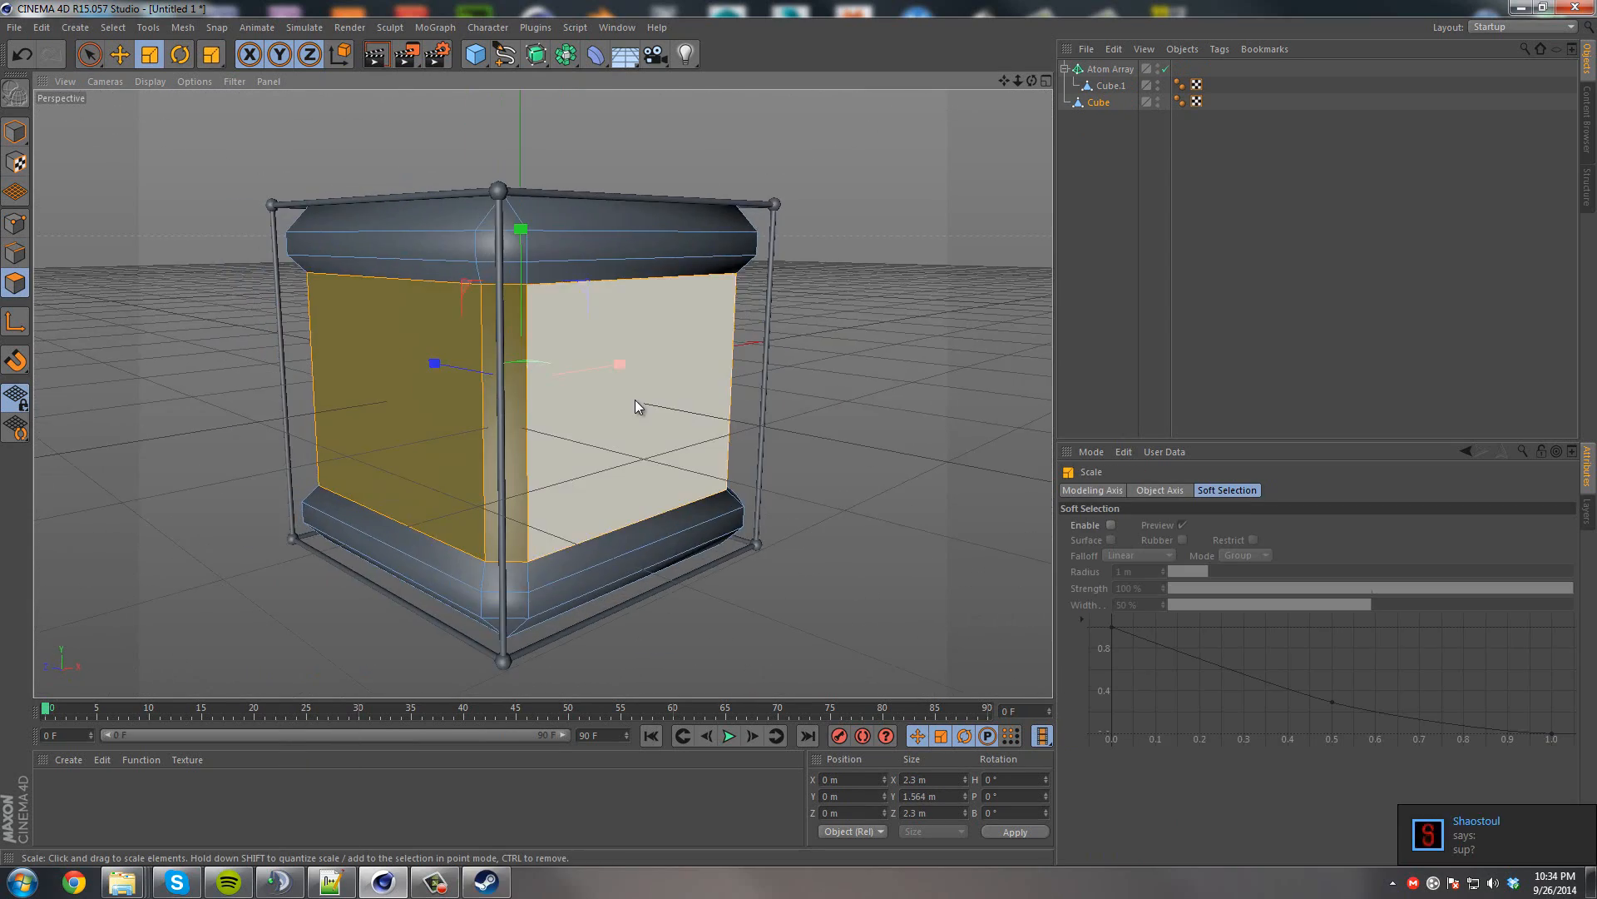
# Close the Steam chat window and end a running process in Windows Task Manager.
pyautogui.rightClick(490, 882)
pyautogui.click(489, 882)
pyautogui.click(1516, 129)
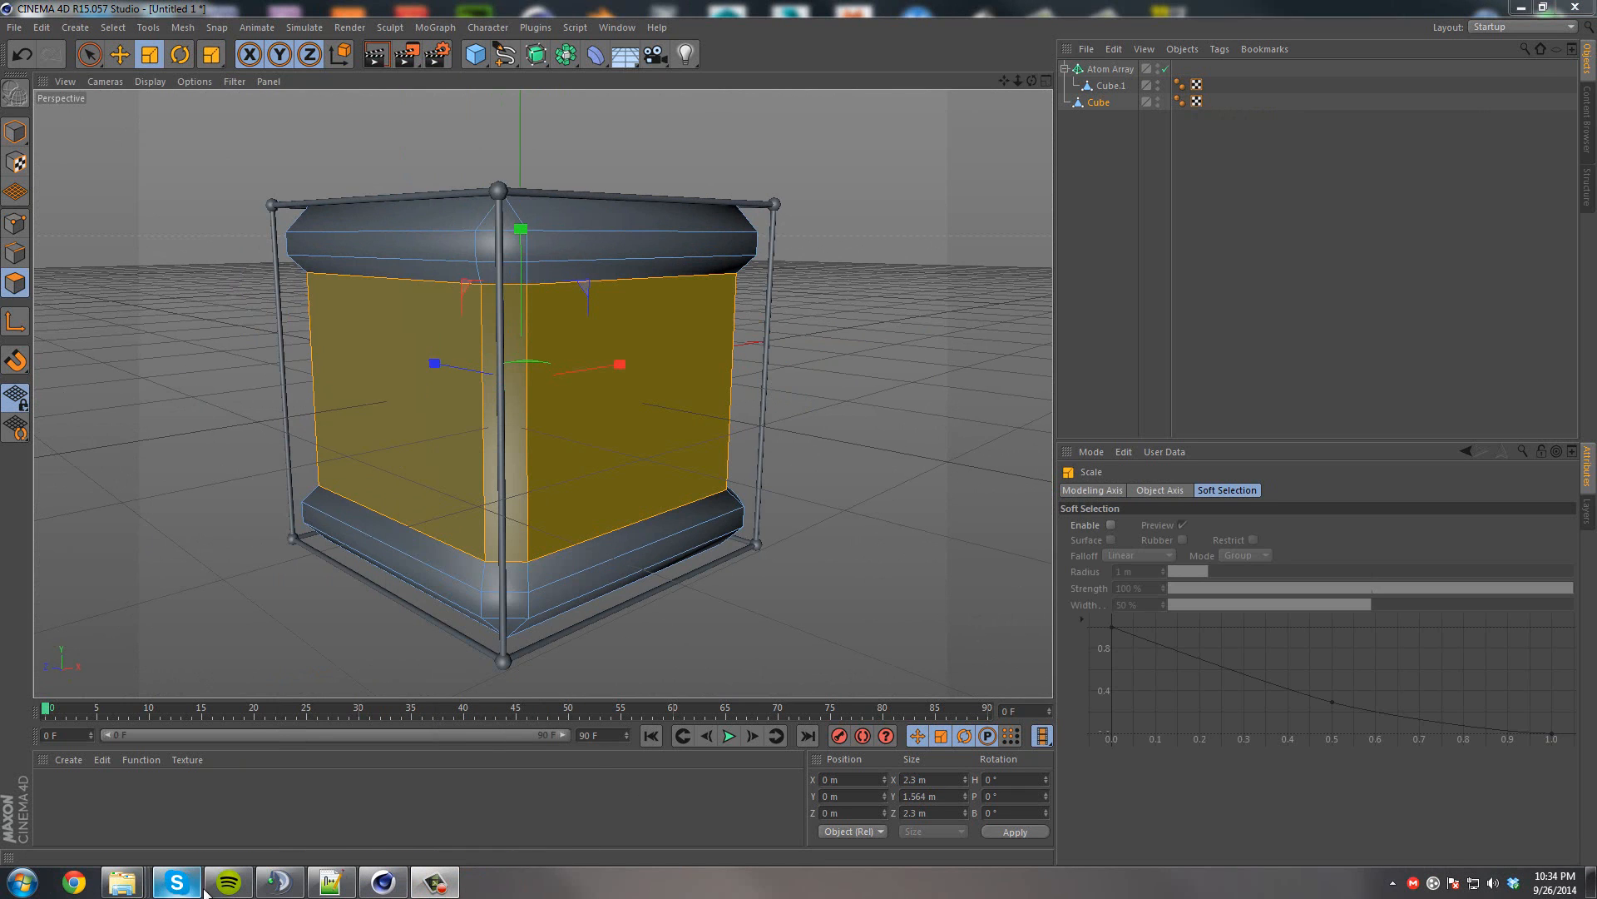
pyautogui.hotkey('ctrl', 'shift', 'Escape')
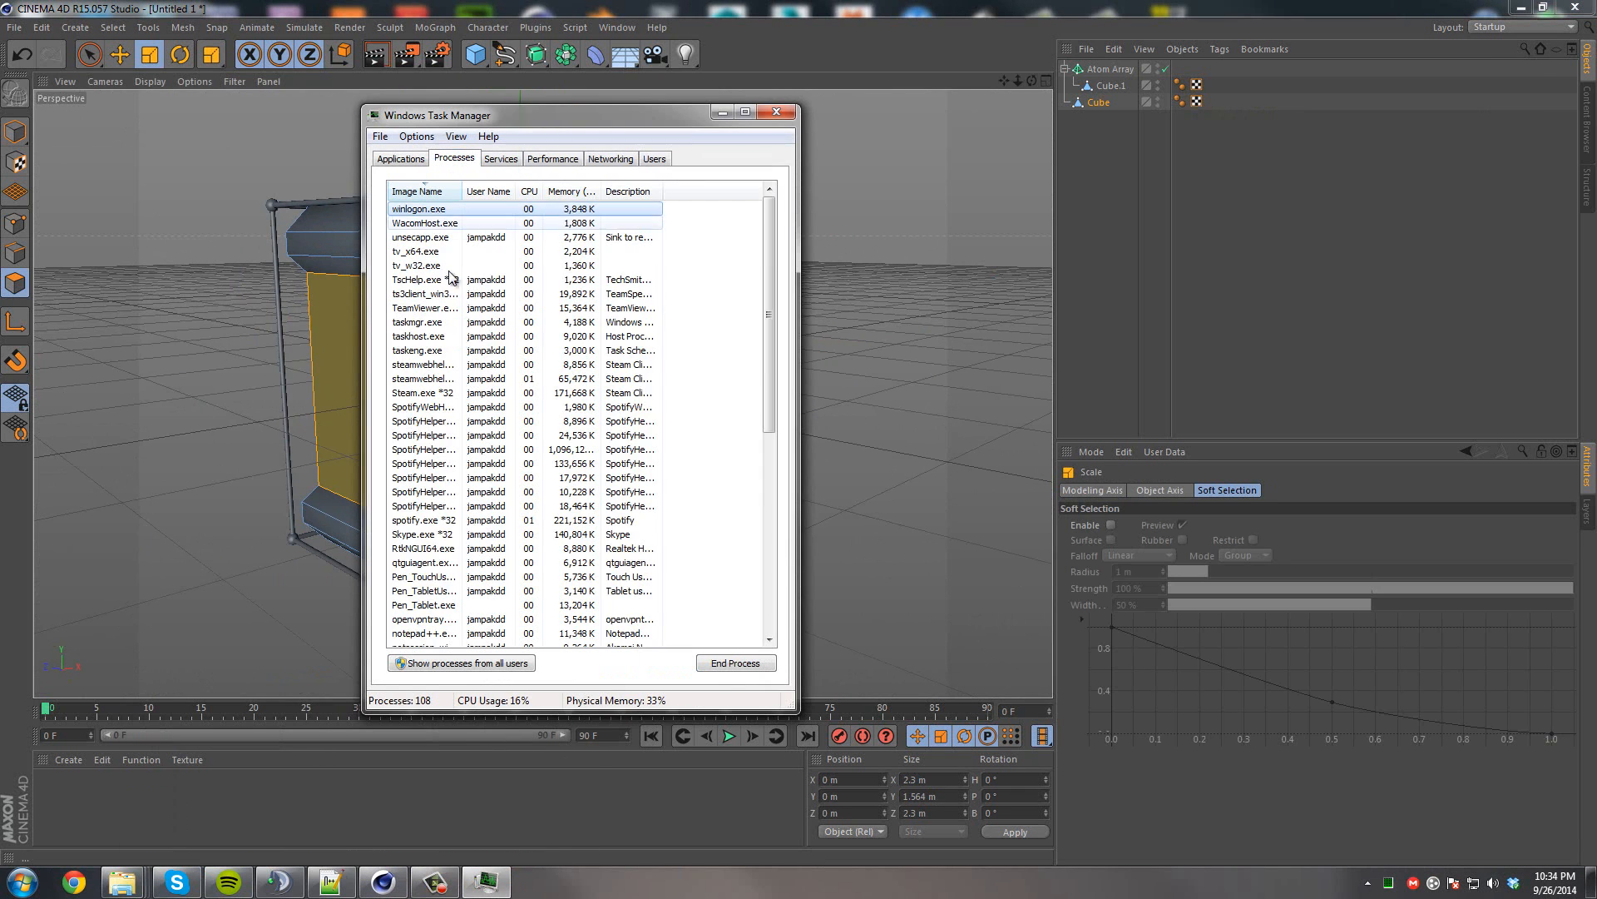
pyautogui.scroll(-3, 450, 278)
pyautogui.click(441, 265)
pyautogui.click(735, 663)
pyautogui.click(842, 493)
pyautogui.click(777, 112)
# Scale the selected ring of side faces vertically to a height of about 1.473 m.
pyautogui.keyDown('alt'); pyautogui.moveTo(562, 334); pyautogui.dragTo(478, 349); pyautogui.keyUp('alt')
pyautogui.moveTo(627, 231); pyautogui.dragTo(627, 238)
pyautogui.moveTo(516, 416)
pyautogui.keyDown('alt'); pyautogui.mouseDown()
pyautogui.moveTo(627, 427)
pyautogui.moveTo(777, 408)
pyautogui.moveTo(726, 461)
pyautogui.moveTo(532, 416)
pyautogui.mouseUp(); pyautogui.keyUp('alt')
pyautogui.keyDown('alt'); pyautogui.moveTo(560, 364); pyautogui.dragTo(641, 508); pyautogui.keyUp('alt')
# Select the cube's top face.
pyautogui.click(449, 482)
pyautogui.keyDown('alt'); pyautogui.moveTo(428, 533); pyautogui.dragTo(422, 325); pyautogui.keyUp('alt')
pyautogui.keyDown('alt'); pyautogui.moveTo(410, 353); pyautogui.dragTo(485, 546); pyautogui.keyUp('alt')
pyautogui.scroll(-3, 485, 546)
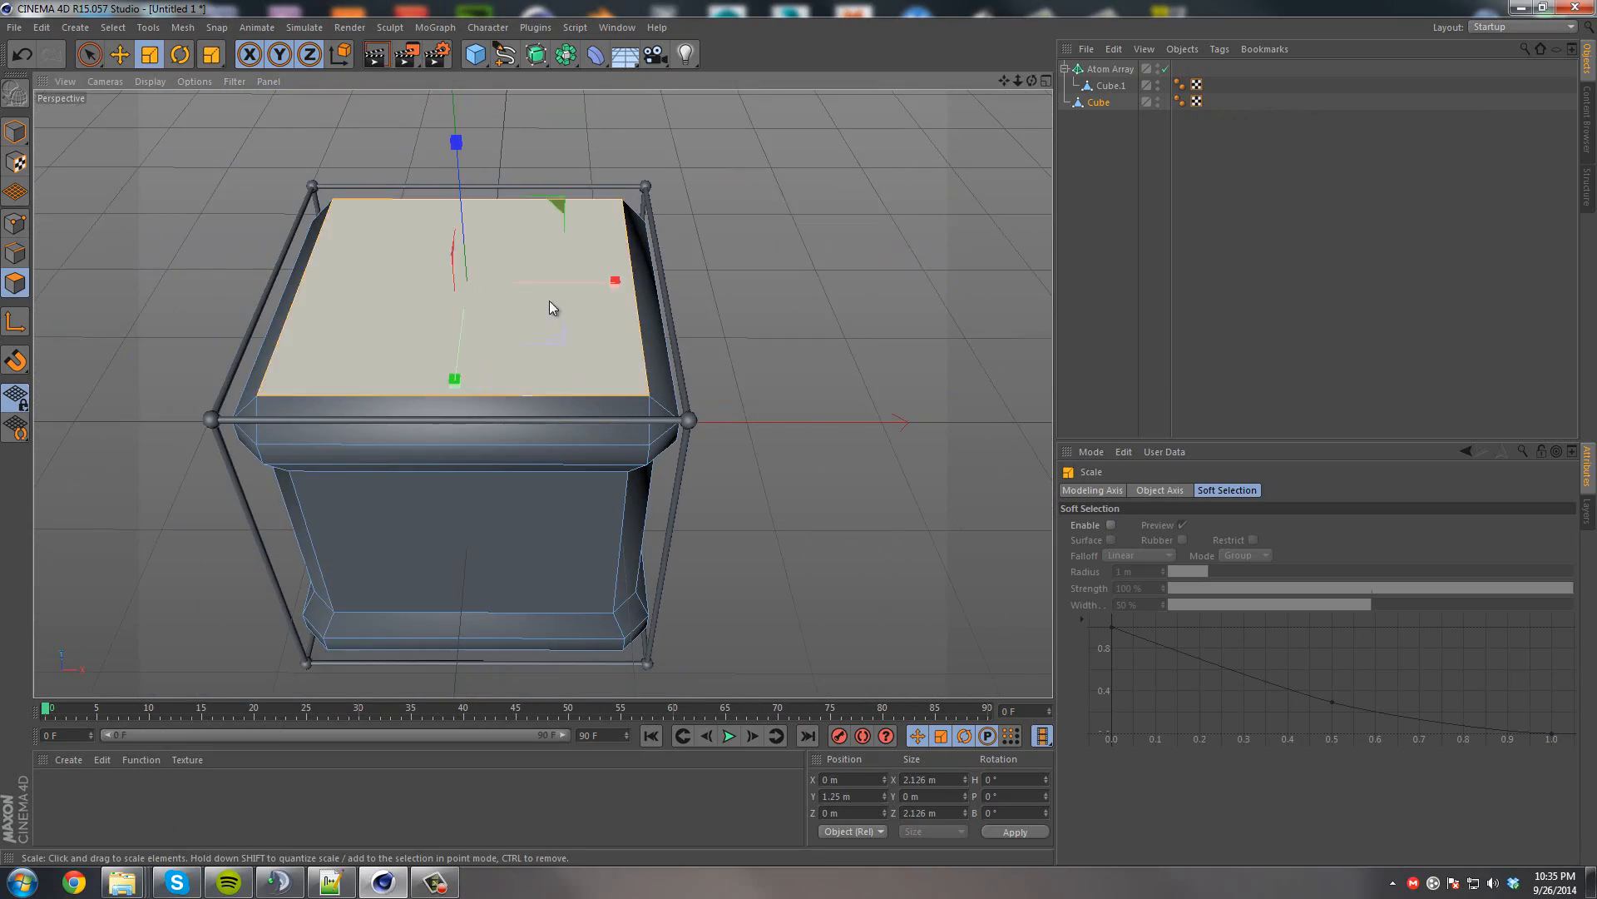
# Try an inset extrusion on the cube's top face.
pyautogui.keyDown('ctrl'); pyautogui.moveTo(549, 301); pyautogui.dragTo(463, 241); pyautogui.keyUp('ctrl')
pyautogui.press('e')
pyautogui.hotkey('ctrl', 'z')
# Add the bottom face to the selection, inset both faces to about 1.6 m square and recess them to about 2.39 m apart.
pyautogui.keyDown('alt'); pyautogui.moveTo(506, 527); pyautogui.dragTo(556, 391); pyautogui.keyUp('alt')
pyautogui.keyDown('shift'); pyautogui.click(587, 305); pyautogui.keyUp('shift')
pyautogui.press('t')
pyautogui.keyDown('ctrl'); pyautogui.moveTo(591, 249); pyautogui.dragTo(333, 261); pyautogui.keyUp('ctrl')
pyautogui.keyDown('ctrl'); pyautogui.moveTo(506, 130); pyautogui.dragTo(537, 145); pyautogui.keyUp('ctrl')
pyautogui.moveTo(502, 241); pyautogui.dragTo(510, 204)
pyautogui.keyDown('alt'); pyautogui.moveTo(514, 204); pyautogui.dragTo(525, 499); pyautogui.keyUp('alt')
pyautogui.keyDown('alt'); pyautogui.moveTo(581, 467); pyautogui.dragTo(577, 639); pyautogui.keyUp('alt')
pyautogui.keyDown('alt'); pyautogui.moveTo(848, 348); pyautogui.dragTo(691, 297); pyautogui.keyUp('alt')
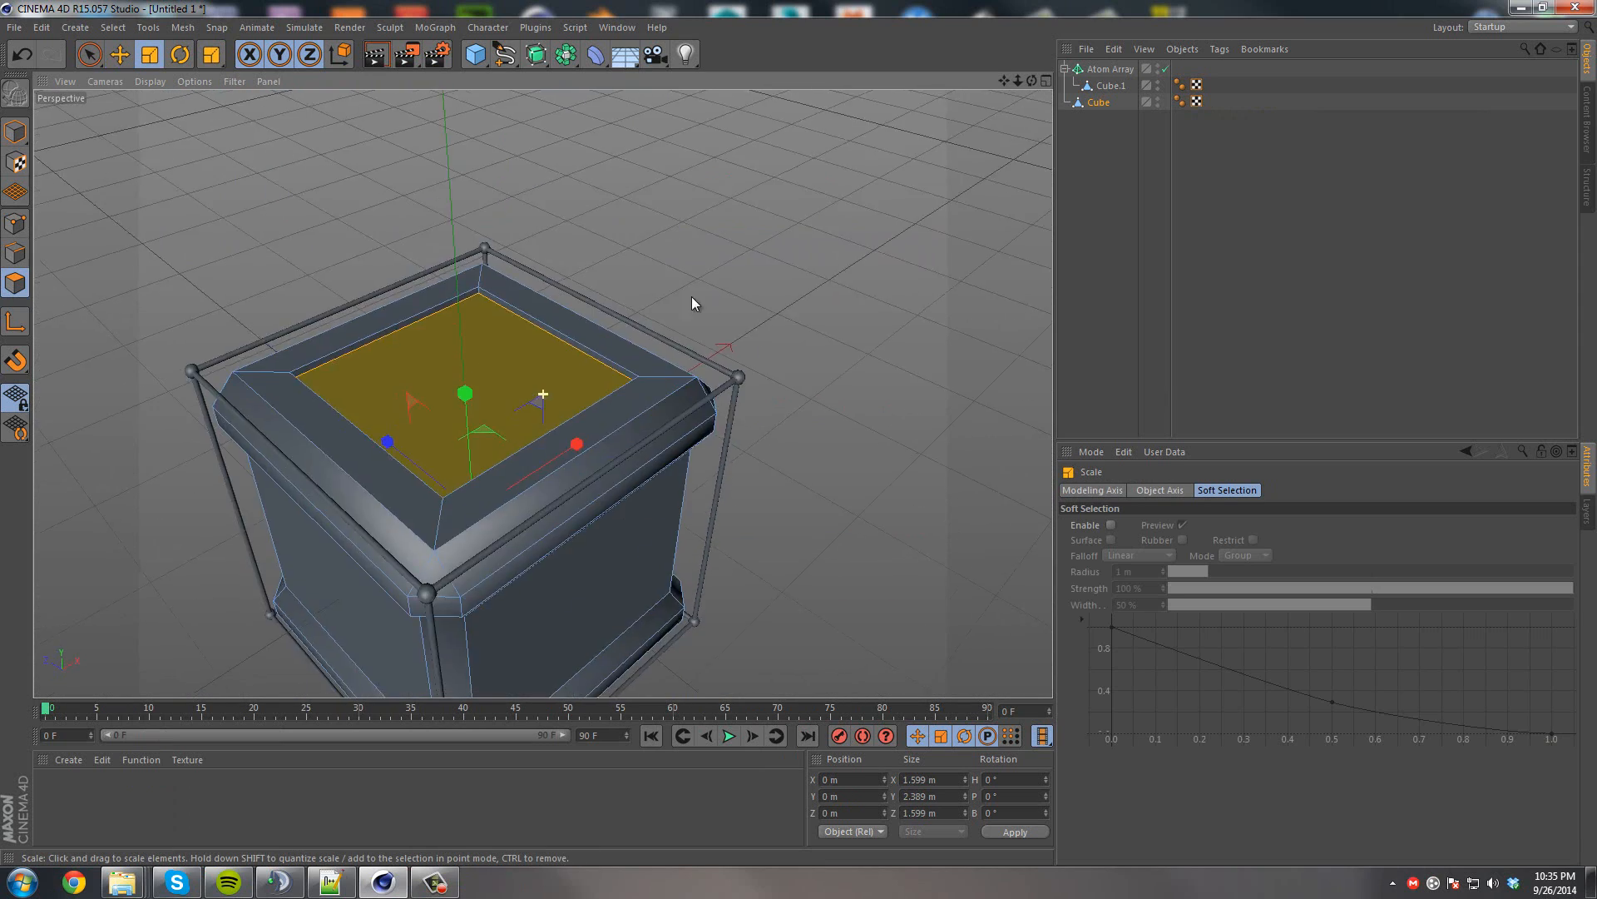
# Select the four narrow vertical corner faces and recess them inward to about 1.909 m across.
pyautogui.moveTo(508, 399)
pyautogui.keyDown('alt'); pyautogui.mouseDown()
pyautogui.moveTo(502, 264)
pyautogui.moveTo(532, 390)
pyautogui.mouseUp(); pyautogui.keyUp('alt')
pyautogui.click(532, 389)
pyautogui.keyDown('alt'); pyautogui.moveTo(715, 375); pyautogui.dragTo(615, 325); pyautogui.keyUp('alt')
pyautogui.keyDown('shift'); pyautogui.click(740, 320); pyautogui.keyUp('shift')
pyautogui.keyDown('alt'); pyautogui.moveTo(741, 320); pyautogui.dragTo(499, 313); pyautogui.keyUp('alt')
pyautogui.keyDown('alt'); pyautogui.moveTo(816, 320); pyautogui.dragTo(642, 316); pyautogui.keyUp('alt')
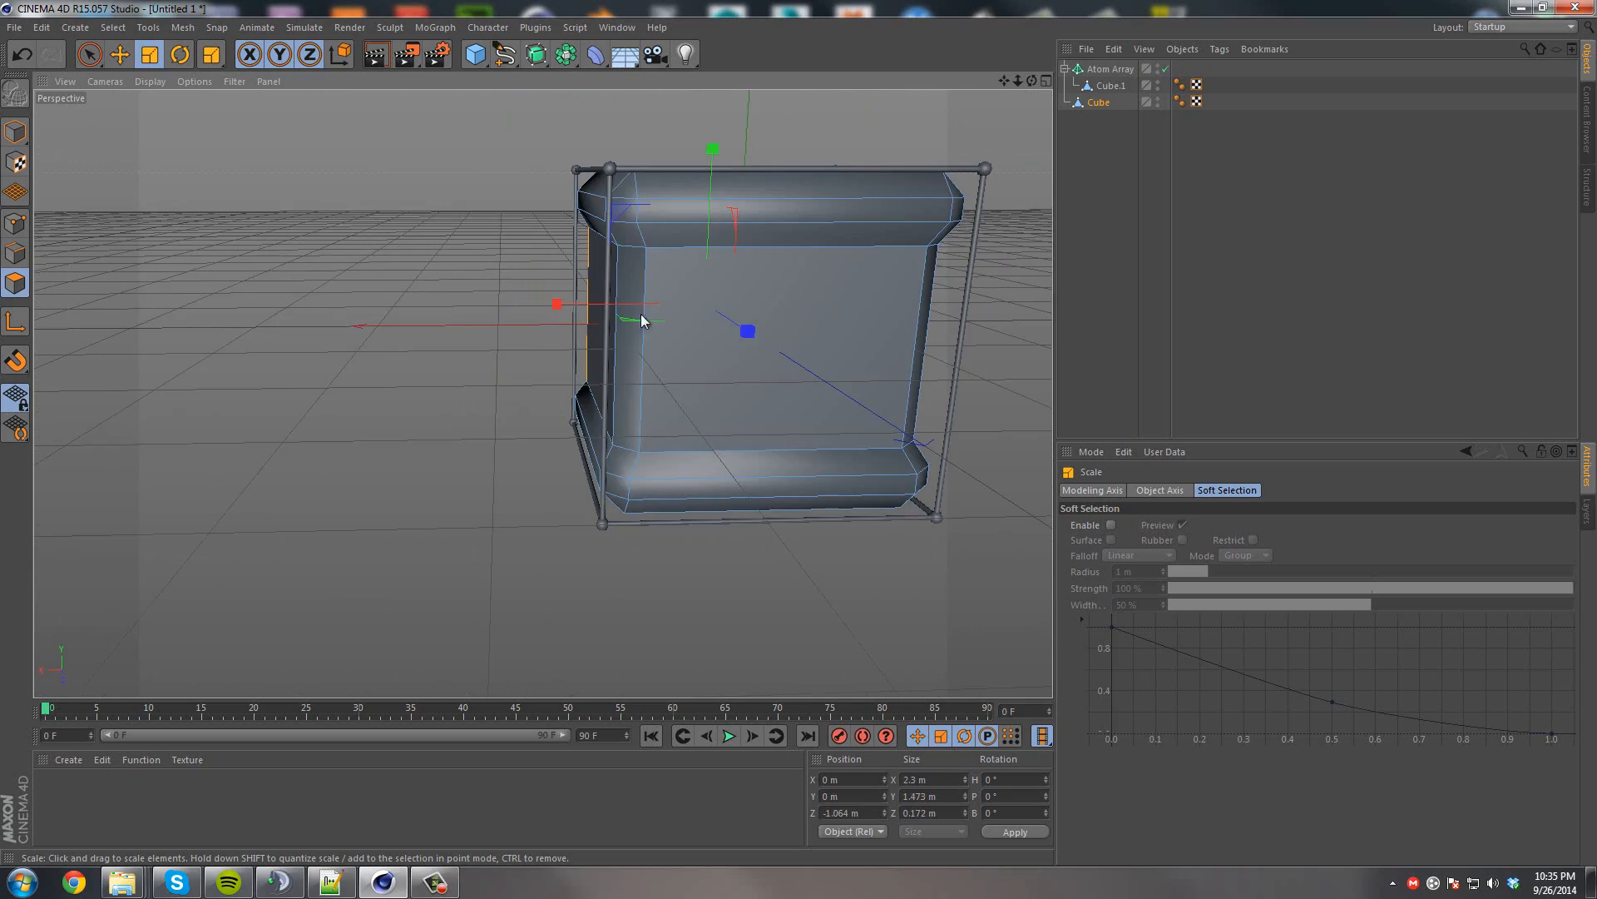
pyautogui.keyDown('shift'); pyautogui.click(644, 408); pyautogui.keyUp('shift')
pyautogui.keyDown('alt'); pyautogui.moveTo(657, 403); pyautogui.dragTo(499, 420); pyautogui.keyUp('alt')
pyautogui.keyDown('shift'); pyautogui.click(874, 384); pyautogui.keyUp('shift')
pyautogui.keyDown('alt'); pyautogui.moveTo(641, 308); pyautogui.dragTo(1007, 275); pyautogui.keyUp('alt')
pyautogui.keyDown('alt'); pyautogui.moveTo(578, 217); pyautogui.dragTo(586, 320); pyautogui.keyUp('alt')
pyautogui.moveTo(642, 212); pyautogui.dragTo(623, 214)
pyautogui.keyDown('alt'); pyautogui.moveTo(521, 232); pyautogui.dragTo(620, 249); pyautogui.keyUp('alt')
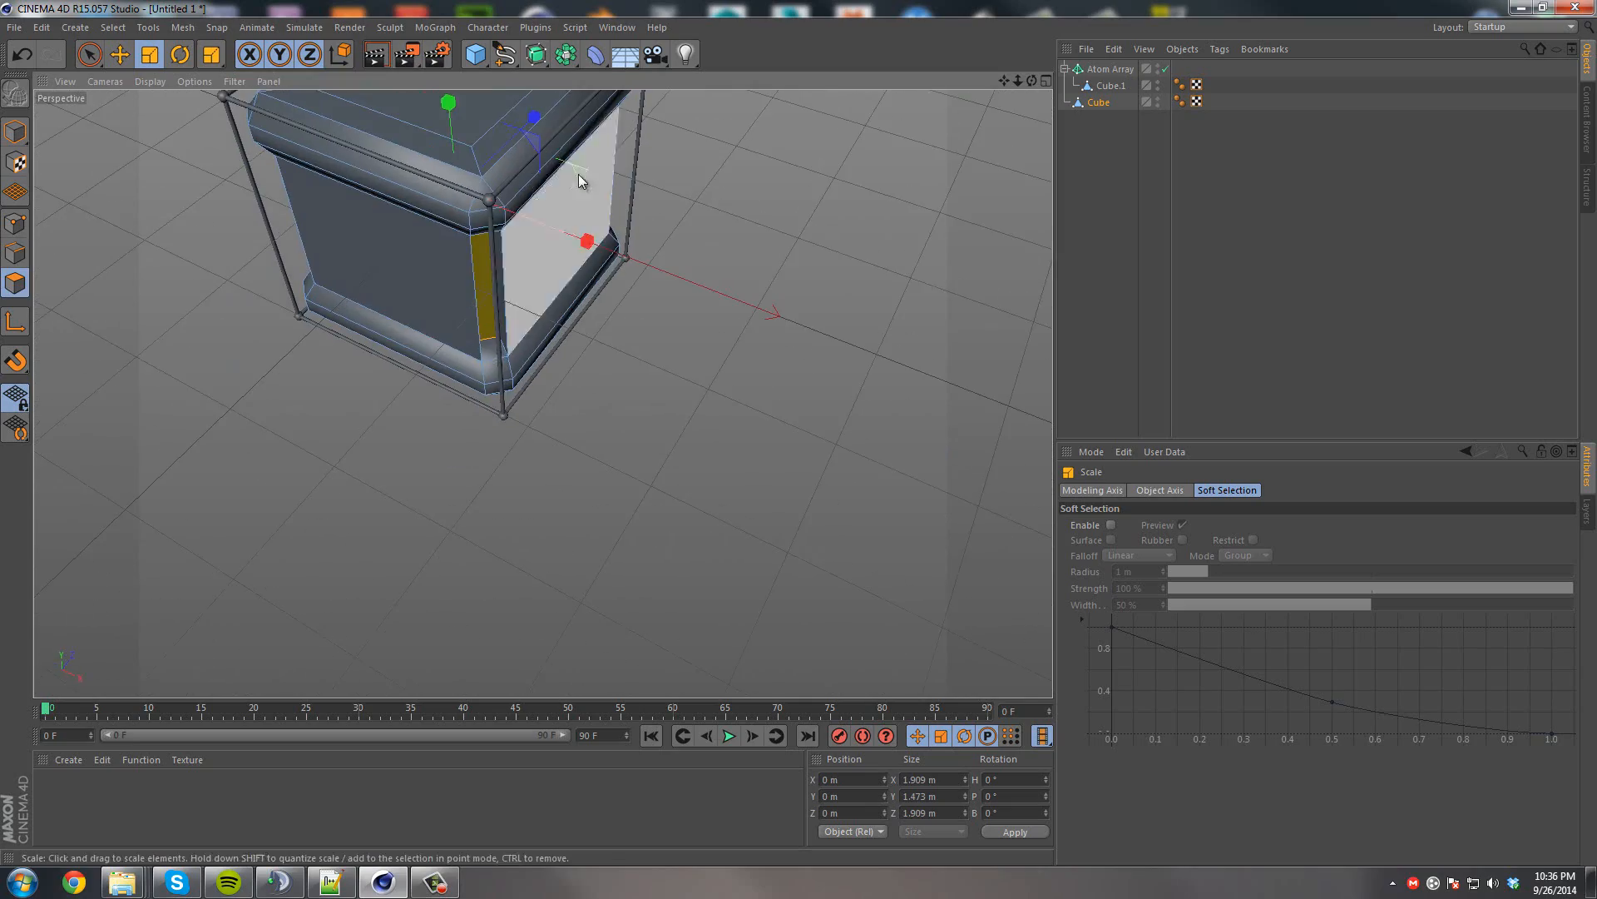
pyautogui.keyDown('alt'); pyautogui.moveTo(582, 181); pyautogui.dragTo(424, 308); pyautogui.keyUp('alt')
pyautogui.click(15, 253)
pyautogui.press('space')
pyautogui.keyDown('alt'); pyautogui.moveTo(228, 274); pyautogui.dragTo(144, 337); pyautogui.keyUp('alt')
pyautogui.click(144, 336)
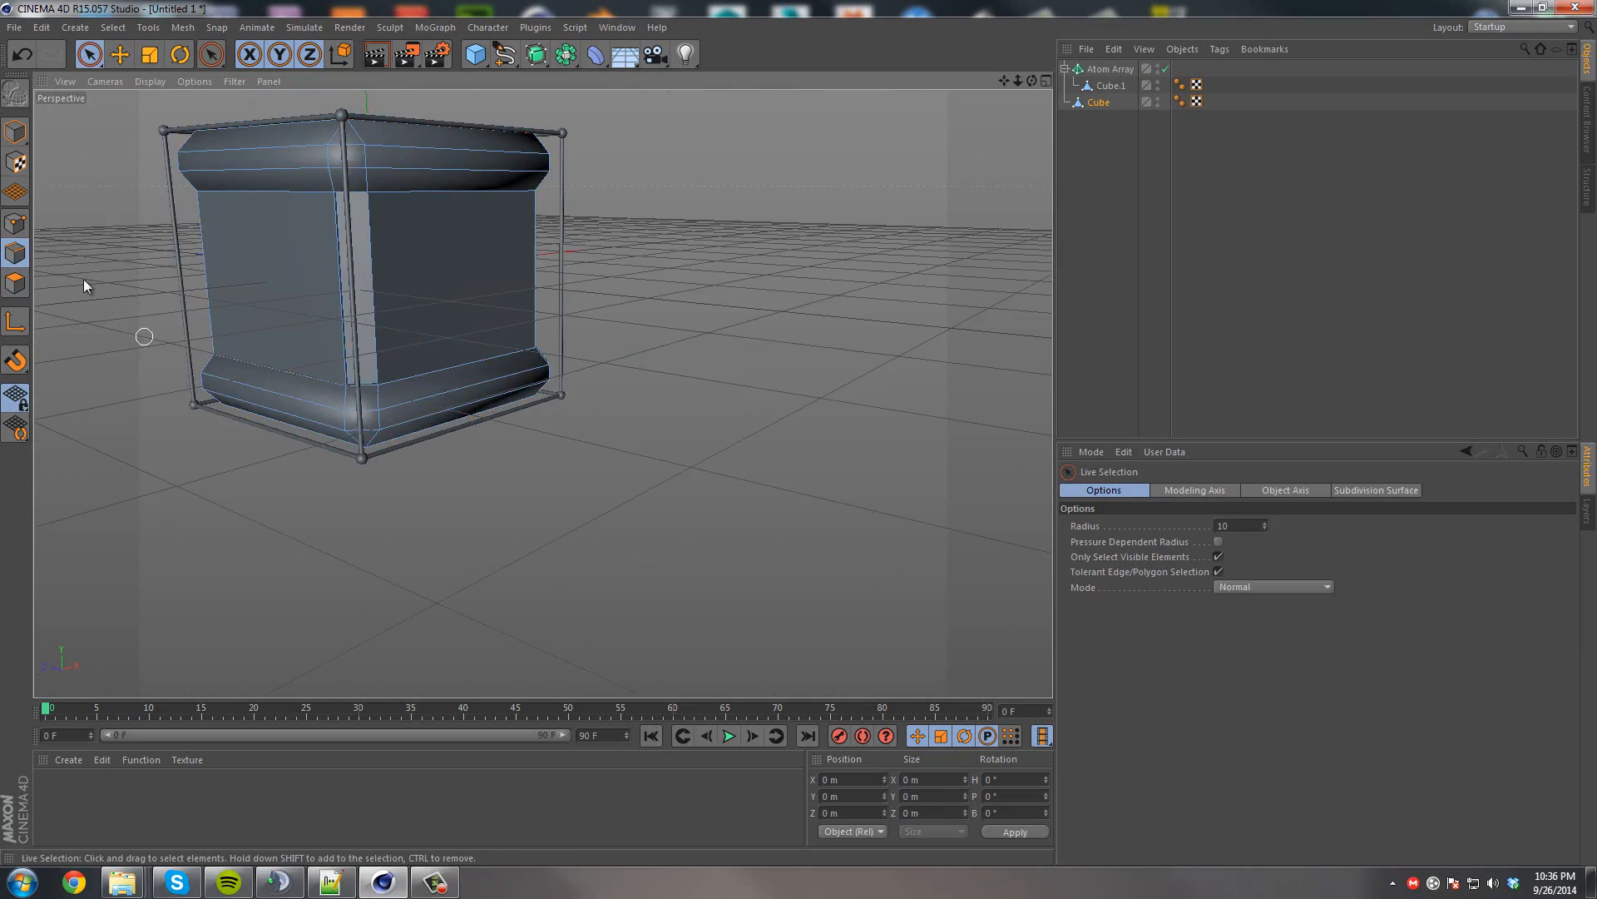
# Select the four large side panels and try scaling them together.
pyautogui.click(15, 283)
pyautogui.keyDown('alt'); pyautogui.moveTo(274, 307); pyautogui.dragTo(760, 357); pyautogui.keyUp('alt')
pyautogui.click(467, 320)
pyautogui.keyDown('shift'); pyautogui.click(414, 425); pyautogui.keyUp('shift')
pyautogui.keyDown('shift'); pyautogui.click(533, 367); pyautogui.keyUp('shift')
pyautogui.keyDown('alt'); pyautogui.moveTo(532, 366); pyautogui.dragTo(683, 374); pyautogui.keyUp('alt')
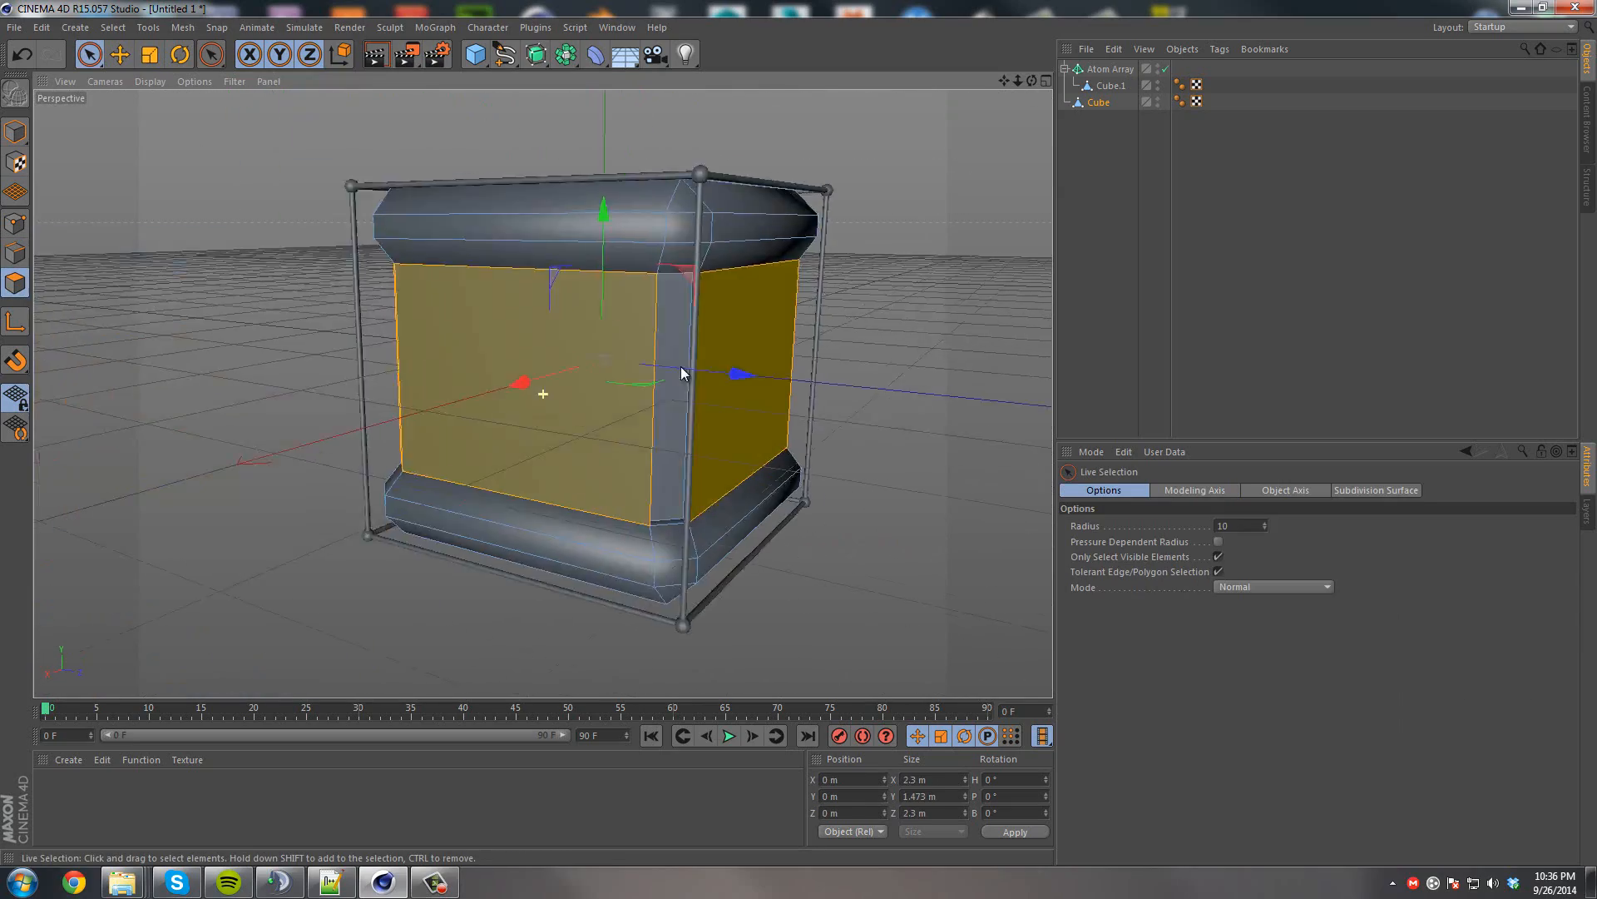
pyautogui.scroll(-2, 682, 373)
pyautogui.press('space')
pyautogui.moveTo(629, 210); pyautogui.dragTo(720, 367)
pyautogui.hotkey('ctrl', 'z')
# Select two opposite side panels and scale them into smaller recessed inset panels.
pyautogui.press('space')
pyautogui.click(533, 358)
pyautogui.keyDown('alt'); pyautogui.moveTo(882, 351); pyautogui.dragTo(432, 260); pyautogui.keyUp('alt')
pyautogui.keyDown('shift'); pyautogui.click(258, 381); pyautogui.keyUp('shift')
pyautogui.press('space')
pyautogui.moveTo(545, 135); pyautogui.dragTo(546, 244)
pyautogui.keyDown('alt'); pyautogui.moveTo(591, 296); pyautogui.dragTo(645, 308); pyautogui.keyUp('alt')
pyautogui.press('t')
pyautogui.moveTo(655, 282)
pyautogui.mouseDown()
pyautogui.moveTo(612, 293)
pyautogui.moveTo(635, 290)
pyautogui.mouseUp()
pyautogui.moveTo(521, 133); pyautogui.dragTo(523, 8)
# Select the other two opposite side panels and shape them into narrow horizontal slots about 0.318 m tall.
pyautogui.press('e')
pyautogui.keyDown('alt'); pyautogui.moveTo(358, 287); pyautogui.dragTo(445, 436); pyautogui.keyUp('alt')
pyautogui.press('r')
pyautogui.press('t')
pyautogui.click(427, 363)
pyautogui.keyDown('shift'); pyautogui.click(960, 404); pyautogui.keyUp('shift')
pyautogui.moveTo(477, 159); pyautogui.dragTo(484, 288)
pyautogui.keyDown('alt'); pyautogui.moveTo(484, 288); pyautogui.dragTo(416, 322); pyautogui.keyUp('alt')
pyautogui.moveTo(640, 301); pyautogui.dragTo(633, 304)
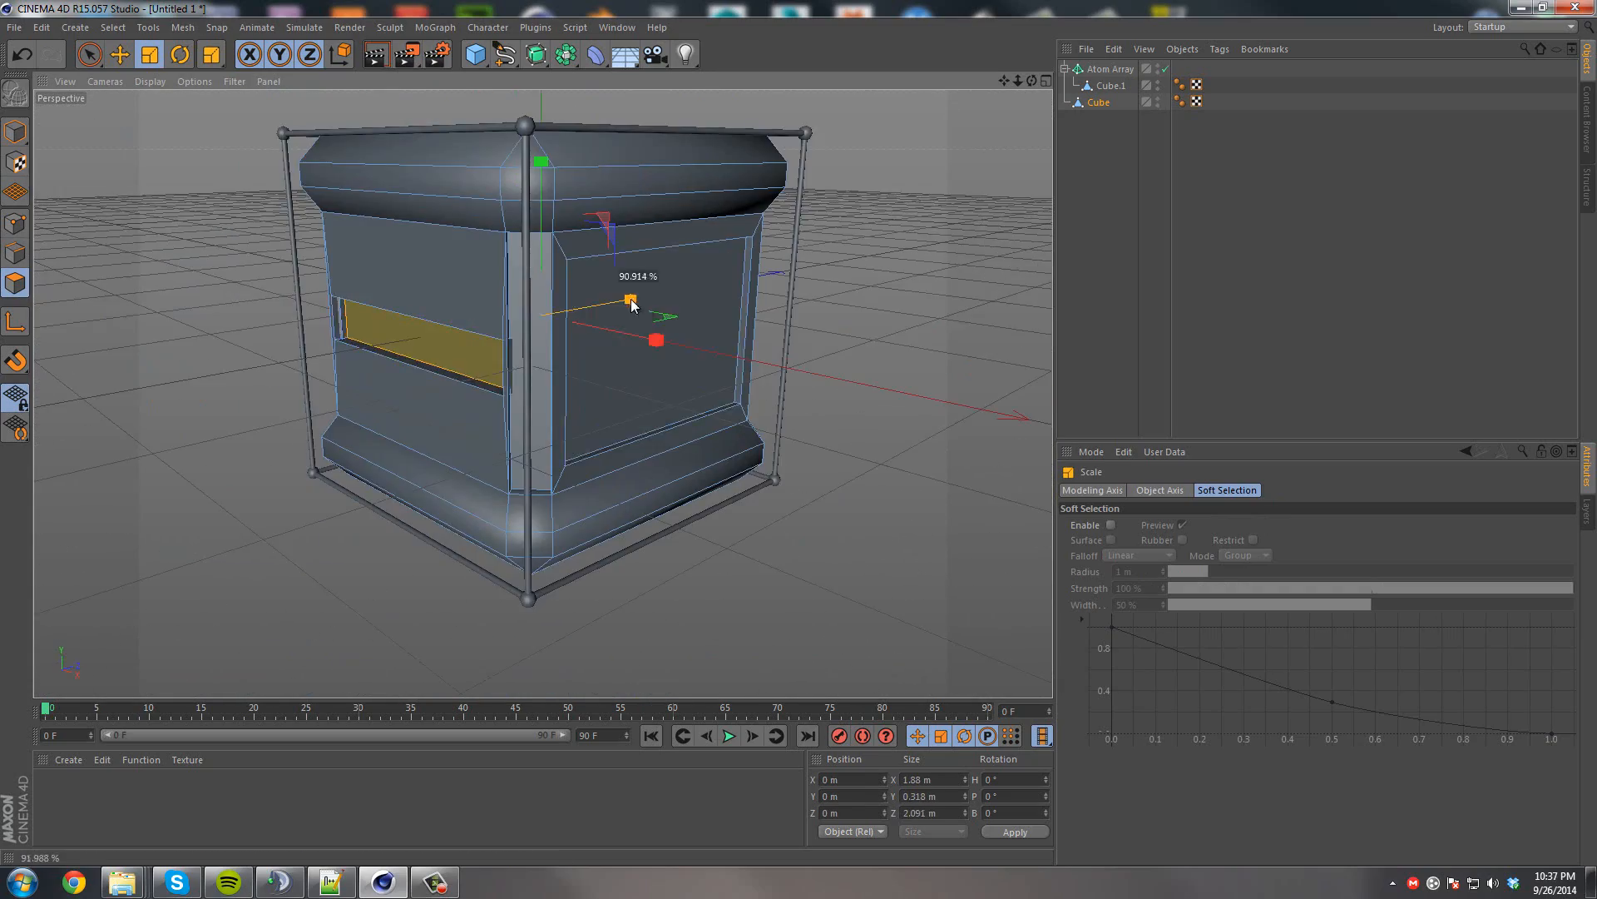
# Undo the last slot scaling and recess both horizontal slots inward with tapered ends.
pyautogui.keyDown('alt'); pyautogui.moveTo(416, 323); pyautogui.dragTo(454, 332); pyautogui.keyUp('alt')
pyautogui.keyDown('alt'); pyautogui.moveTo(433, 332); pyautogui.dragTo(466, 332, button='right'); pyautogui.keyUp('alt')
pyautogui.moveTo(467, 332)
pyautogui.keyDown('alt'); pyautogui.mouseDown()
pyautogui.moveTo(292, 392)
pyautogui.moveTo(466, 342)
pyautogui.mouseUp(); pyautogui.keyUp('alt')
pyautogui.hotkey('ctrl', 'z')
pyautogui.moveTo(545, 333); pyautogui.dragTo(333, 337)
pyautogui.moveTo(635, 316)
pyautogui.keyDown('ctrl'); pyautogui.mouseDown()
pyautogui.moveTo(676, 310)
pyautogui.moveTo(636, 334)
pyautogui.moveTo(642, 313)
pyautogui.mouseUp(); pyautogui.keyUp('ctrl')
pyautogui.moveTo(642, 315); pyautogui.dragTo(224, 358)
# Delete the Atom Array cage and the duplicate cube it contains.
pyautogui.click(15, 132)
pyautogui.keyDown('alt'); pyautogui.moveTo(760, 462); pyautogui.dragTo(741, 391); pyautogui.keyUp('alt')
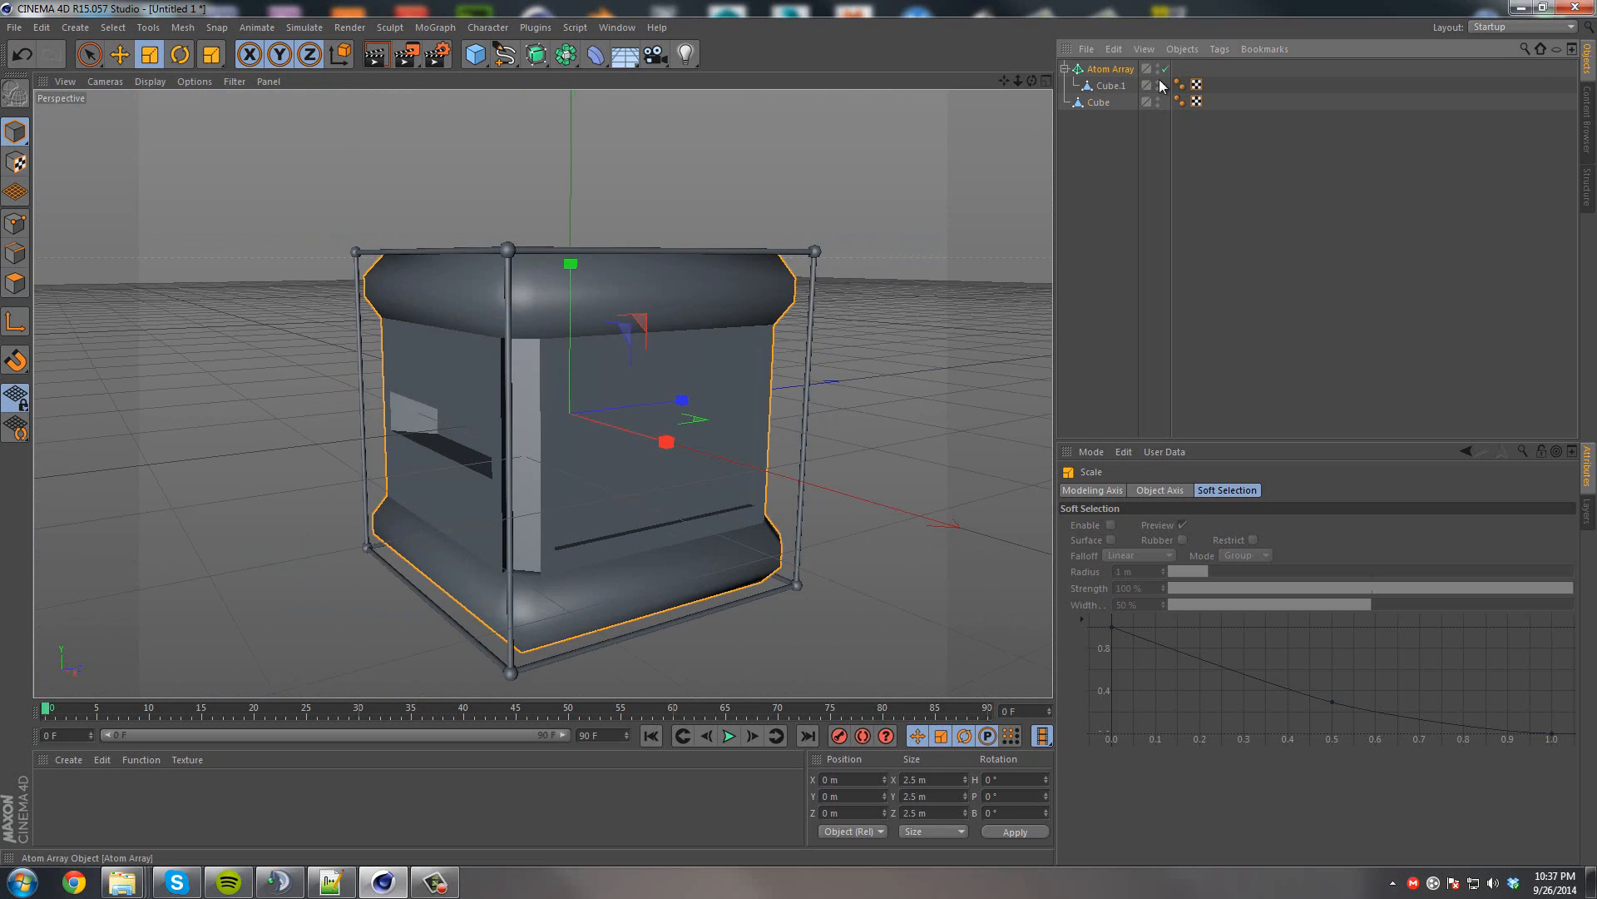
pyautogui.click(1111, 70)
pyautogui.moveTo(1111, 85); pyautogui.dragTo(1106, 140)
pyautogui.press('Delete')
pyautogui.keyDown('alt'); pyautogui.moveTo(841, 299); pyautogui.dragTo(907, 341); pyautogui.keyUp('alt')
pyautogui.click(1101, 87)
pyautogui.press('Delete')
pyautogui.keyDown('alt'); pyautogui.moveTo(582, 341); pyautogui.dragTo(666, 337); pyautogui.keyUp('alt')
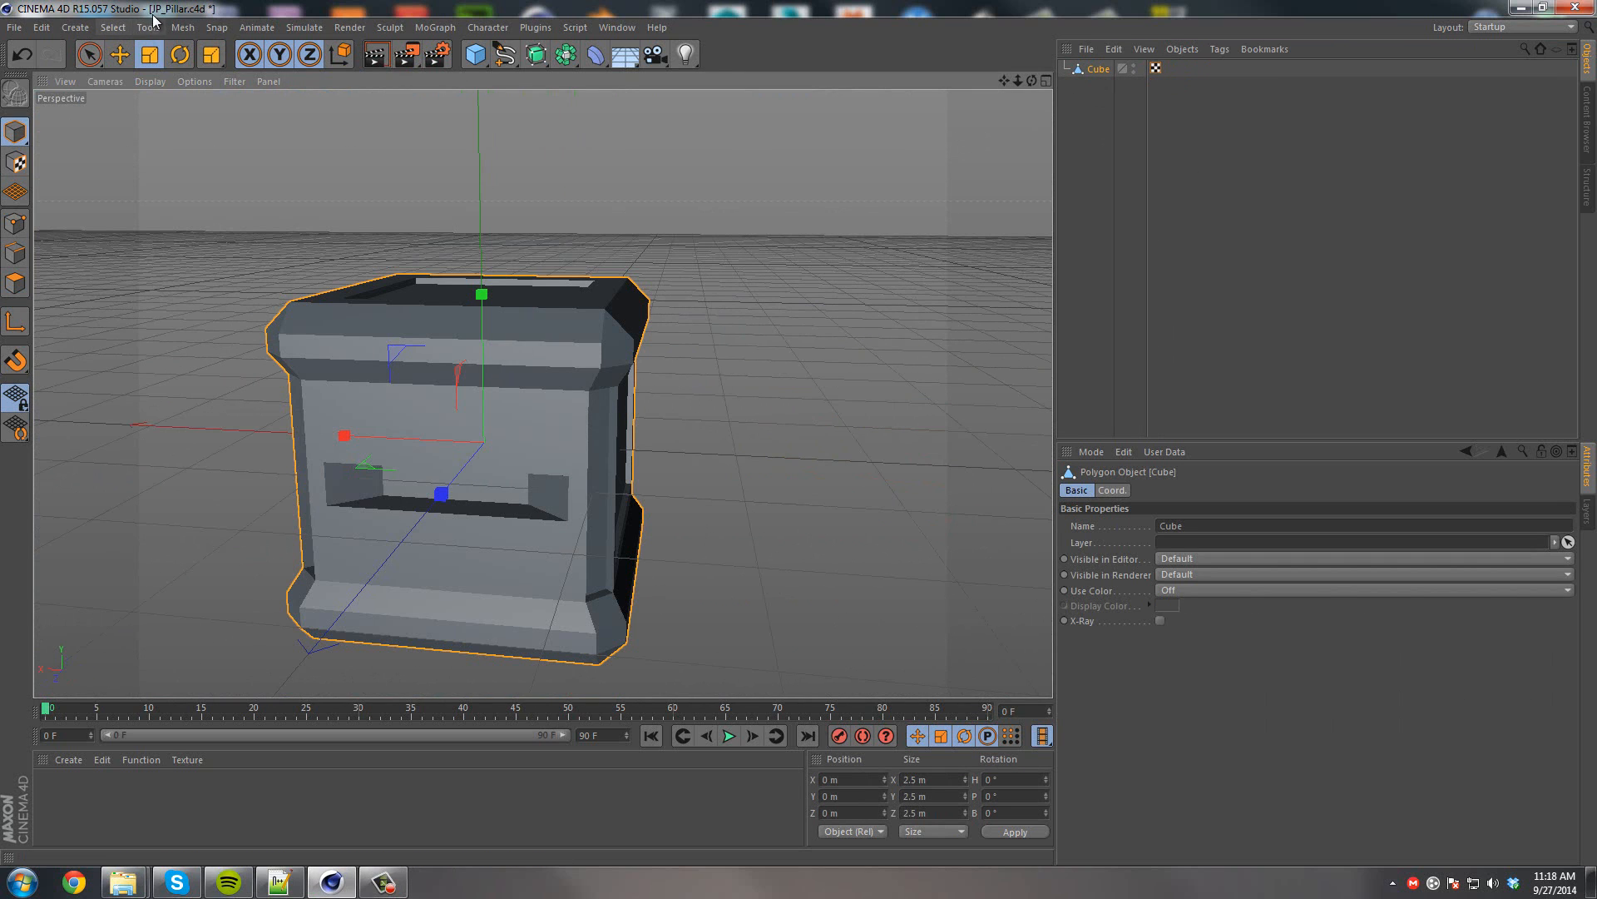
# Export the model to the desktop as JP_Pillar.fbx in FBX version 7.3 (2013) and close Cinema 4D.
pyautogui.click(14, 28)
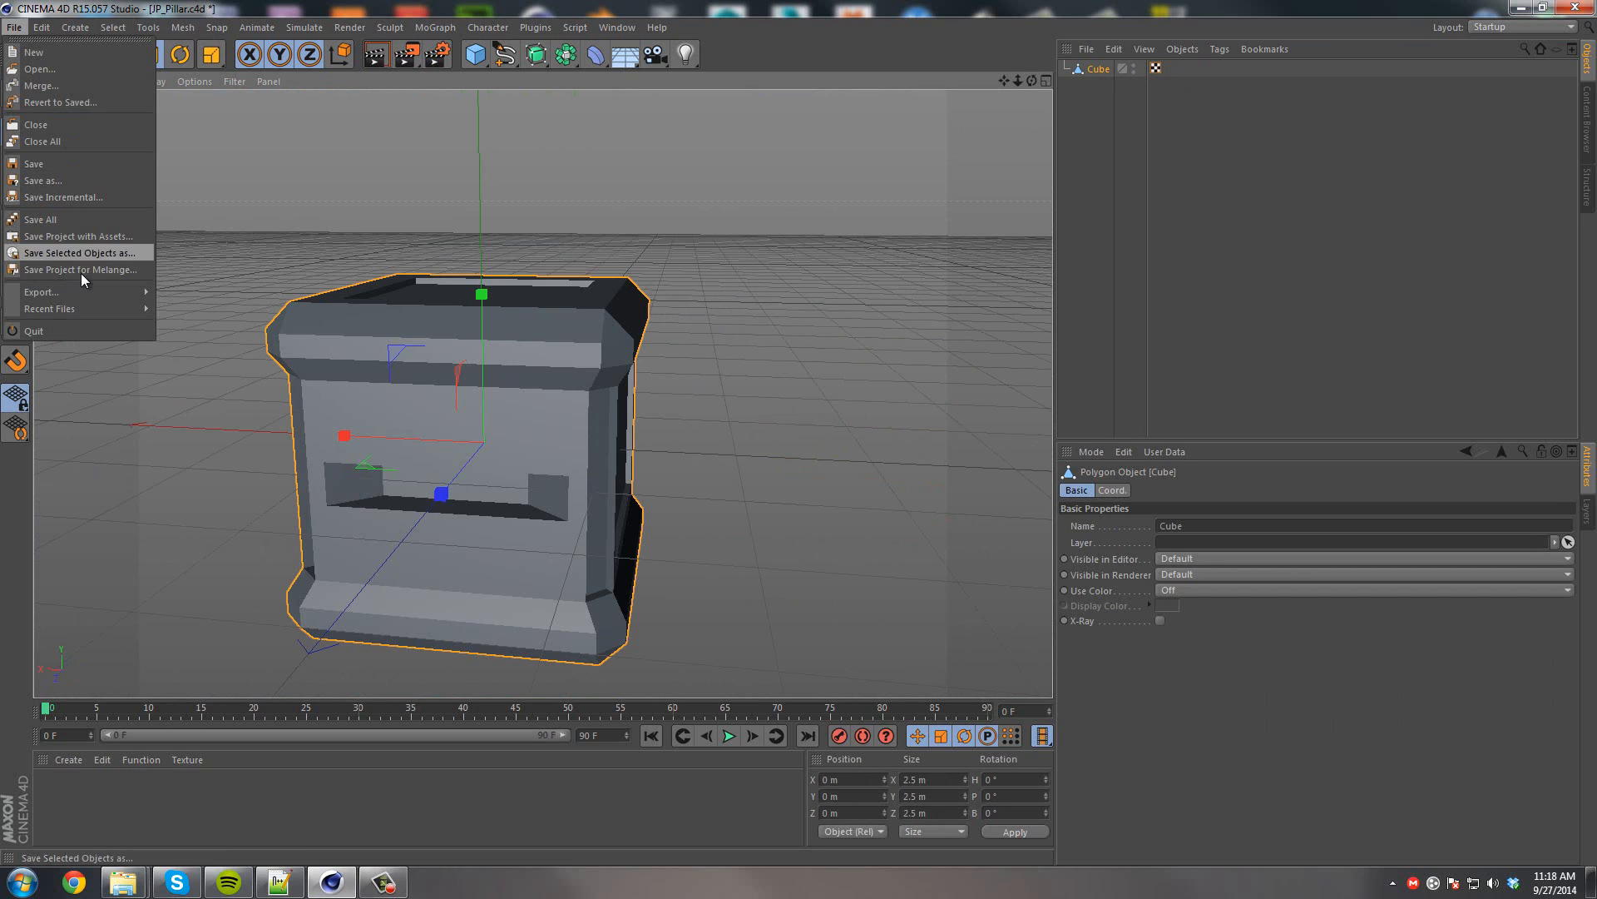
pyautogui.moveTo(132, 291)
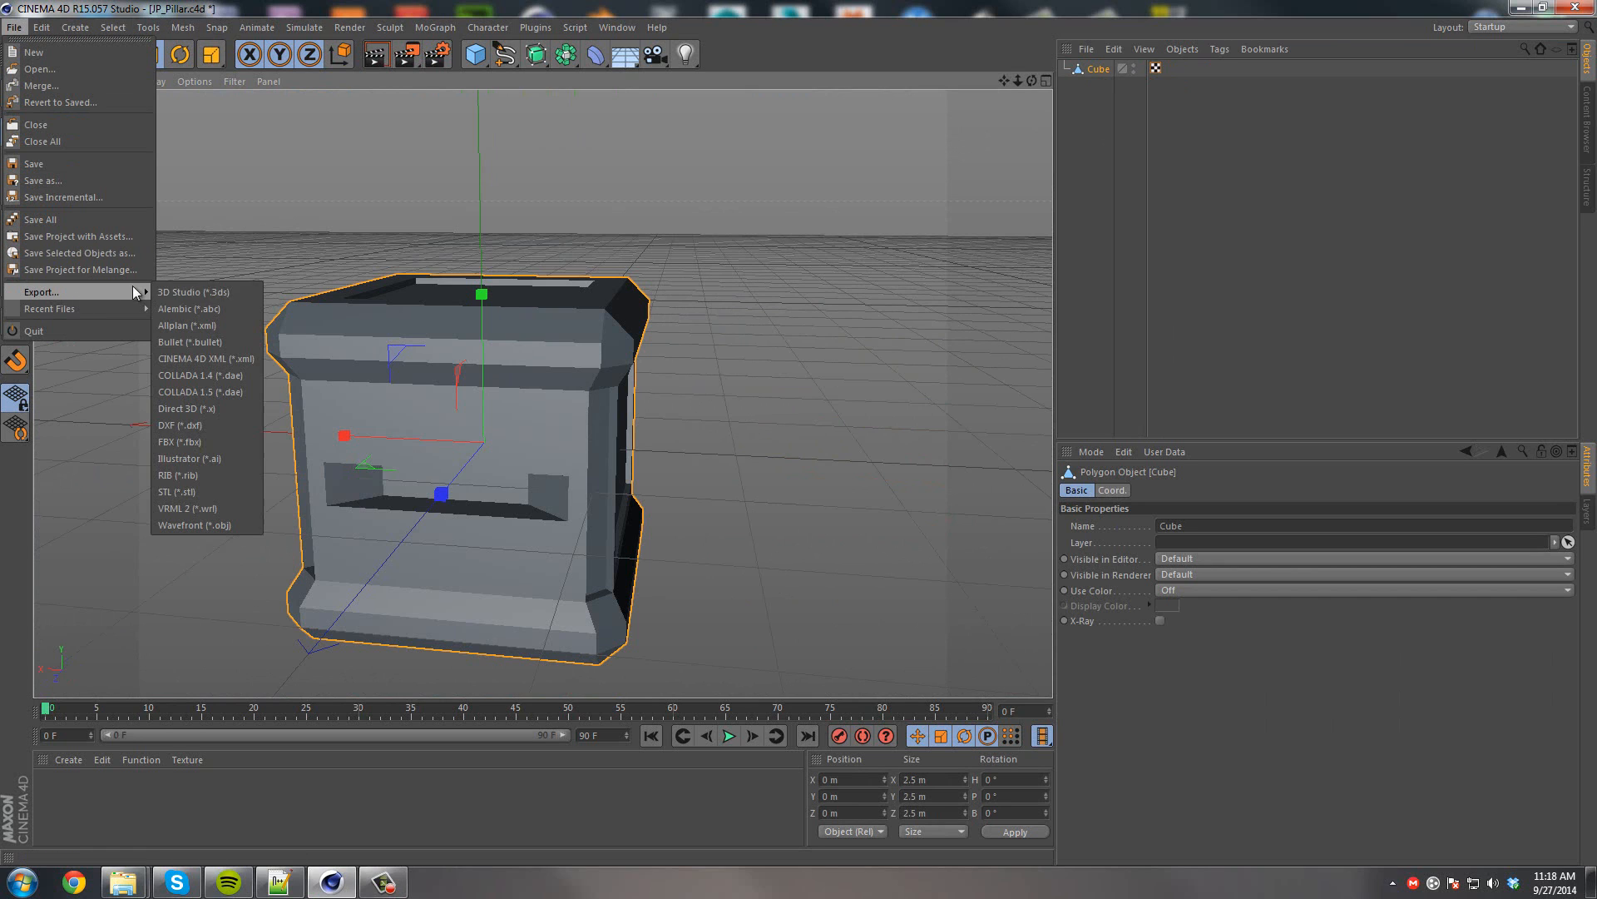
pyautogui.click(217, 442)
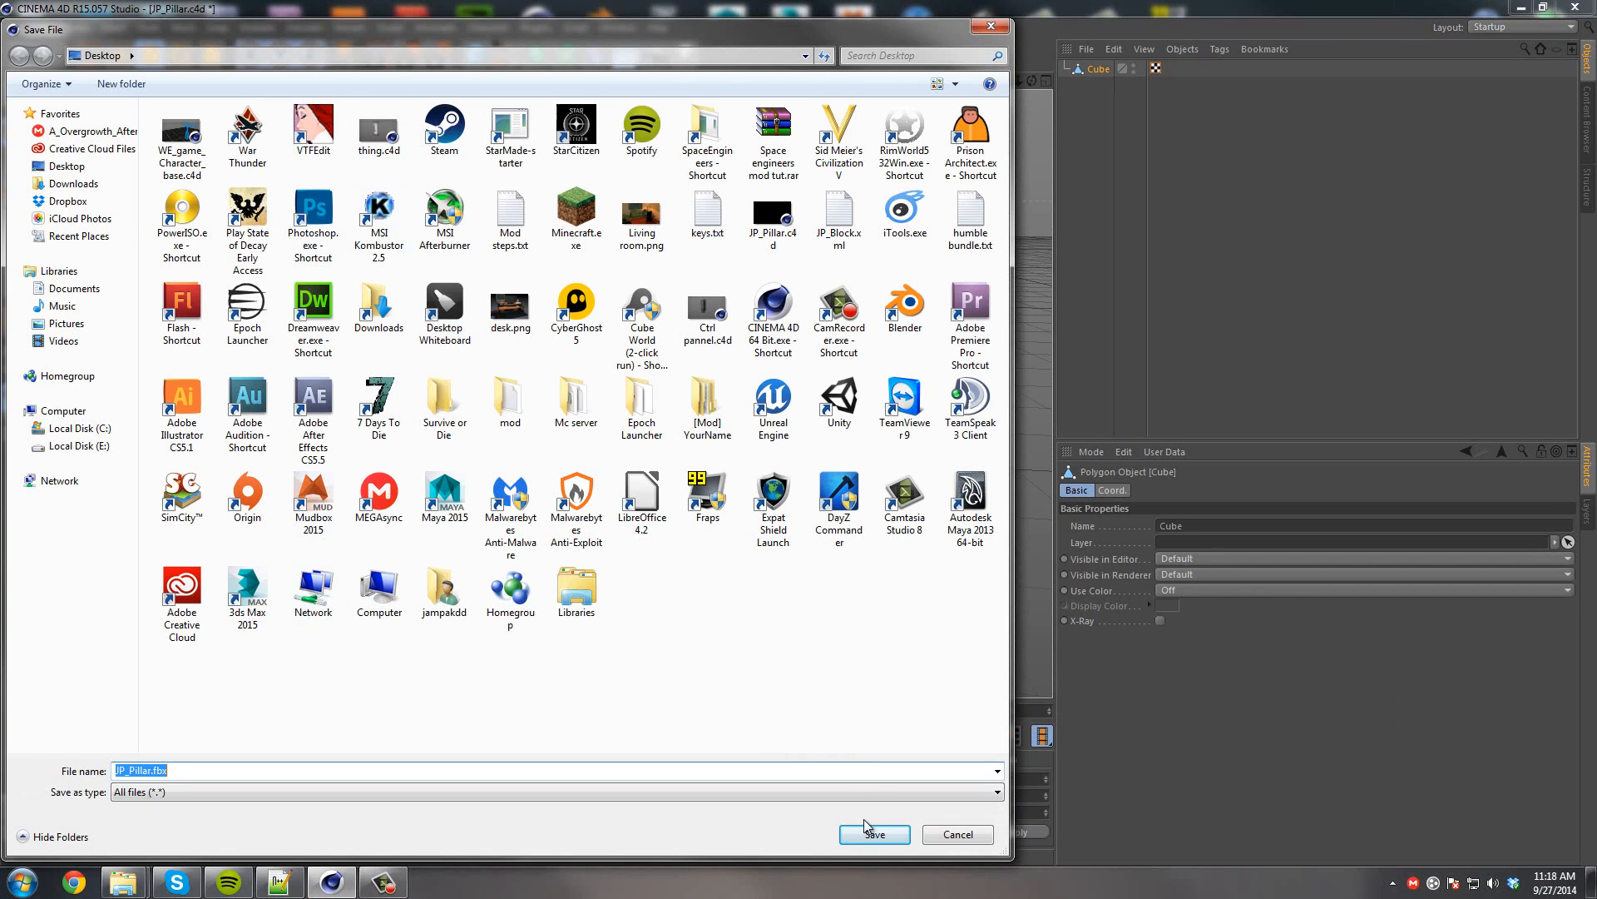
pyautogui.click(874, 835)
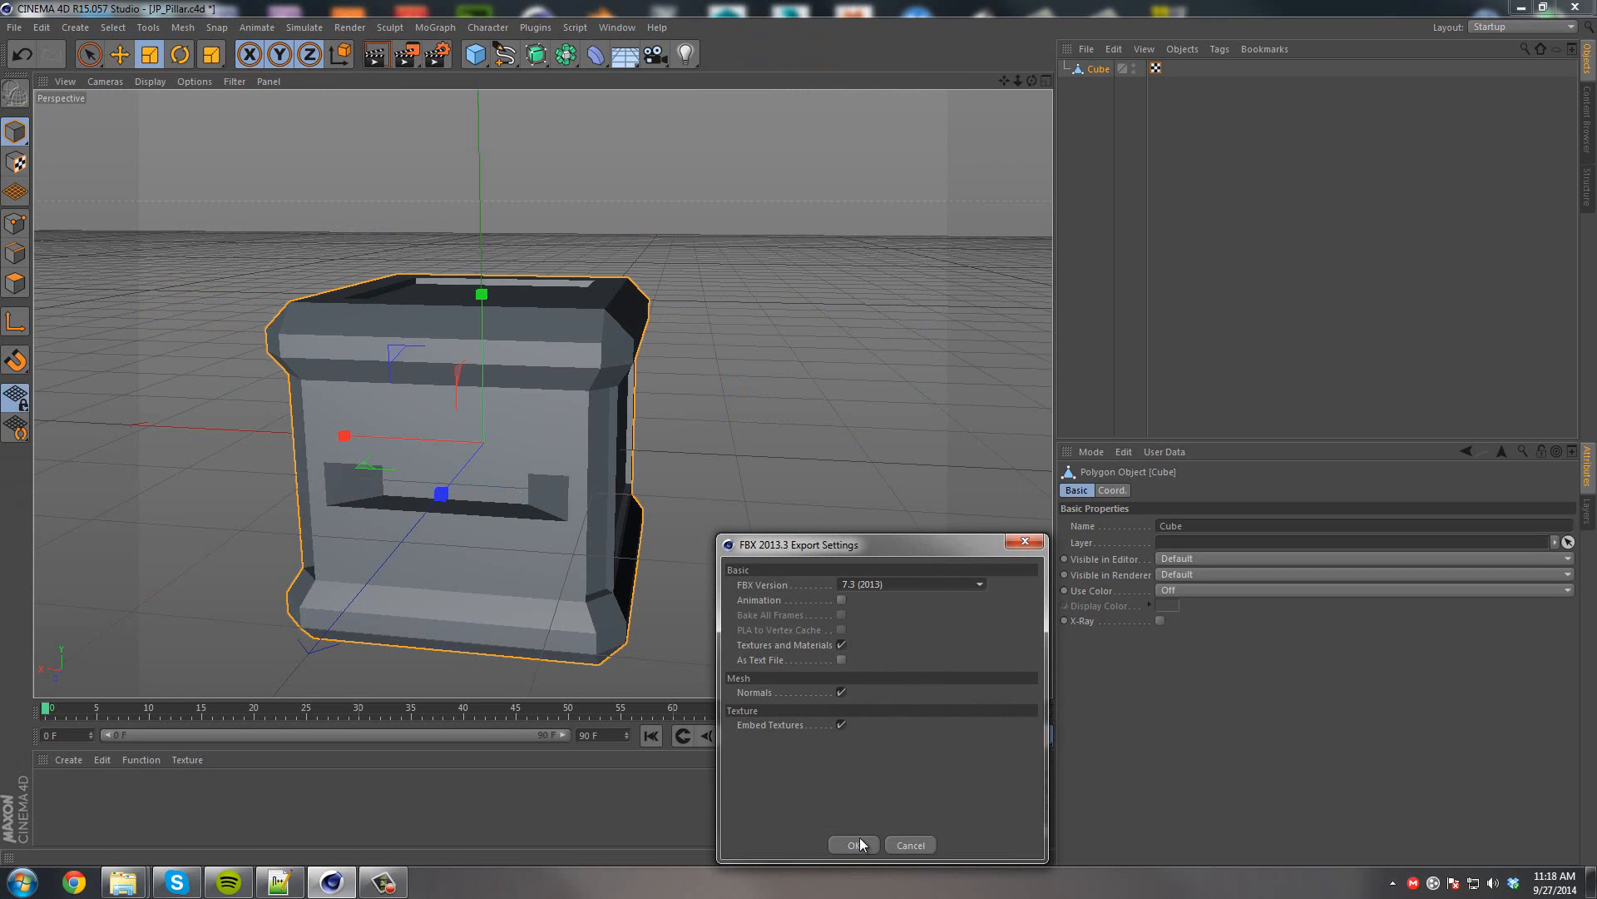
pyautogui.click(857, 844)
pyautogui.click(1575, 8)
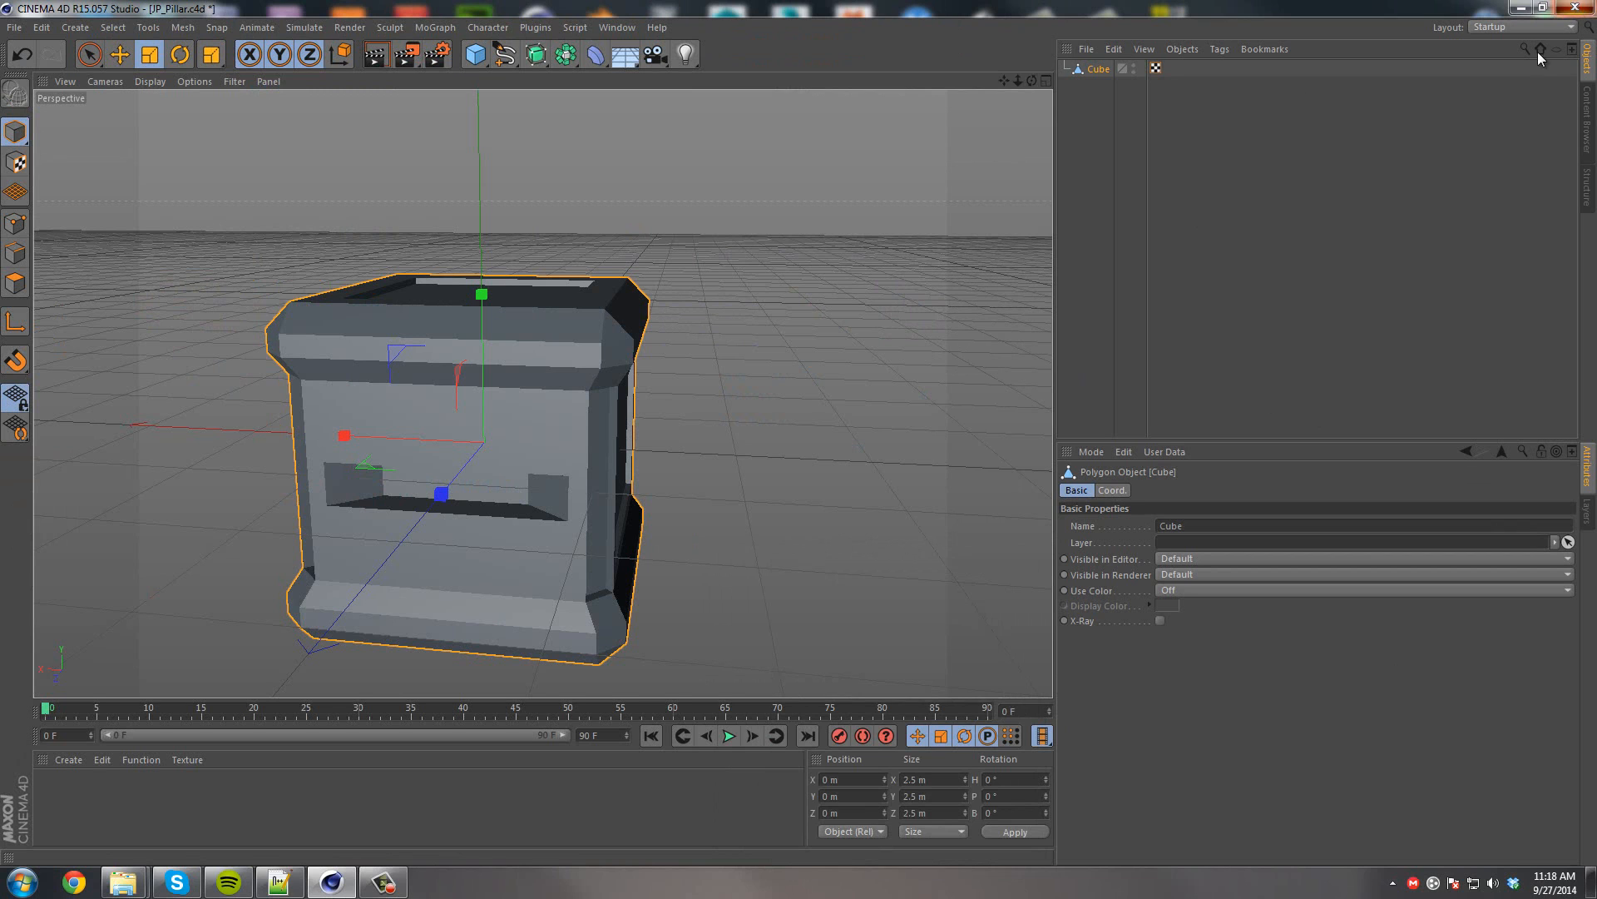
pyautogui.click(740, 507)
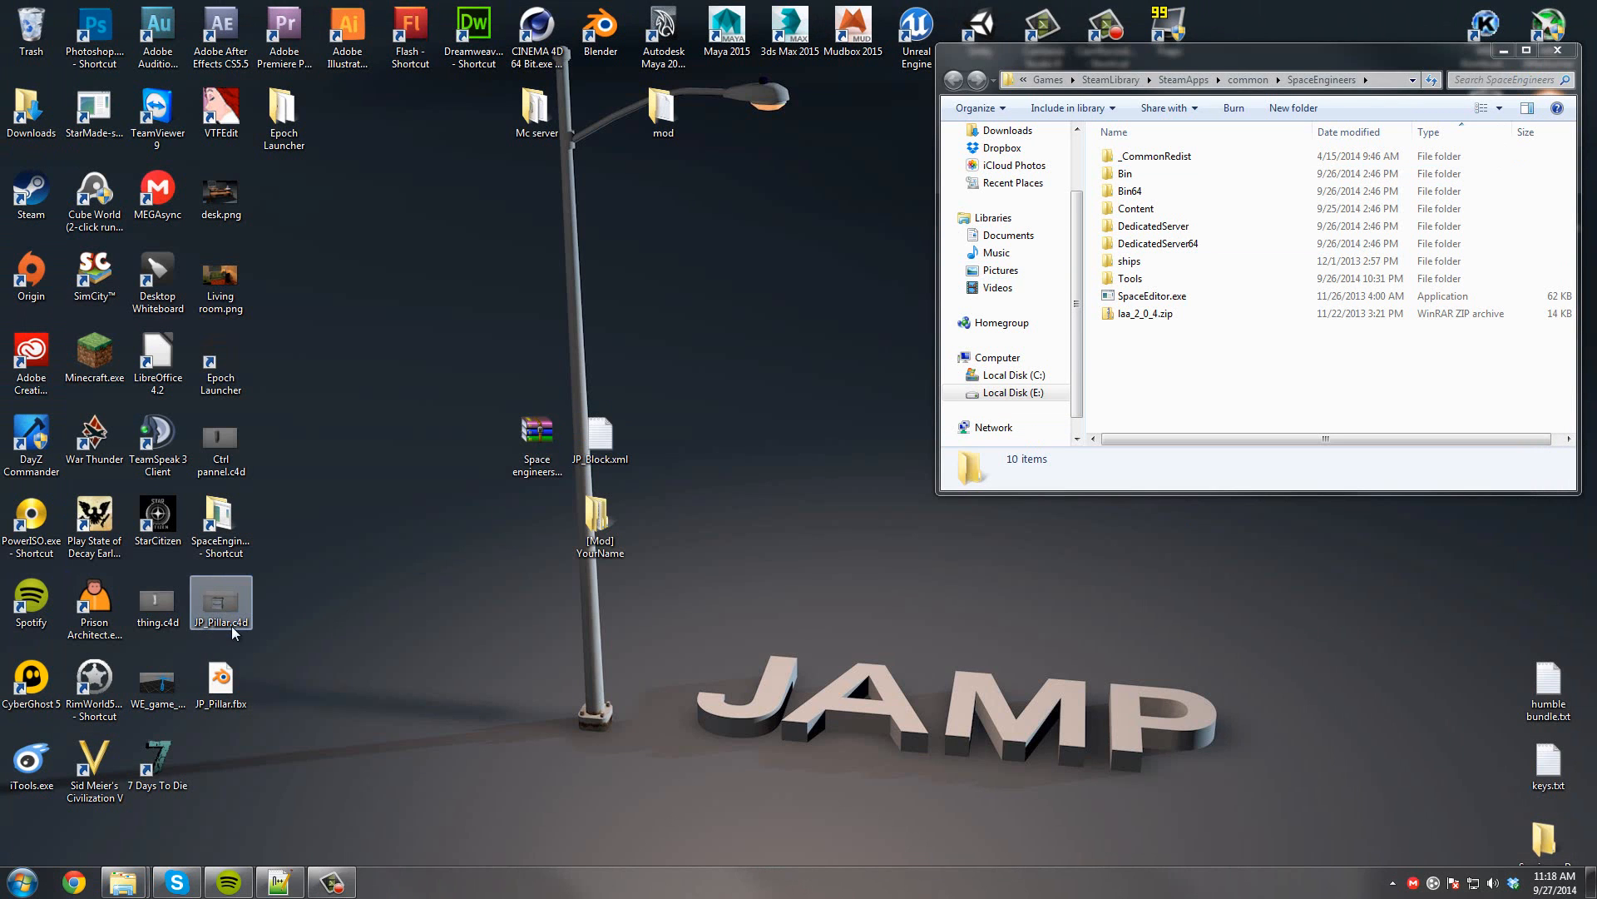
# Clear the open file window from the desktop and launch Blender.
pyautogui.rightClick(231, 667)
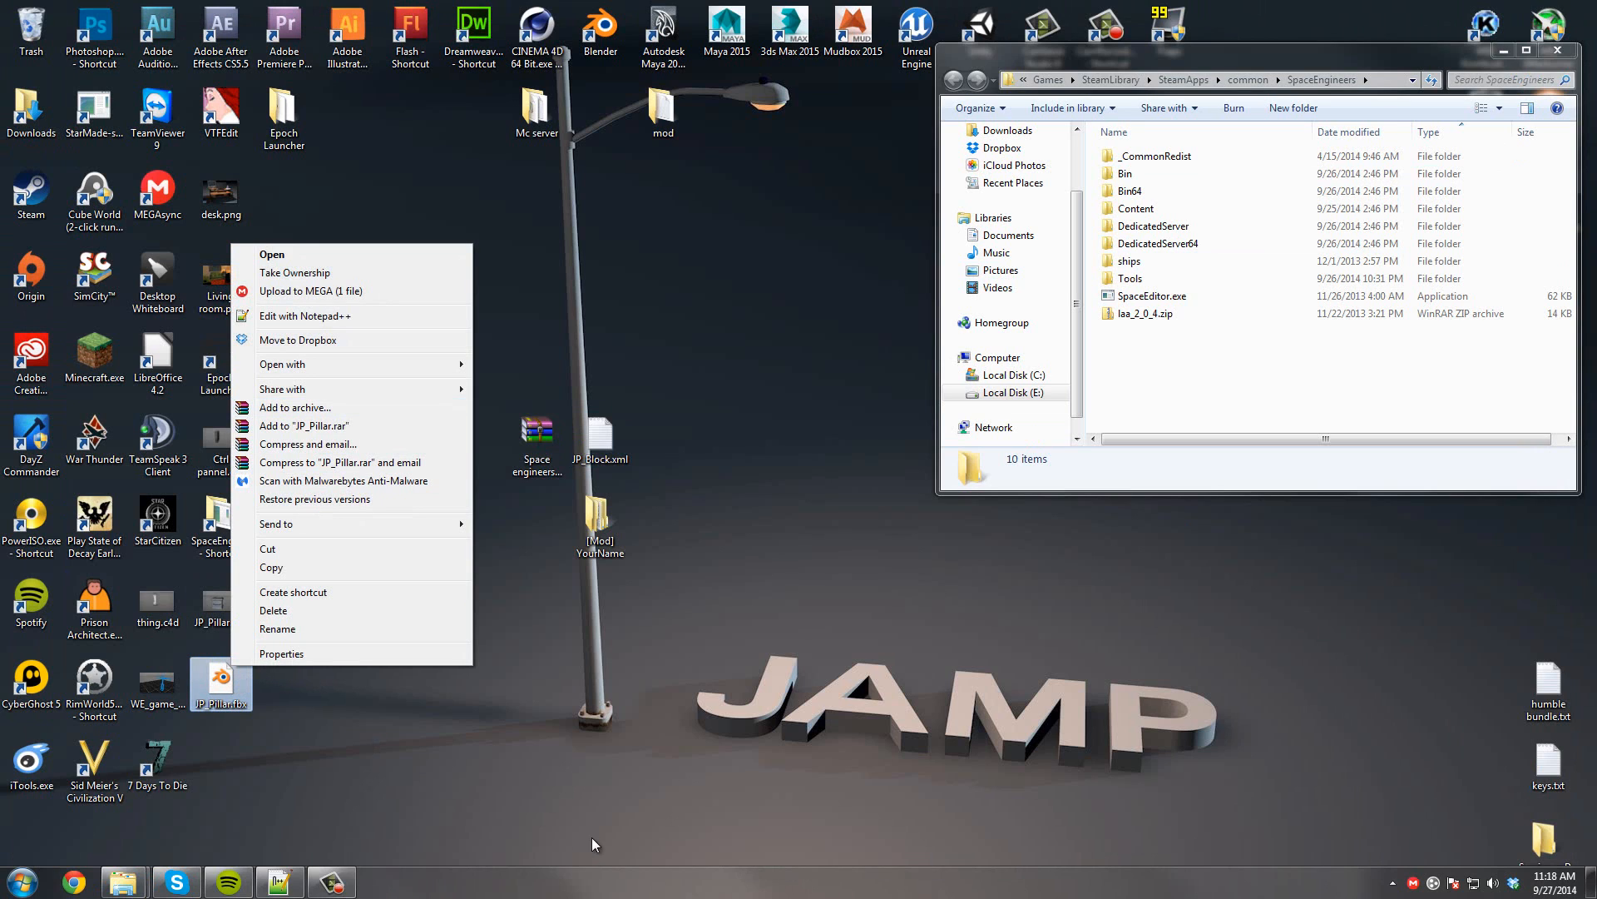
pyautogui.click(447, 125)
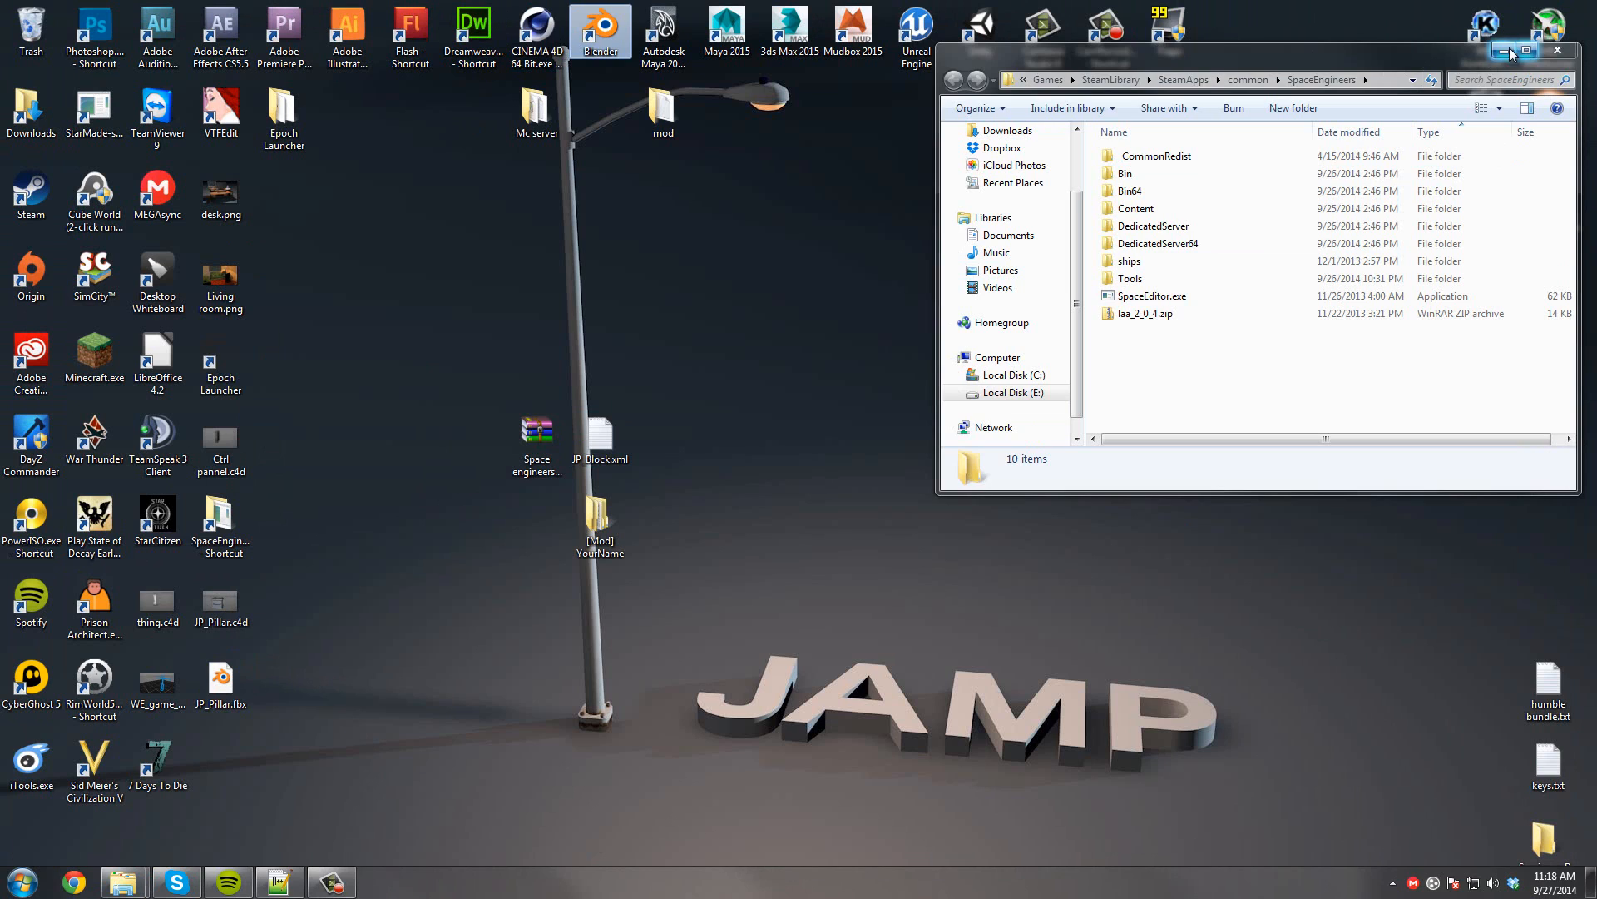
pyautogui.press('super+d')
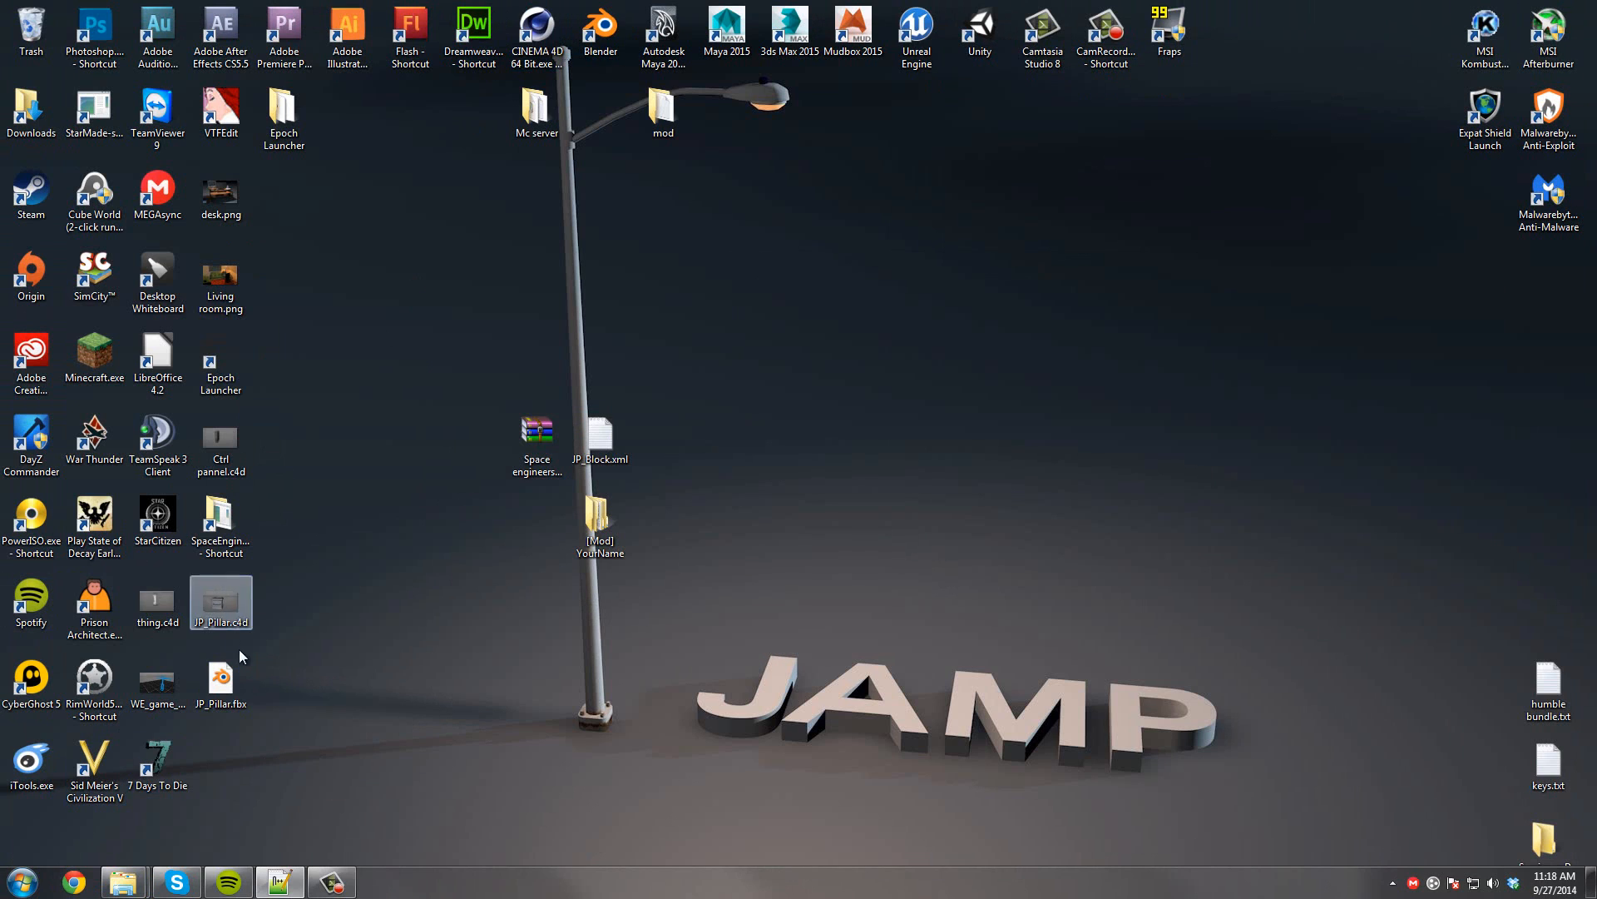
pyautogui.doubleClick(600, 30)
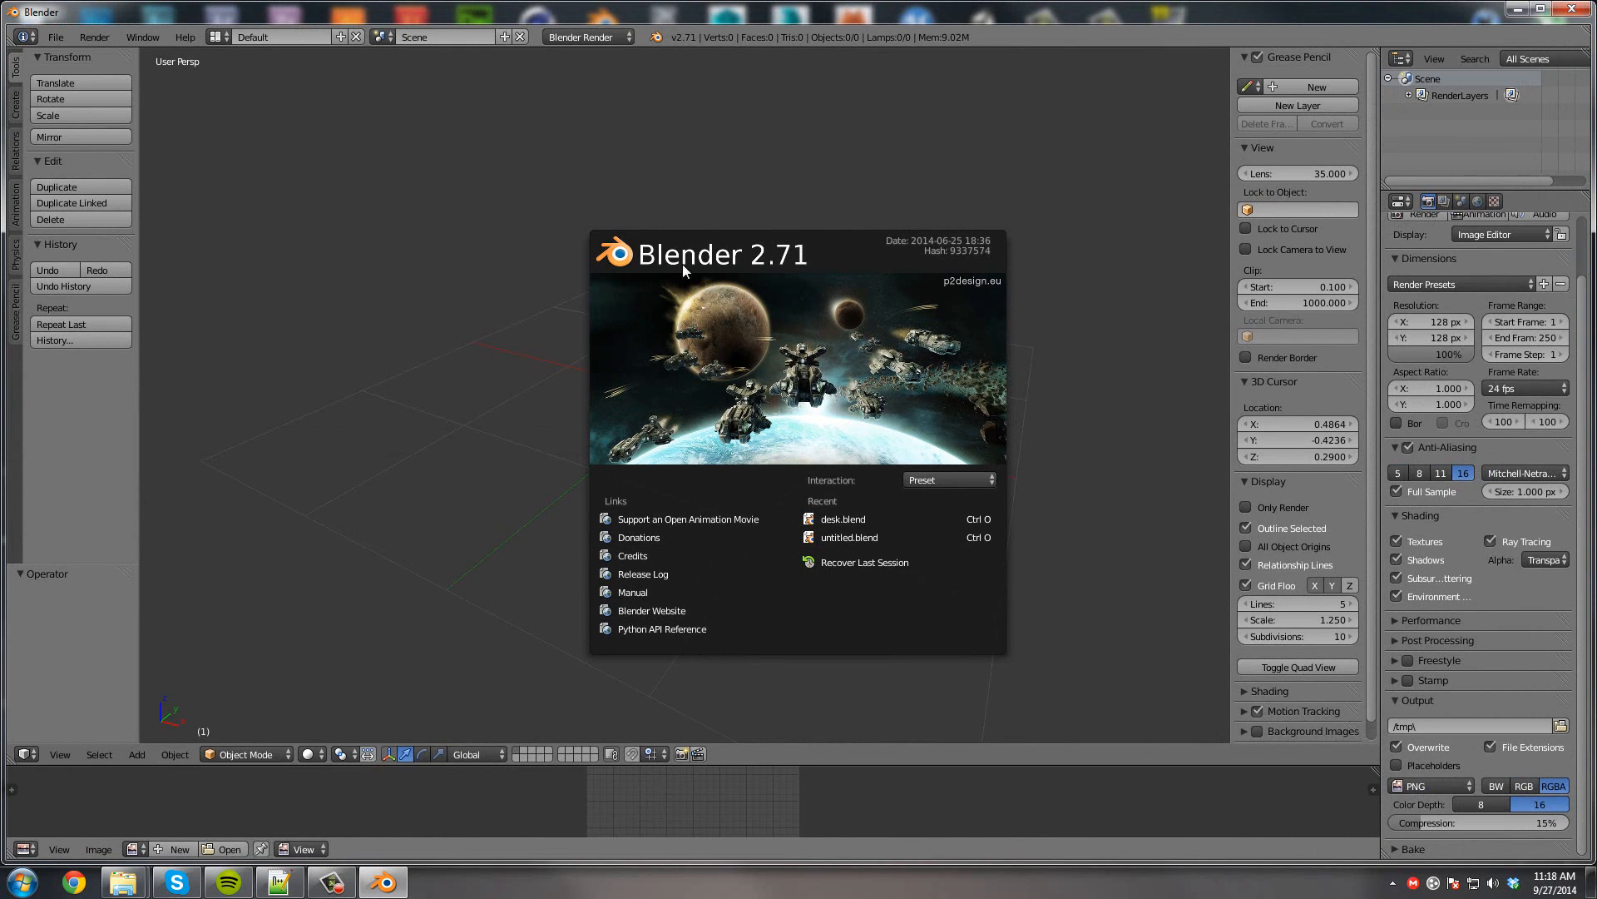
# Import JP_Pillar.fbx from the Desktop folder as an Autodesk FBX file.
pyautogui.click(54, 37)
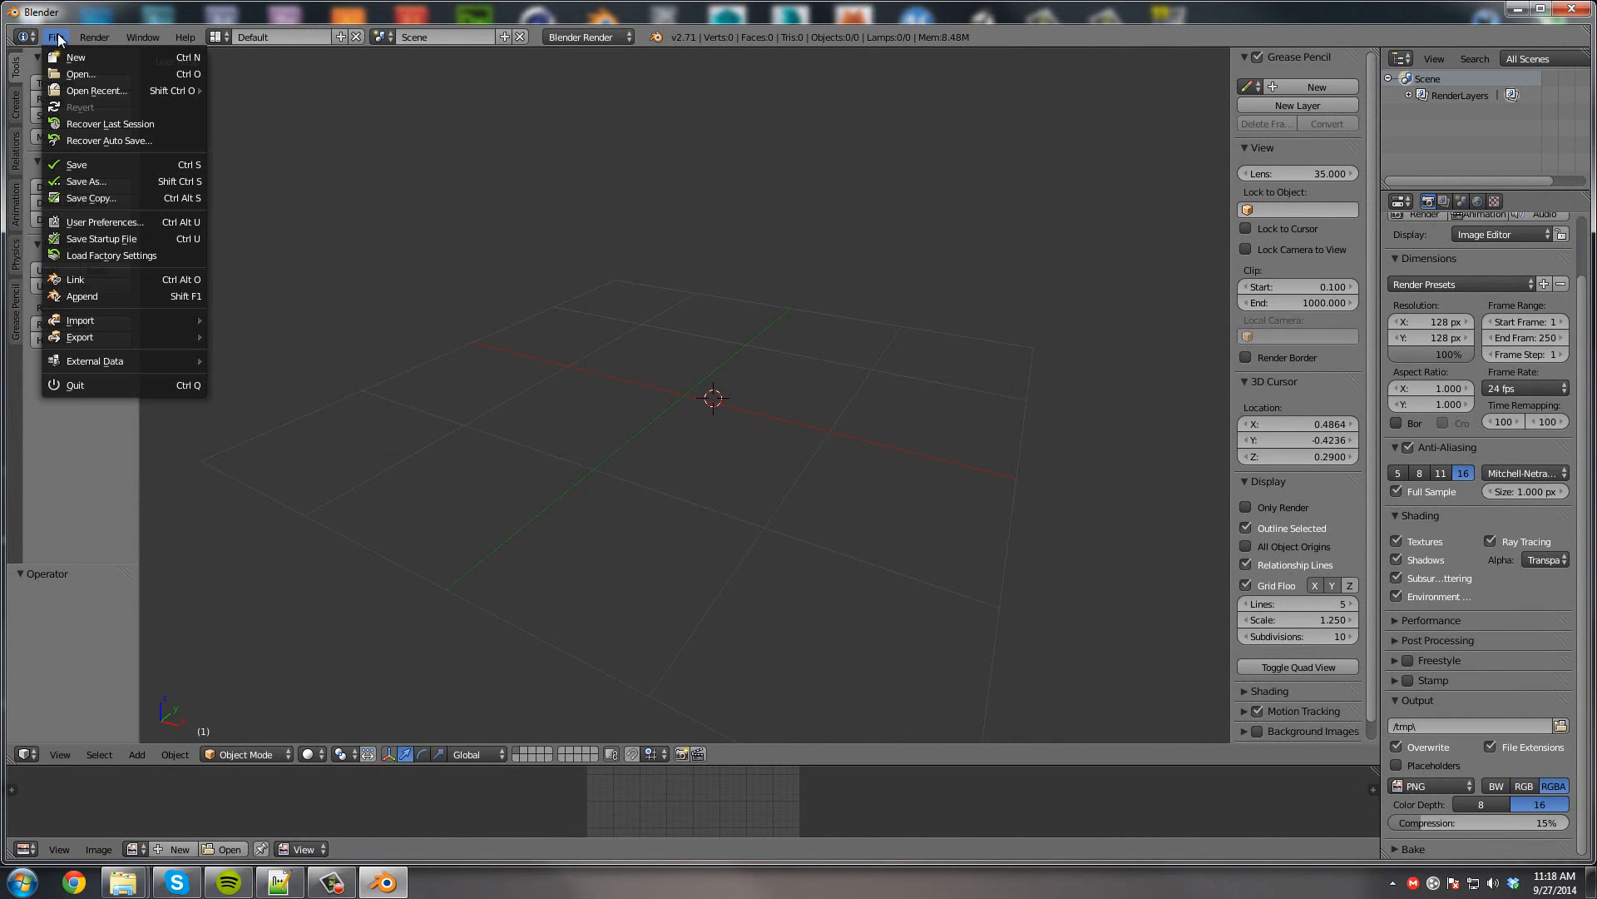
pyautogui.moveTo(107, 323)
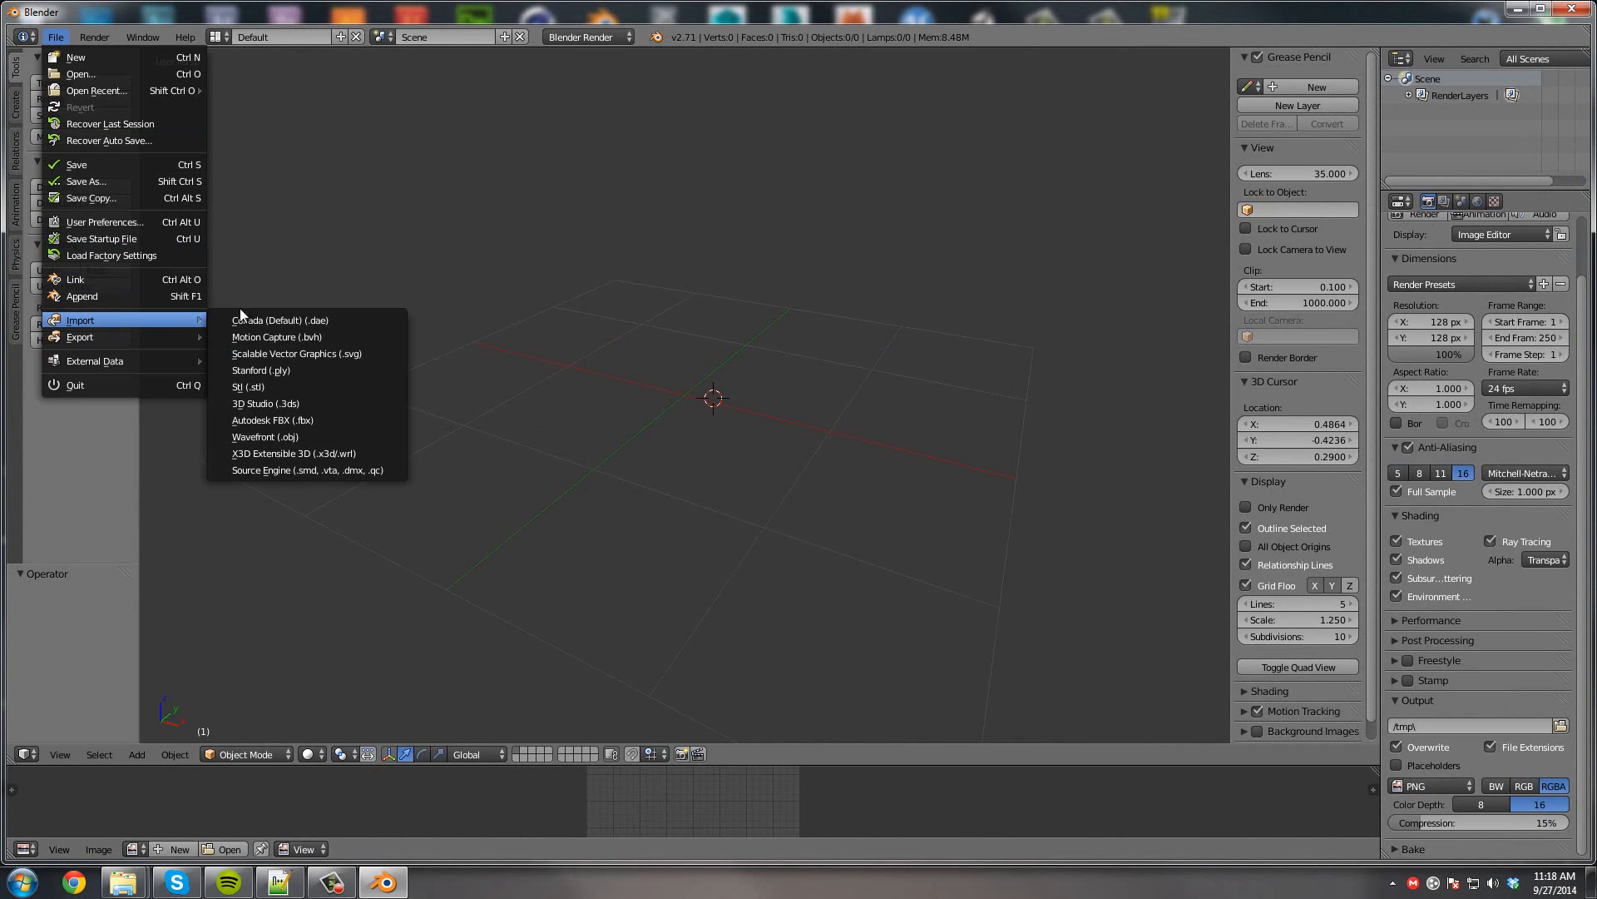
pyautogui.click(311, 422)
pyautogui.click(55, 223)
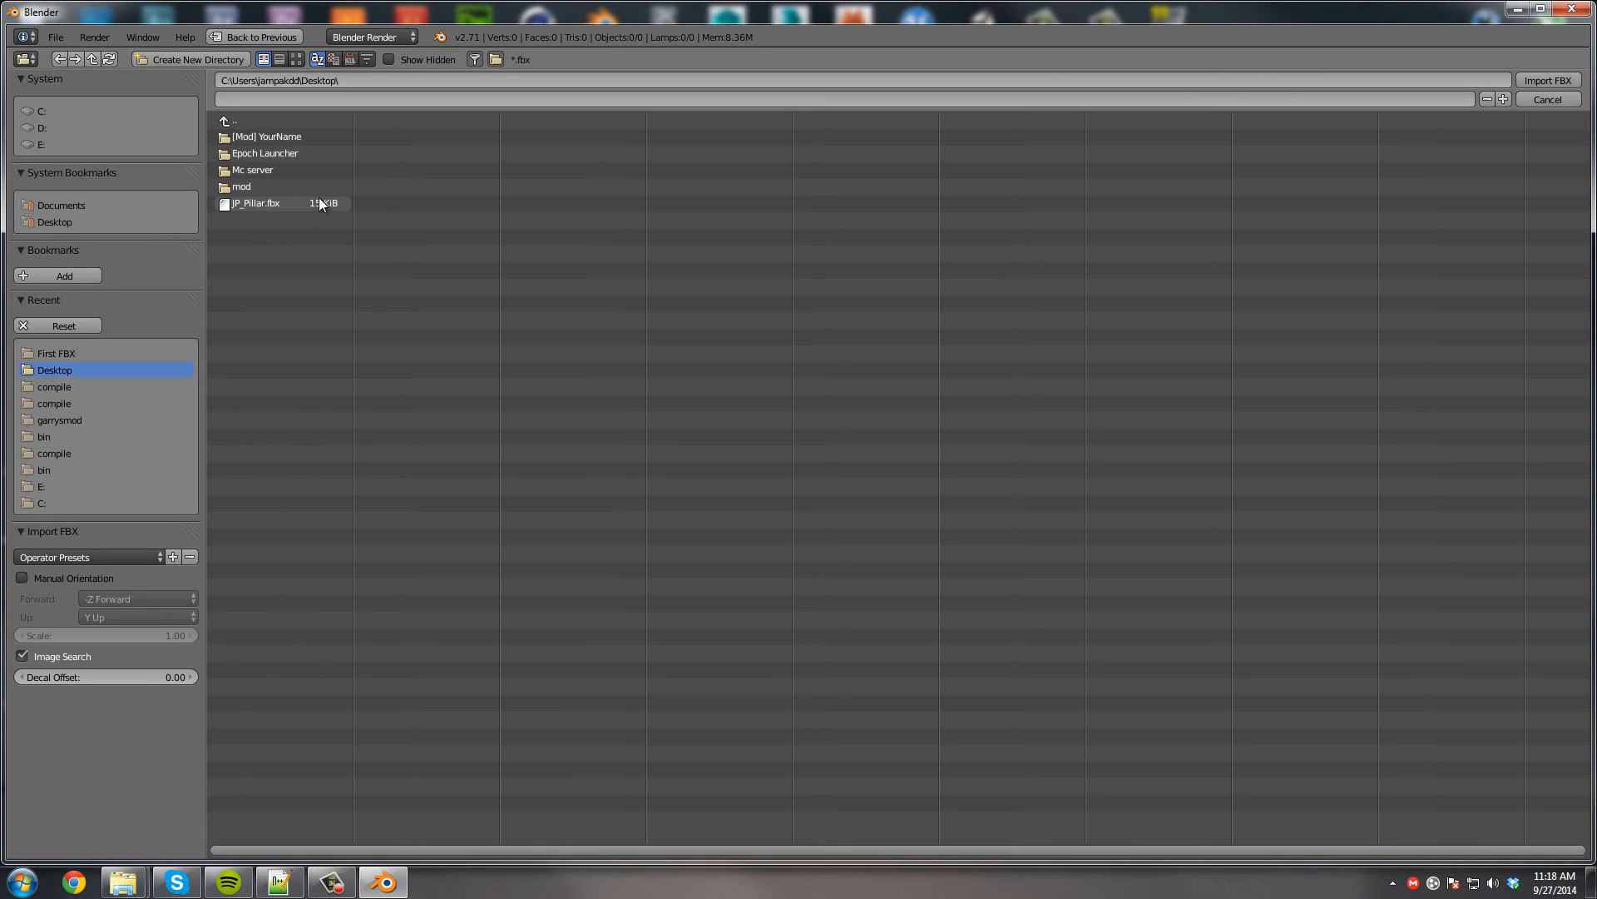
pyautogui.click(250, 206)
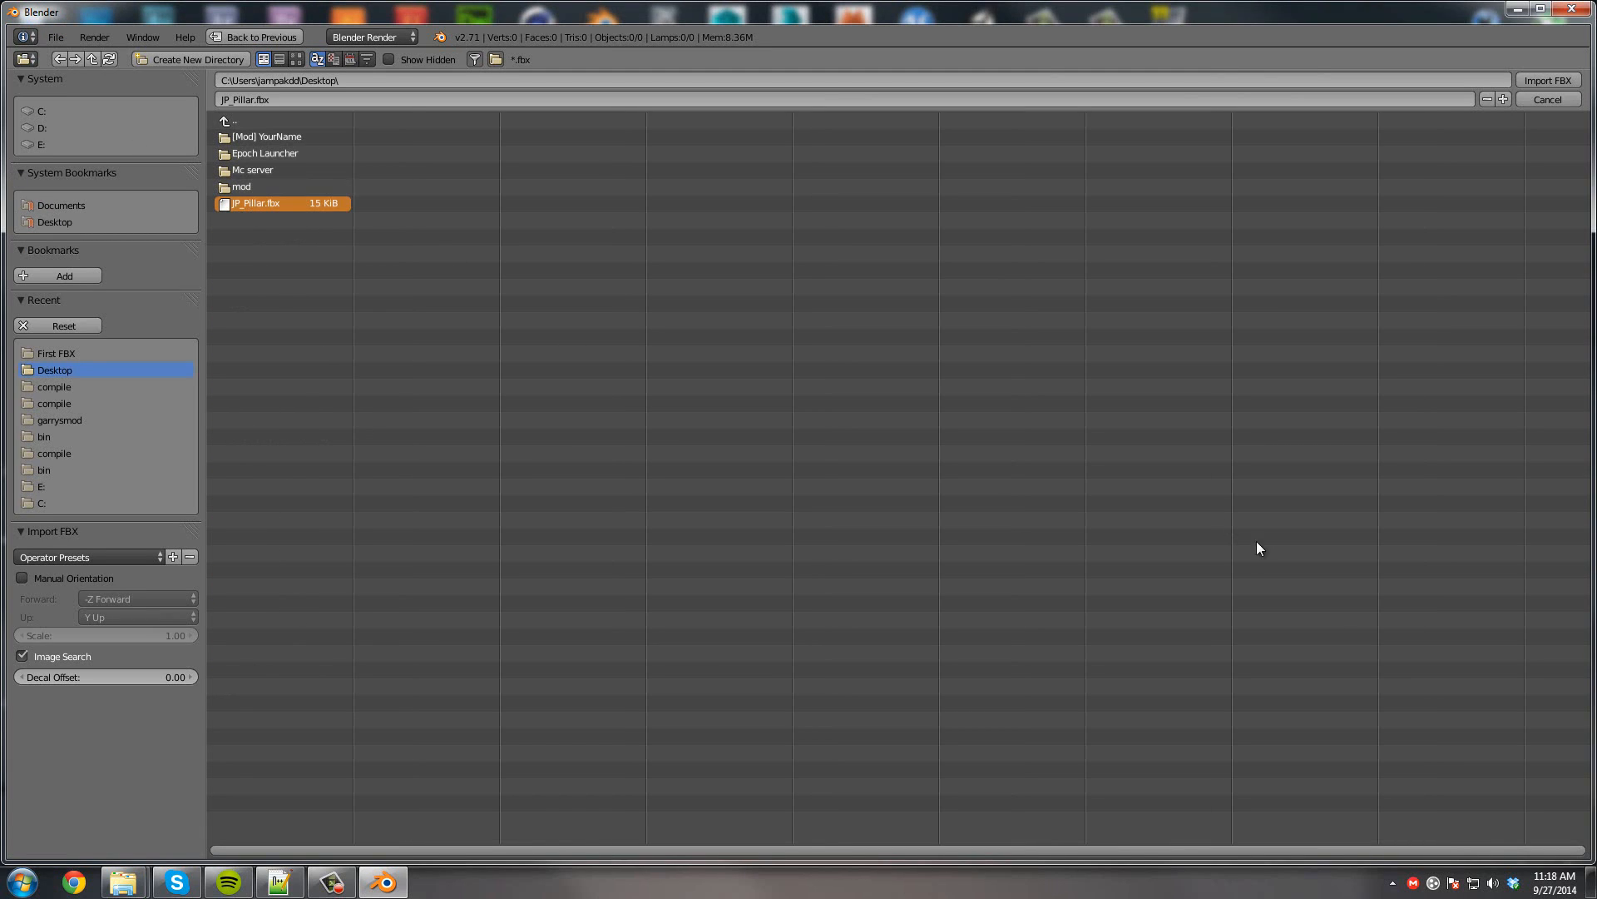
pyautogui.click(1540, 79)
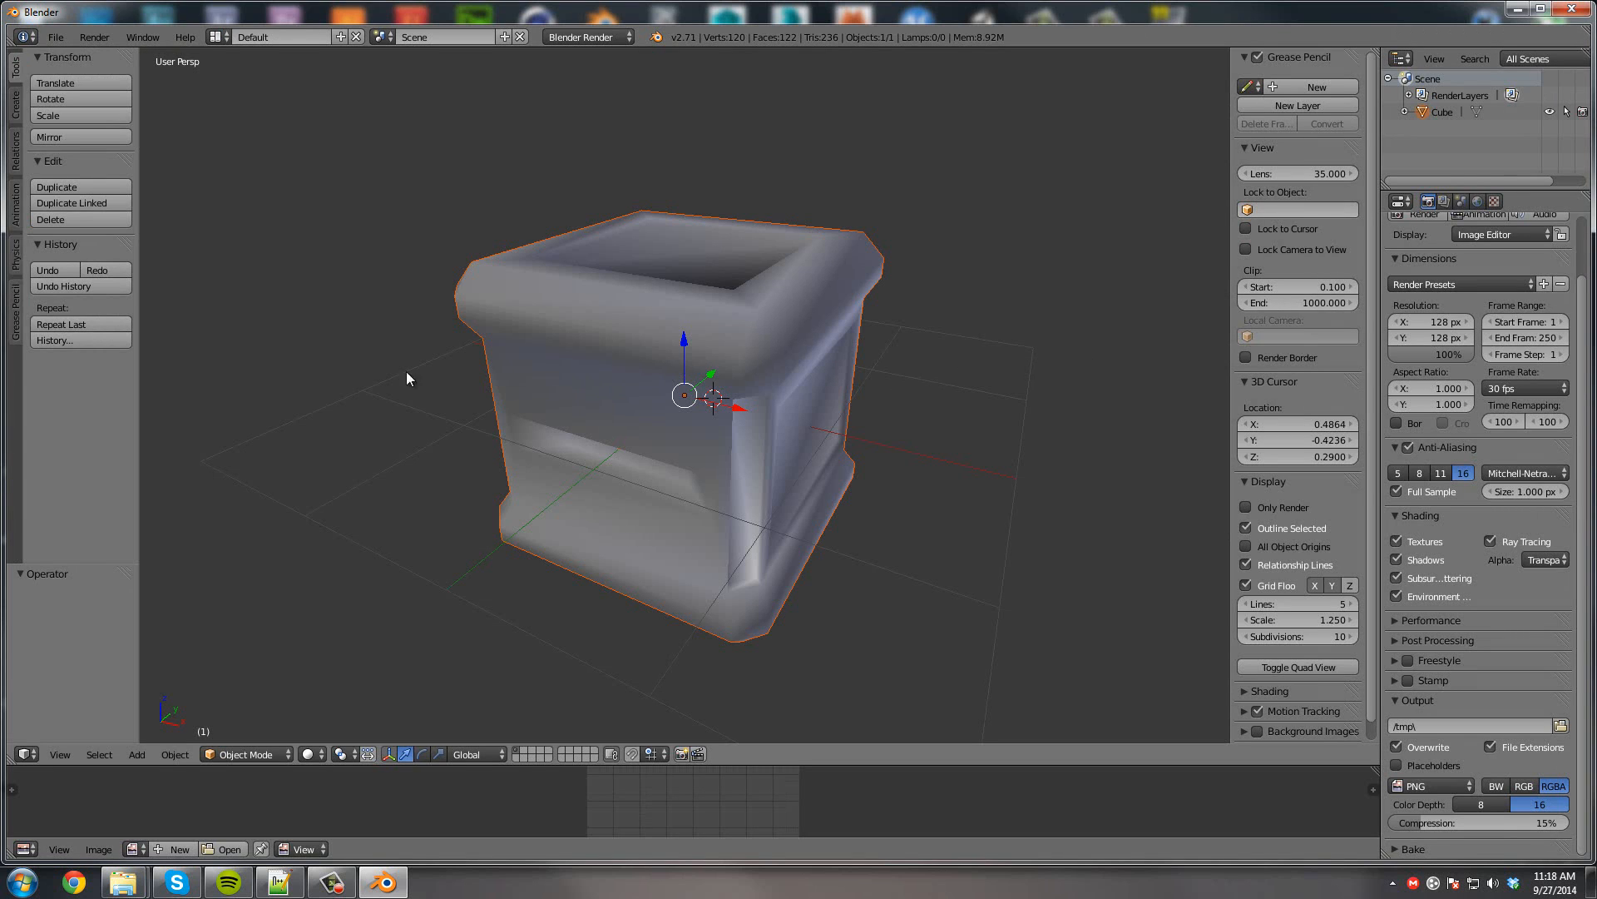
# Select the imported cube, compare smooth and flat shading on it, and leave it shaded flat.
pyautogui.moveTo(724, 427); pyautogui.dragTo(599, 366, button='middle')
pyautogui.rightClick(599, 366)
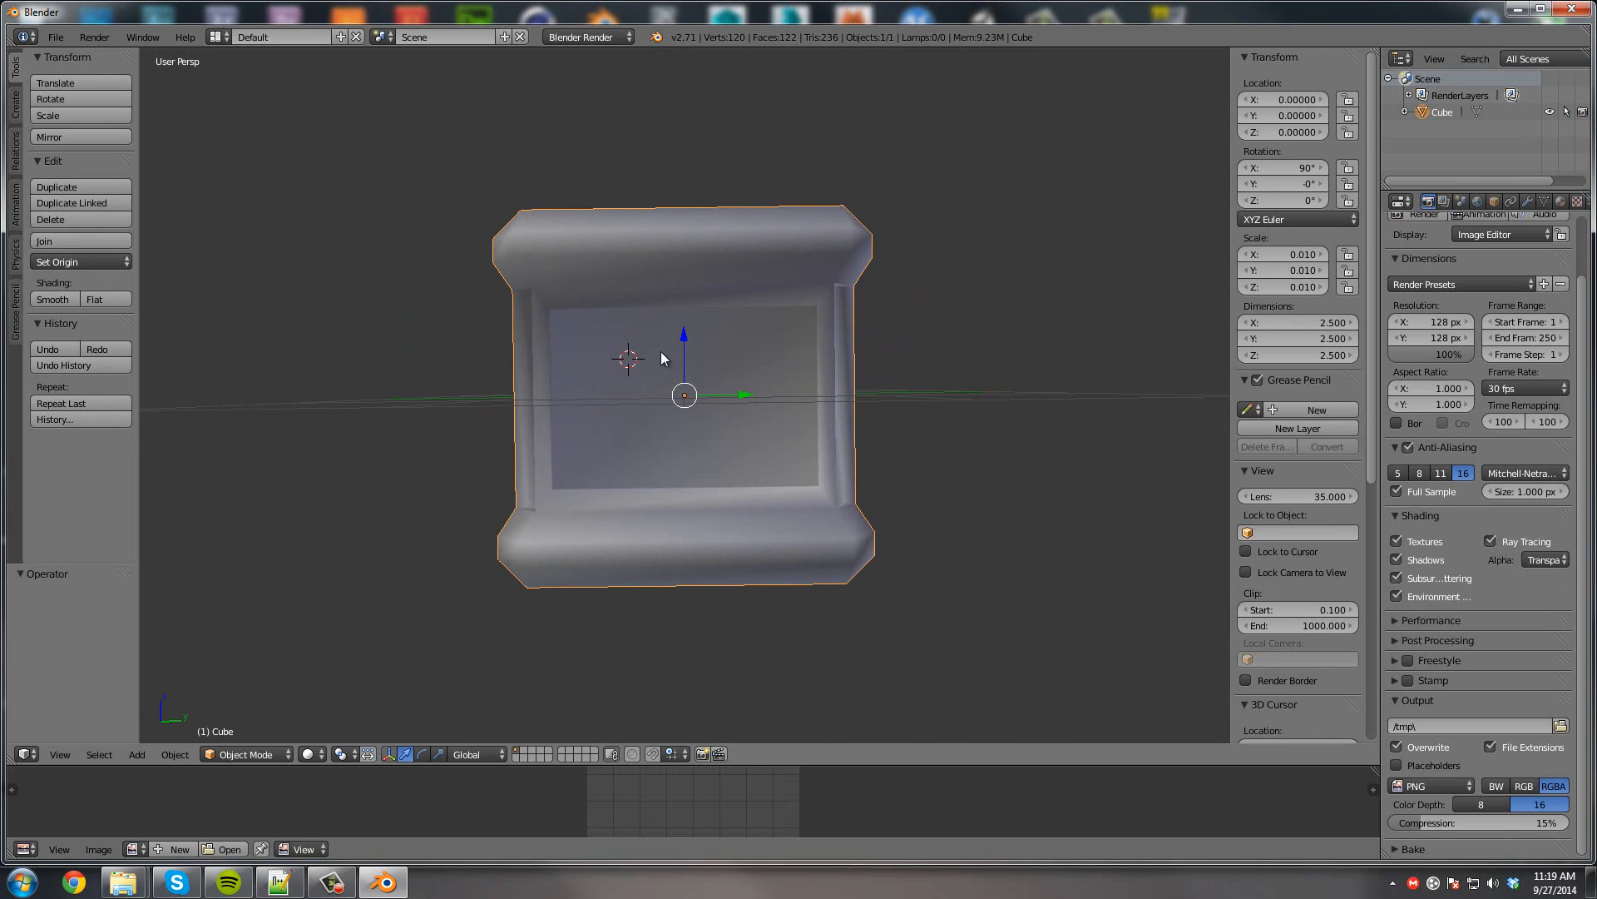
pyautogui.moveTo(663, 358); pyautogui.dragTo(782, 386, button='middle')
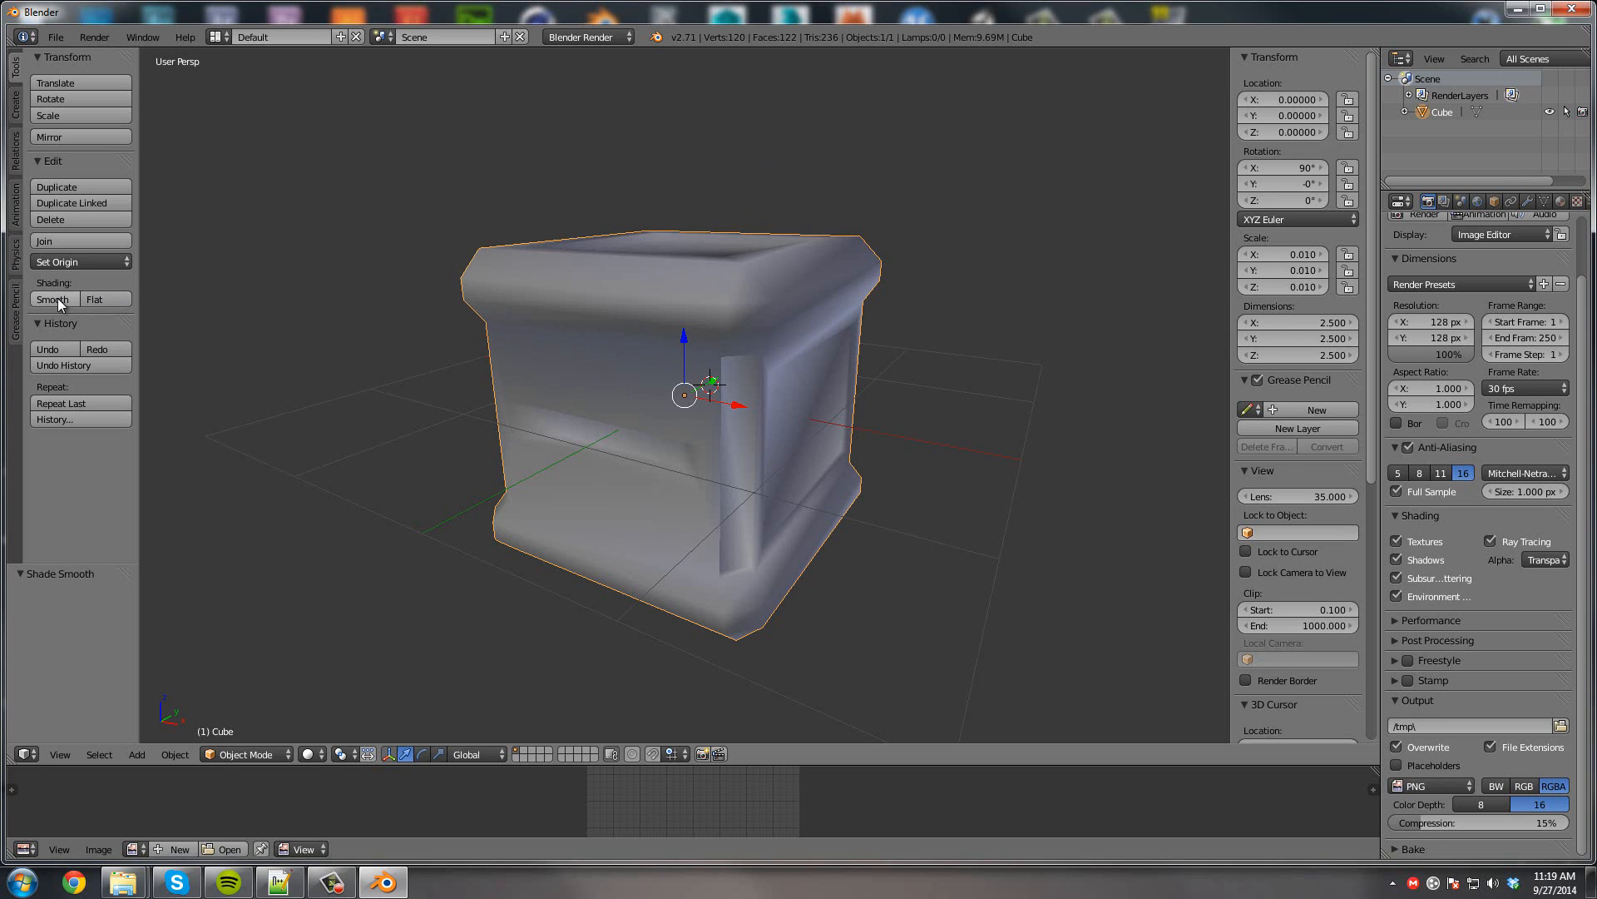
pyautogui.click(115, 300)
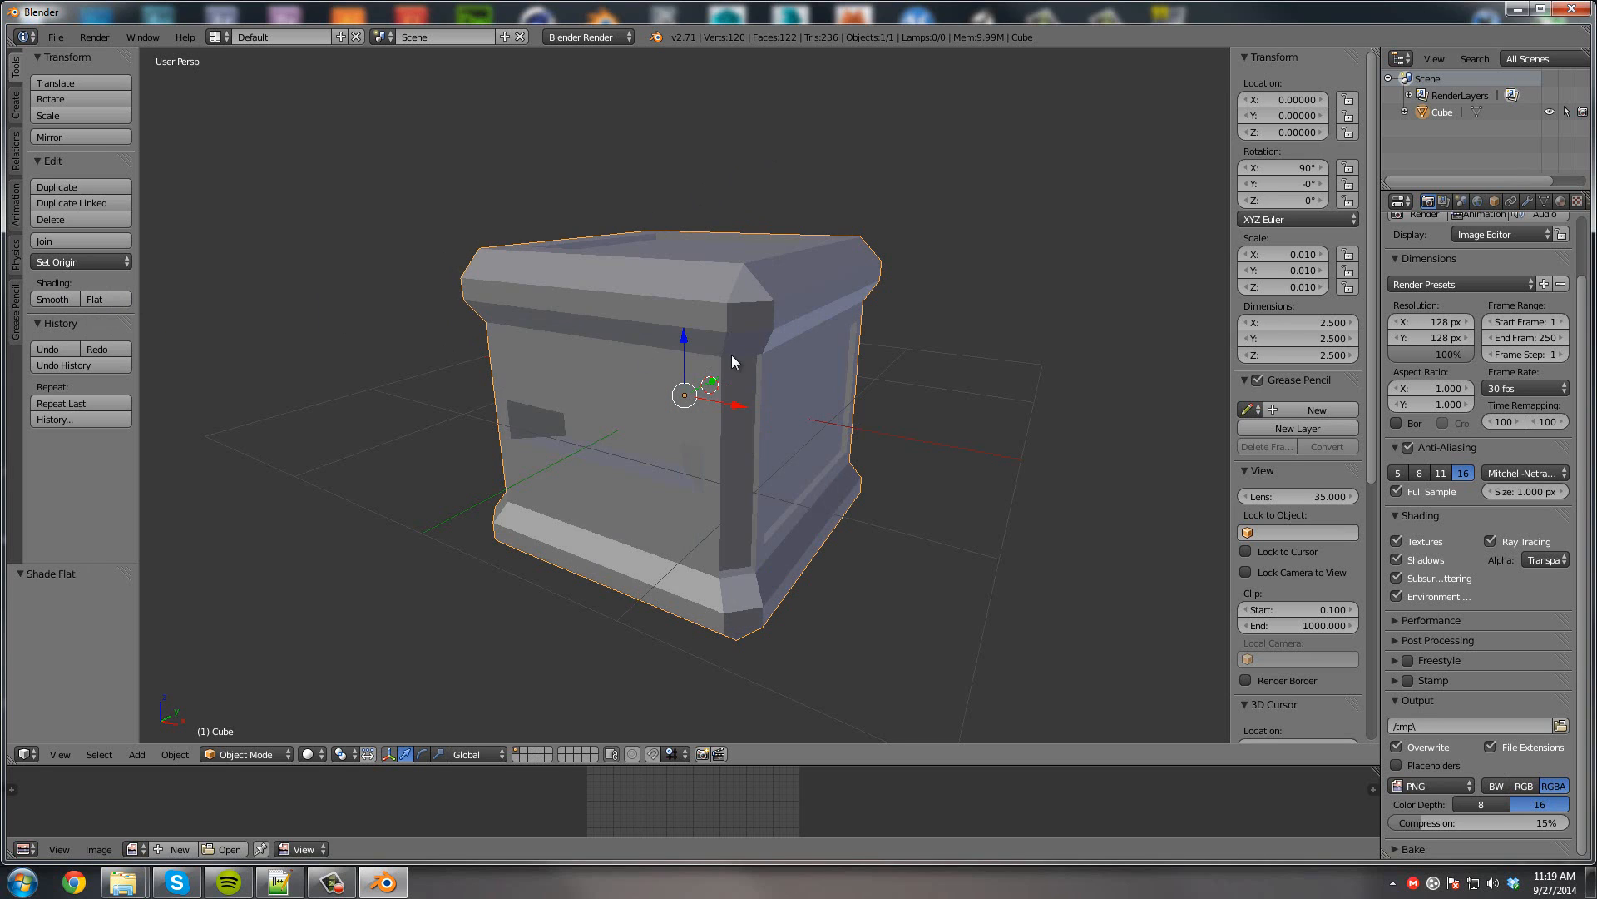
pyautogui.moveTo(731, 360); pyautogui.dragTo(292, 349, button='middle')
pyautogui.click(54, 300)
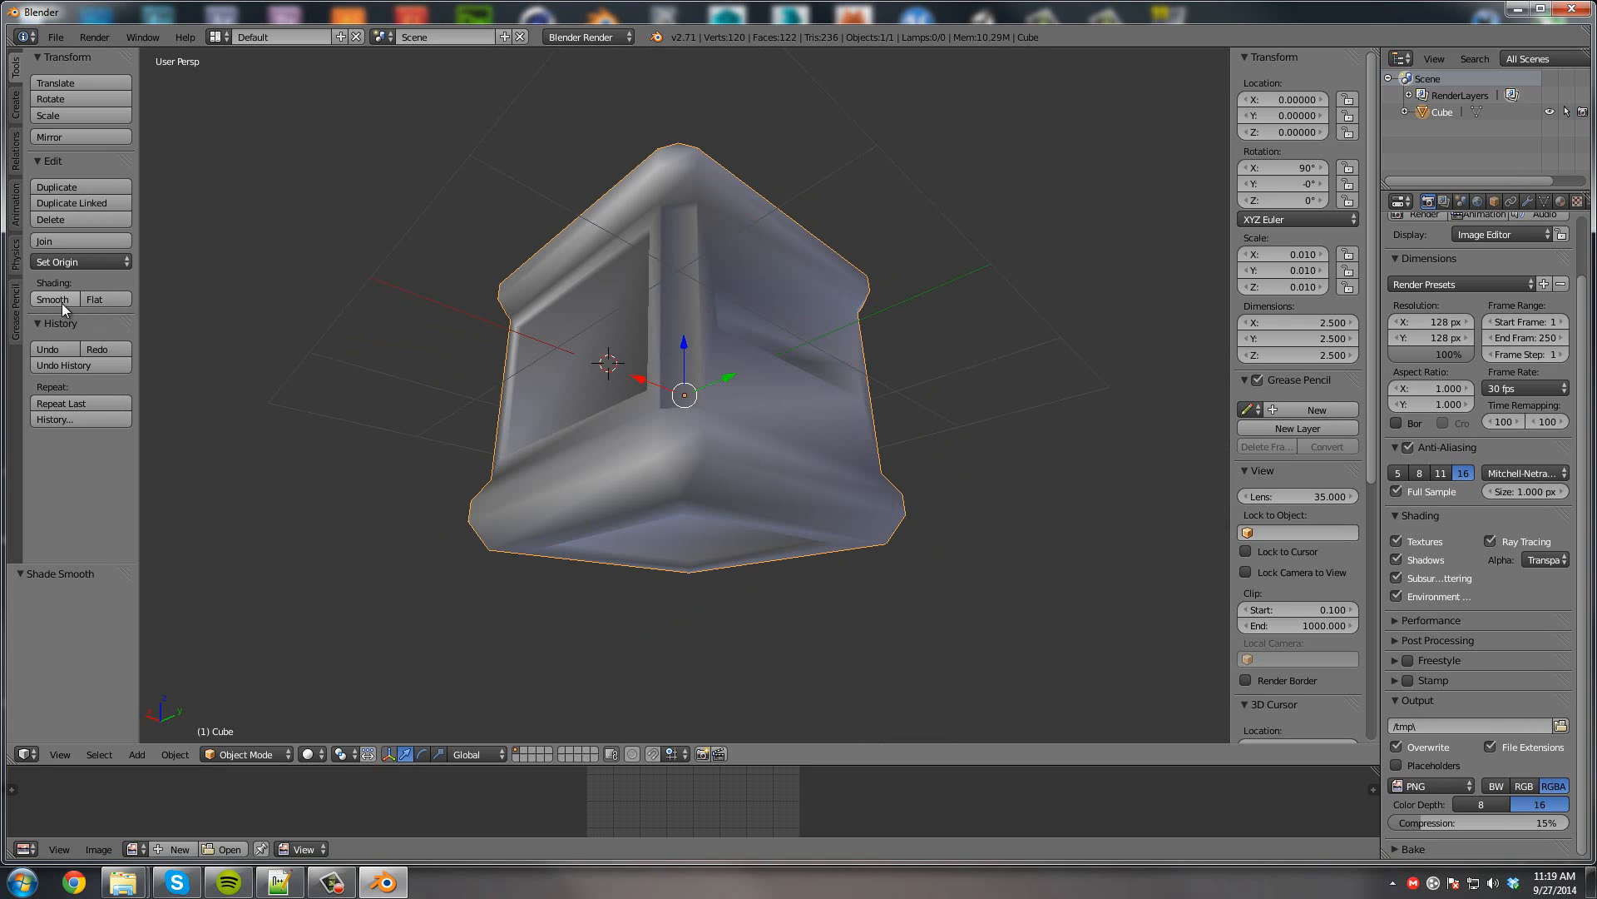
pyautogui.click(90, 300)
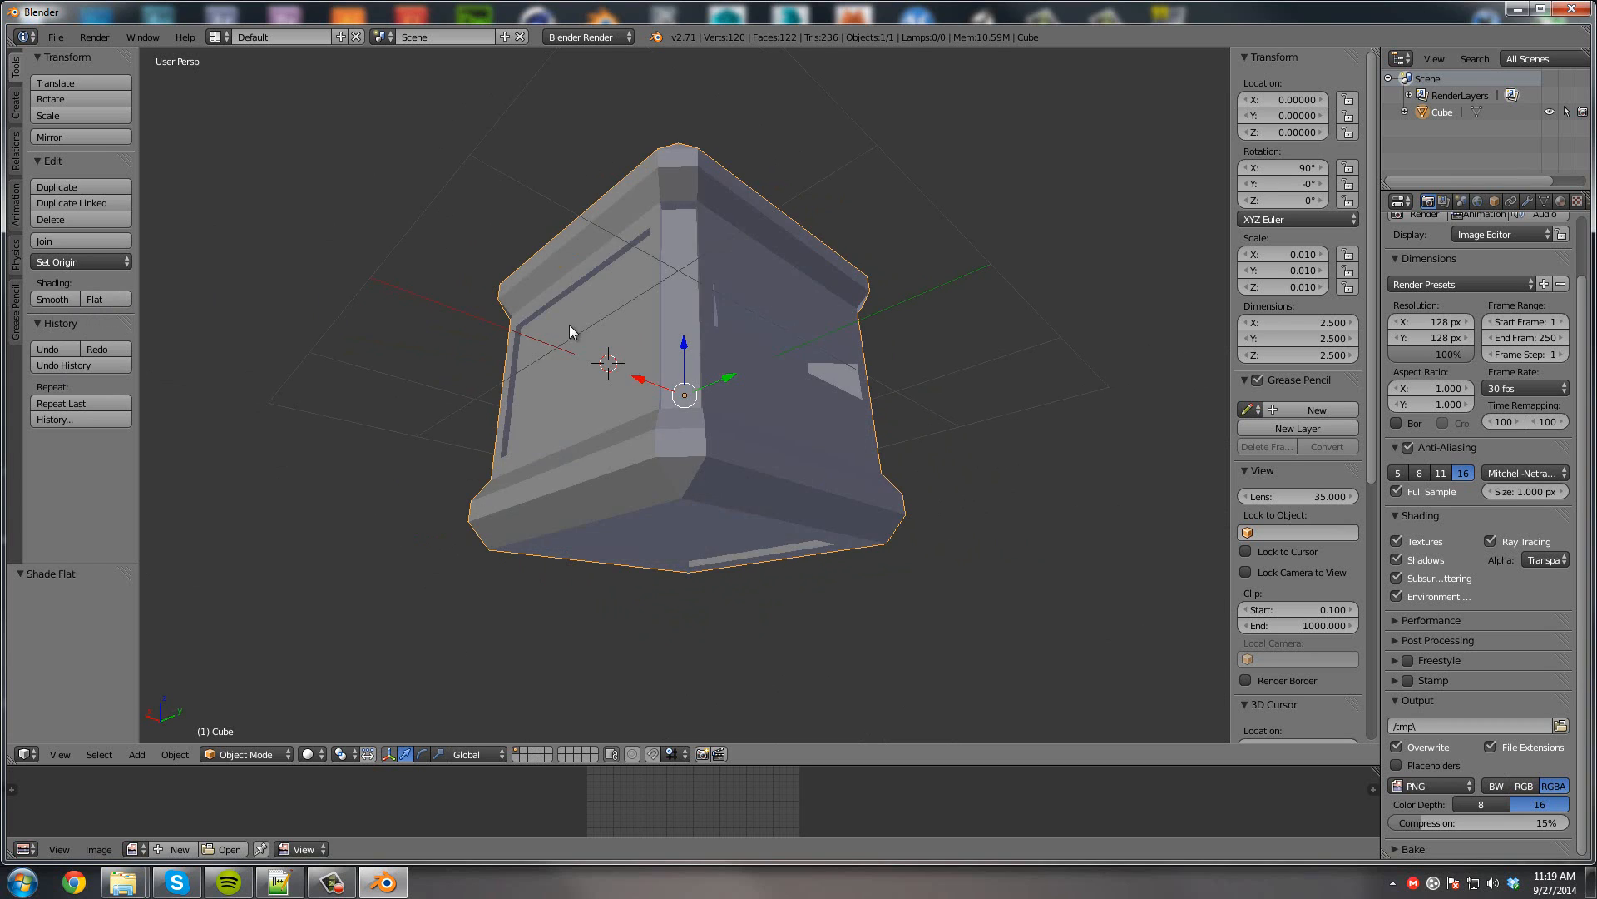
pyautogui.moveTo(570, 331); pyautogui.dragTo(692, 436, button='middle')
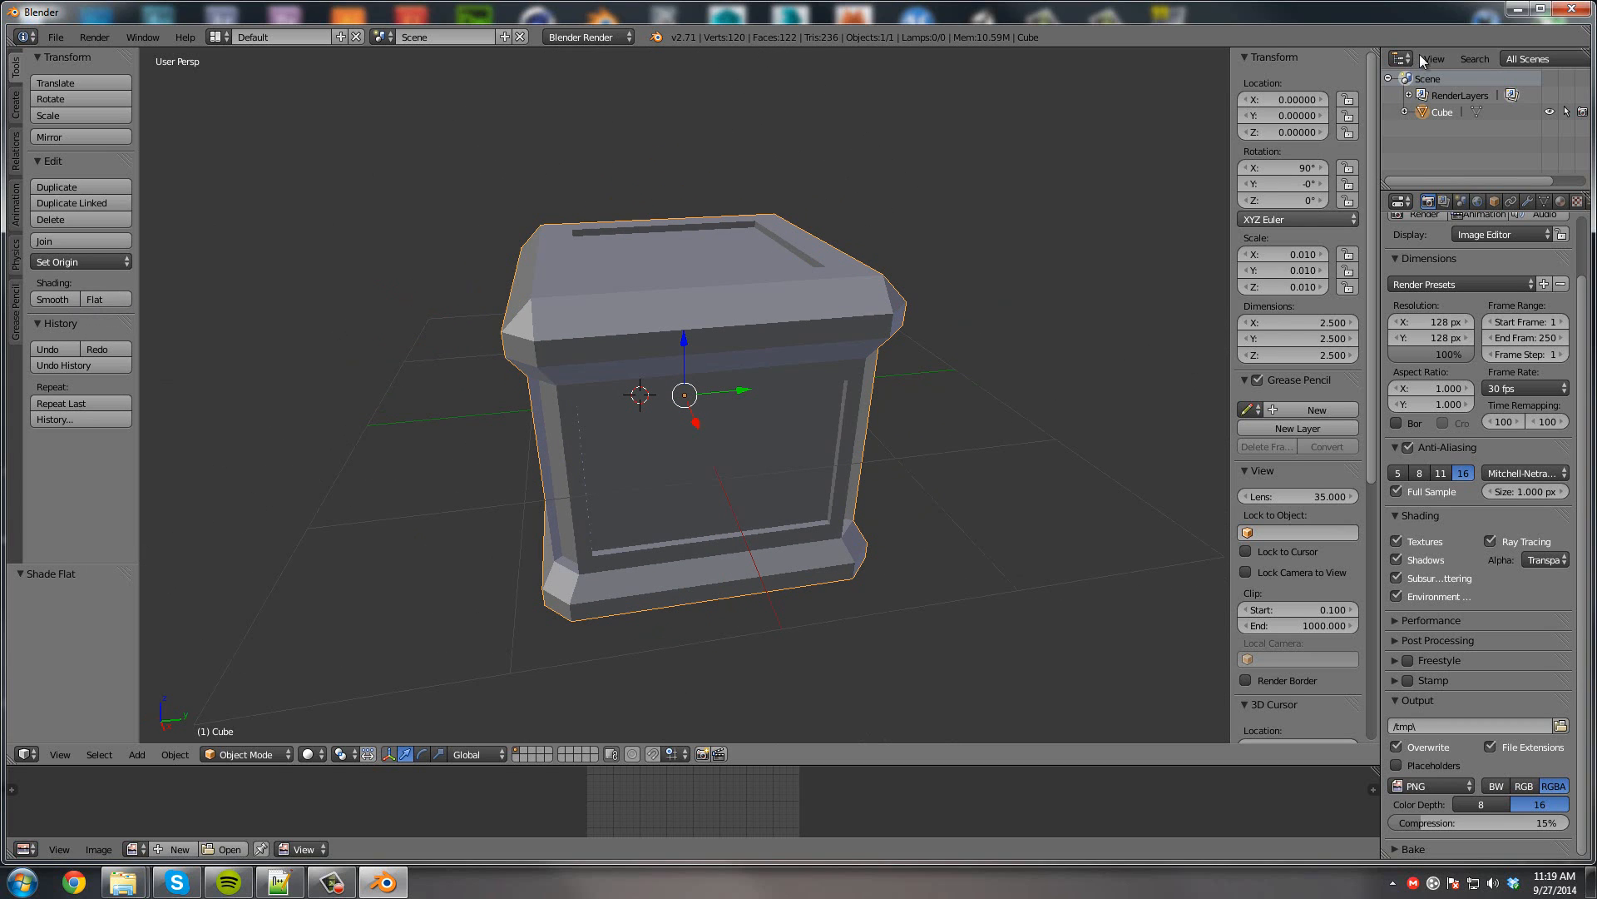
# Add a material to the cube with a pale lavender diffuse color, name it Default1, and enlarge the material slot list.
pyautogui.scroll(2, 1529, 285)
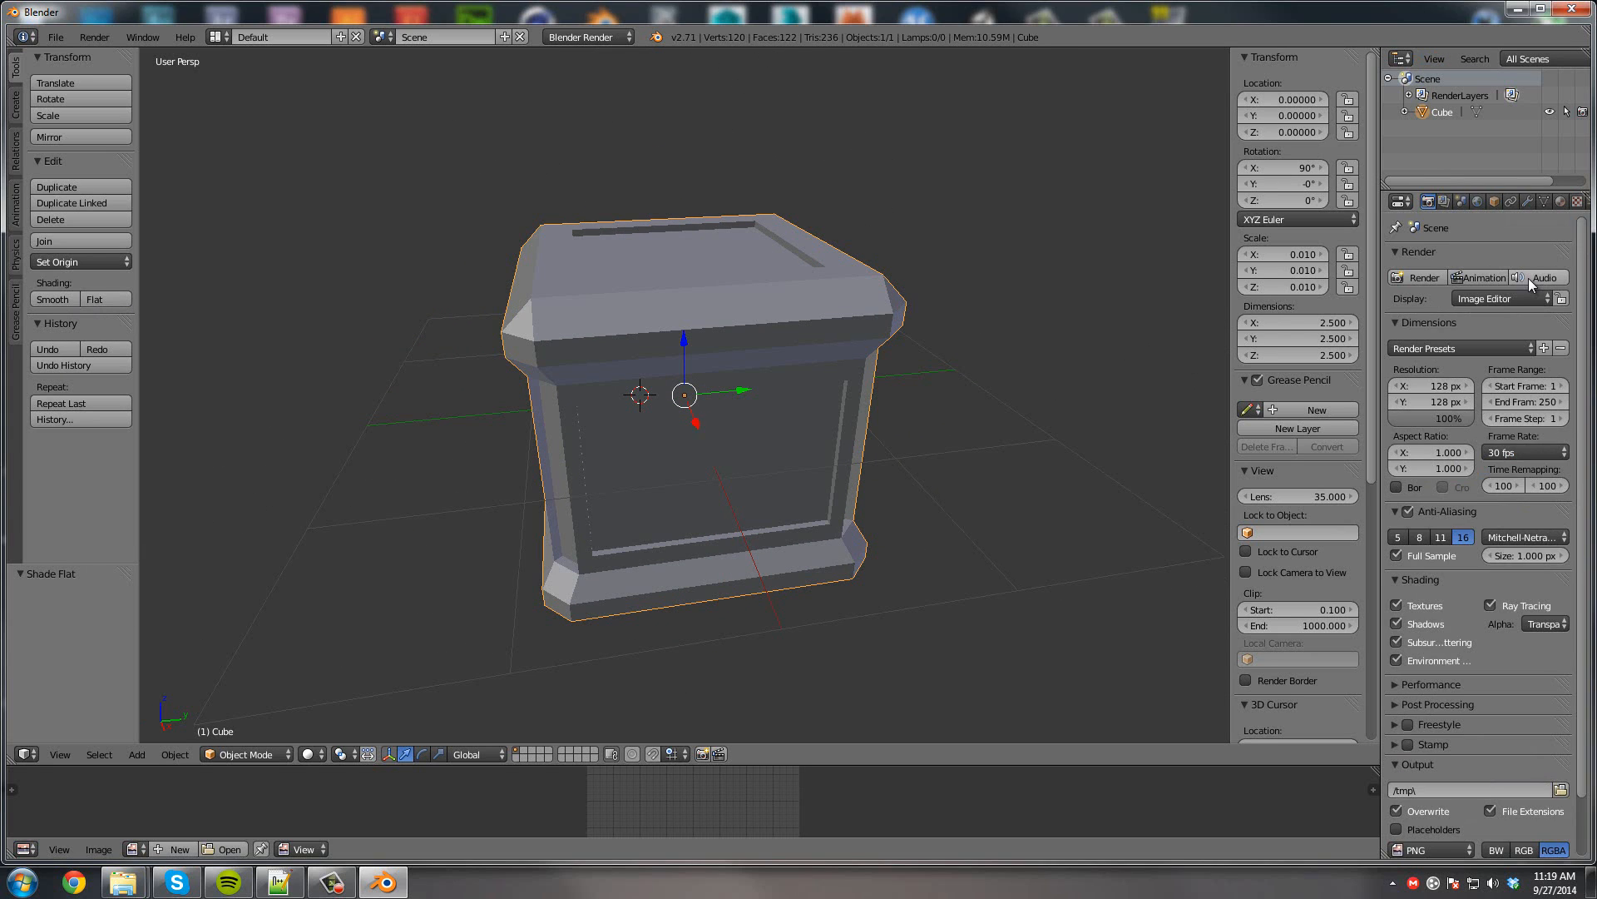
pyautogui.click(1561, 202)
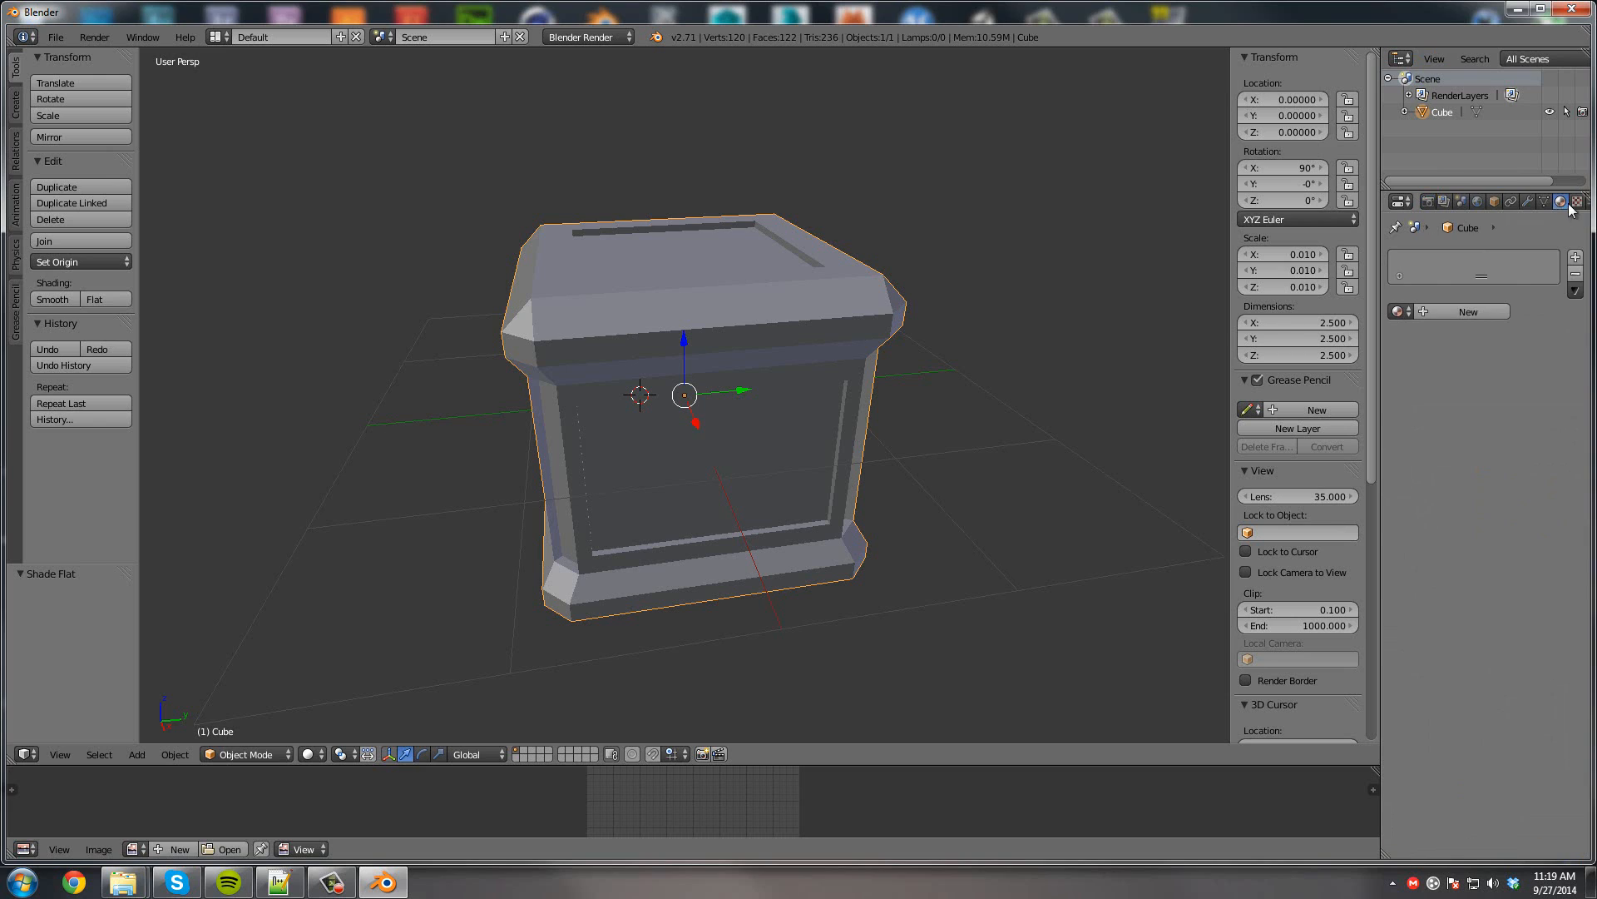
pyautogui.click(1575, 258)
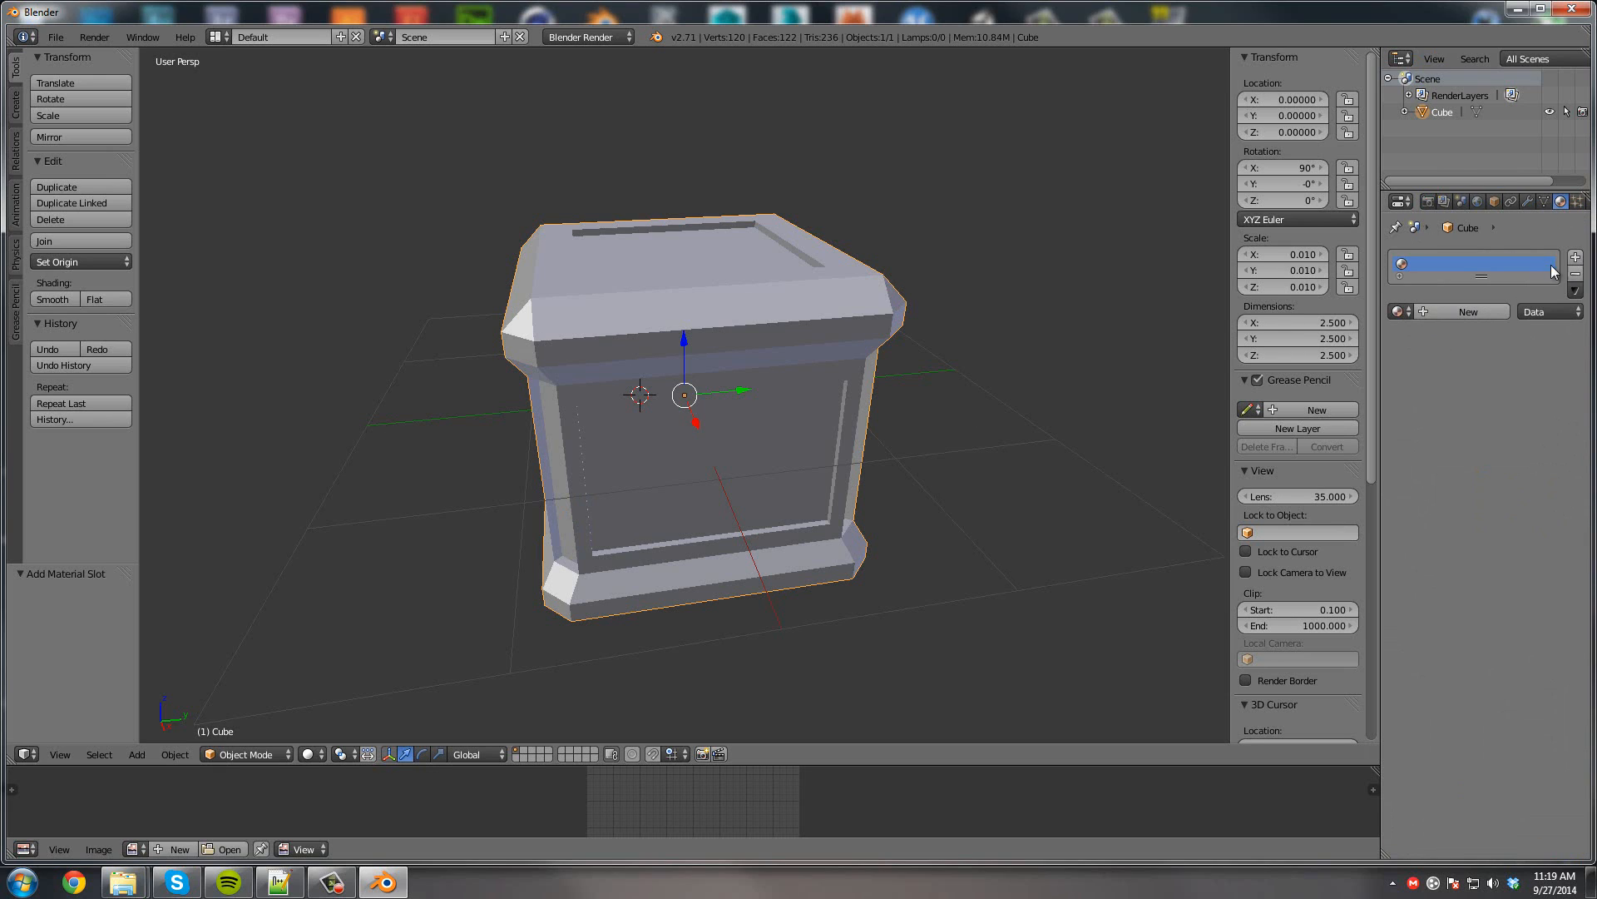
pyautogui.click(1489, 311)
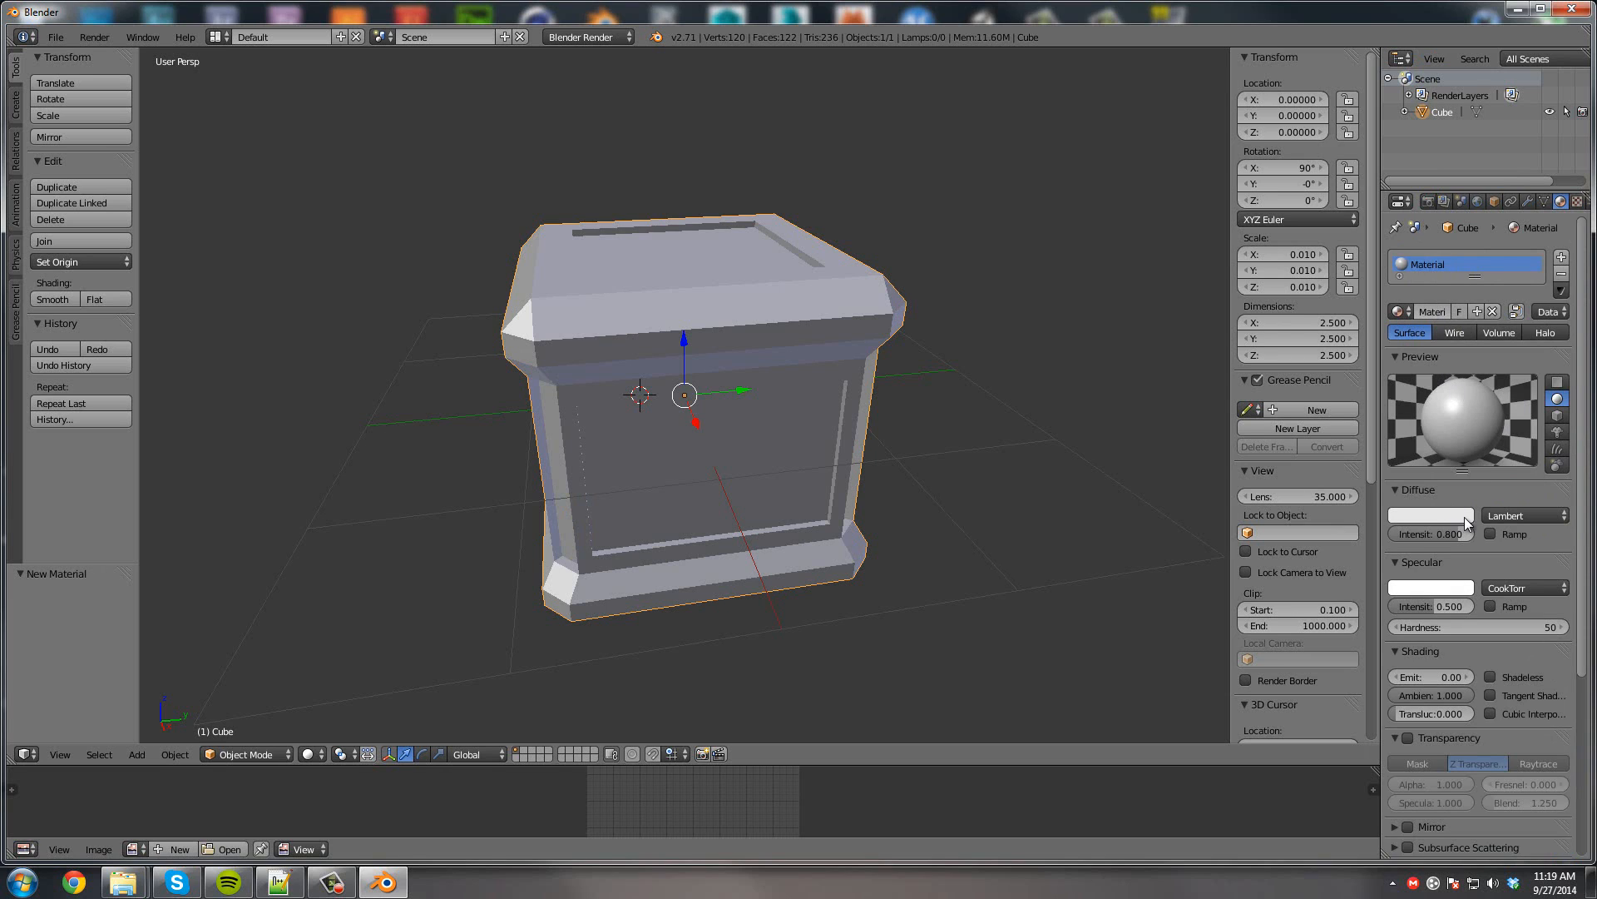
pyautogui.click(1456, 517)
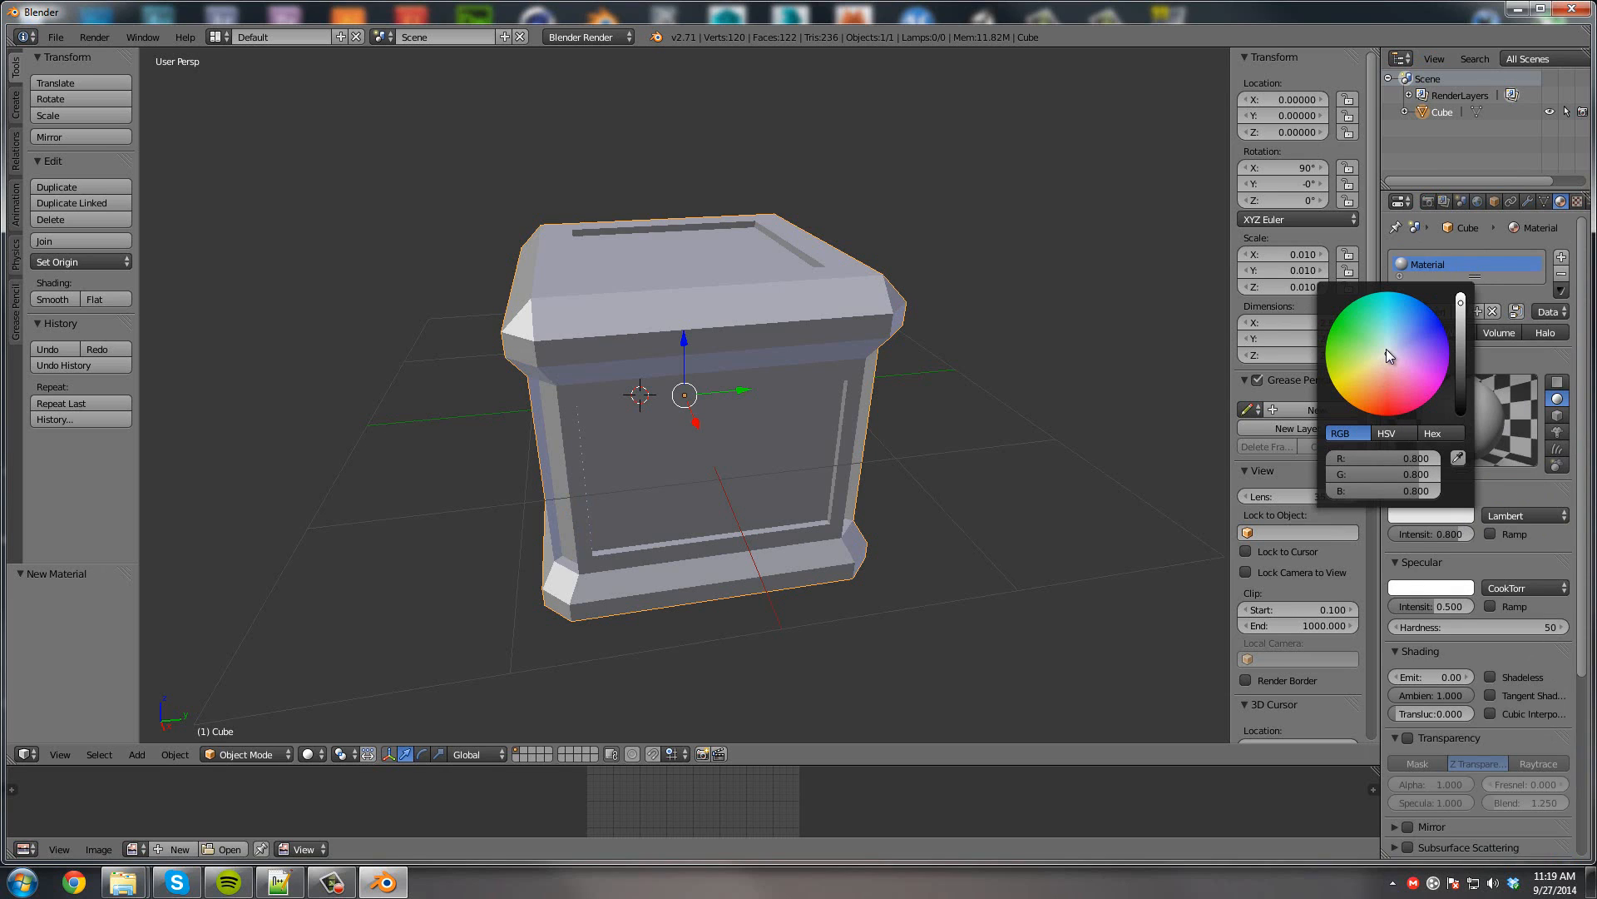
pyautogui.click(1360, 325)
pyautogui.moveTo(1359, 322); pyautogui.dragTo(1390, 353)
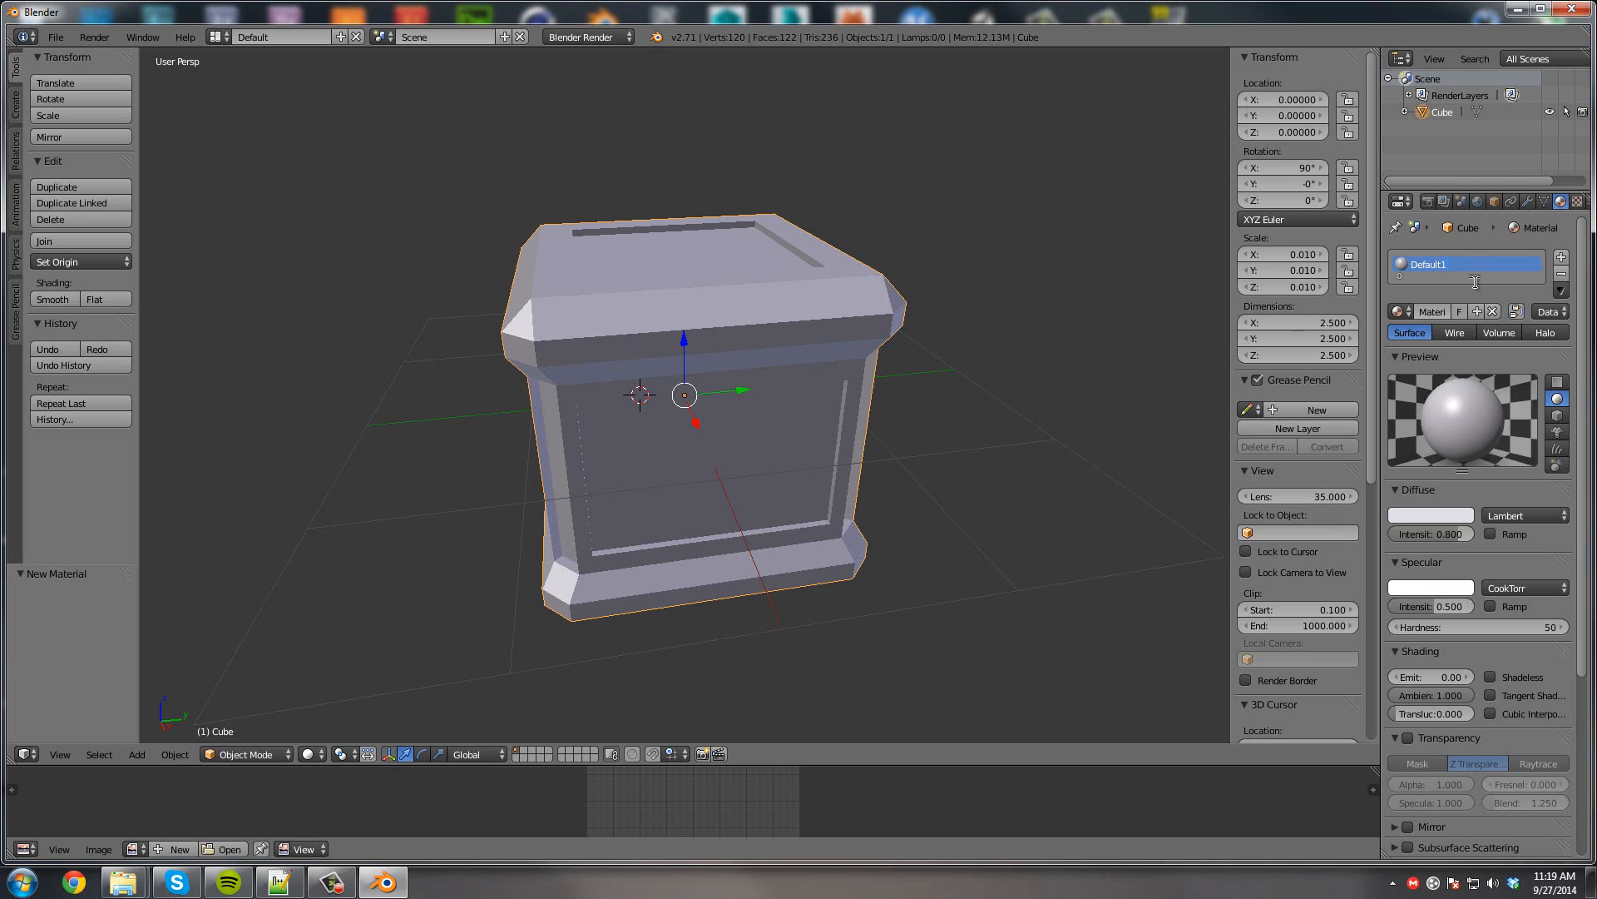
pyautogui.moveTo(1478, 276); pyautogui.dragTo(1478, 311)
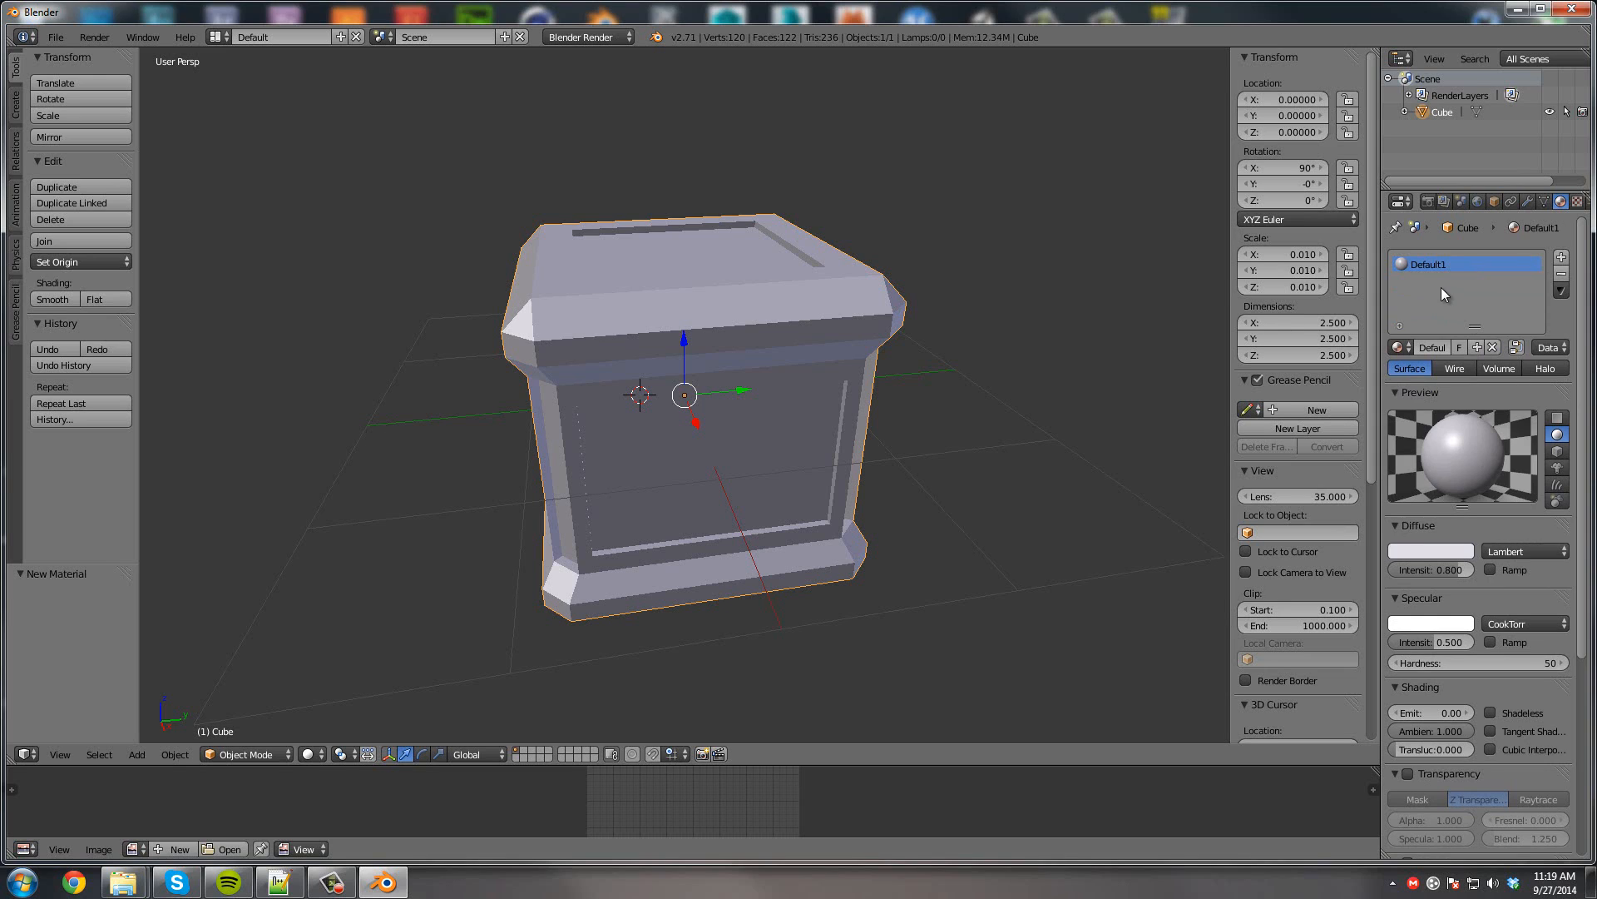
# Add a second material to the cube with a yellow diffuse color of R 0.800, G 0.672, B 0.062.
pyautogui.click(1561, 257)
pyautogui.click(1465, 347)
pyautogui.click(1431, 551)
pyautogui.click(1380, 397)
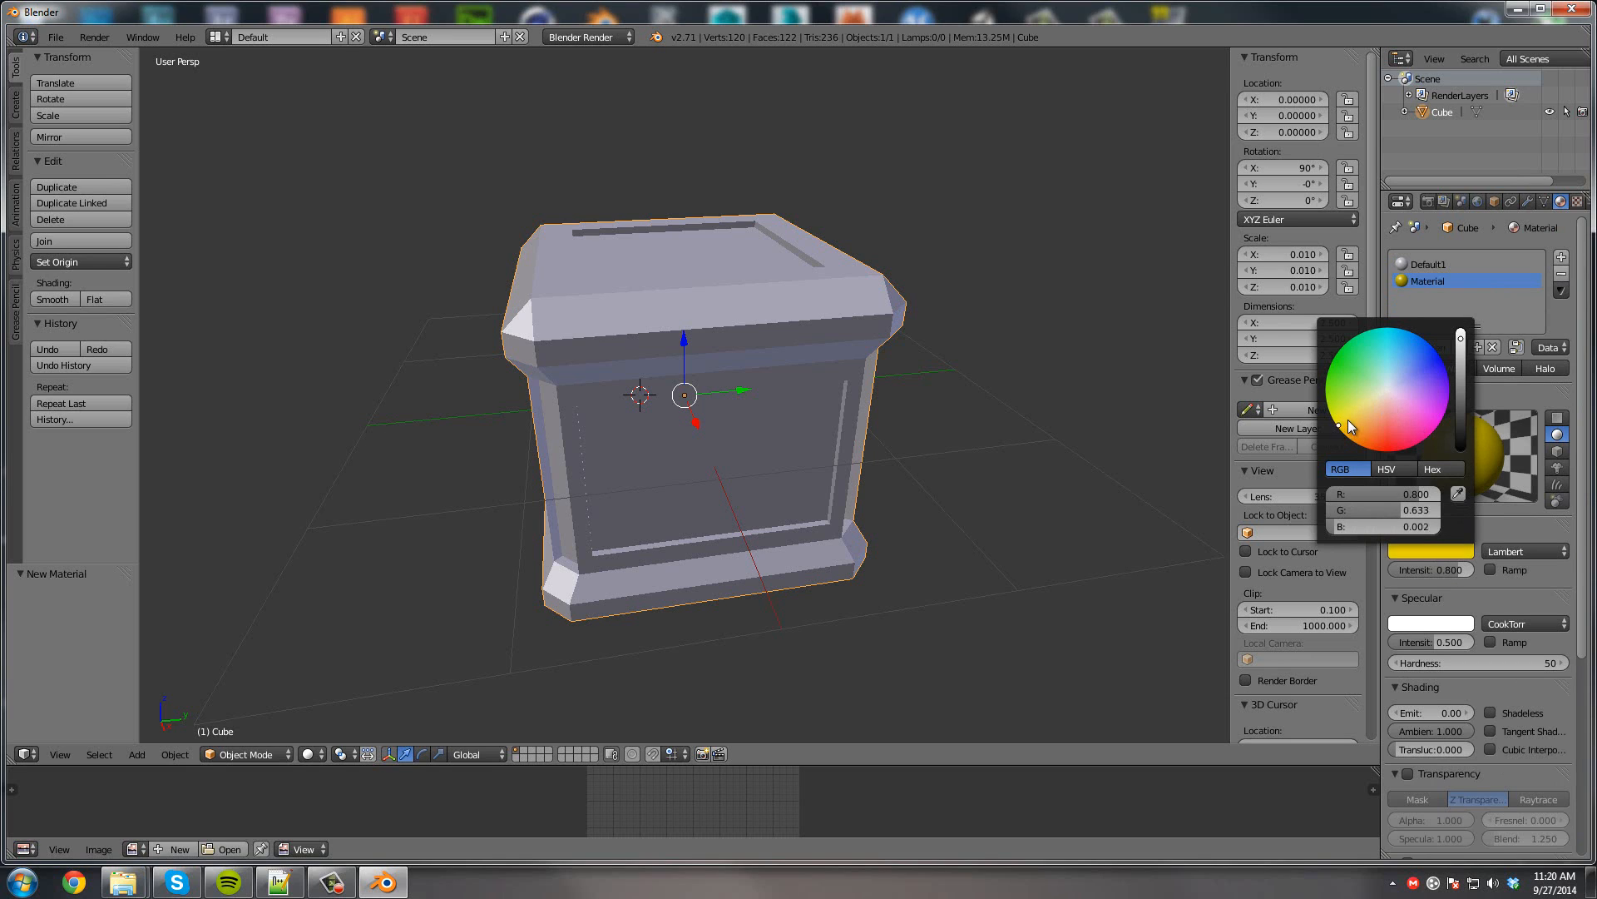
pyautogui.click(1358, 414)
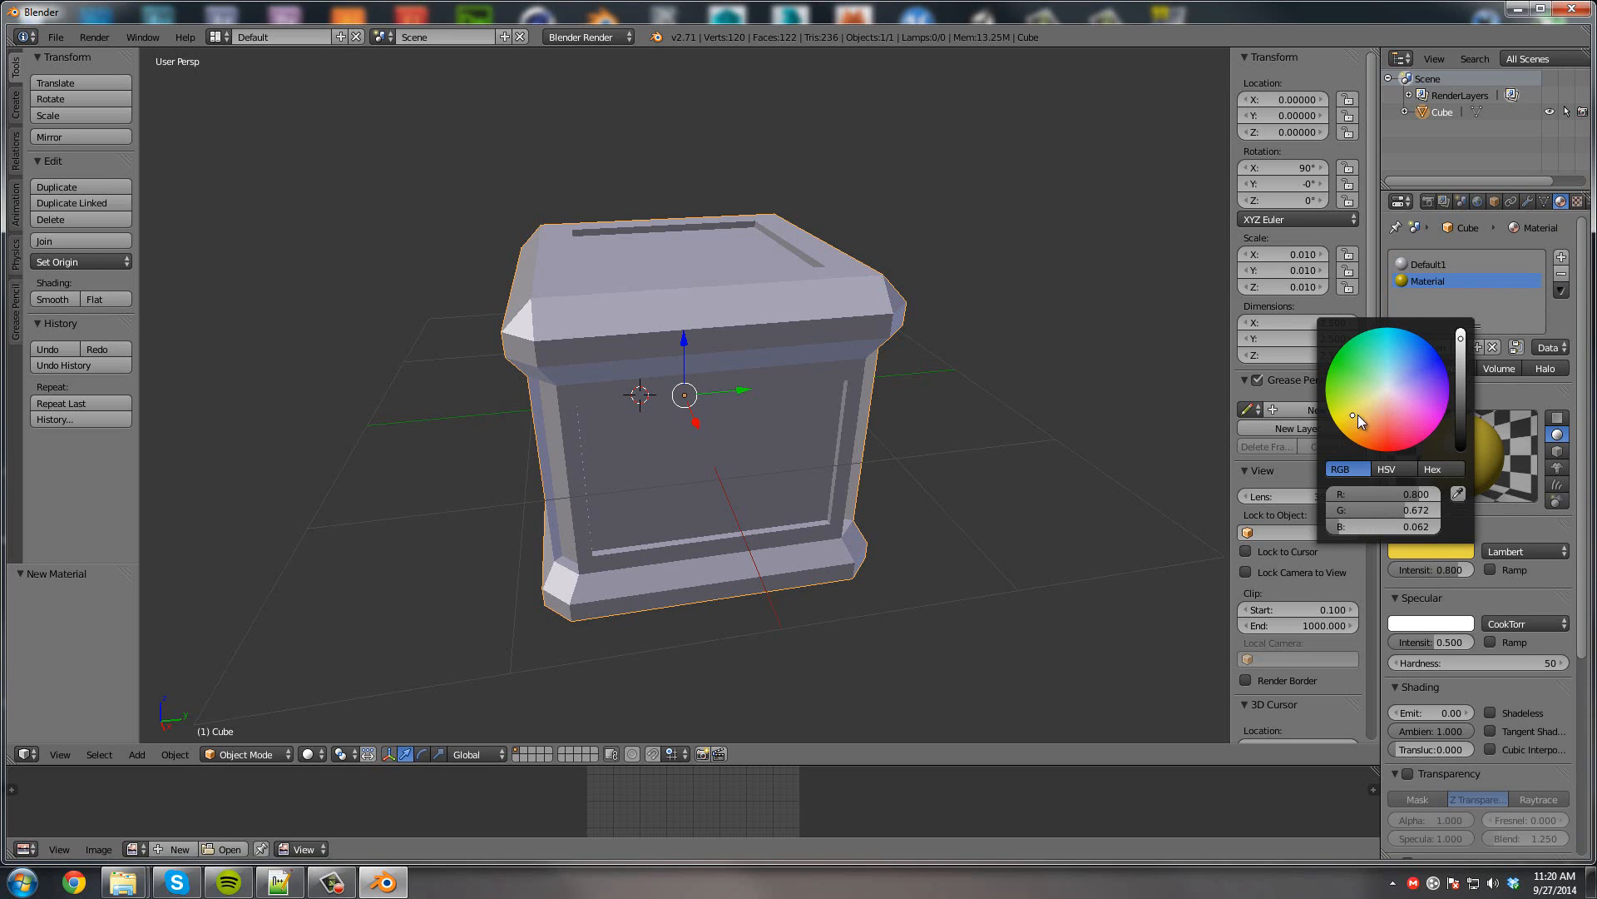
# Add a third material to the cube in a new material slot.
pyautogui.click(1561, 259)
pyautogui.click(1456, 346)
pyautogui.click(1426, 280)
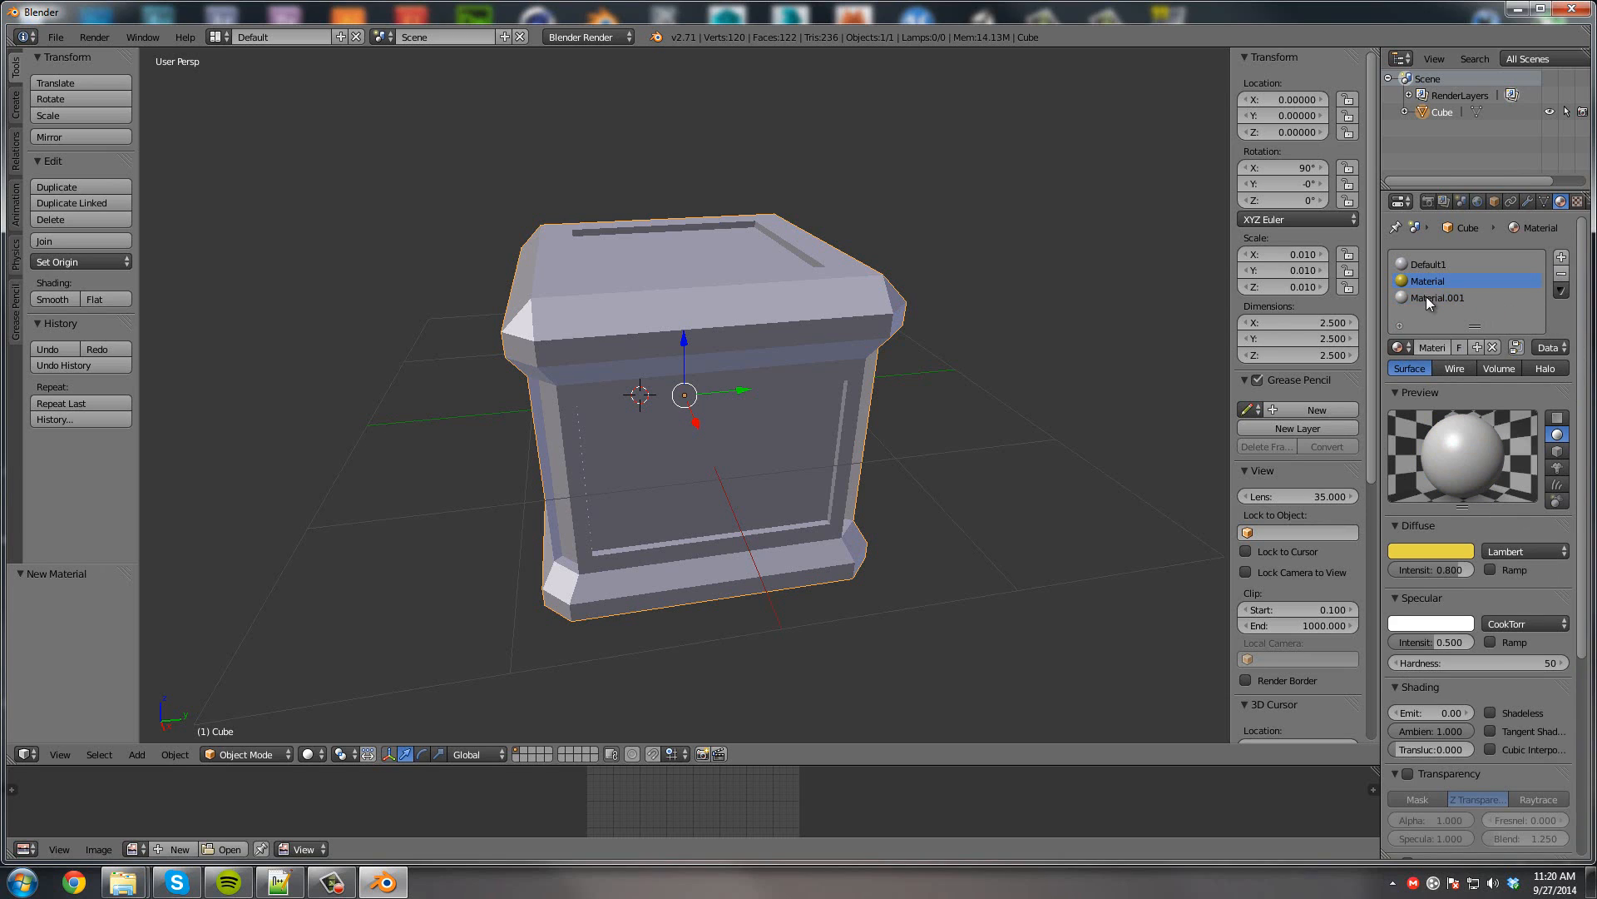
pyautogui.rightClick(1424, 303)
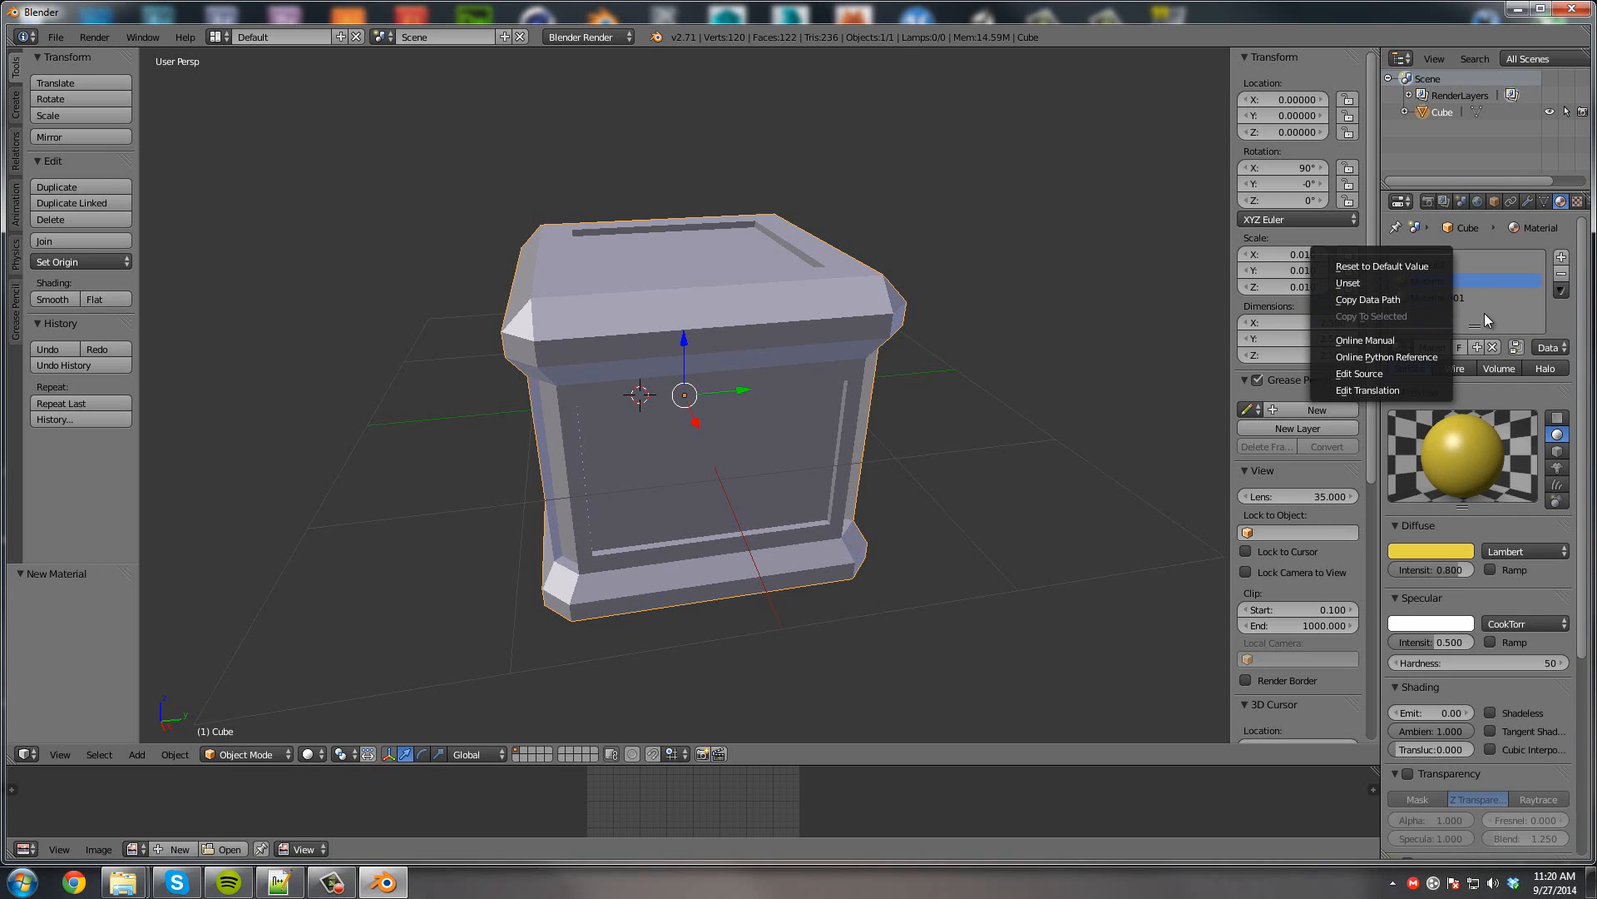
pyautogui.click(1466, 294)
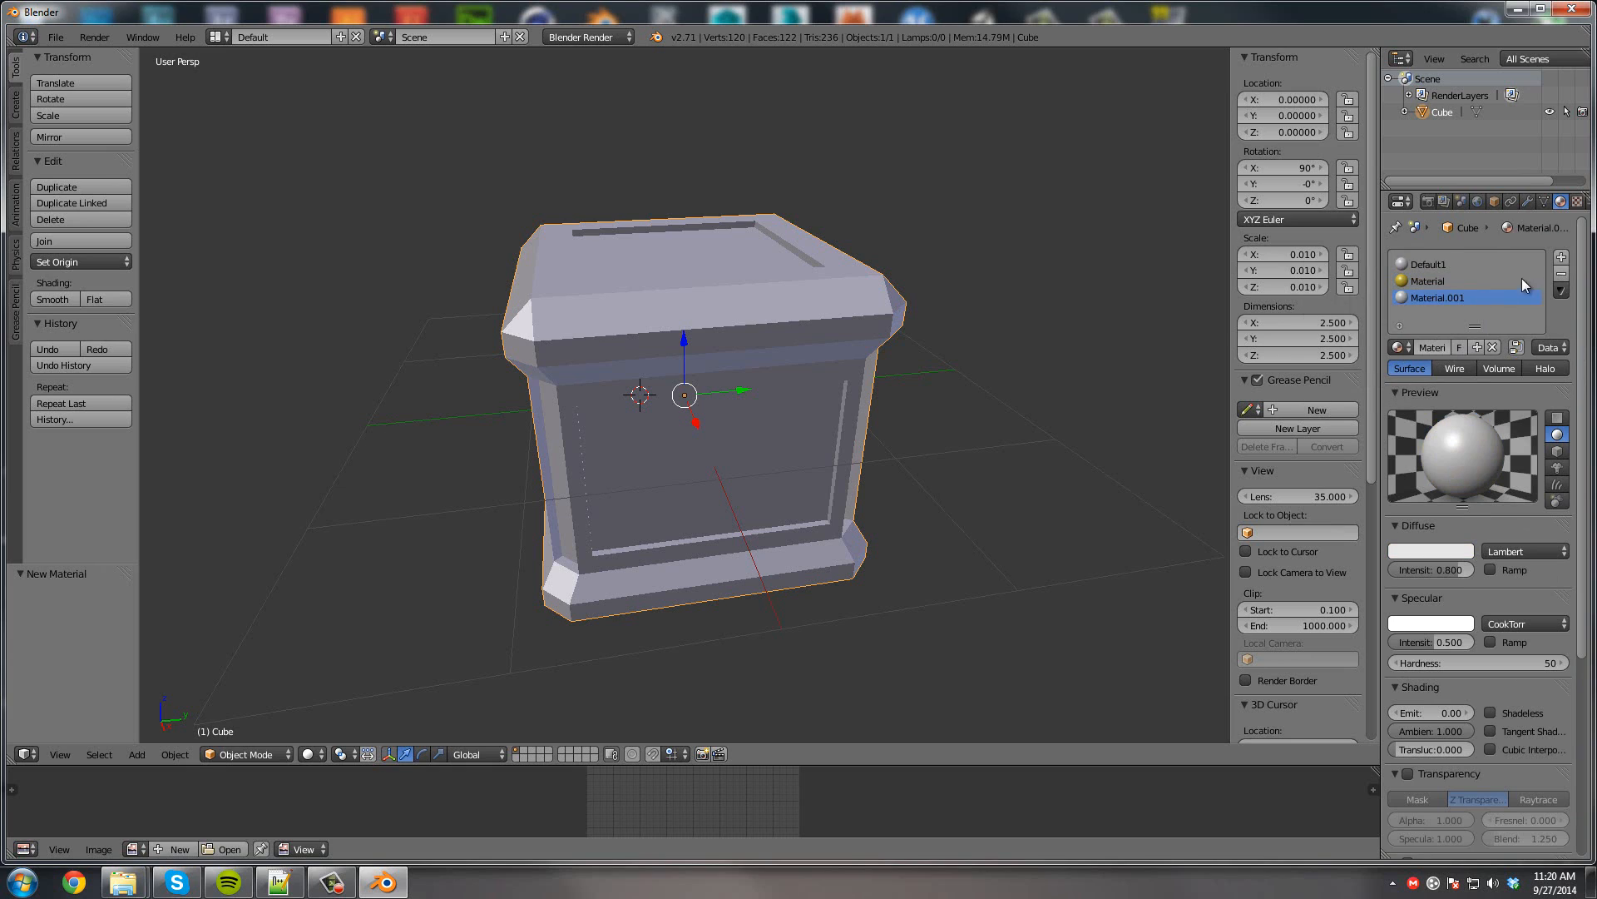
# Change the second material's diffuse color to dark grey, R 0.184, G 0.170, B 0.181.
pyautogui.click(1431, 279)
pyautogui.click(1443, 551)
pyautogui.click(1436, 551)
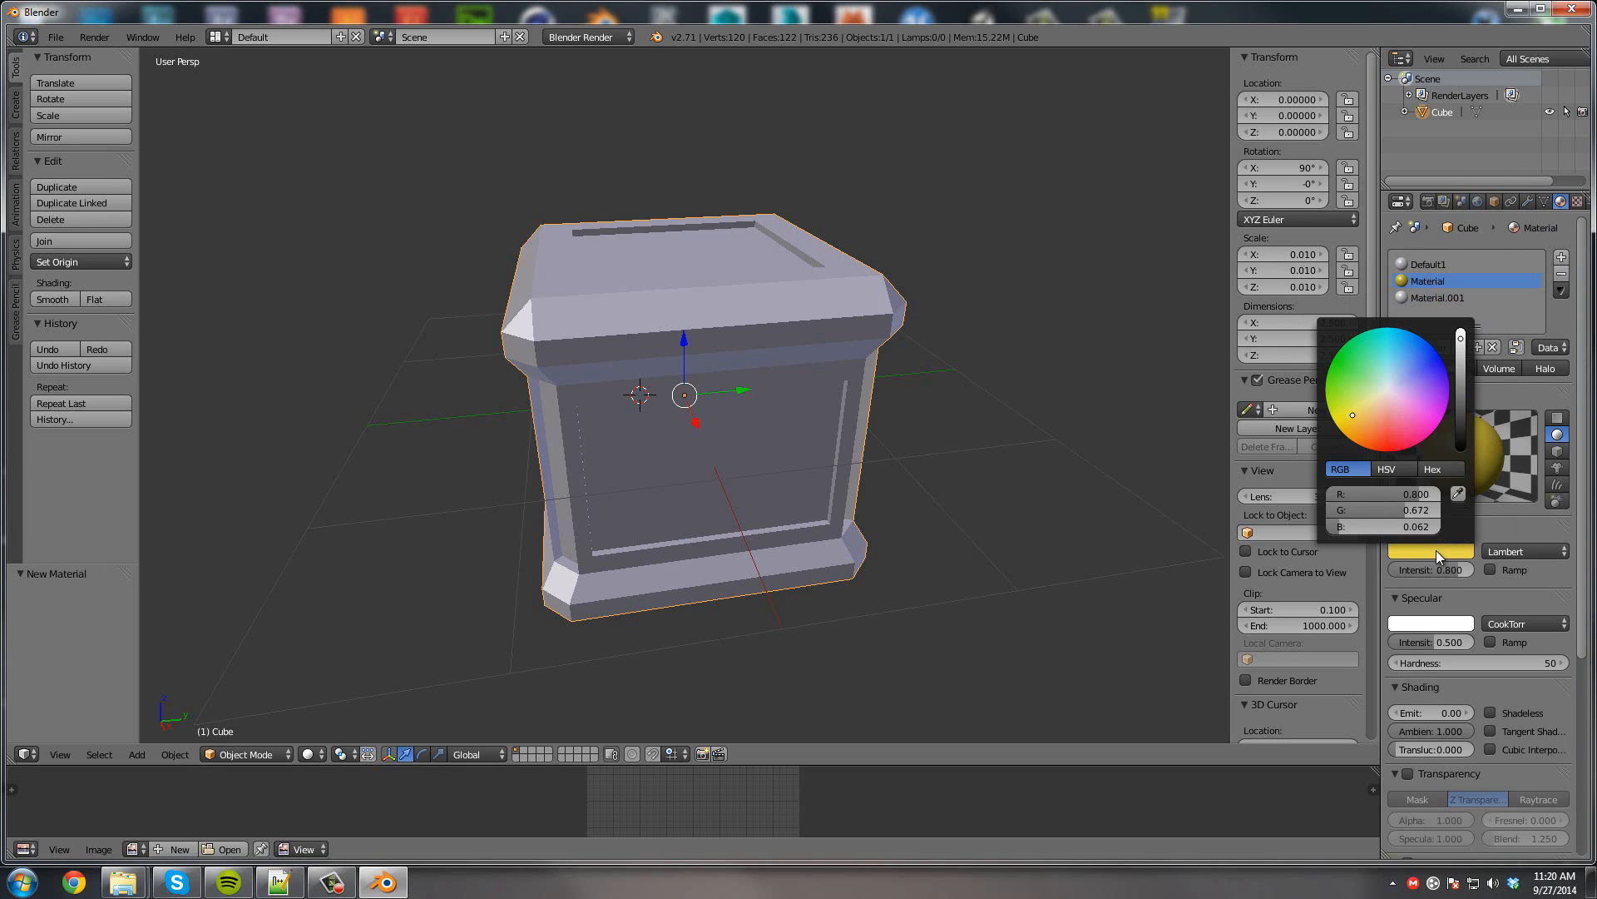
pyautogui.click(1391, 387)
pyautogui.click(1460, 398)
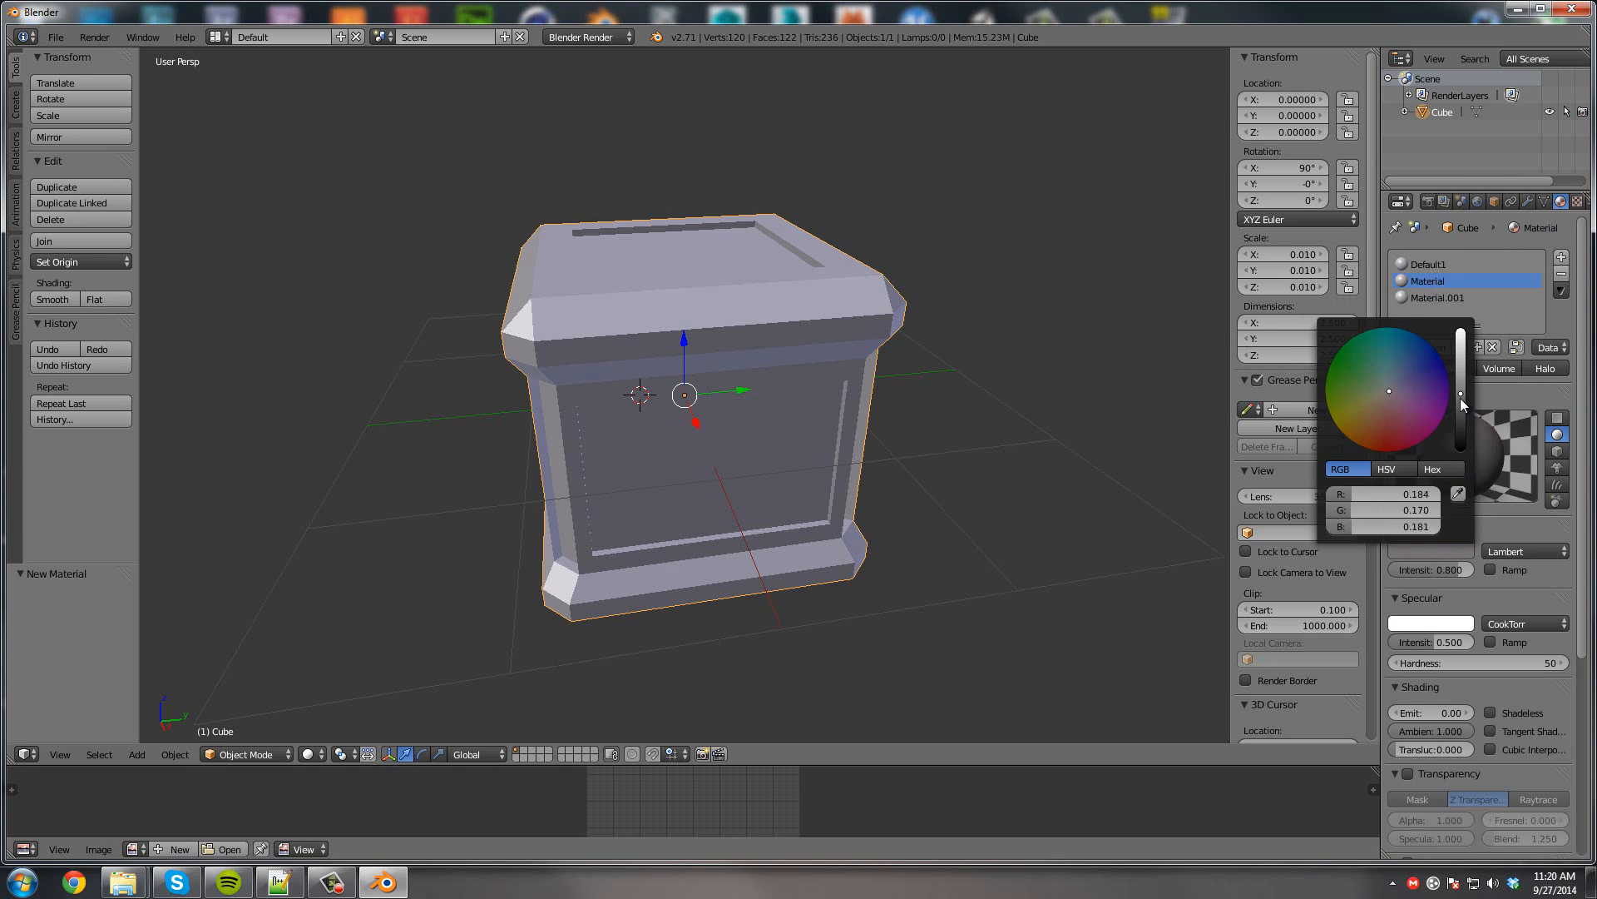
# Name the third material Emissive0 with a light yellow diffuse color, and rename the second material Default2.
pyautogui.click(1442, 297)
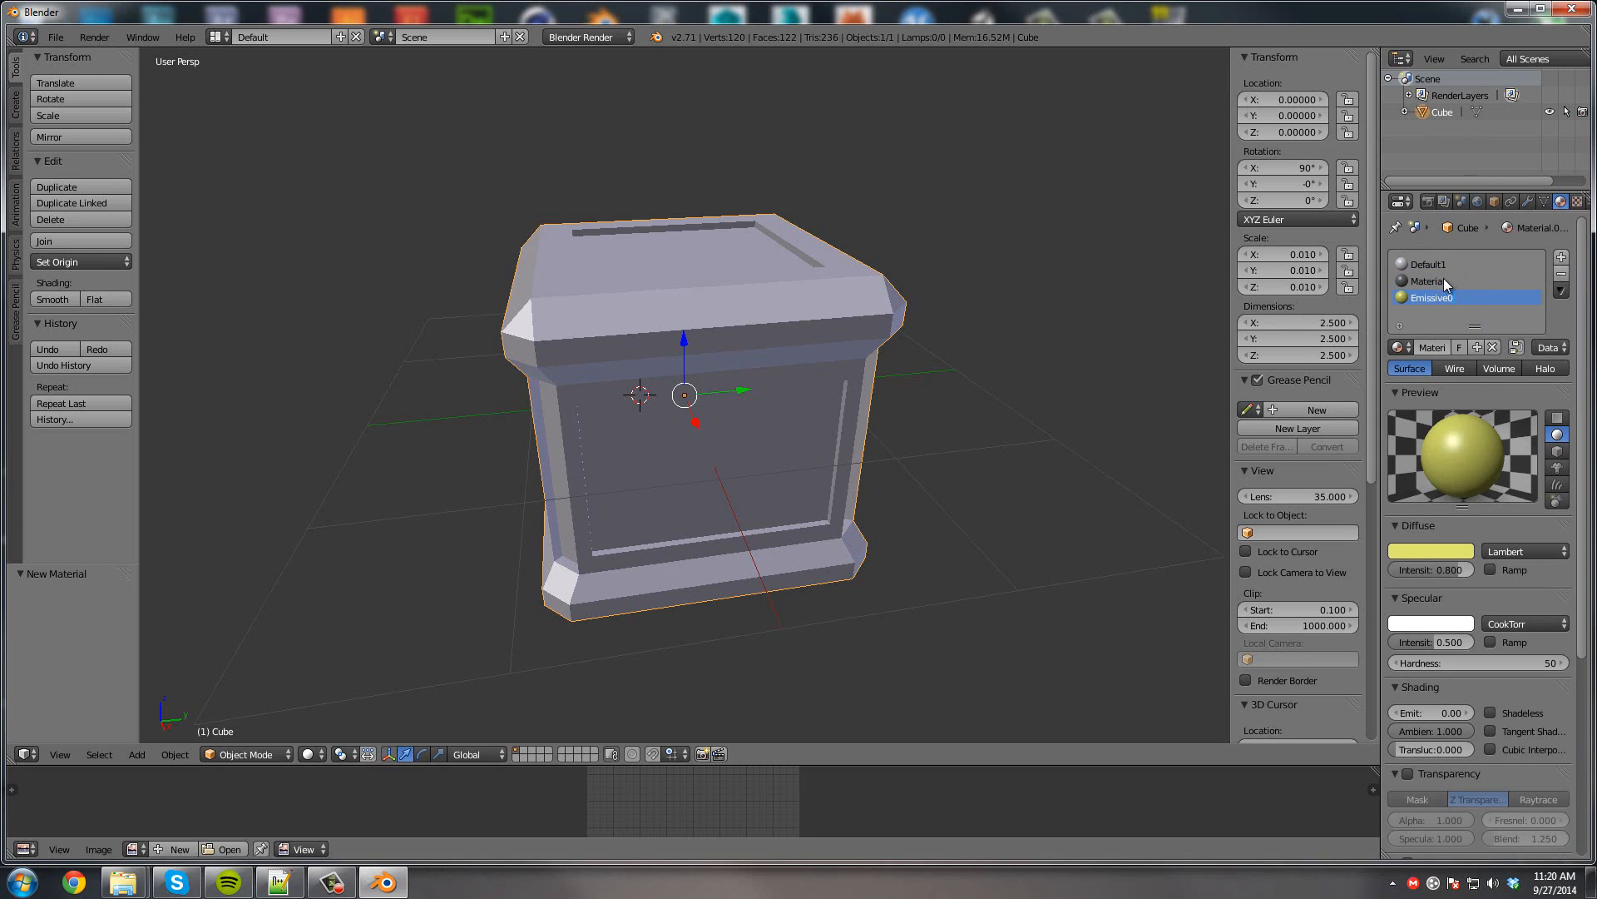
pyautogui.click(1447, 281)
pyautogui.doubleClick(1450, 280)
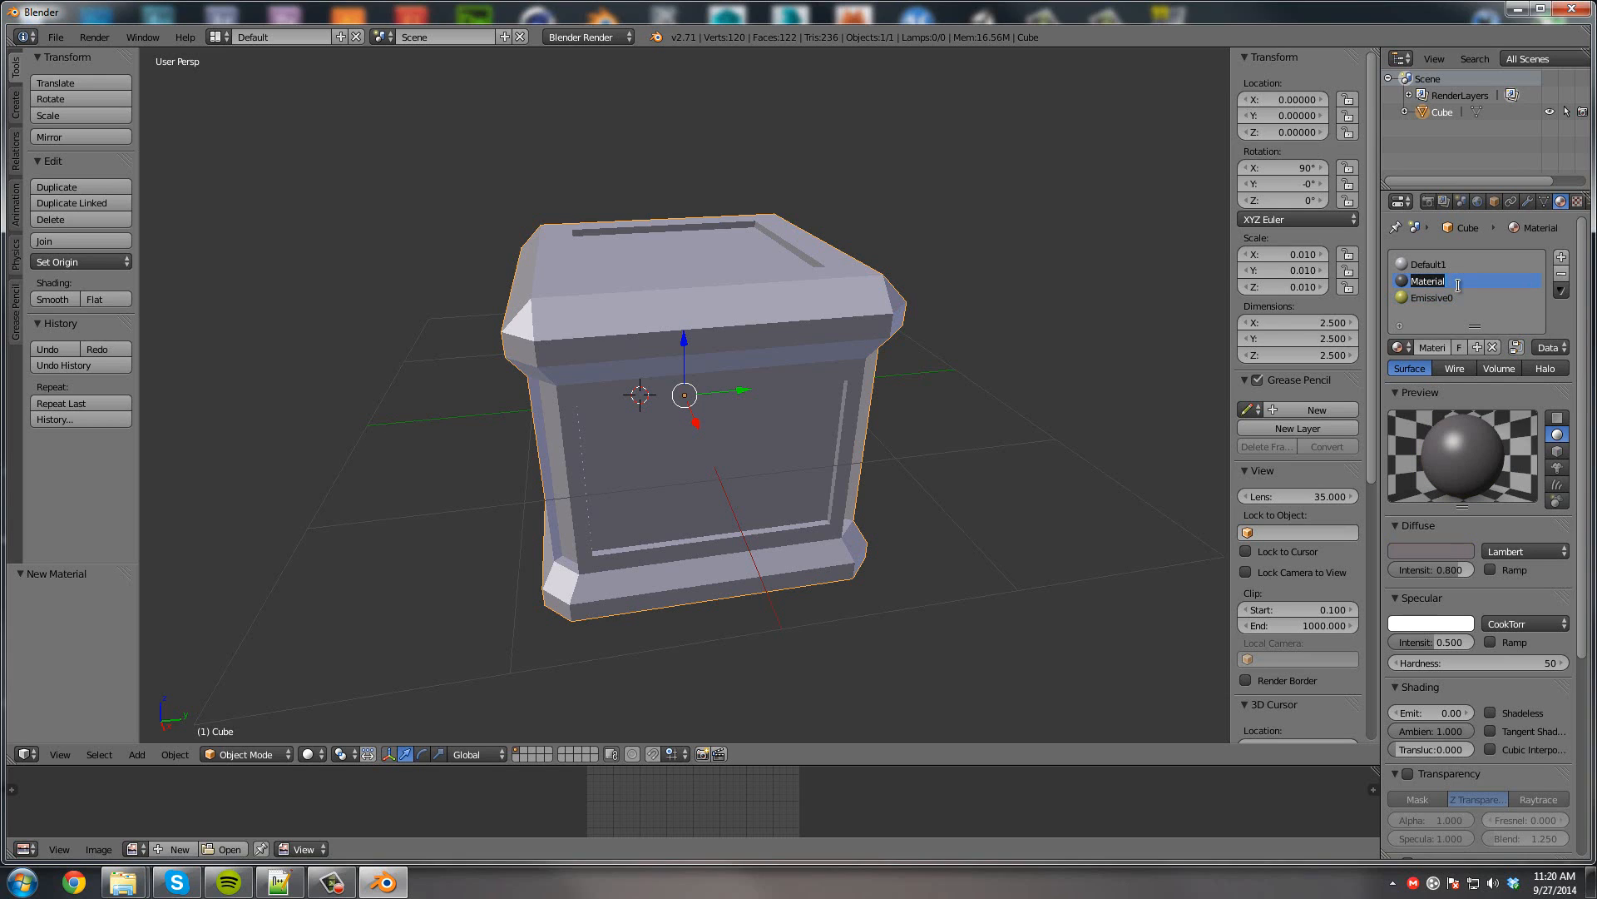
pyautogui.press('BackSpace')
pyautogui.moveTo(846, 11); pyautogui.dragTo(969, 0)
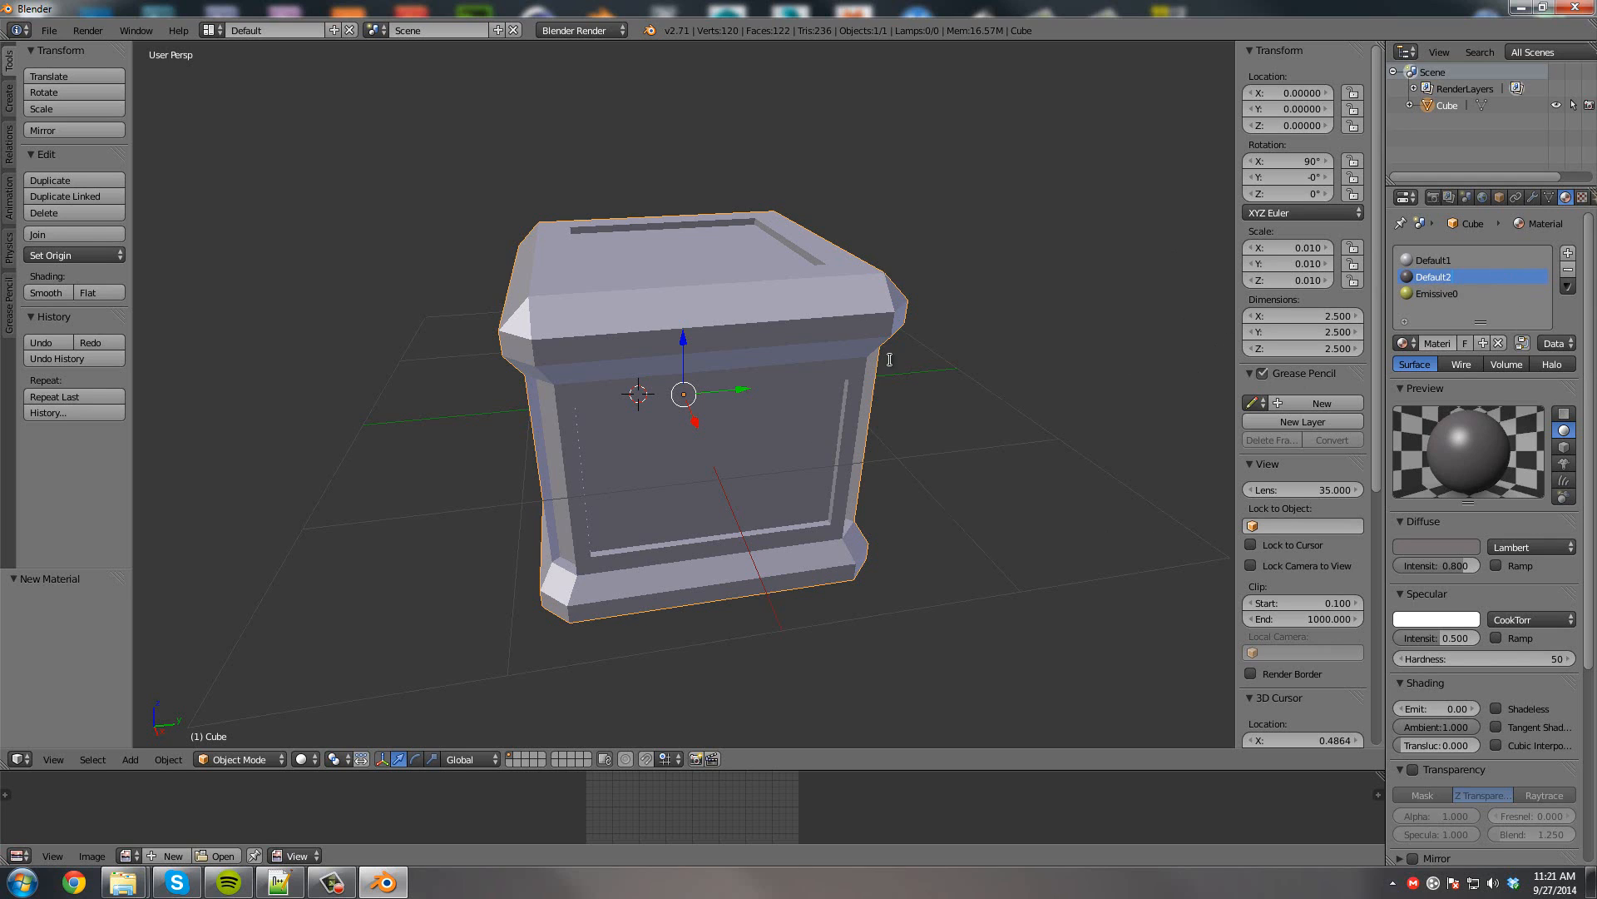
# Switch the cube to Edit Mode with face selection.
pyautogui.click(241, 759)
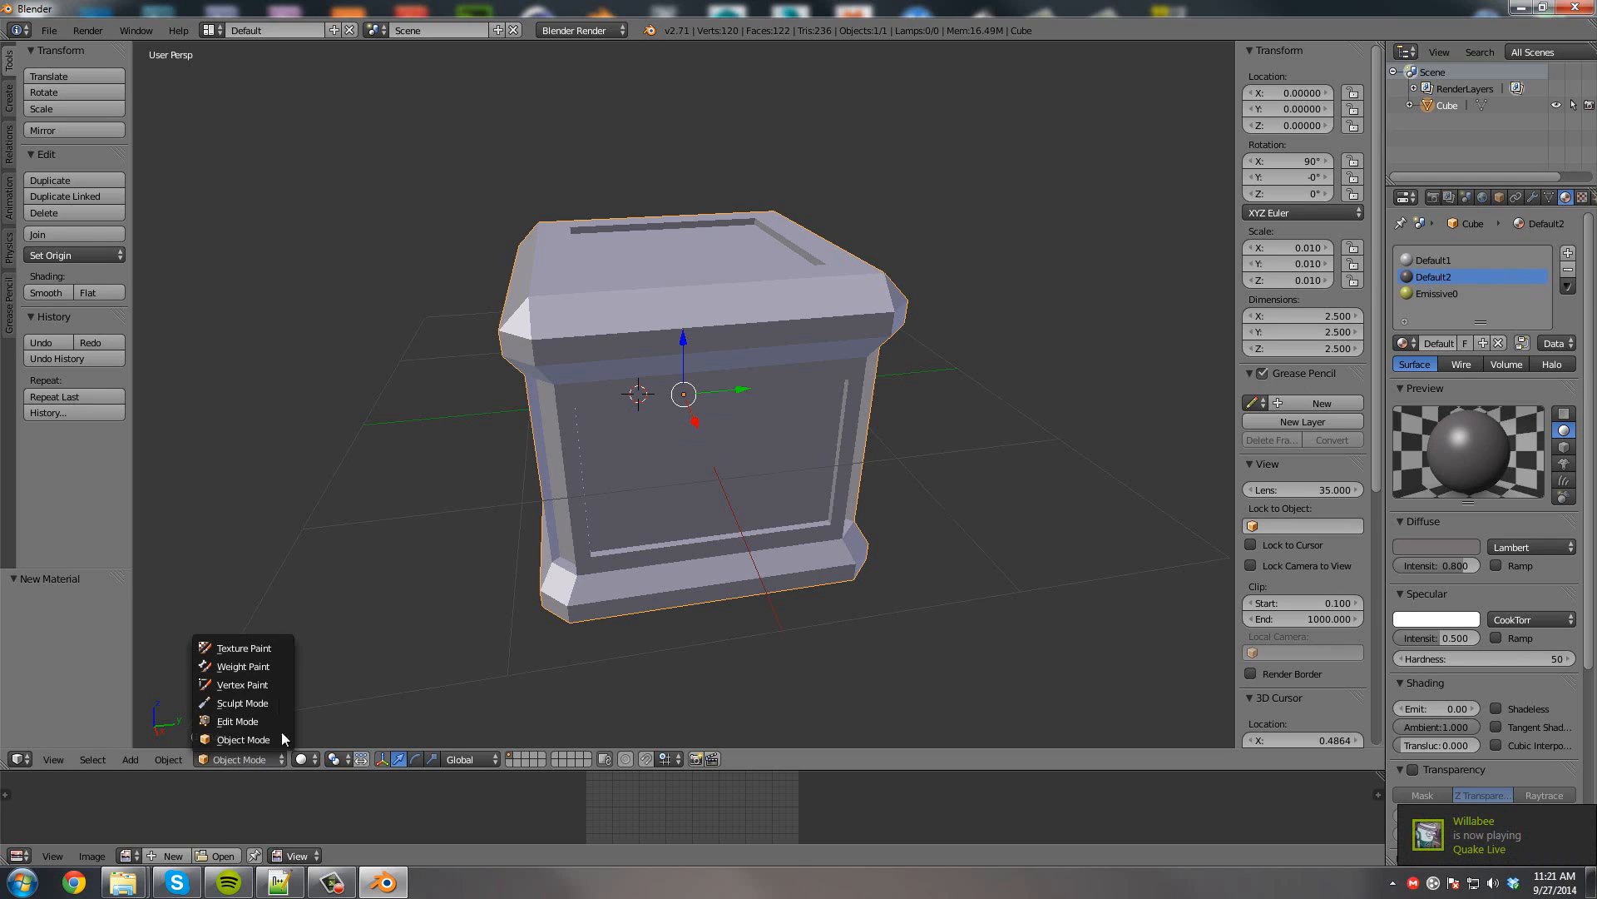
pyautogui.click(242, 726)
pyautogui.click(249, 723)
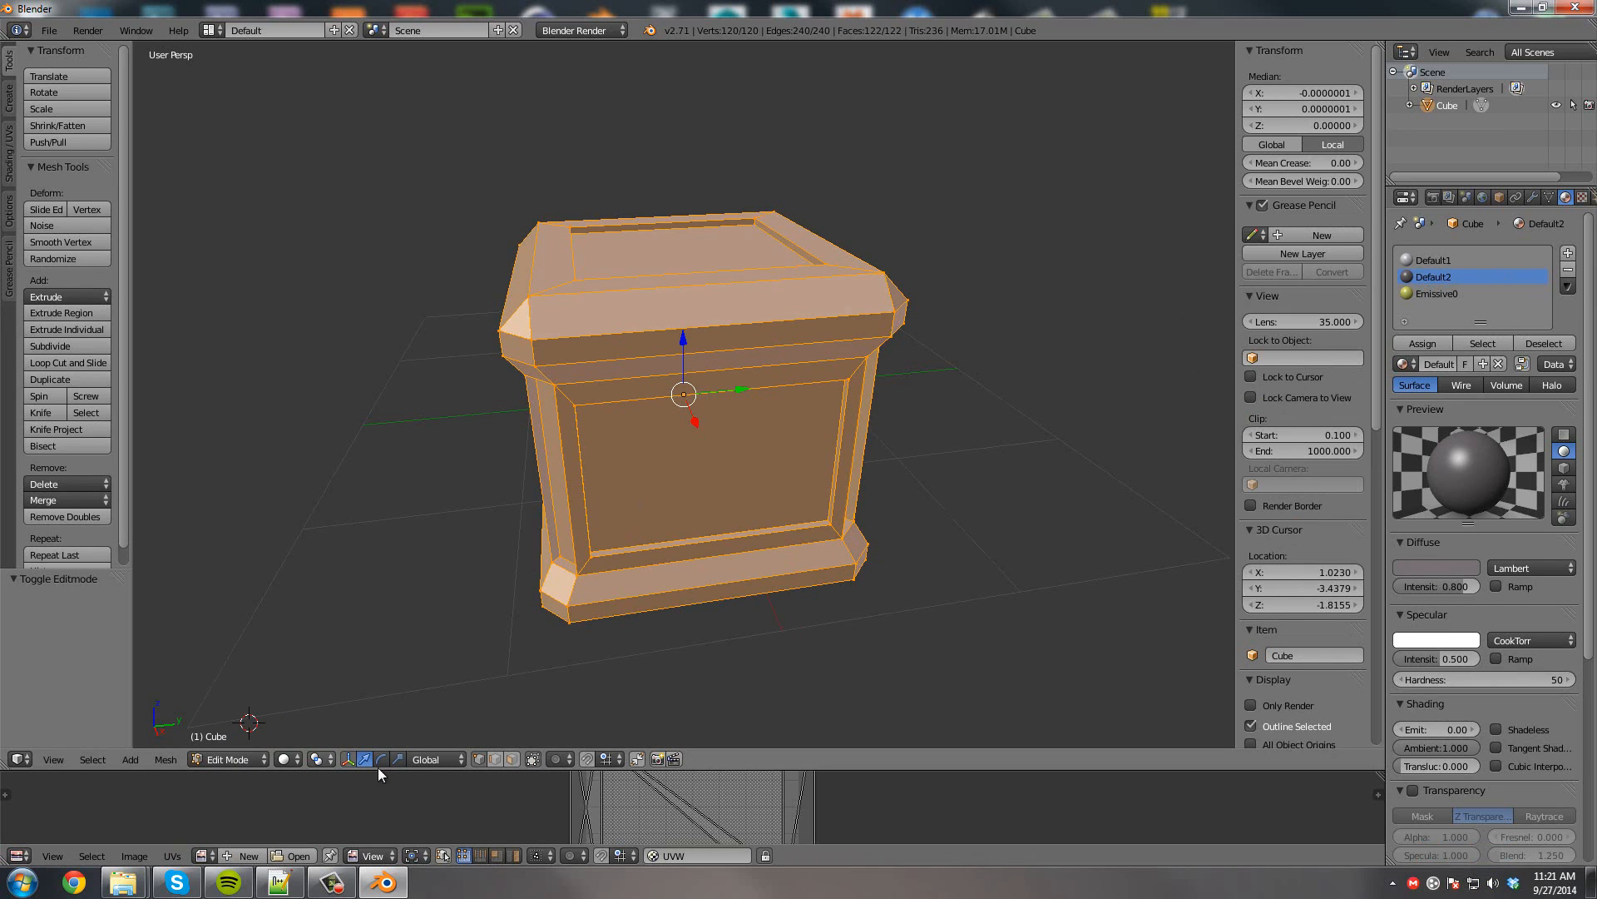
pyautogui.click(511, 759)
# Assign the Default2 material to the four recessed center faces on the sides of the block.
pyautogui.moveTo(647, 562); pyautogui.dragTo(724, 439, button='middle')
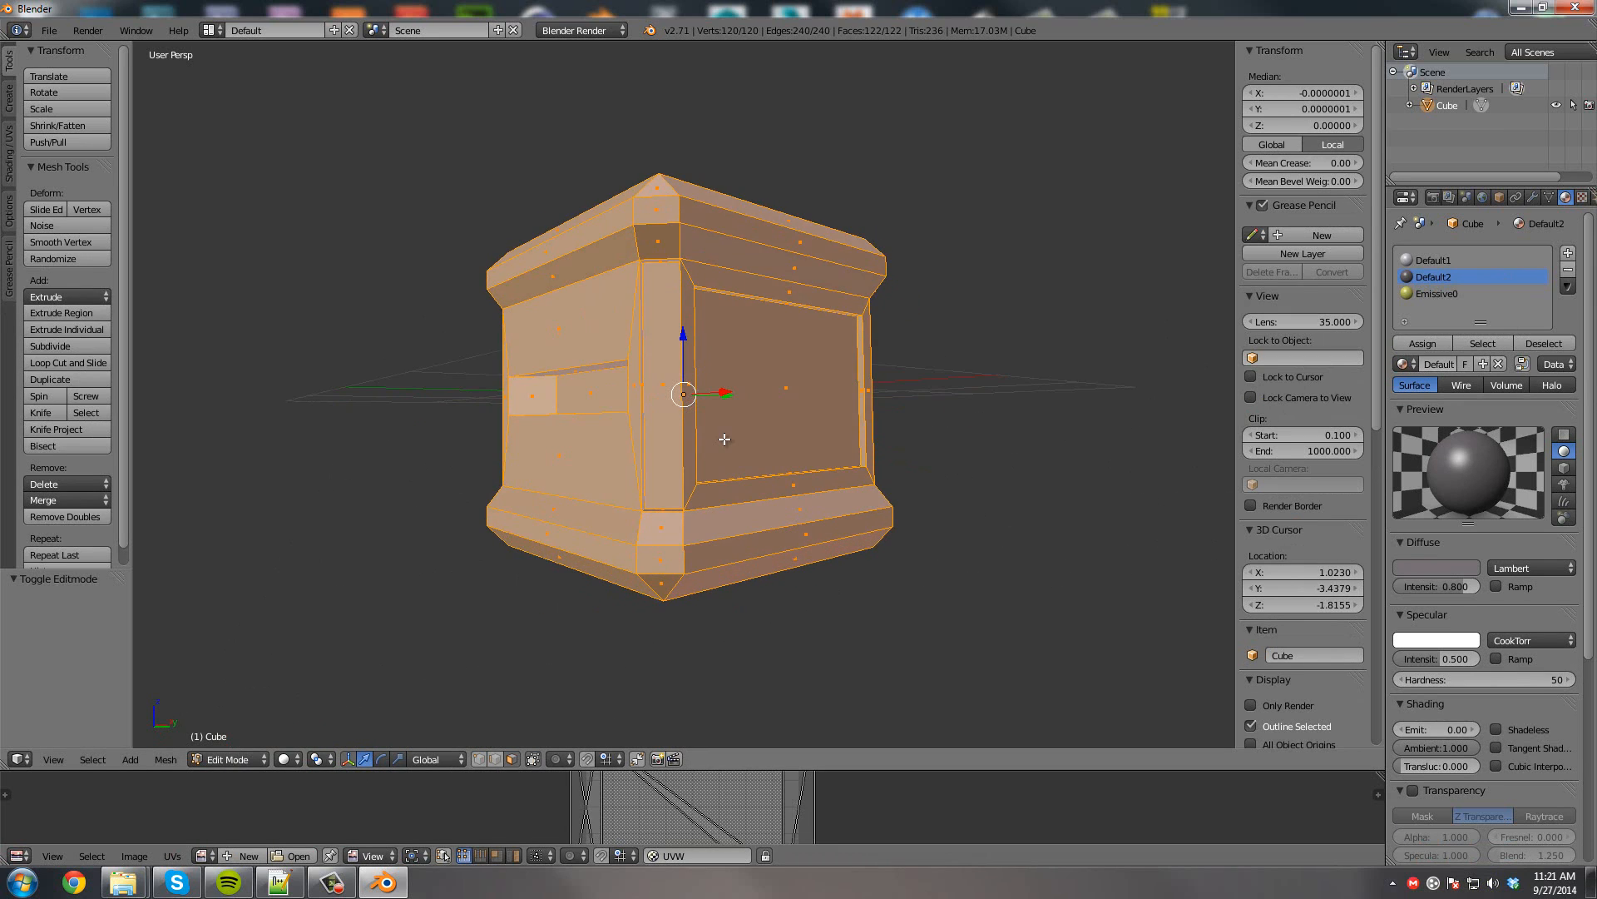
pyautogui.rightClick(709, 432)
pyautogui.keyDown('shift'); pyautogui.rightClick(594, 389); pyautogui.keyUp('shift')
pyautogui.moveTo(636, 377); pyautogui.dragTo(537, 421, button='middle')
pyautogui.keyDown('shift'); pyautogui.rightClick(658, 422); pyautogui.keyUp('shift')
pyautogui.moveTo(791, 416); pyautogui.dragTo(601, 408, button='middle')
pyautogui.keyDown('shift'); pyautogui.rightClick(713, 416); pyautogui.keyUp('shift')
pyautogui.moveTo(714, 417); pyautogui.dragTo(835, 528, button='middle')
pyautogui.scroll(1, 834, 528)
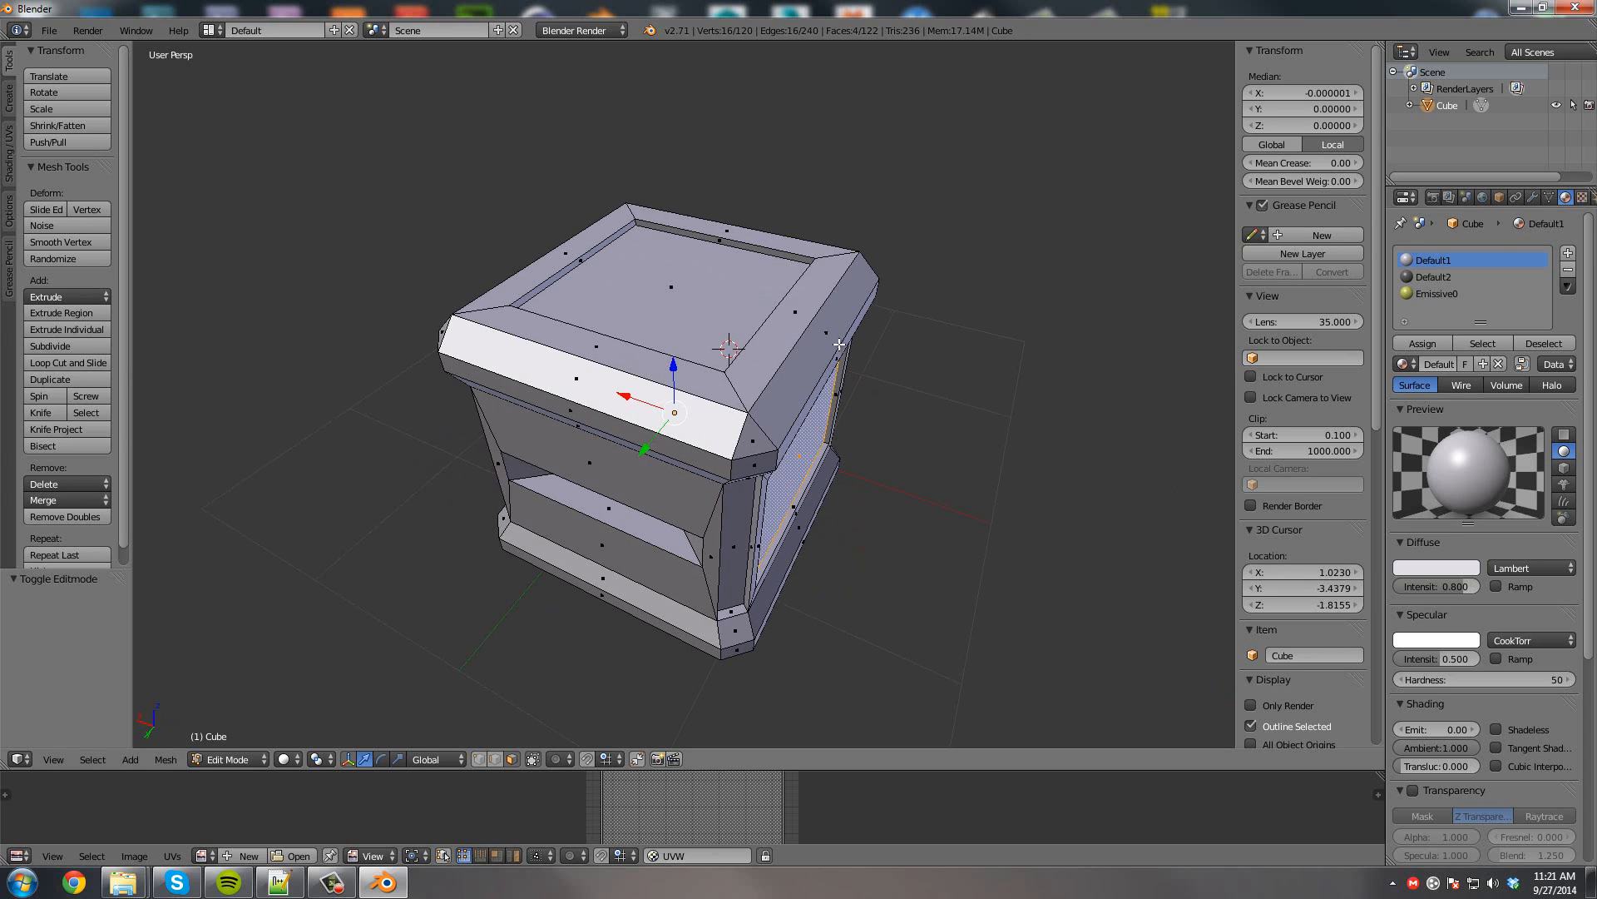
pyautogui.moveTo(838, 339); pyautogui.dragTo(801, 287, button='middle')
pyautogui.click(1433, 276)
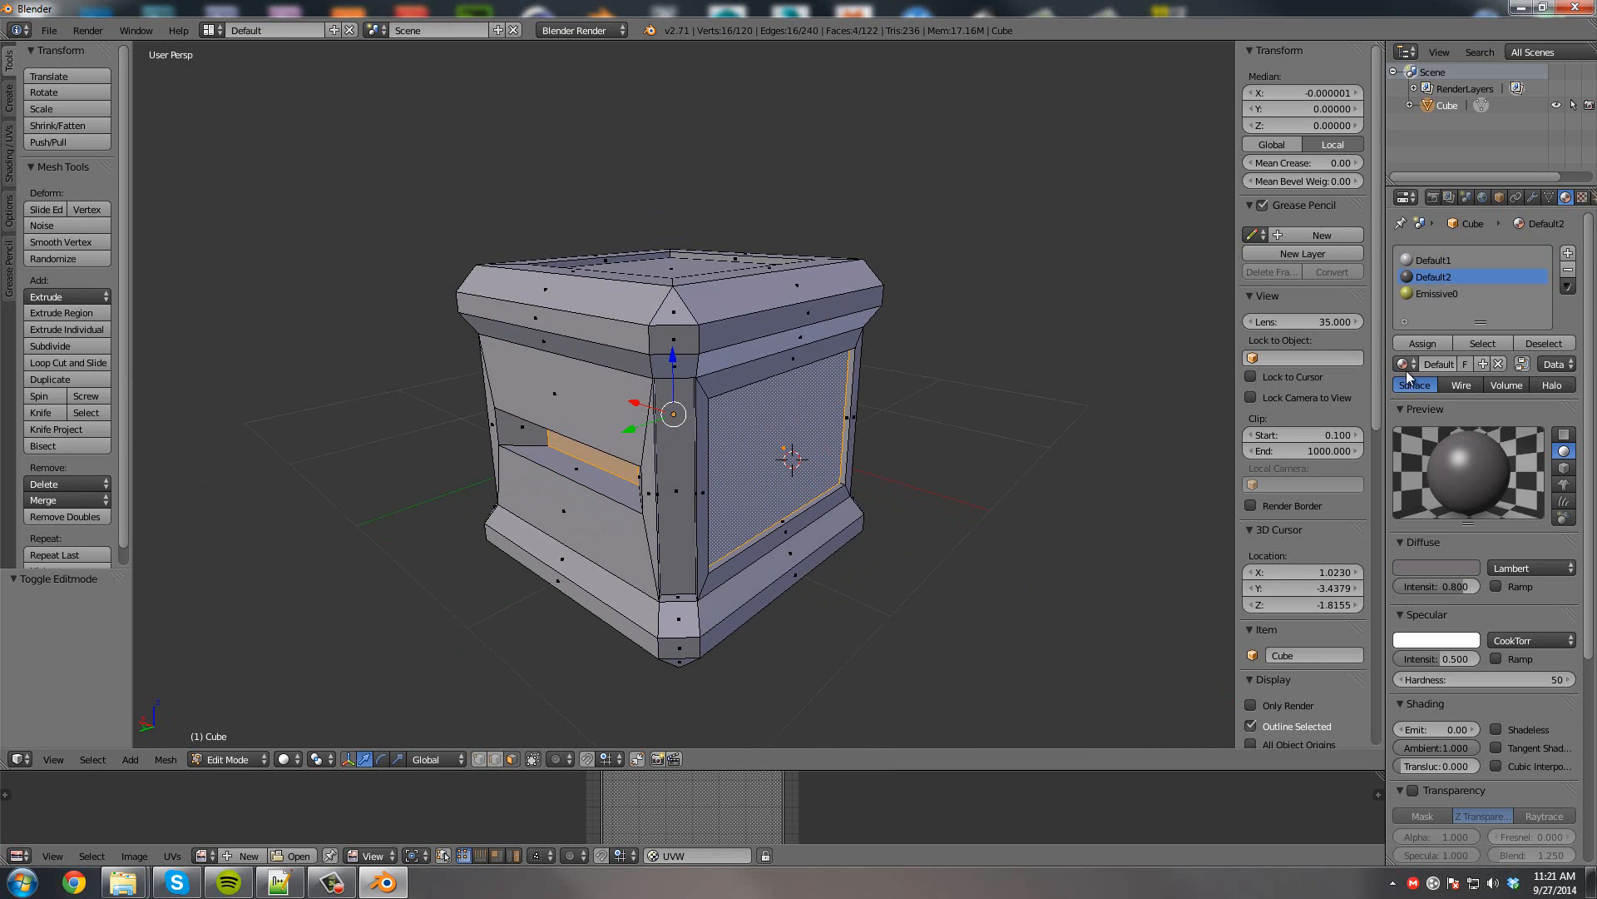
pyautogui.click(1413, 345)
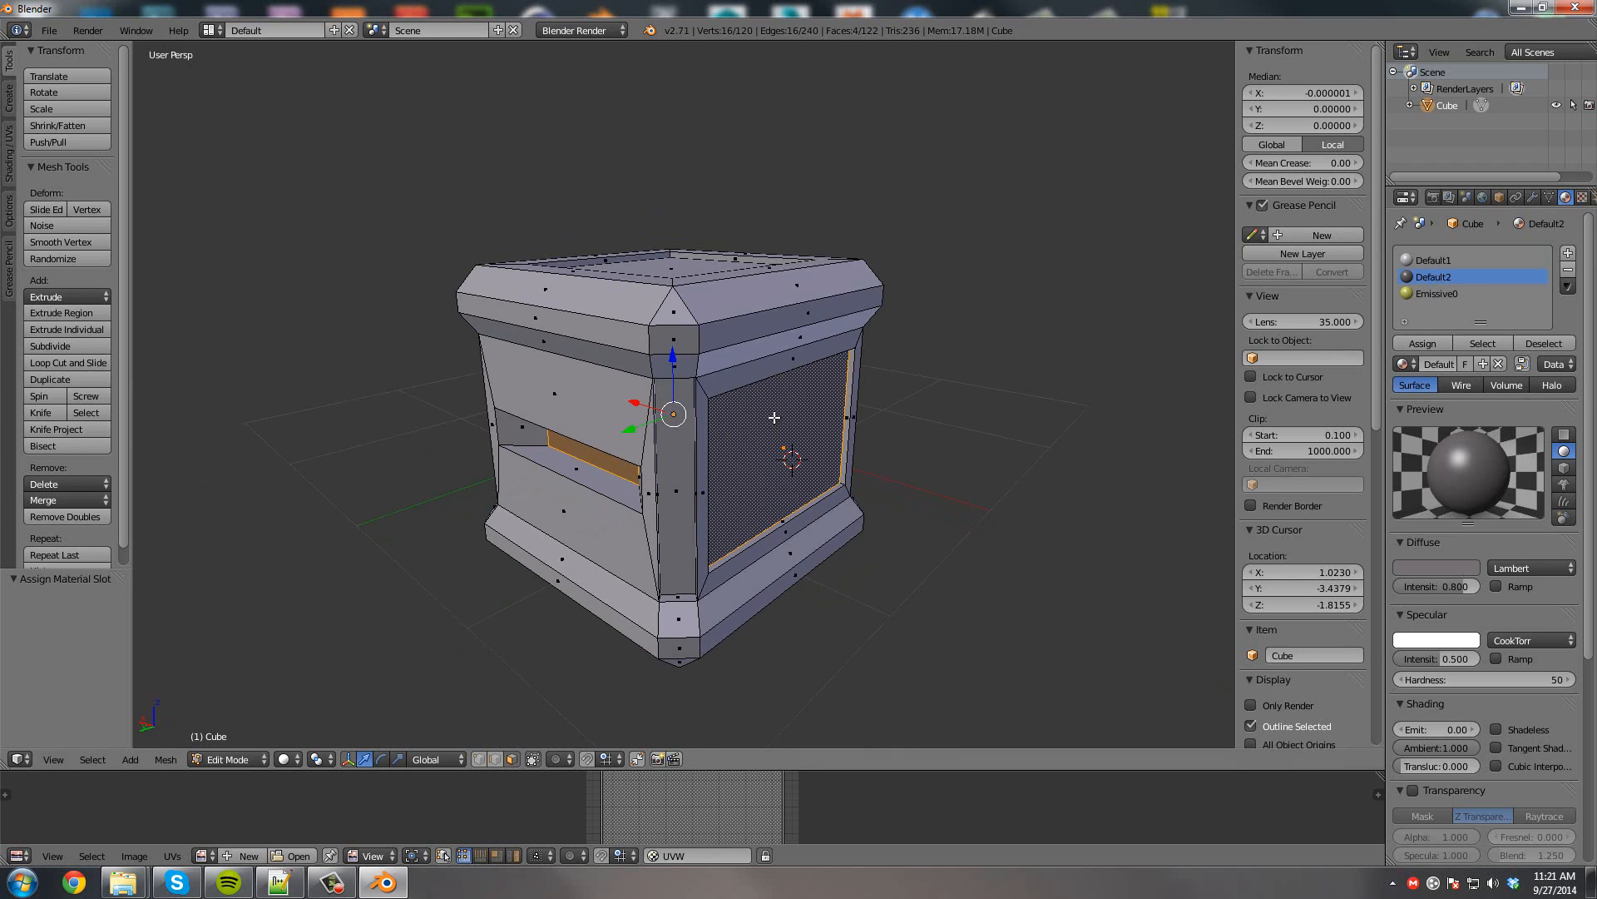
# Inspect the recessed center faces and undo their Default2 material assignment.
pyautogui.moveTo(1040, 432); pyautogui.dragTo(1294, 435, button='middle')
pyautogui.moveTo(1073, 404); pyautogui.dragTo(854, 437, button='middle')
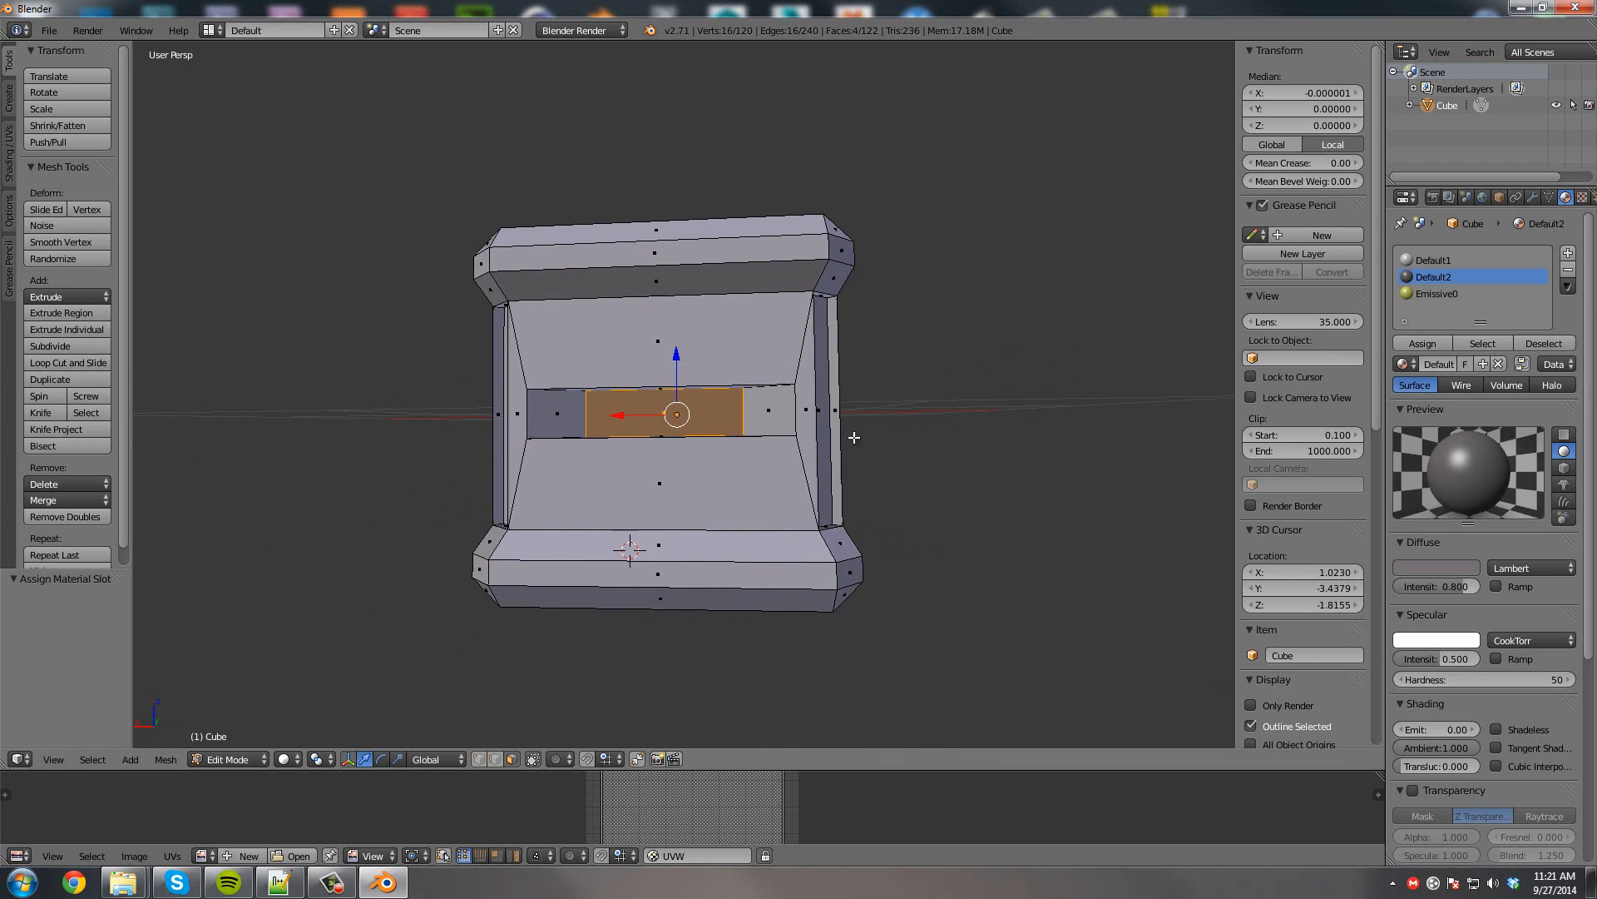
pyautogui.moveTo(673, 422)
pyautogui.mouseDown(button='middle')
pyautogui.moveTo(539, 425)
pyautogui.moveTo(668, 432)
pyautogui.mouseUp(button='middle')
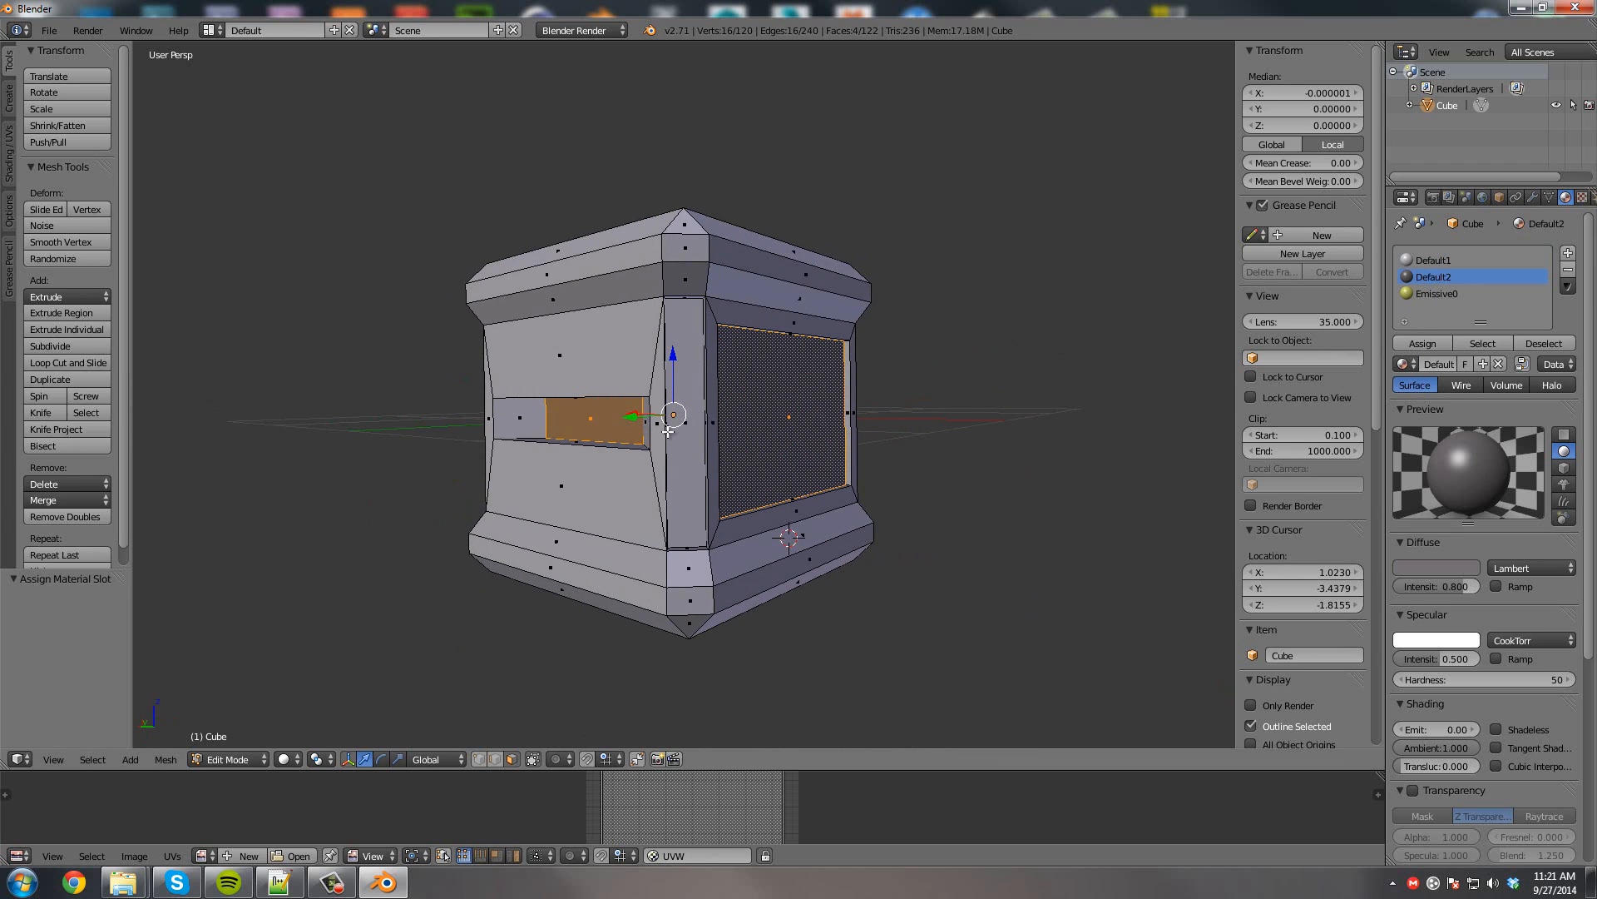
pyautogui.hotkey('ctrl', 'z')
# Assign the Default2 material to the four vertical corner faces of the block.
pyautogui.rightClick(687, 452)
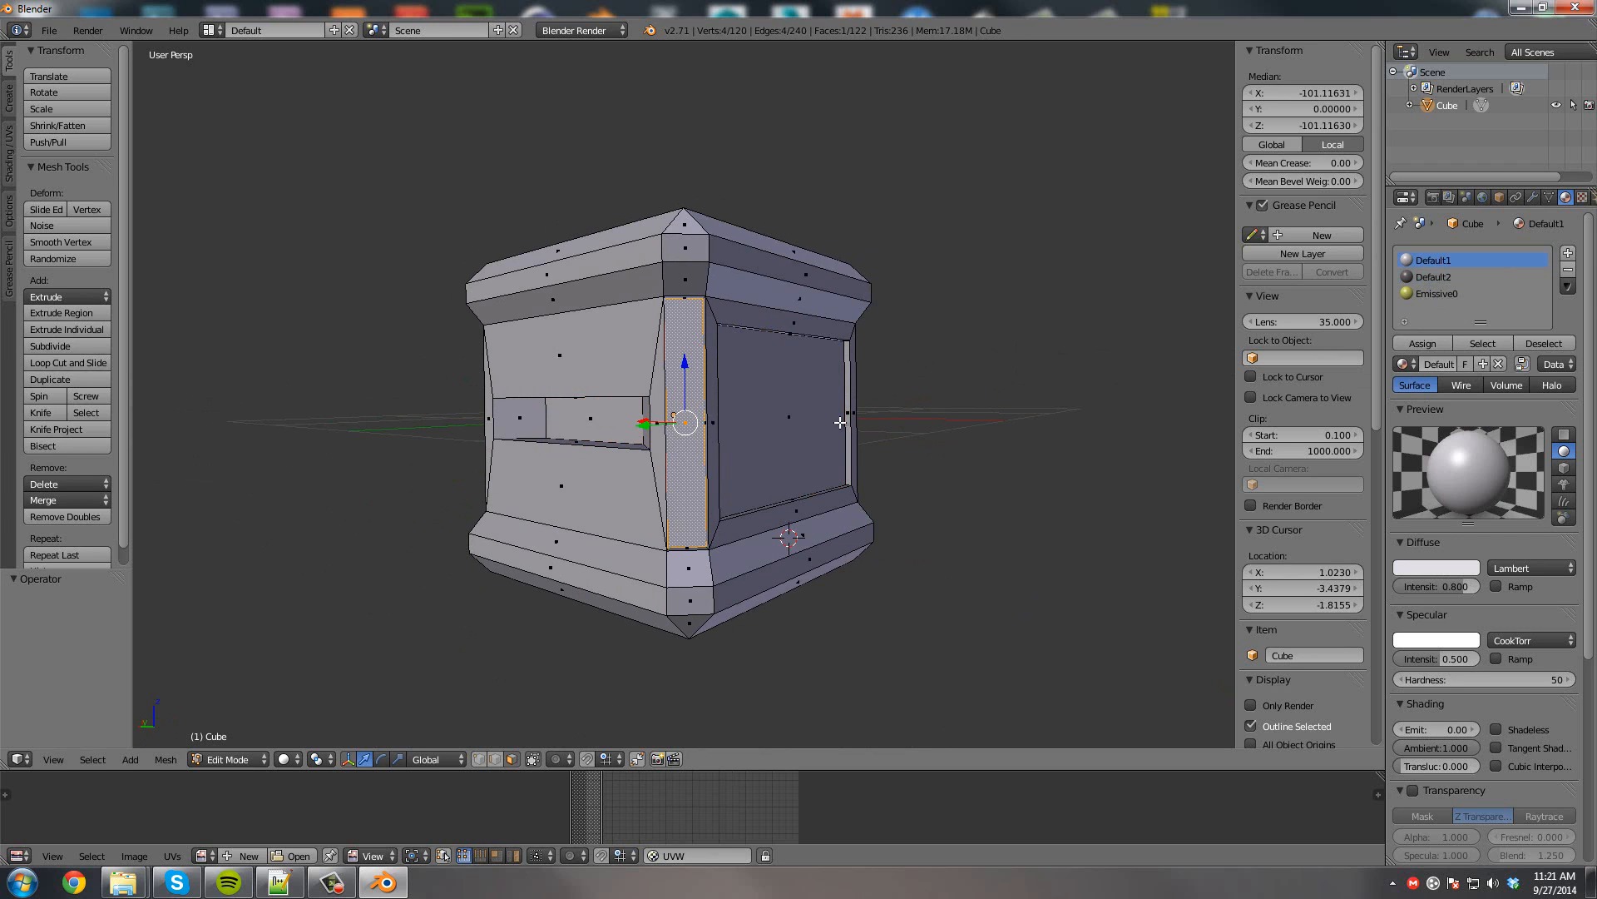
pyautogui.moveTo(841, 421); pyautogui.dragTo(616, 413, button='middle')
pyautogui.keyDown('shift'); pyautogui.rightClick(615, 426); pyautogui.keyUp('shift')
pyautogui.keyDown('shift'); pyautogui.rightClick(646, 423); pyautogui.keyUp('shift')
pyautogui.keyDown('shift'); pyautogui.rightClick(662, 445); pyautogui.keyUp('shift')
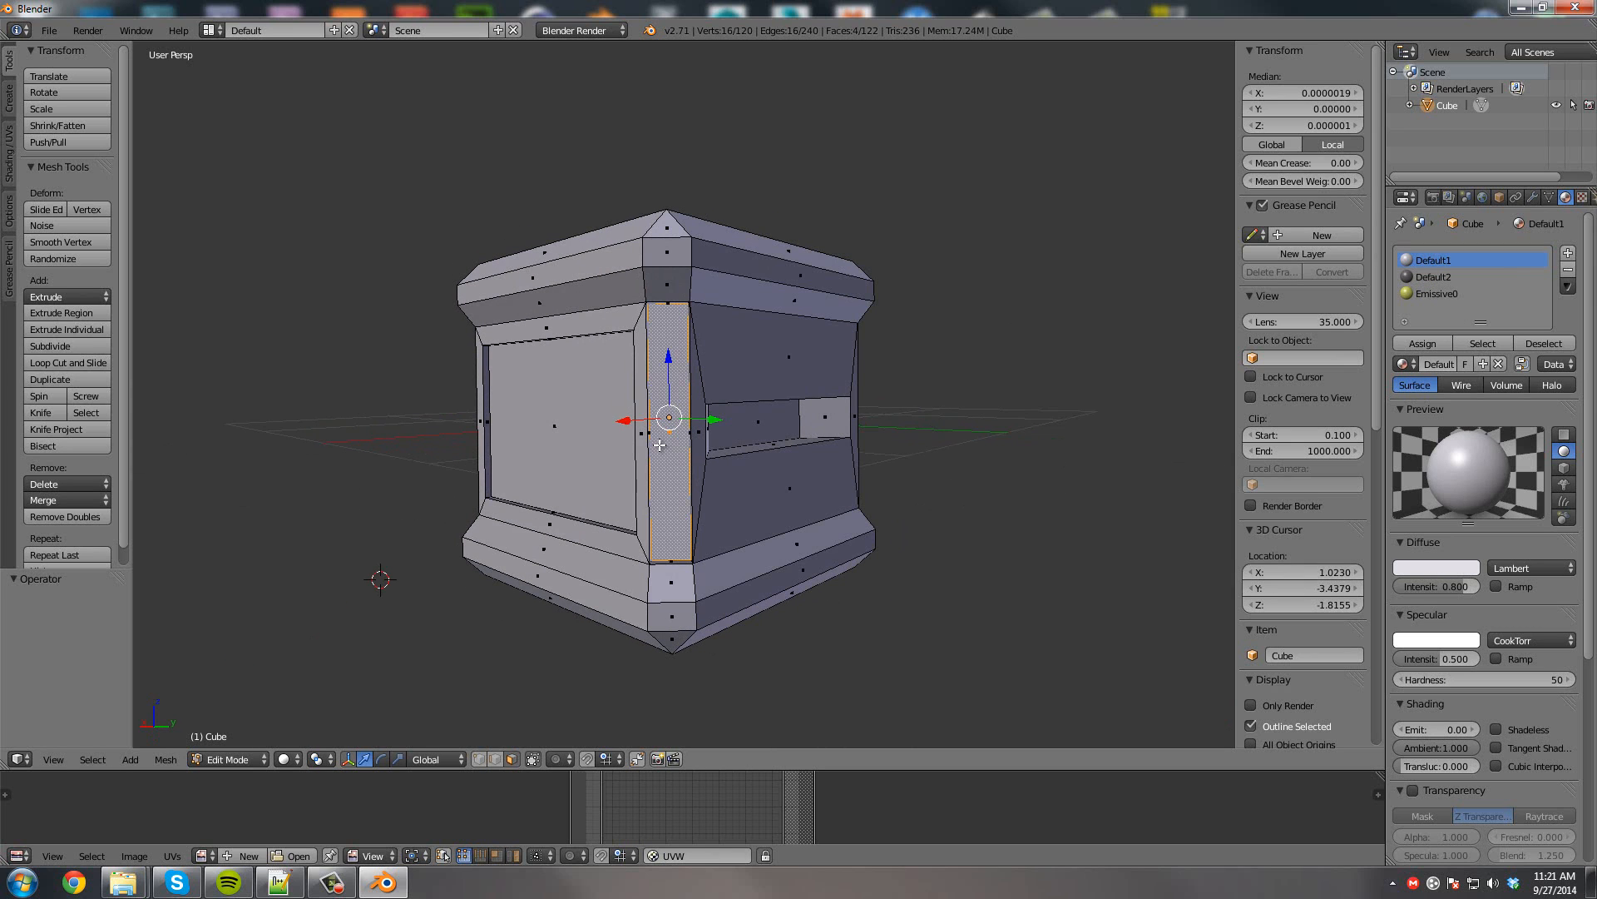
pyautogui.click(1433, 277)
pyautogui.click(1420, 345)
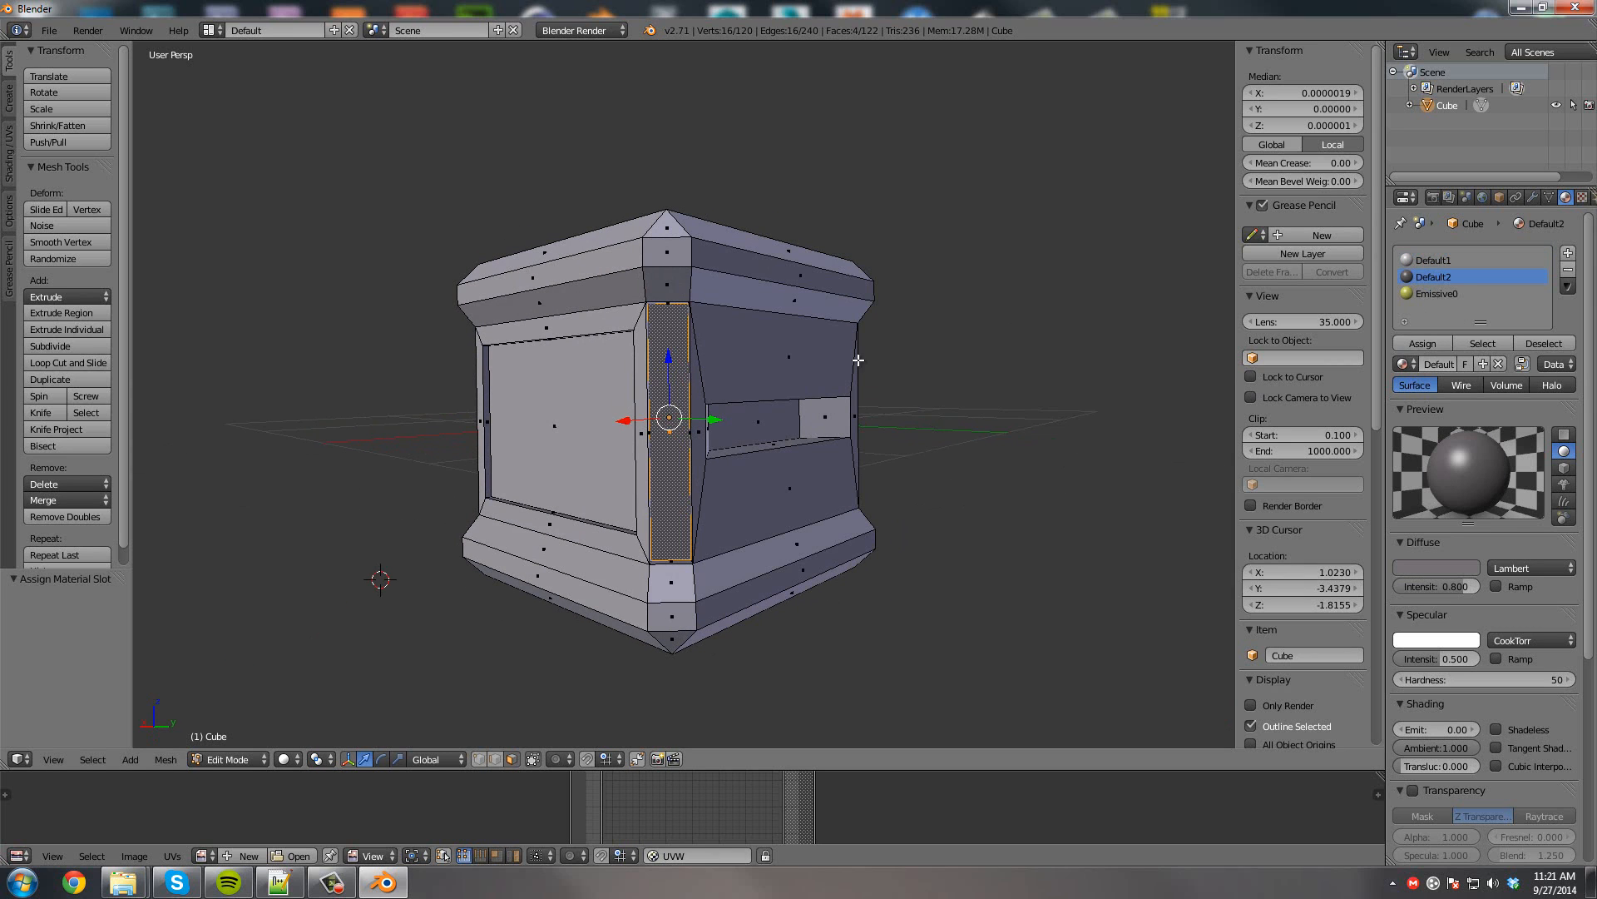
# Assign the Emissive0 material to the six center faces of the block: the four side recesses plus the top and bottom panels.
pyautogui.moveTo(855, 357); pyautogui.dragTo(793, 392, button='middle')
pyautogui.click(1436, 293)
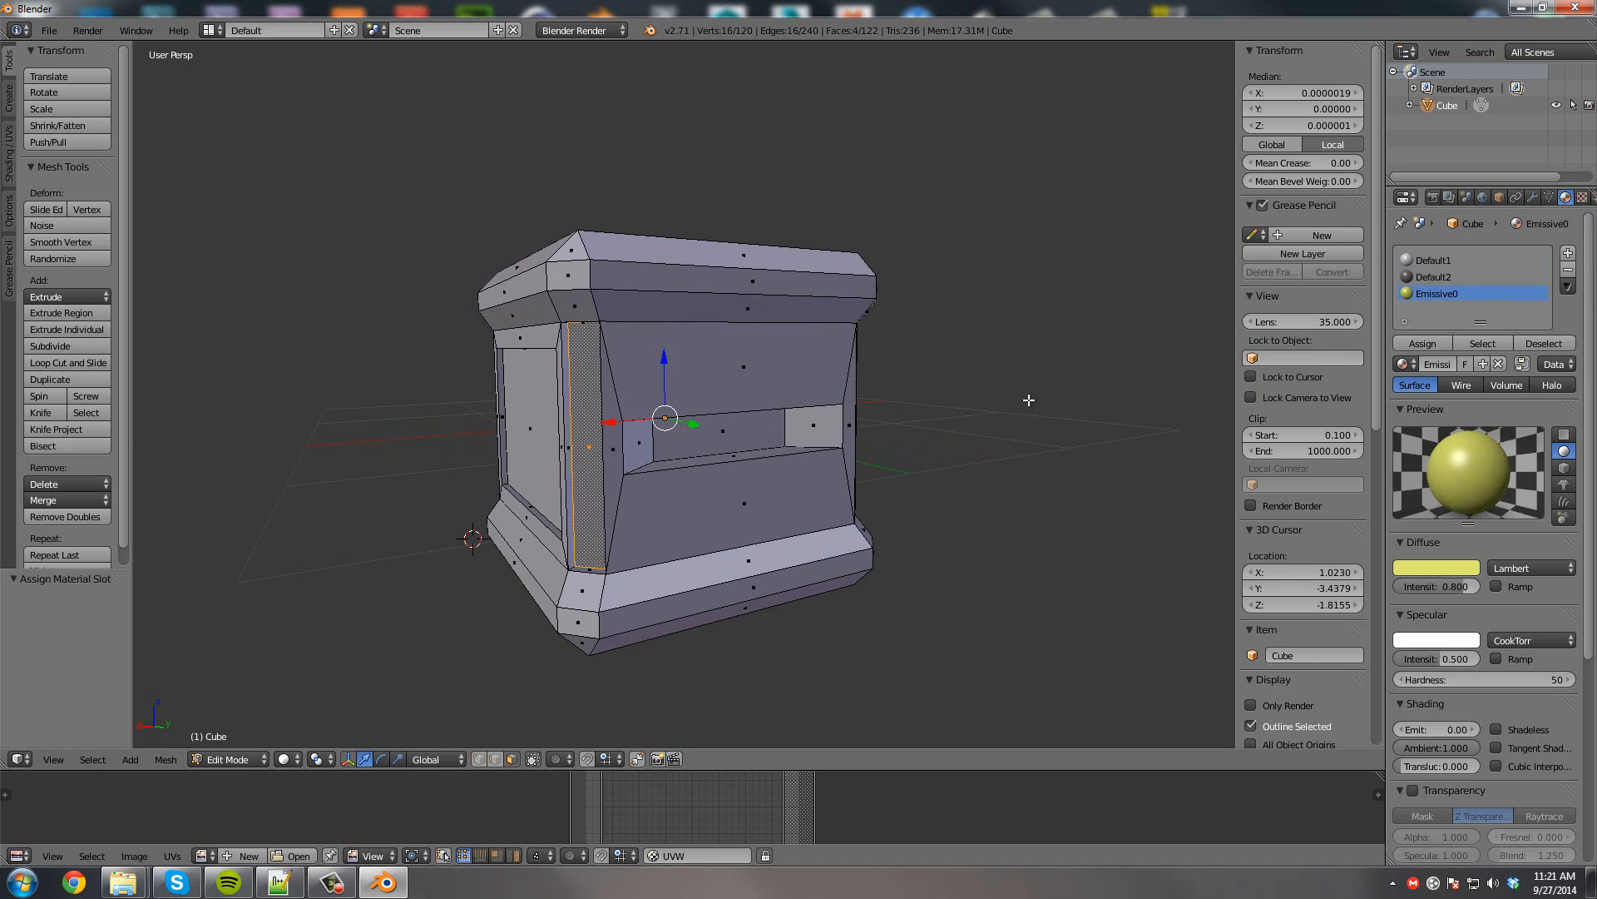
pyautogui.rightClick(657, 448)
pyautogui.moveTo(656, 446); pyautogui.dragTo(798, 425, button='middle')
pyautogui.keyDown('shift'); pyautogui.rightClick(632, 421); pyautogui.keyUp('shift')
pyautogui.moveTo(607, 419); pyautogui.dragTo(998, 428, button='middle')
pyautogui.keyDown('shift'); pyautogui.rightClick(723, 418); pyautogui.keyUp('shift')
pyautogui.keyDown('shift'); pyautogui.rightClick(607, 438); pyautogui.keyUp('shift')
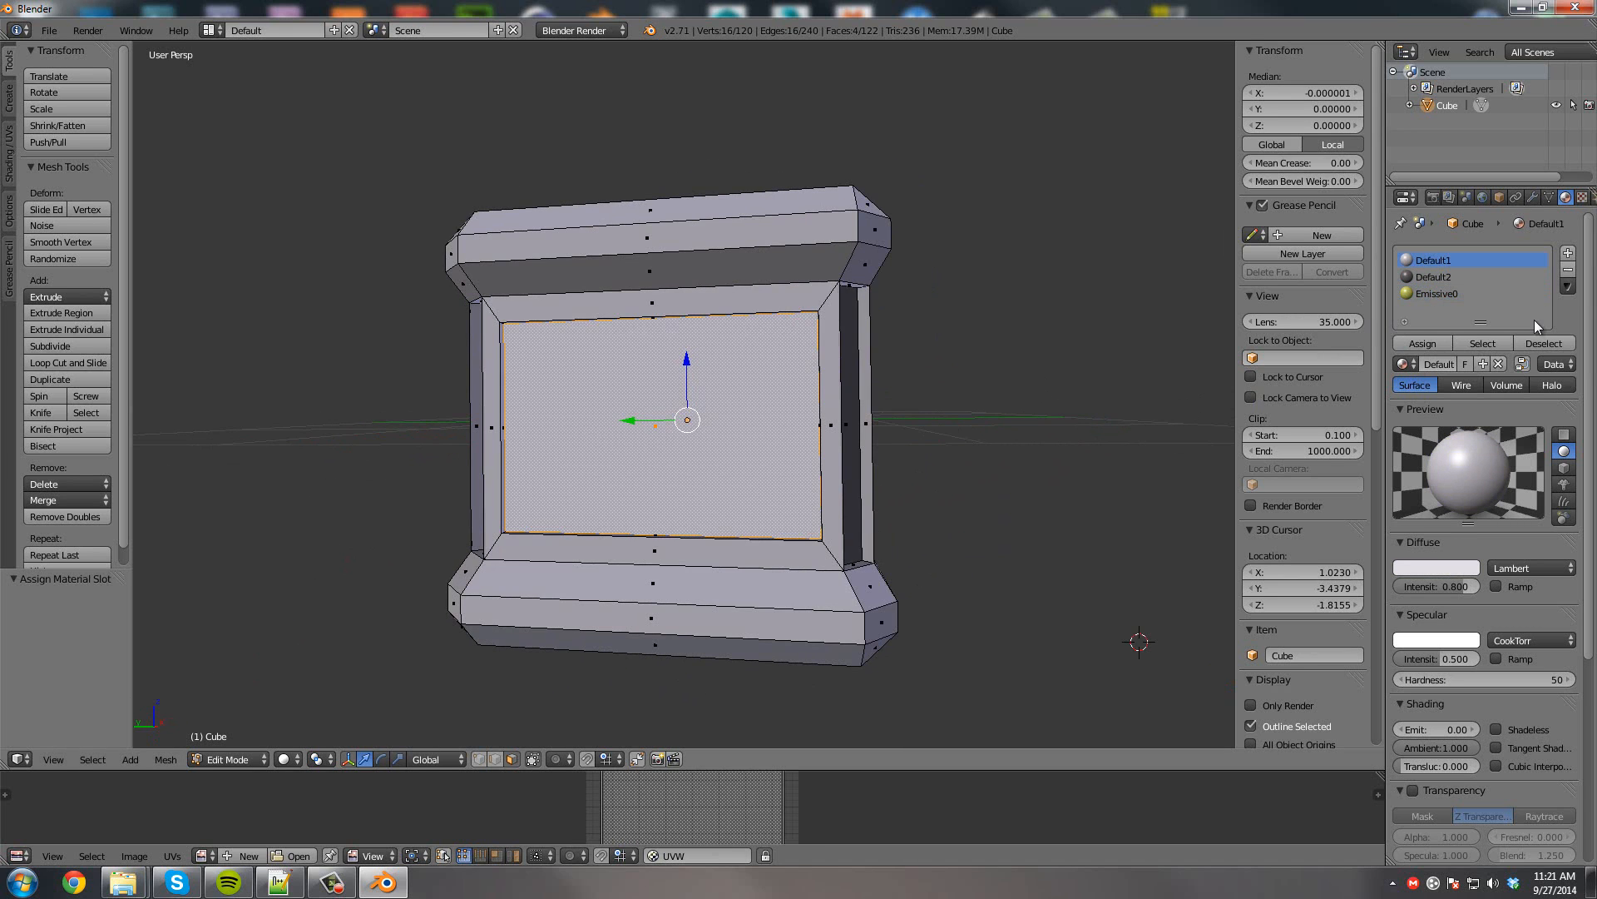
pyautogui.moveTo(752, 389); pyautogui.dragTo(795, 509, button='middle')
pyautogui.keyDown('shift'); pyautogui.rightClick(701, 298); pyautogui.keyUp('shift')
pyautogui.moveTo(763, 365); pyautogui.dragTo(707, 432, button='middle')
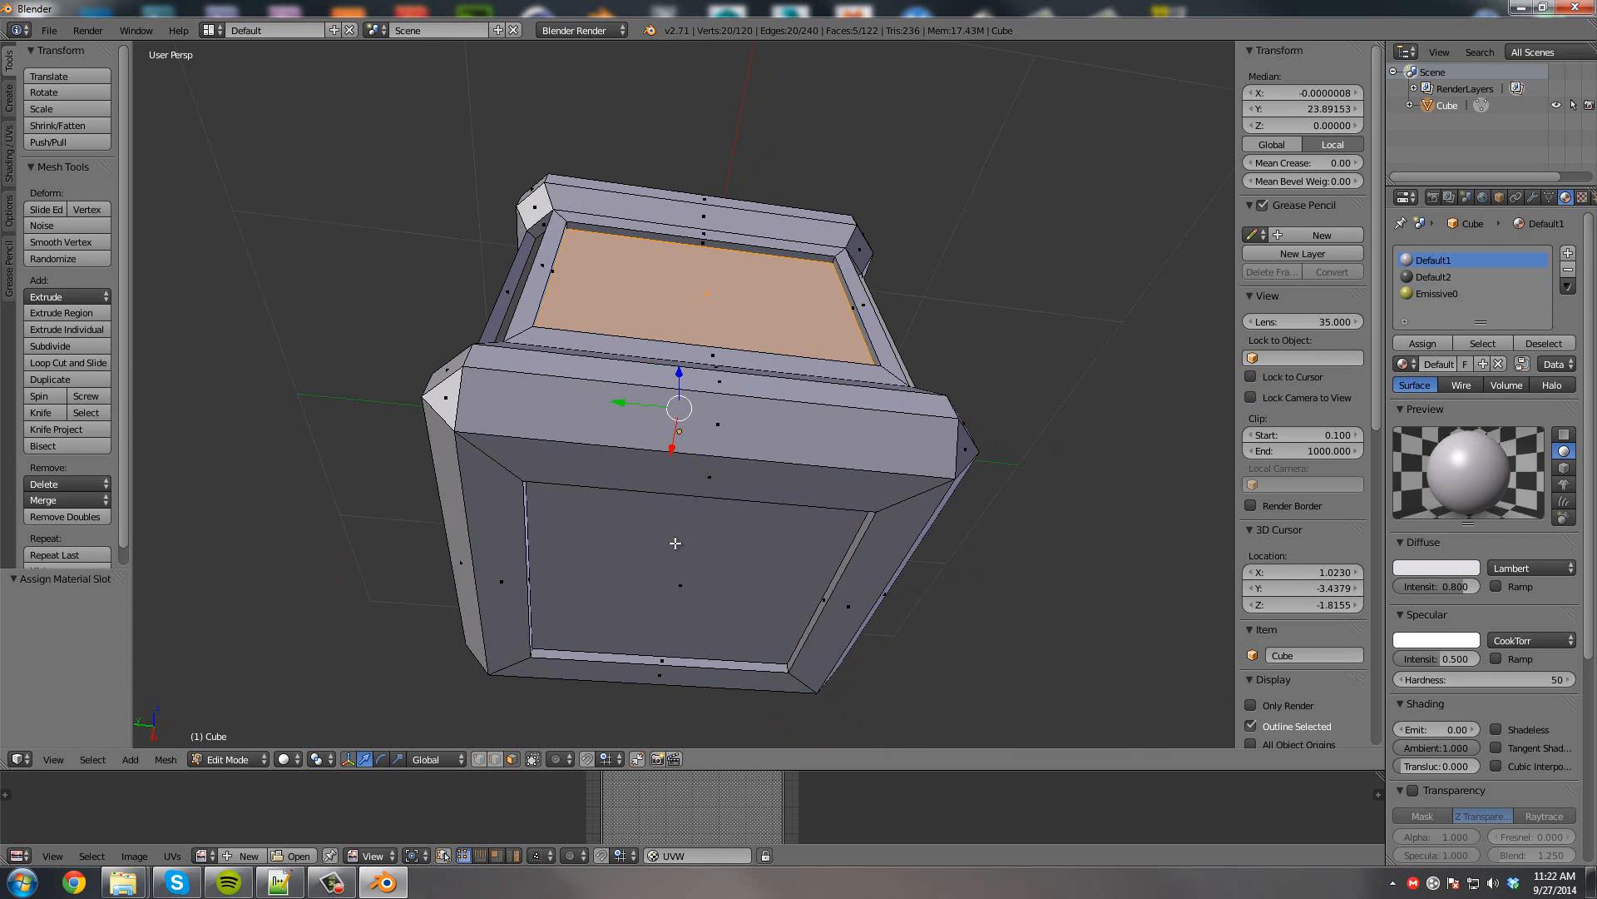
pyautogui.keyDown('shift'); pyautogui.rightClick(676, 544); pyautogui.keyUp('shift')
pyautogui.click(1437, 293)
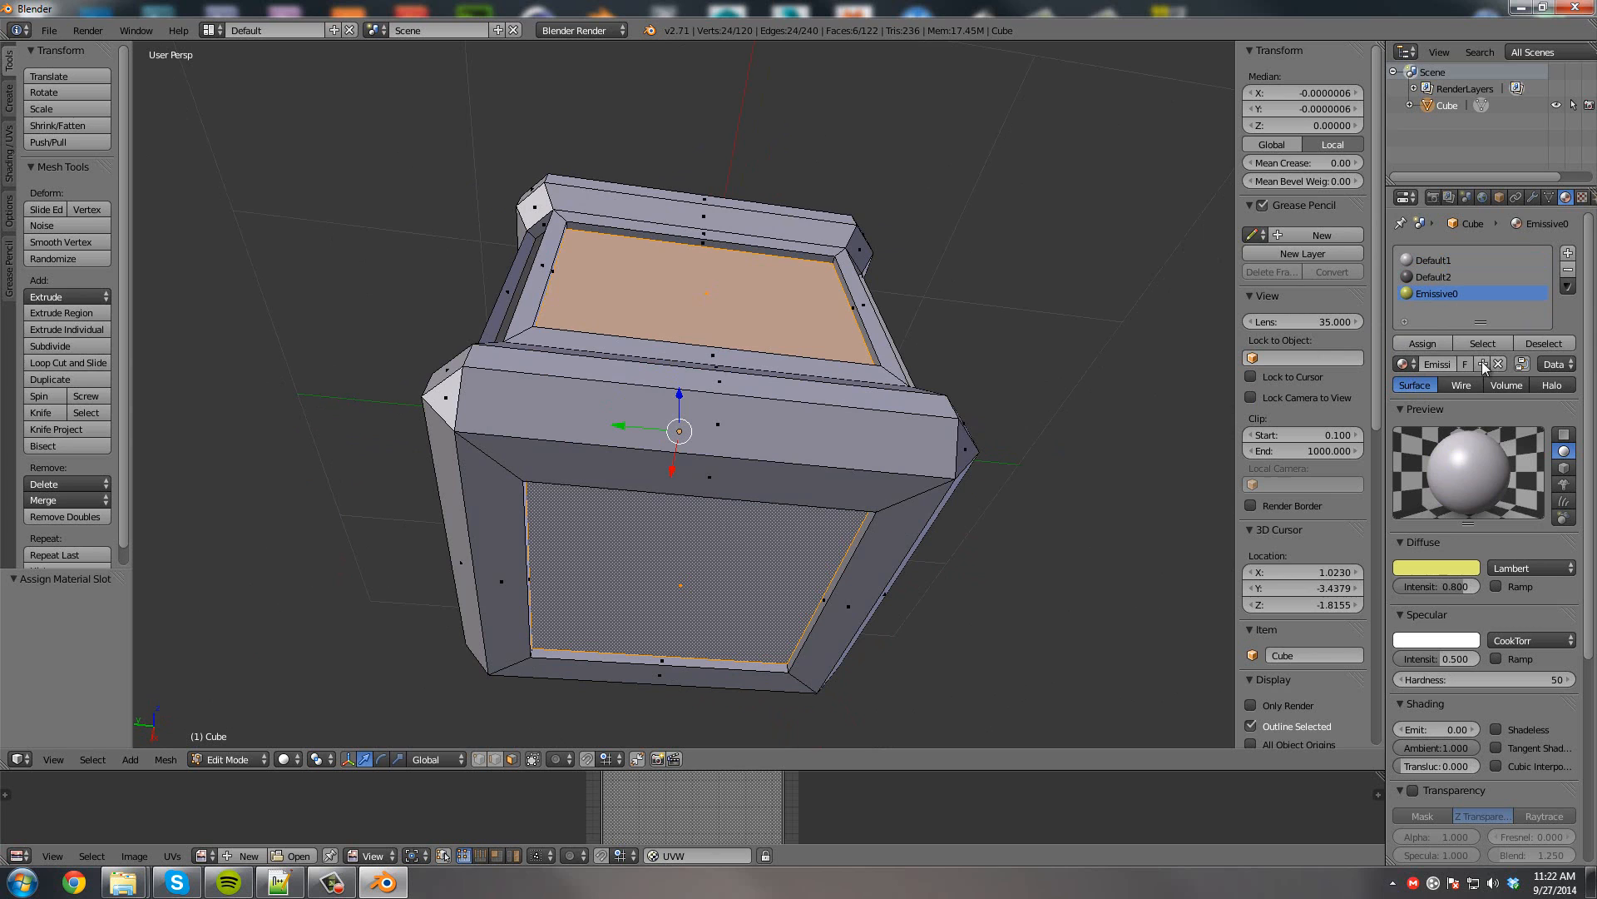
pyautogui.click(1423, 343)
# Enlarge the UV editor and unwrap the whole mesh with Smart UV Project using its default settings.
pyautogui.moveTo(782, 391); pyautogui.dragTo(749, 716, button='middle')
pyautogui.moveTo(726, 770); pyautogui.dragTo(725, 489)
pyautogui.press('a')
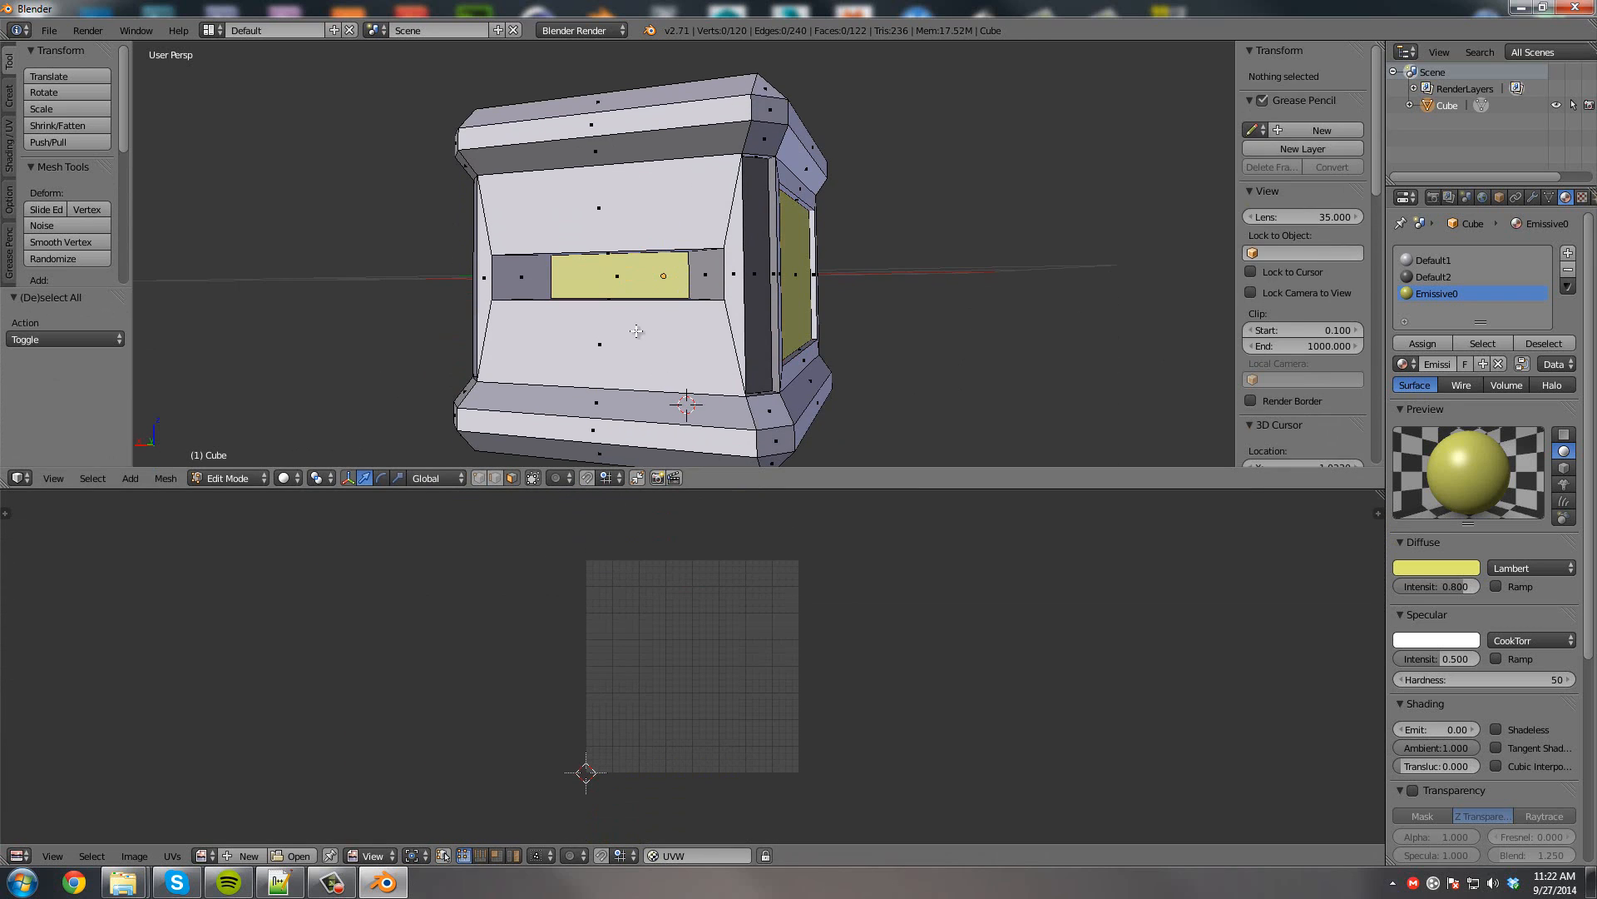
pyautogui.press('a')
pyautogui.scroll(2, 627, 277)
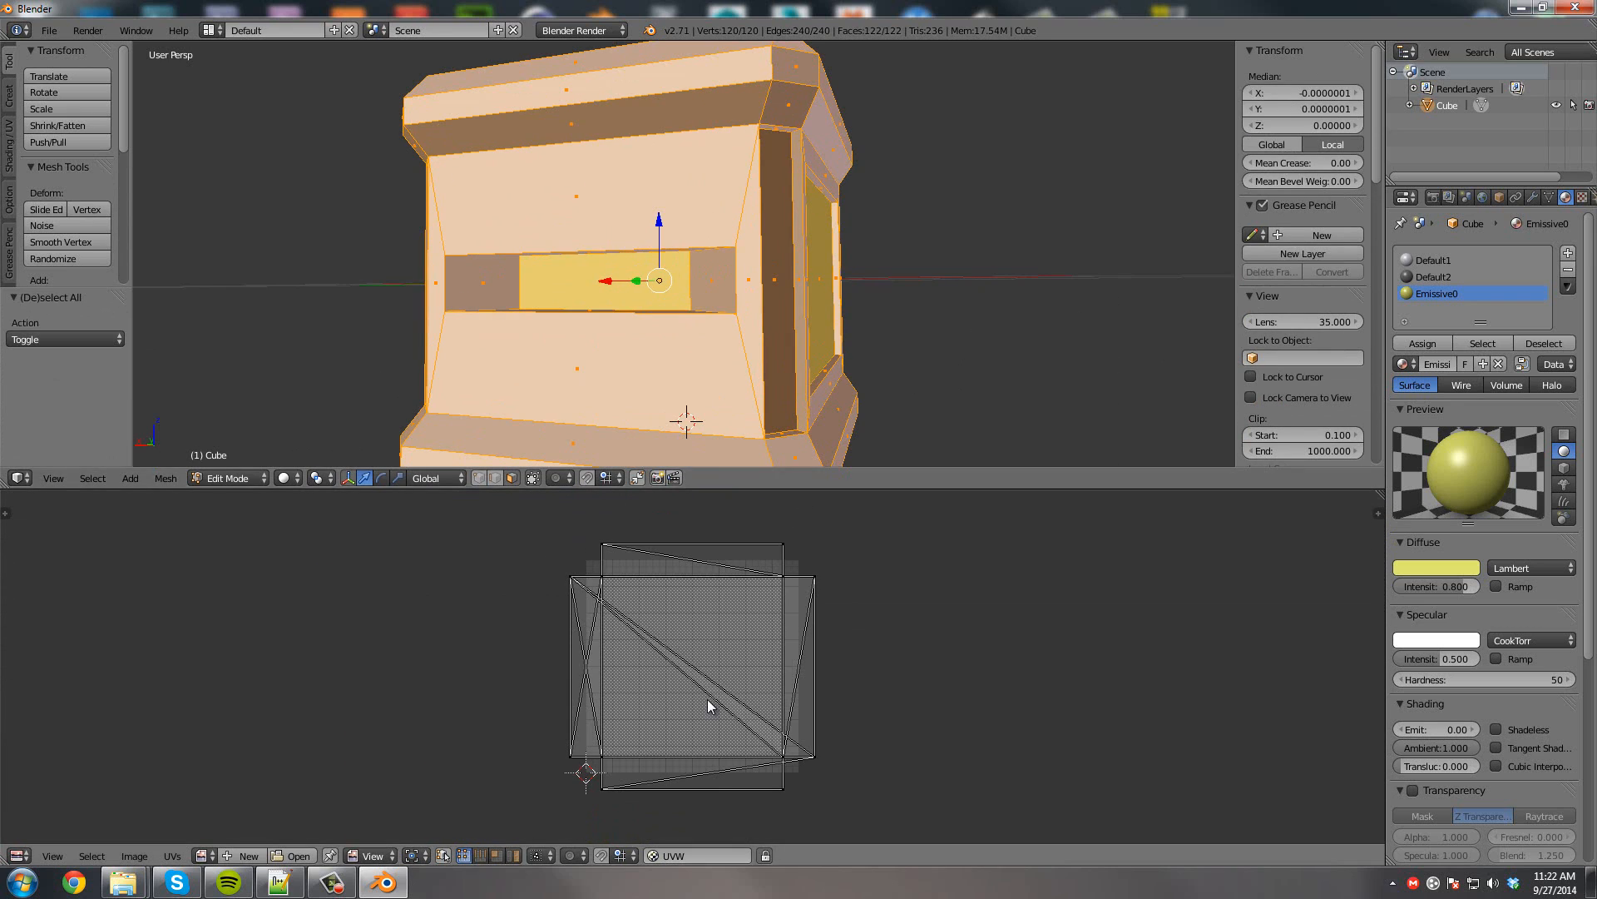
pyautogui.press('a')
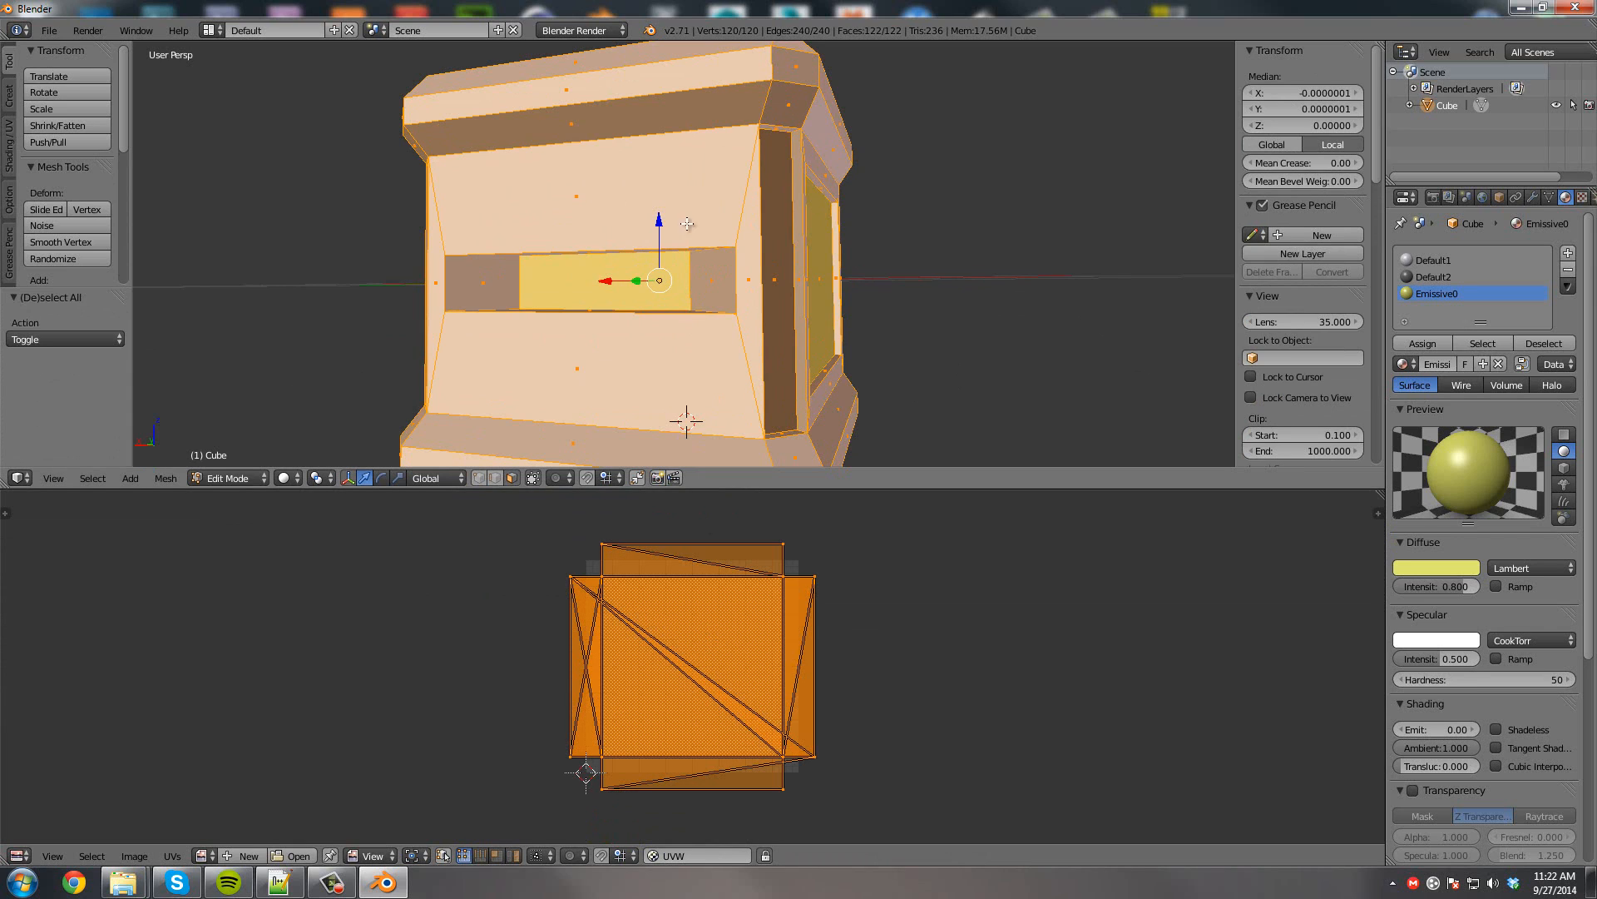
pyautogui.press('u')
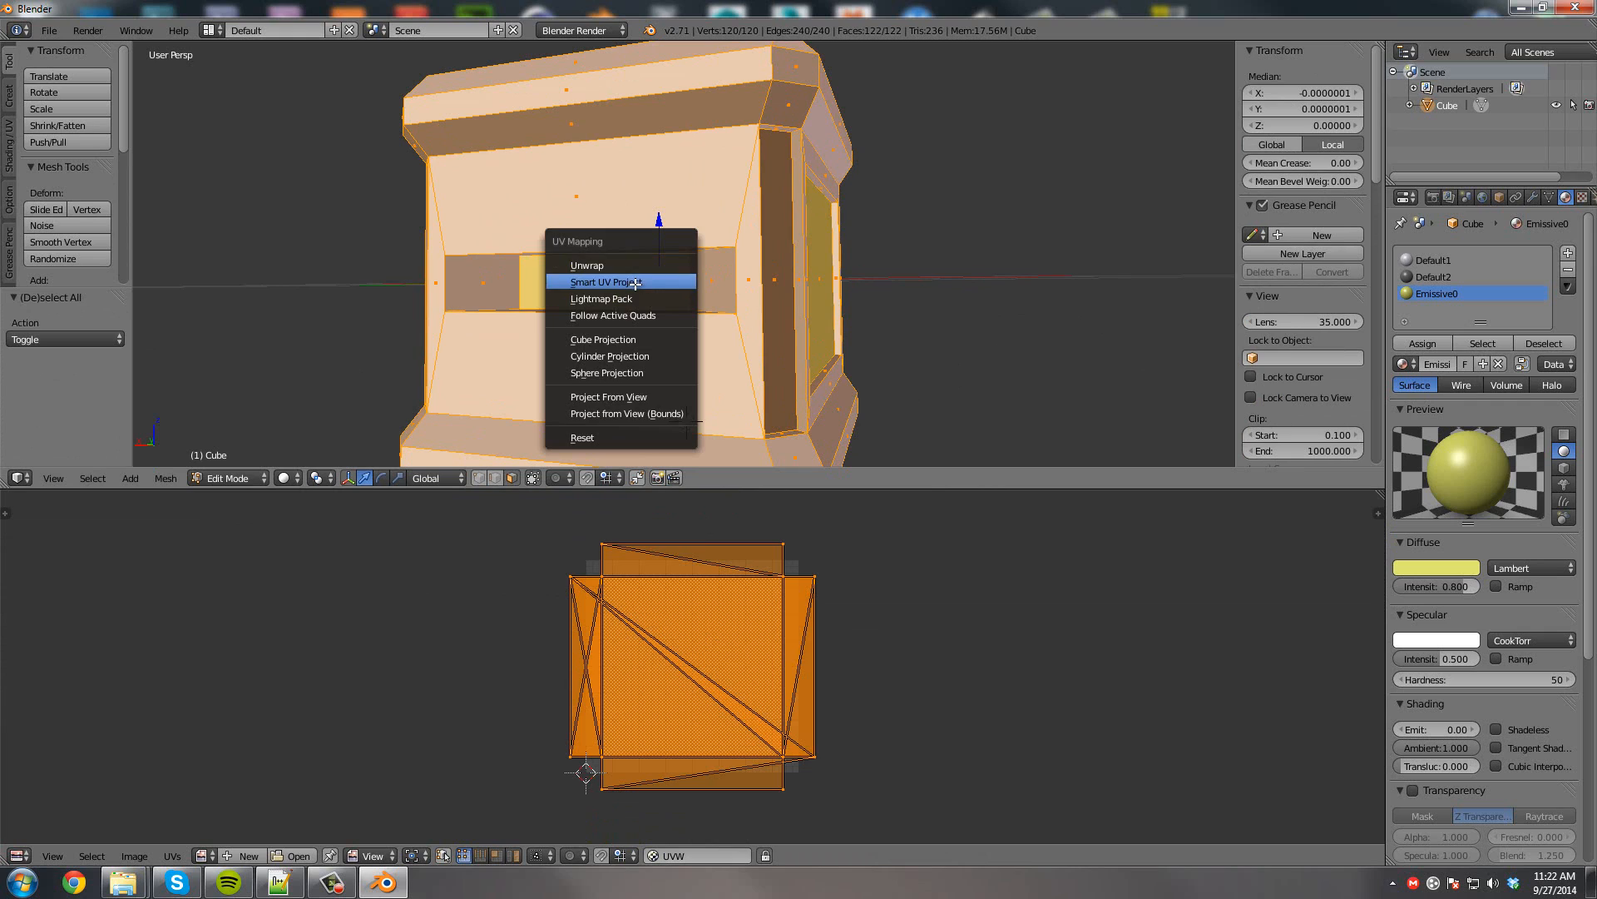
pyautogui.click(635, 283)
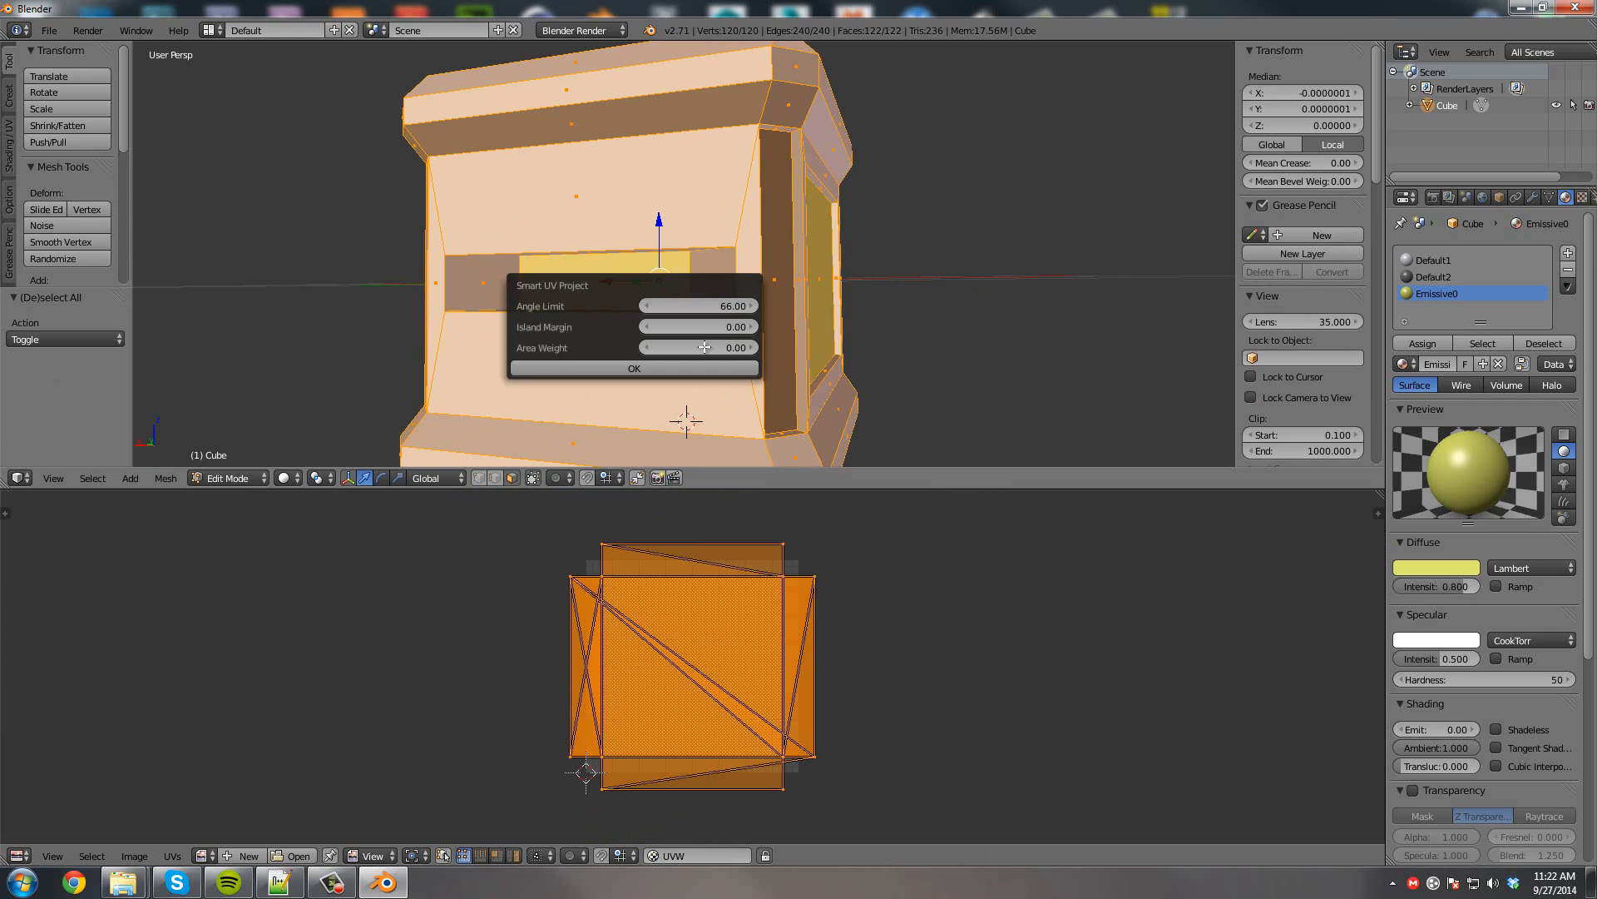
pyautogui.click(633, 369)
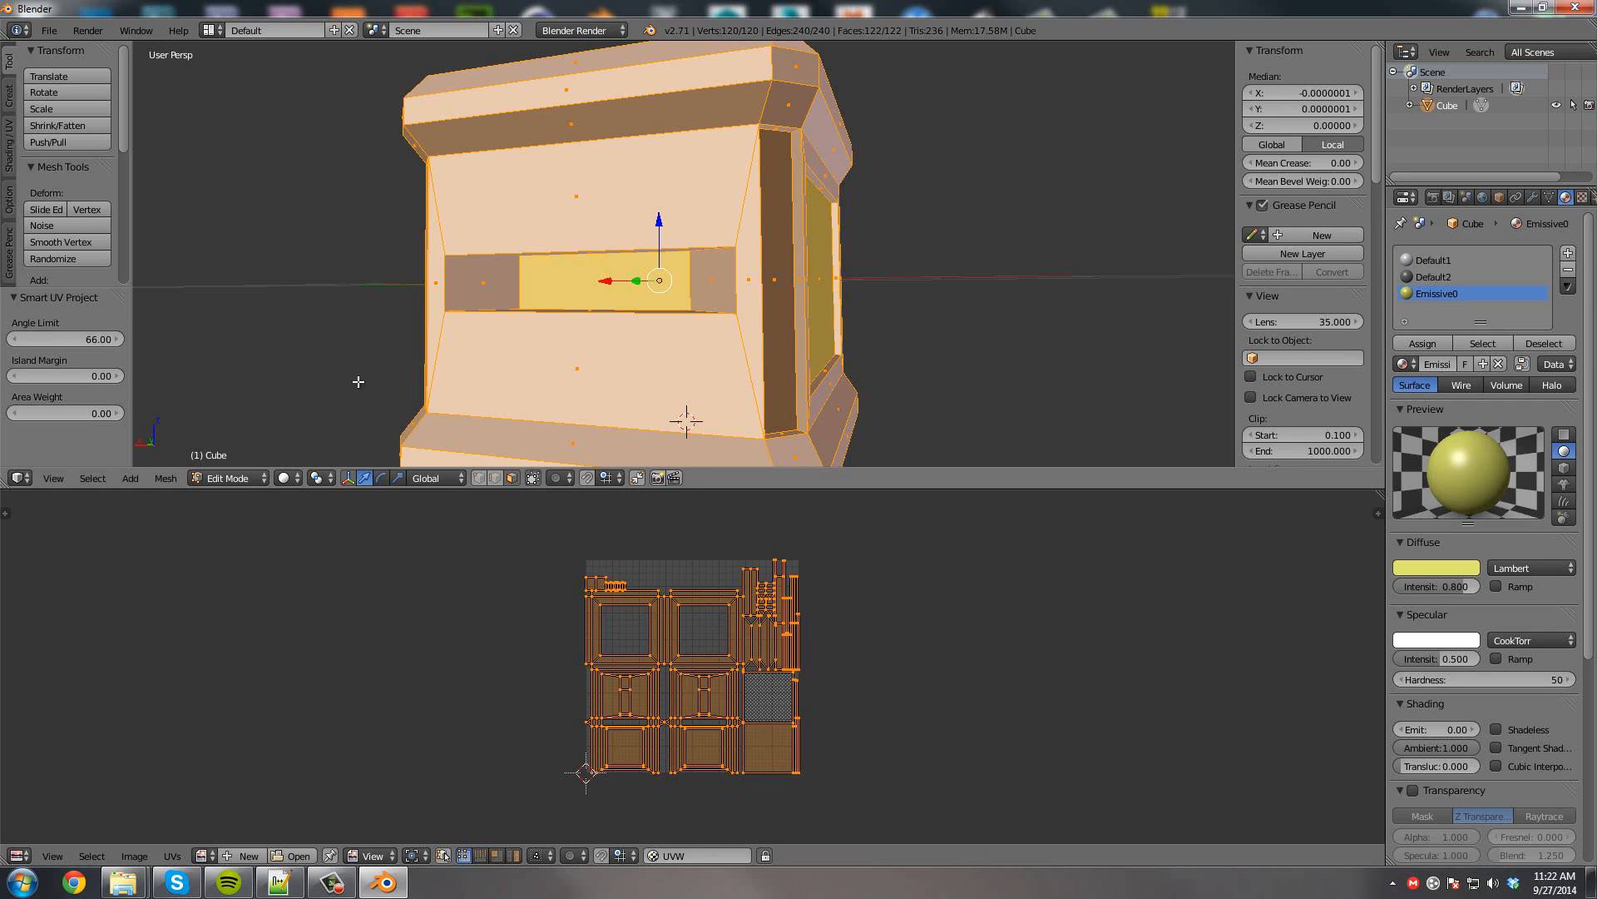
# Create a 1024 x 1024 px image called UV with the UV Grid generated type and 32 bit Float enabled.
pyautogui.click(243, 856)
pyautogui.click(288, 700)
pyautogui.press('BackSpace')
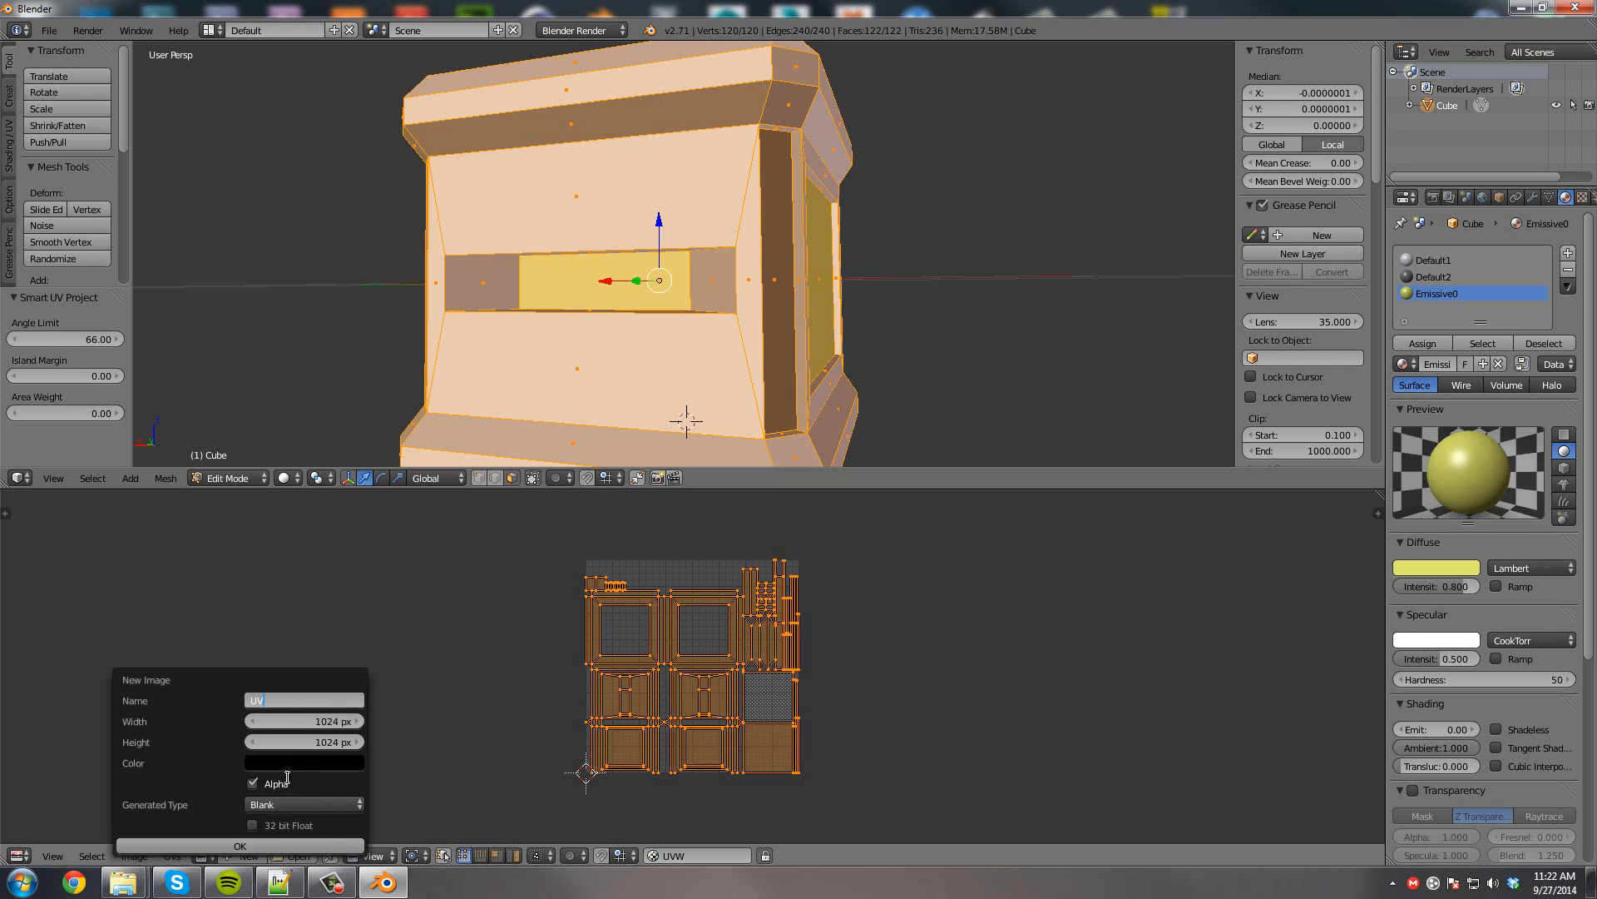
pyautogui.press('Return')
pyautogui.click(299, 802)
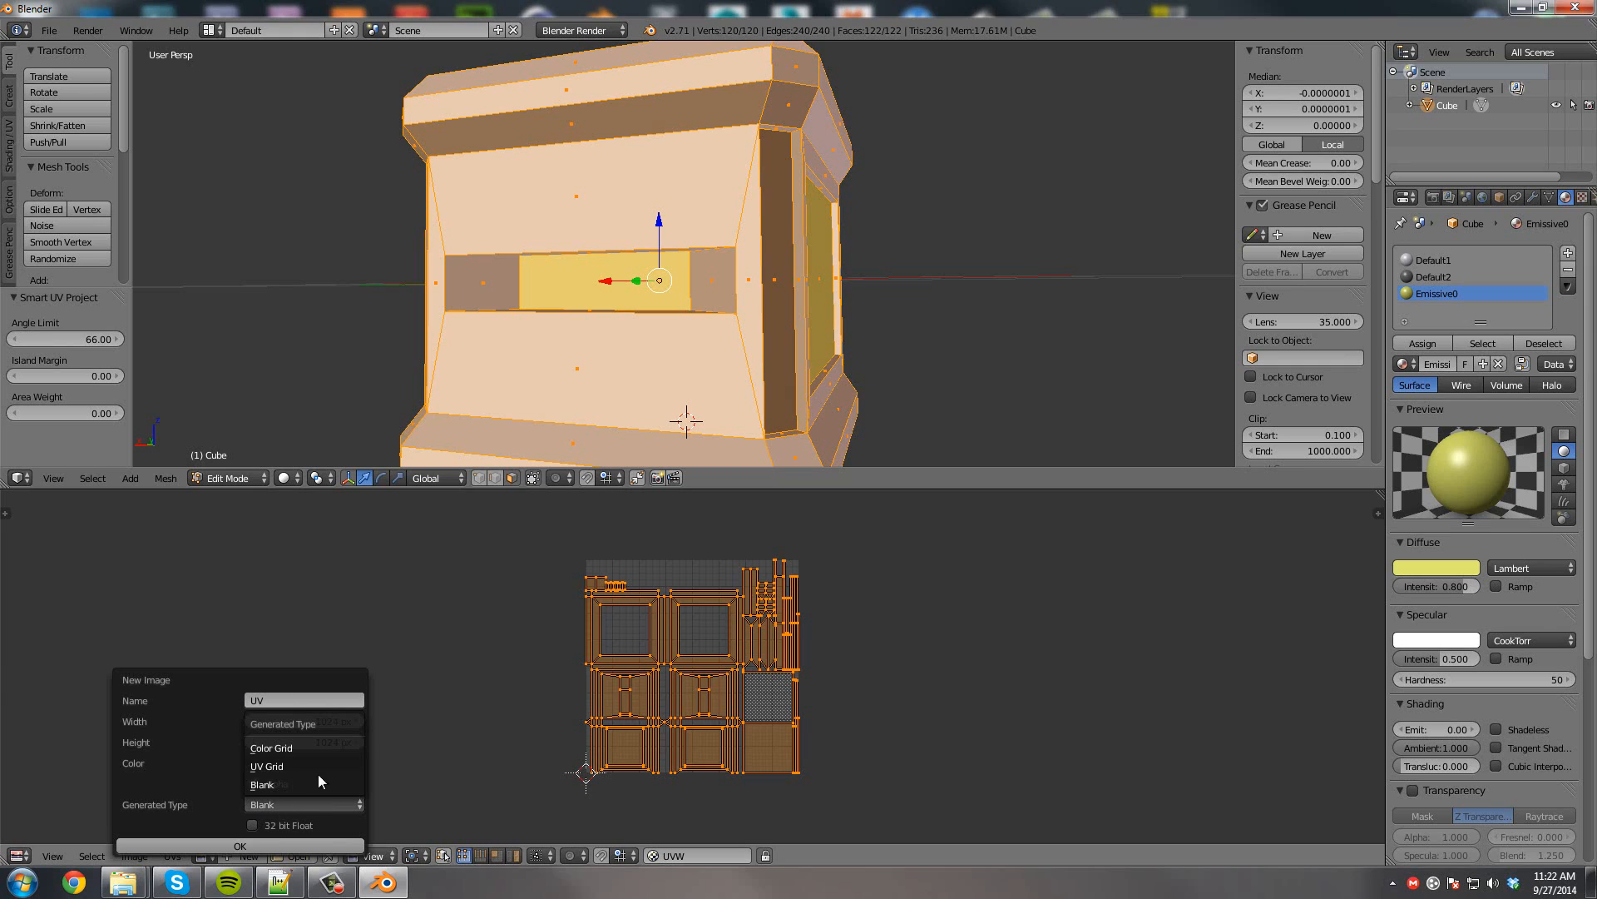
pyautogui.click(305, 761)
pyautogui.click(253, 824)
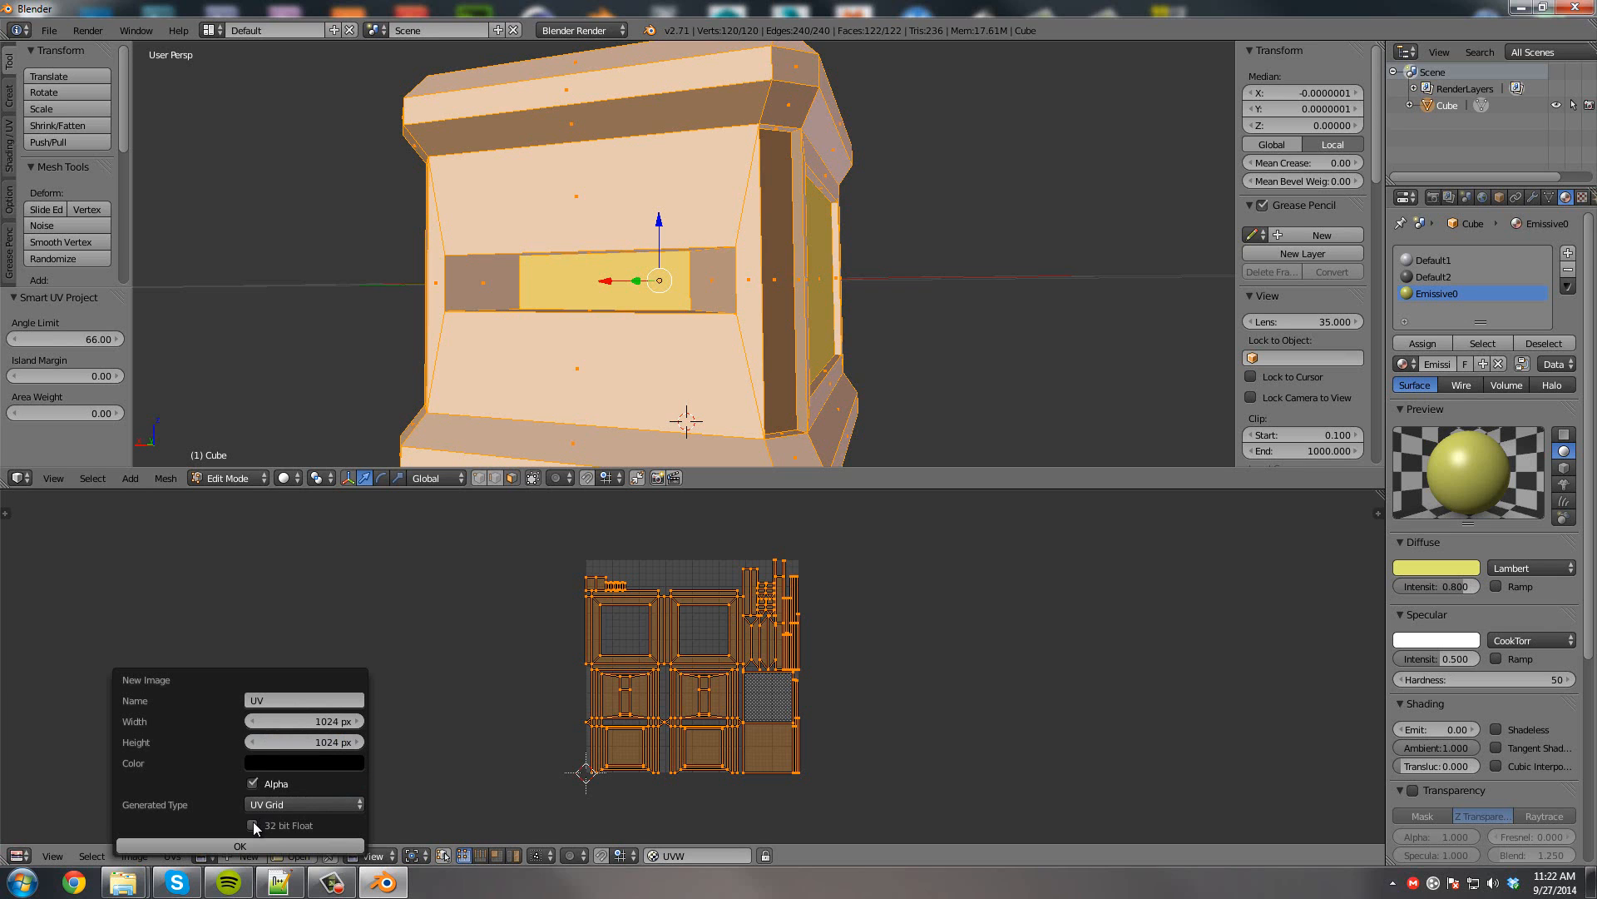
pyautogui.click(308, 843)
# Examine the unwrapped faces against the UV grid image, and shrink the UV editor to give the 3D view more room.
pyautogui.scroll(1, 626, 645)
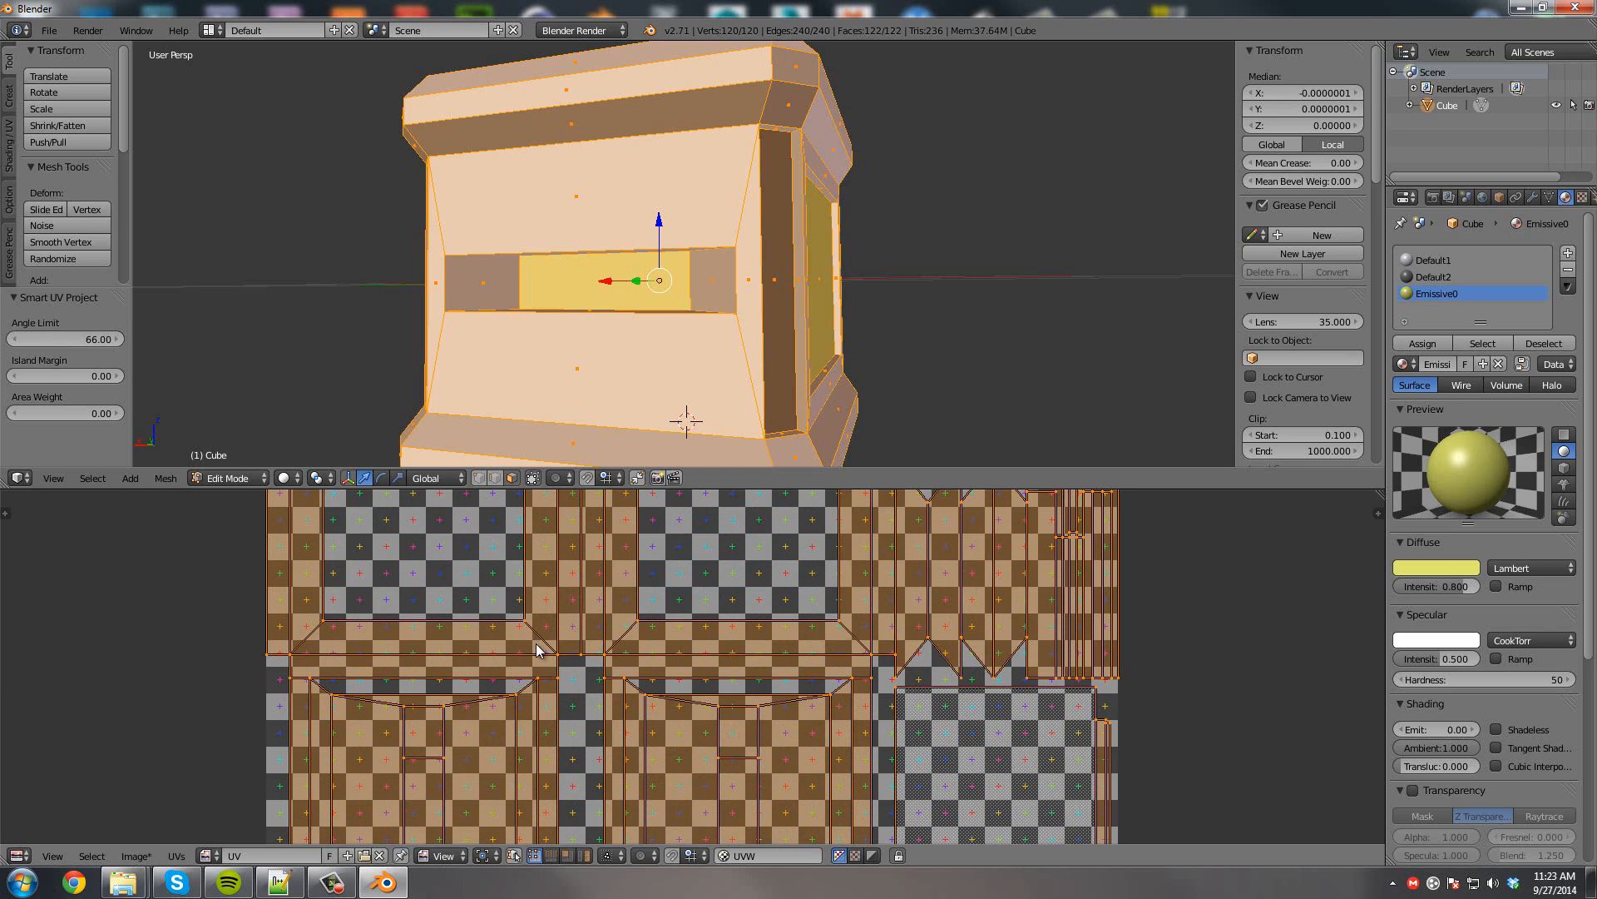
pyautogui.moveTo(767, 569); pyautogui.dragTo(777, 729, button='middle')
pyautogui.scroll(1, 777, 730)
pyautogui.scroll(2, 593, 646)
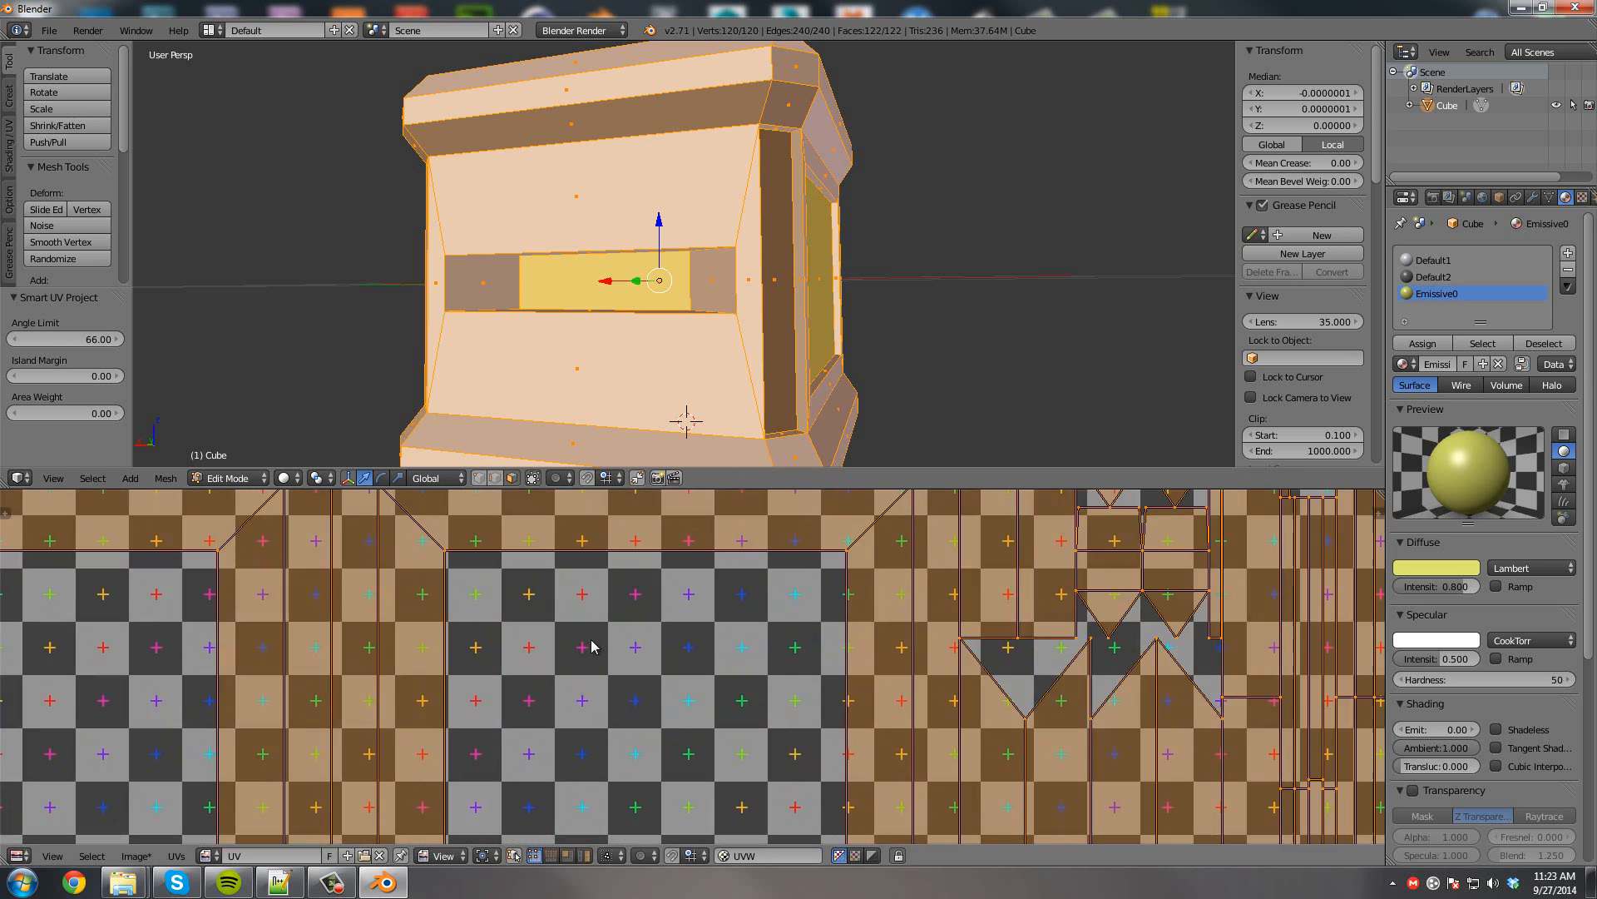
pyautogui.scroll(6, 593, 647)
pyautogui.scroll(-12, 591, 637)
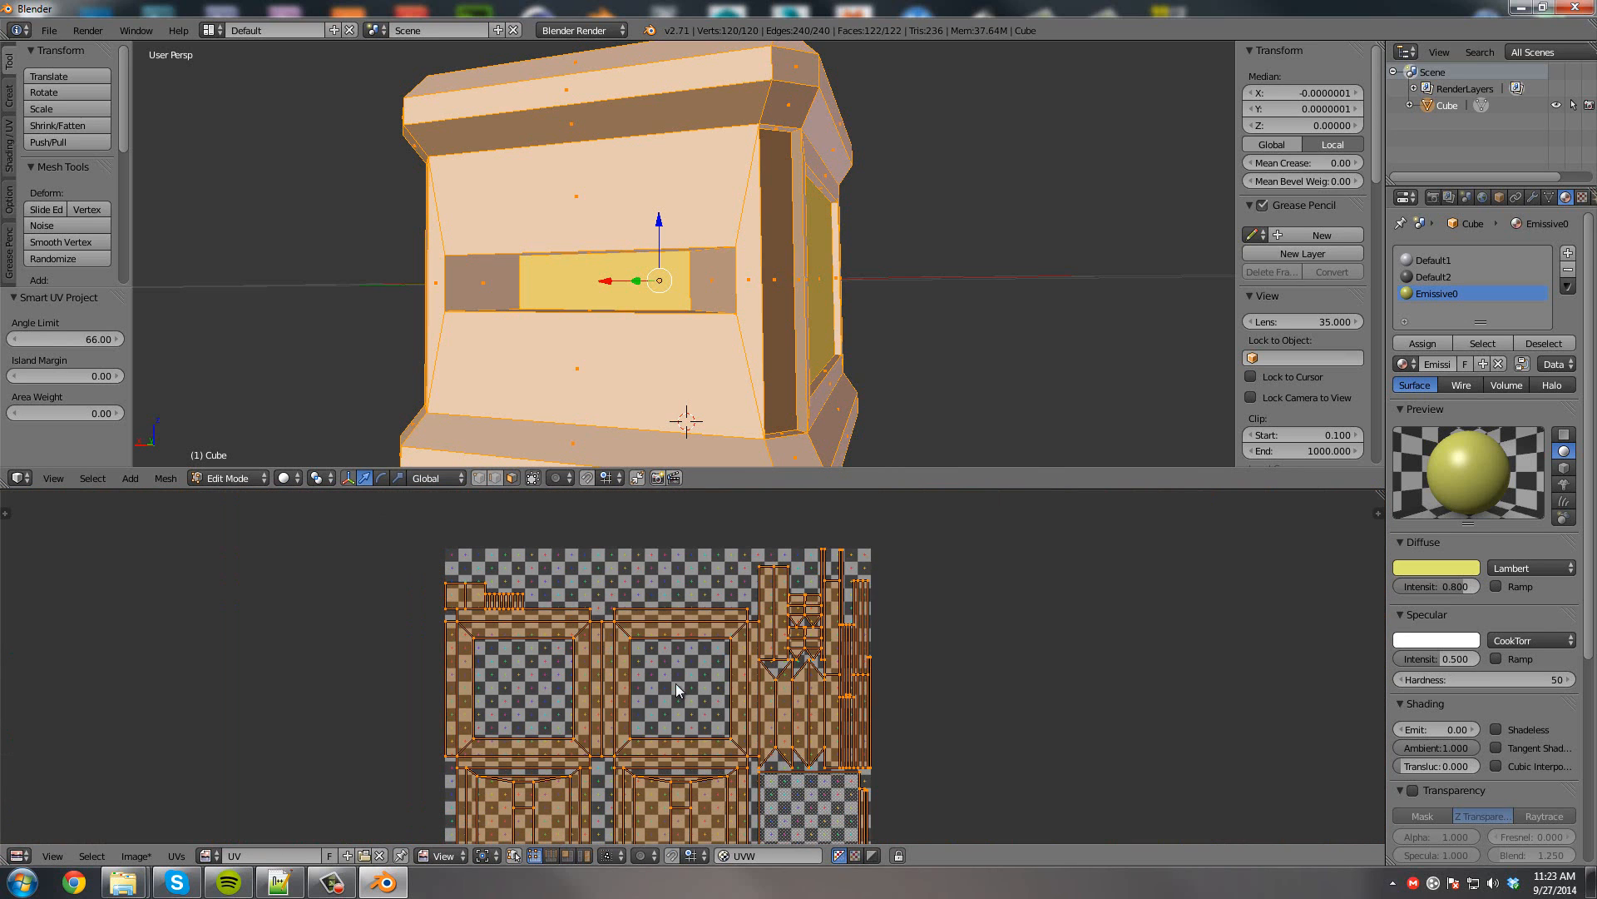
pyautogui.moveTo(671, 702); pyautogui.dragTo(664, 616, button='middle')
pyautogui.scroll(-2, 676, 573)
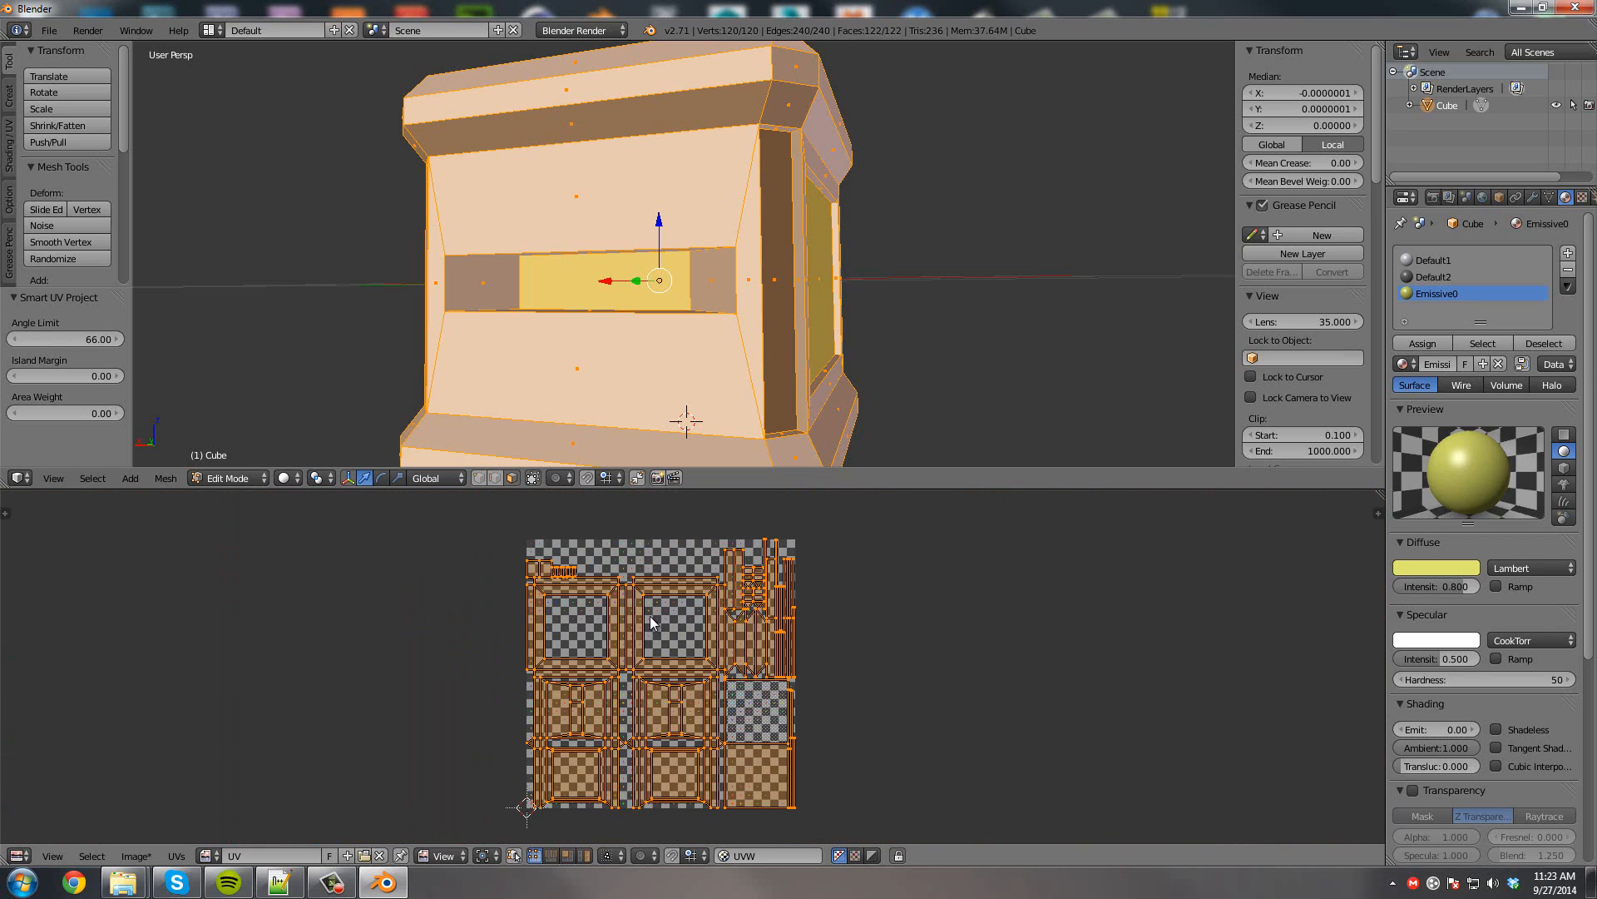
pyautogui.moveTo(681, 489); pyautogui.dragTo(676, 665)
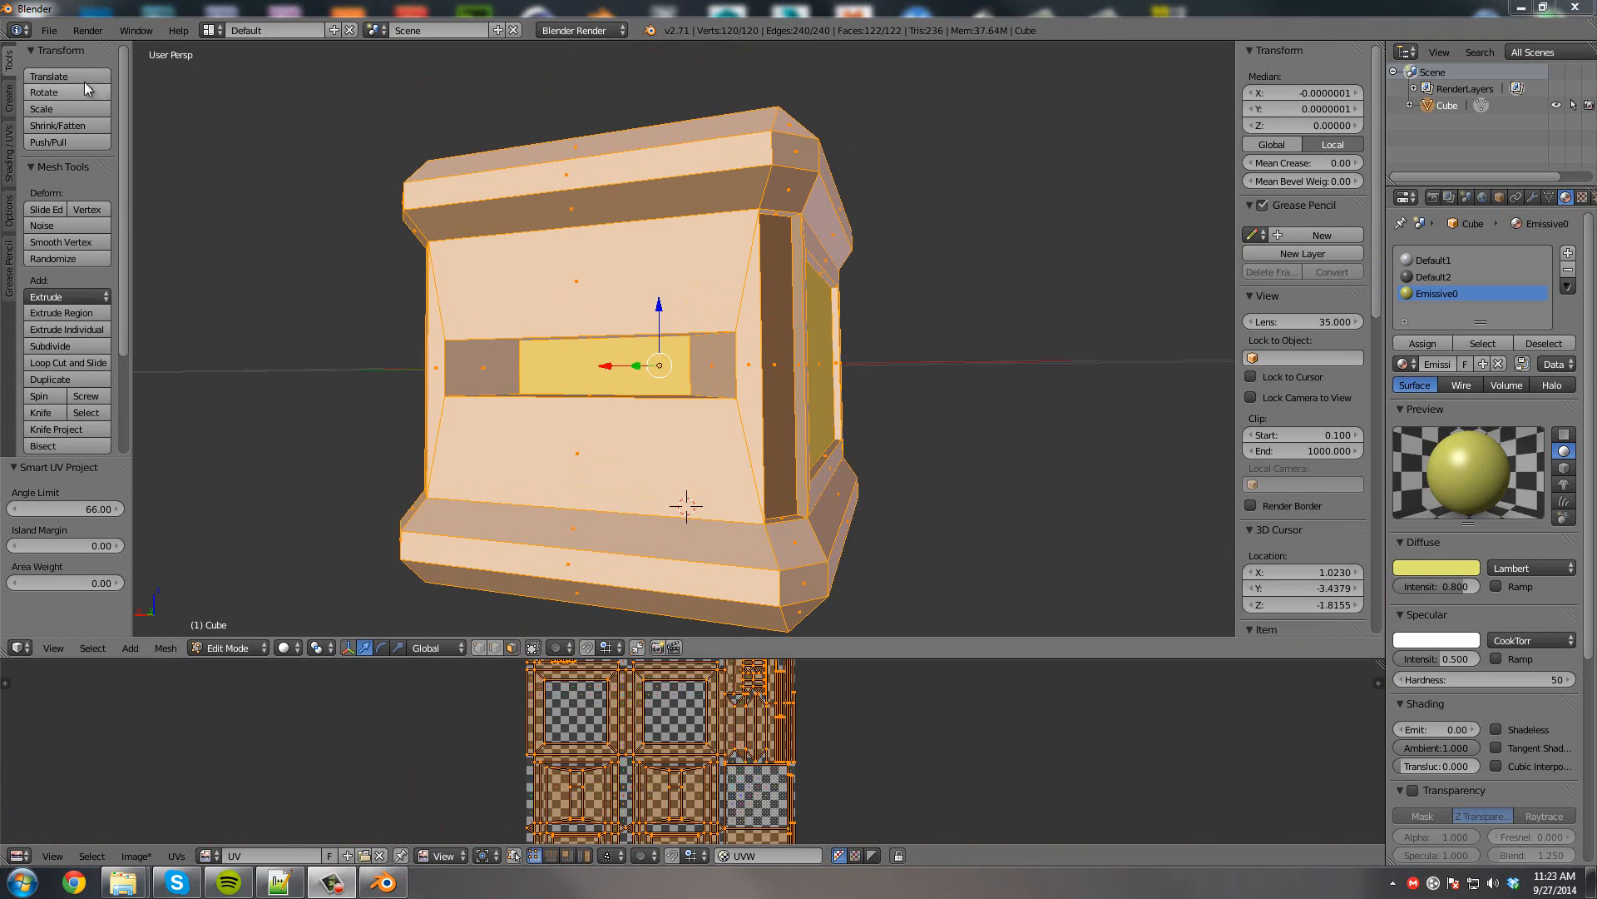
# Start an Autodesk FBX export of the model with the file name JP_Pillar.fbx.
pyautogui.click(49, 30)
pyautogui.moveTo(112, 331)
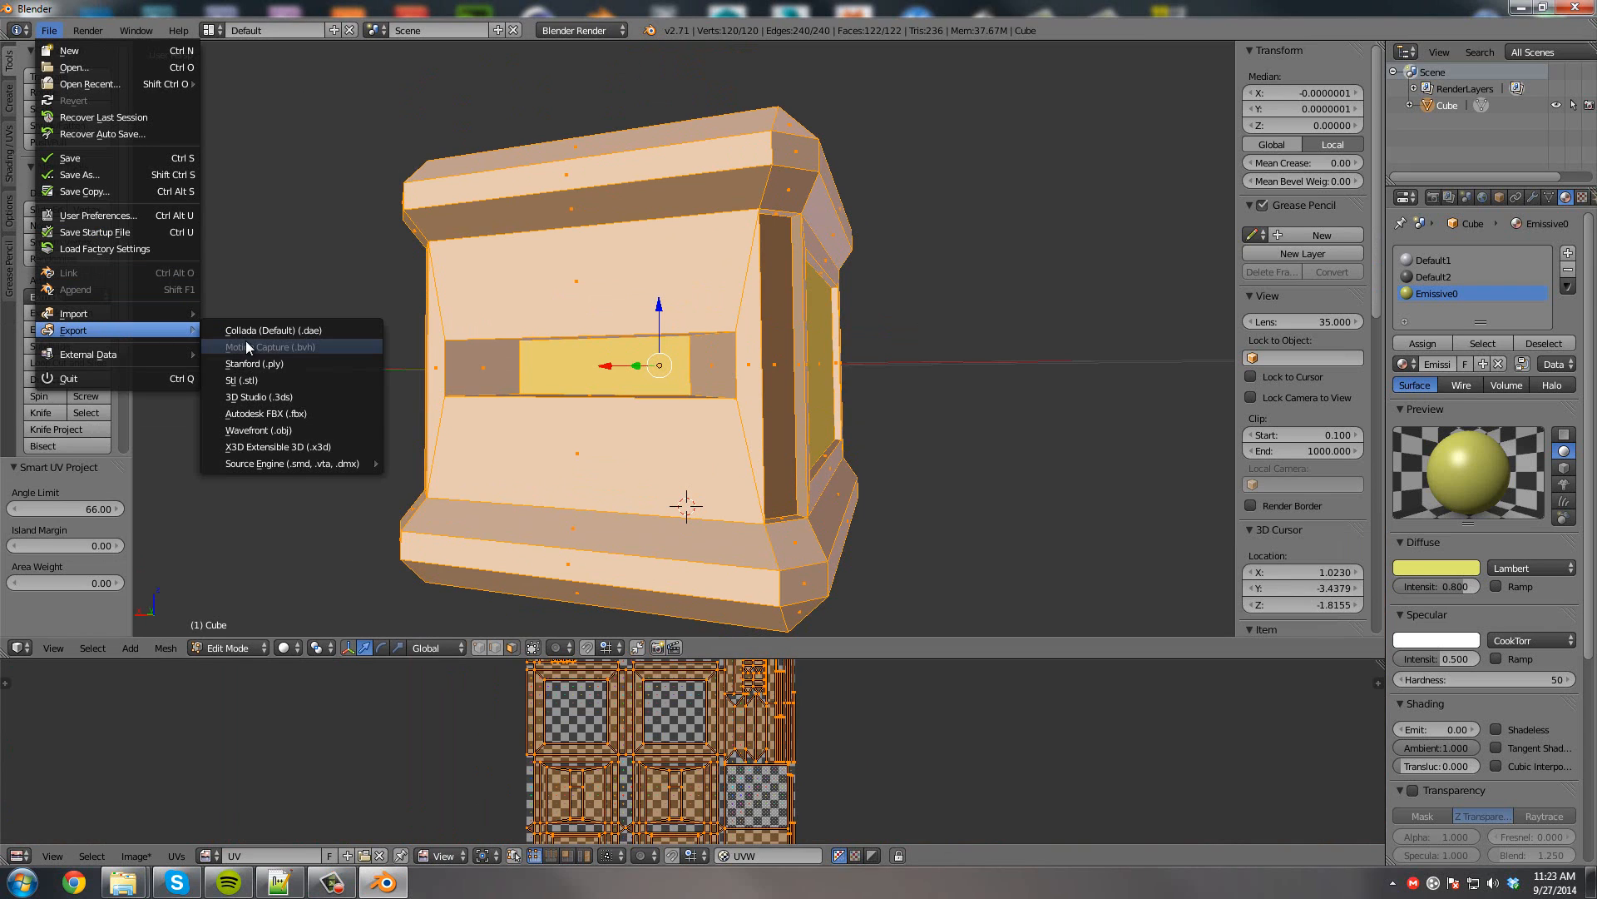
pyautogui.click(263, 414)
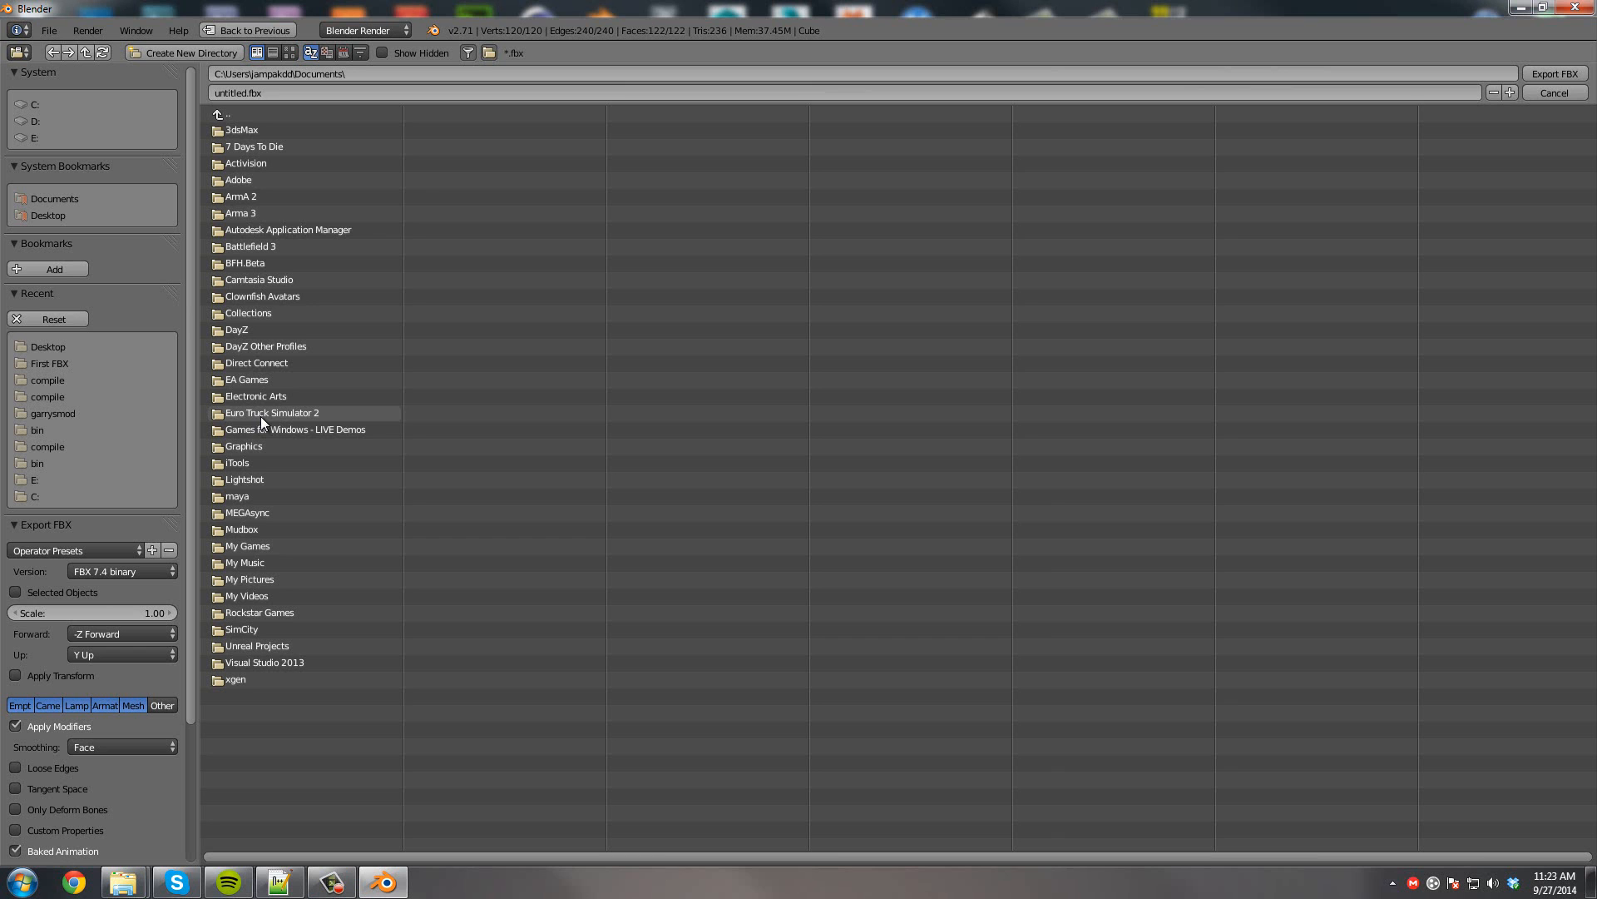
pyautogui.click(275, 93)
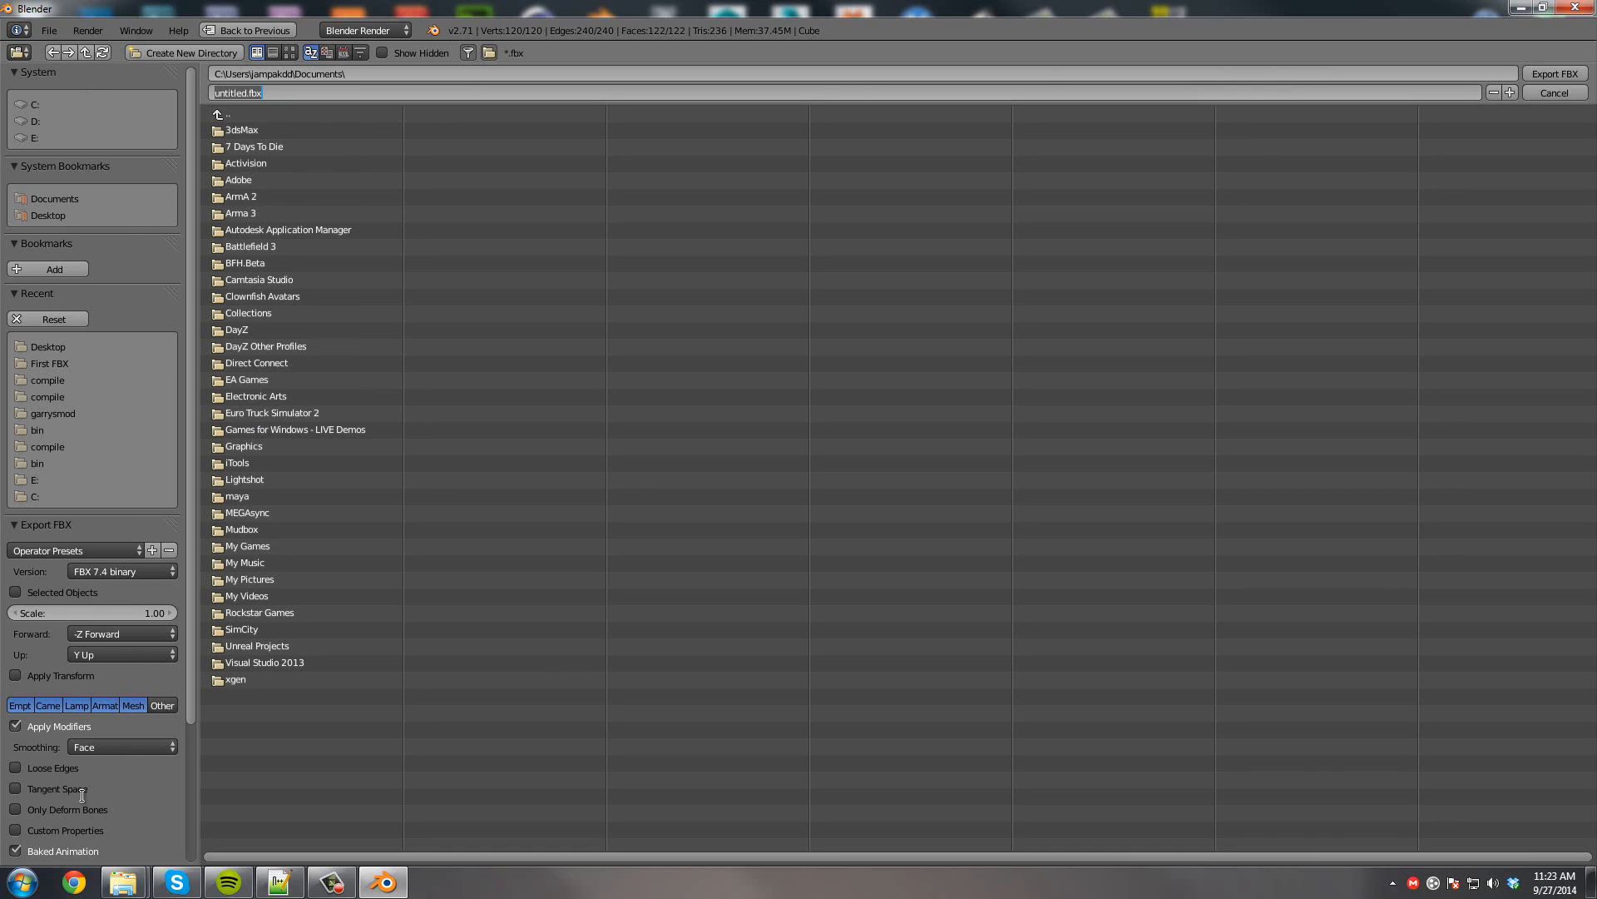
pyautogui.press('BackSpace')
# Configure the export as FBX 6.1 ASCII for selected objects only, with the forward axis at -Y Forward.
pyautogui.click(131, 569)
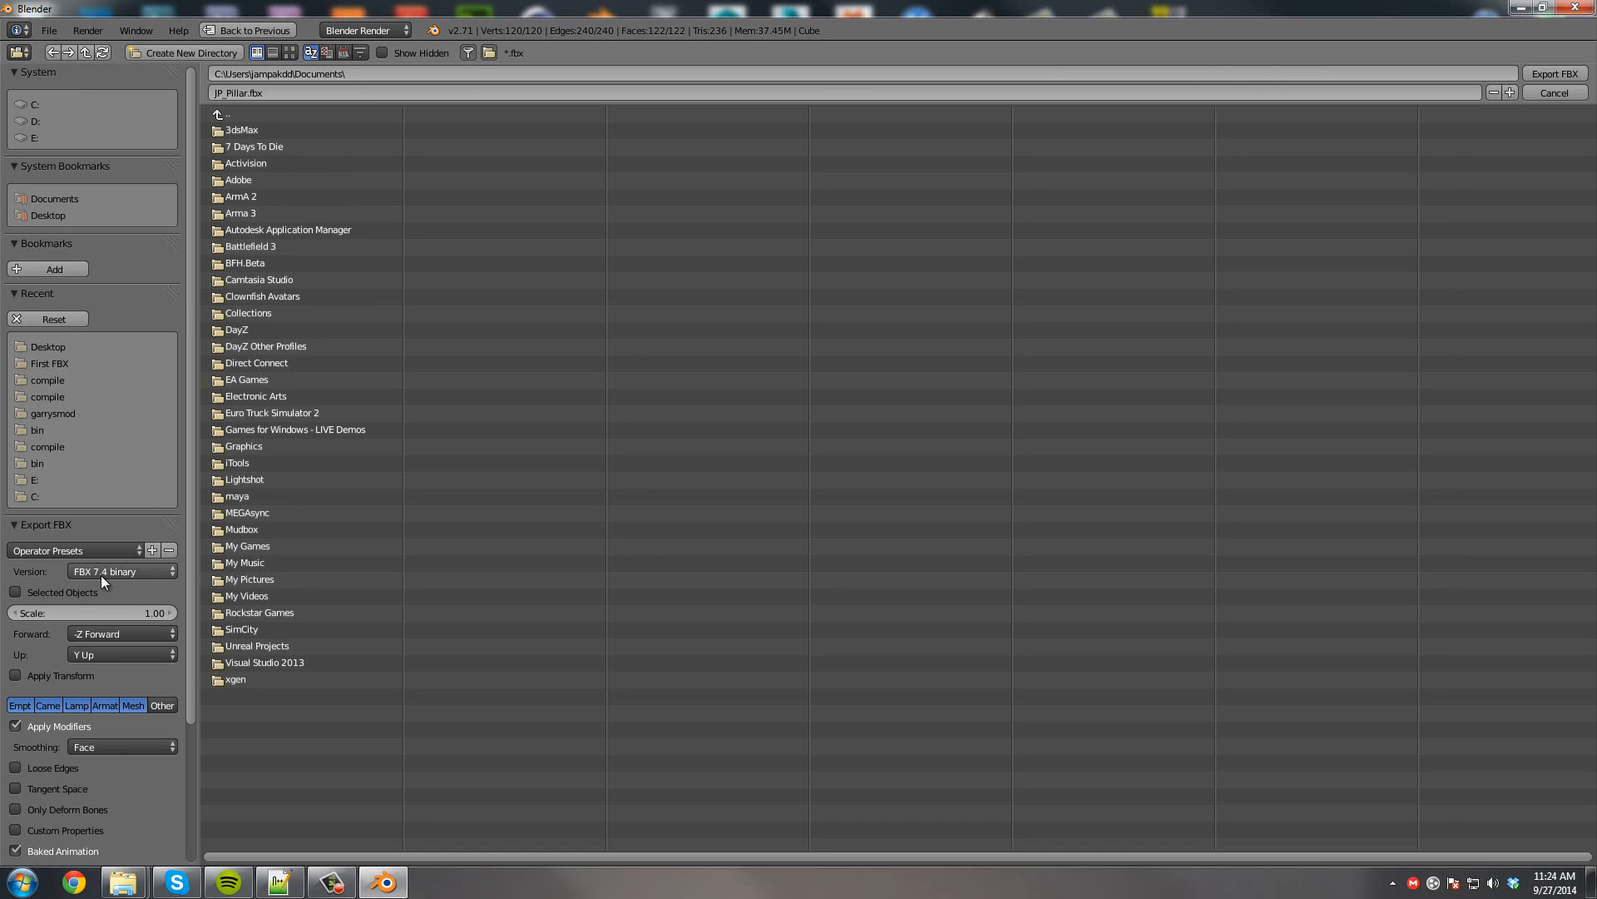
pyautogui.click(116, 575)
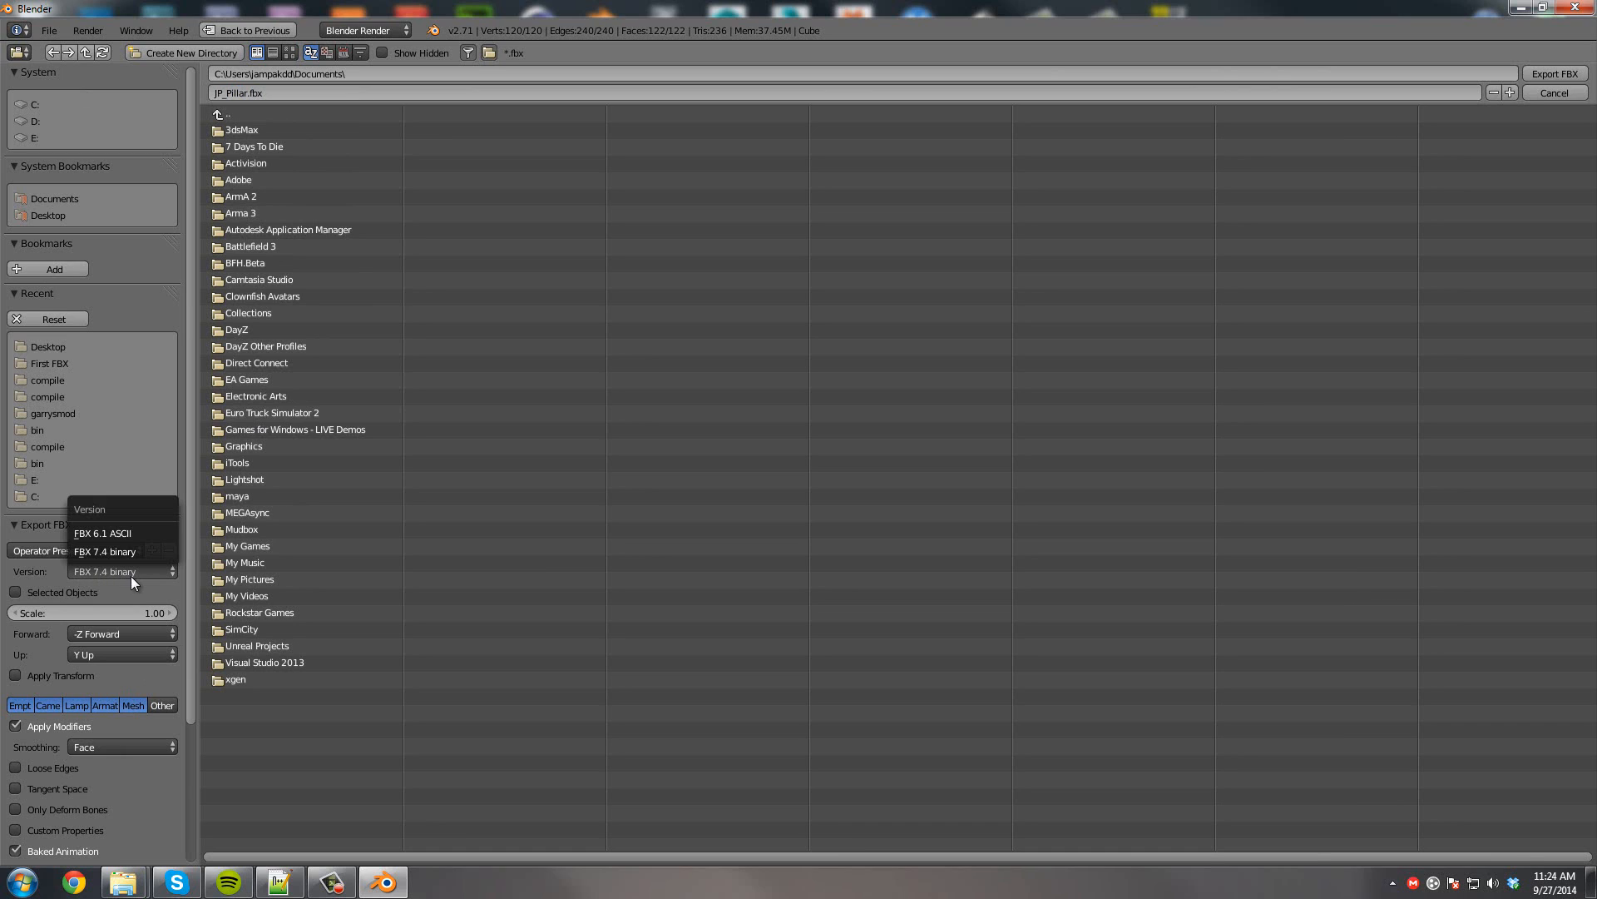
pyautogui.click(141, 534)
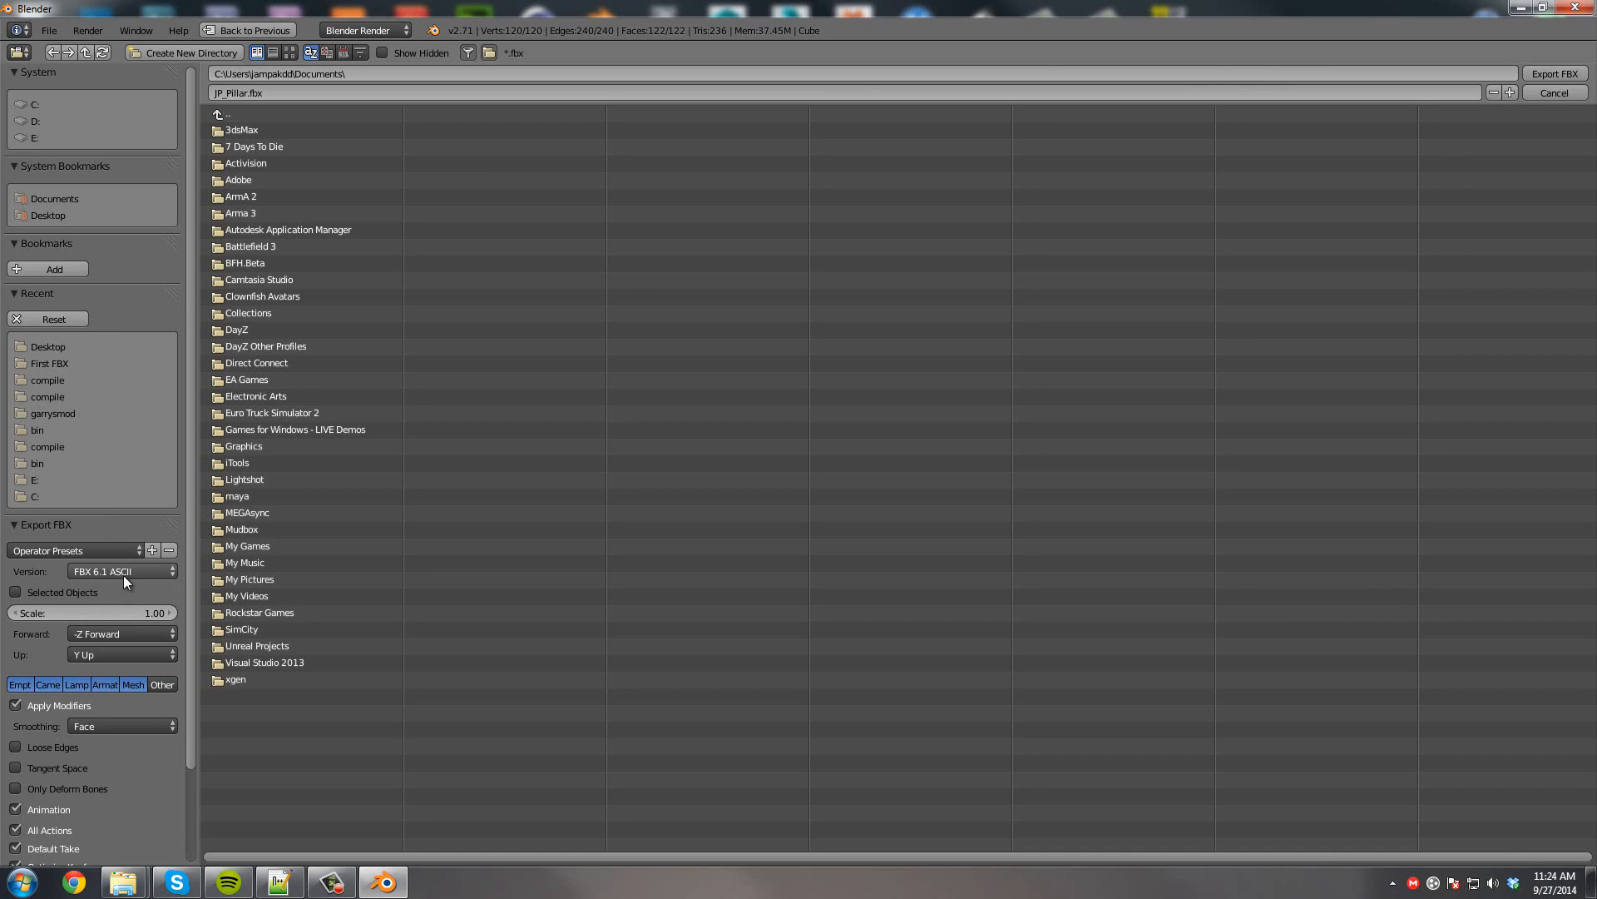
pyautogui.click(16, 592)
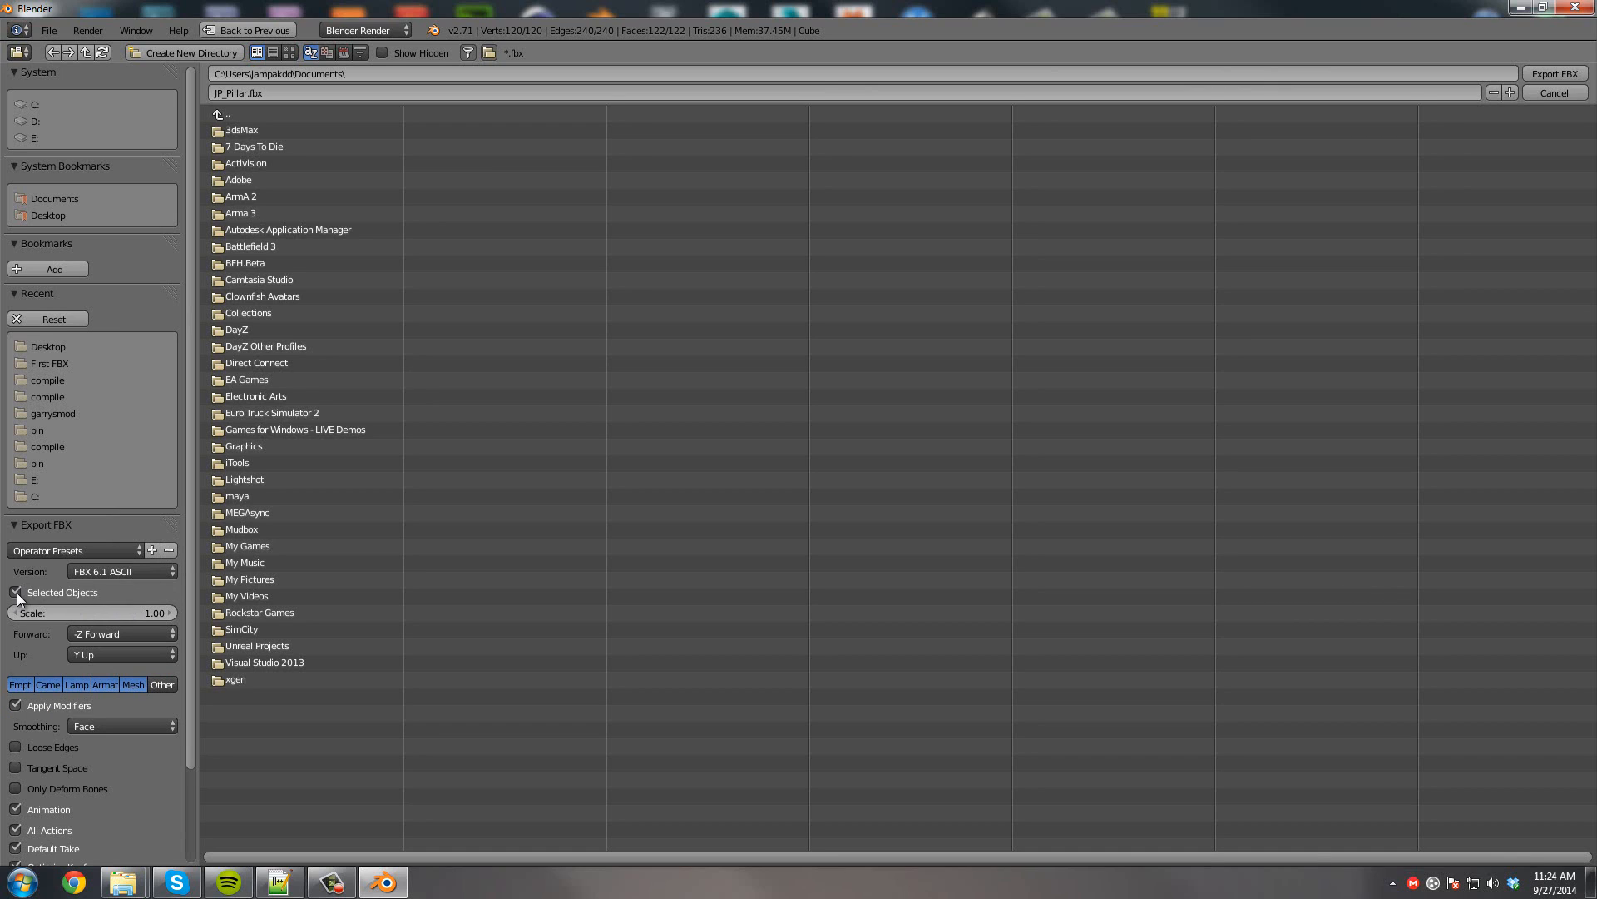
pyautogui.click(123, 629)
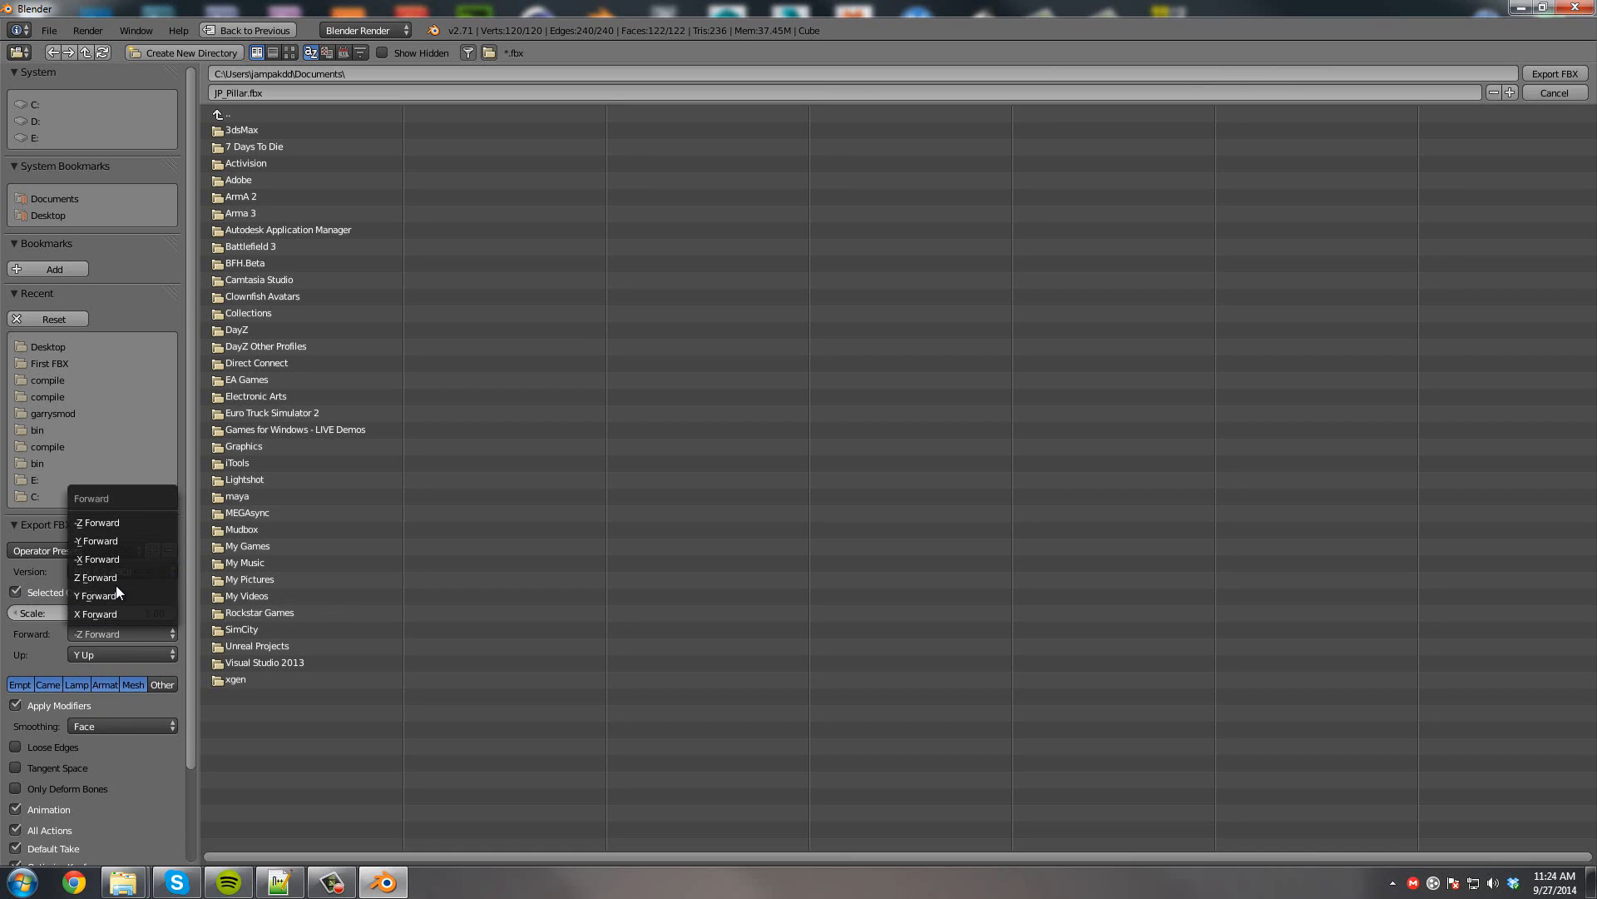
pyautogui.click(122, 541)
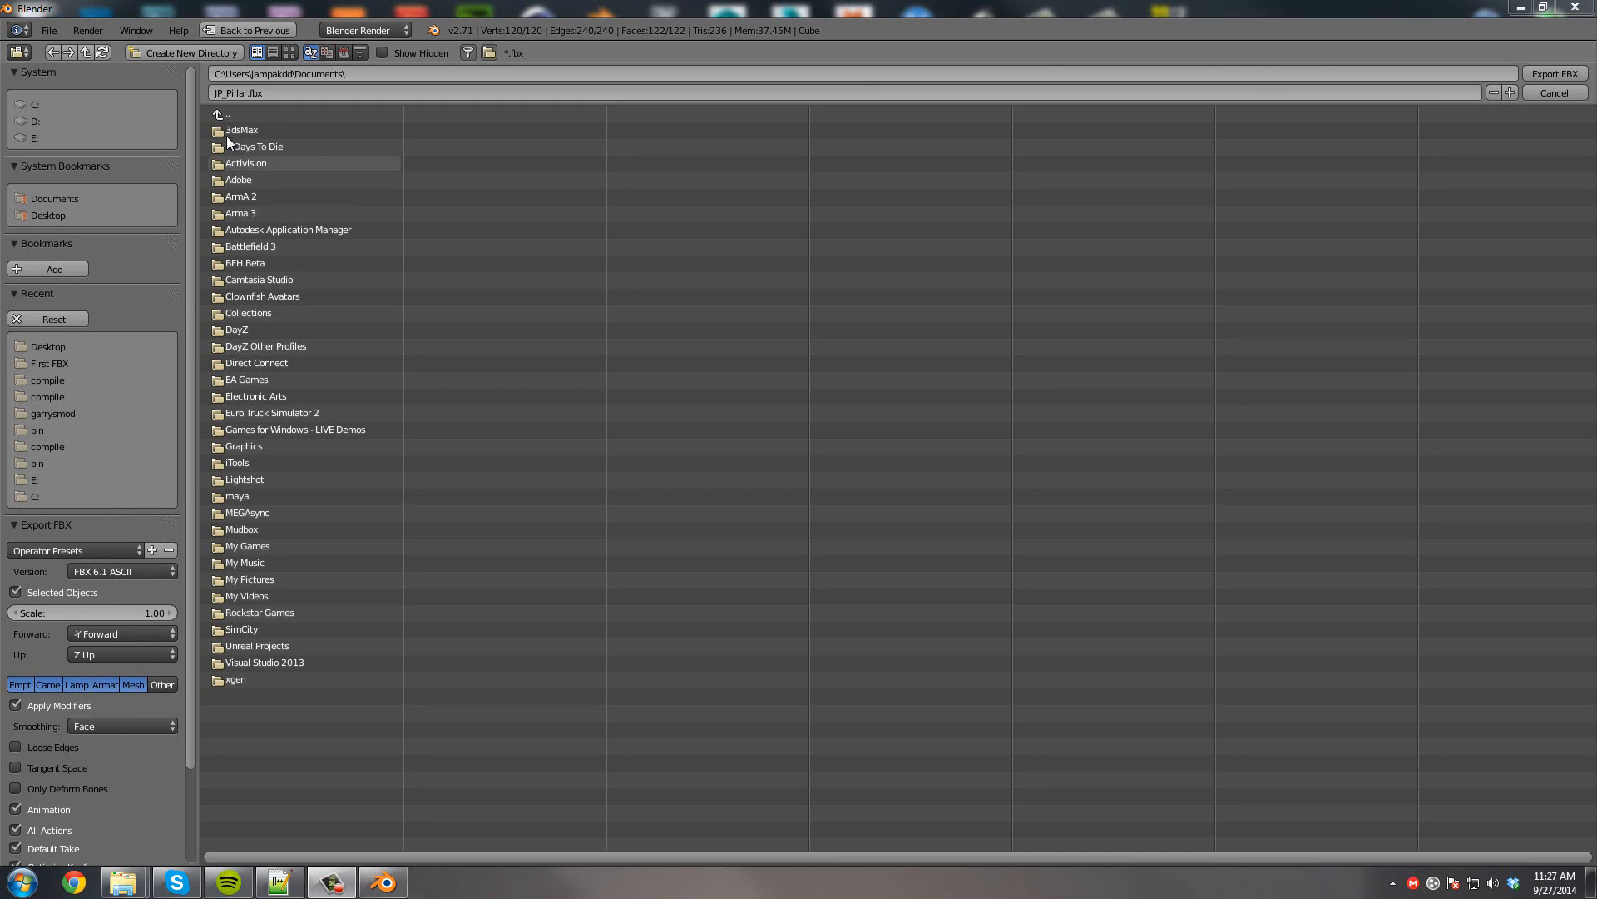
# Limit the exported object types to Empty and Mesh, and turn off Animation.
pyautogui.click(125, 684)
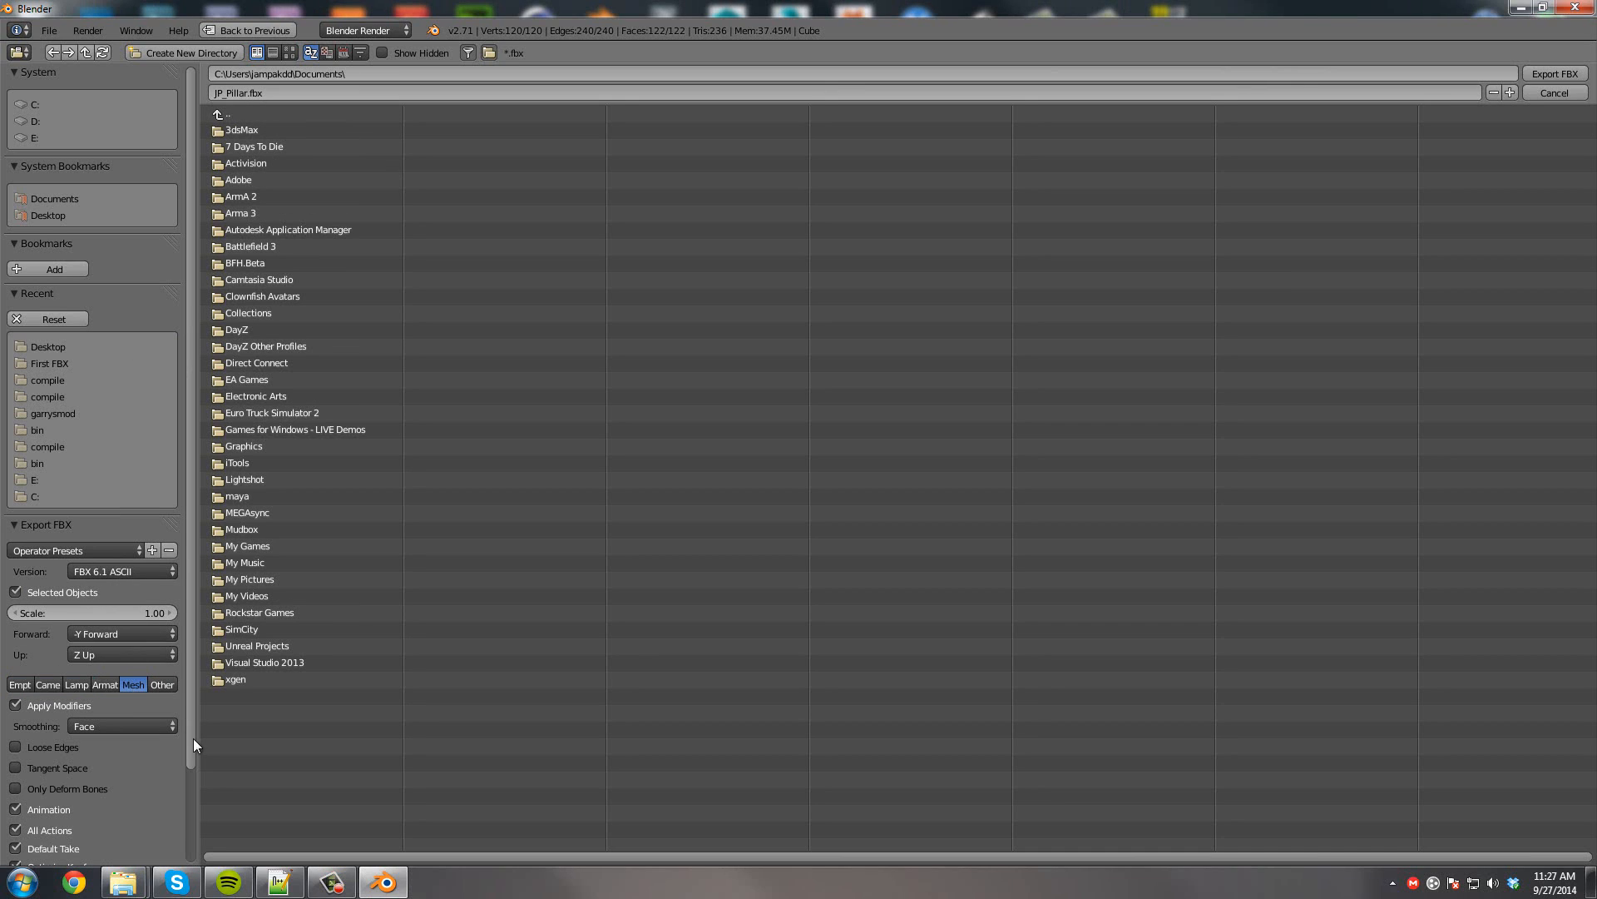
pyautogui.keyDown('shift'); pyautogui.click(17, 685); pyautogui.keyUp('shift')
pyautogui.click(15, 810)
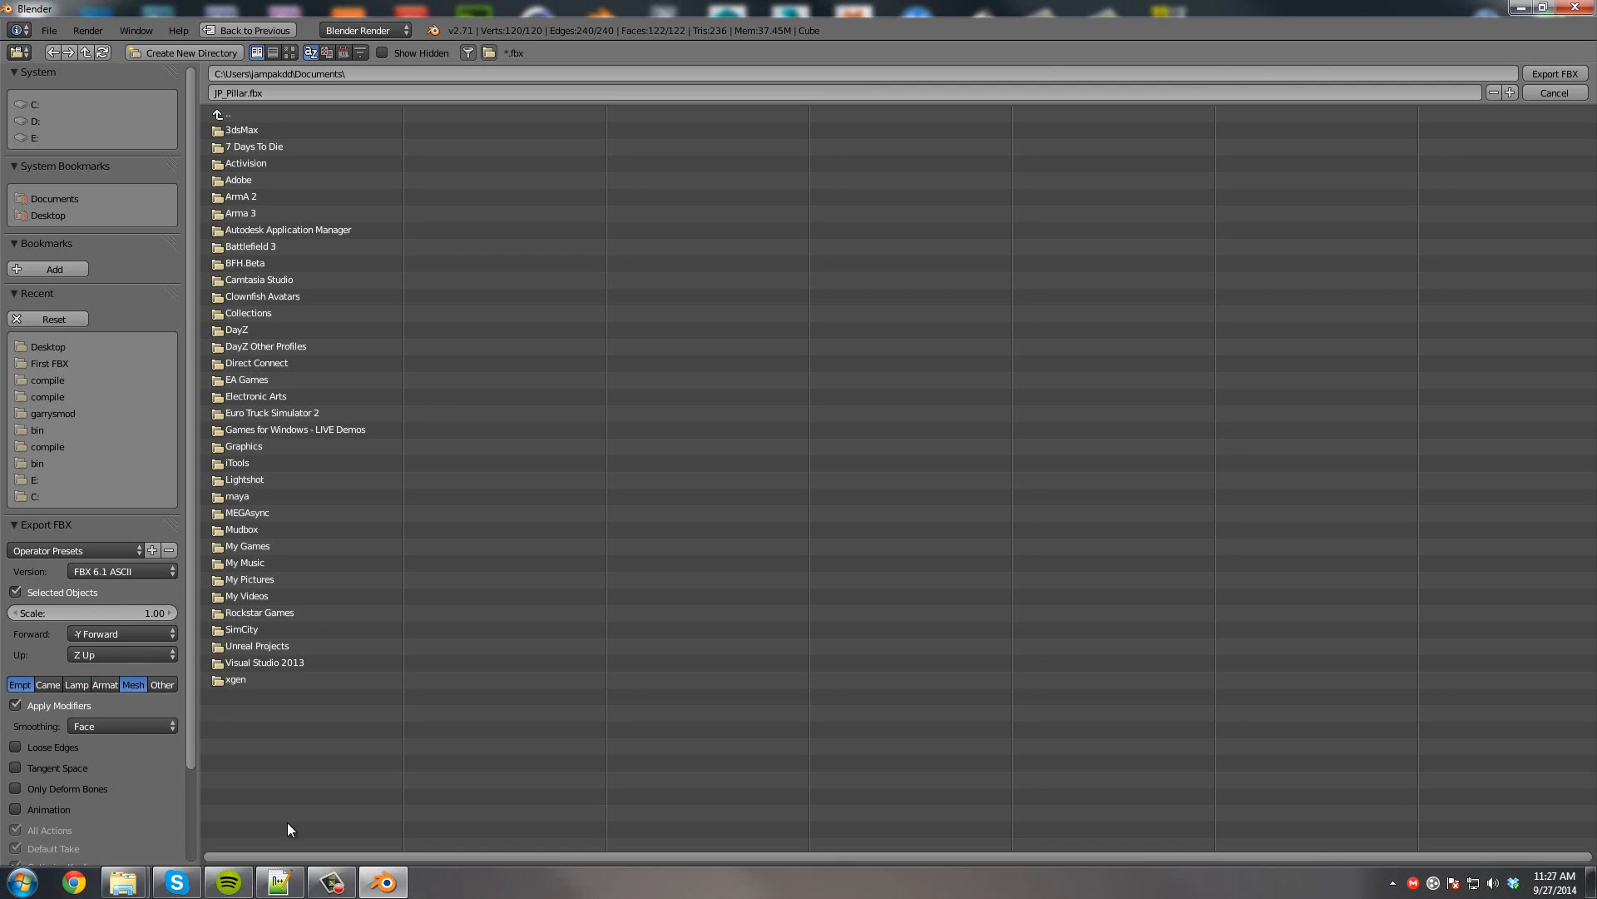
# Try to set the export's up axis to Y Up.
pyautogui.click(102, 636)
pyautogui.click(144, 626)
pyautogui.click(116, 655)
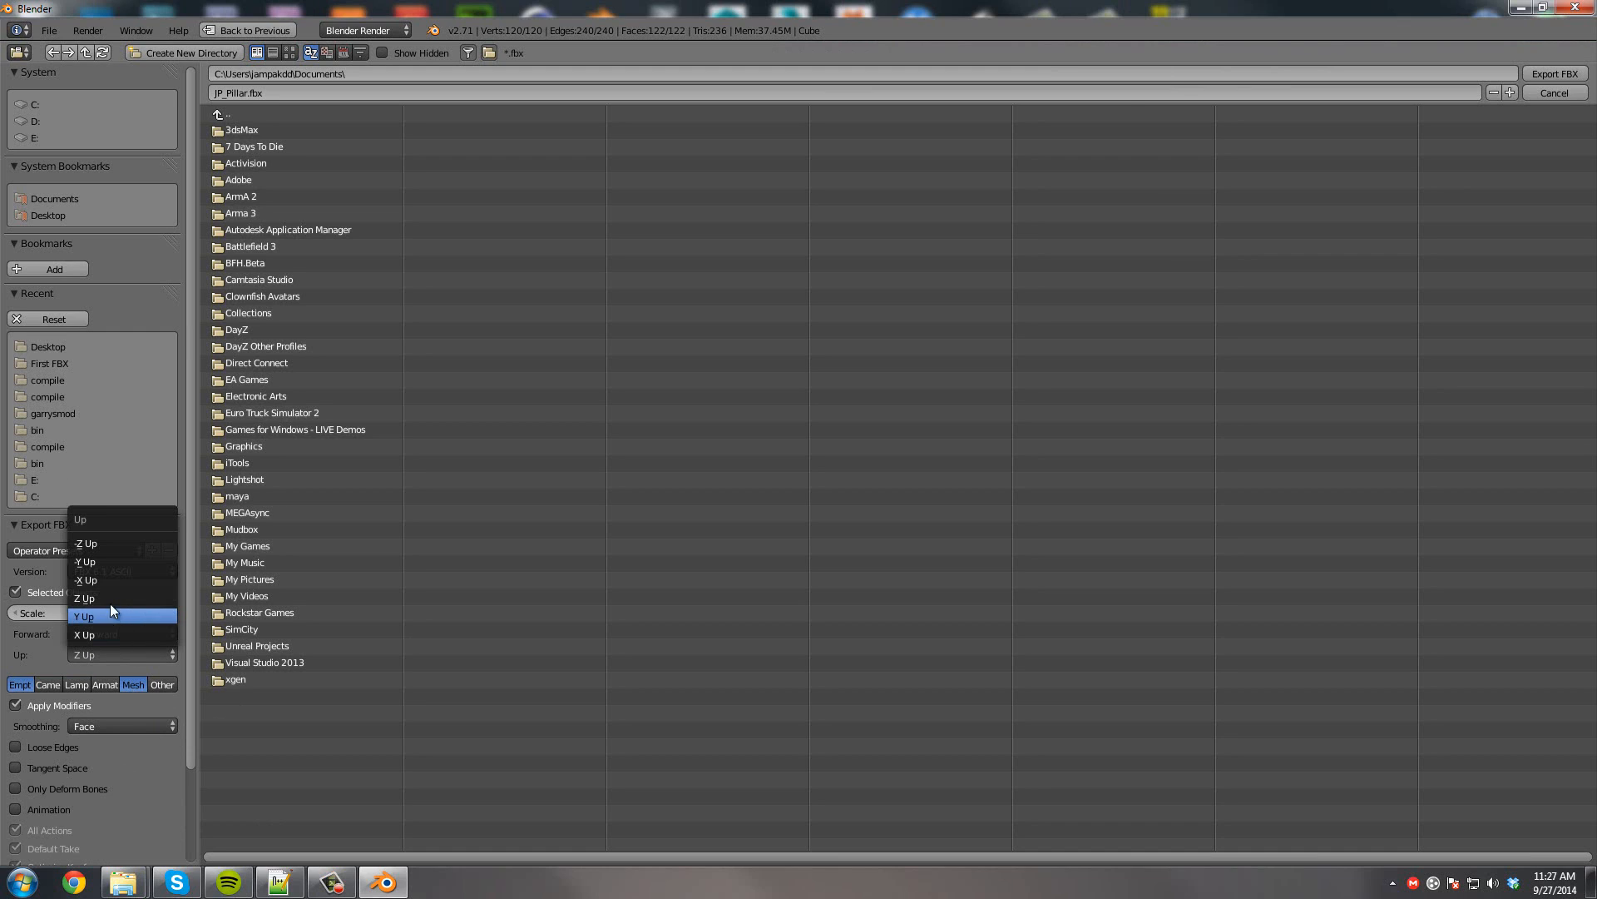
pyautogui.click(110, 619)
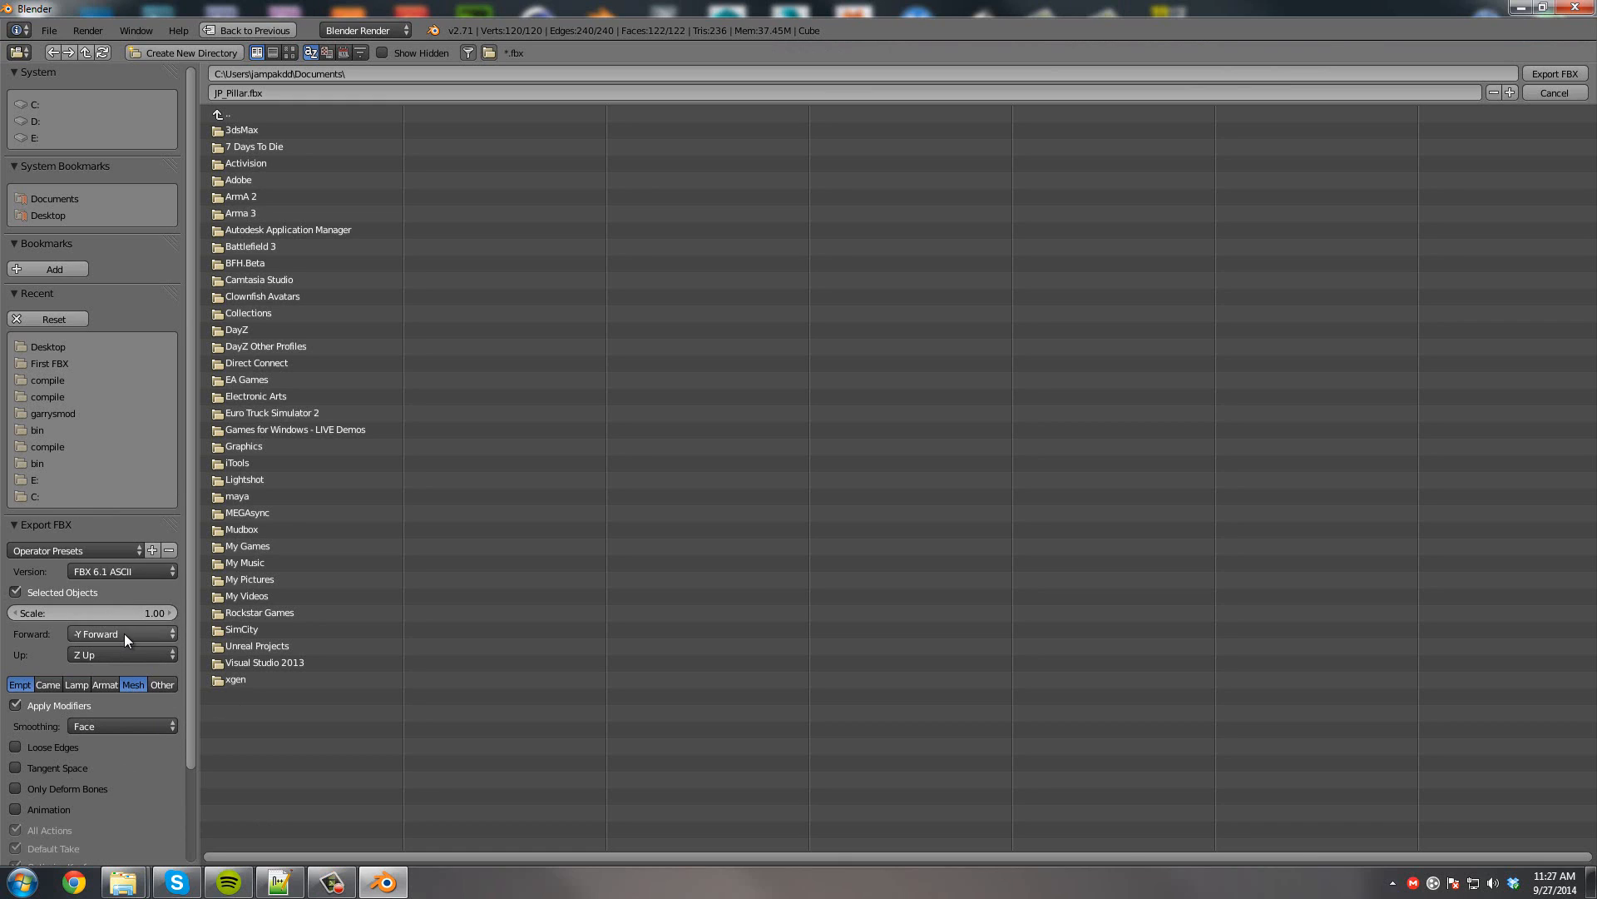
# Set the export's forward axis to X Forward after trying -X Forward.
pyautogui.click(123, 632)
pyautogui.click(105, 556)
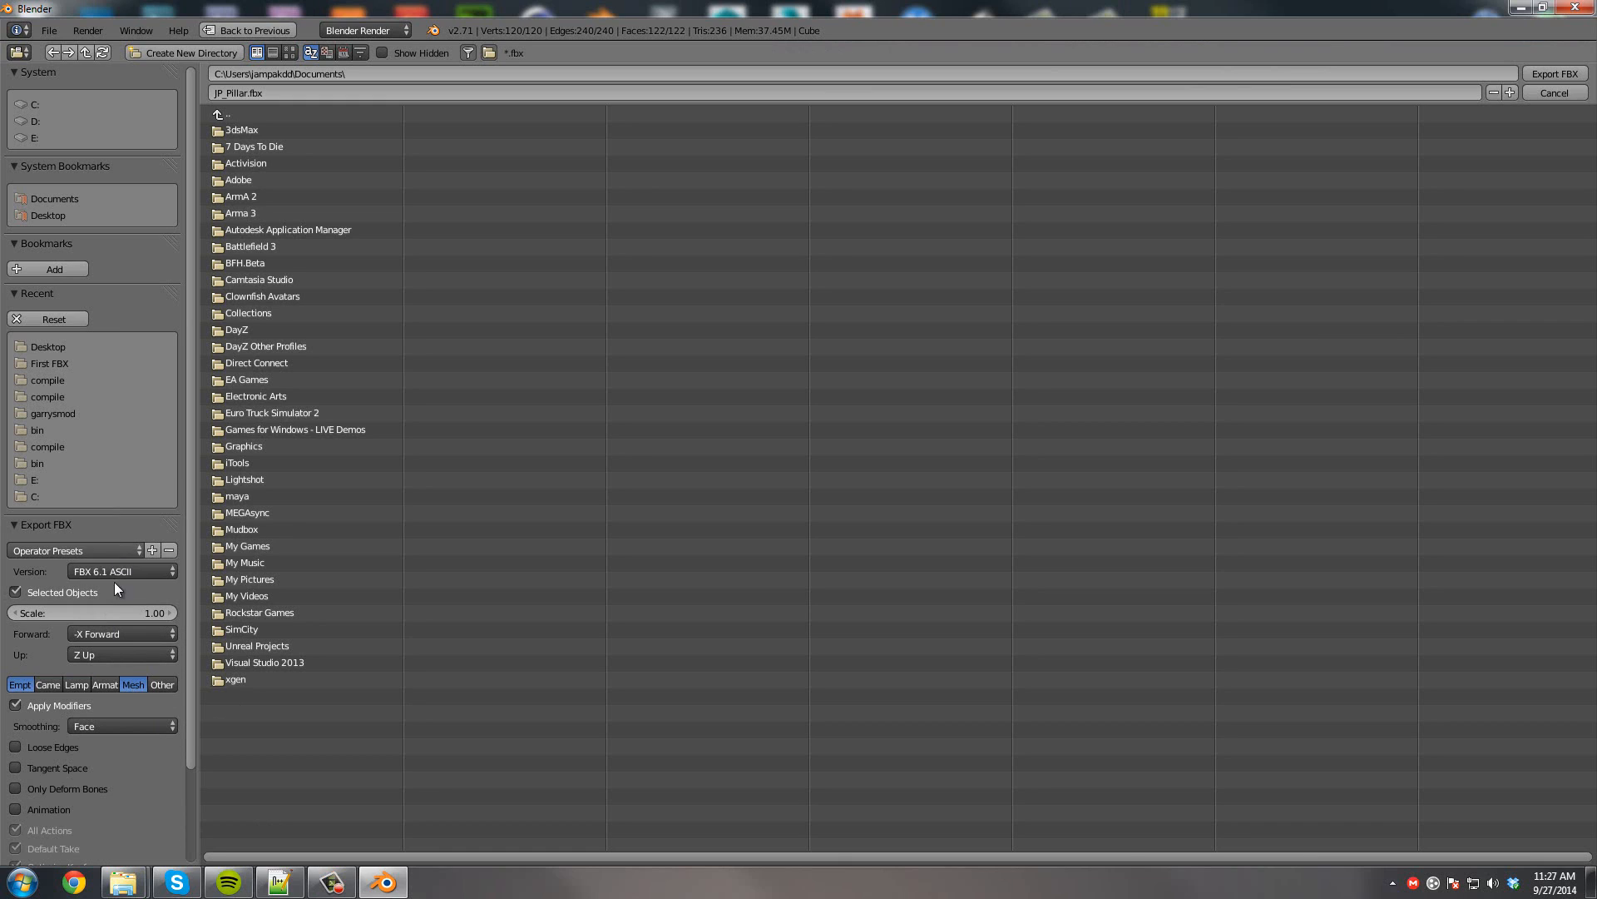
pyautogui.click(113, 628)
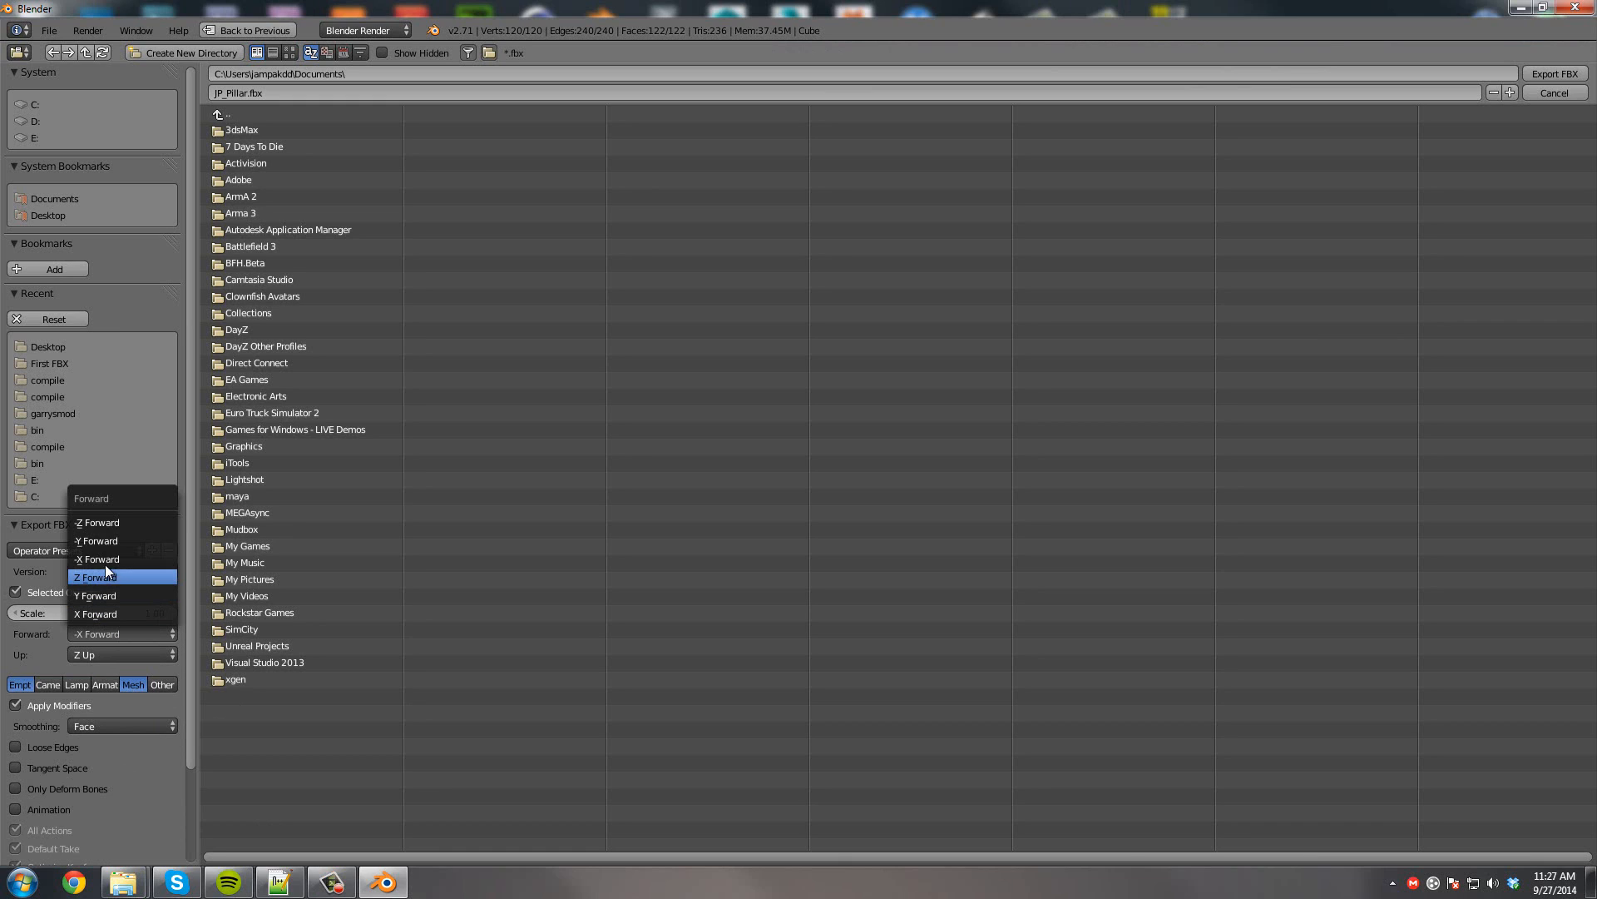
pyautogui.click(118, 612)
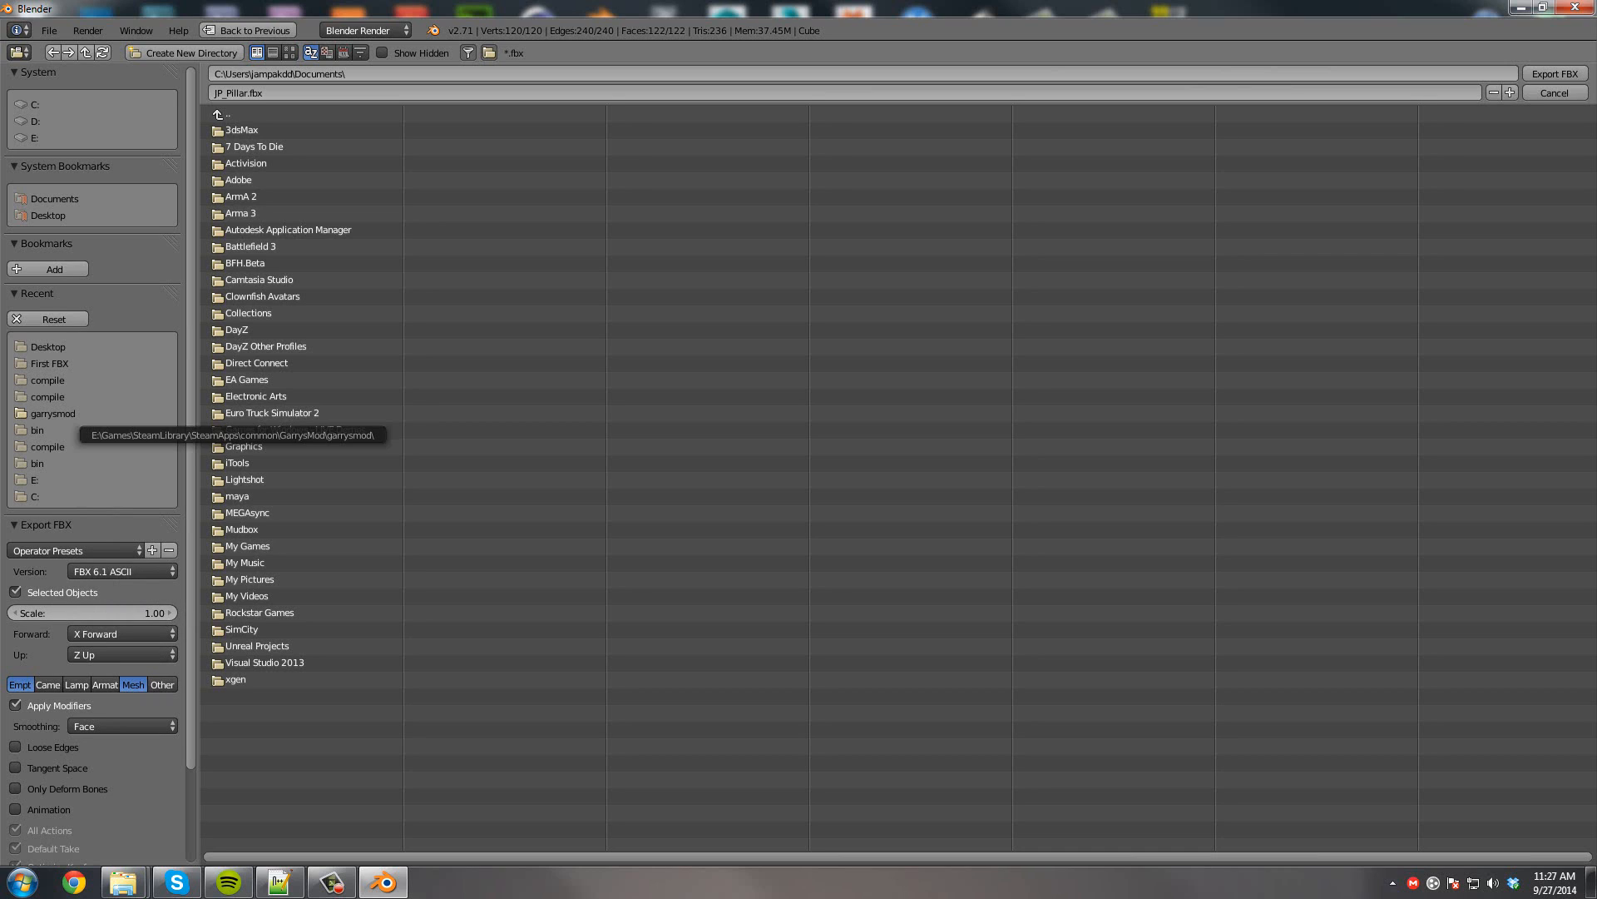
pyautogui.scroll(-2, 99, 734)
pyautogui.scroll(-1, 98, 734)
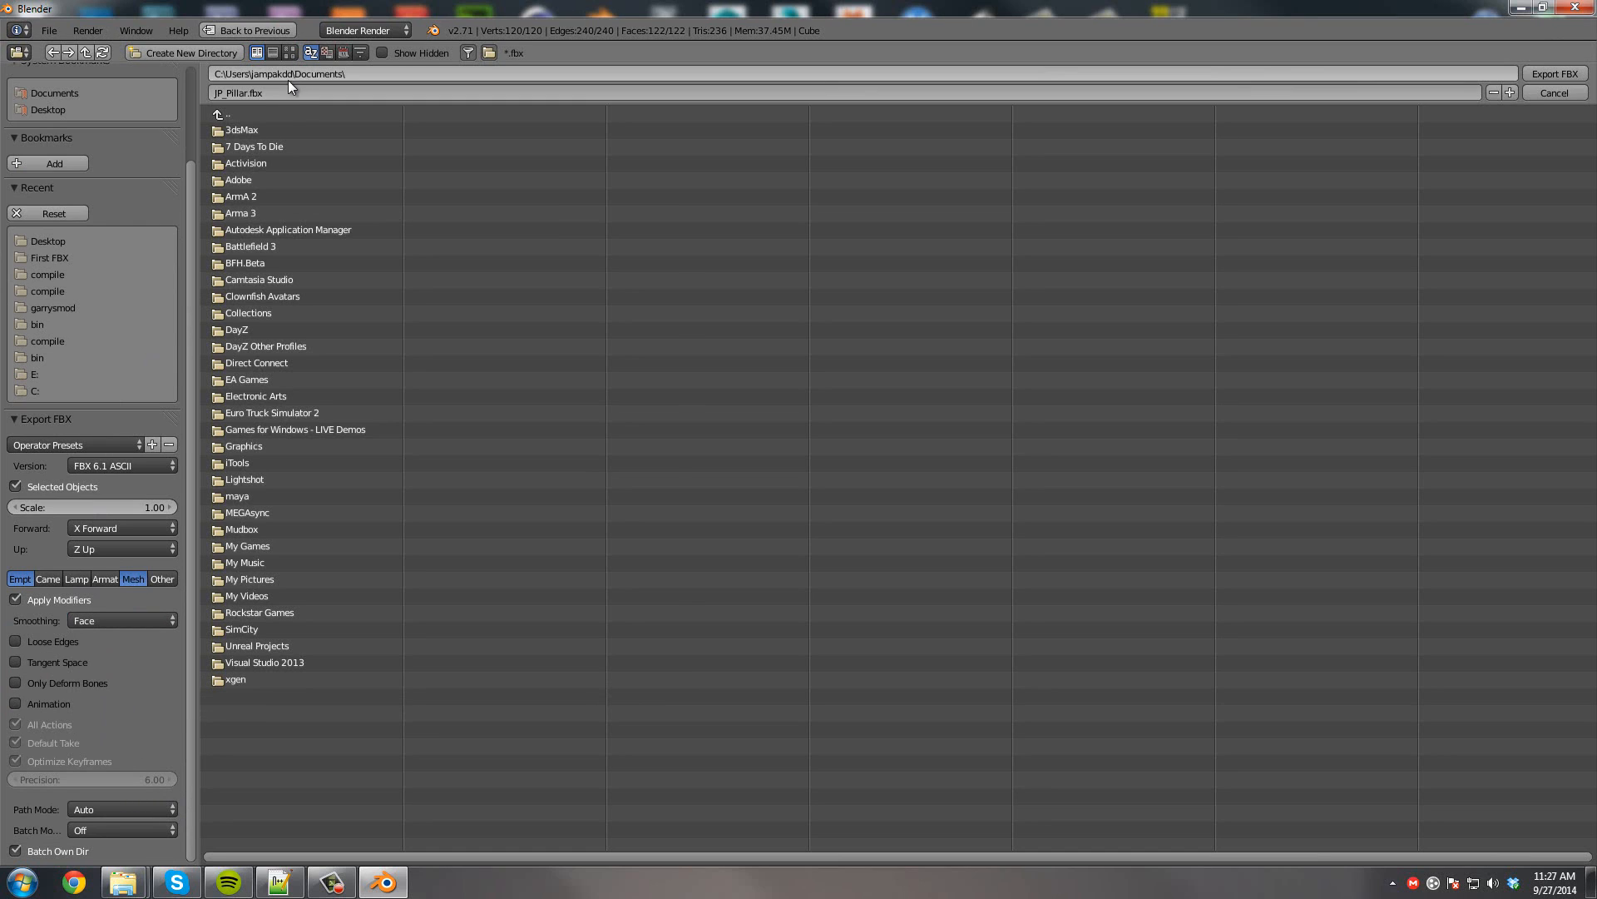
# Export JP_Pillar.fbx into the First FBX folder and minimize Blender.
pyautogui.click(45, 258)
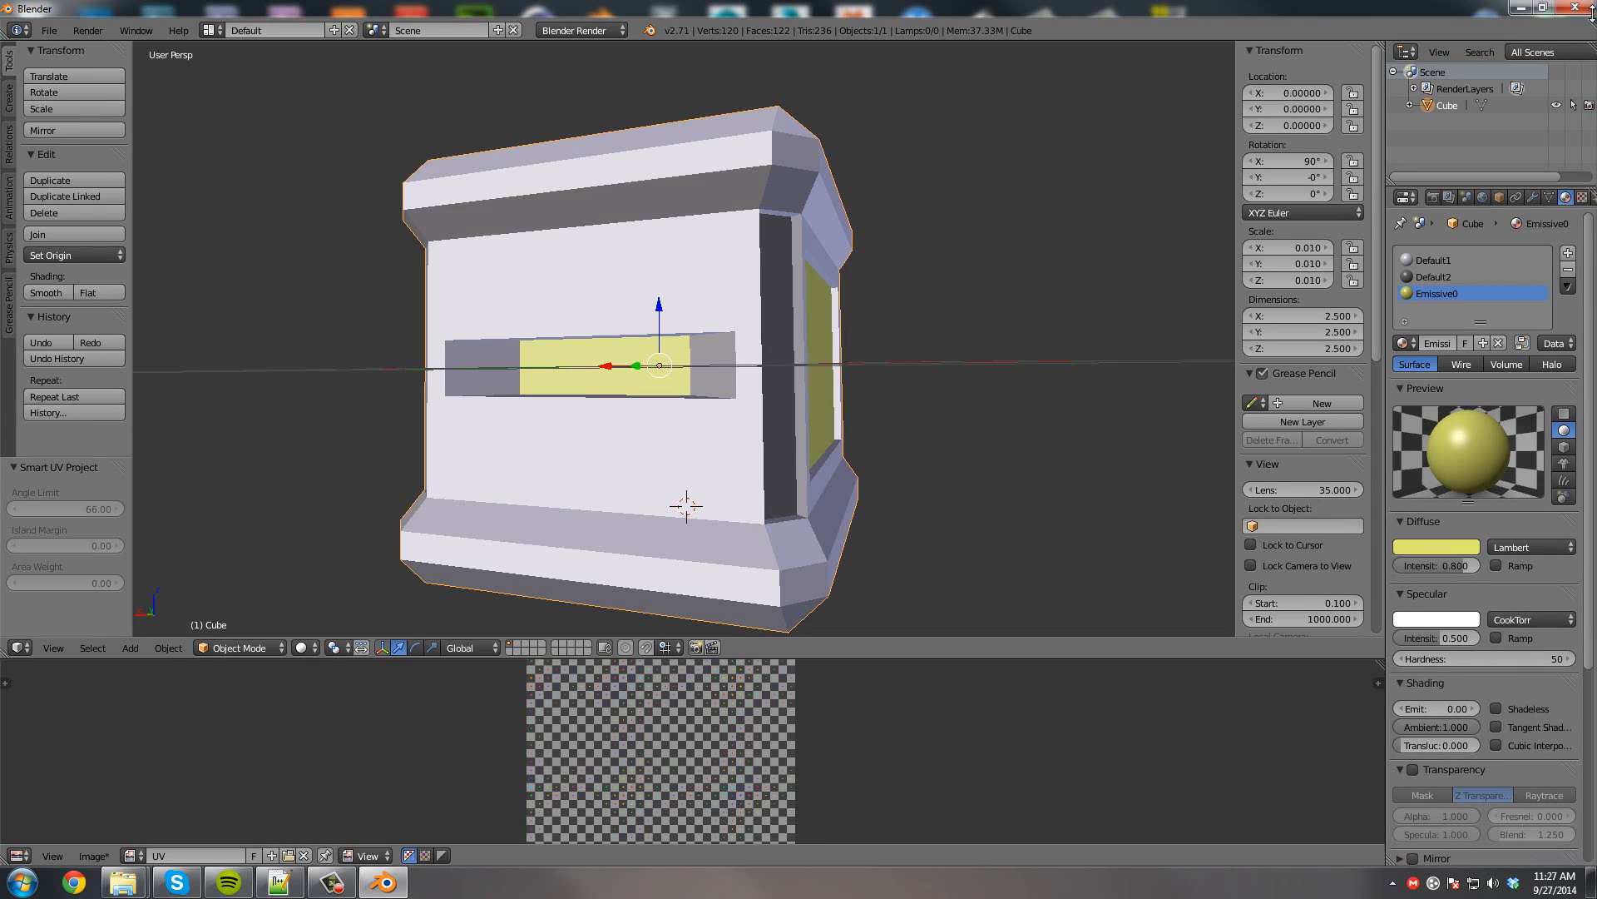
pyautogui.click(1522, 7)
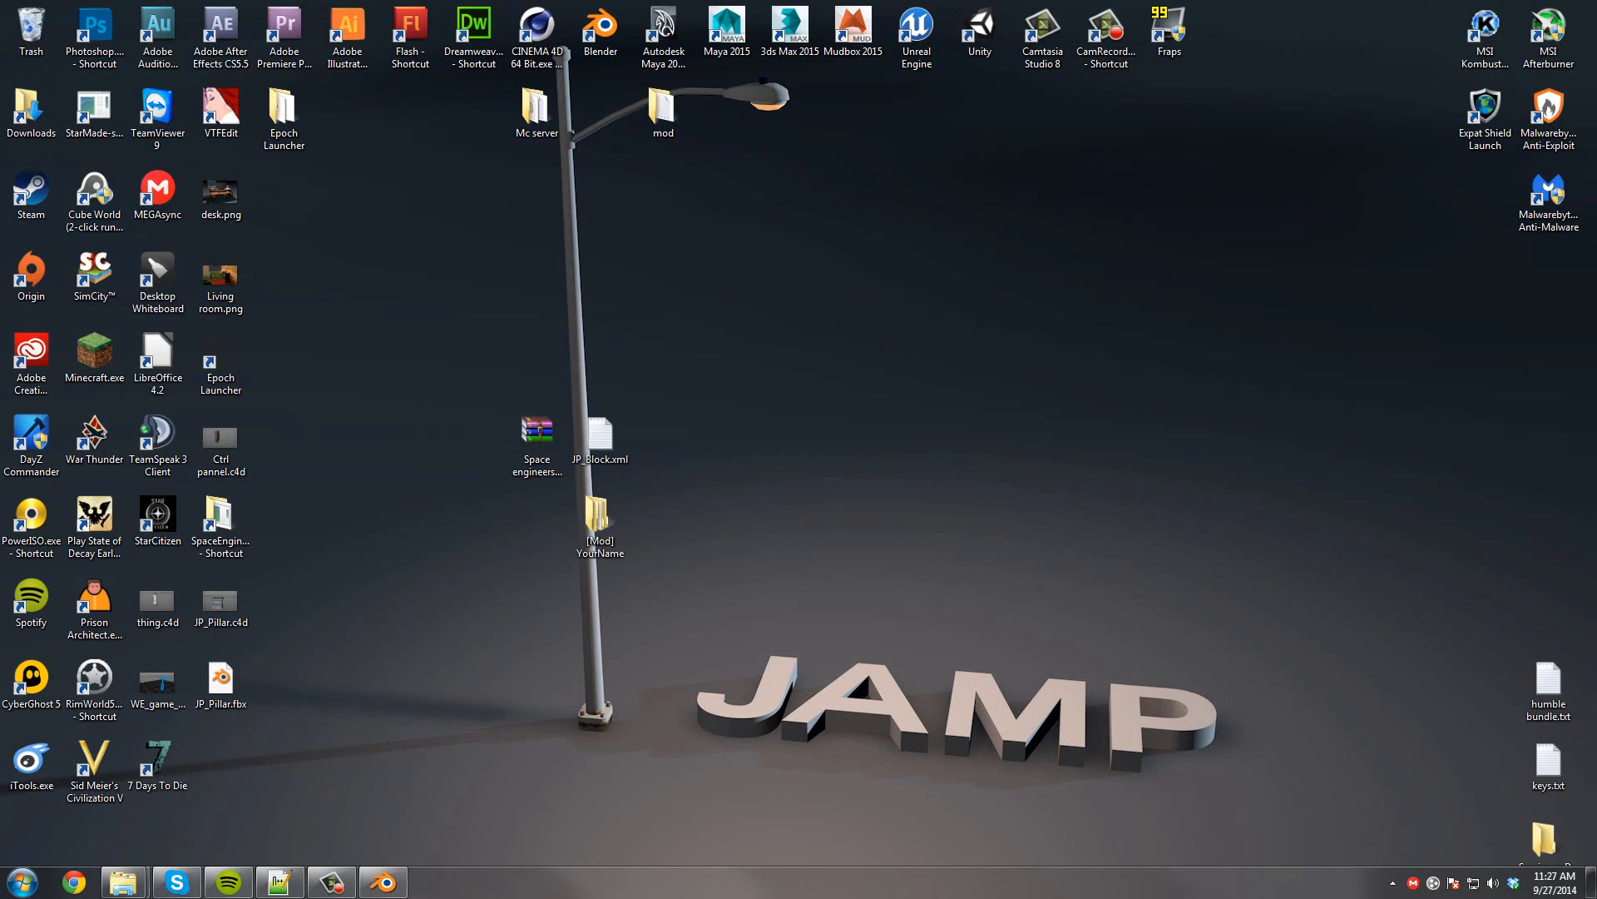
# Bring up the Mods and SpaceEngineers folder windows and open Tools\First FBX in the SpaceEngineers one.
pyautogui.moveTo(123, 882)
pyautogui.click(246, 793)
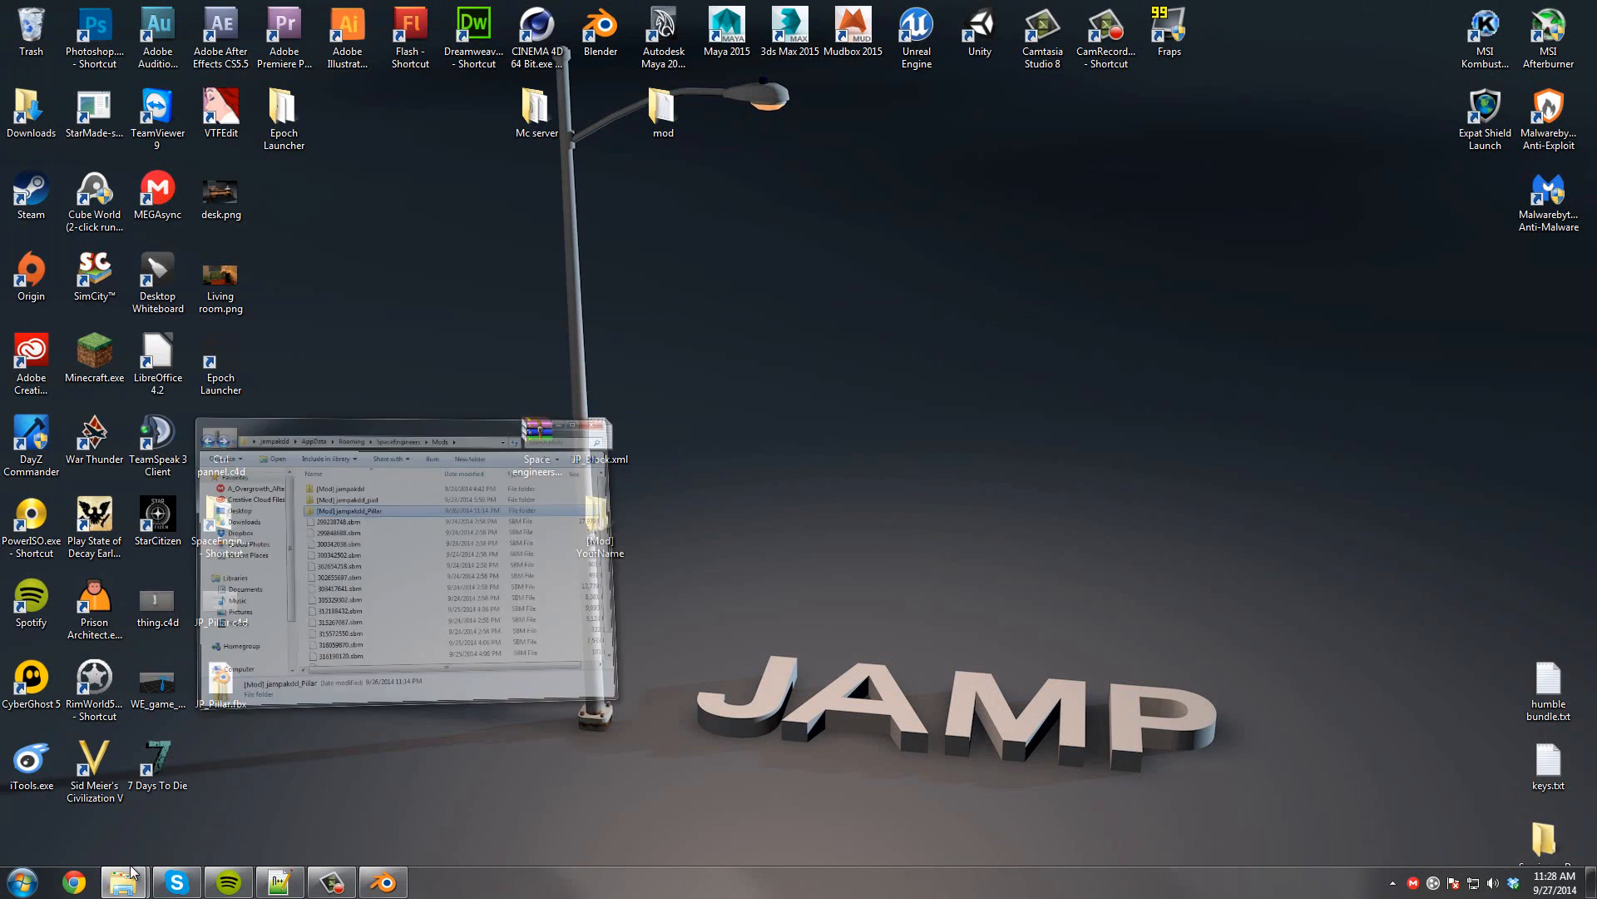
pyautogui.click(121, 795)
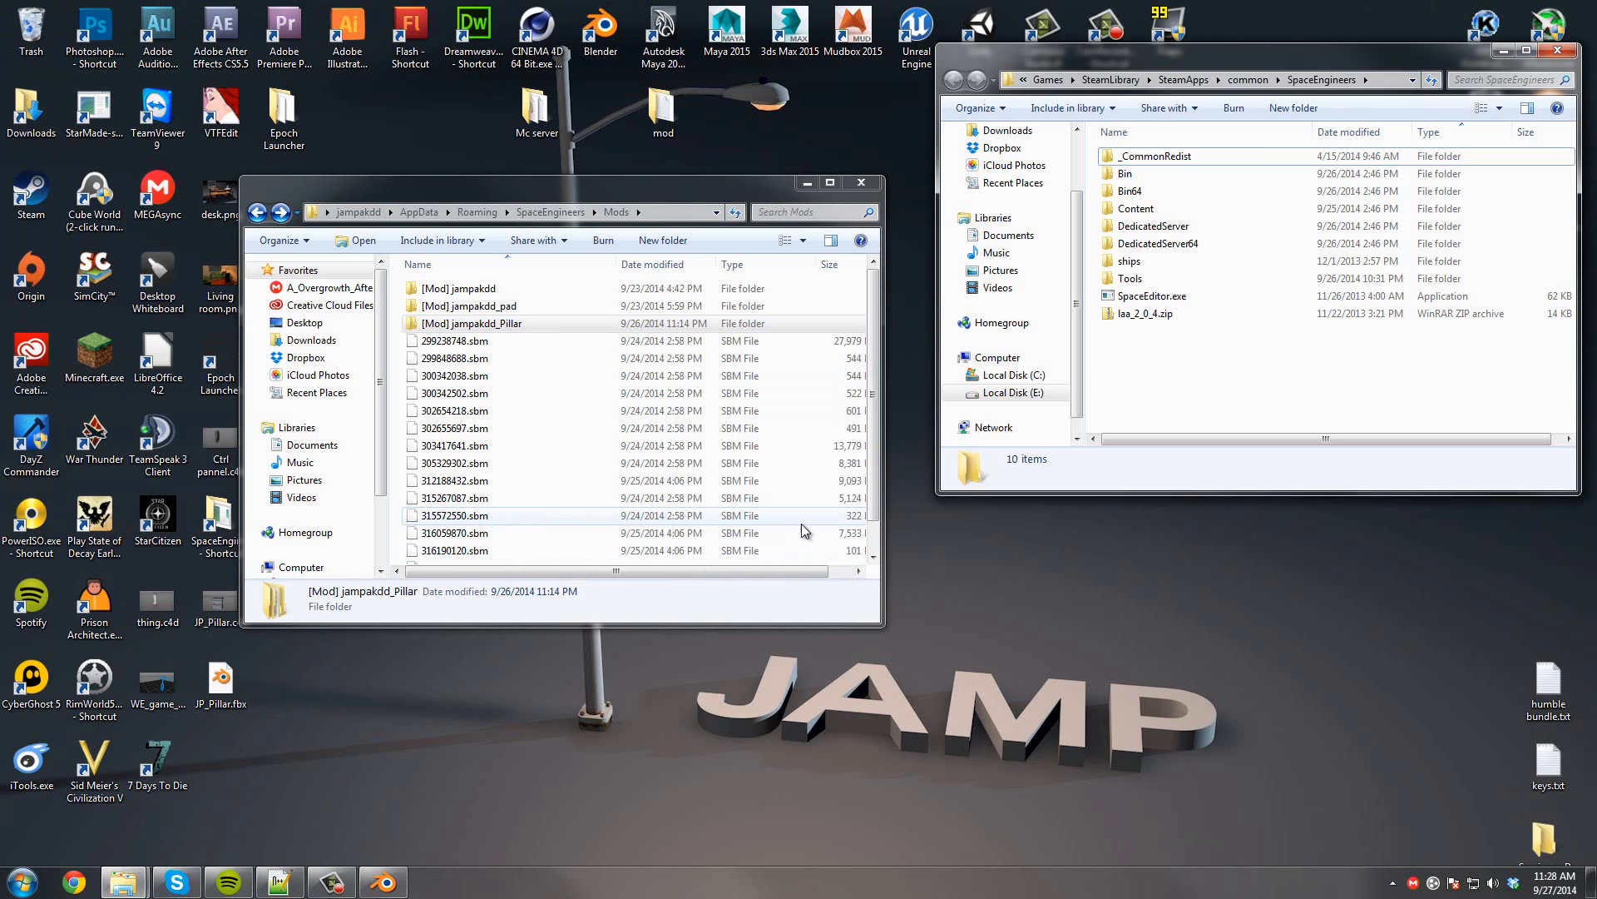
pyautogui.moveTo(1214, 61); pyautogui.dragTo(1115, 122)
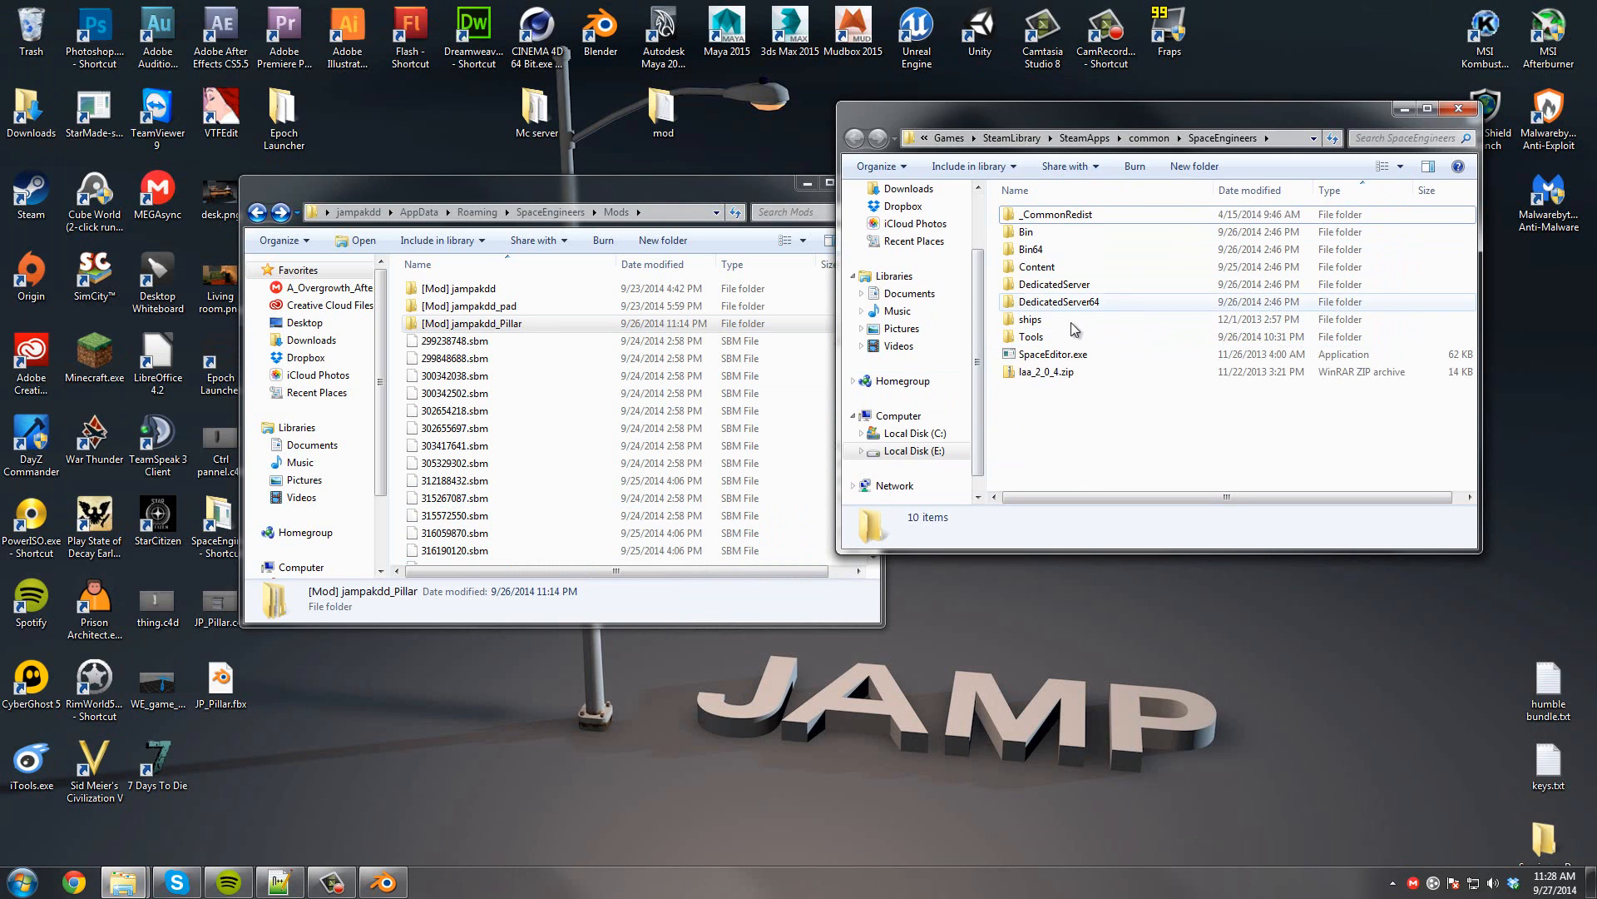
pyautogui.doubleClick(1050, 336)
pyautogui.doubleClick(1038, 215)
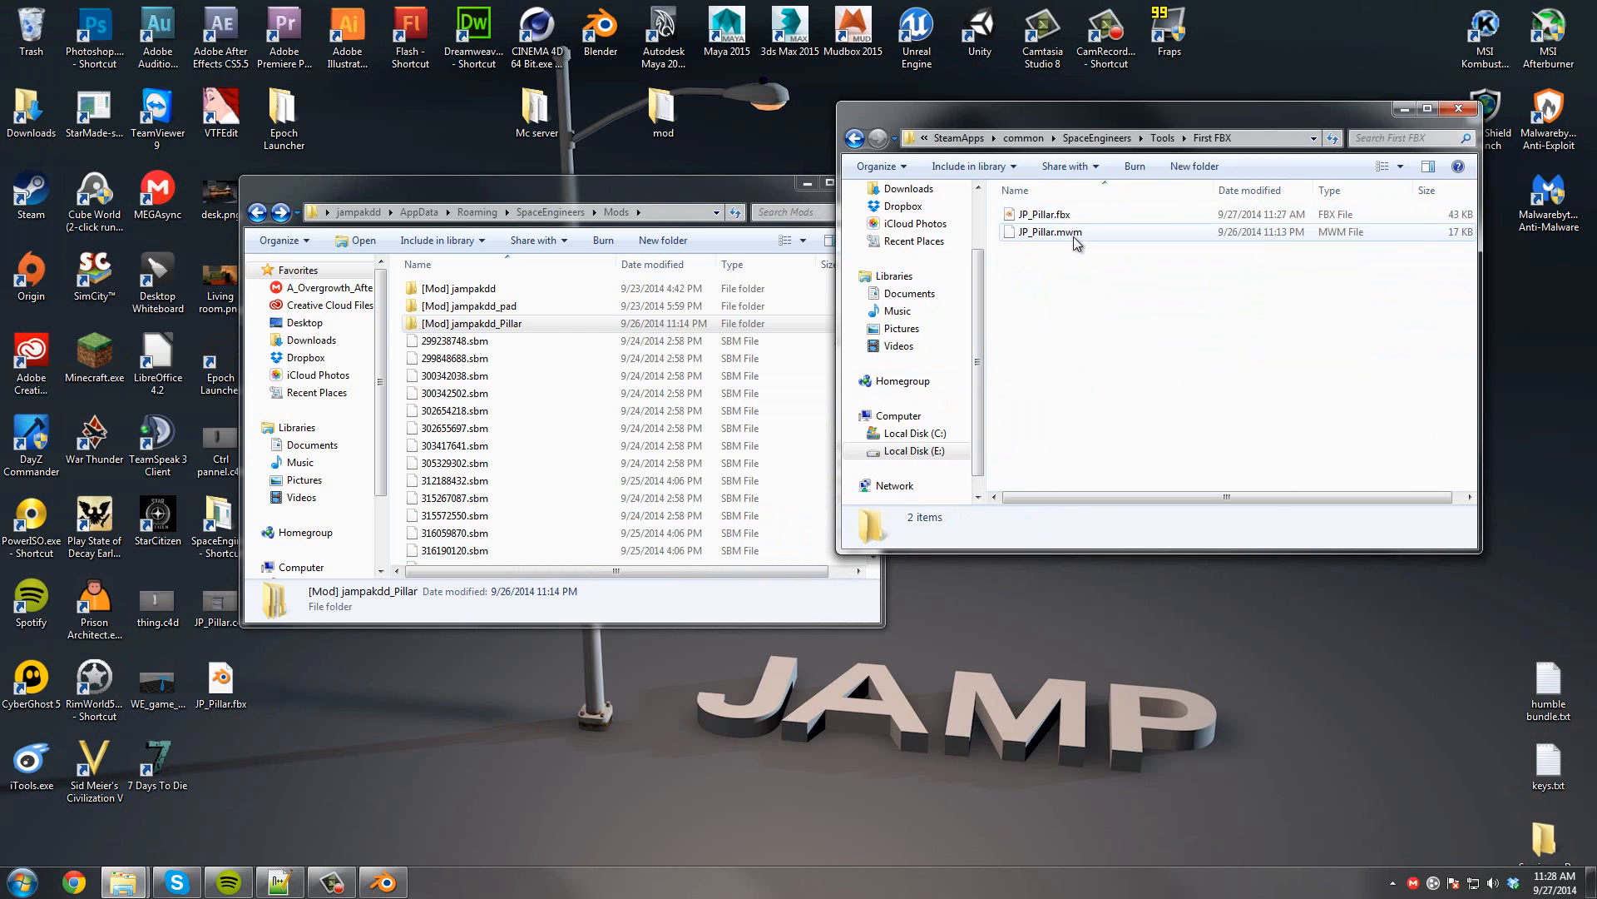
pyautogui.doubleClick(1050, 232)
pyautogui.click(933, 522)
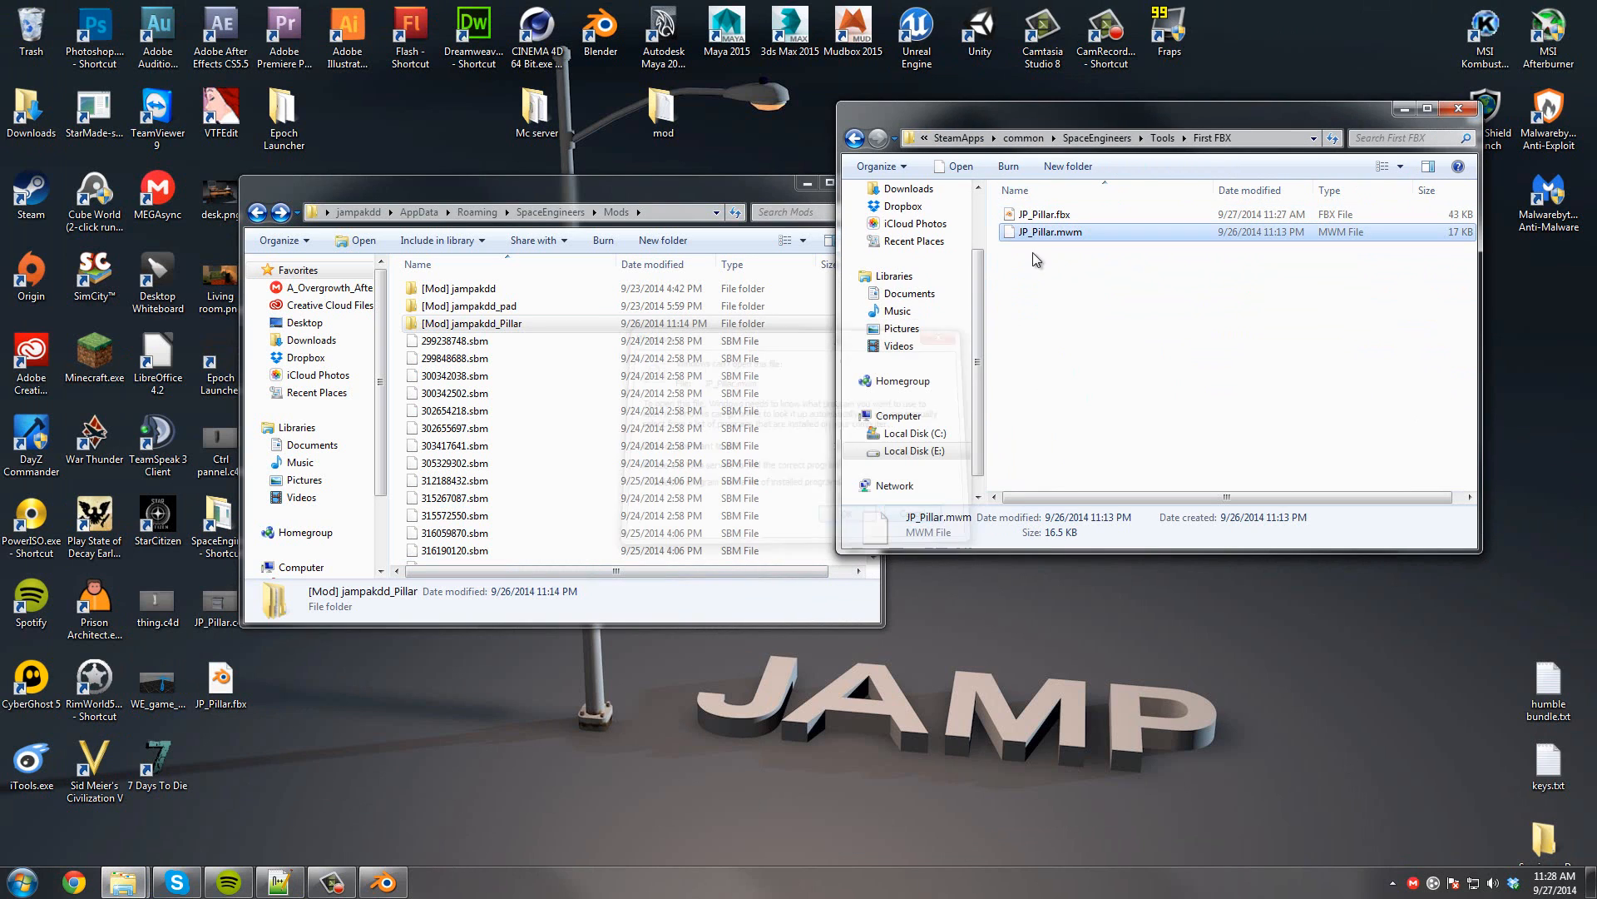
pyautogui.doubleClick(1024, 235)
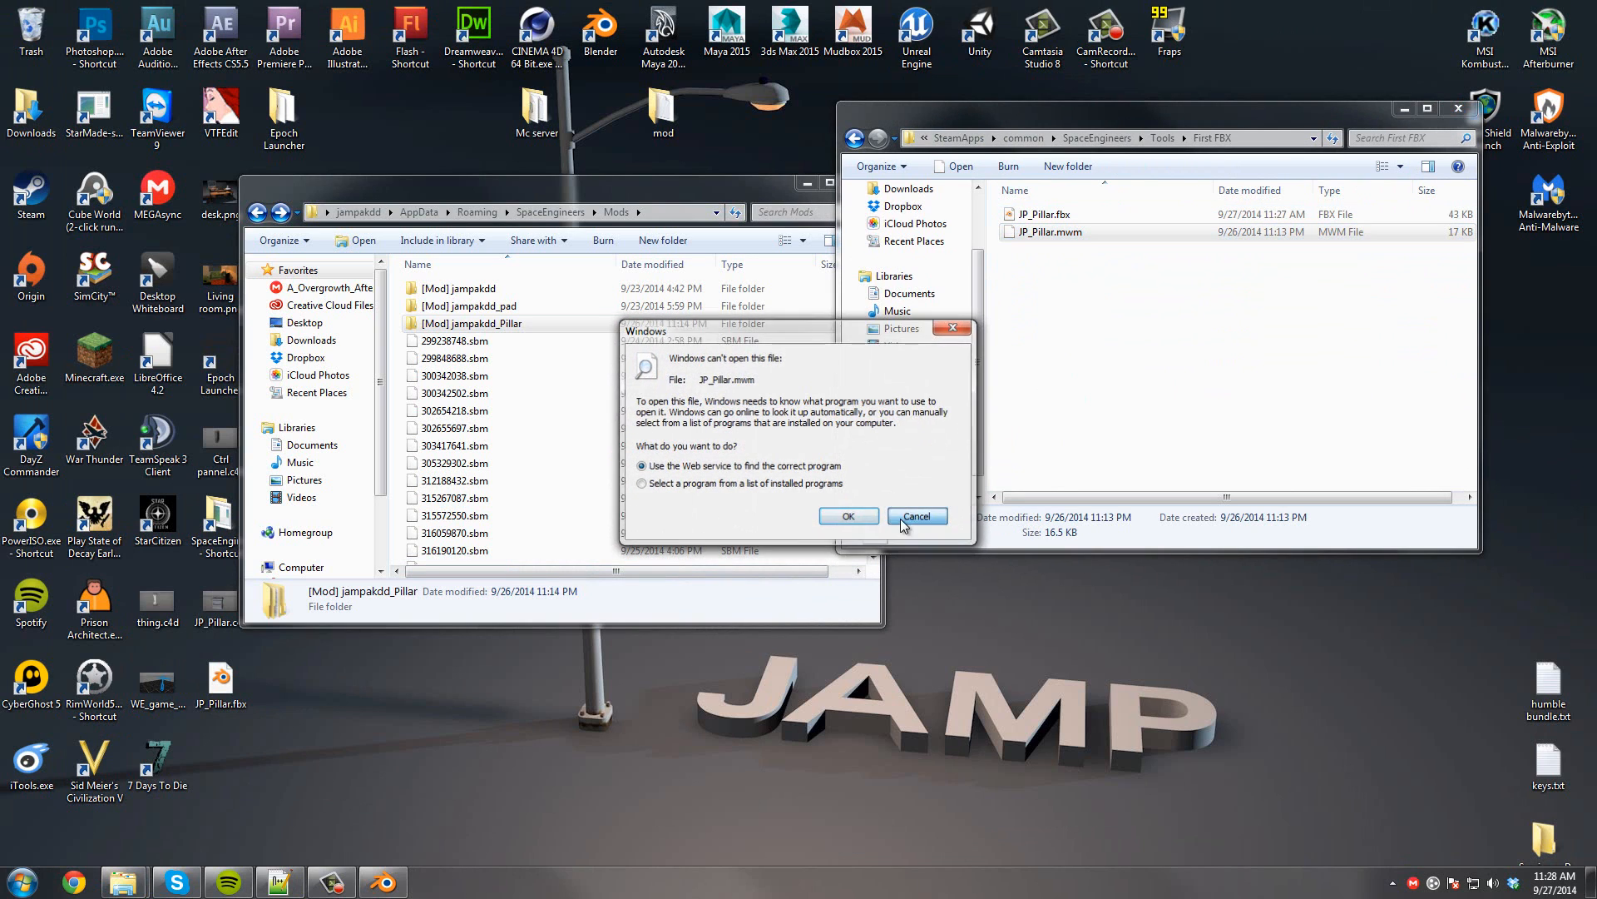
pyautogui.click(915, 518)
# Delete the old JP_Pillar.mwm file from the First FBX folder.
pyautogui.rightClick(1047, 234)
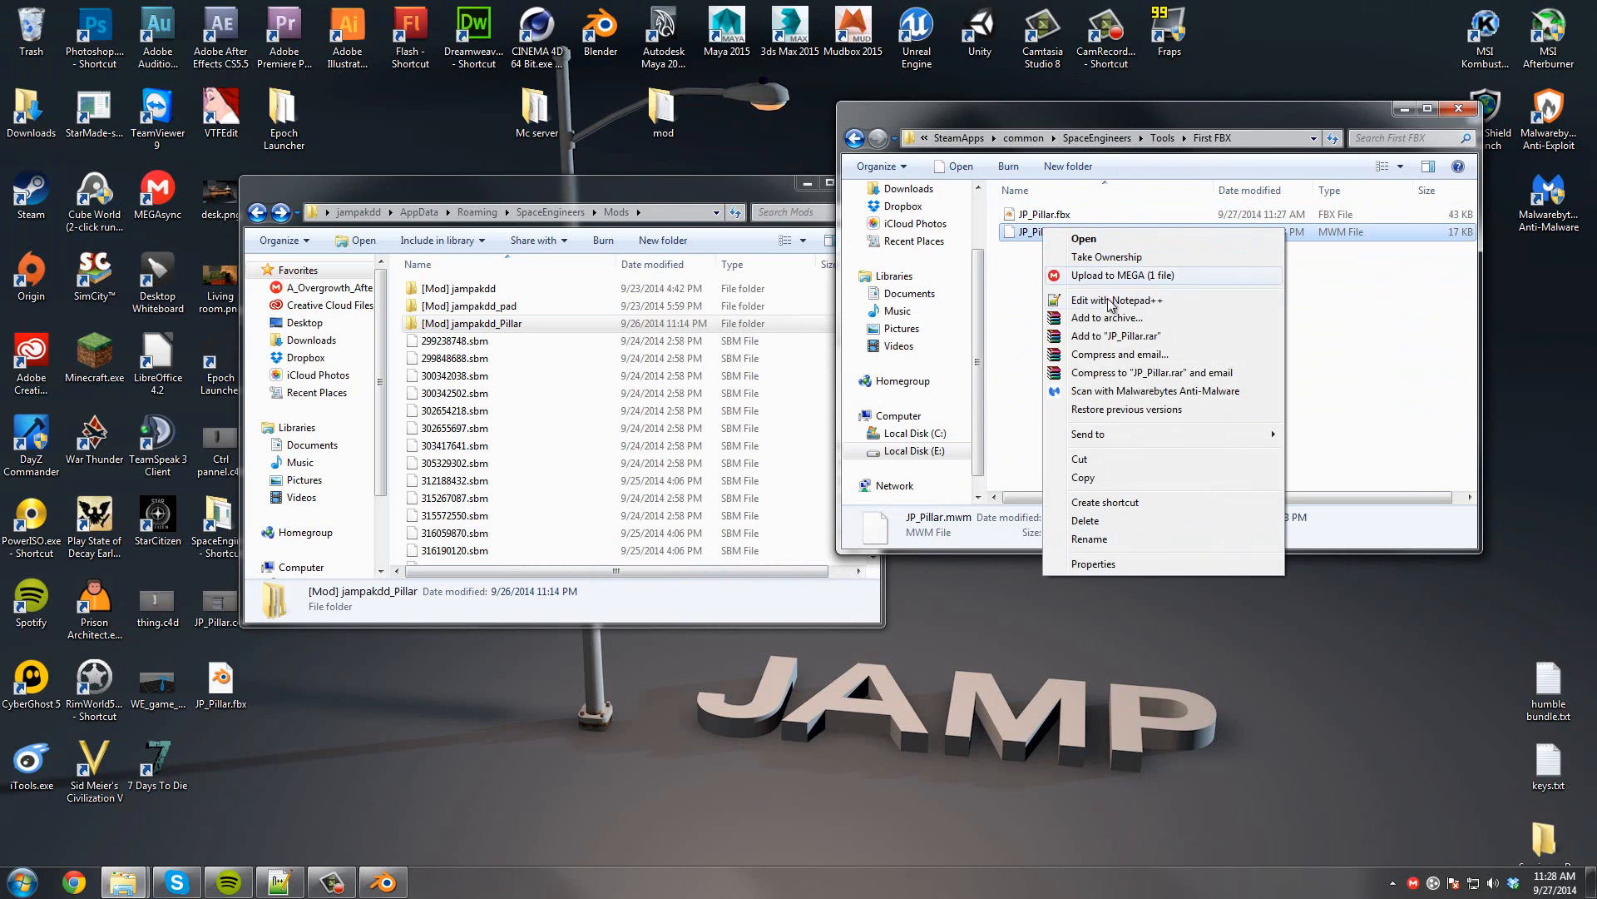
pyautogui.click(1107, 520)
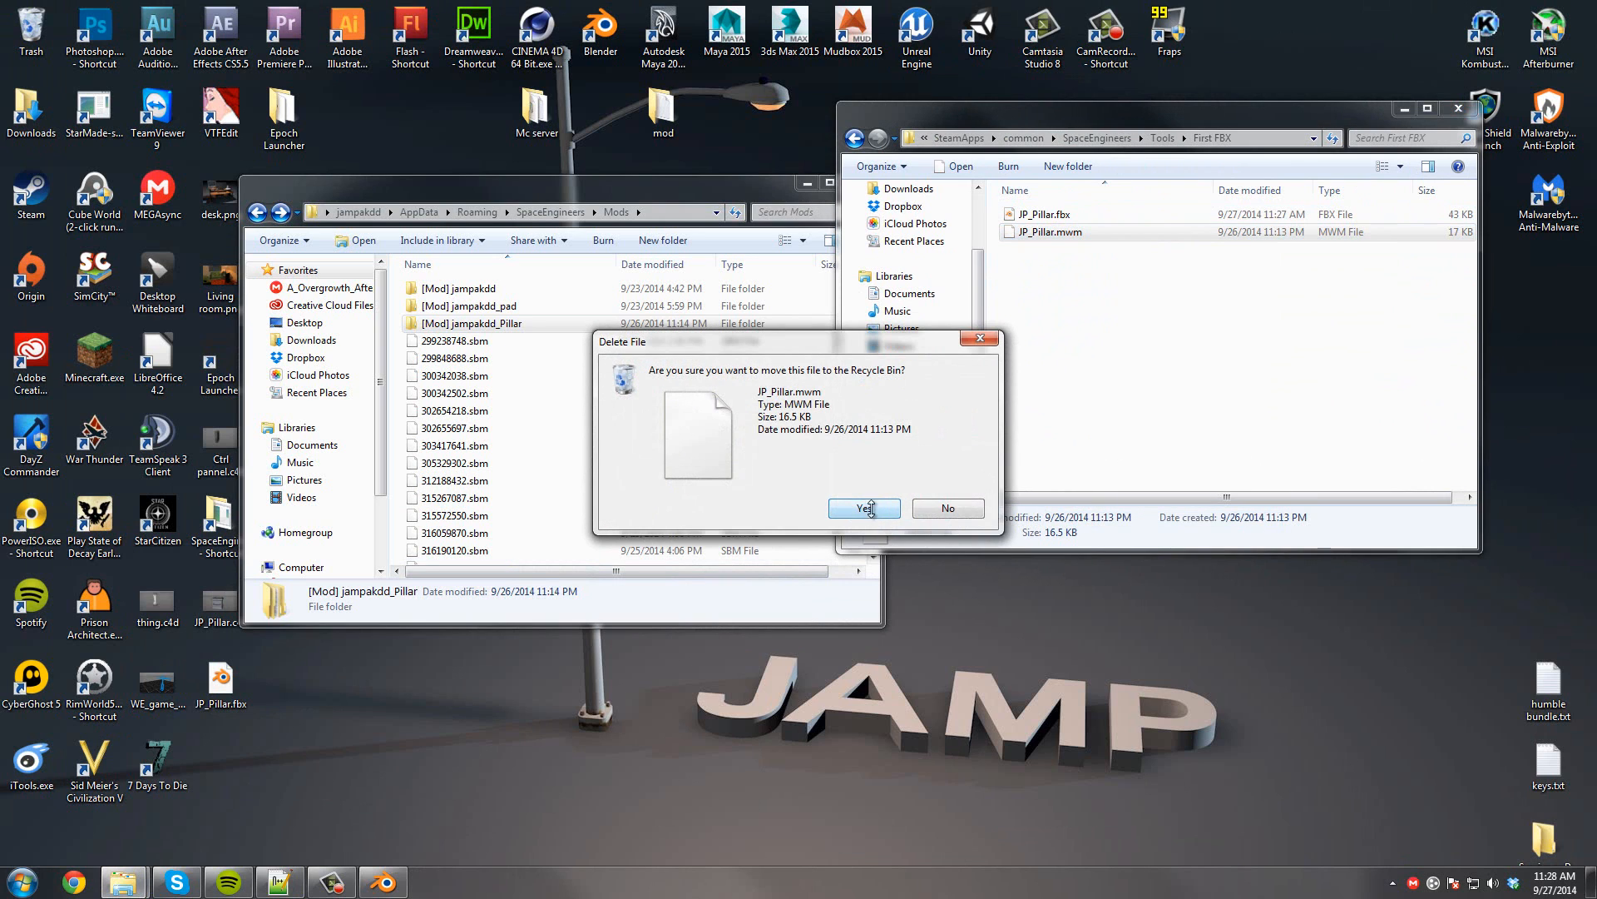
pyautogui.click(866, 511)
# Open JP_Pillar.fbx from the First FBX folder in Notepad++.
pyautogui.rightClick(1035, 221)
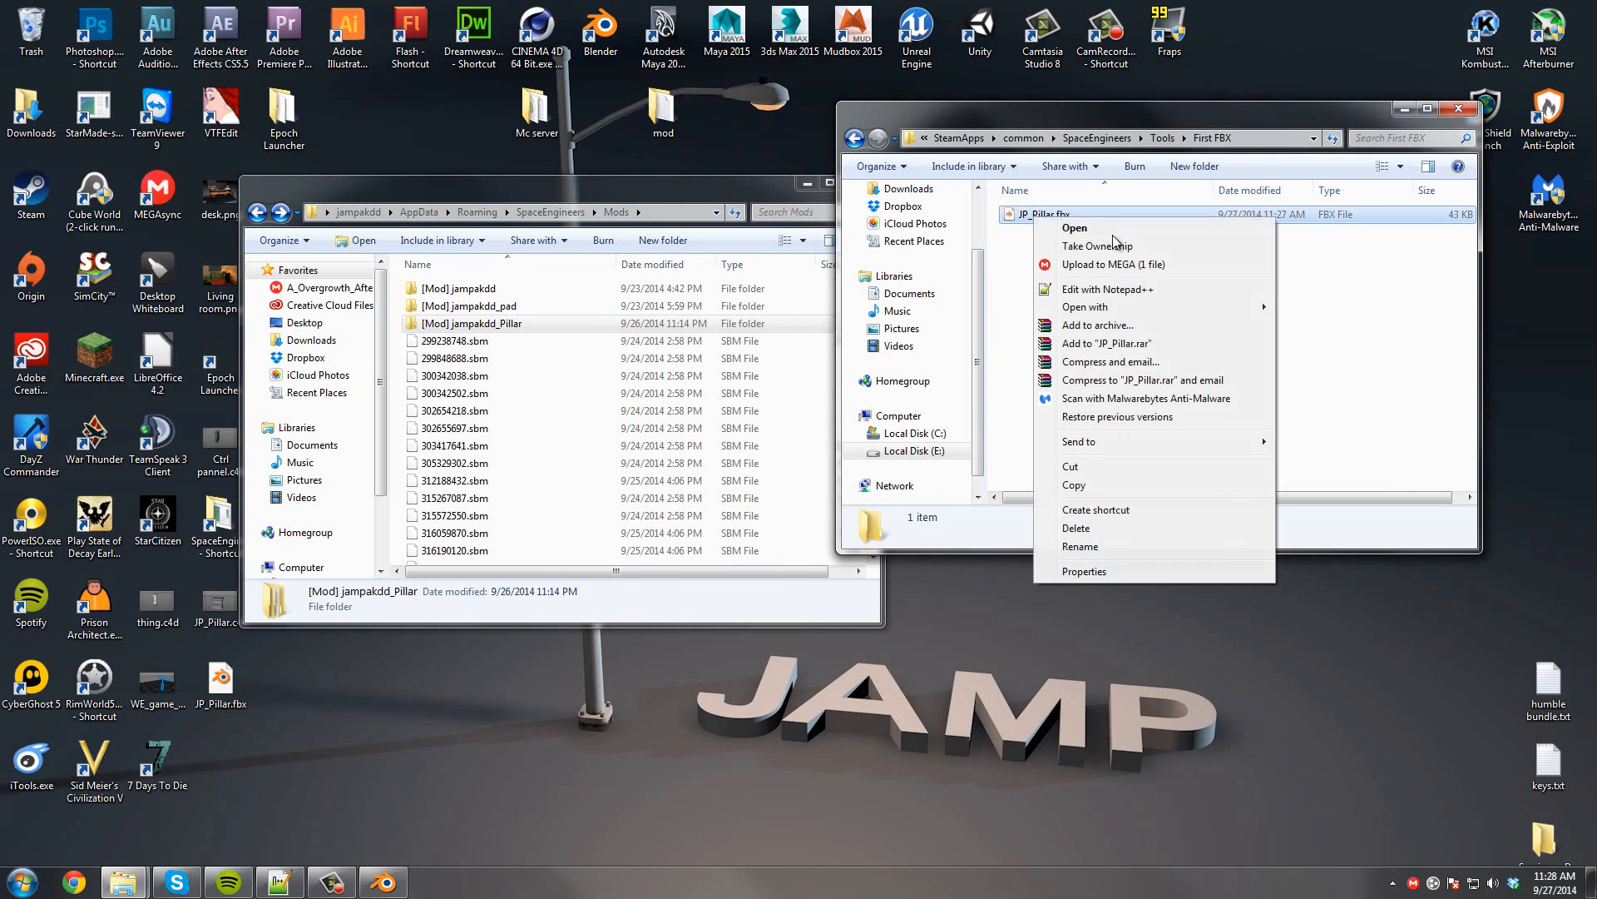
pyautogui.click(1134, 296)
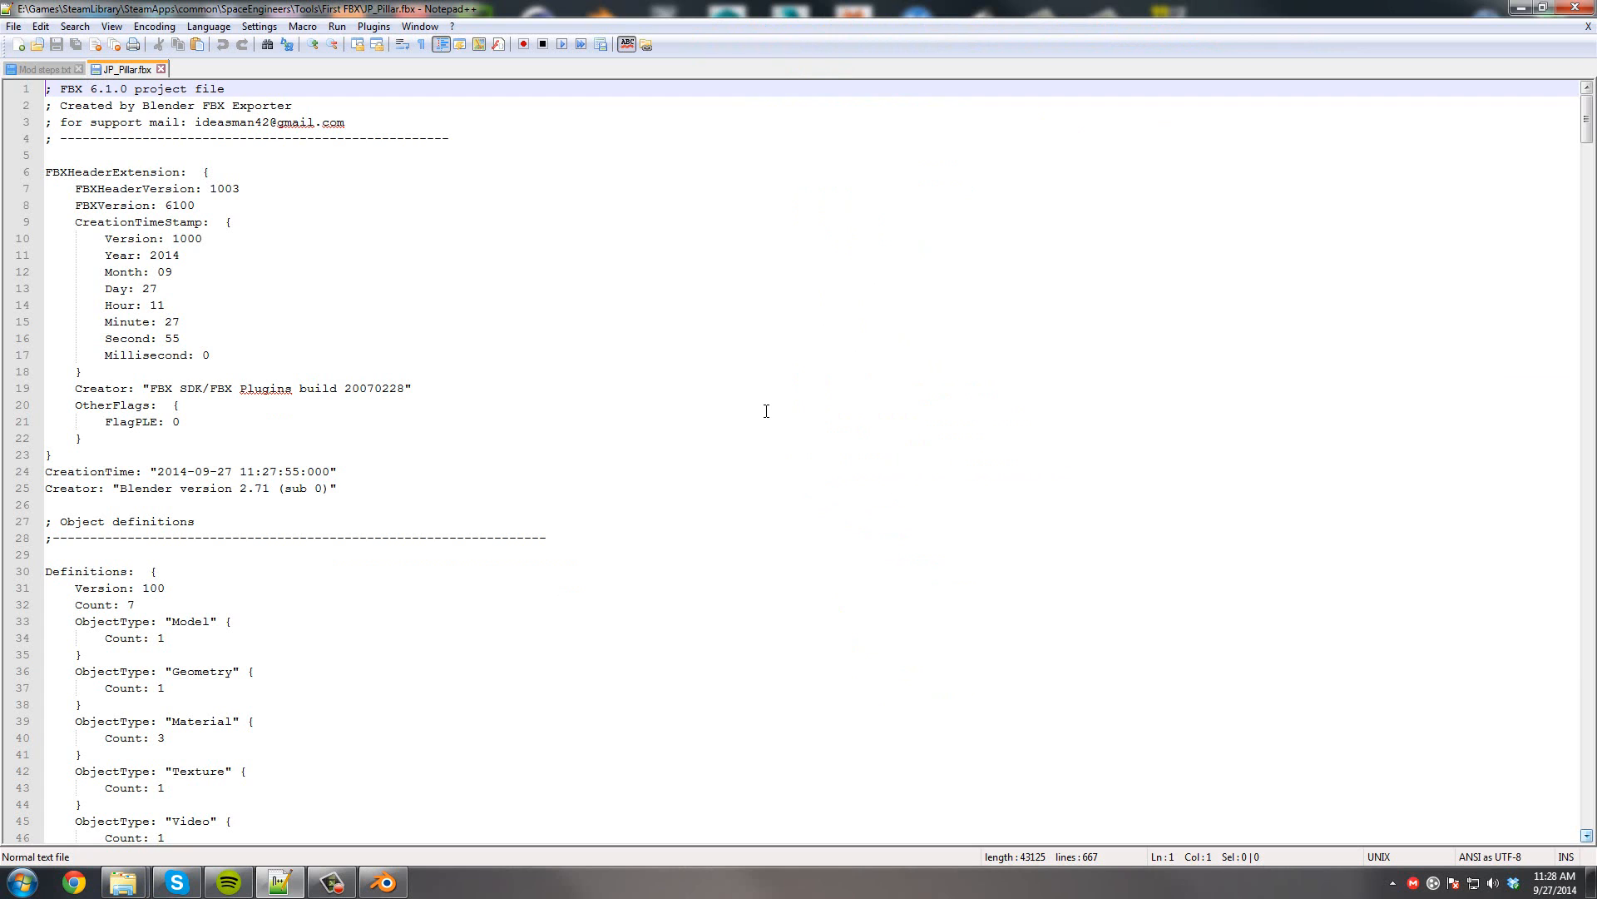
pyautogui.scroll(-5, 767, 411)
pyautogui.scroll(5, 766, 411)
# List all occurrences of "material::" in JP_Pillar.fbx and examine the suffixes of the Default1, Default2 and Emissive0 material names.
pyautogui.hotkey('ctrl', 'f')
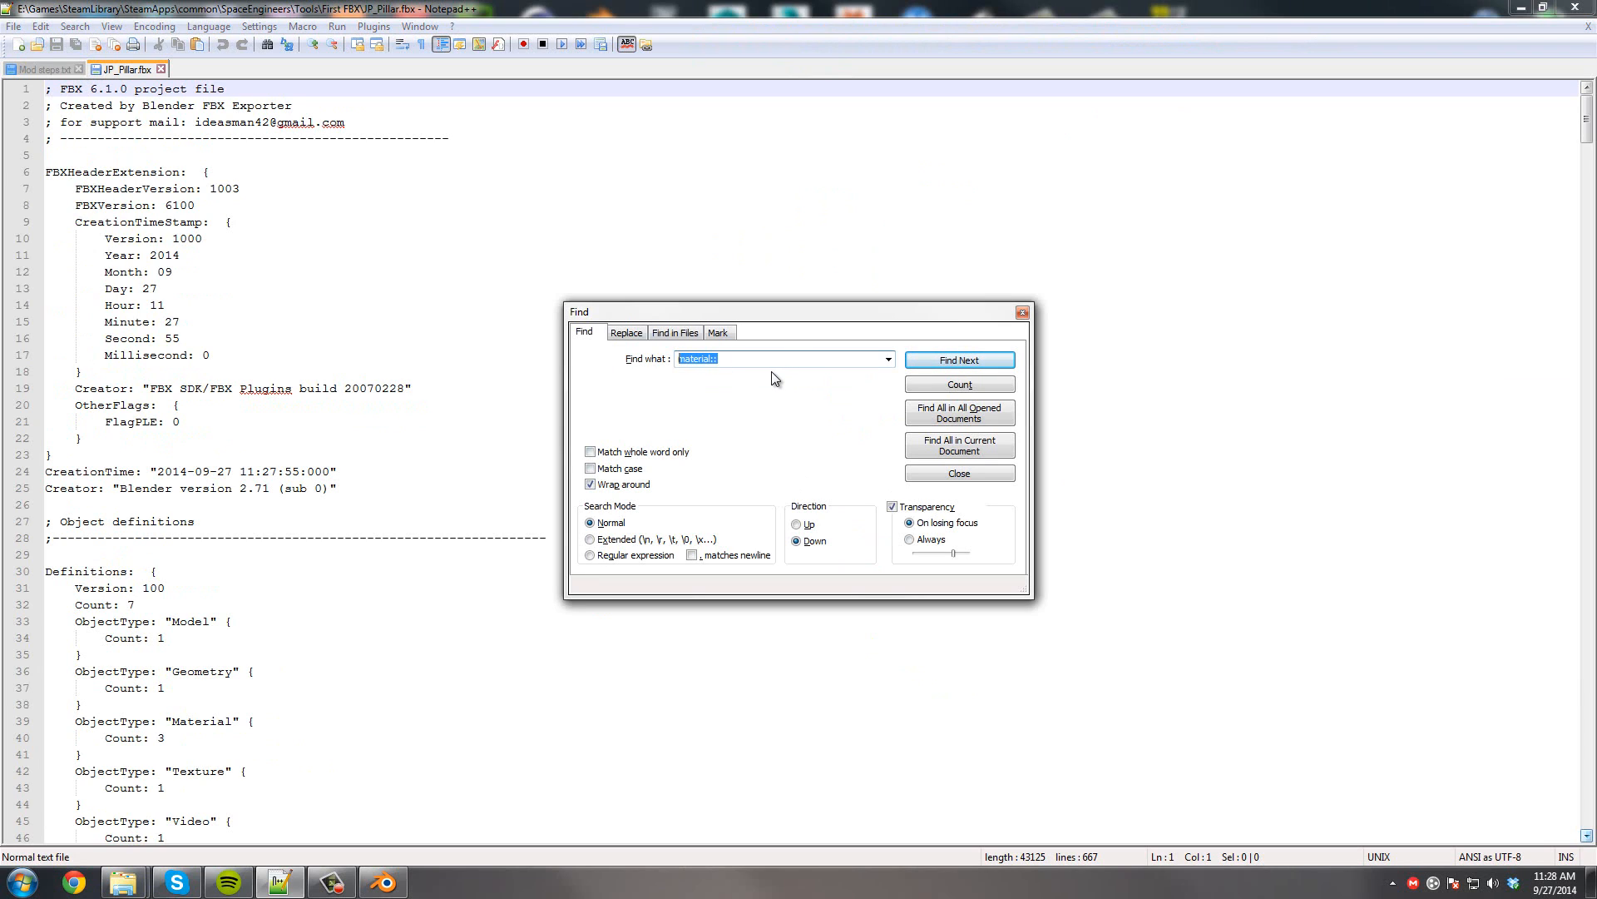
pyautogui.click(978, 449)
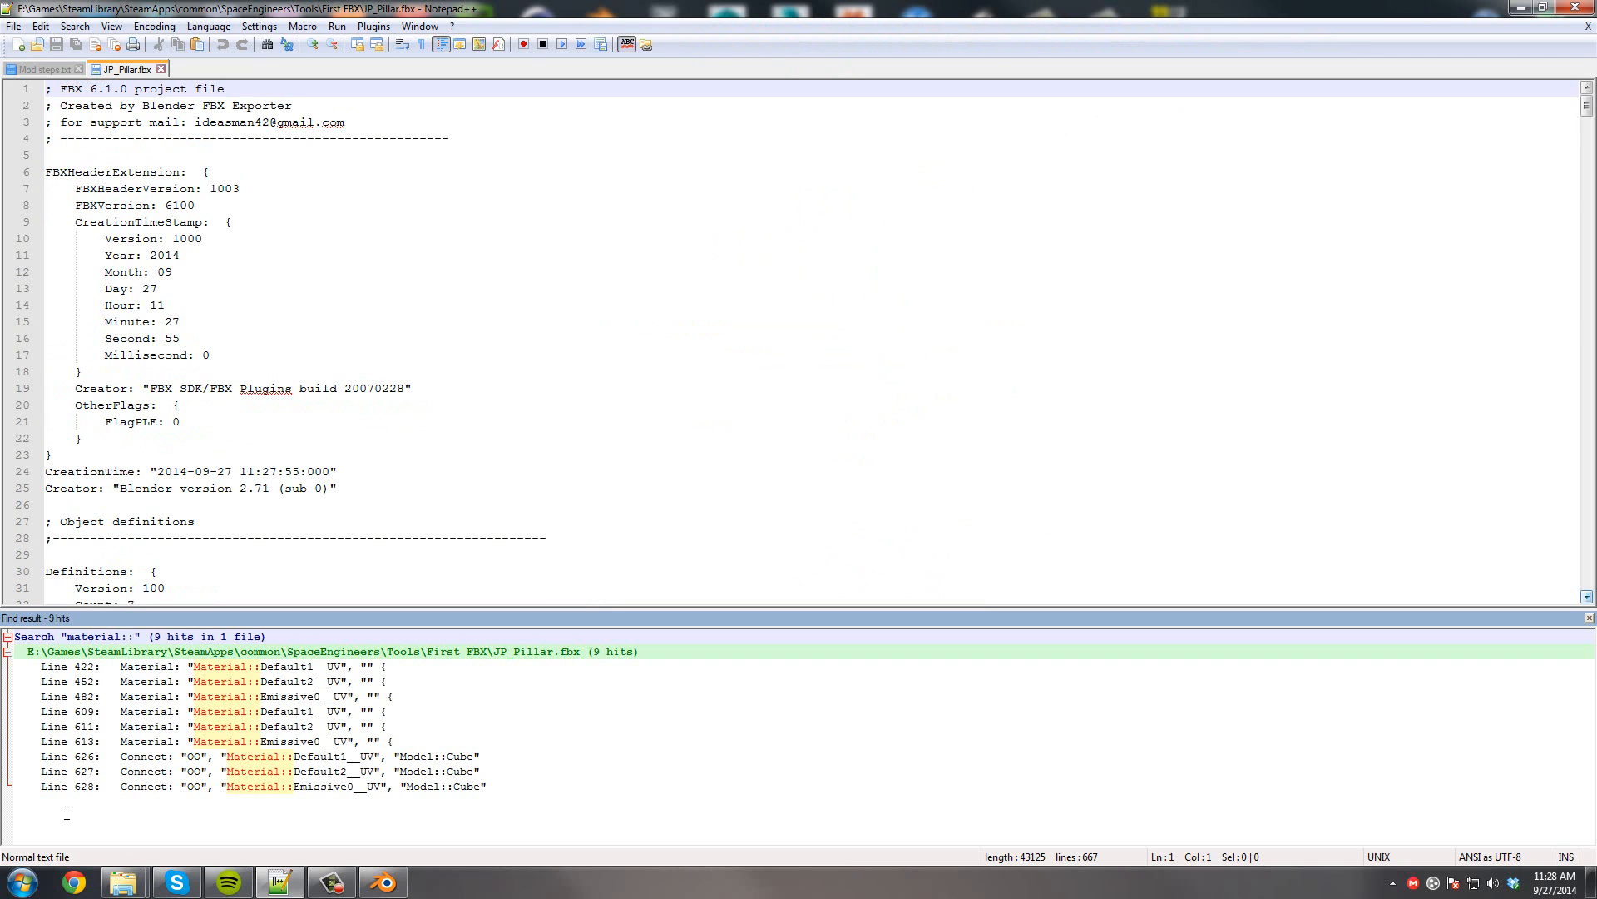
pyautogui.hotkey('ctrl', 'a')
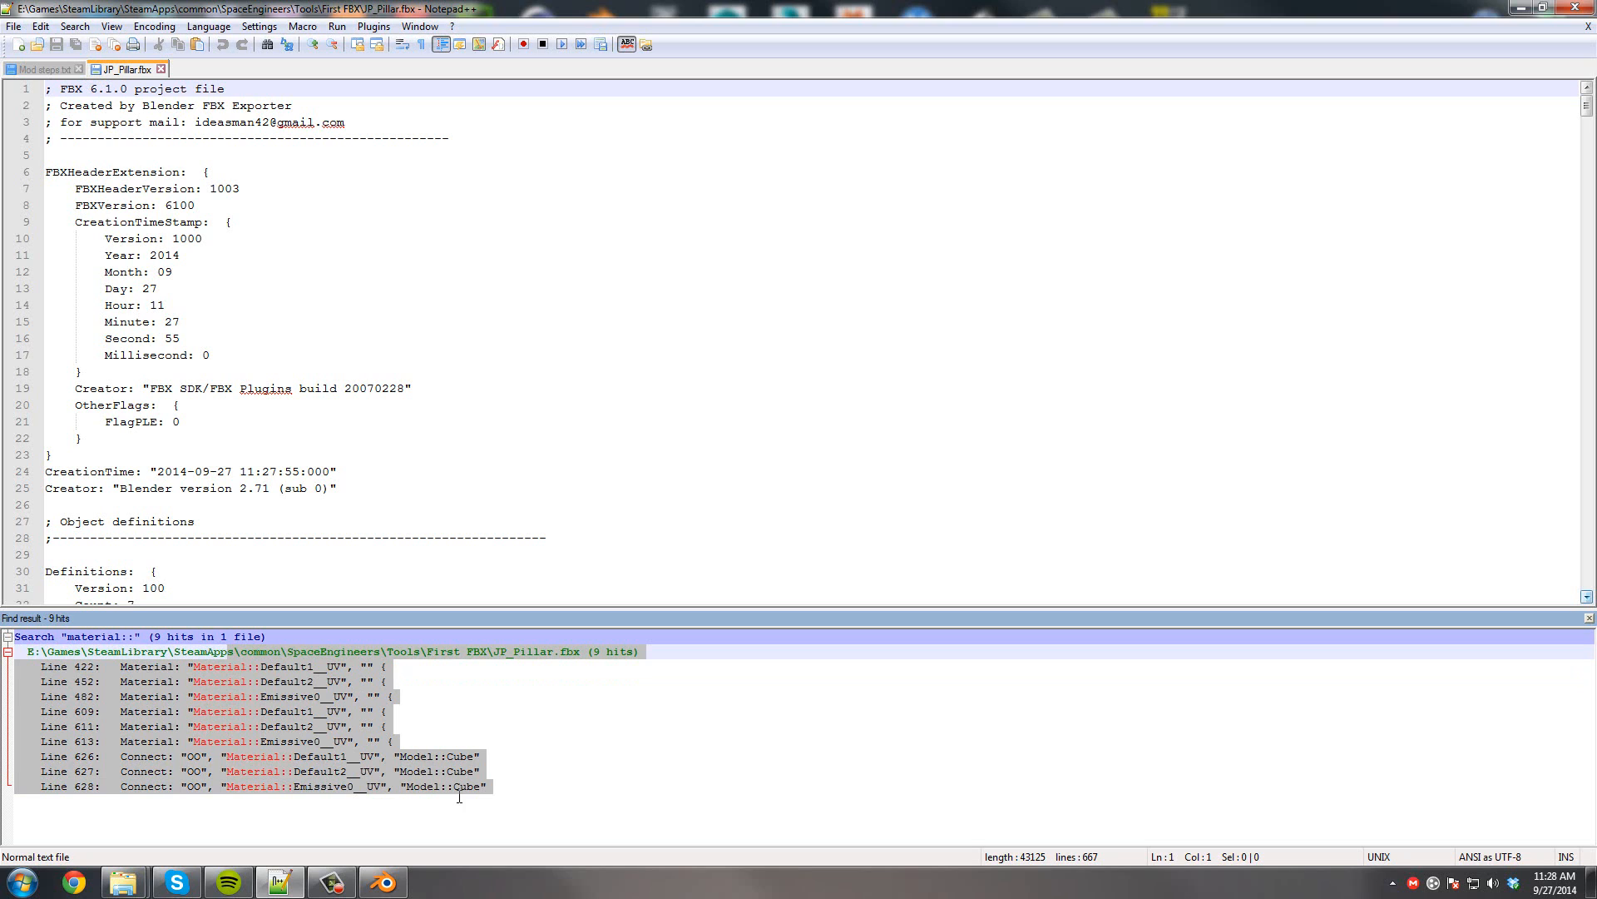
pyautogui.click(316, 698)
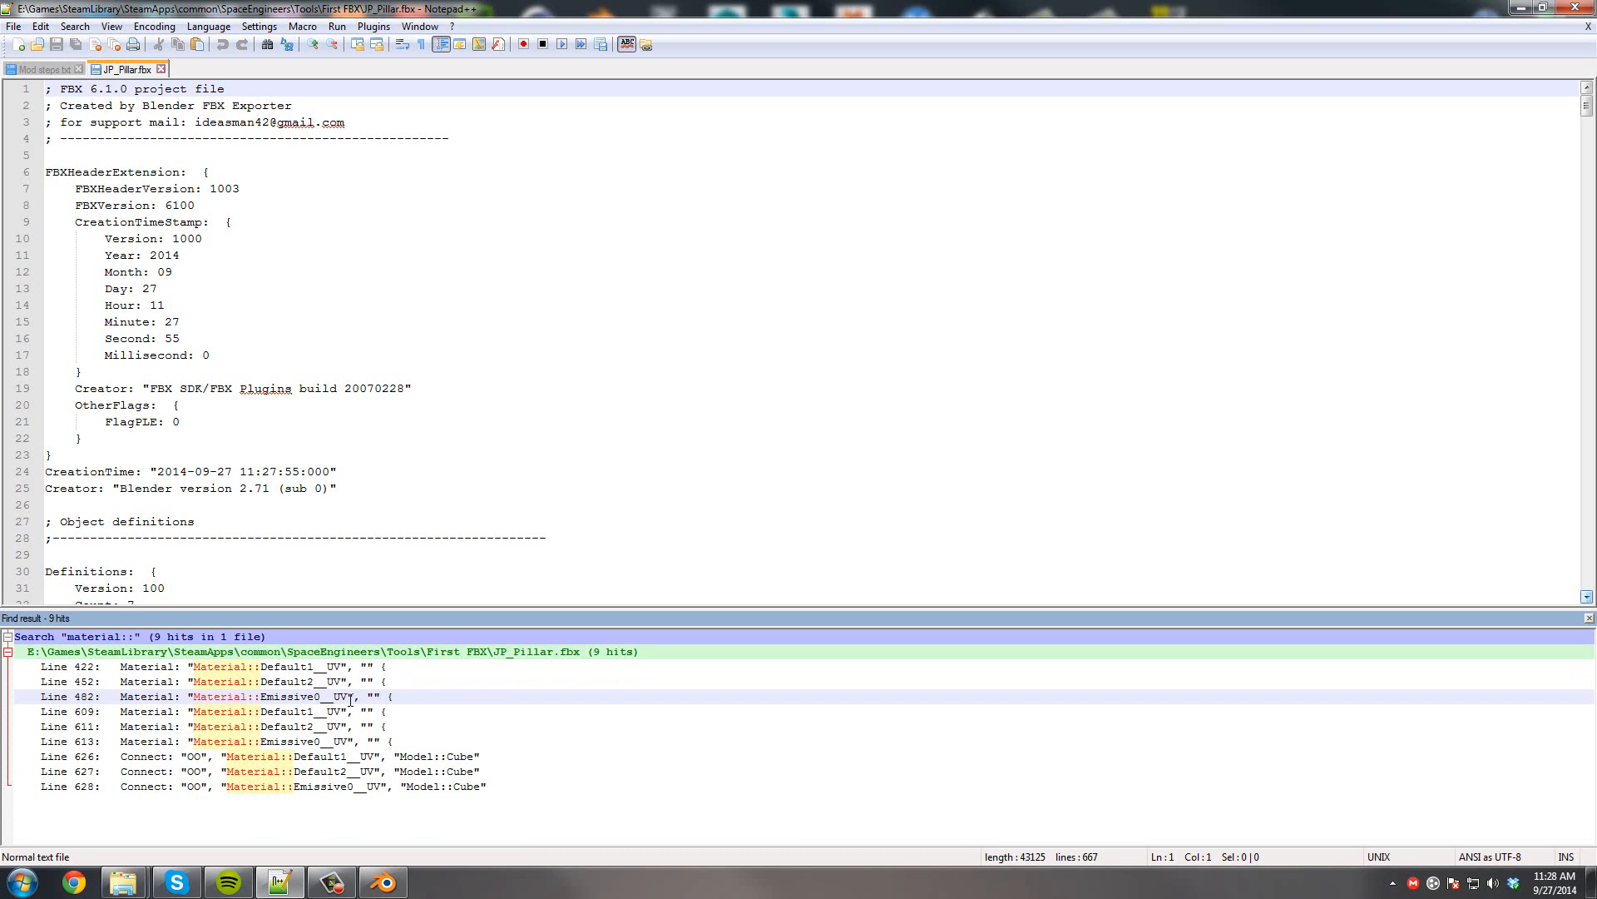
pyautogui.moveTo(350, 697); pyautogui.dragTo(333, 697)
pyautogui.moveTo(234, 668); pyautogui.dragTo(308, 682)
pyautogui.click(287, 697)
pyautogui.moveTo(203, 697); pyautogui.dragTo(334, 697)
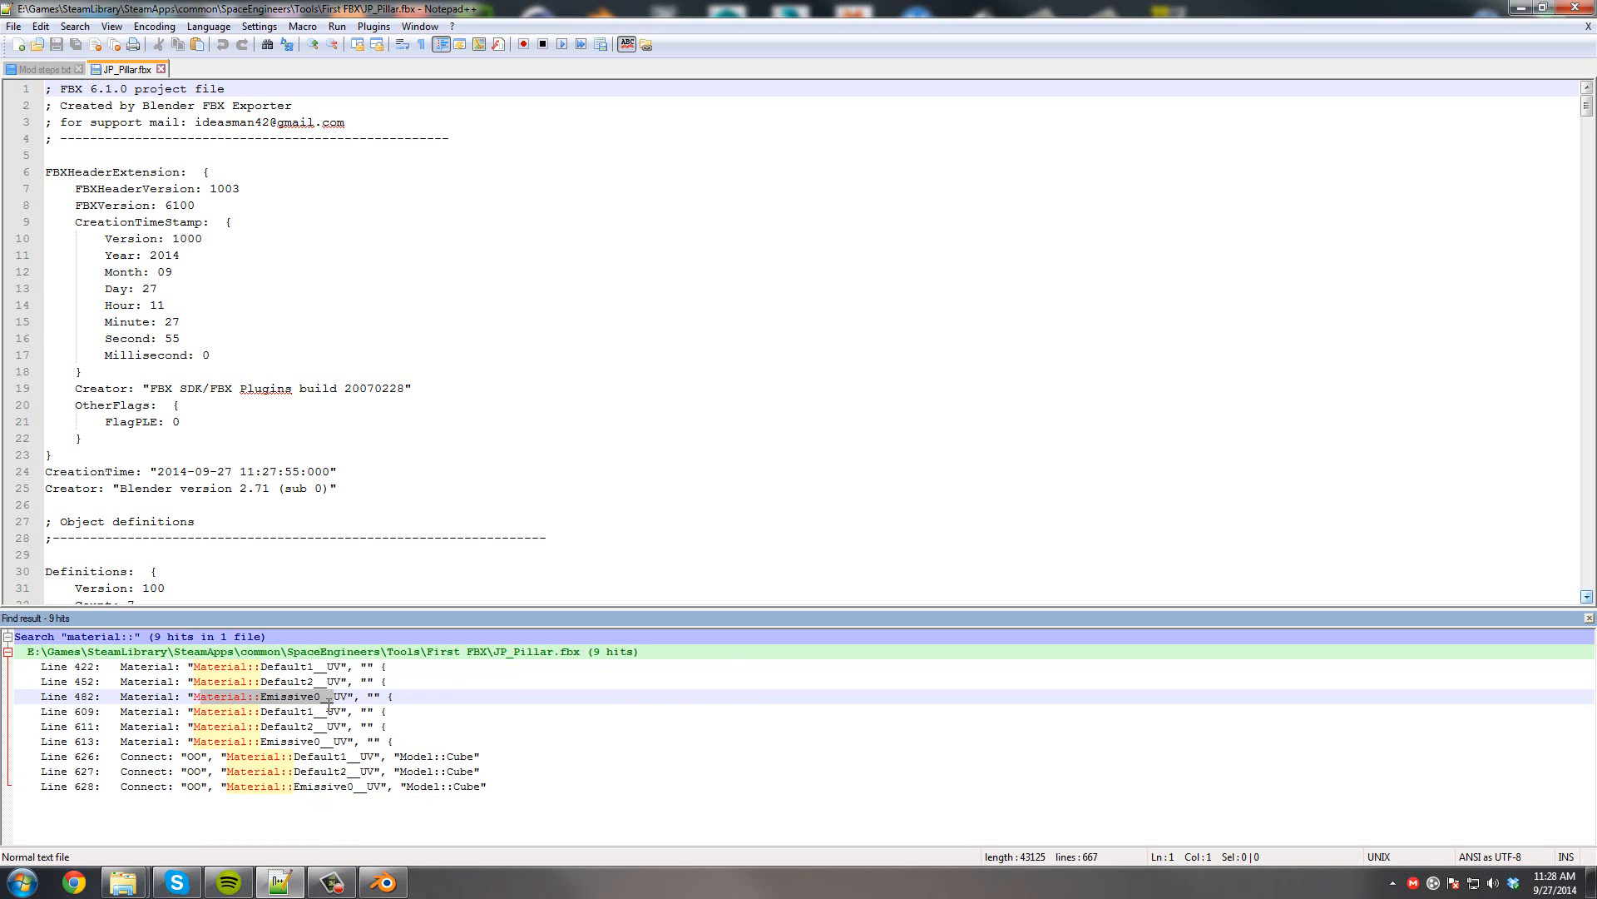
pyautogui.moveTo(314, 667); pyautogui.dragTo(334, 667)
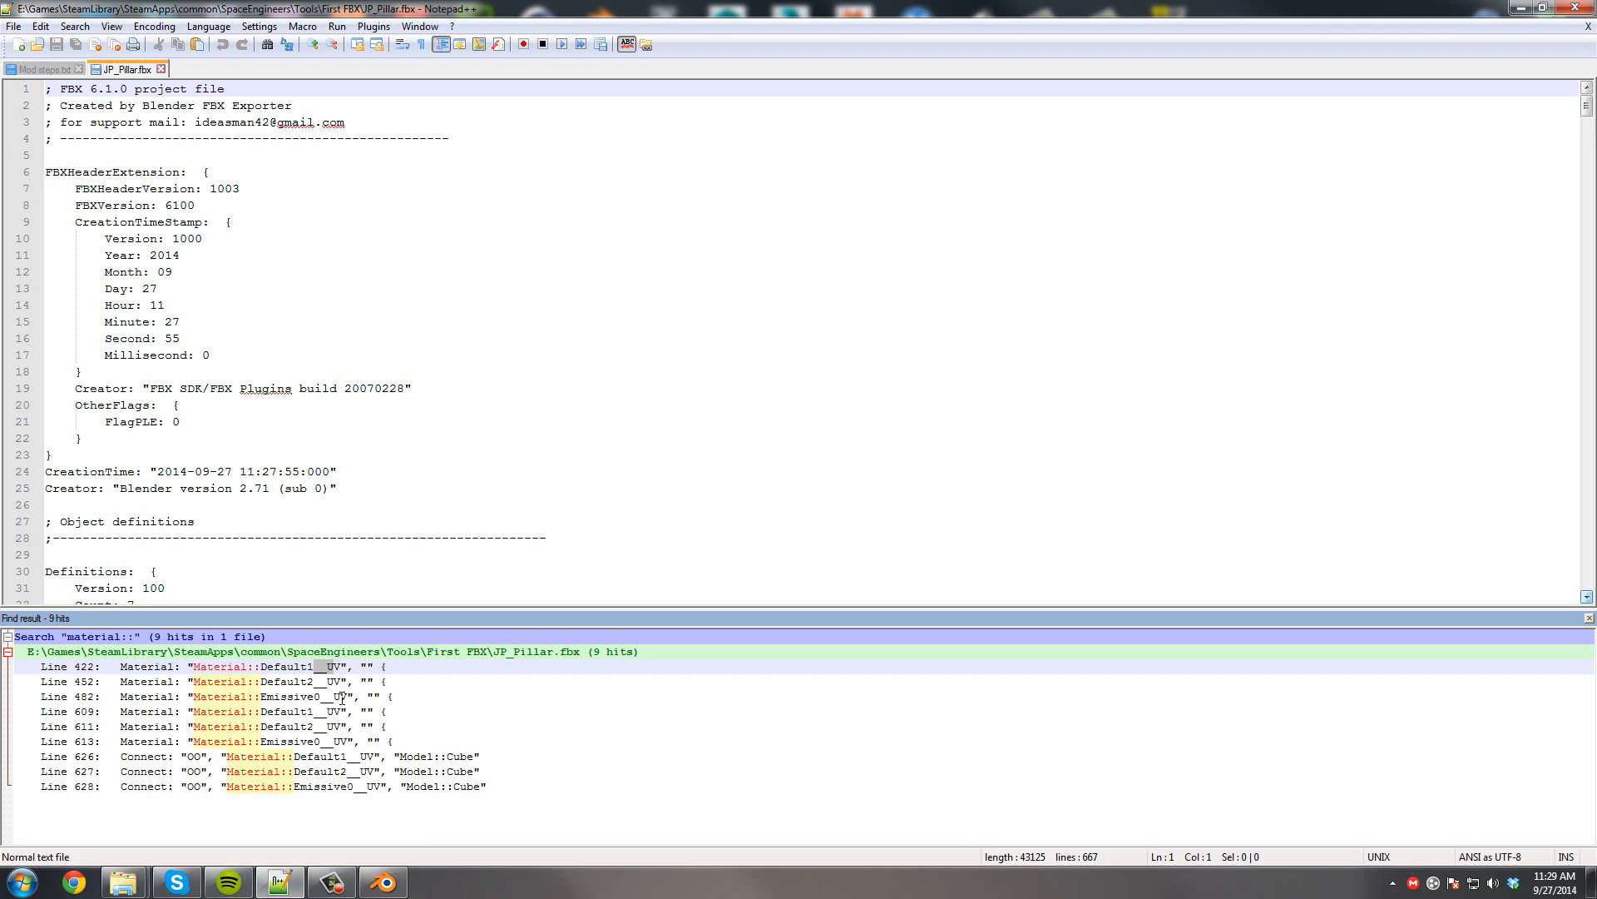
pyautogui.click(342, 665)
pyautogui.doubleClick(342, 666)
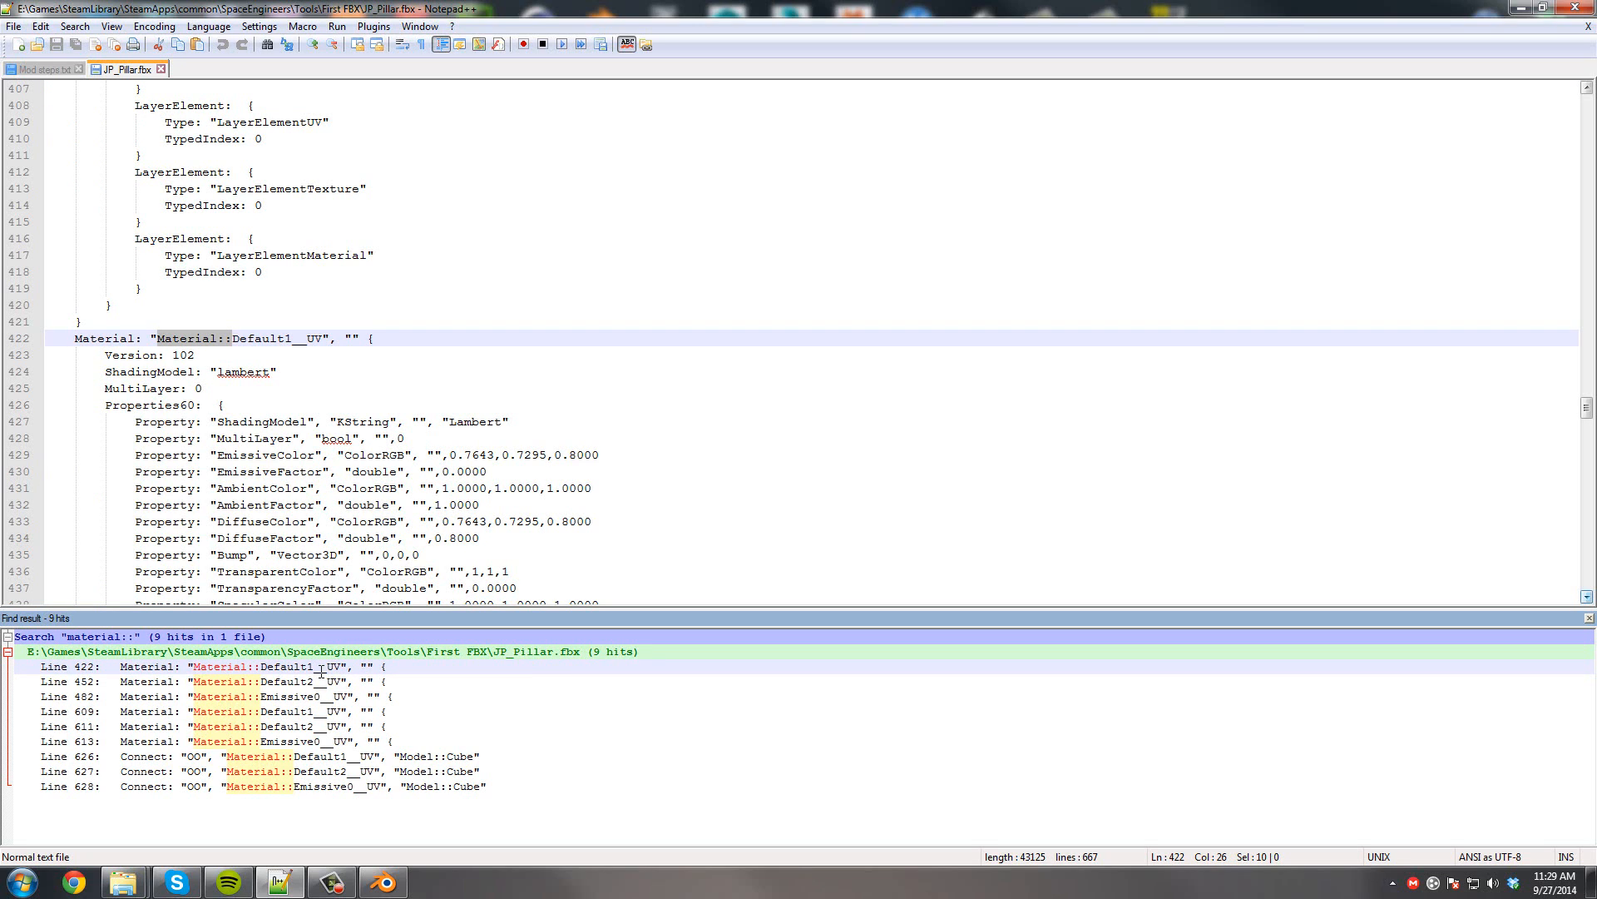
# Replace every "__UV" in JP_Pillar.fbx with nothing.
pyautogui.hotkey('ctrl', 'f')
pyautogui.click(637, 334)
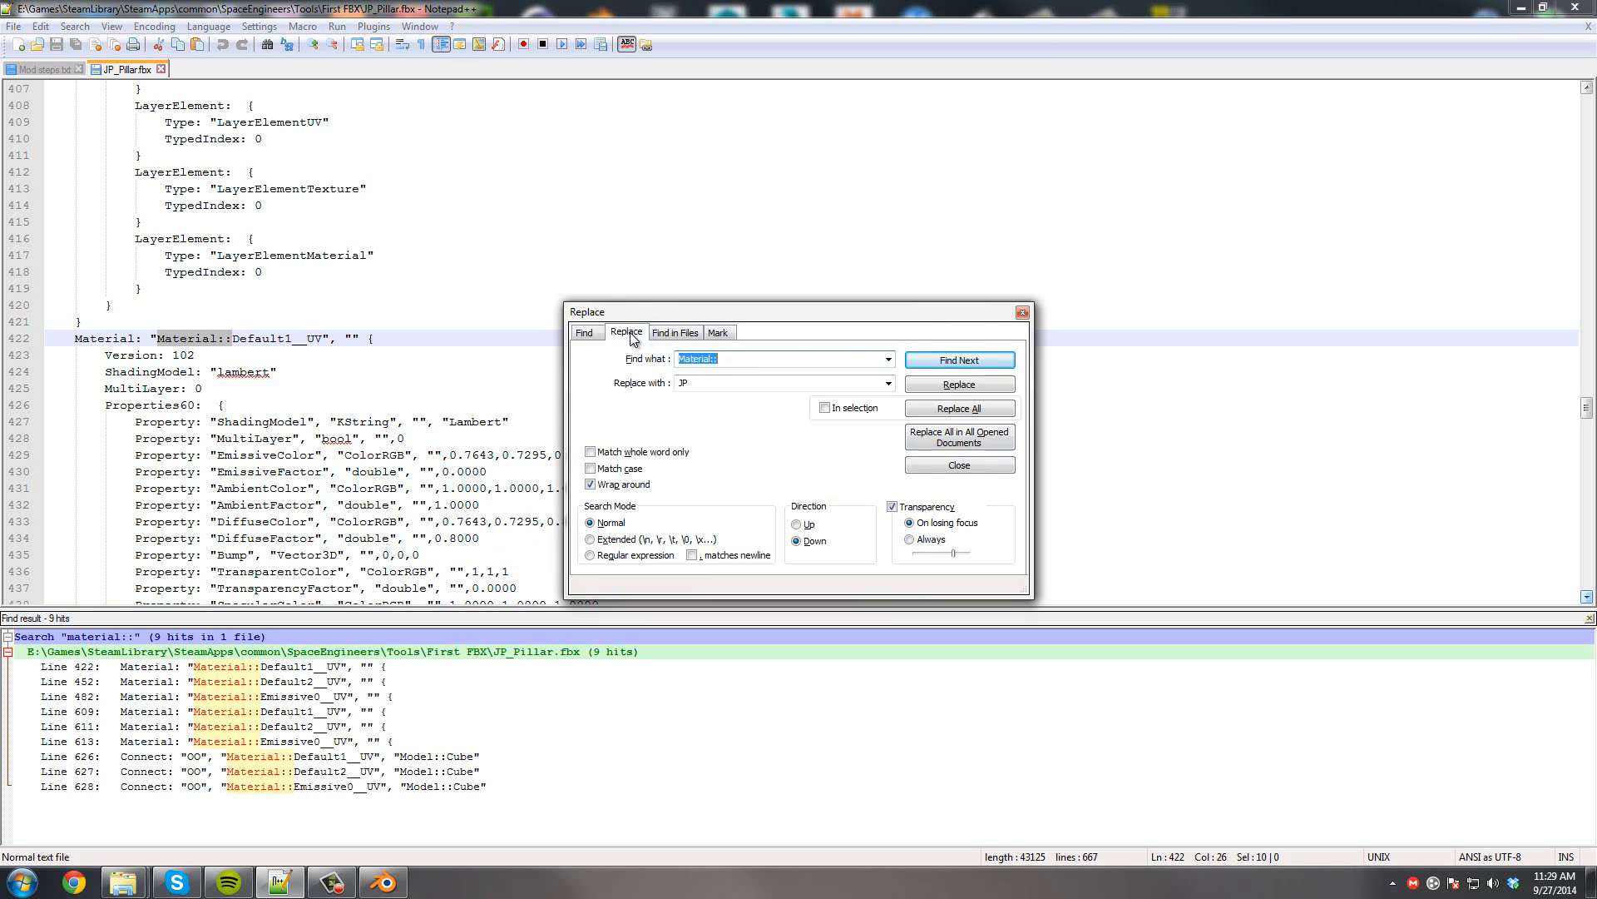
pyautogui.moveTo(756, 360); pyautogui.dragTo(661, 356)
pyautogui.press('BackSpace')
pyautogui.moveTo(742, 383); pyautogui.dragTo(676, 384)
pyautogui.press('BackSpace')
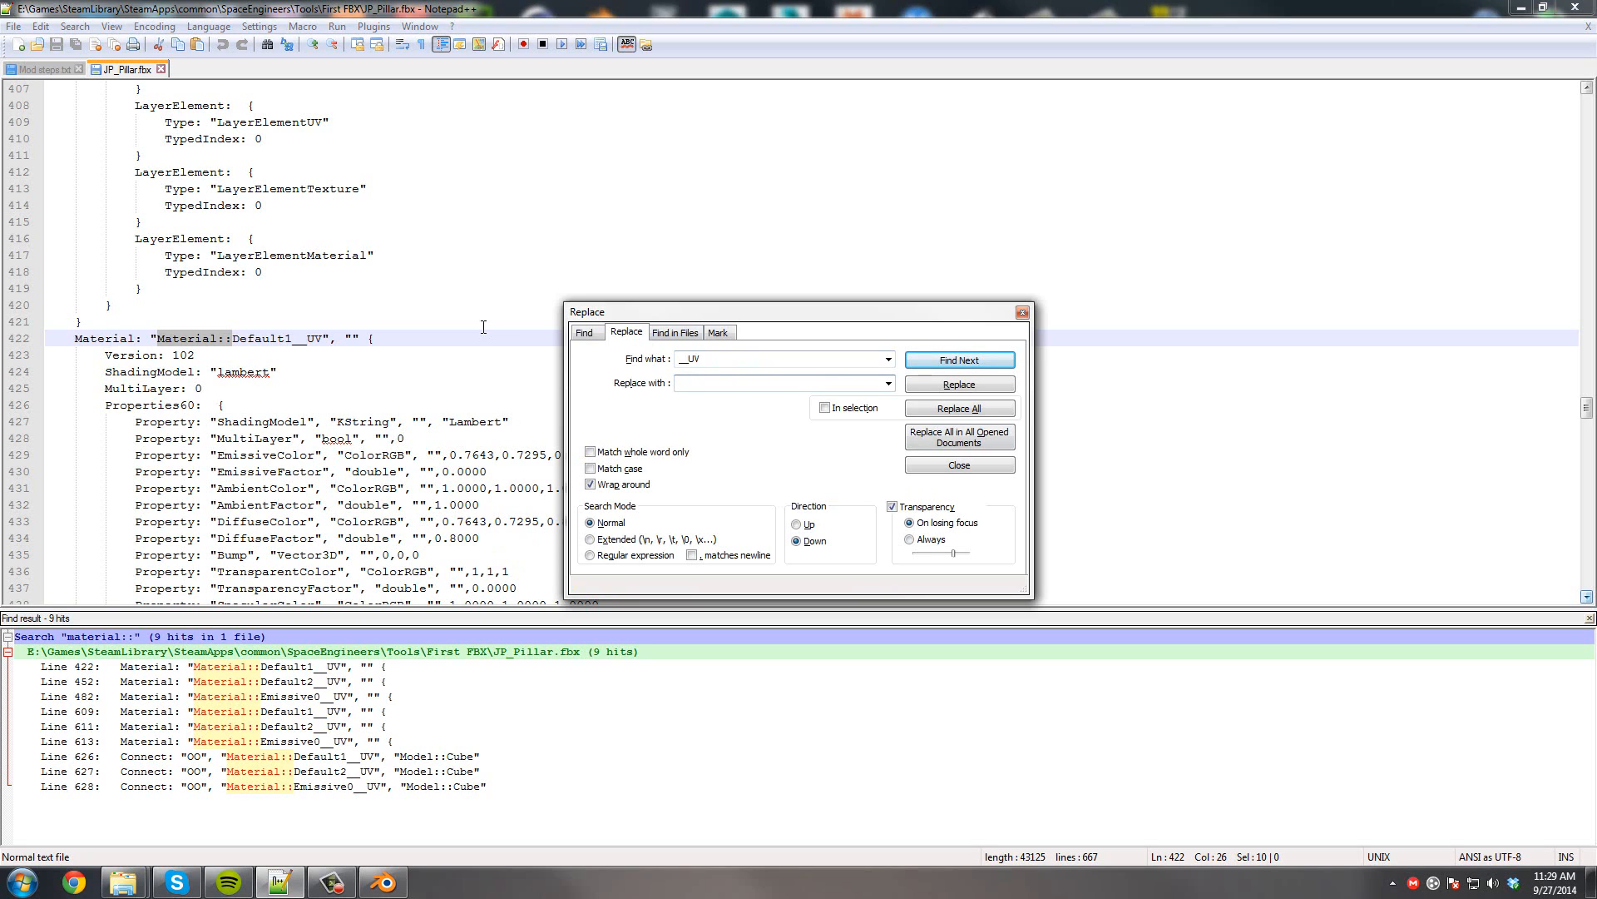
pyautogui.click(991, 408)
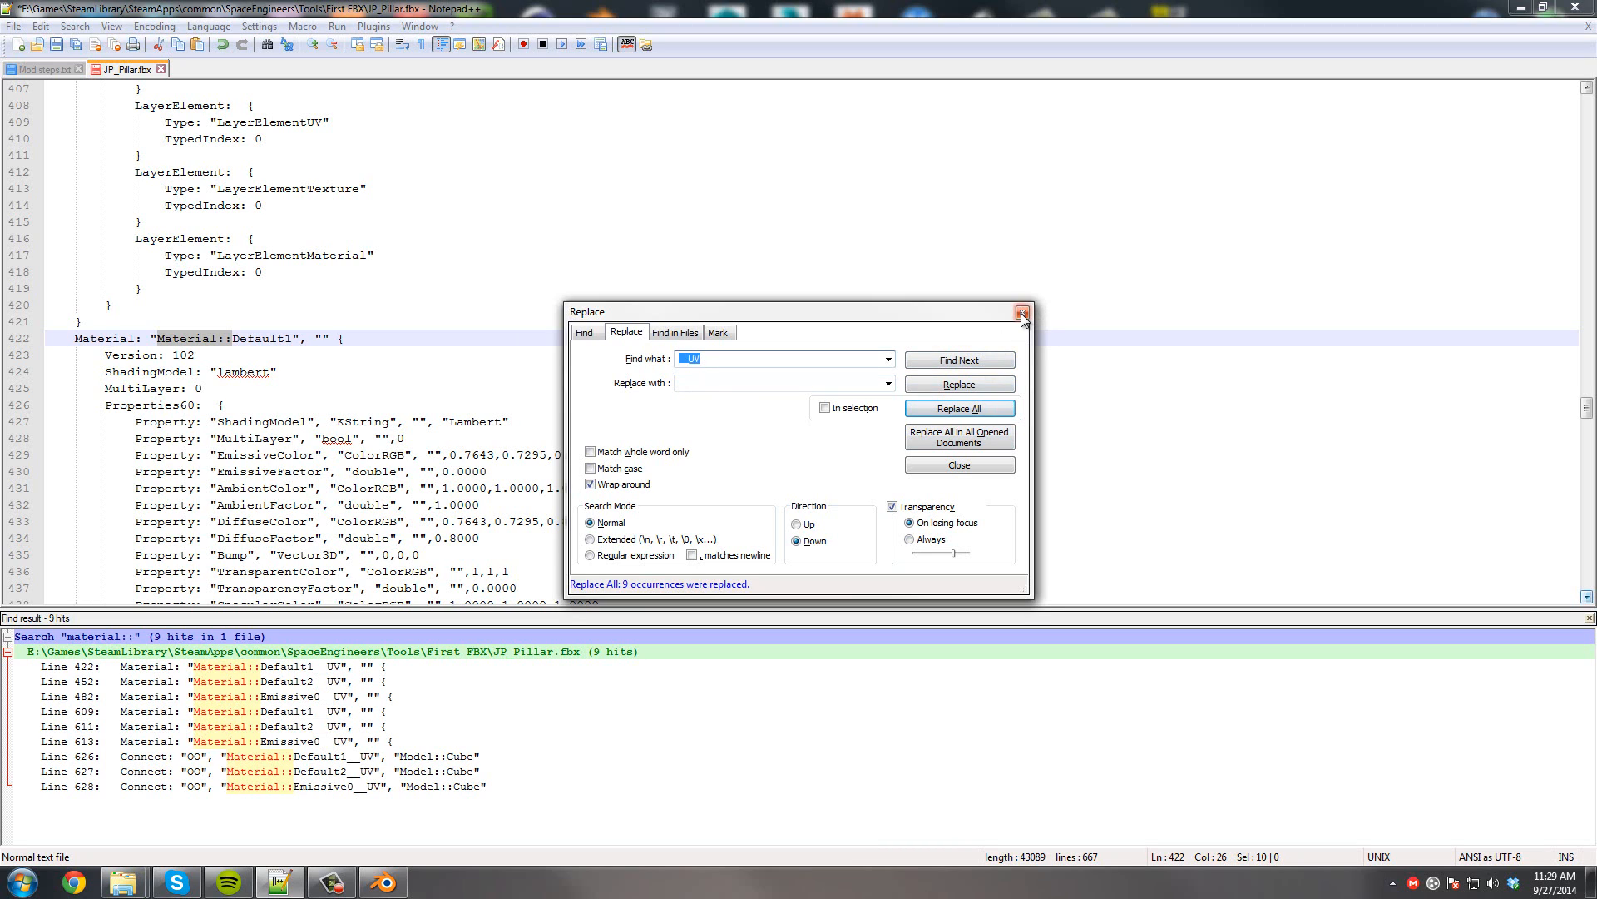
# List all occurrences of "material::" again and check the cleaned-up material names.
pyautogui.click(591, 332)
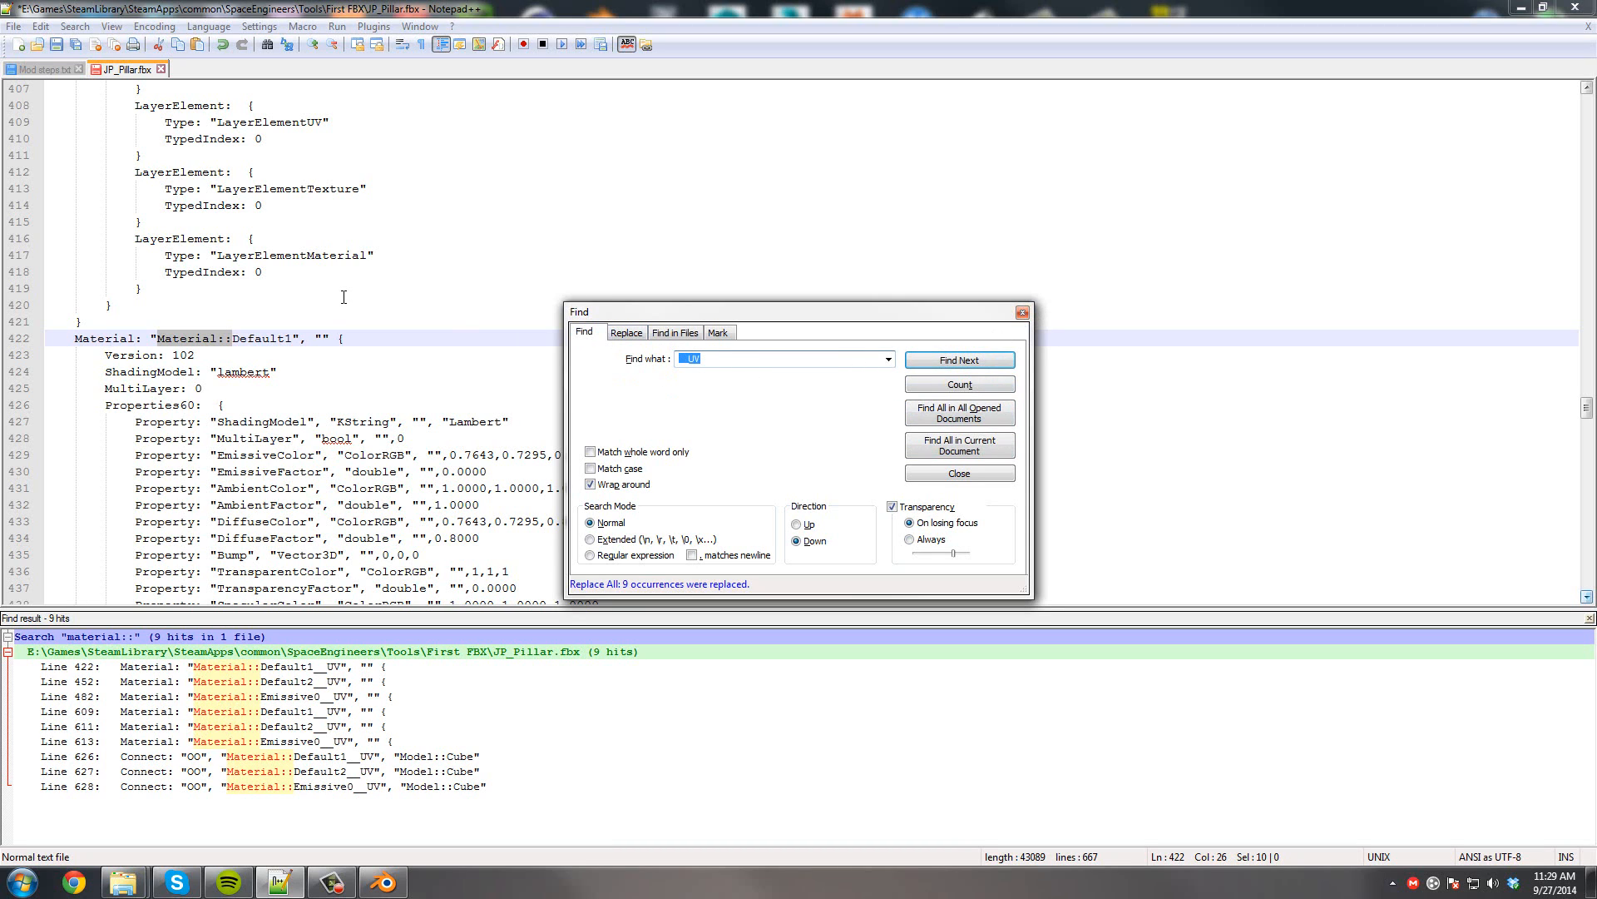
pyautogui.press('BackSpace')
pyautogui.write('material::')
pyautogui.click(992, 448)
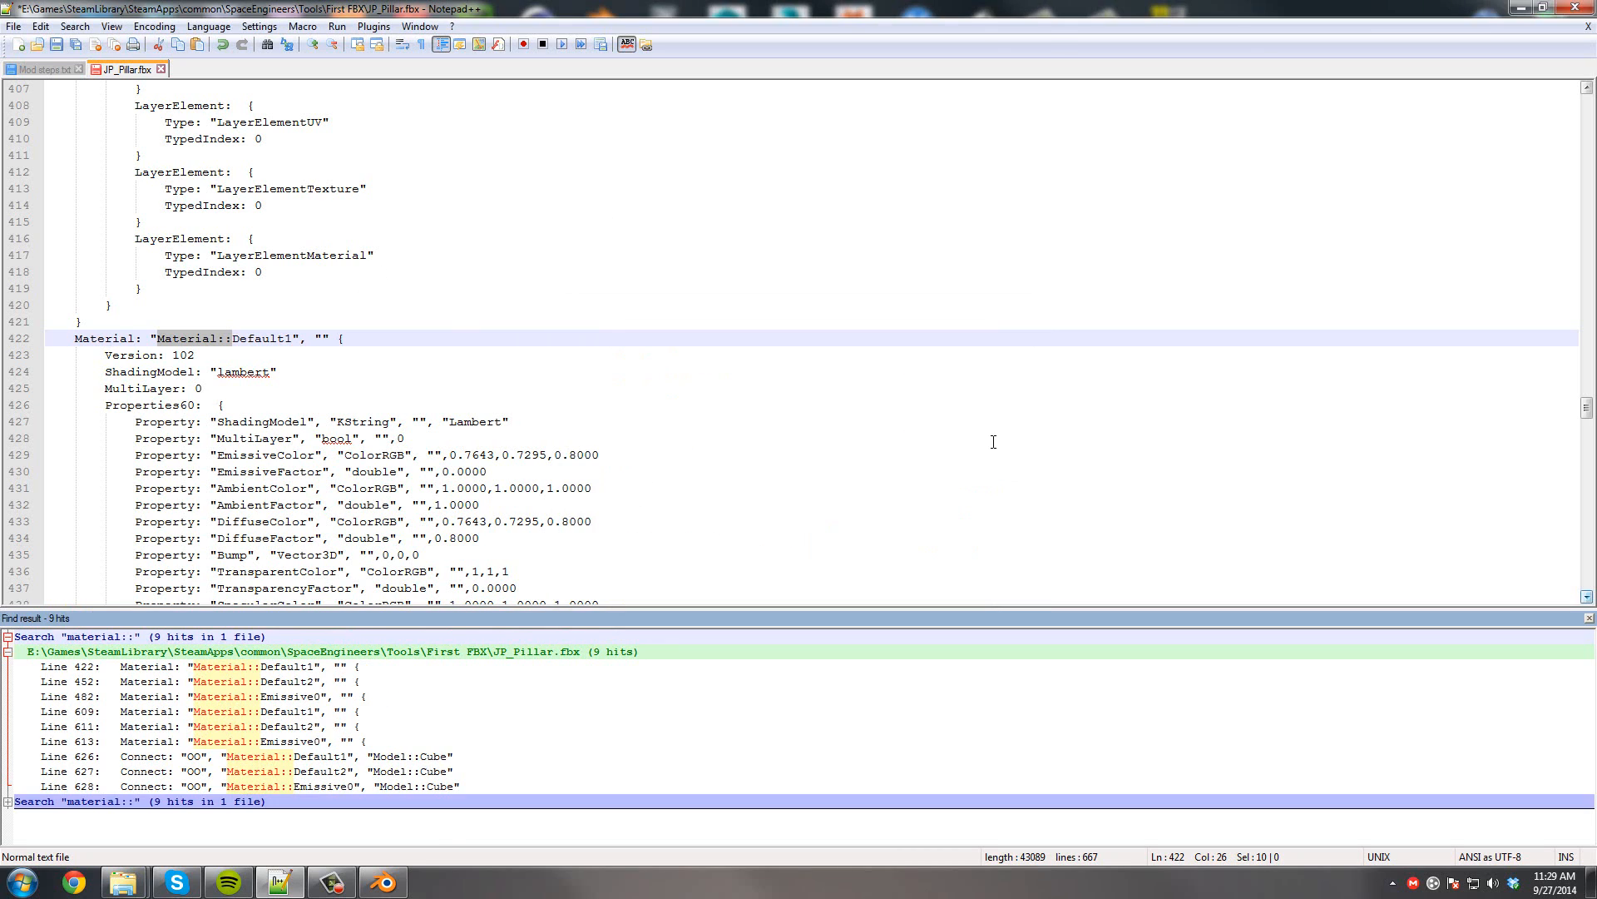
pyautogui.click(310, 670)
pyautogui.click(388, 684)
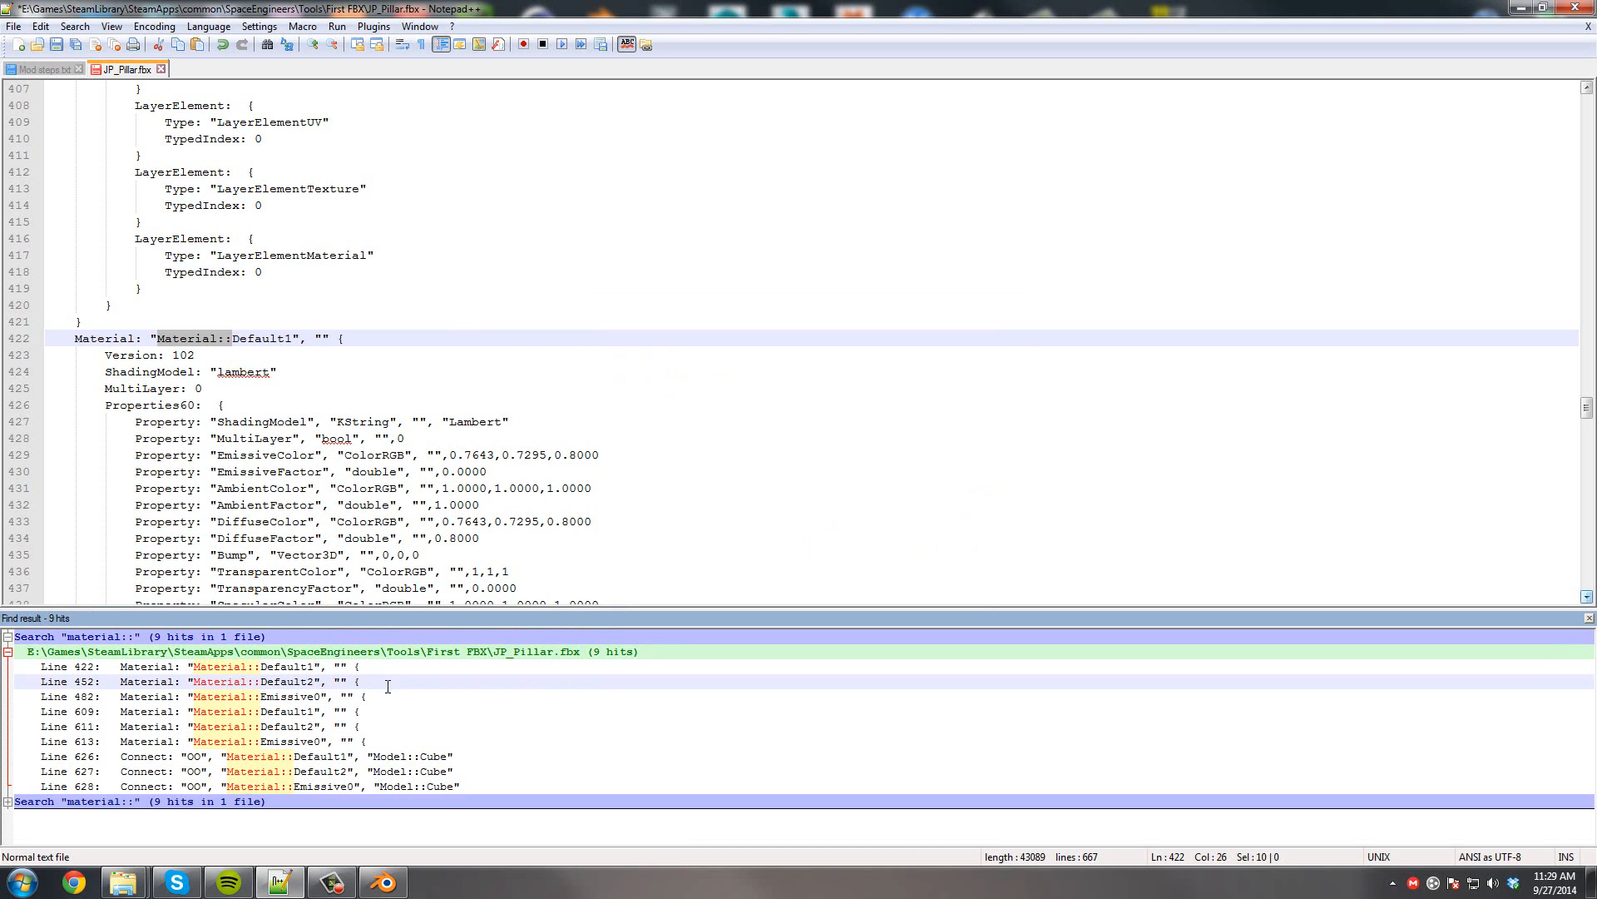
pyautogui.click(316, 697)
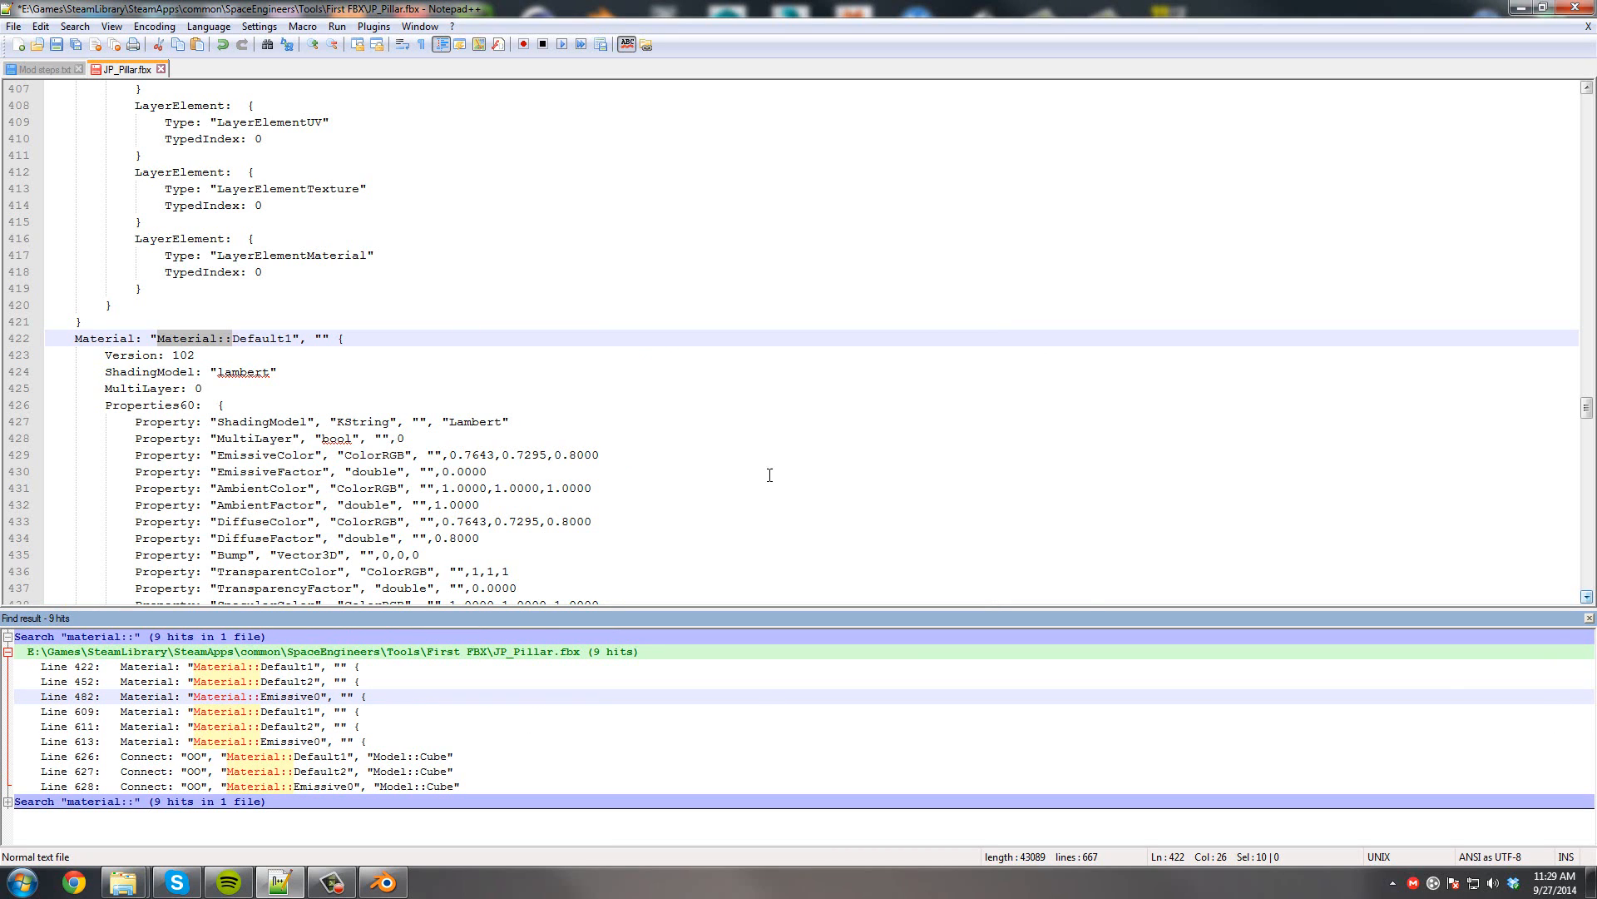
# Save the edited JP_Pillar.fbx and minimize Notepad++.
pyautogui.hotkey('ctrl', 's')
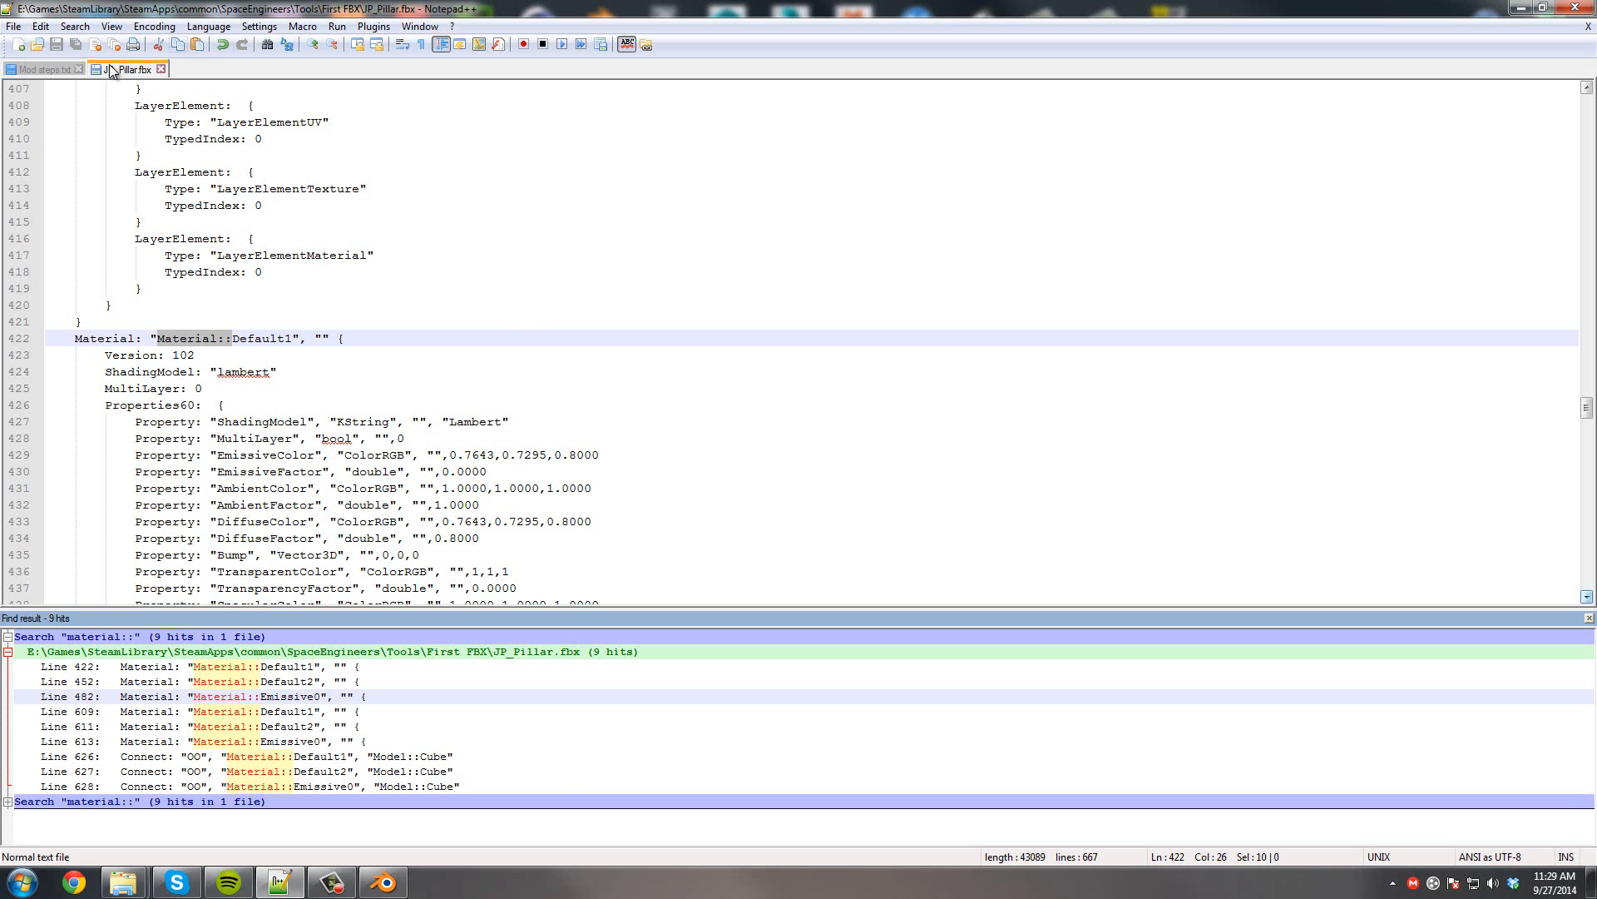
pyautogui.click(1522, 8)
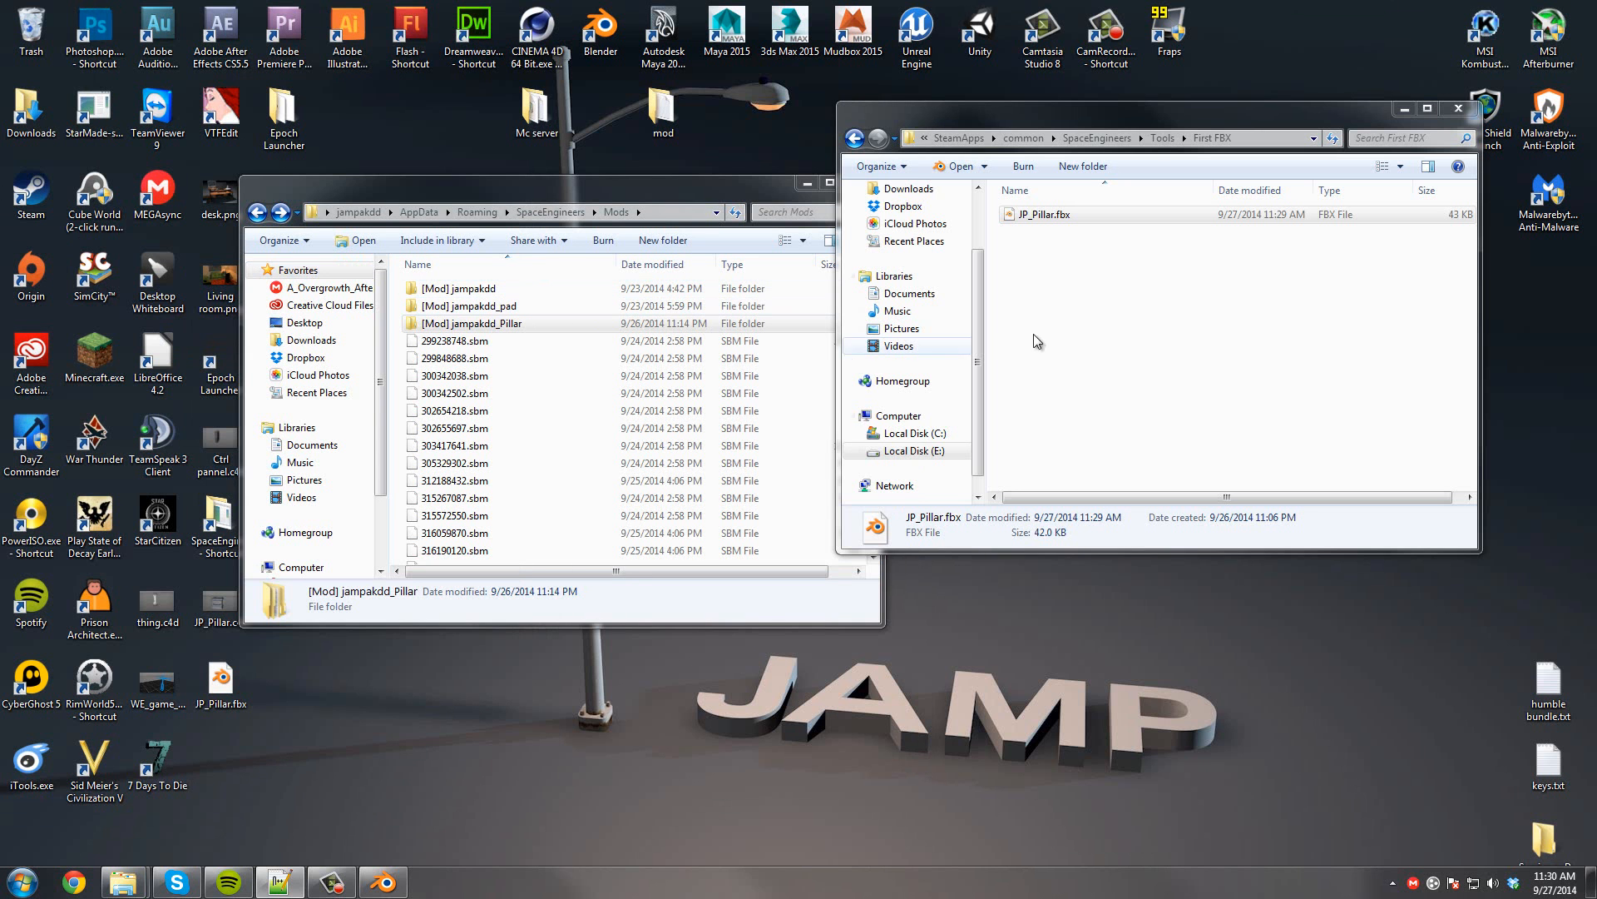
# Copy JP_Pillar.fbx from the First FBX folder and open the Large folder in Tools.
pyautogui.click(1069, 326)
pyautogui.click(857, 139)
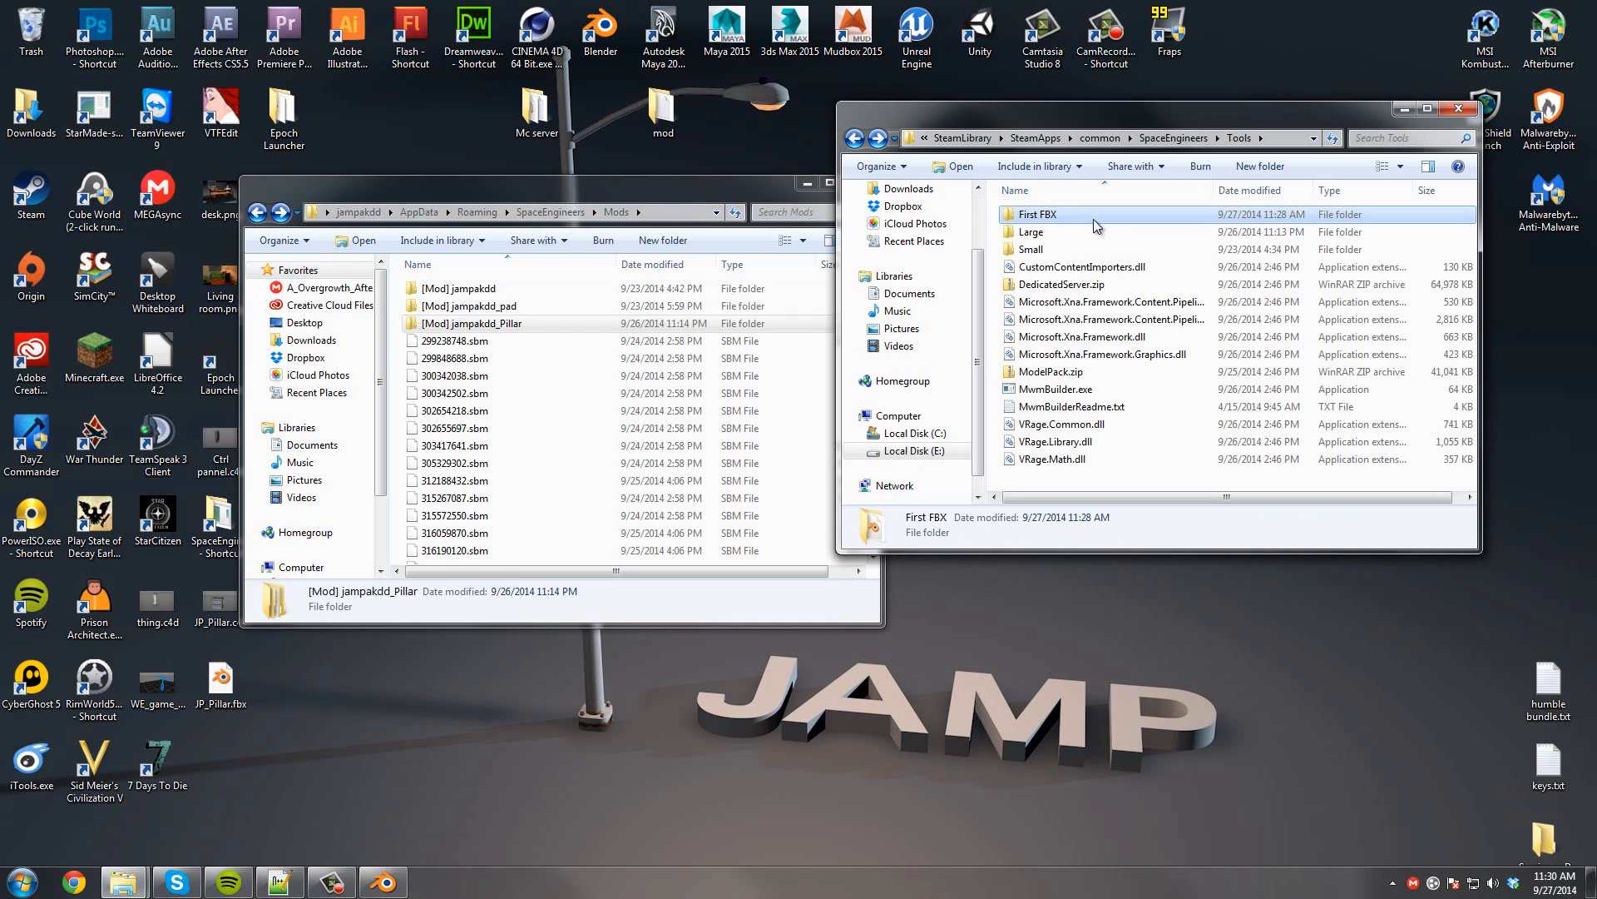
pyautogui.click(1022, 215)
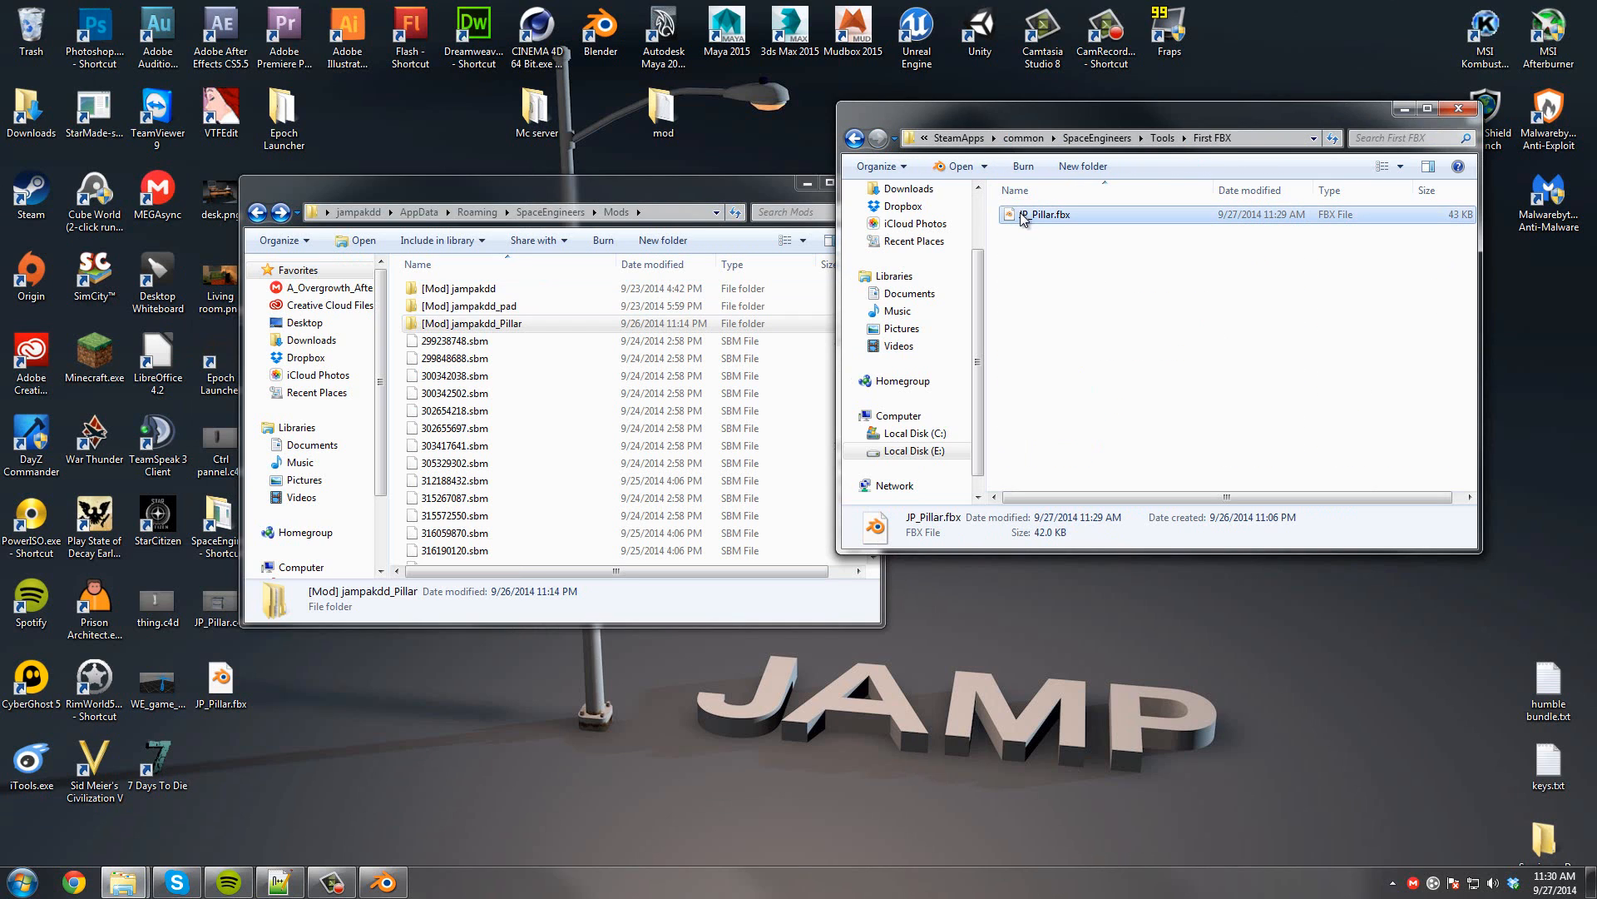
pyautogui.click(855, 138)
pyautogui.doubleClick(1032, 232)
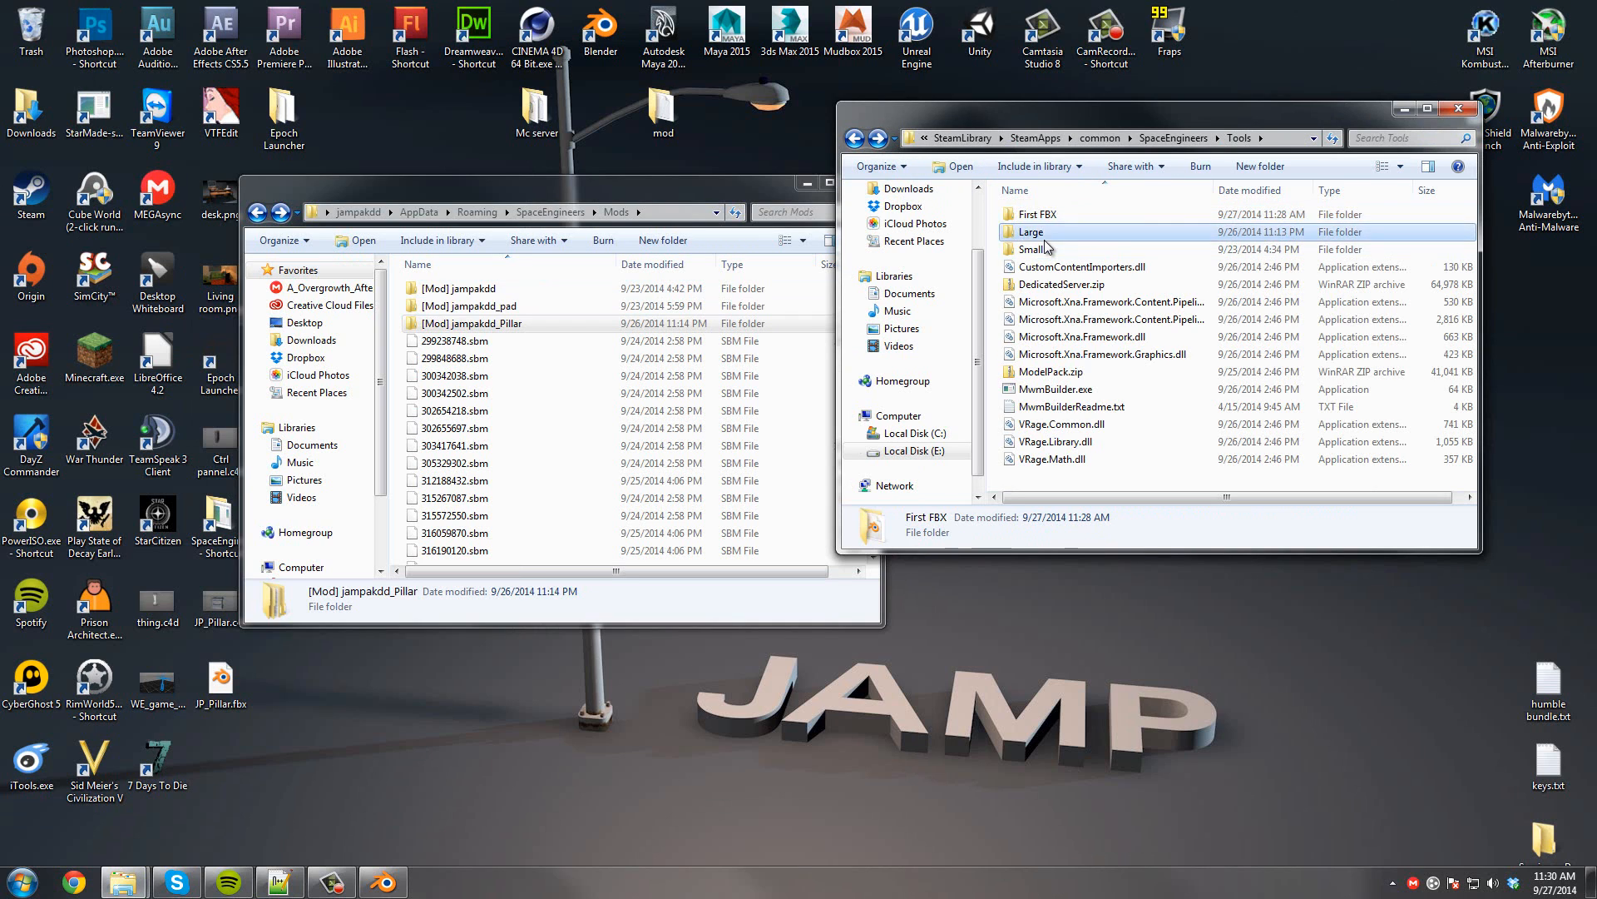
# Move every file except JP_Pillar.xml from the Large folder to the desktop trash and empty the trash permanently.
pyautogui.moveTo(1070, 291)
pyautogui.mouseDown()
pyautogui.moveTo(1032, 239)
pyautogui.moveTo(1042, 293)
pyautogui.mouseUp()
pyautogui.click(1036, 220)
pyautogui.keyDown('ctrl'); pyautogui.click(1038, 234); pyautogui.keyUp('ctrl')
pyautogui.moveTo(1052, 216); pyautogui.dragTo(40, 20)
pyautogui.rightClick(42, 20)
pyautogui.click(88, 49)
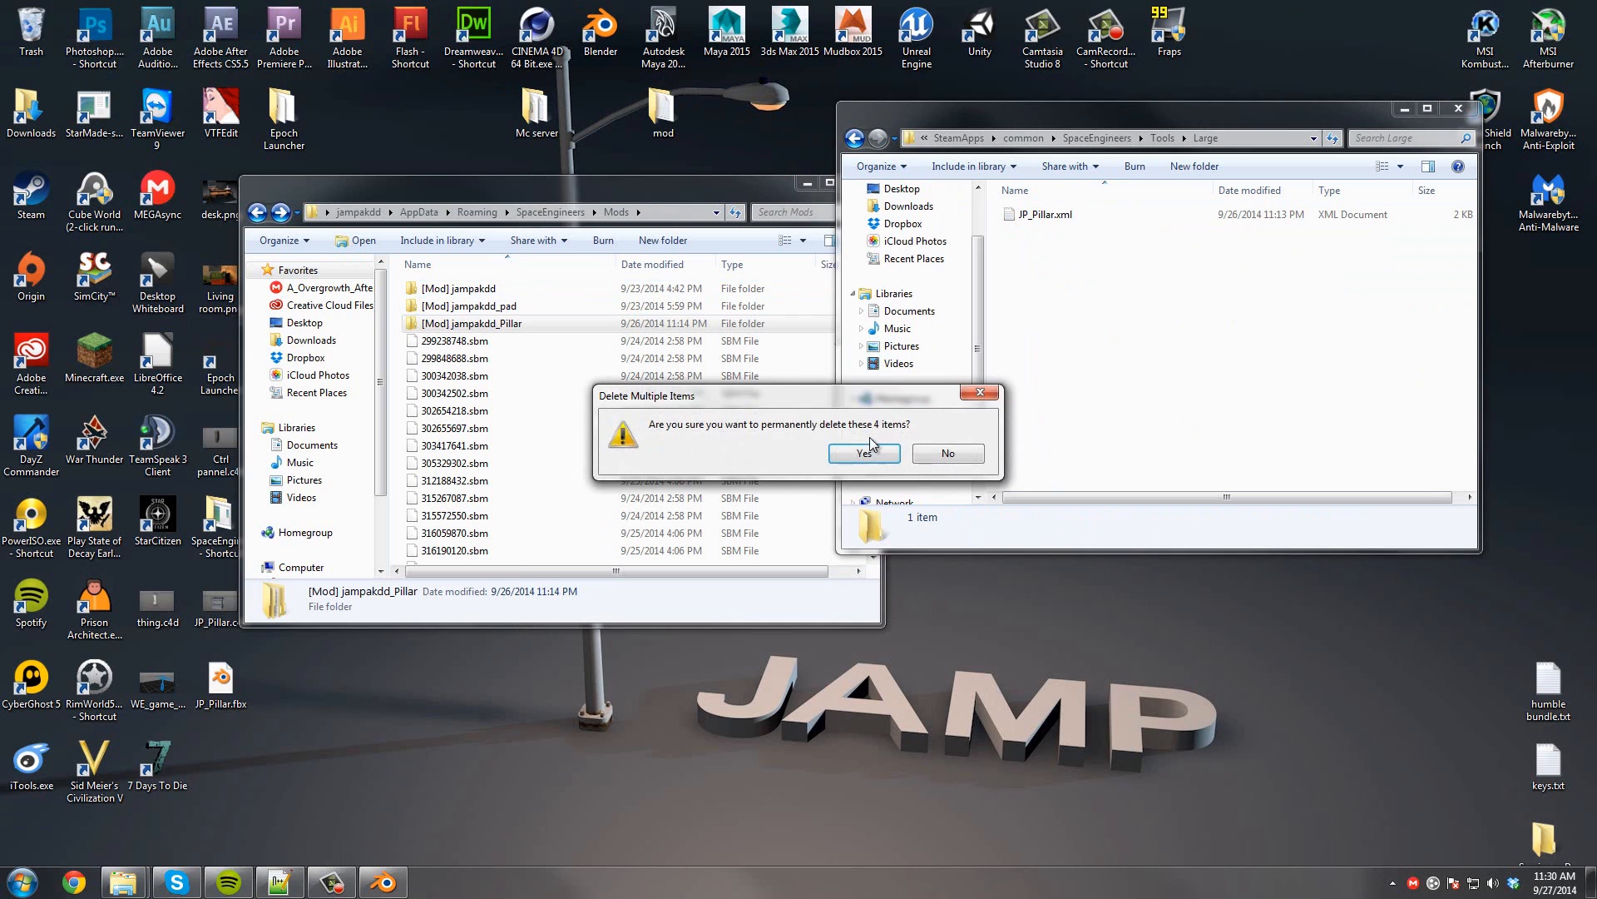
pyautogui.click(872, 447)
# Paste JP_Pillar.fbx into the Large folder and place the Mods folder window beside the Large folder window.
pyautogui.click(1088, 319)
pyautogui.hotkey('ctrl', 'v')
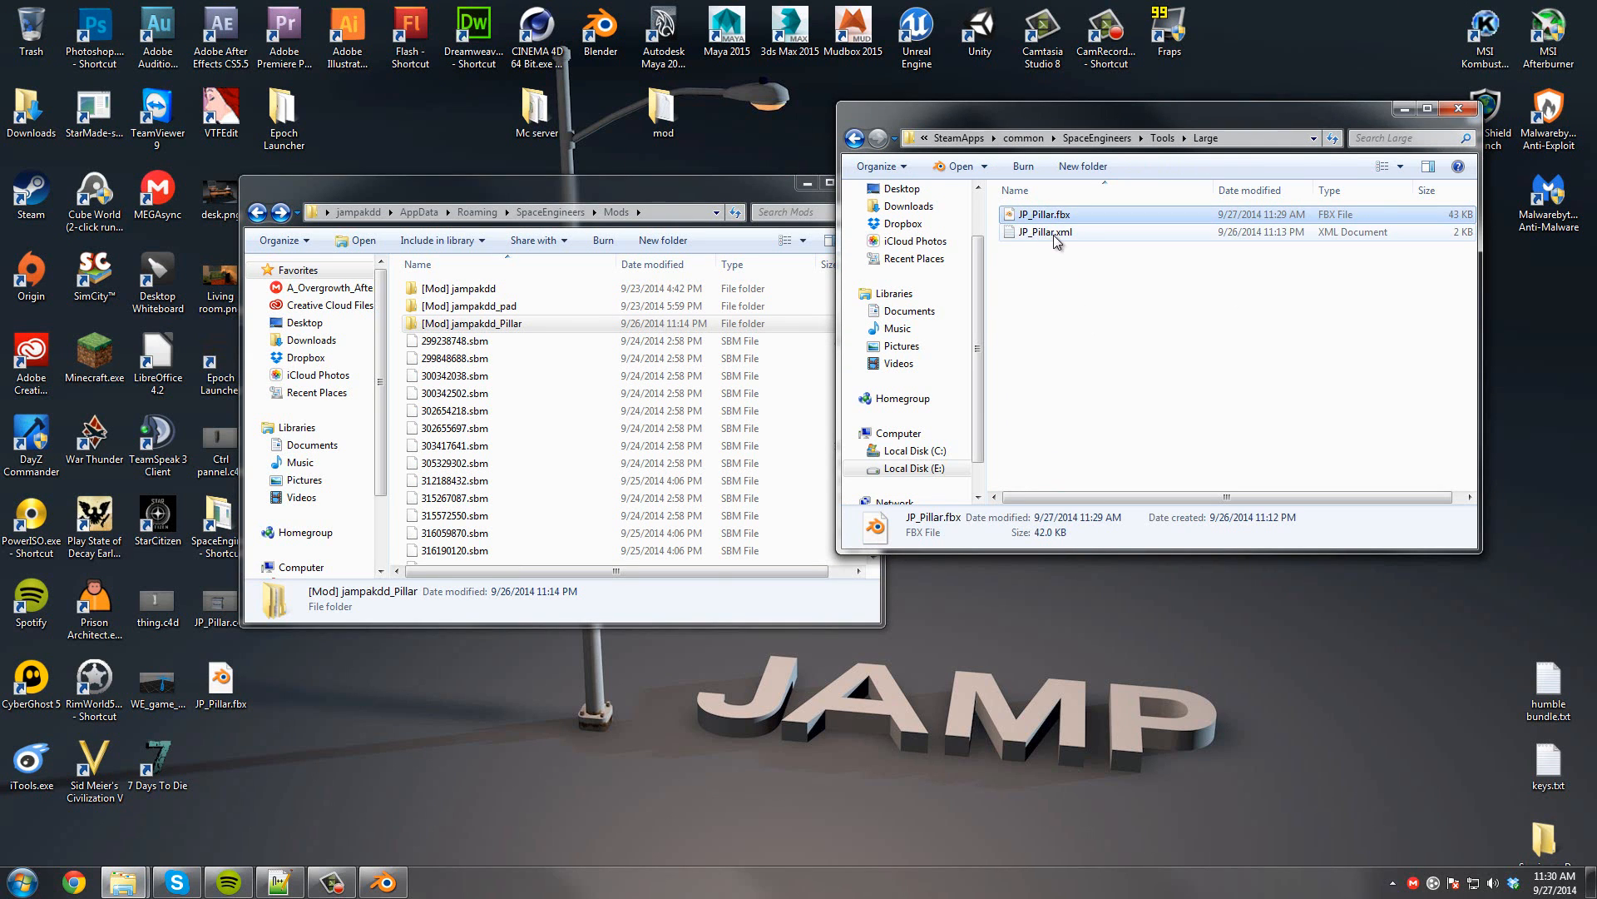
pyautogui.moveTo(507, 191); pyautogui.dragTo(946, 203)
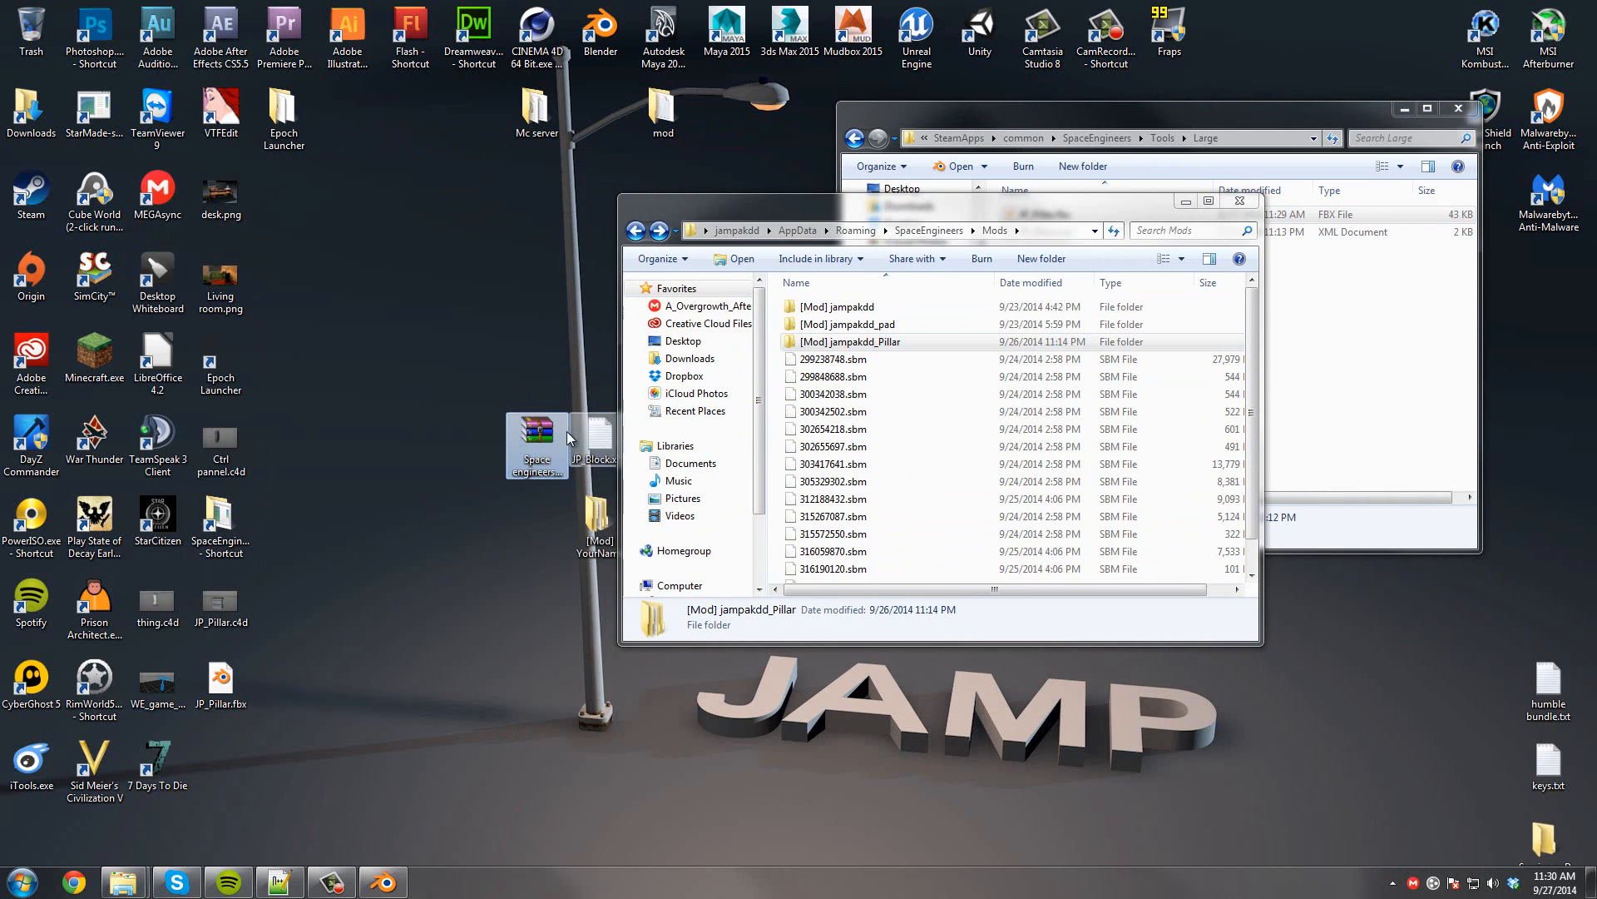
pyautogui.moveTo(809, 206); pyautogui.dragTo(353, 131)
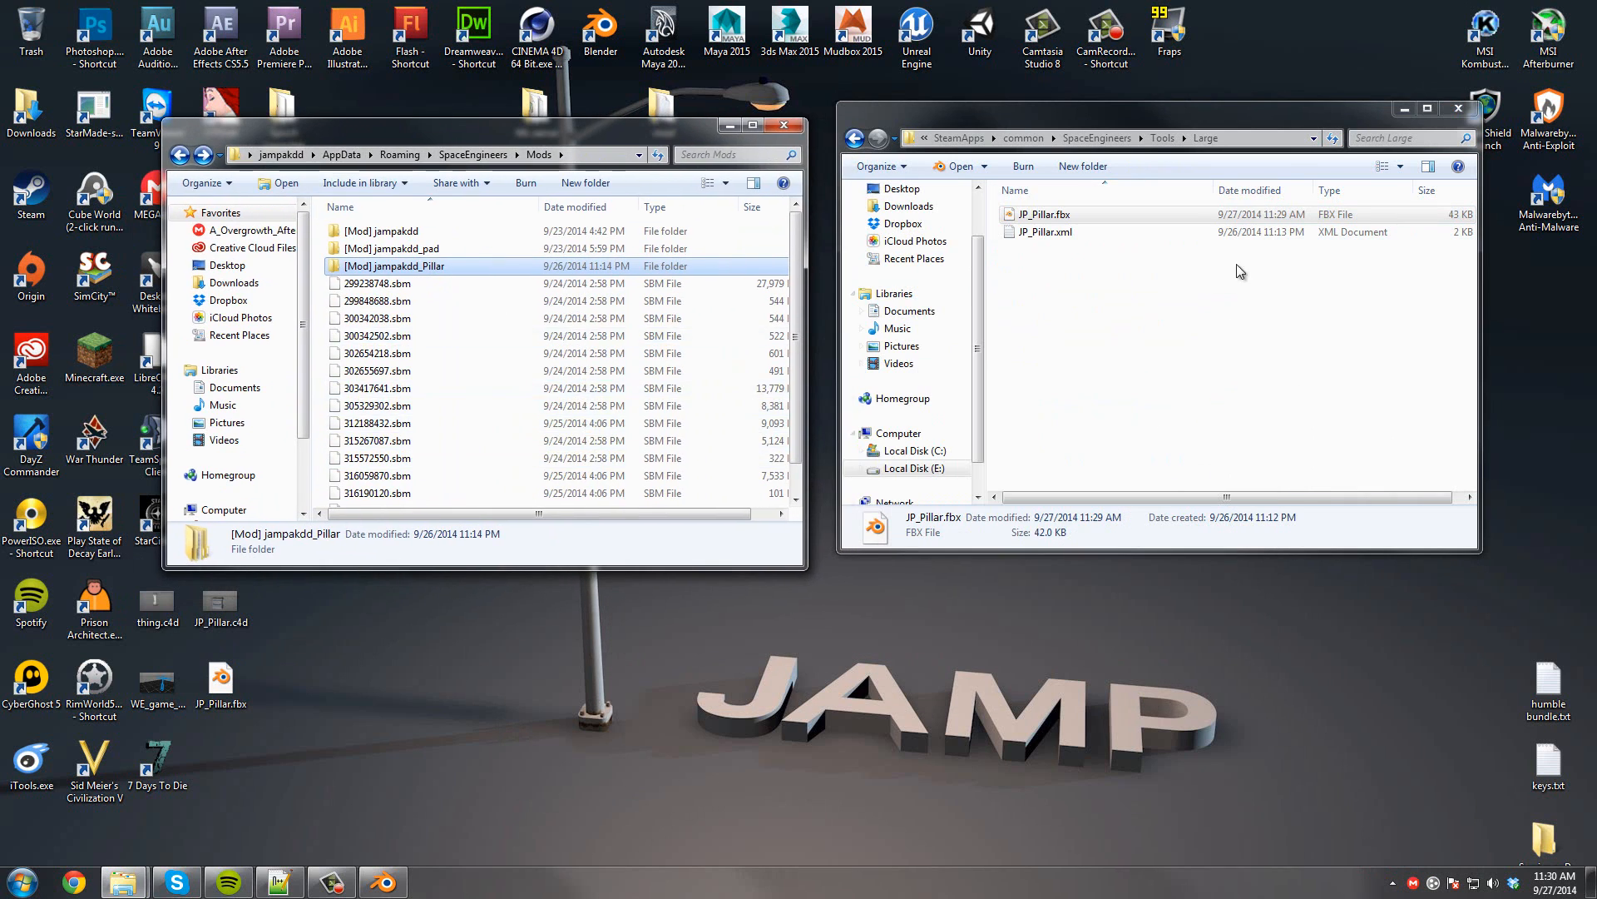
# Open JP_Pillar.xml from the Large folder in Notepad++ and close the search results pane.
pyautogui.rightClick(1080, 233)
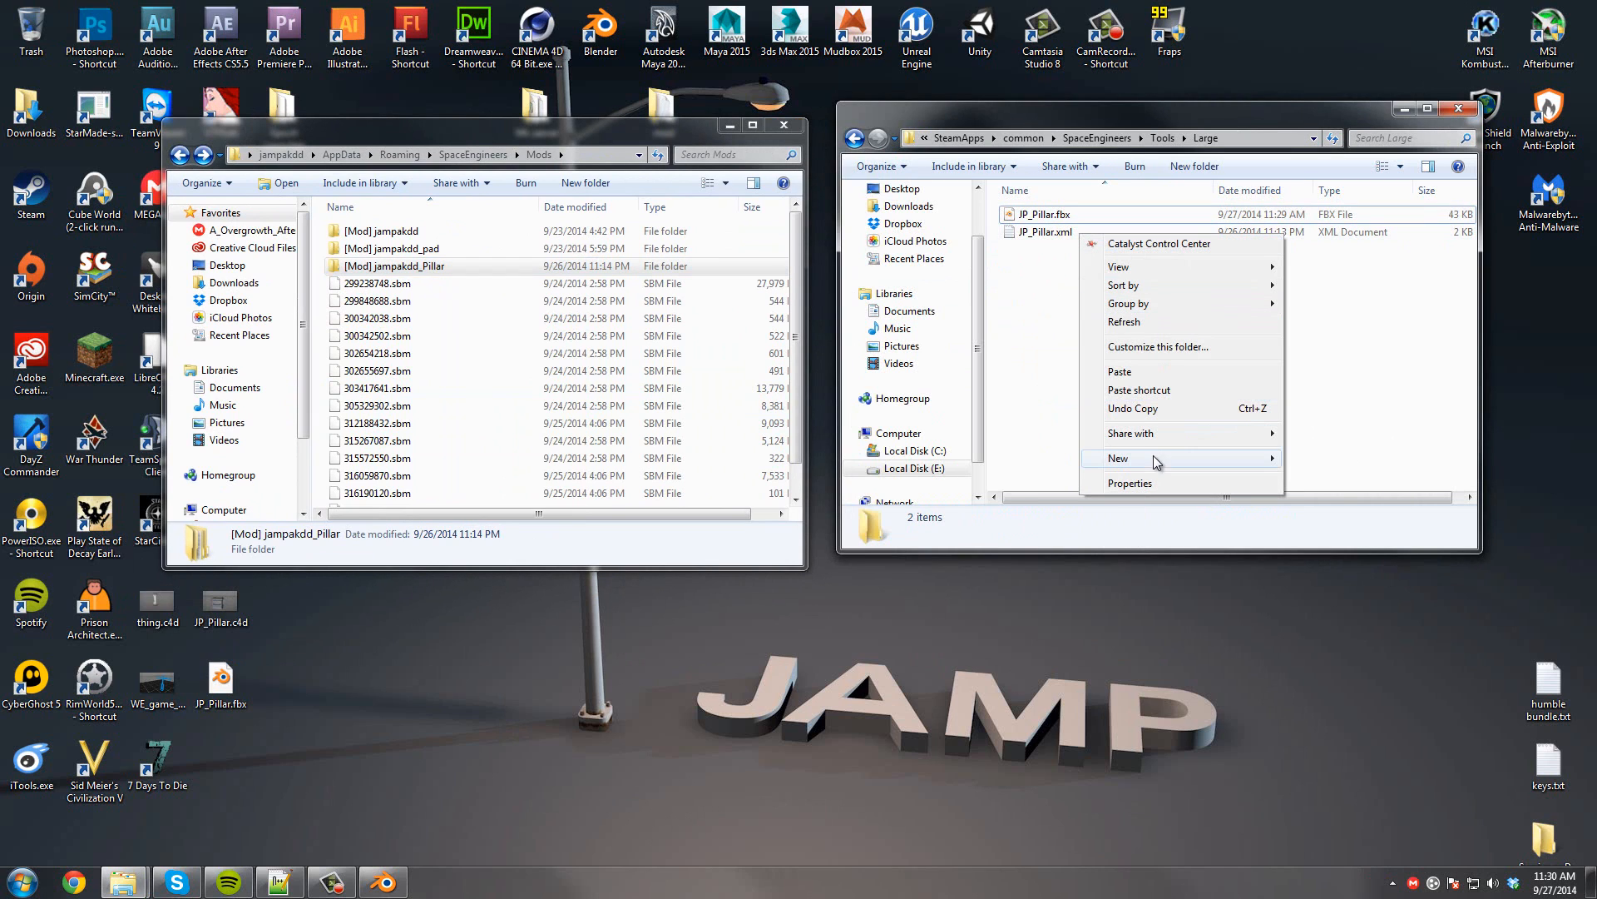
pyautogui.click(1042, 266)
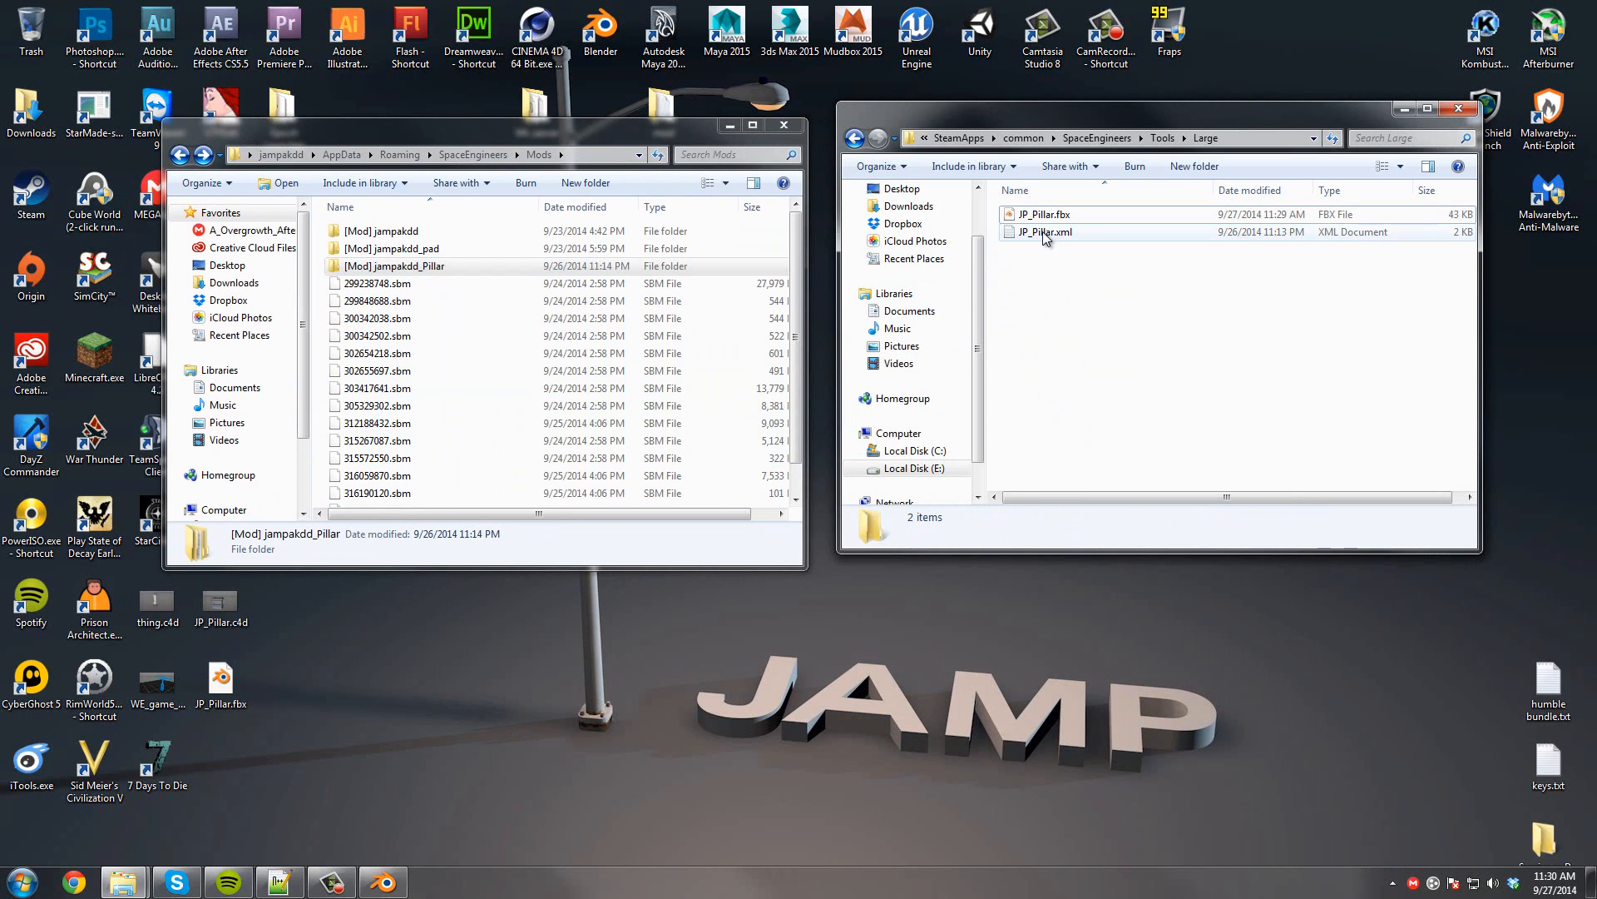
pyautogui.rightClick(1045, 234)
pyautogui.click(1264, 325)
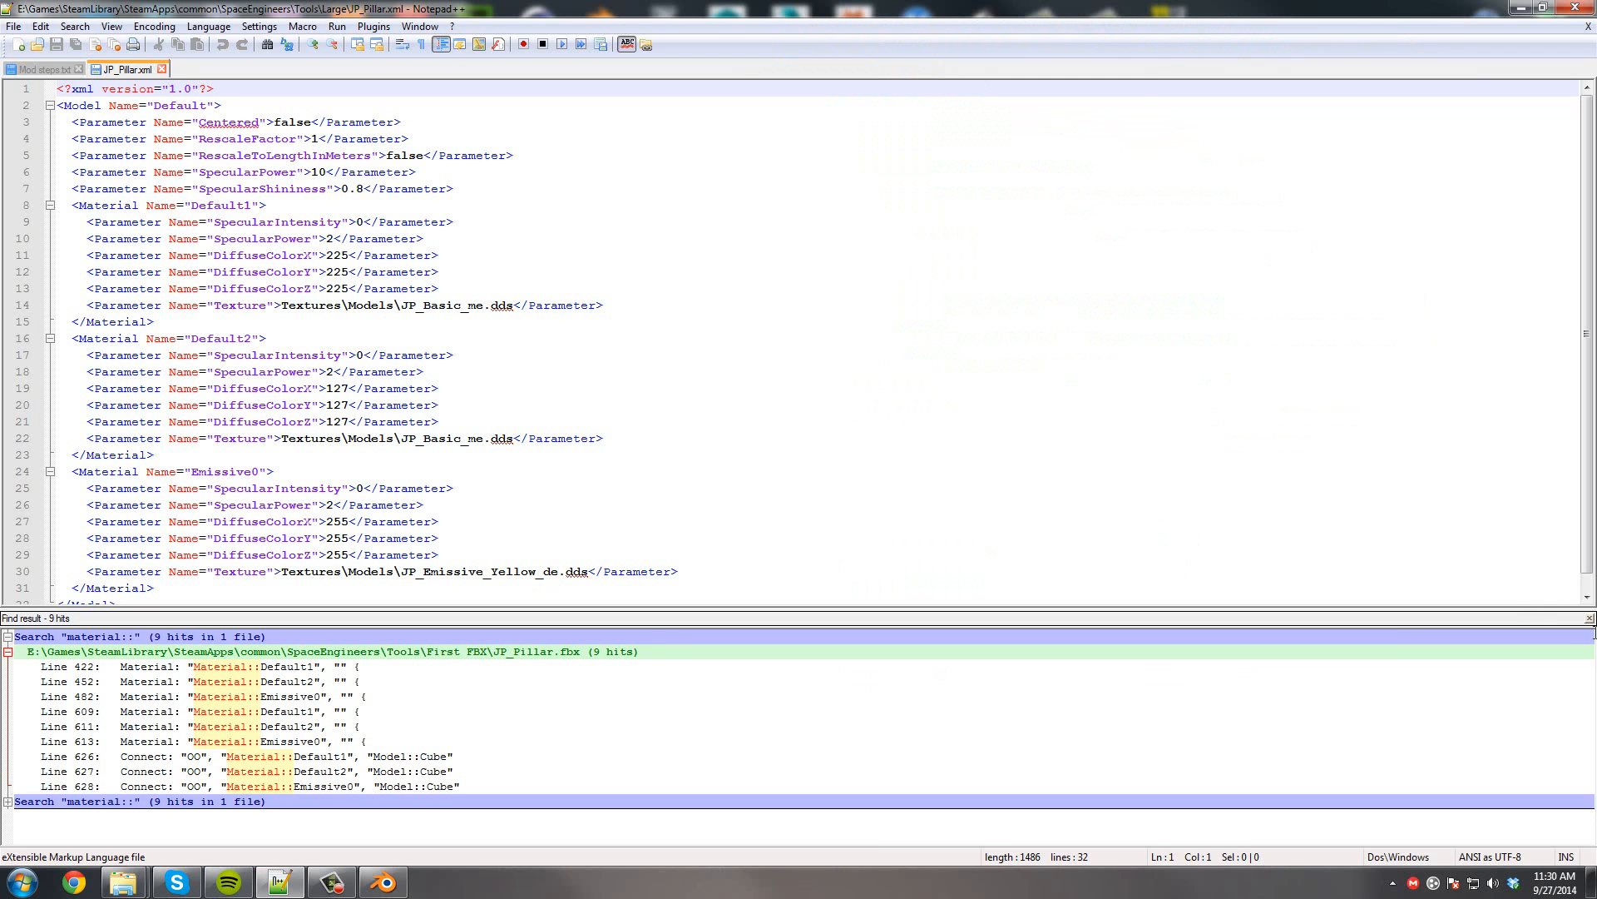
pyautogui.click(1589, 618)
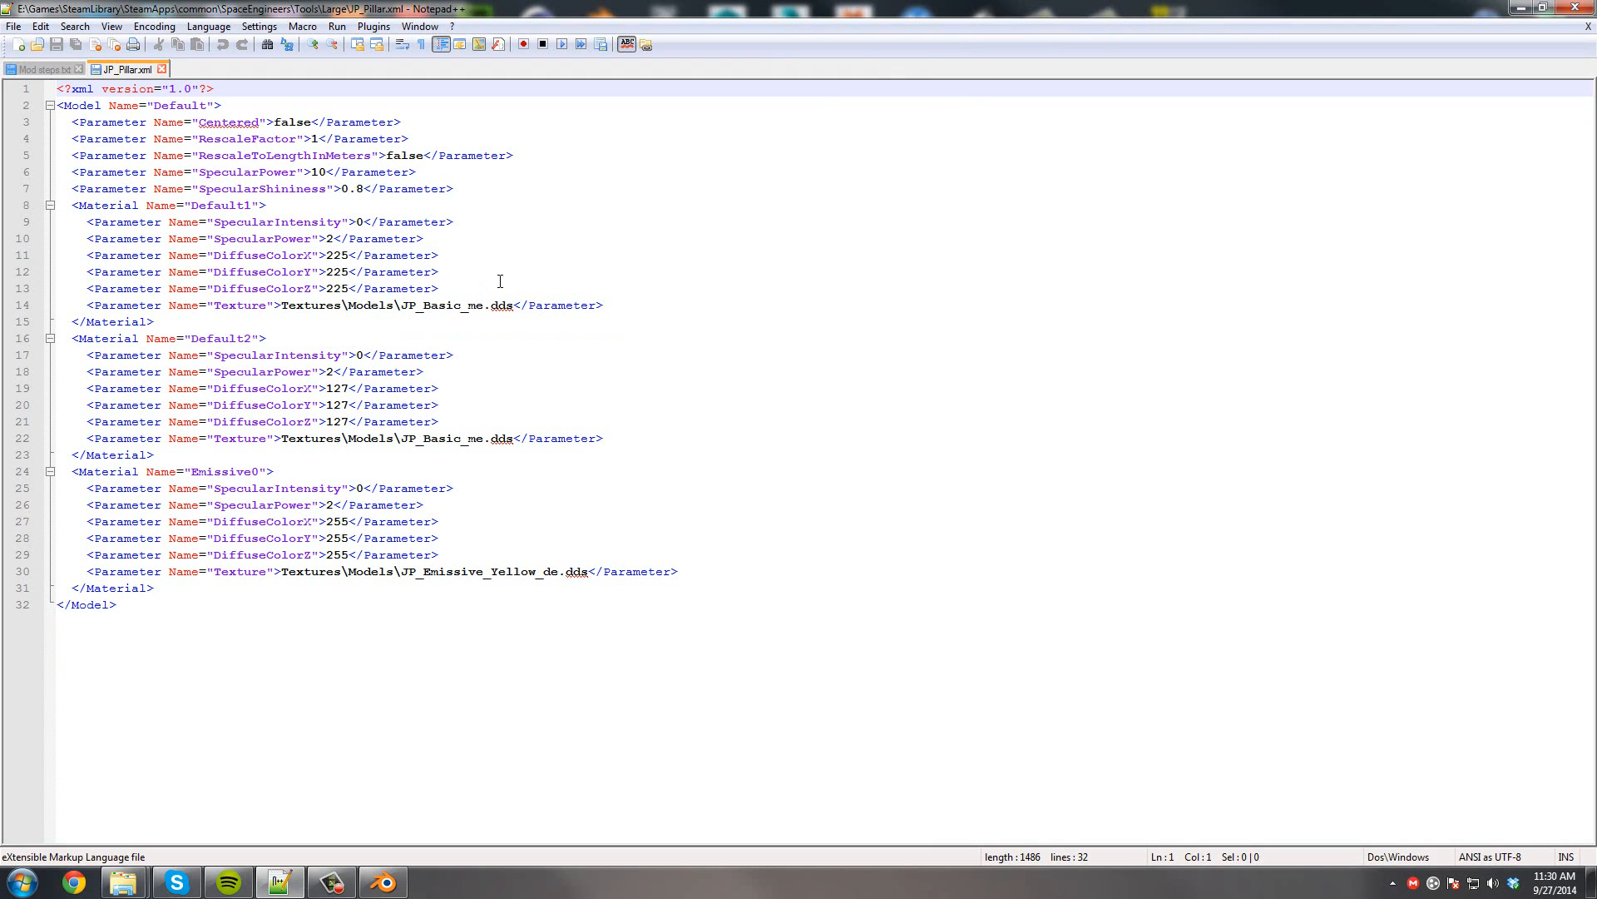
# Examine the texture paths of the Default1, Default2 and Emissive0 materials in JP_Pillar.xml.
pyautogui.moveTo(602, 305); pyautogui.dragTo(315, 336)
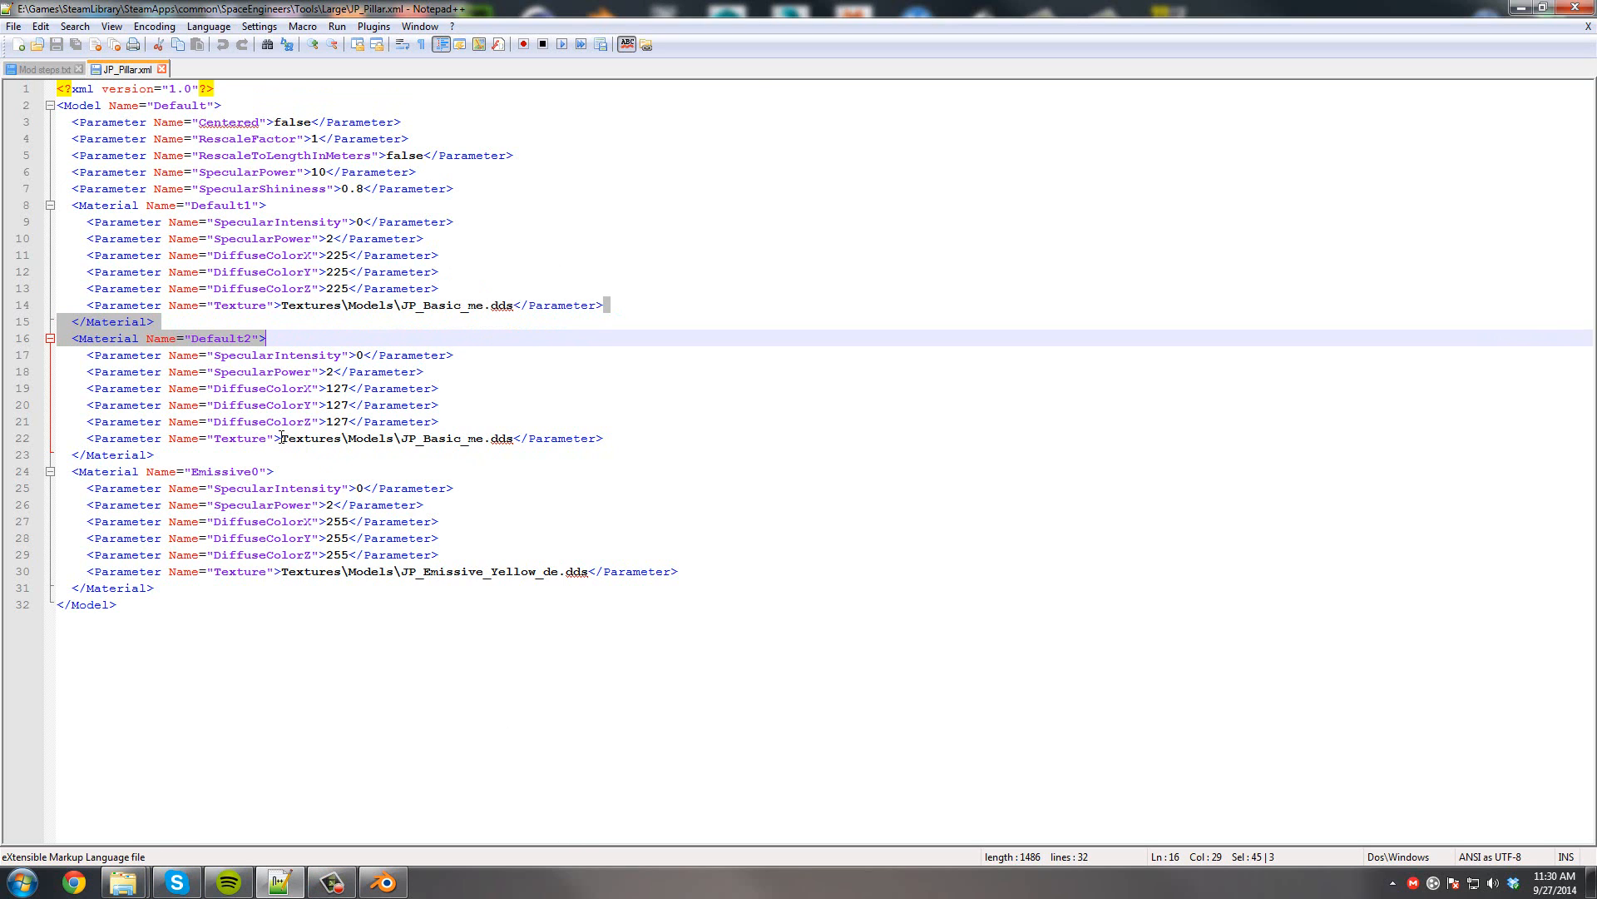
pyautogui.moveTo(282, 438); pyautogui.dragTo(418, 436)
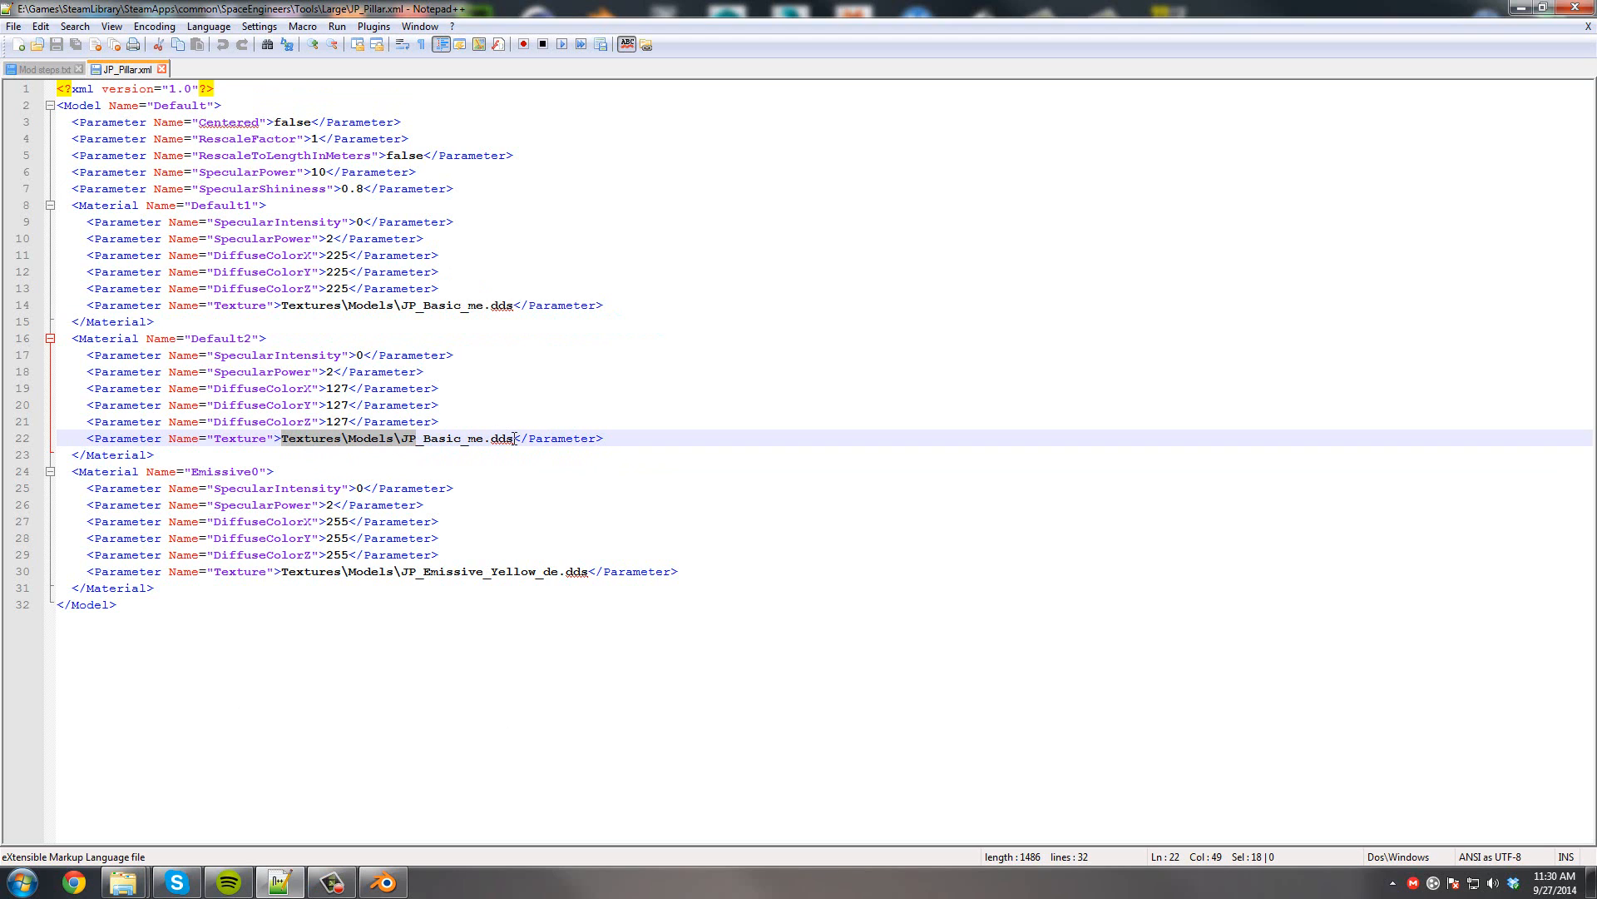
pyautogui.moveTo(282, 306); pyautogui.dragTo(603, 305)
pyautogui.moveTo(236, 571); pyautogui.dragTo(560, 572)
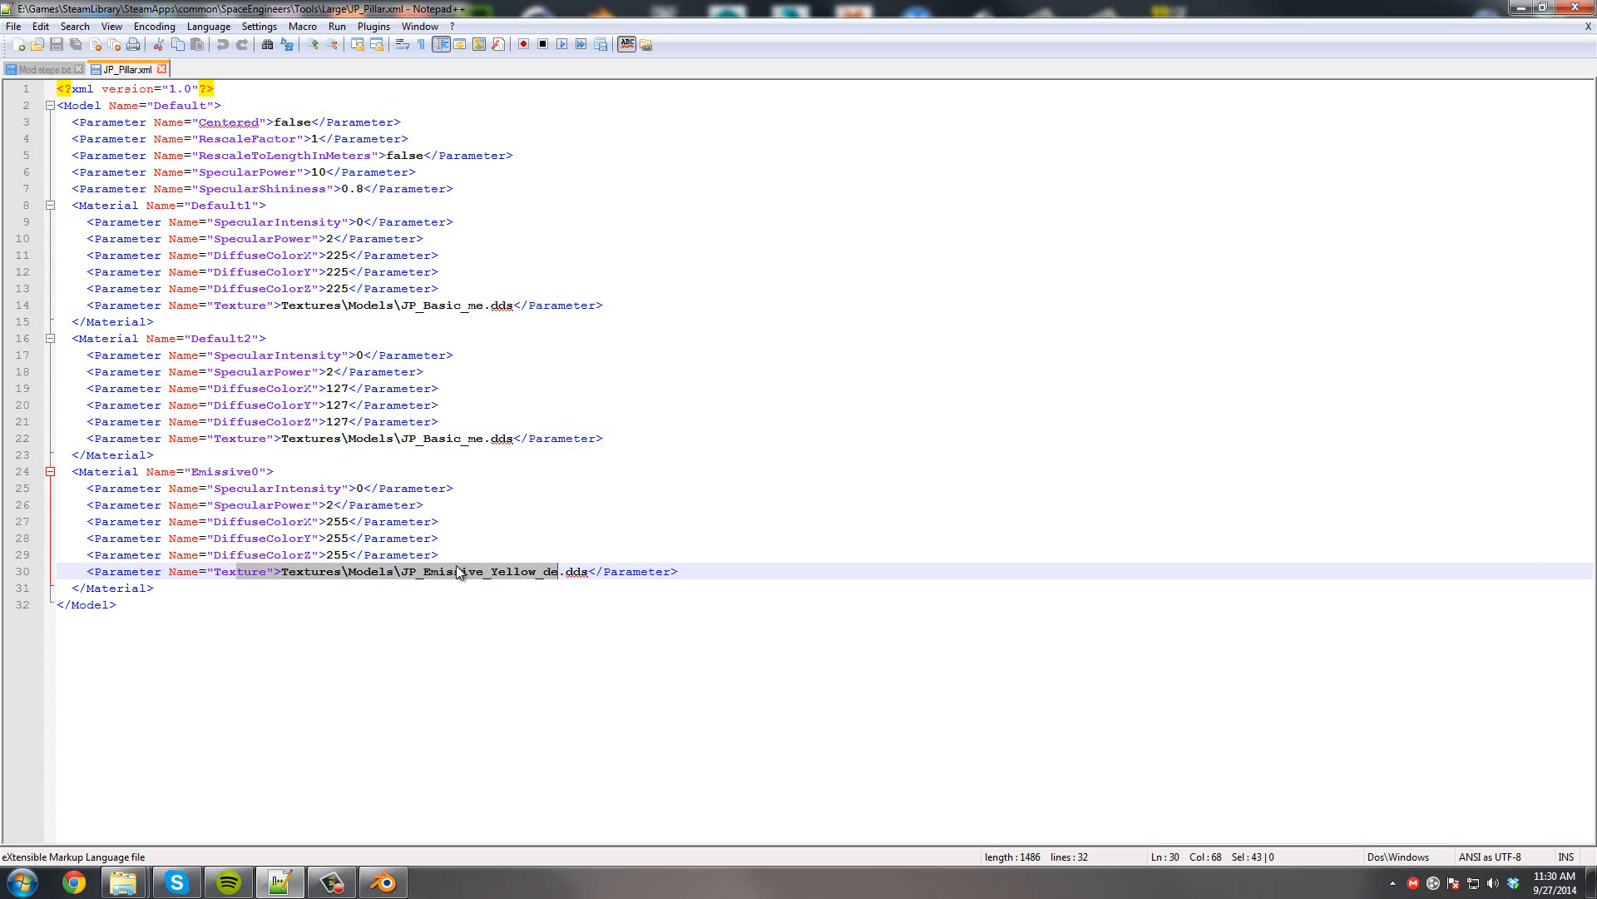
pyautogui.click(587, 571)
pyautogui.moveTo(416, 572); pyautogui.dragTo(401, 572)
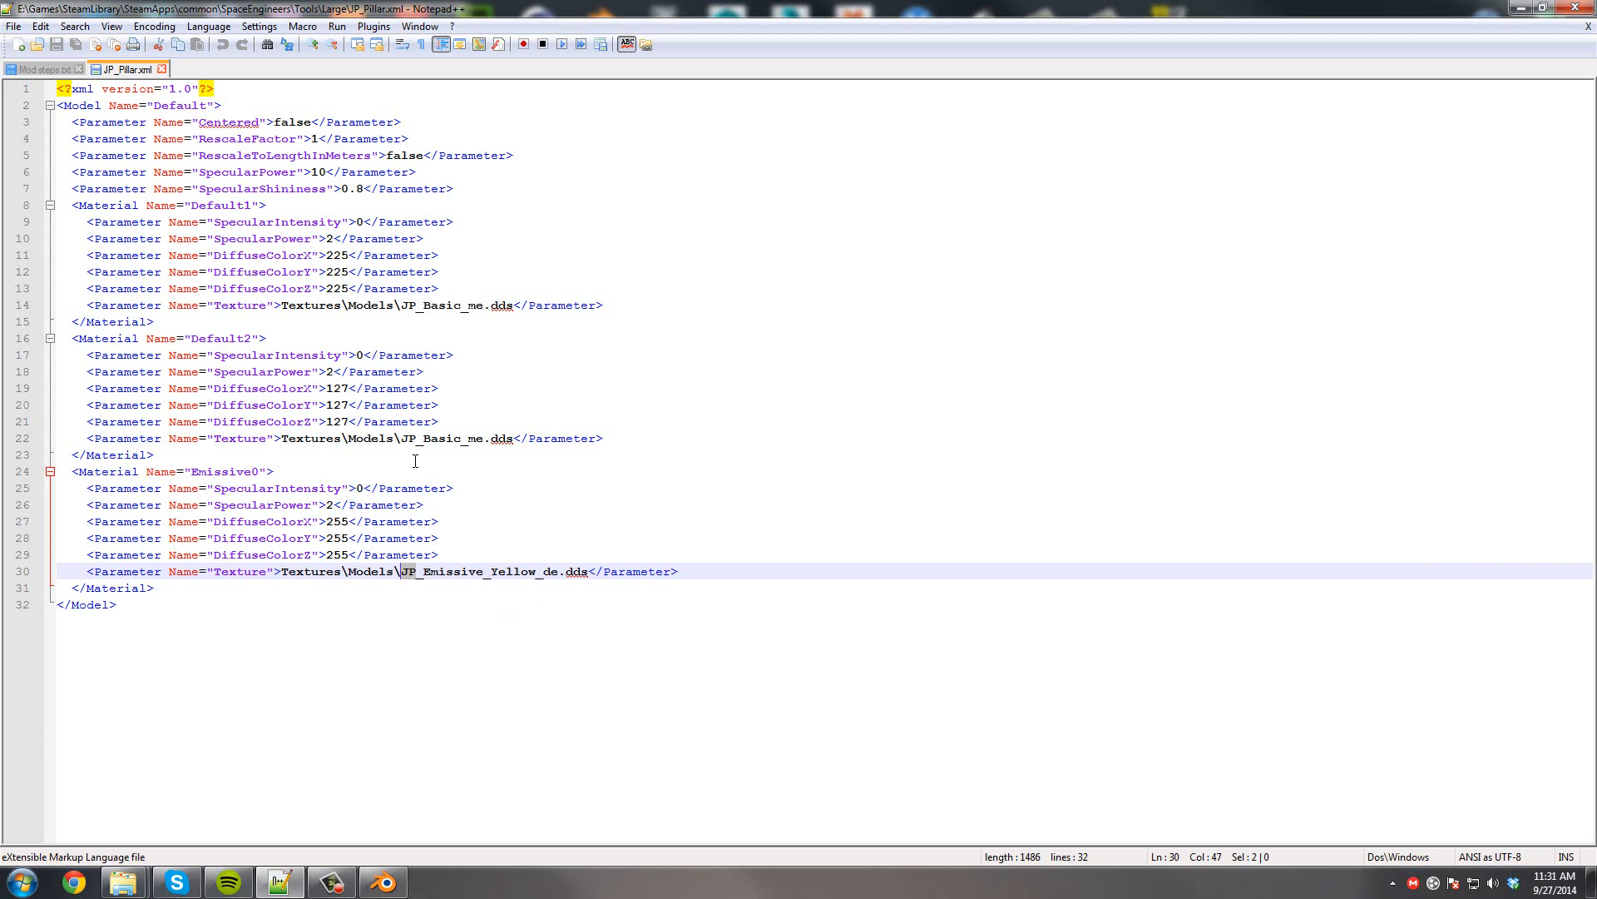
pyautogui.moveTo(409, 439); pyautogui.dragTo(395, 438)
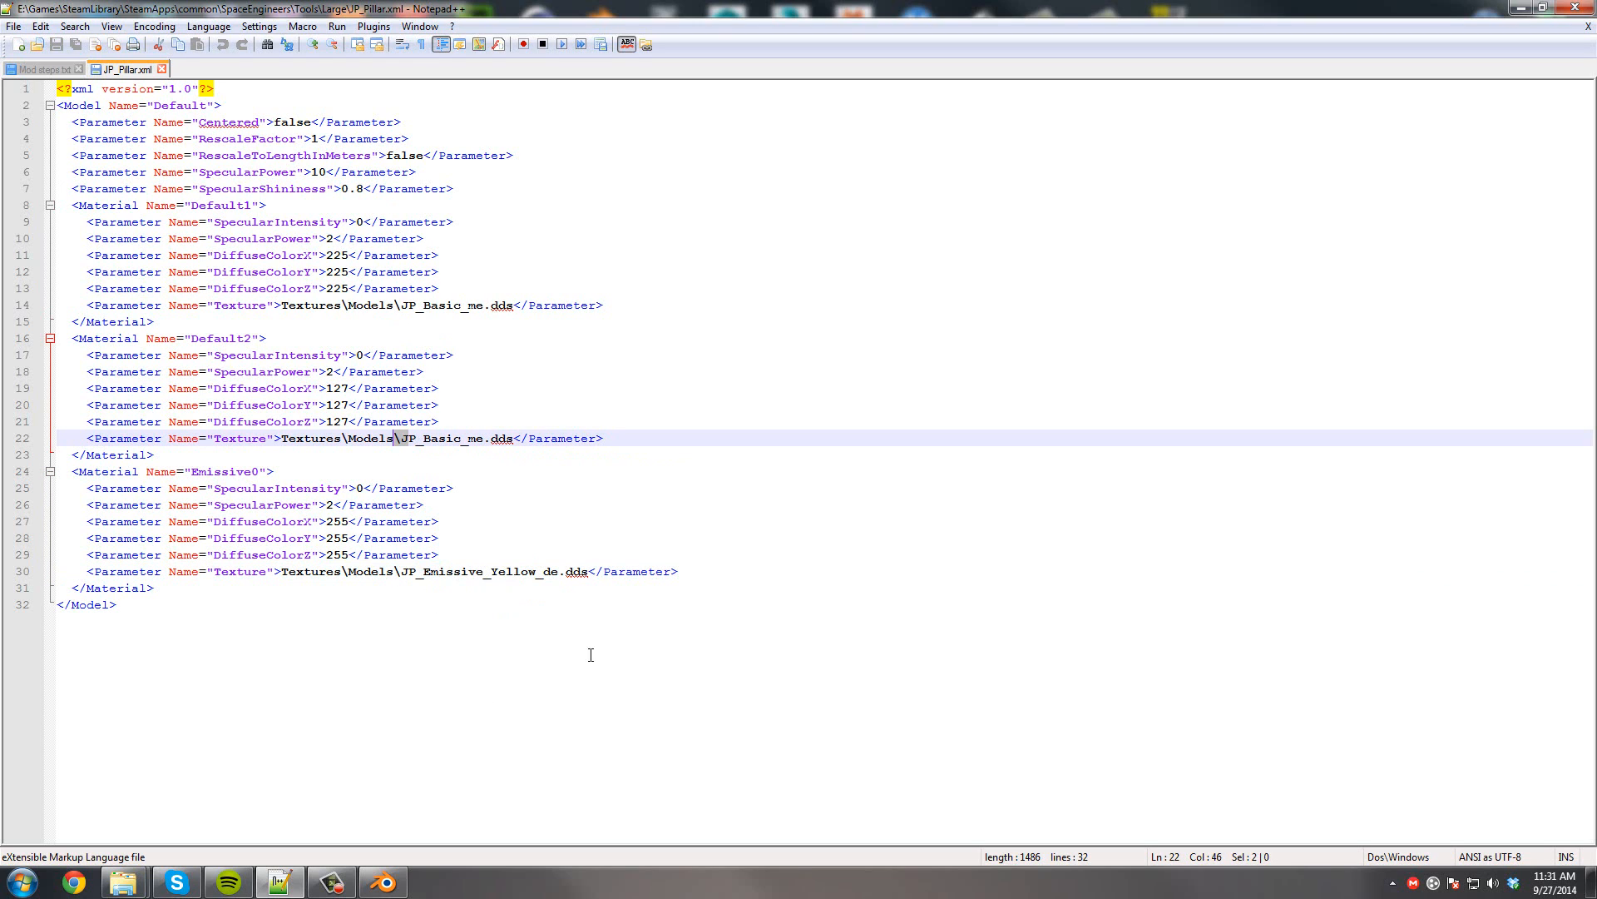
pyautogui.click(412, 574)
pyautogui.click(445, 571)
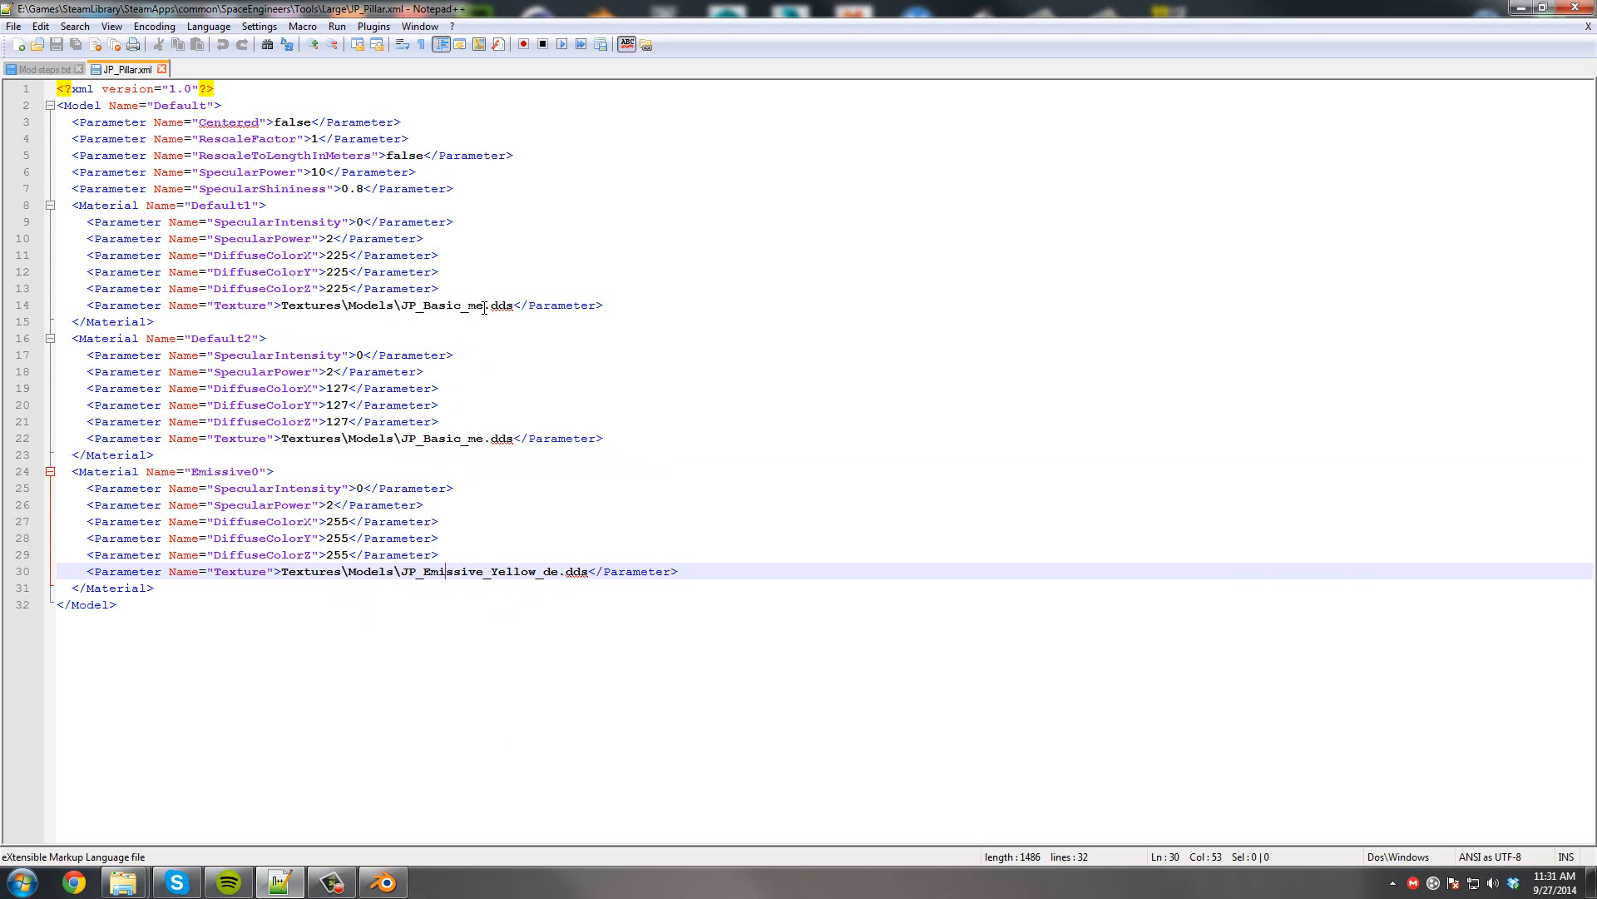
pyautogui.click(522, 306)
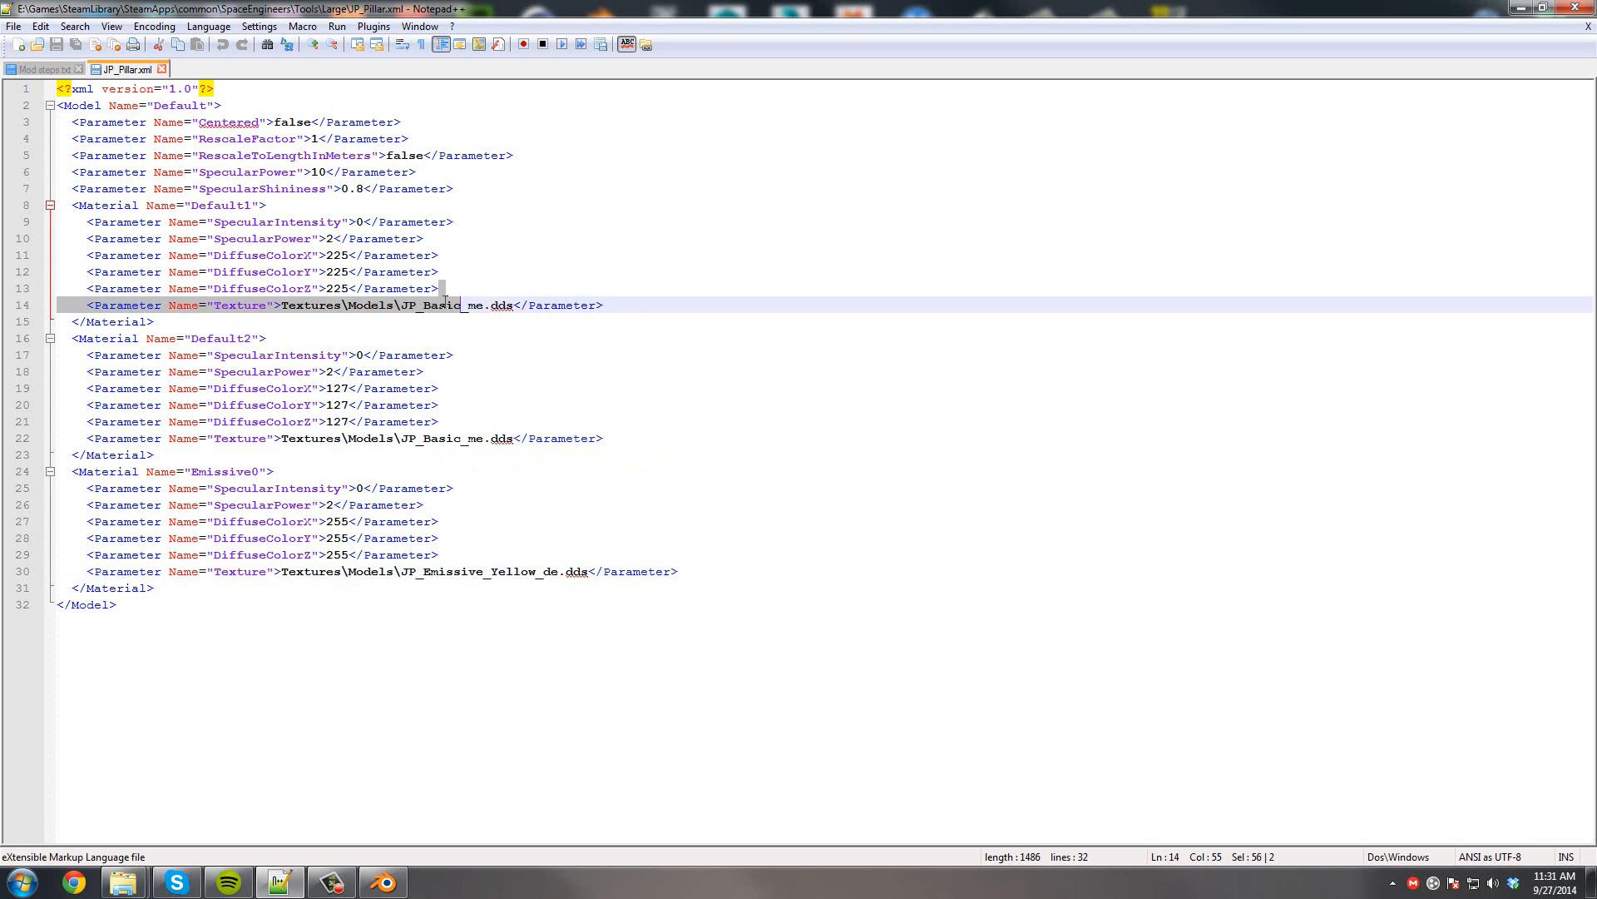
pyautogui.moveTo(522, 305); pyautogui.dragTo(422, 305)
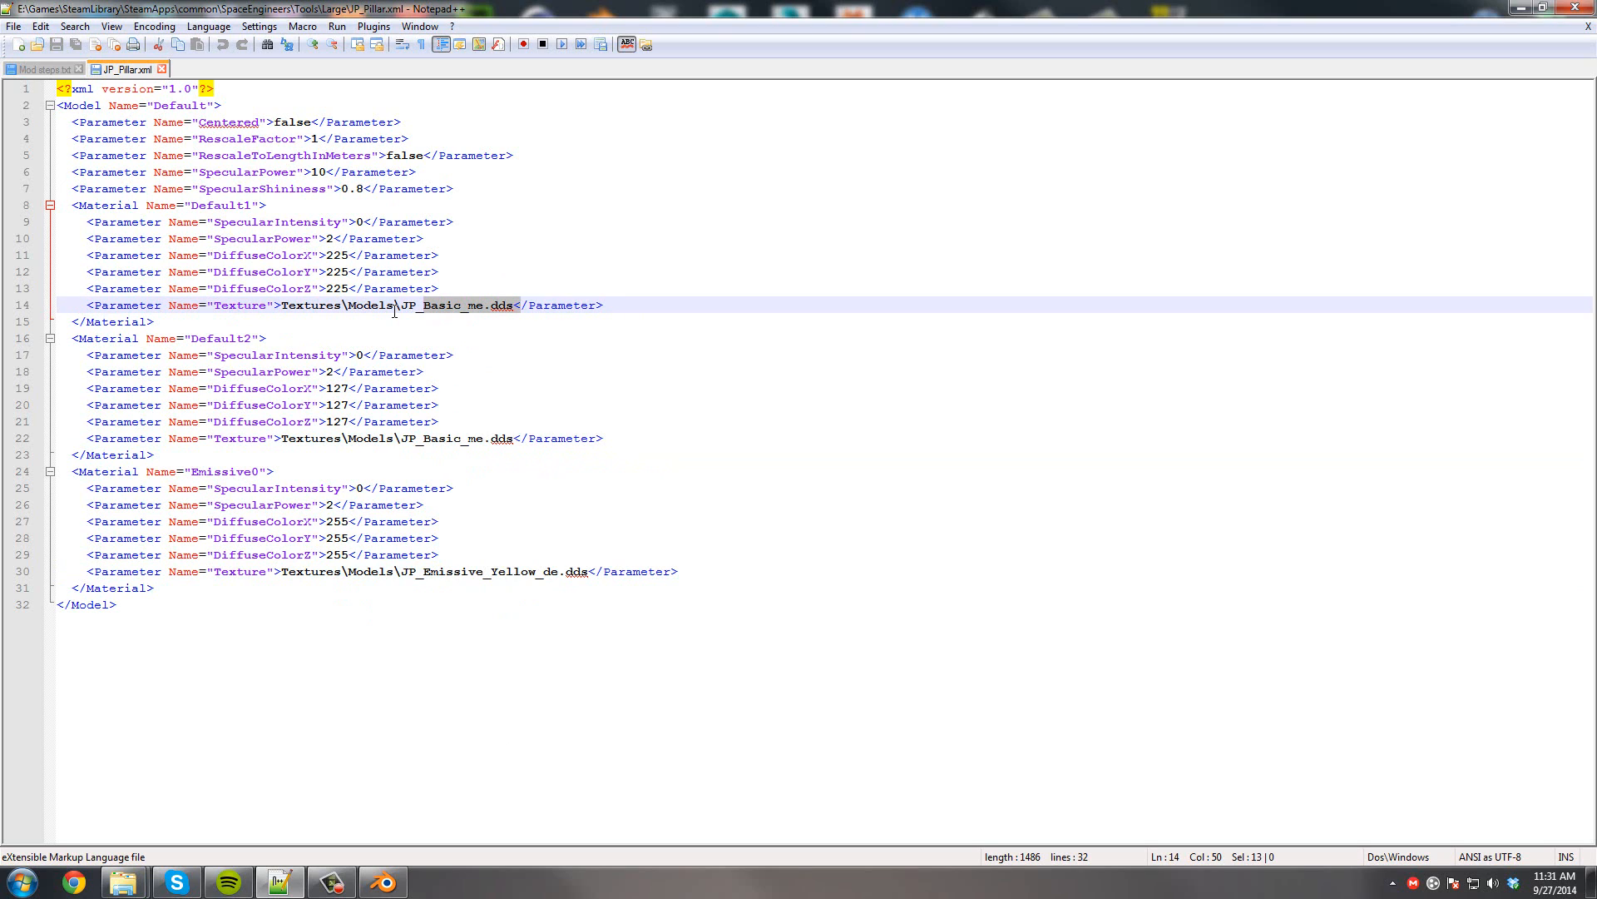
pyautogui.click(461, 306)
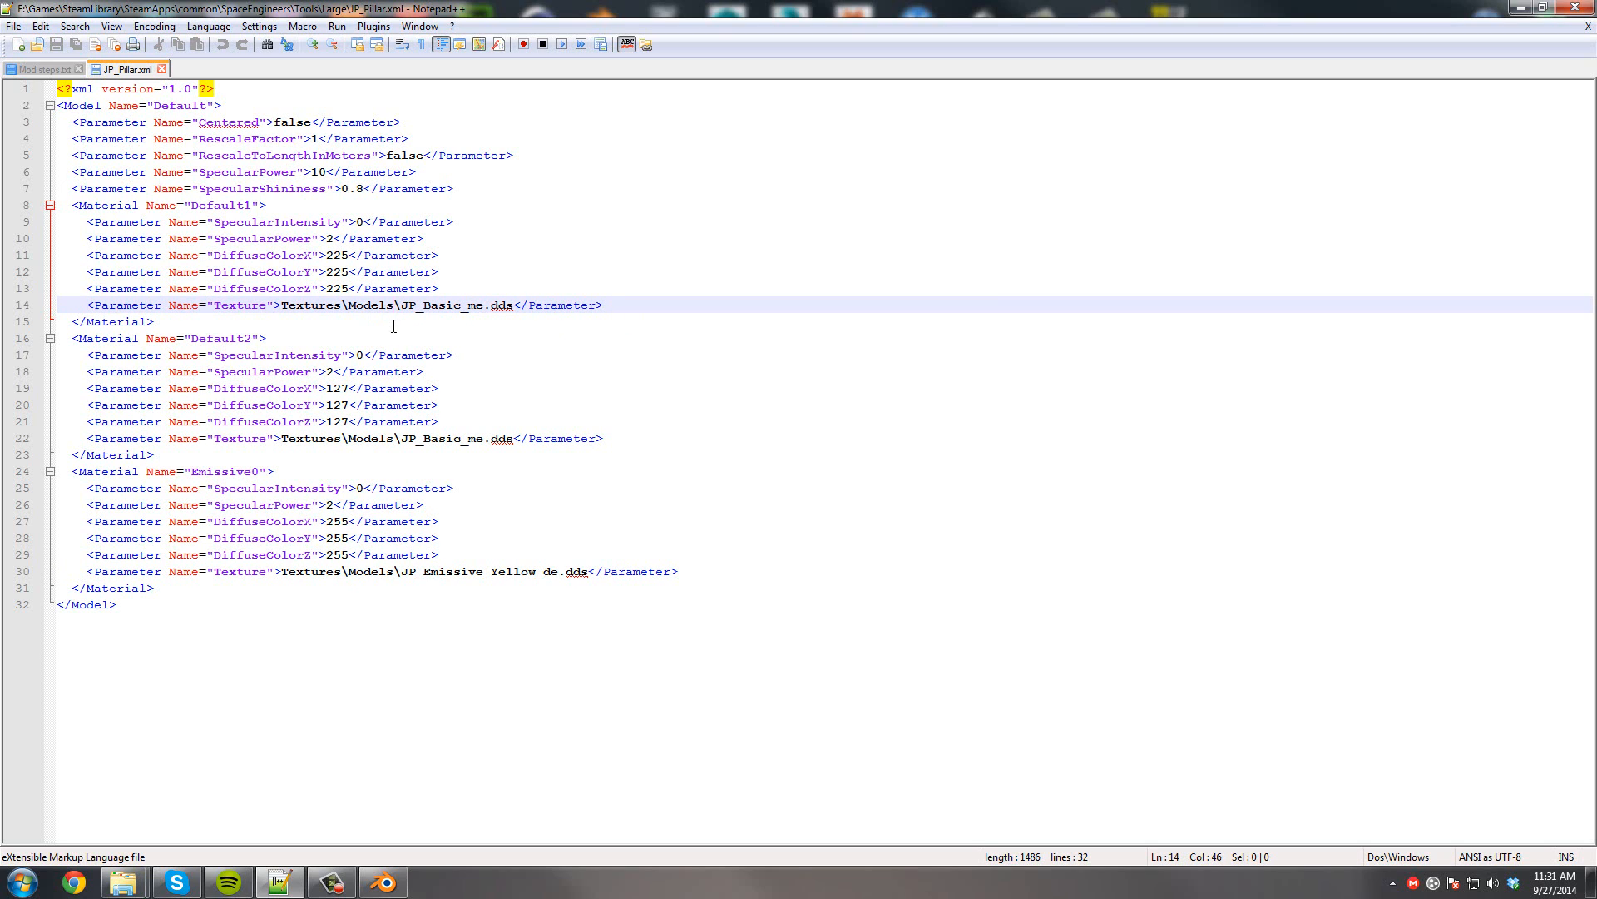
# Compare the DiffuseColor values of the Default1 and Default2 materials, undoing any accidental text move.
pyautogui.moveTo(320, 255); pyautogui.dragTo(431, 288)
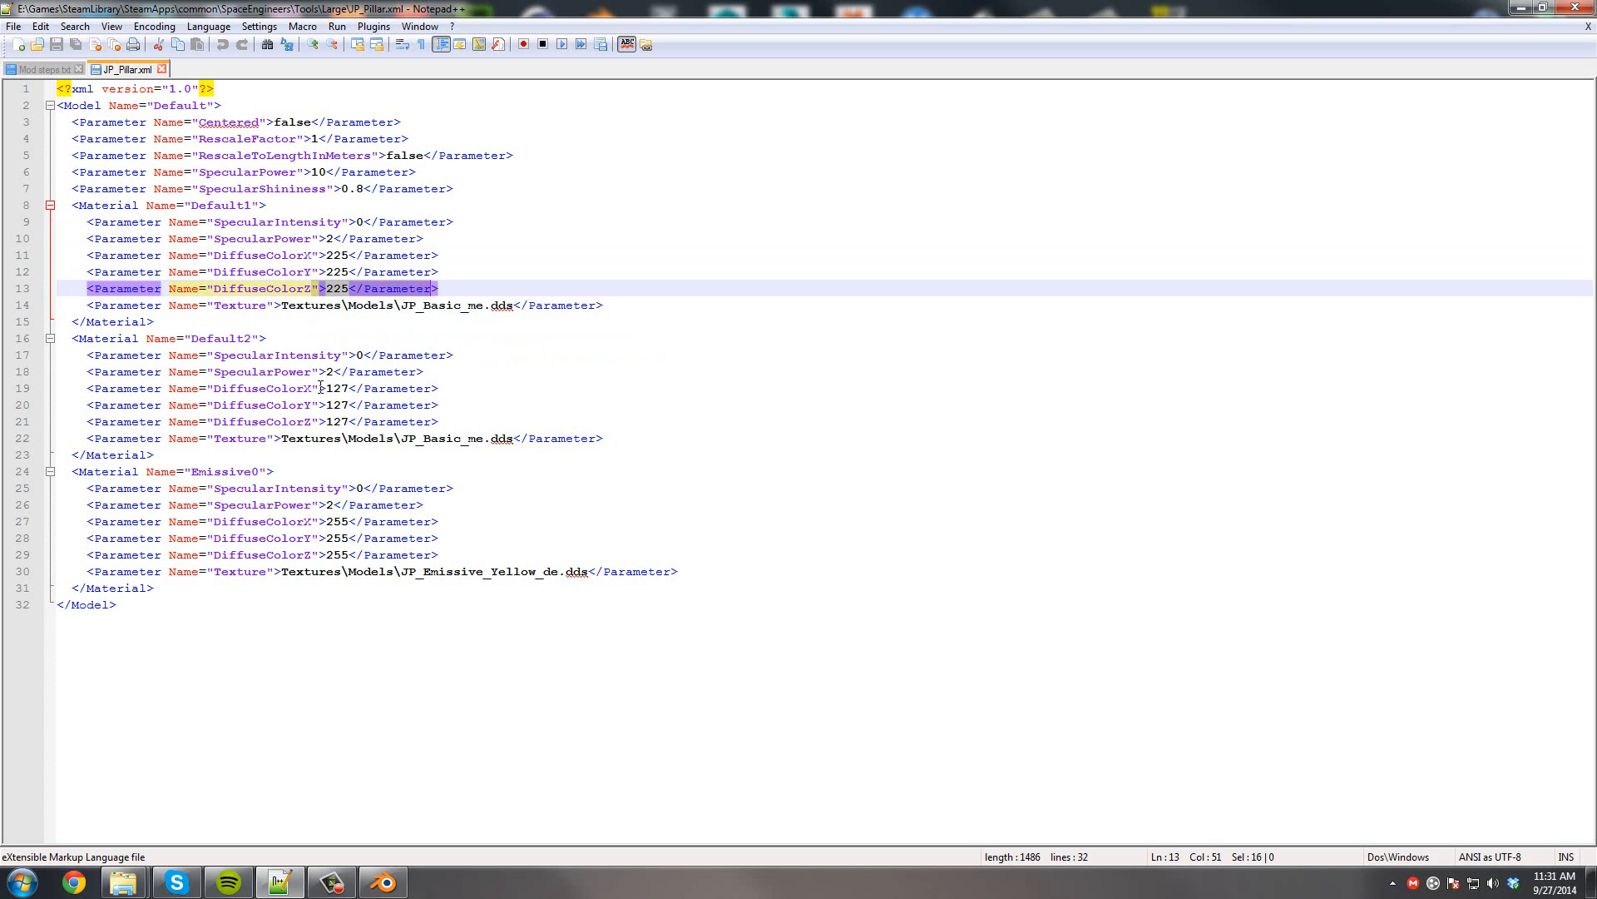
pyautogui.moveTo(319, 389); pyautogui.dragTo(423, 388)
pyautogui.moveTo(297, 255); pyautogui.dragTo(396, 253)
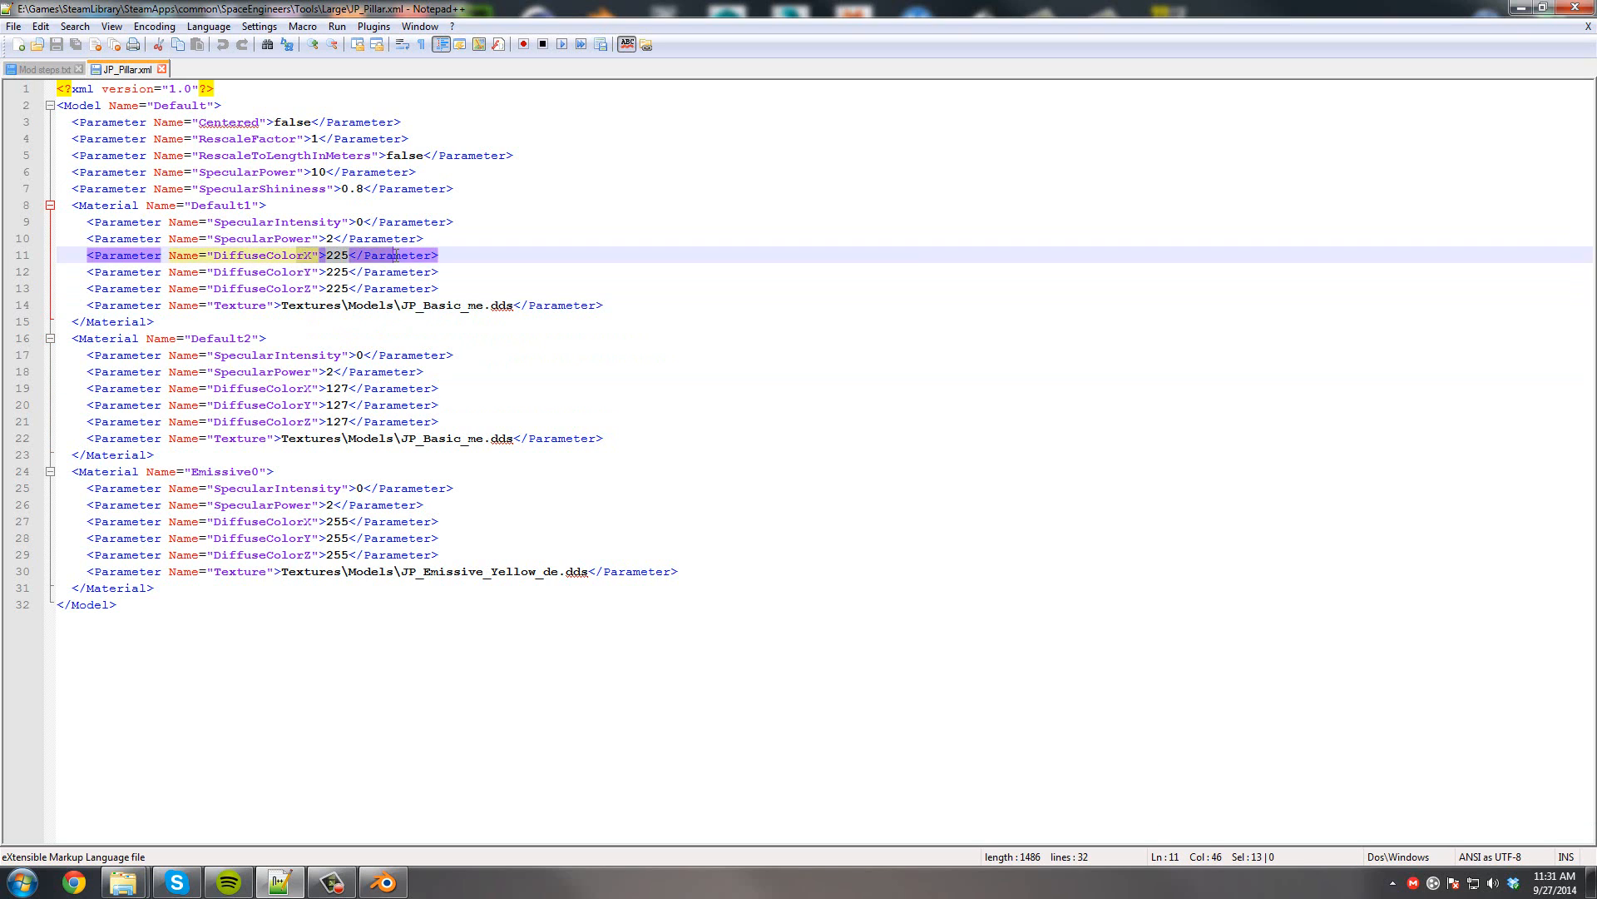
pyautogui.moveTo(319, 388); pyautogui.dragTo(389, 389)
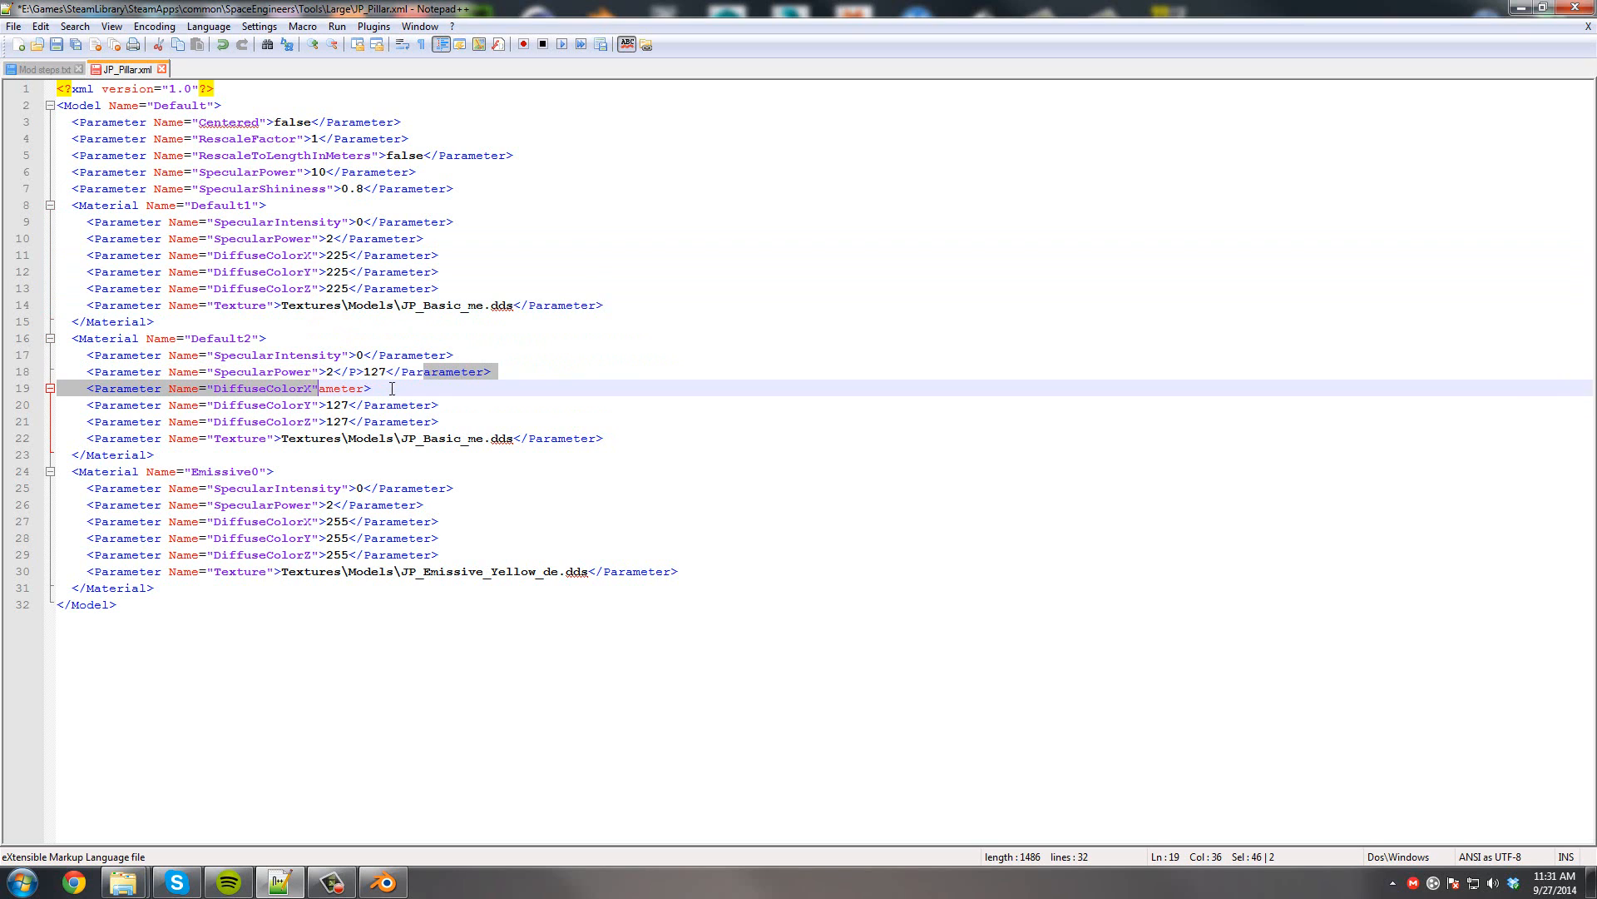
pyautogui.hotkey('ctrl', 'z')
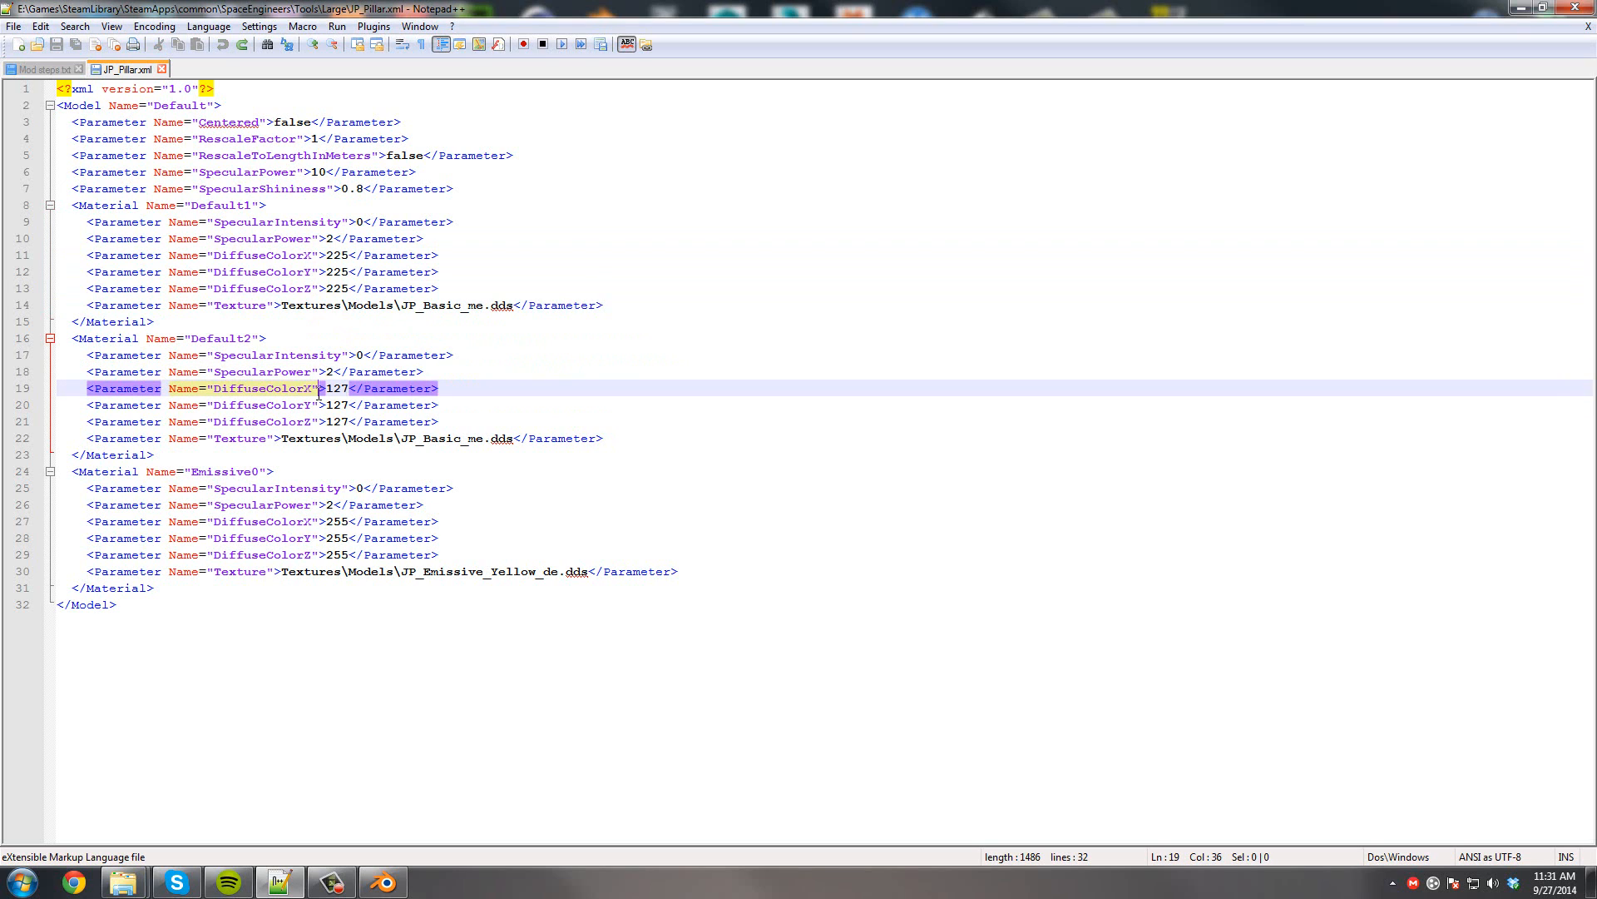
pyautogui.click(340, 389)
pyautogui.moveTo(353, 256); pyautogui.dragTo(319, 256)
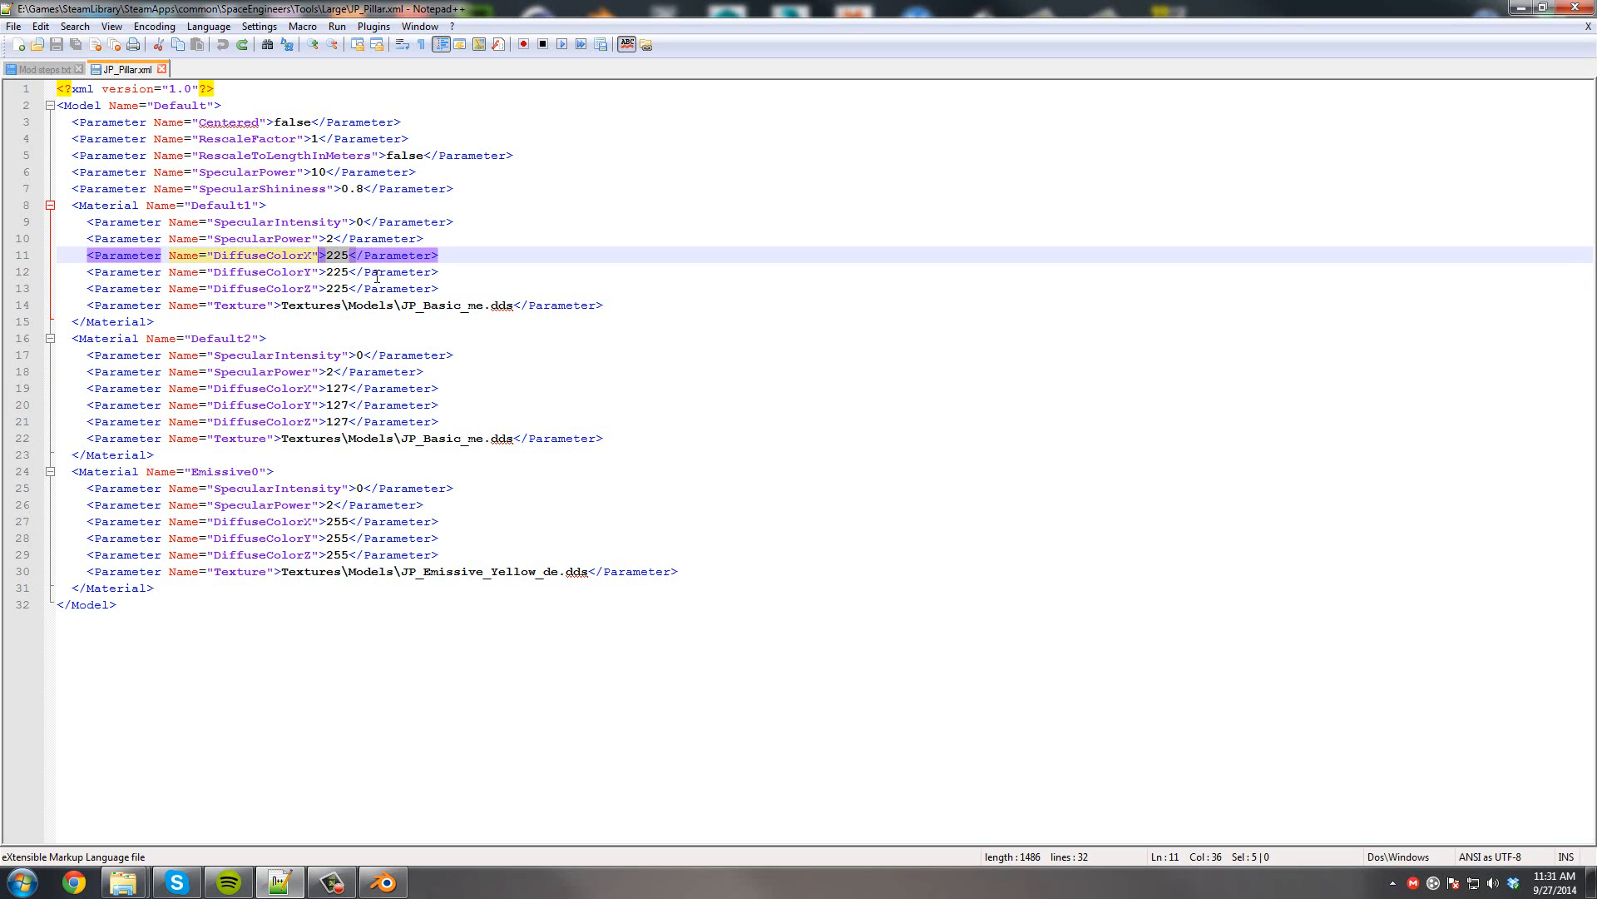
pyautogui.moveTo(350, 388); pyautogui.dragTo(313, 389)
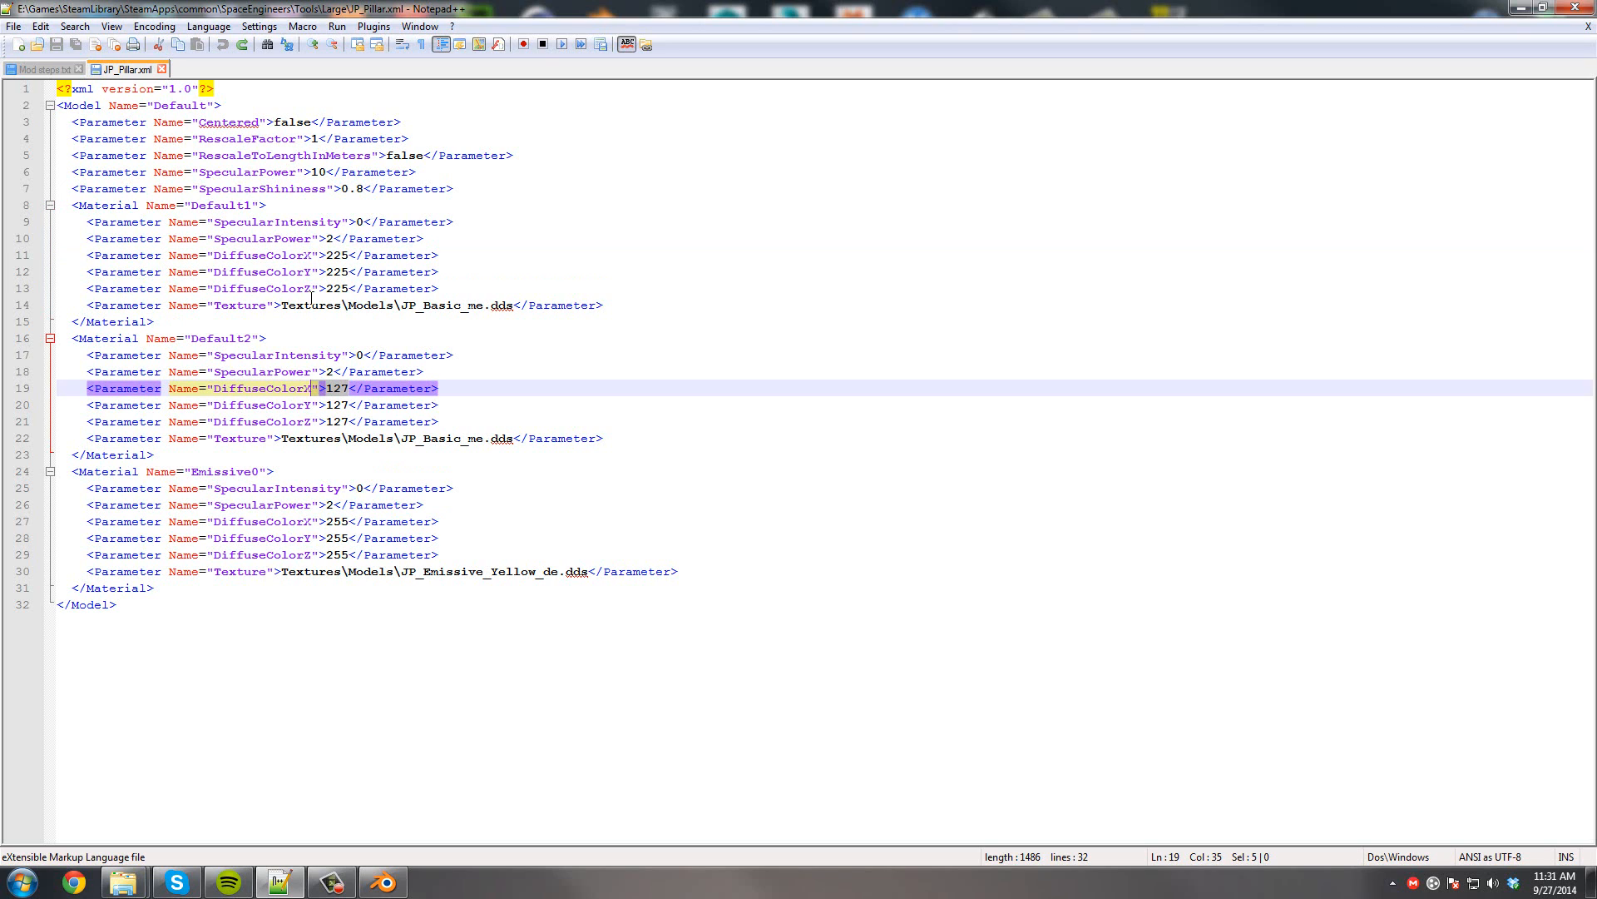
pyautogui.rightClick(333, 438)
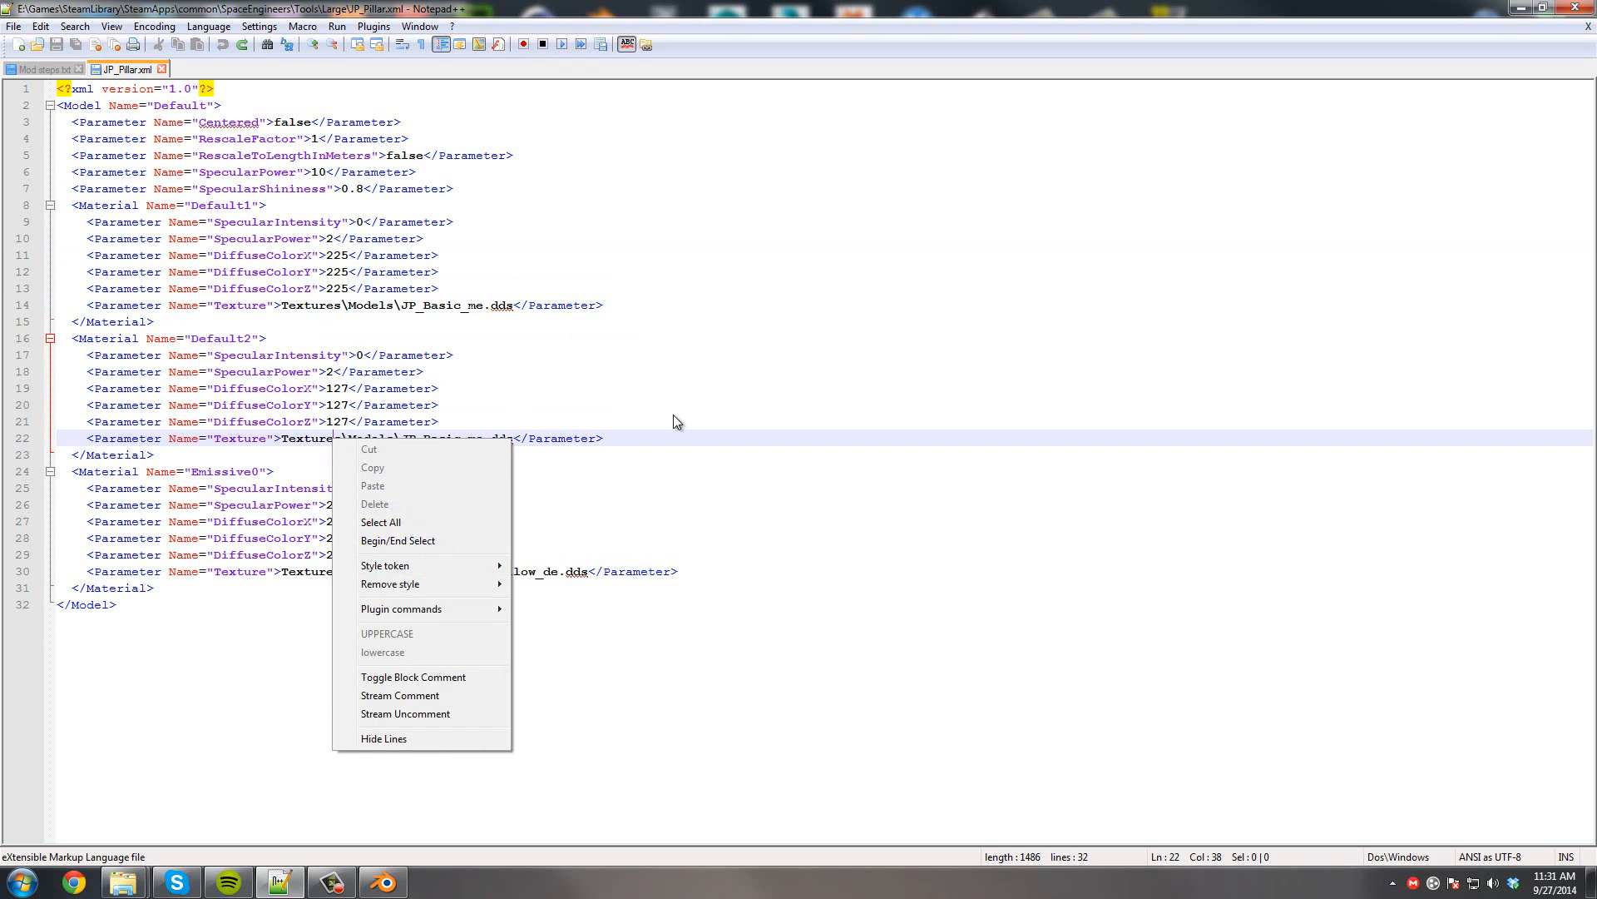
pyautogui.click(687, 470)
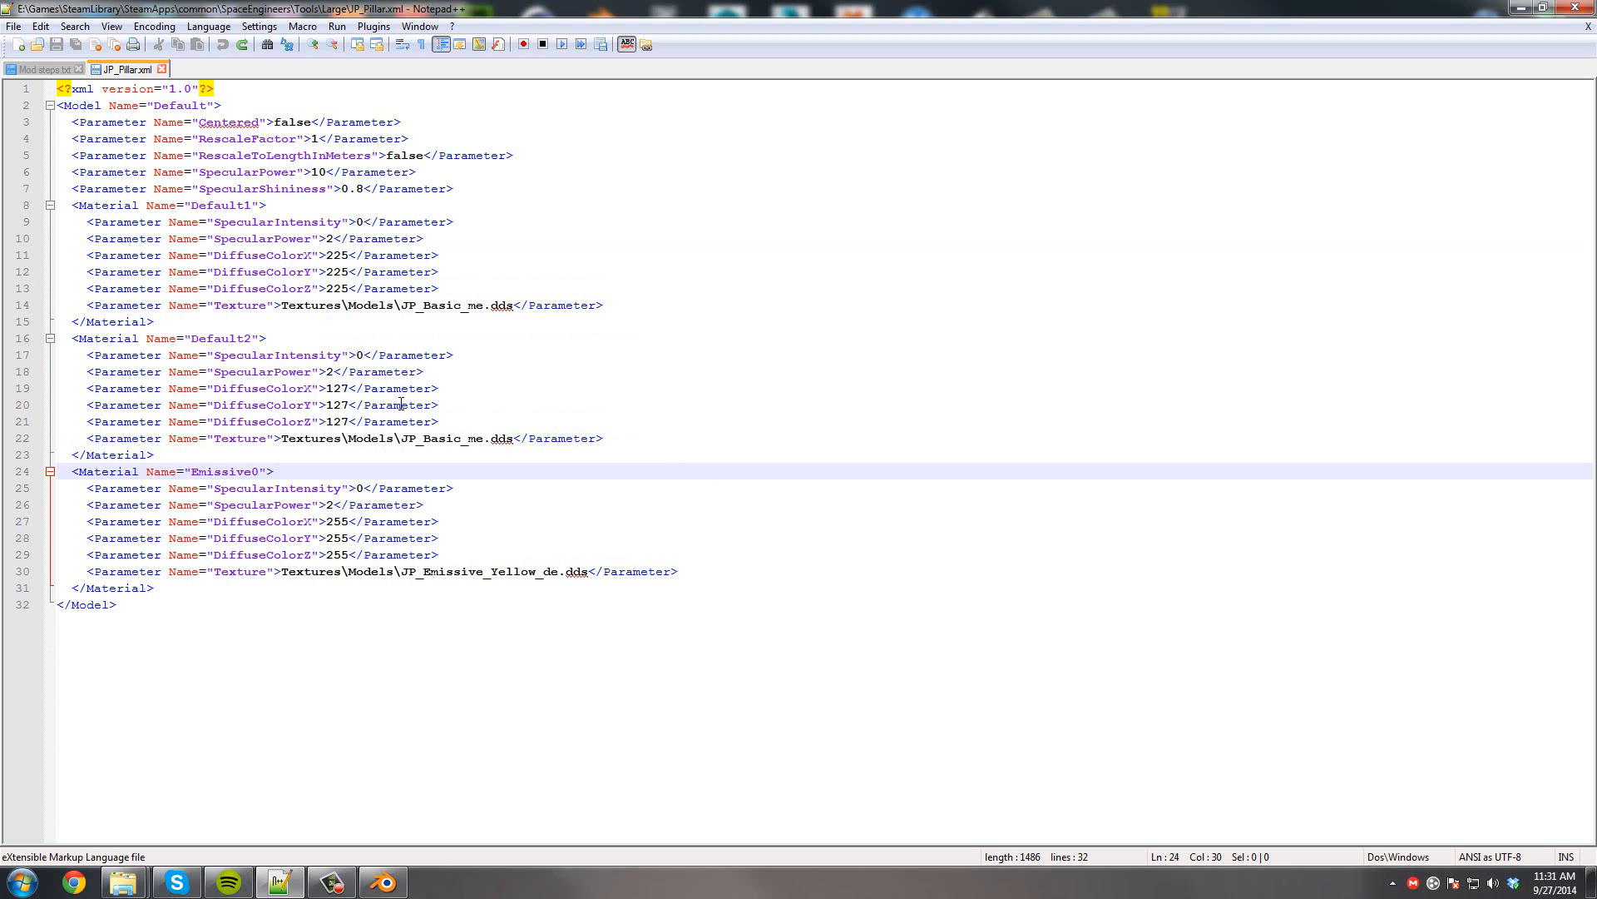
# Examine the DiffuseColor X, Y and Z values and the texture of the Emissive0 material.
pyautogui.click(332, 454)
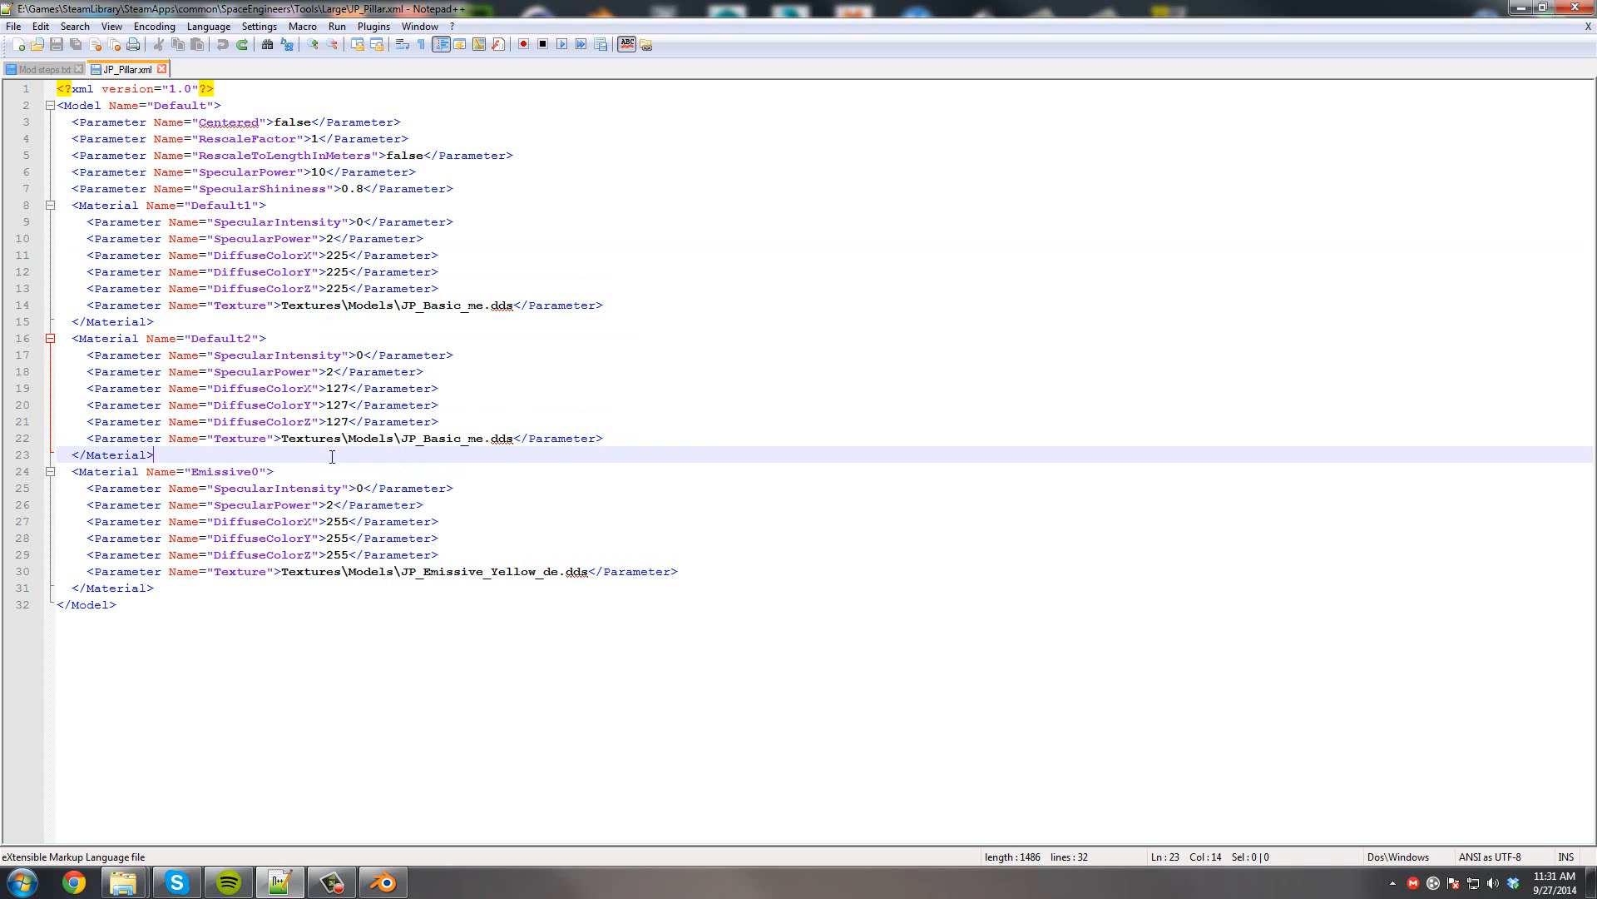
pyautogui.click(60, 454)
pyautogui.click(367, 522)
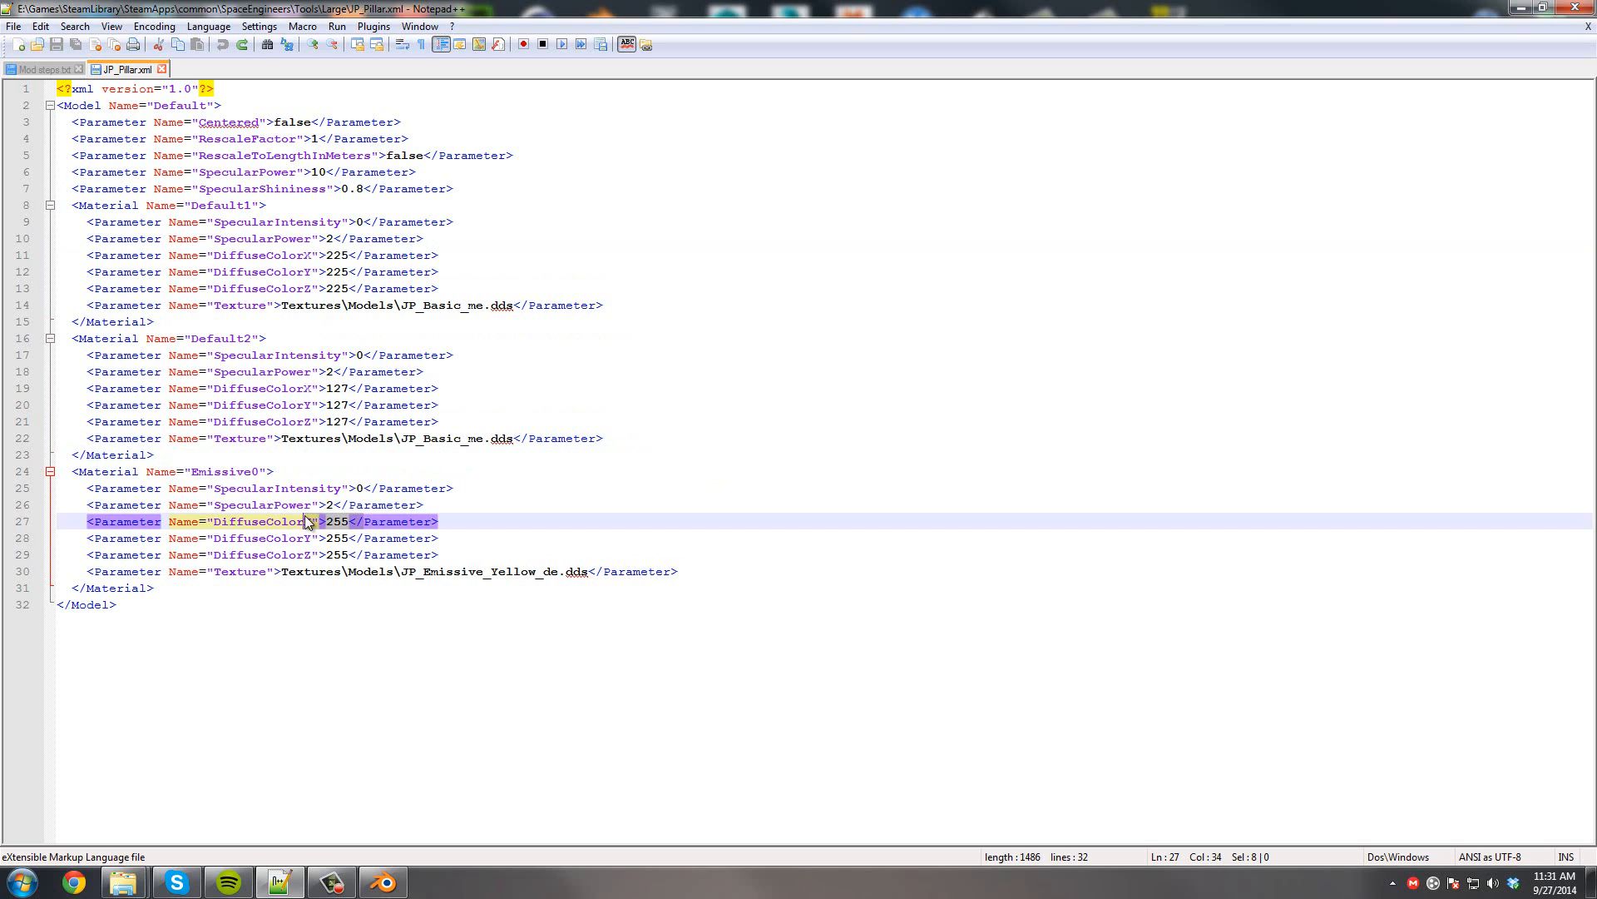
pyautogui.click(524, 571)
pyautogui.click(355, 521)
pyautogui.moveTo(355, 522); pyautogui.dragTo(276, 521)
pyautogui.moveTo(371, 541); pyautogui.dragTo(312, 541)
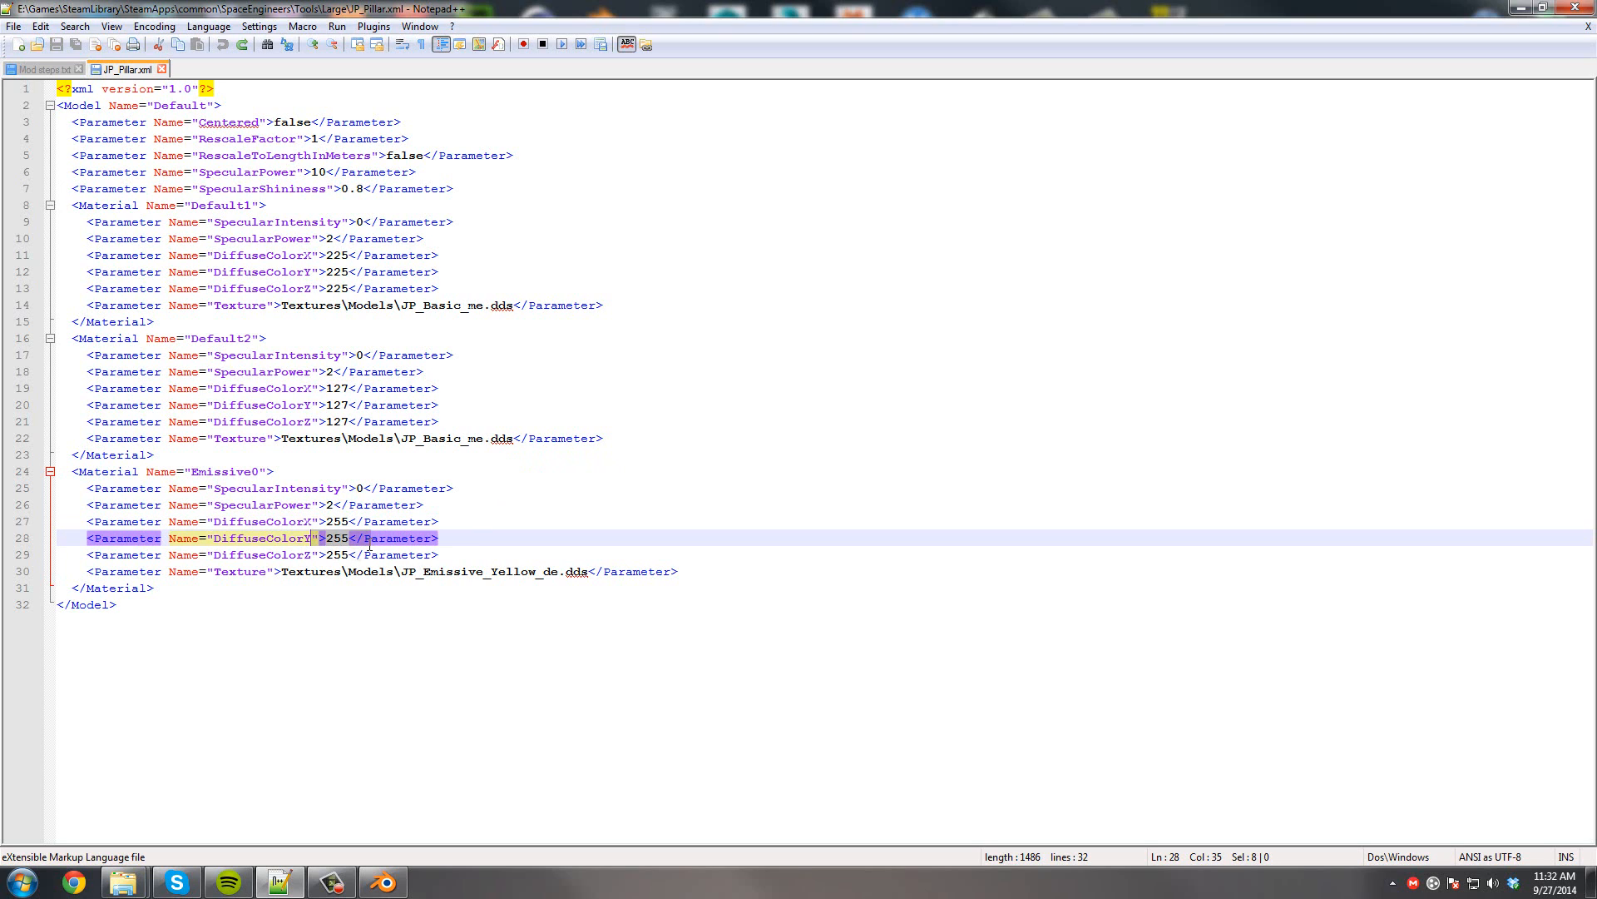
pyautogui.click(377, 556)
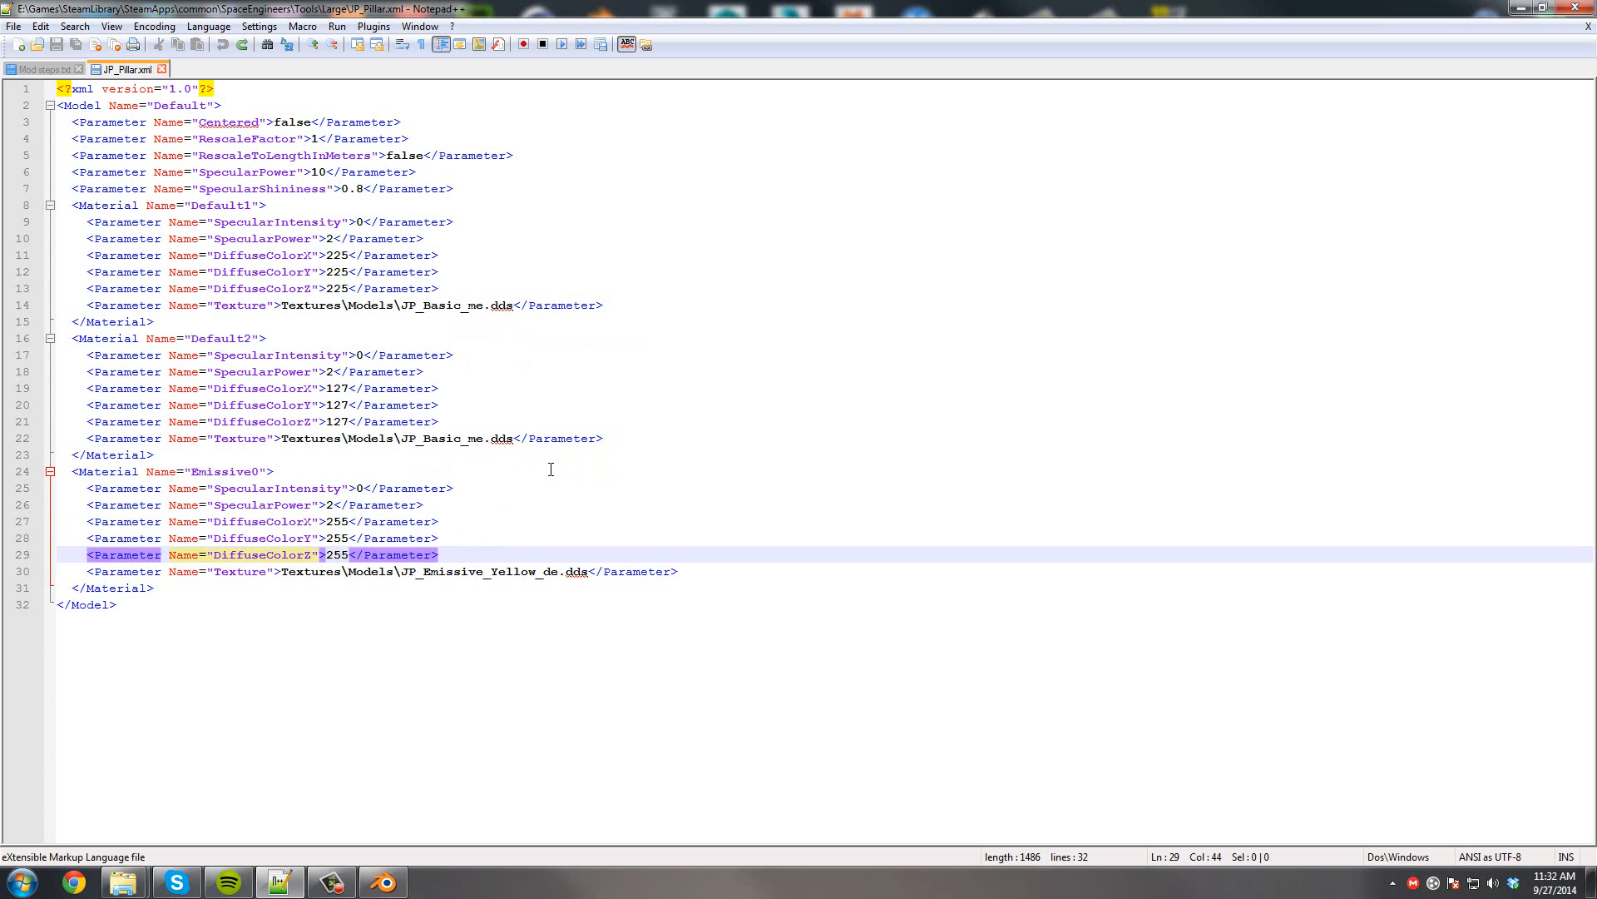
# Close JP_Pillar.xml without changes and minimize Notepad++.
pyautogui.click(475, 305)
pyautogui.press('Down')
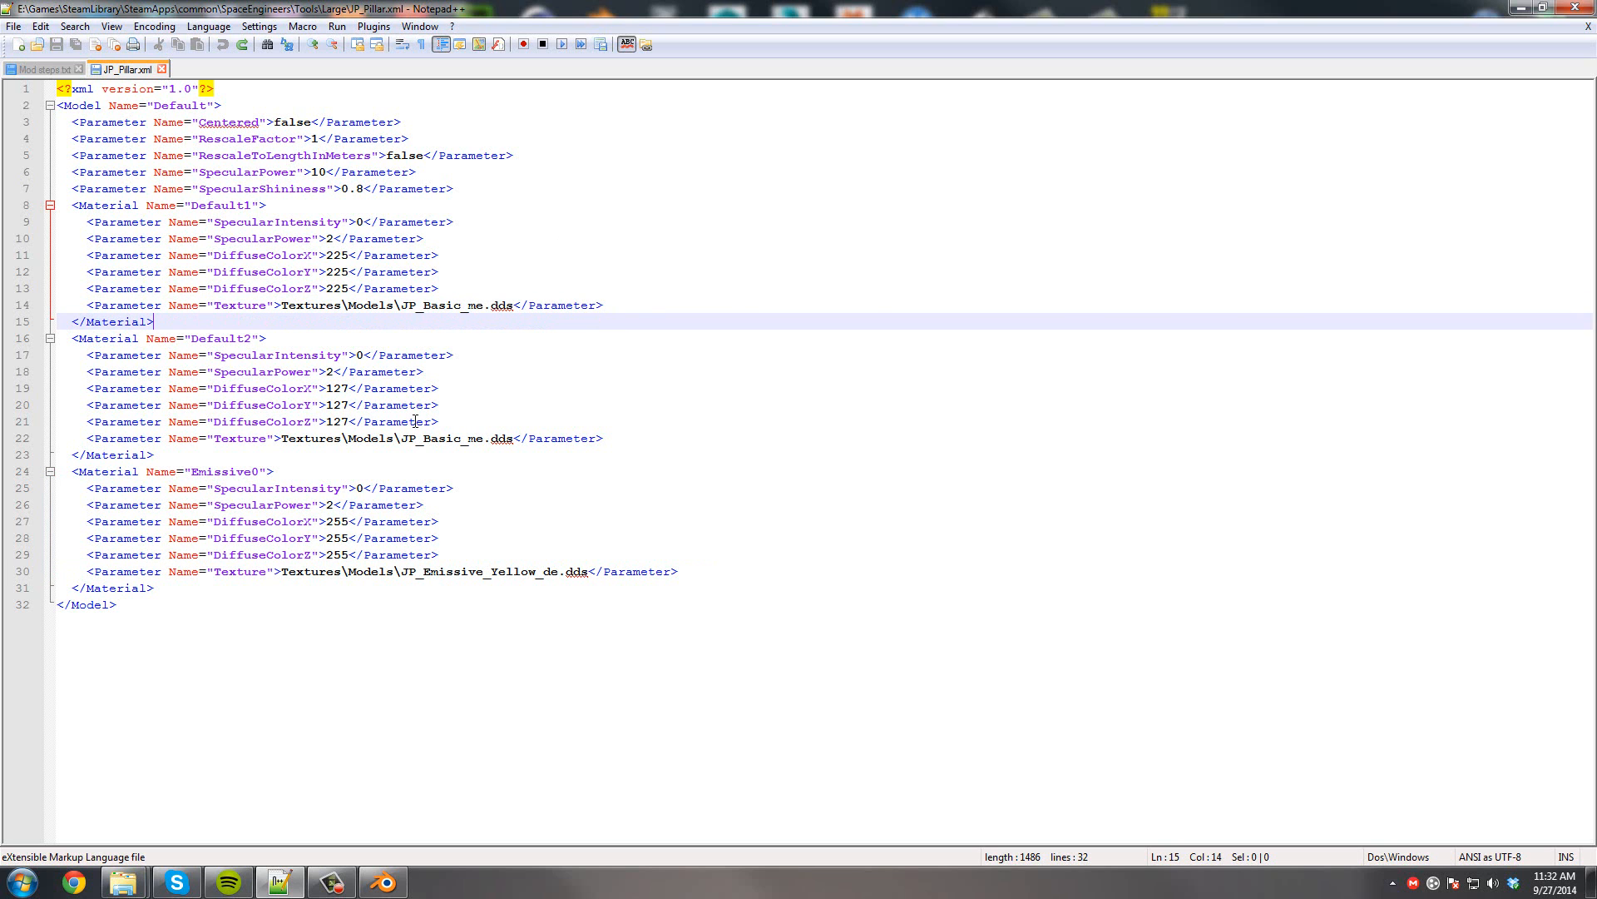
pyautogui.click(162, 69)
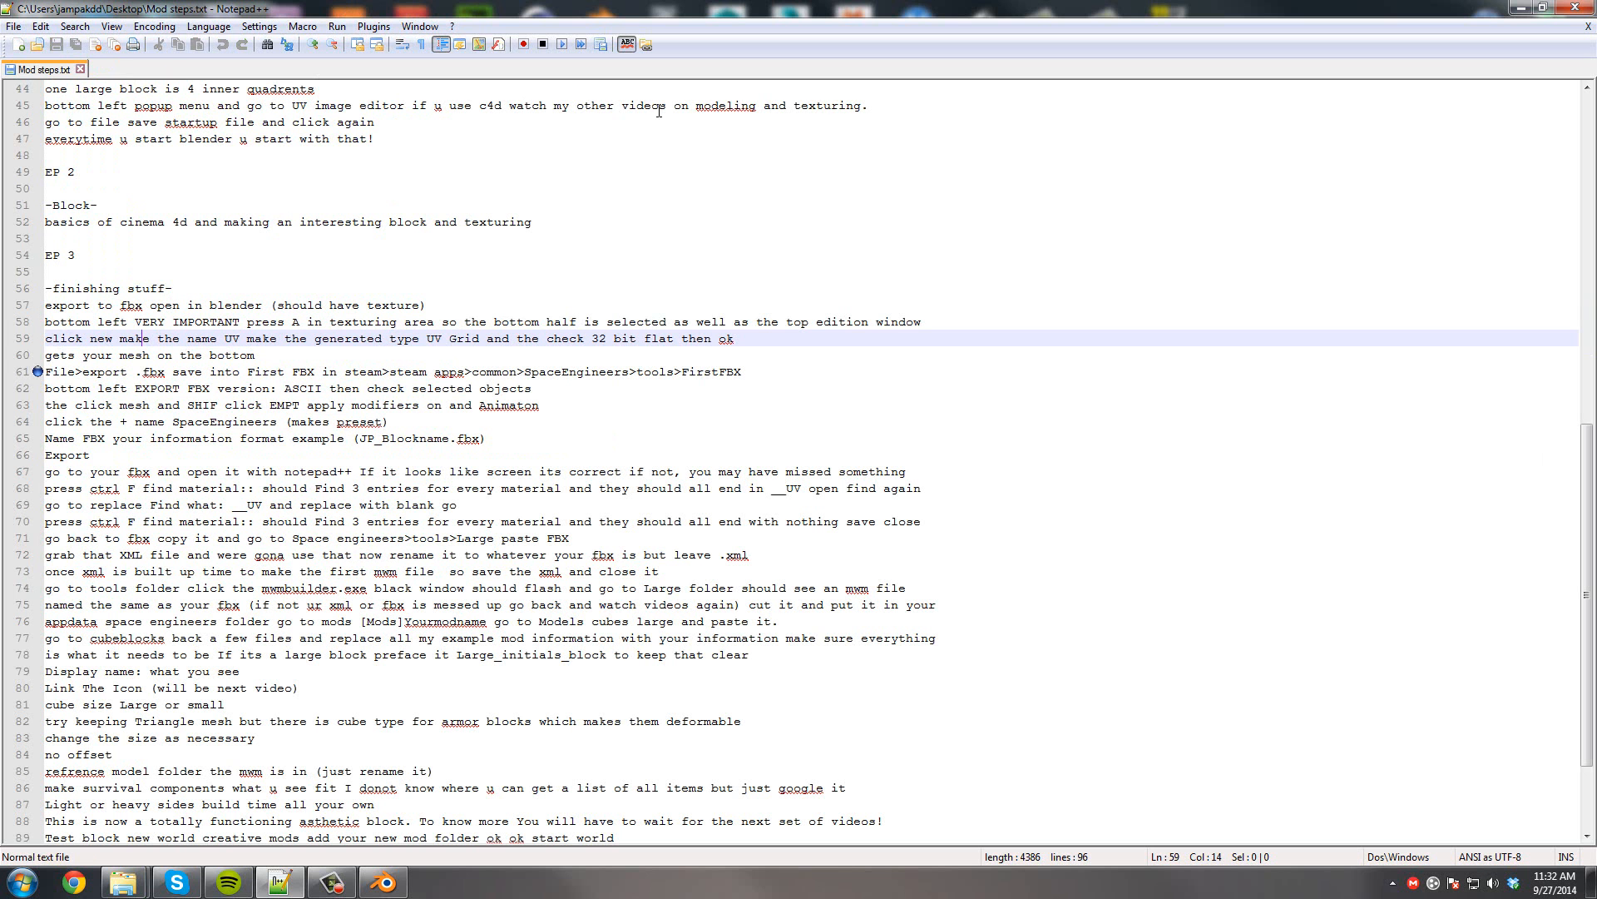
pyautogui.moveTo(484, 7); pyautogui.dragTo(0, 407)
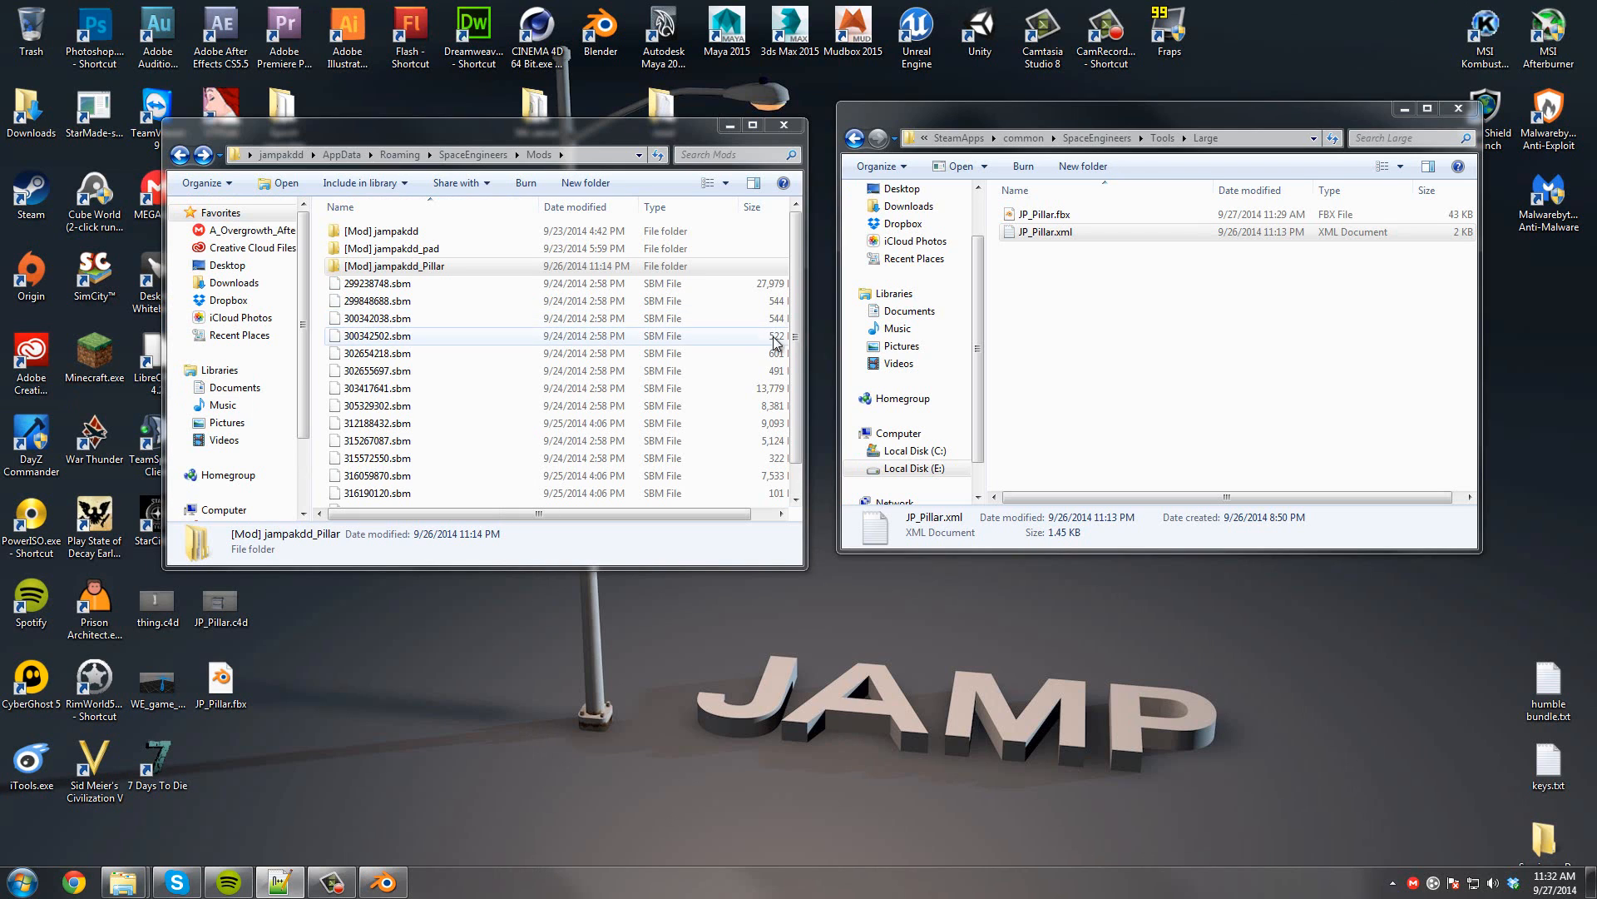
# Go back to the Tools folder and run MwmBuilder.exe to build the model.
pyautogui.click(1076, 286)
pyautogui.click(861, 140)
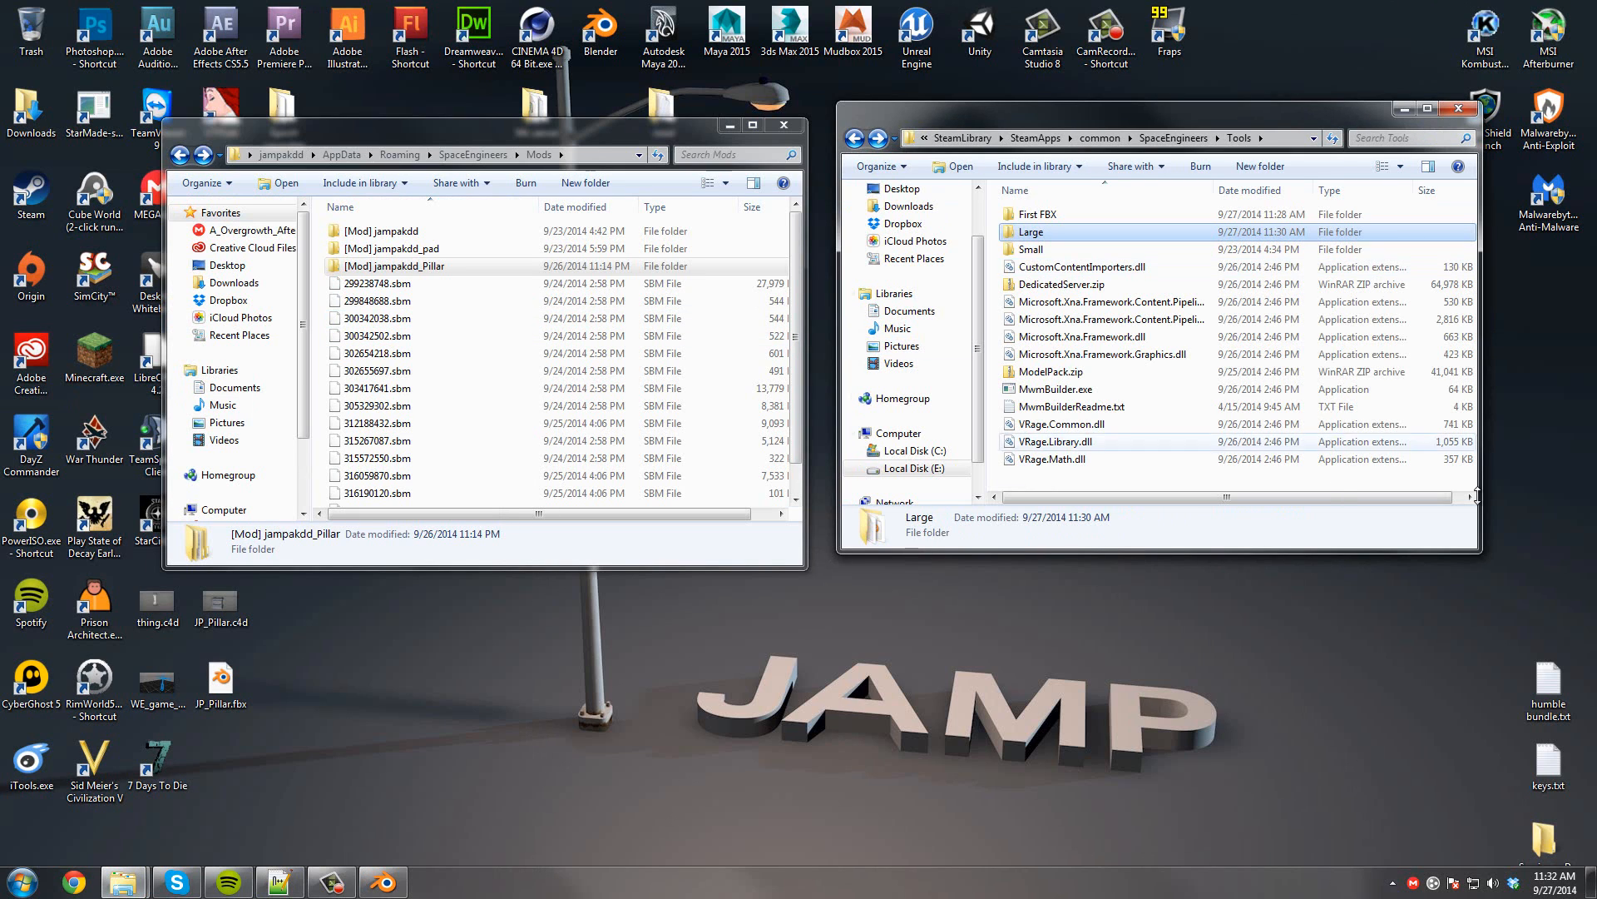
pyautogui.click(1044, 390)
pyautogui.press('Return')
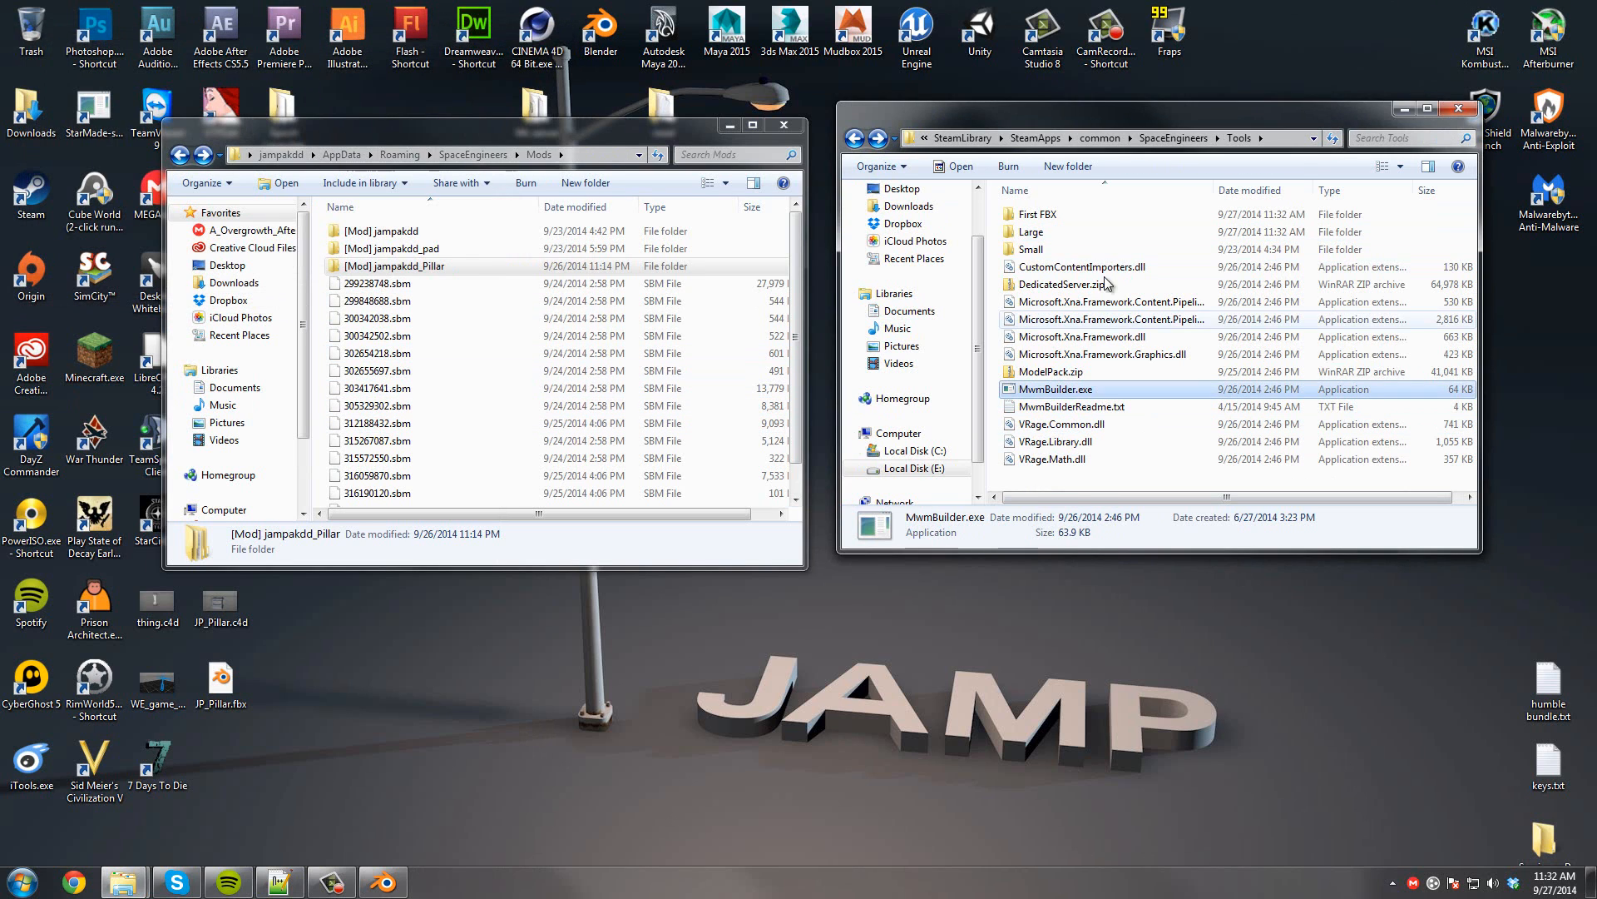
# Open the Large folder and cut the generated JP_Pillar.mwm file.
pyautogui.doubleClick(1050, 232)
pyautogui.click(1055, 233)
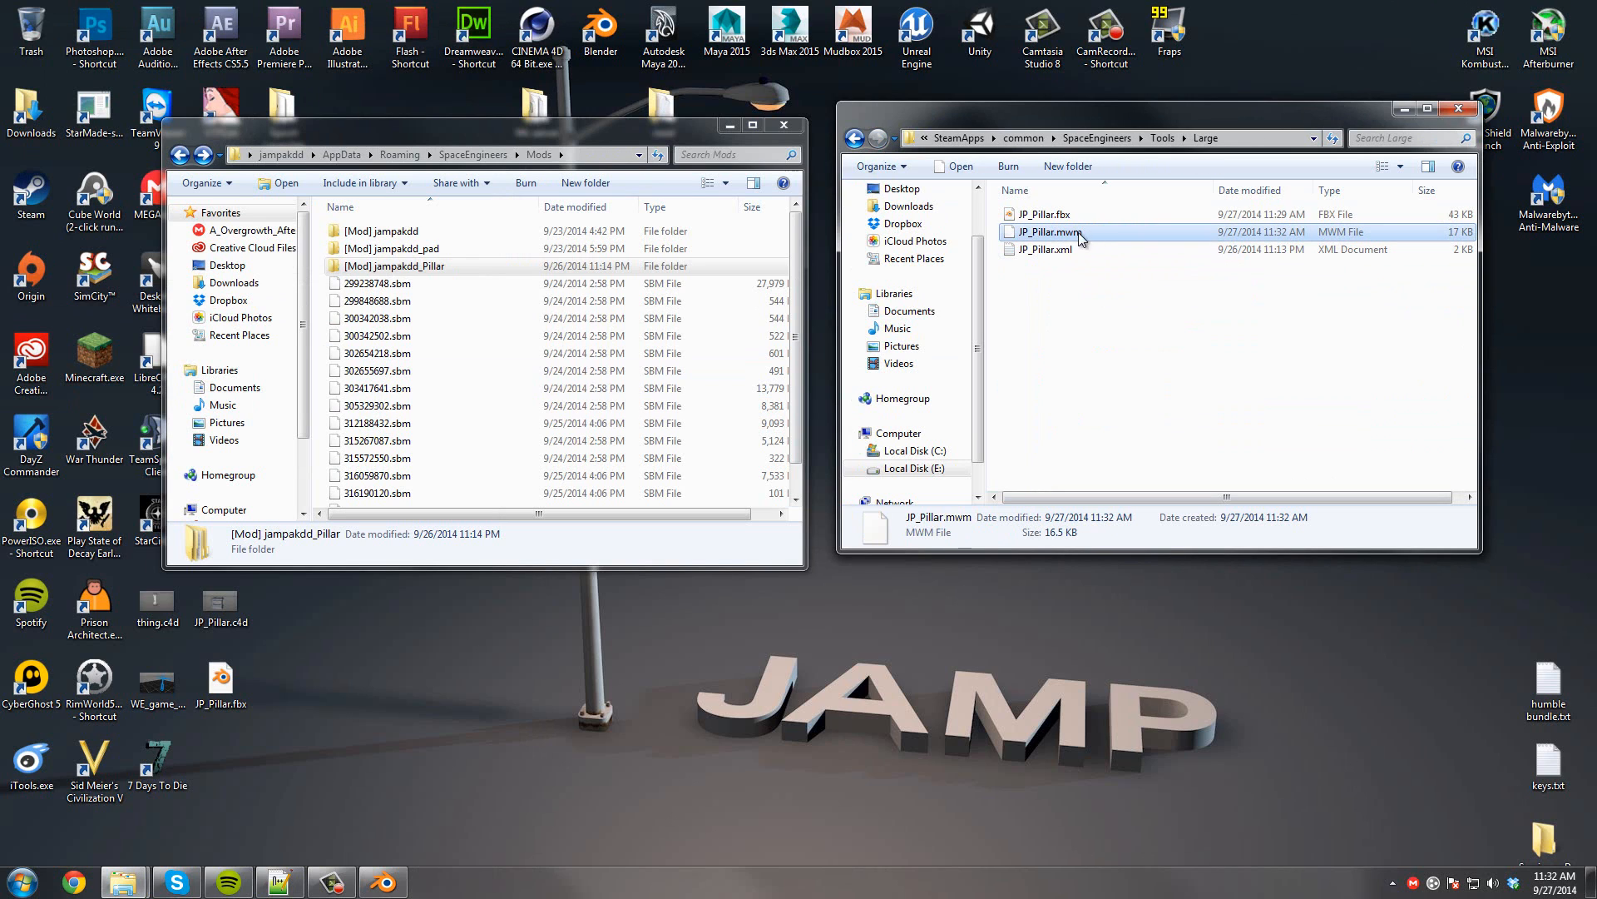
pyautogui.rightClick(1054, 232)
pyautogui.click(1093, 485)
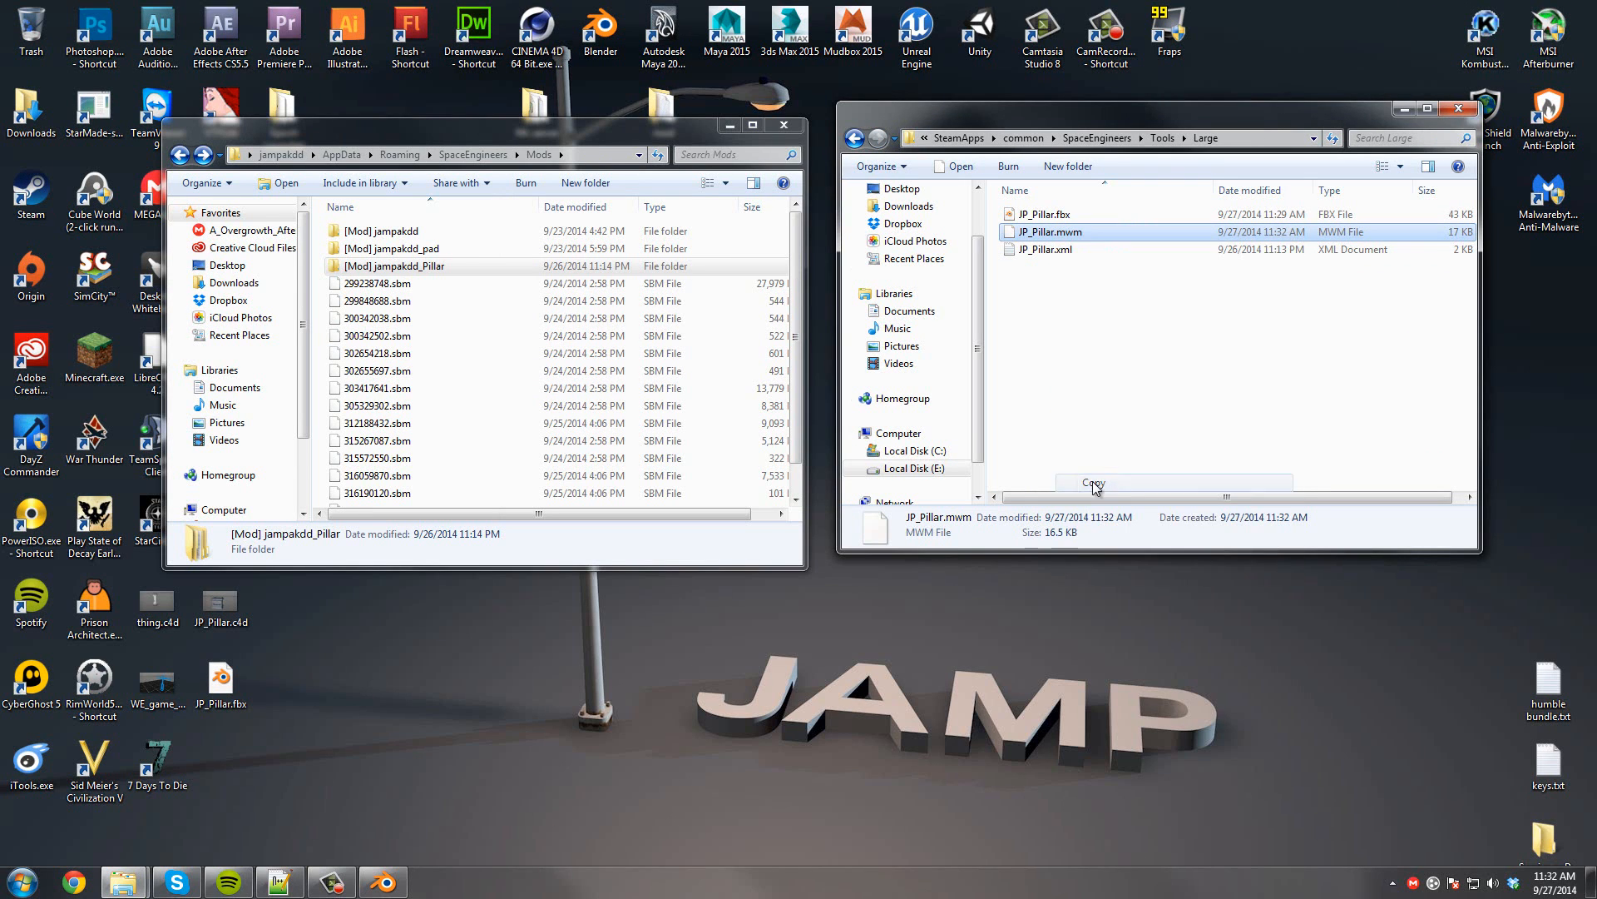
pyautogui.rightClick(1035, 234)
pyautogui.click(1099, 468)
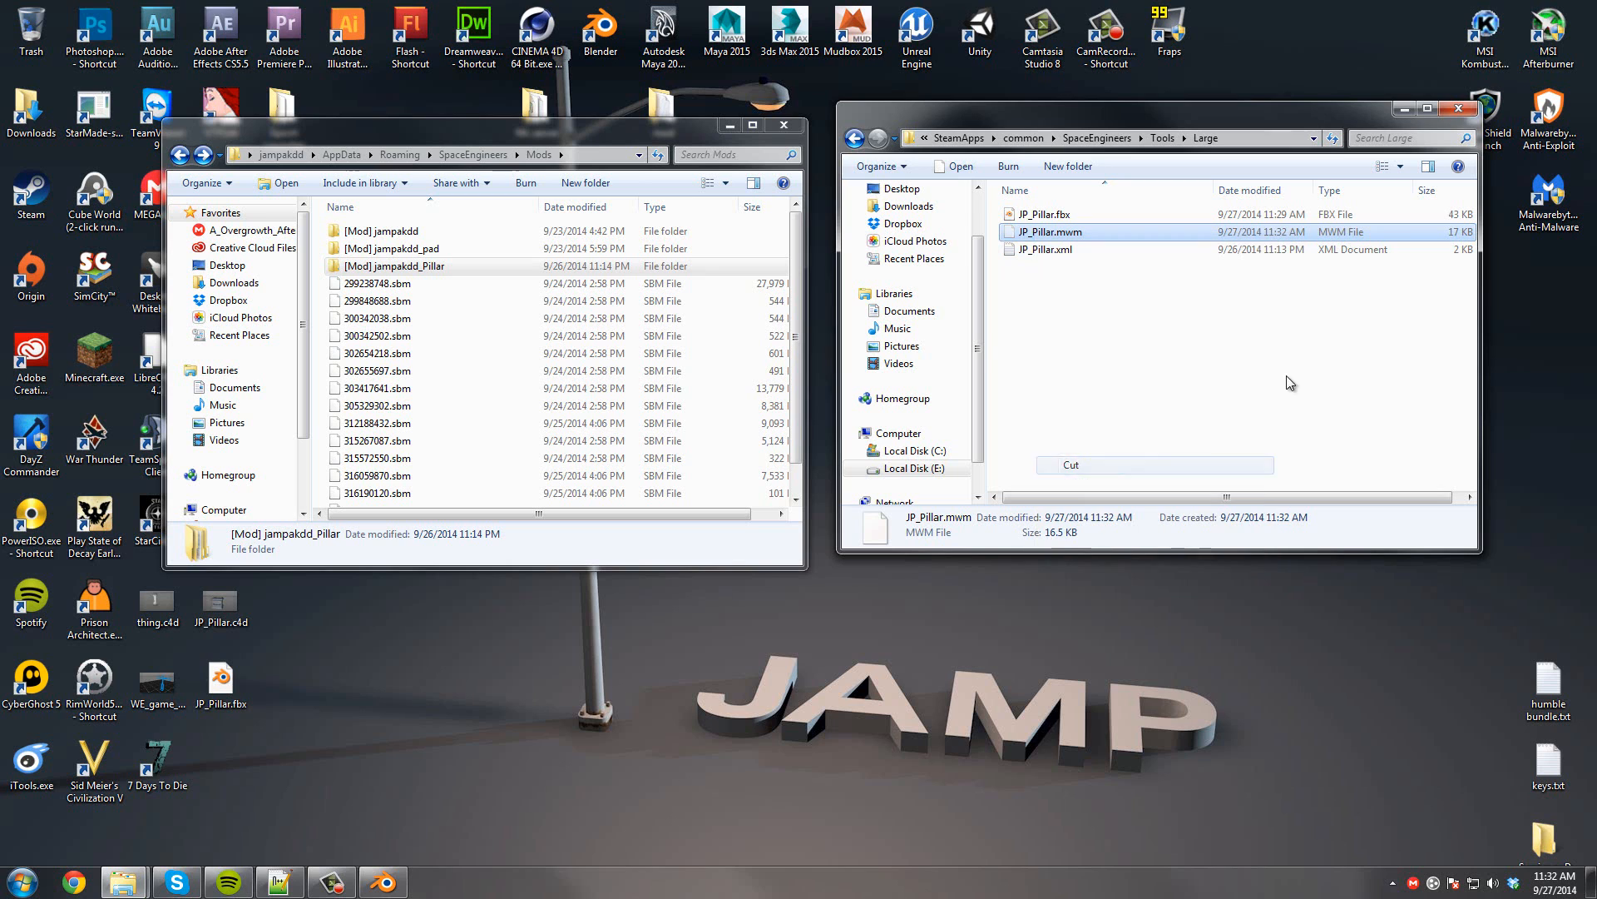
# Paste the cut JP_Pillar.mwm into the Models\Cubes\Large folder of the pillar mod.
pyautogui.moveTo(452, 125); pyautogui.dragTo(929, 199)
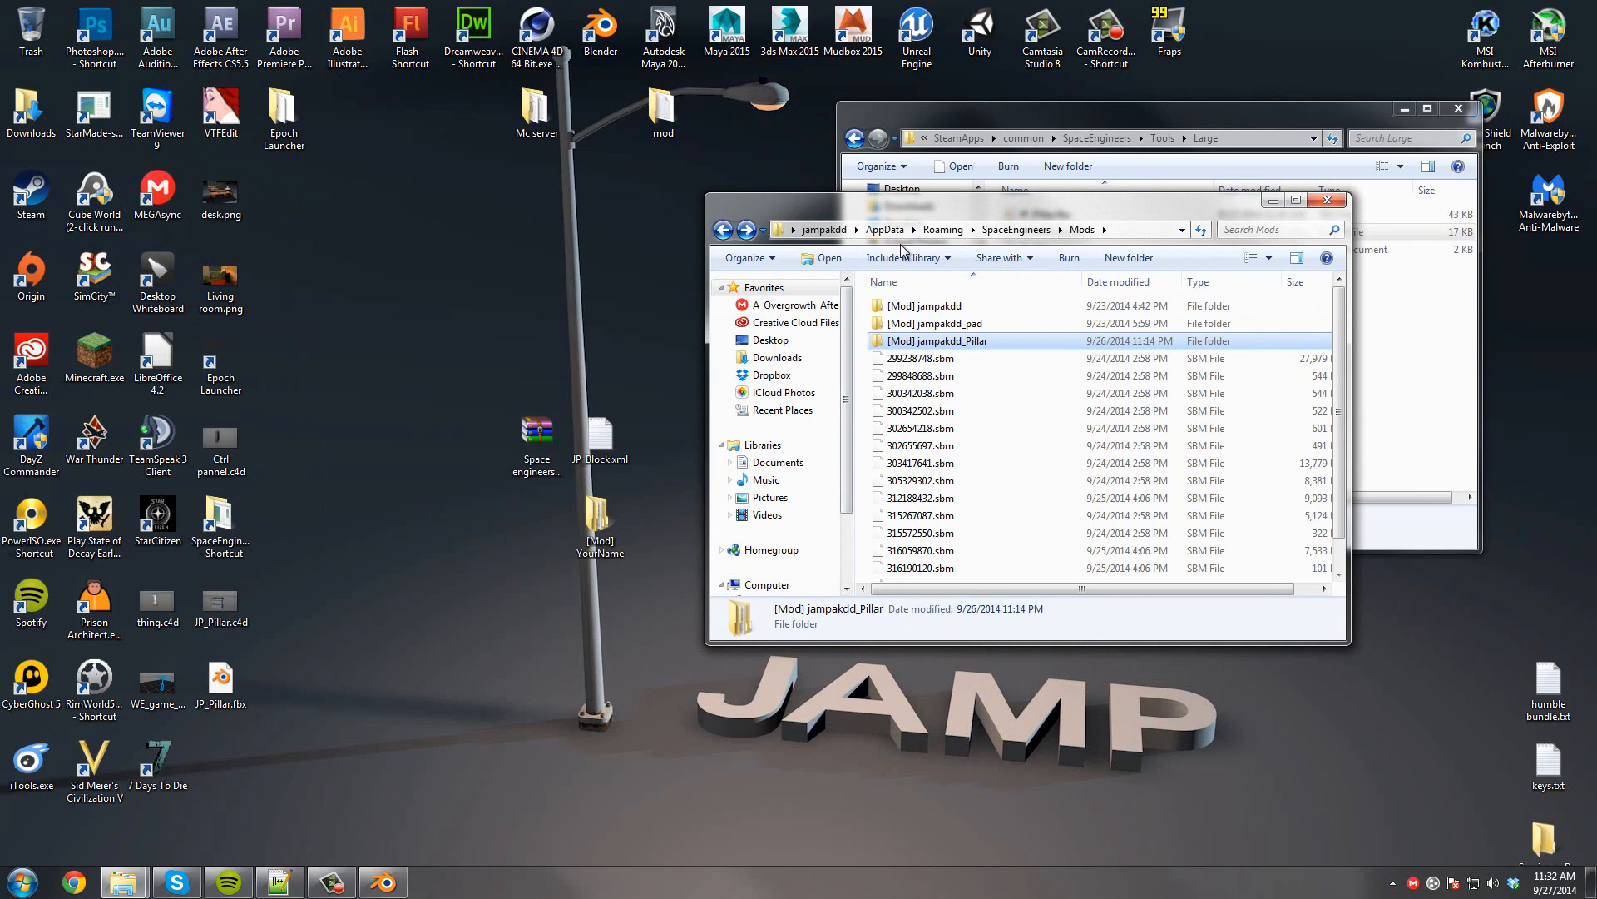
pyautogui.doubleClick(924, 341)
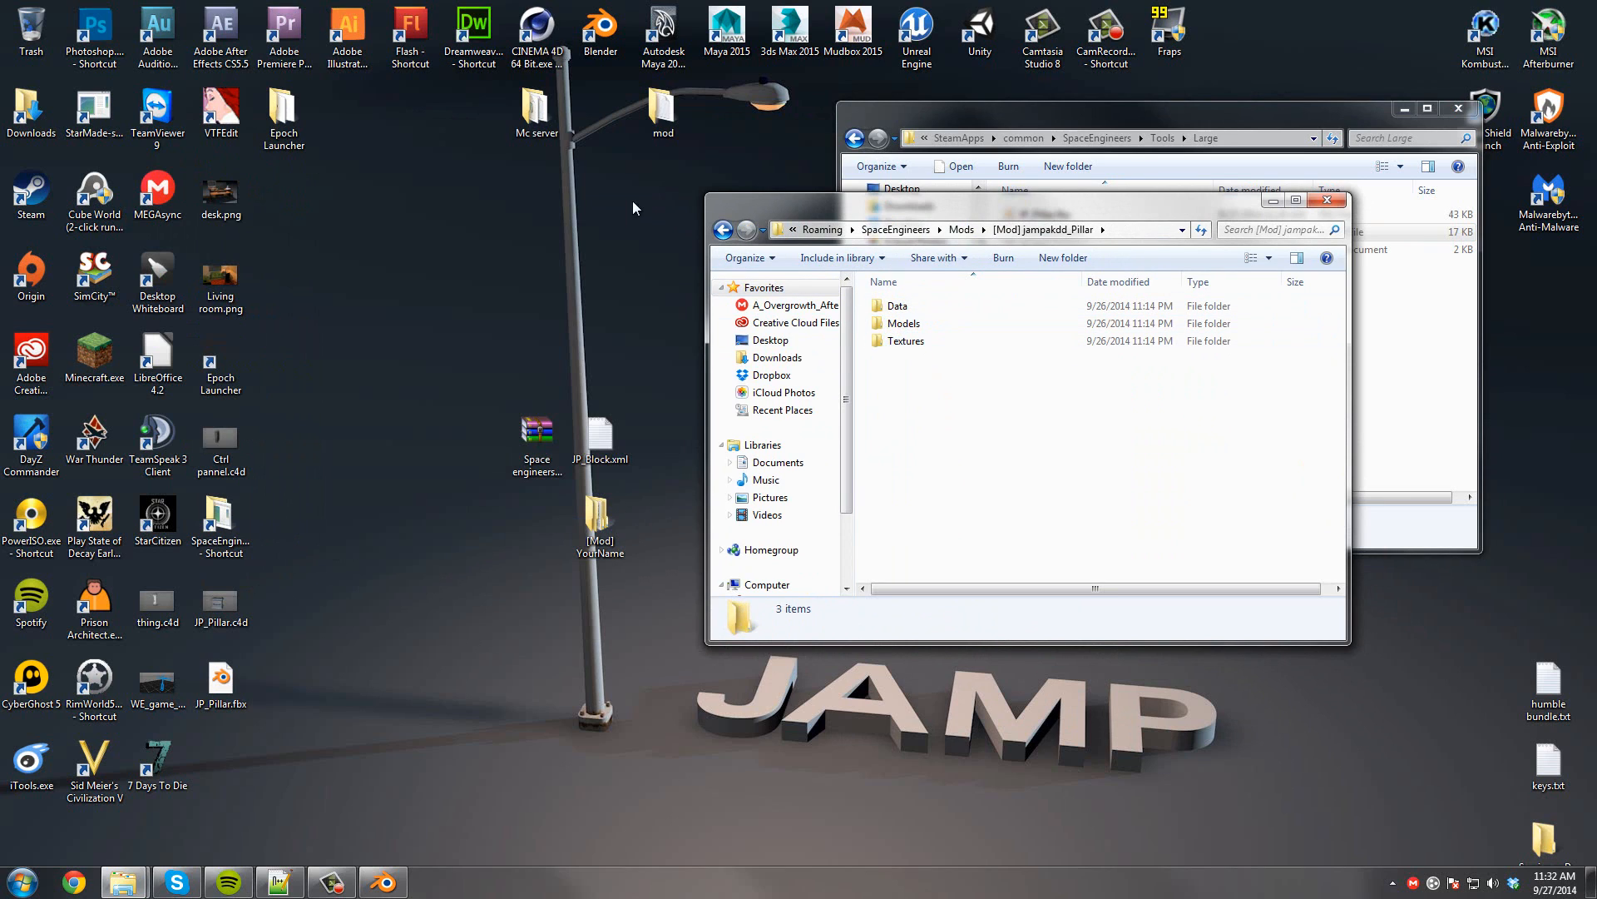
pyautogui.doubleClick(930, 326)
pyautogui.click(904, 317)
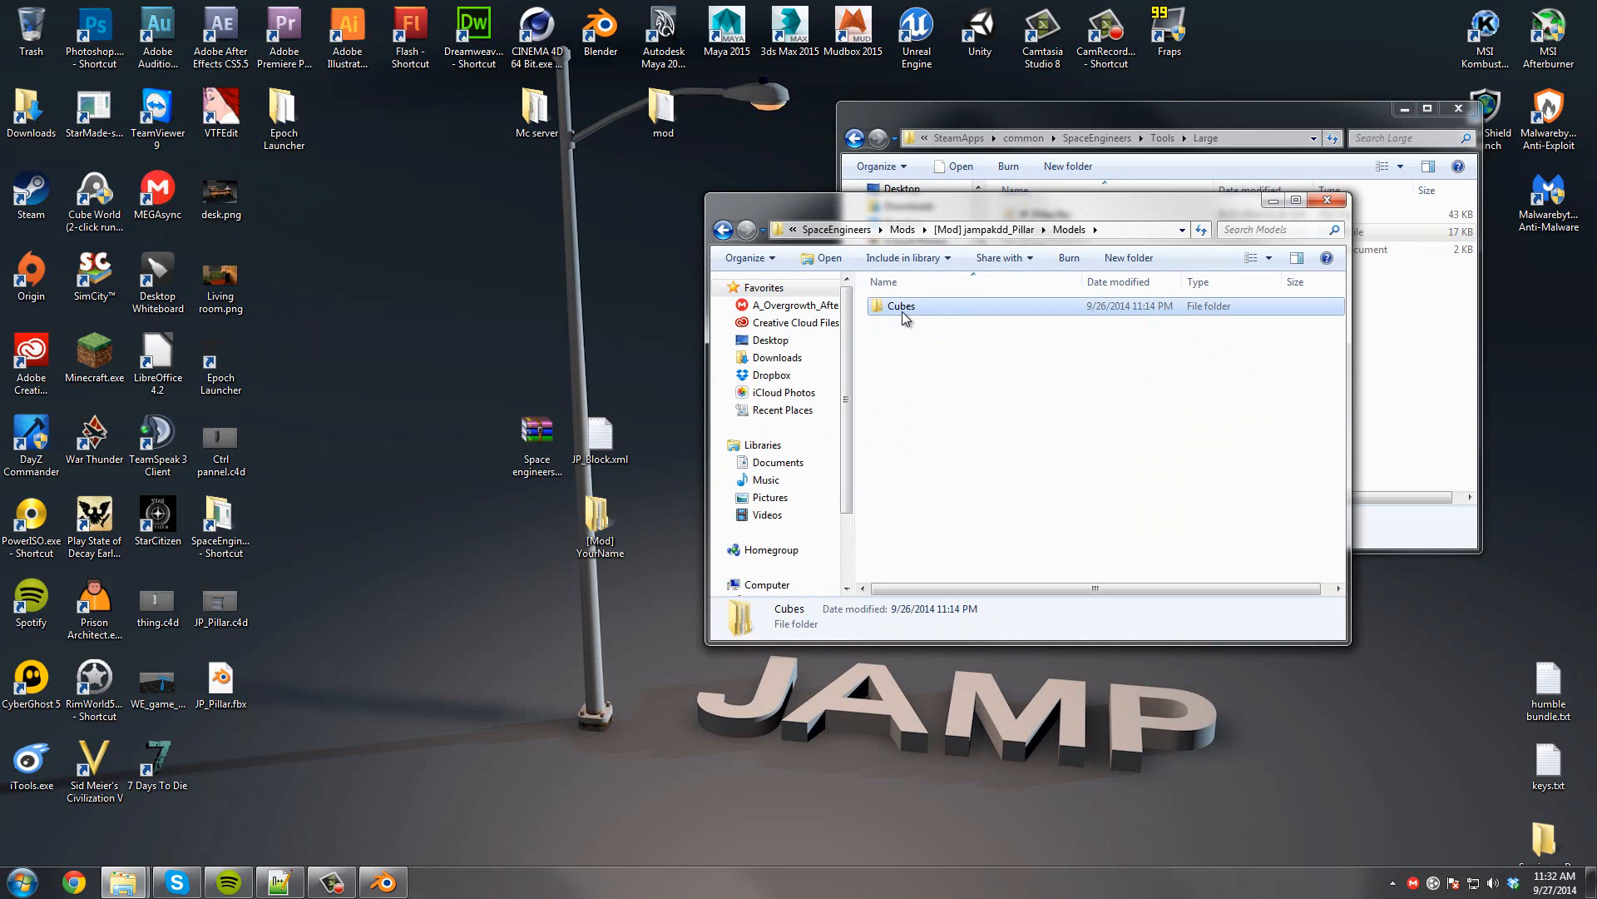
pyautogui.doubleClick(902, 311)
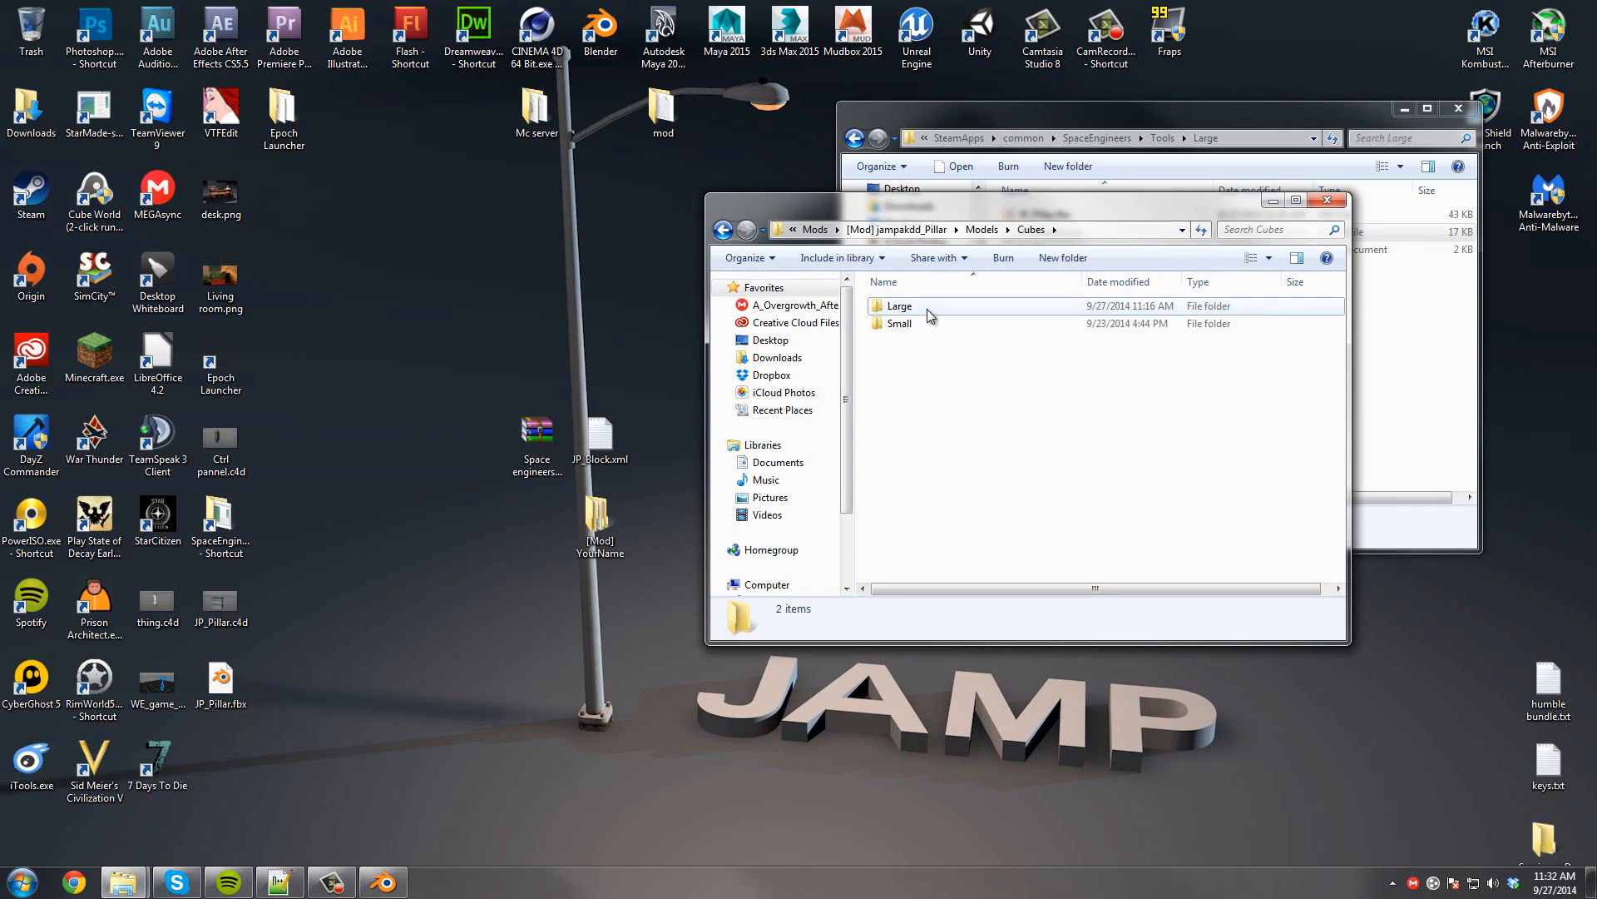
pyautogui.doubleClick(927, 308)
pyautogui.hotkey('ctrl', 'v')
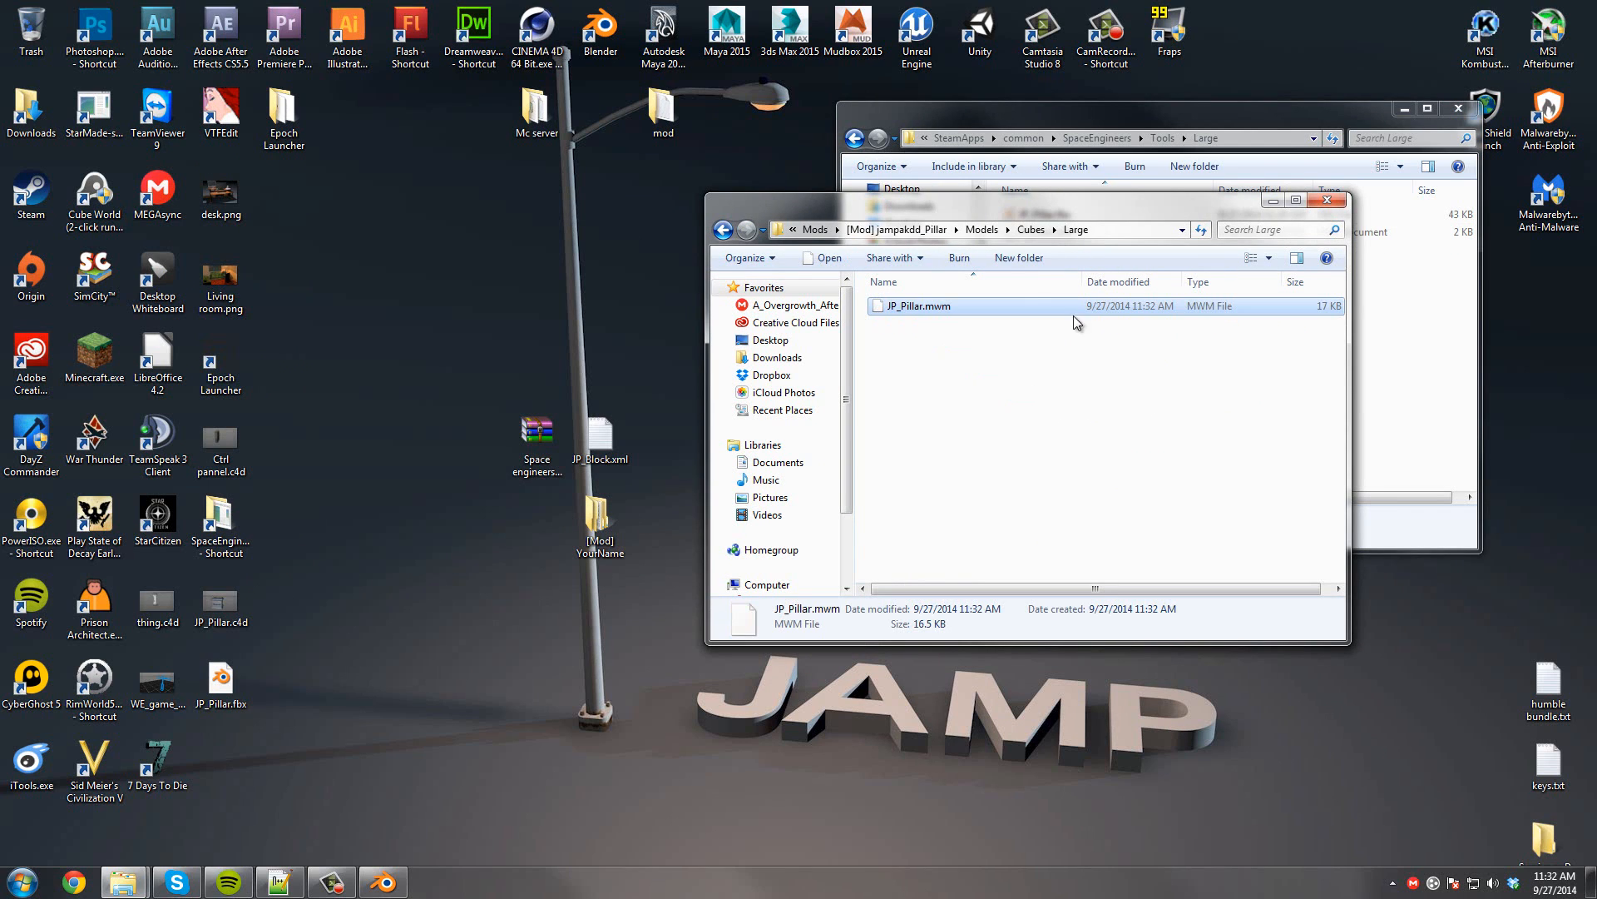
# Go back to the mod's Cubes folder and close the SpaceEngineers Tools\Large folder window.
pyautogui.moveTo(1013, 210); pyautogui.dragTo(622, 183)
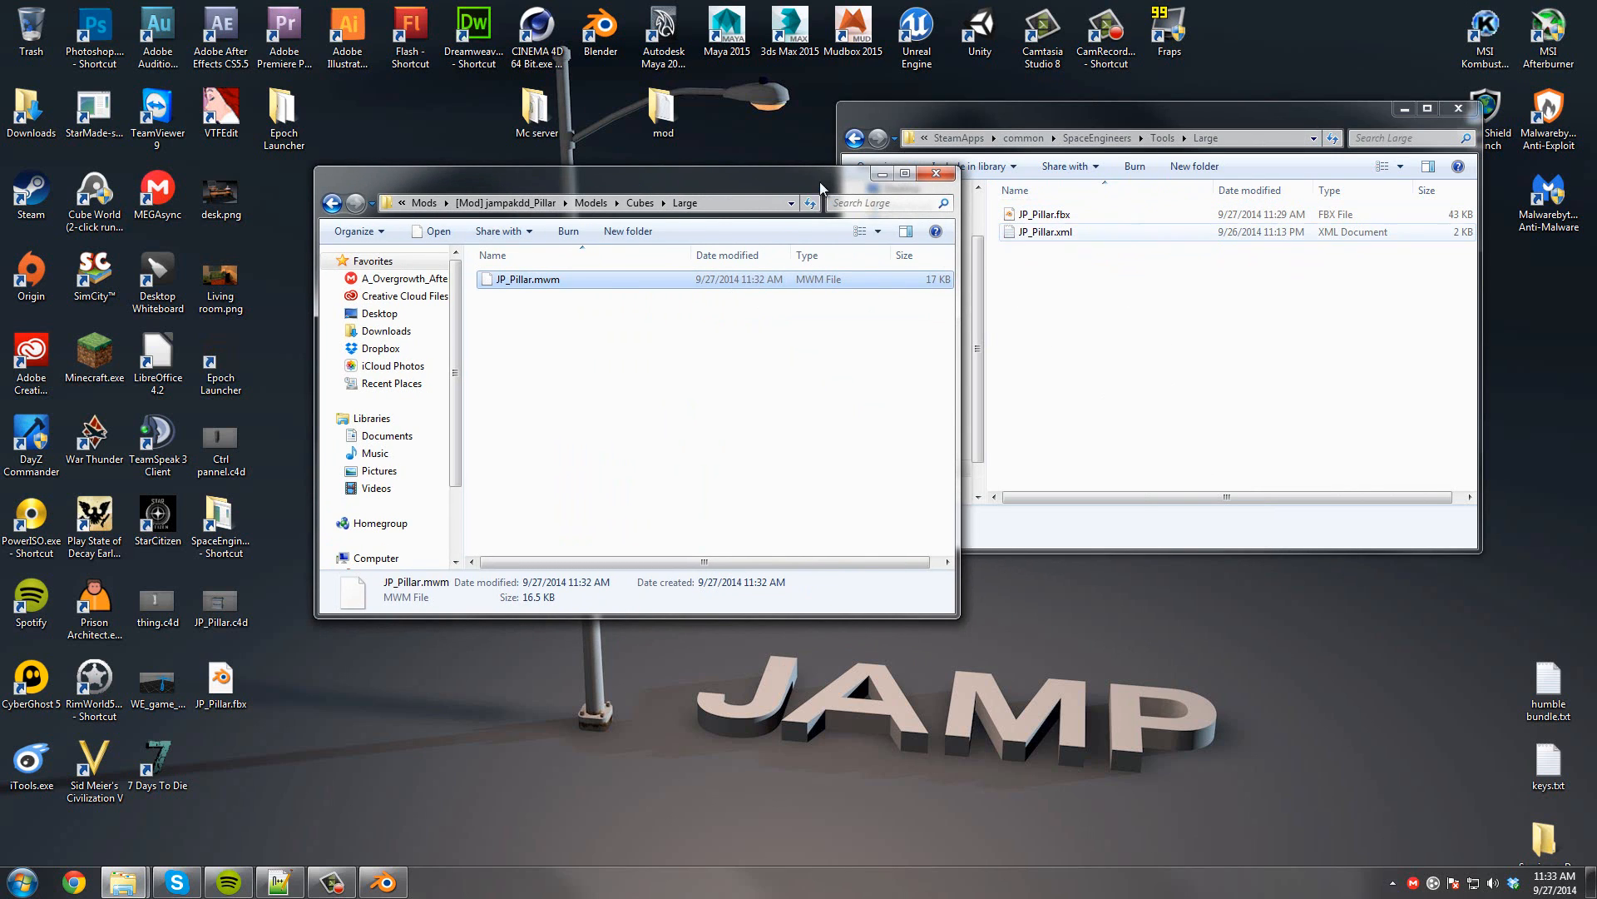
pyautogui.moveTo(813, 177); pyautogui.dragTo(1224, 240)
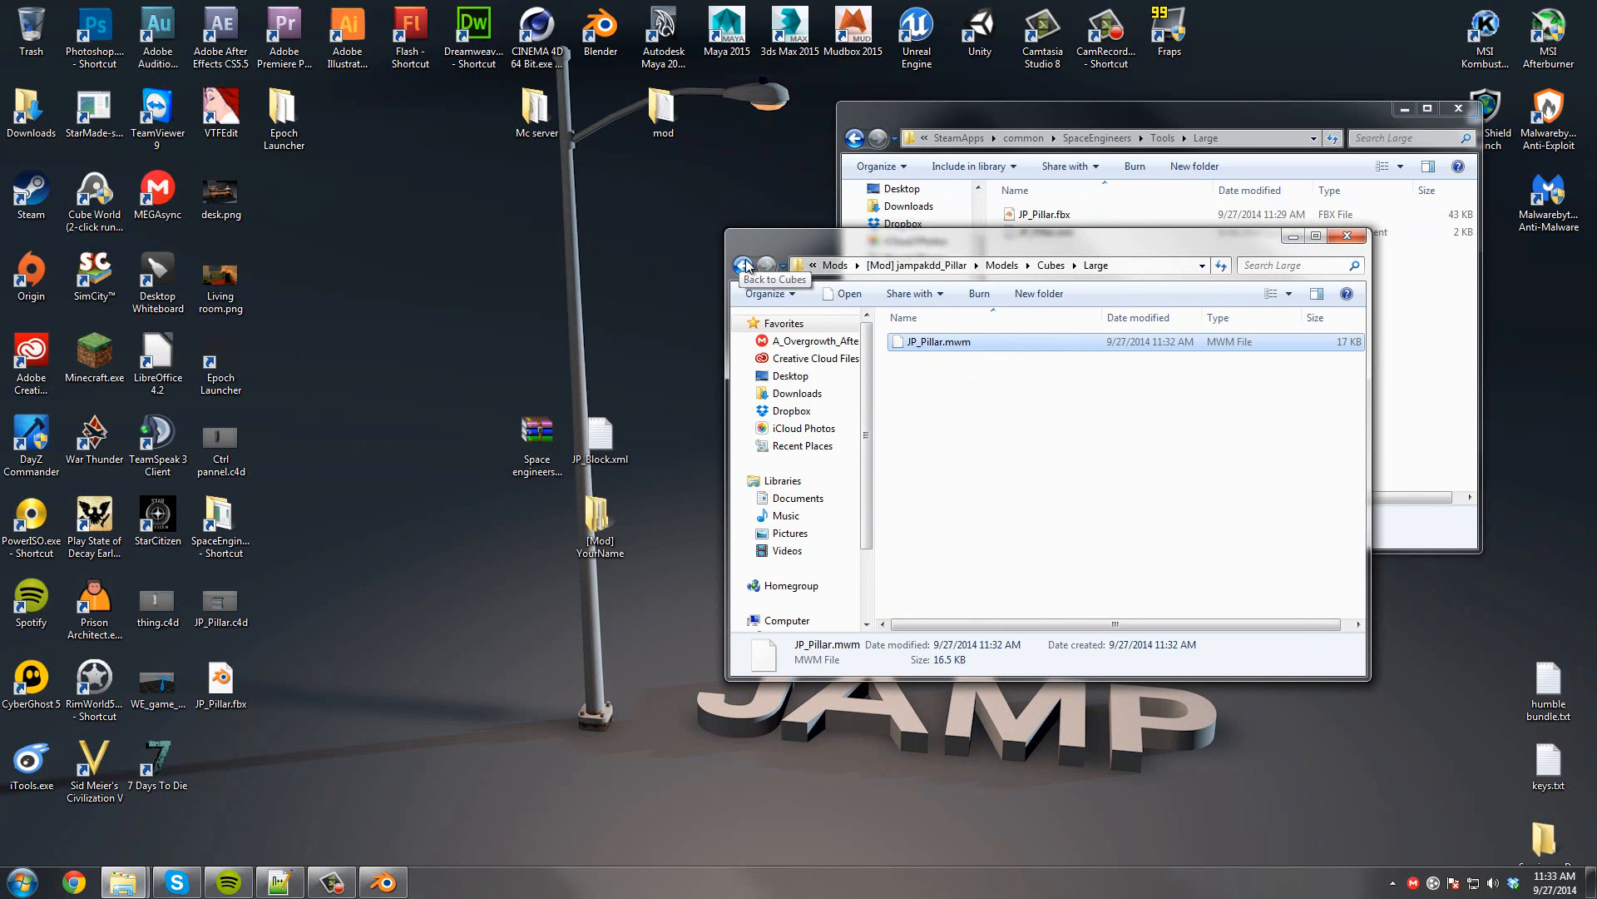
pyautogui.click(743, 266)
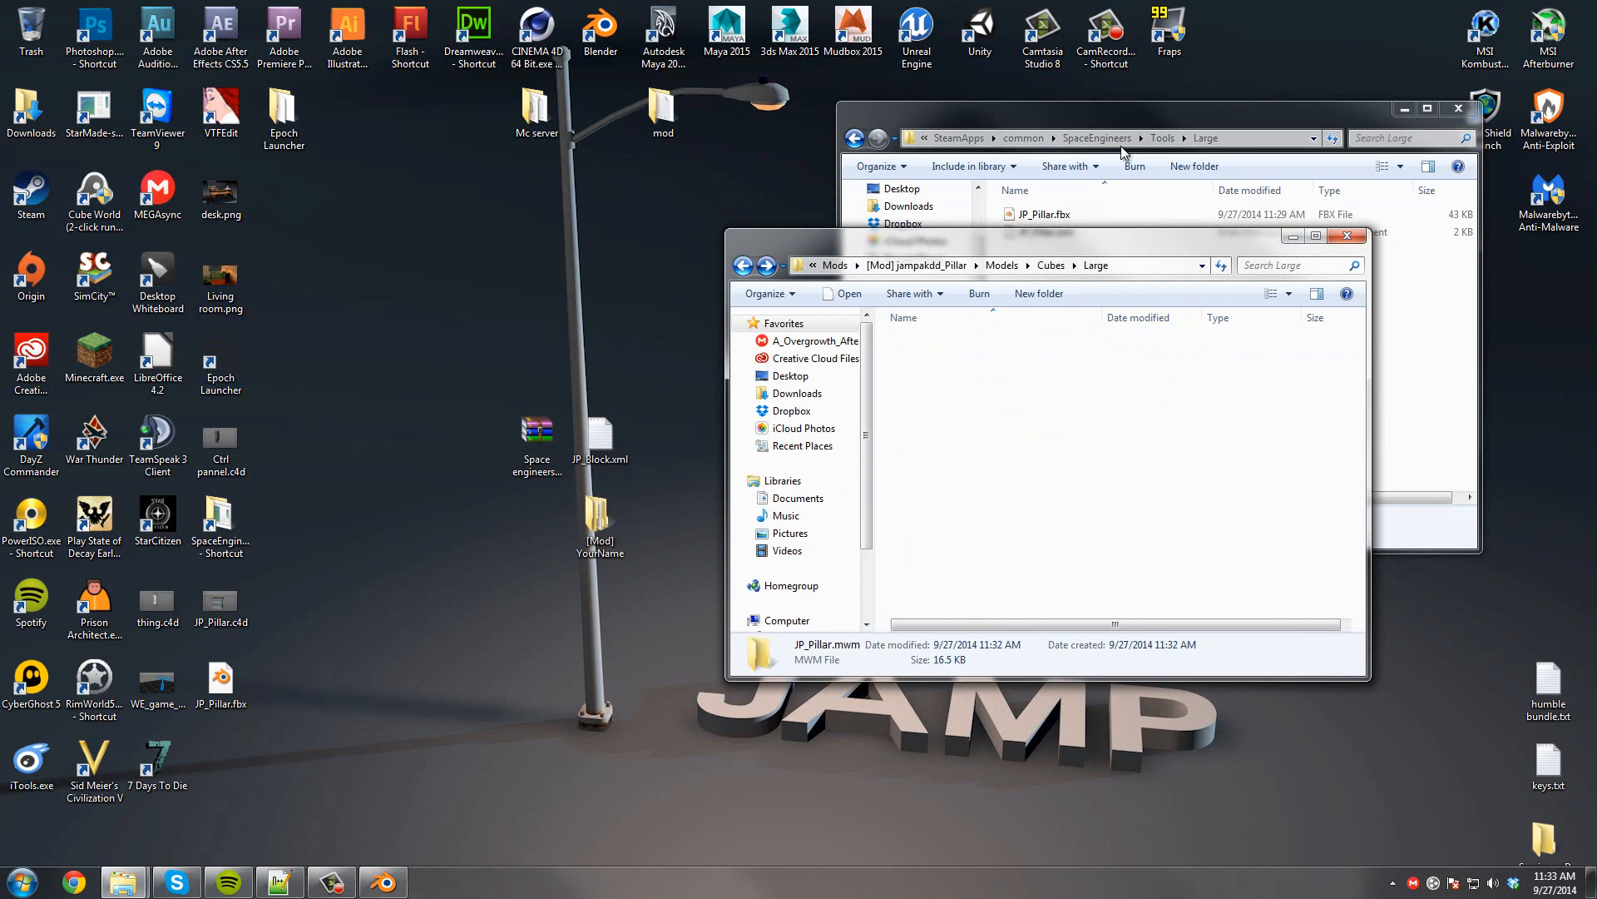
pyautogui.click(1332, 117)
pyautogui.click(1456, 108)
pyautogui.moveTo(1060, 242); pyautogui.dragTo(1006, 161)
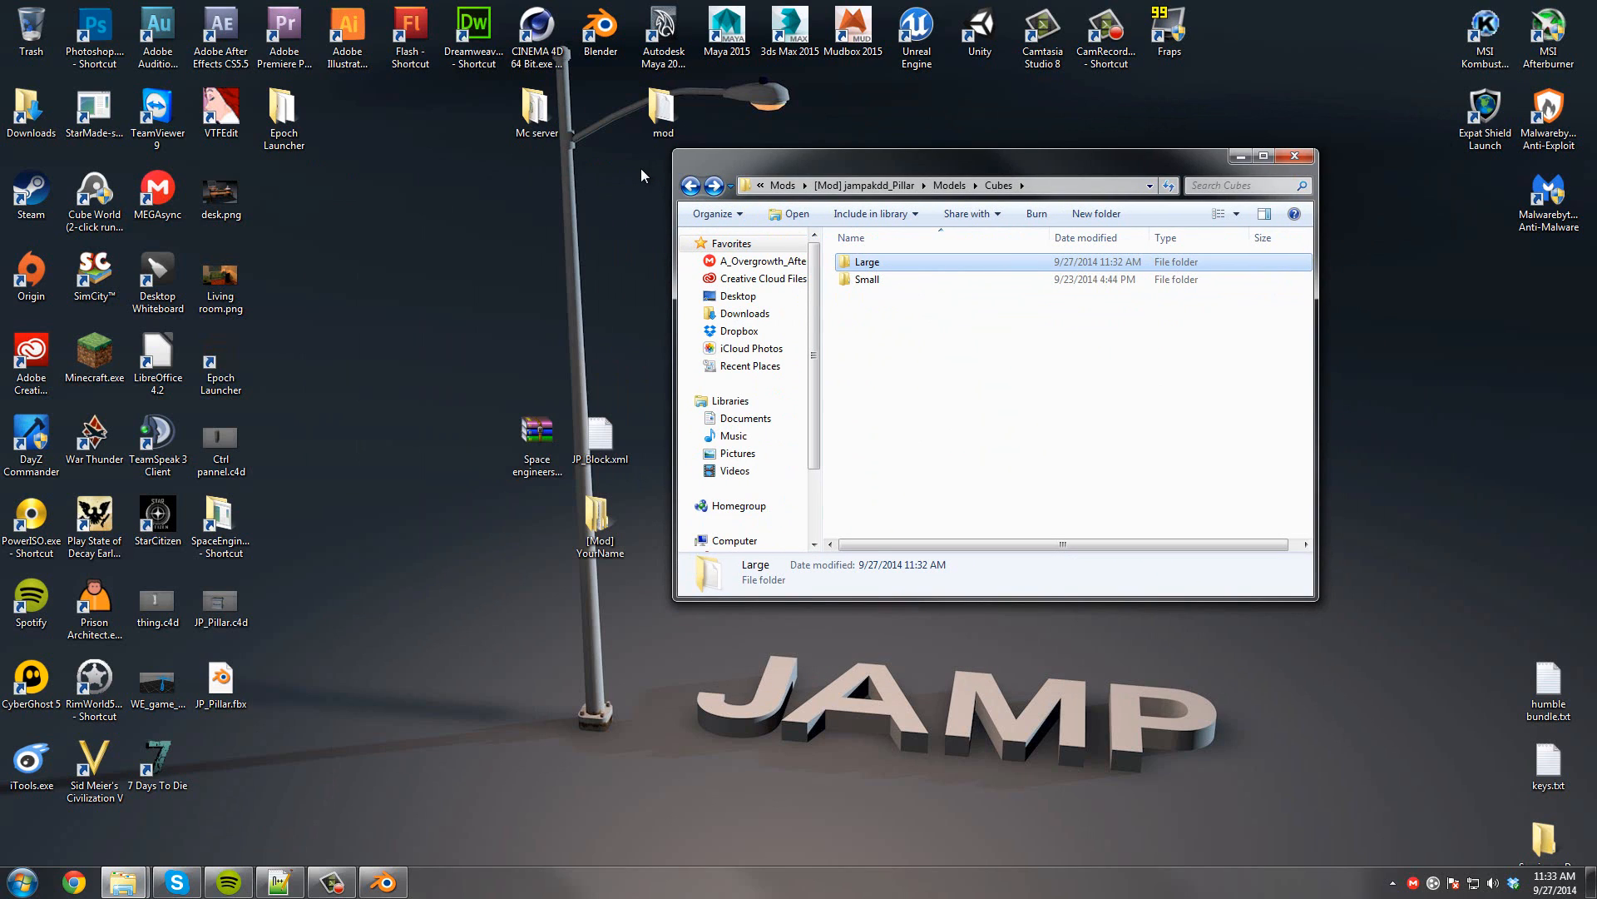
# Open CubeBlocks.sbc from the pillar mod's Data folder in Notepad++.
pyautogui.click(690, 186)
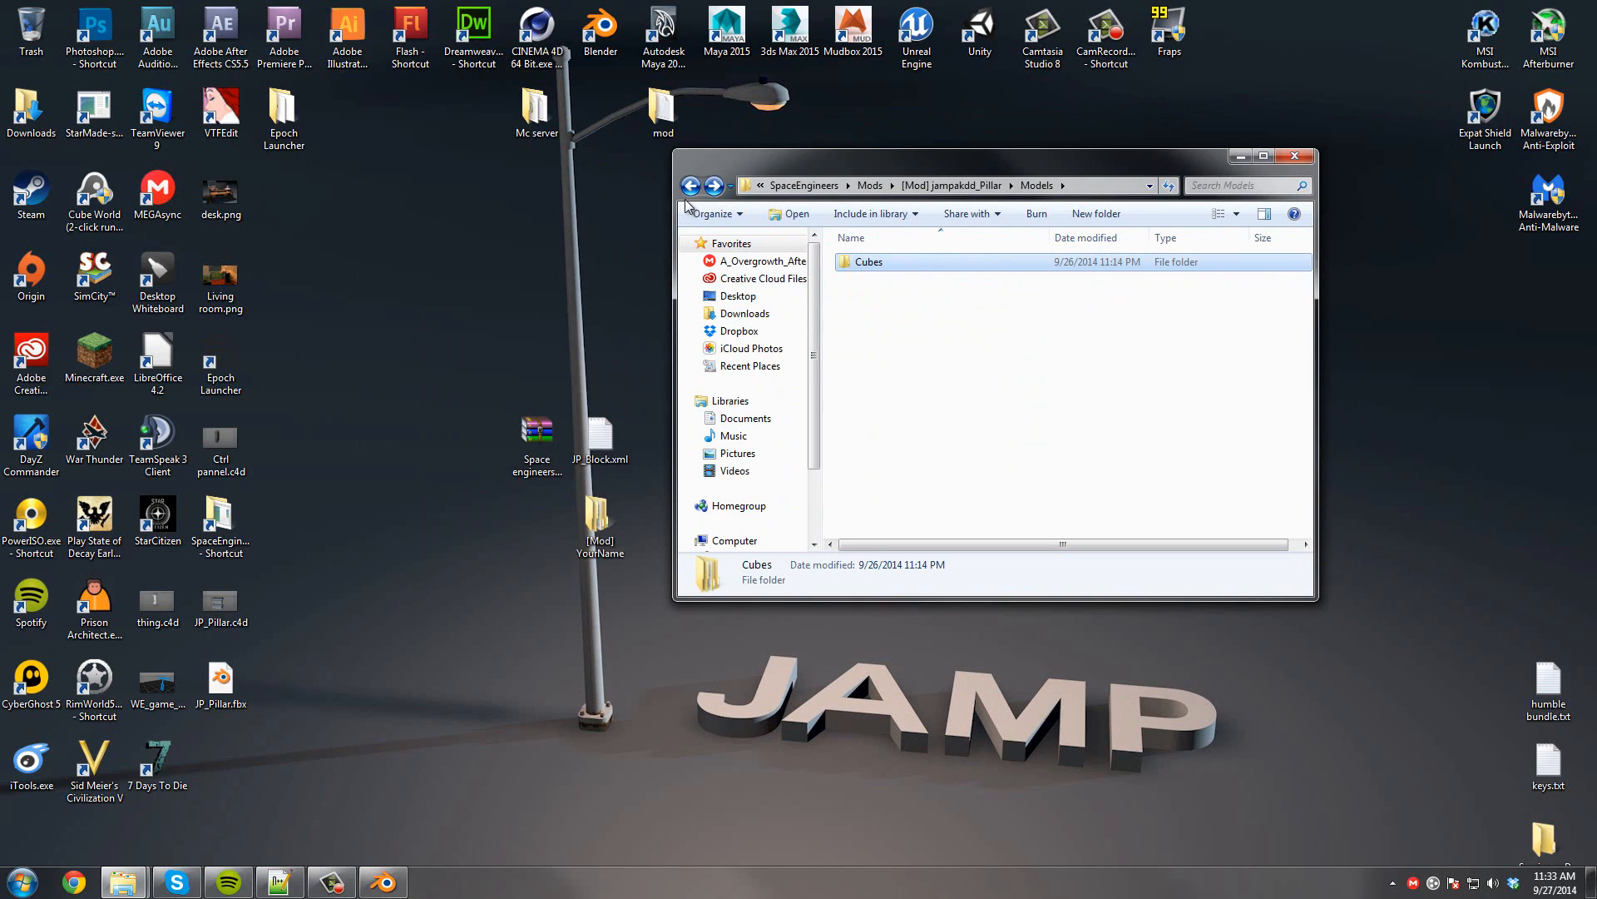
pyautogui.click(690, 186)
pyautogui.doubleClick(887, 265)
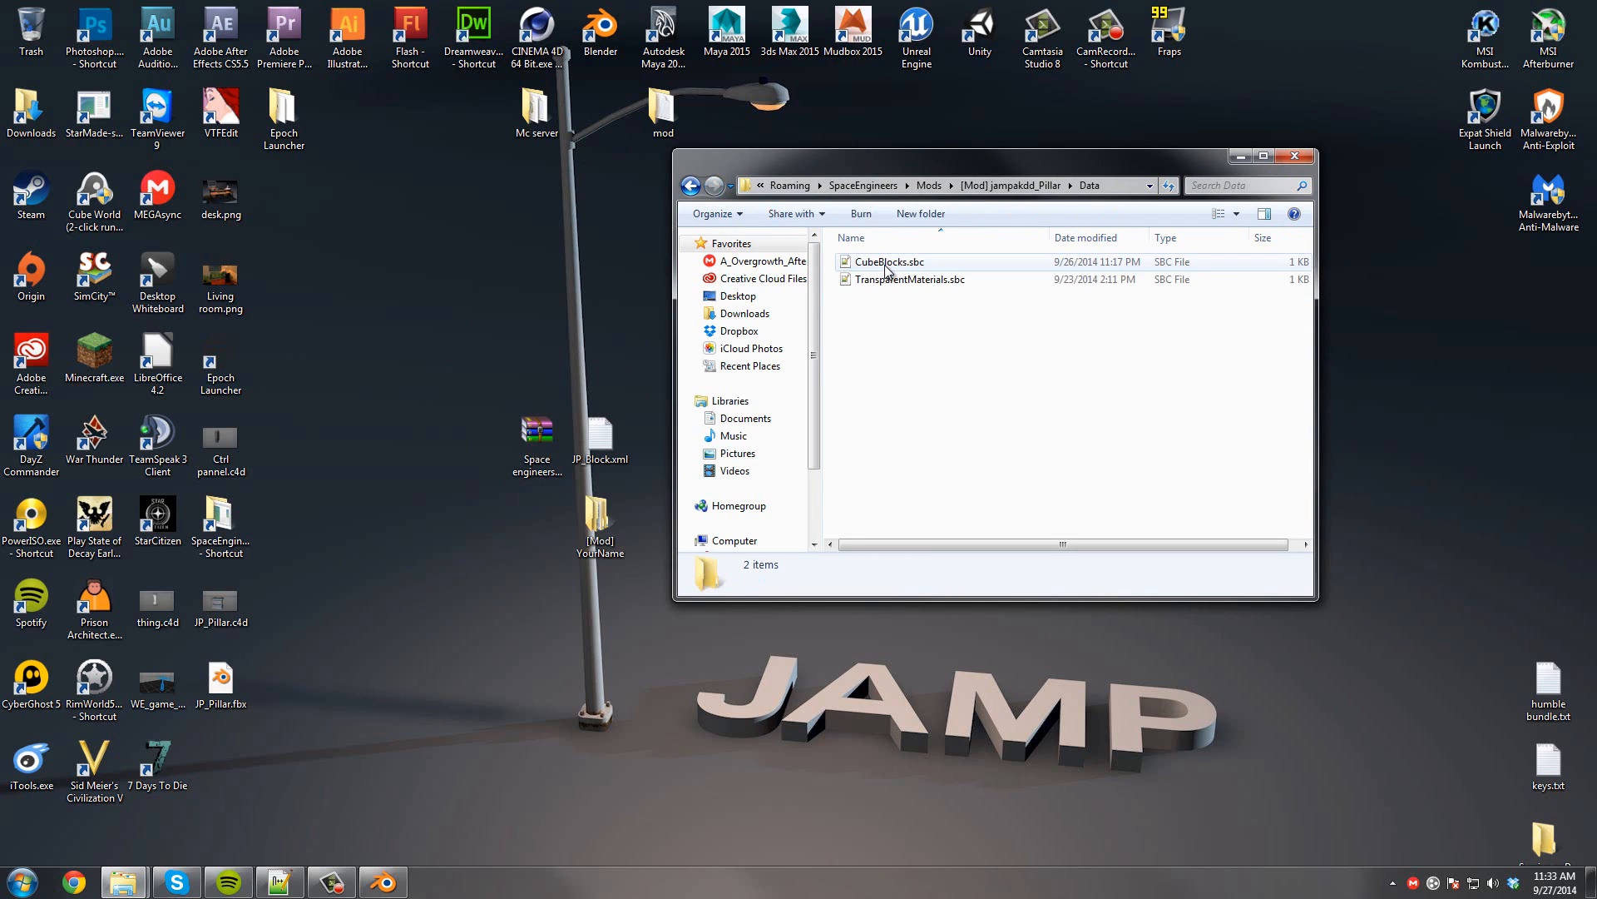
pyautogui.rightClick(885, 264)
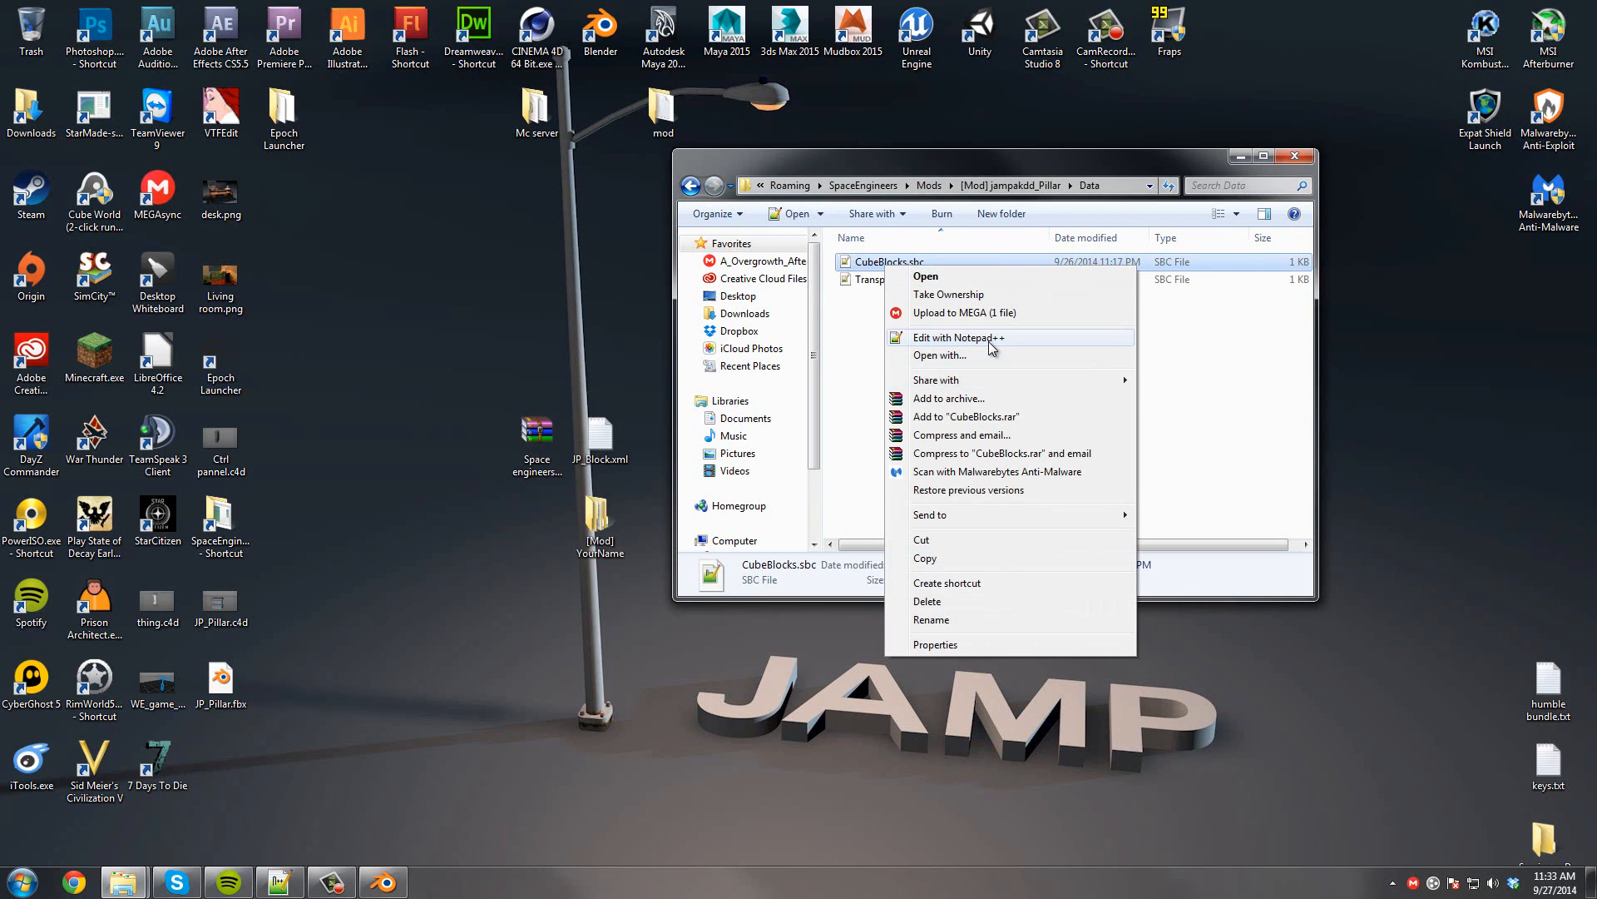
pyautogui.click(993, 341)
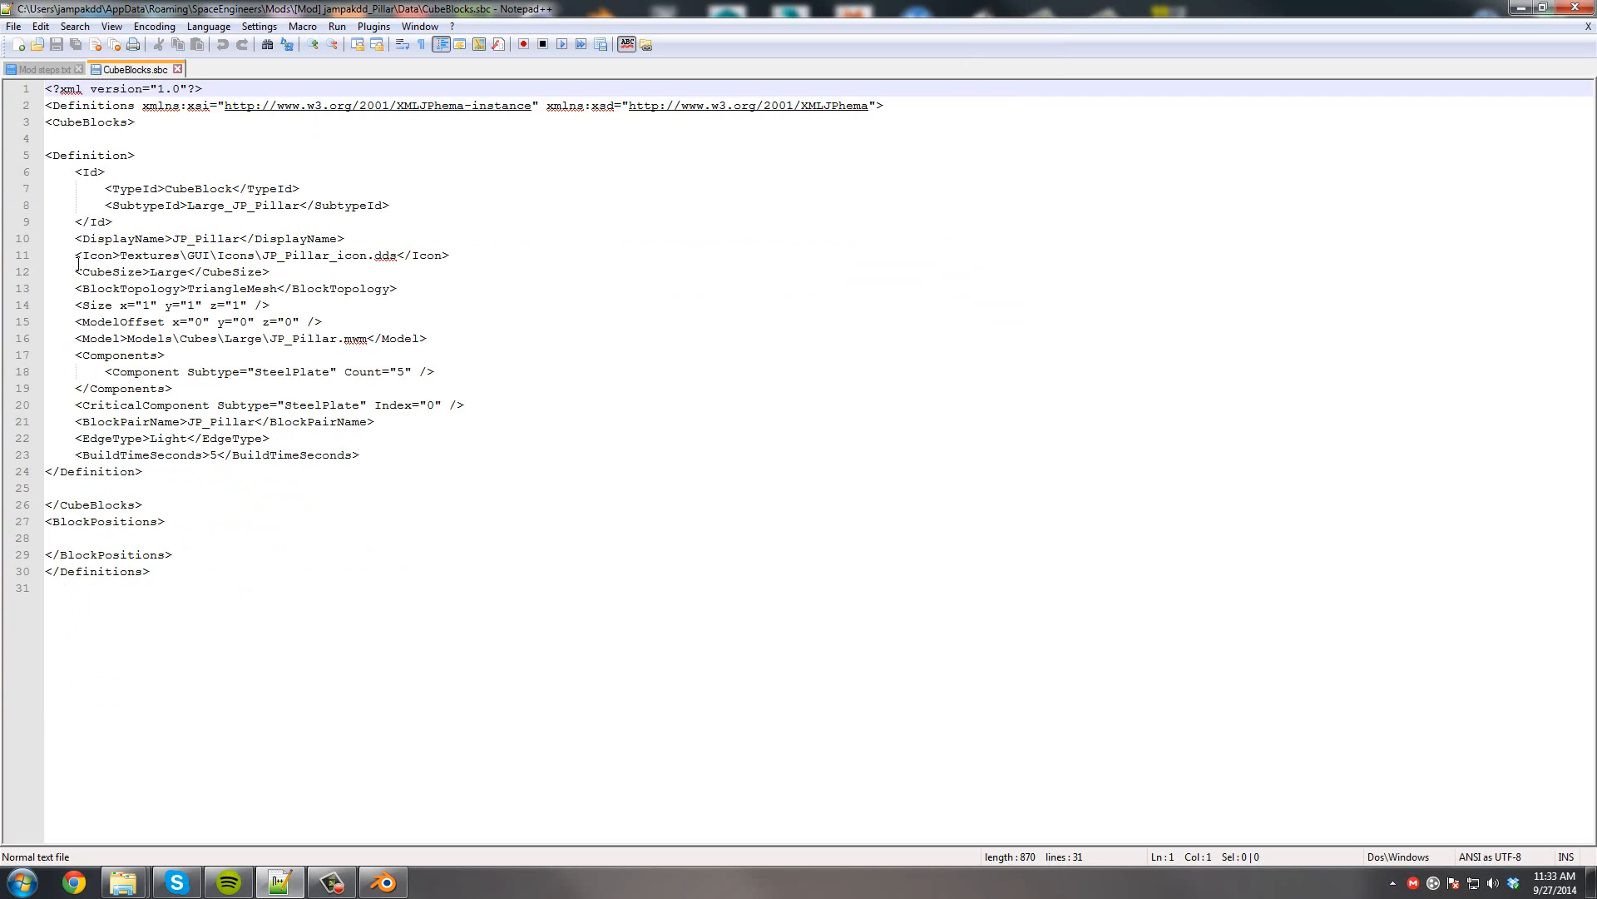
# Examine the TypeId, SubtypeId and DisplayName entries of the block definition in CubeBlocks.sbc.
pyautogui.moveTo(166, 188); pyautogui.dragTo(366, 175)
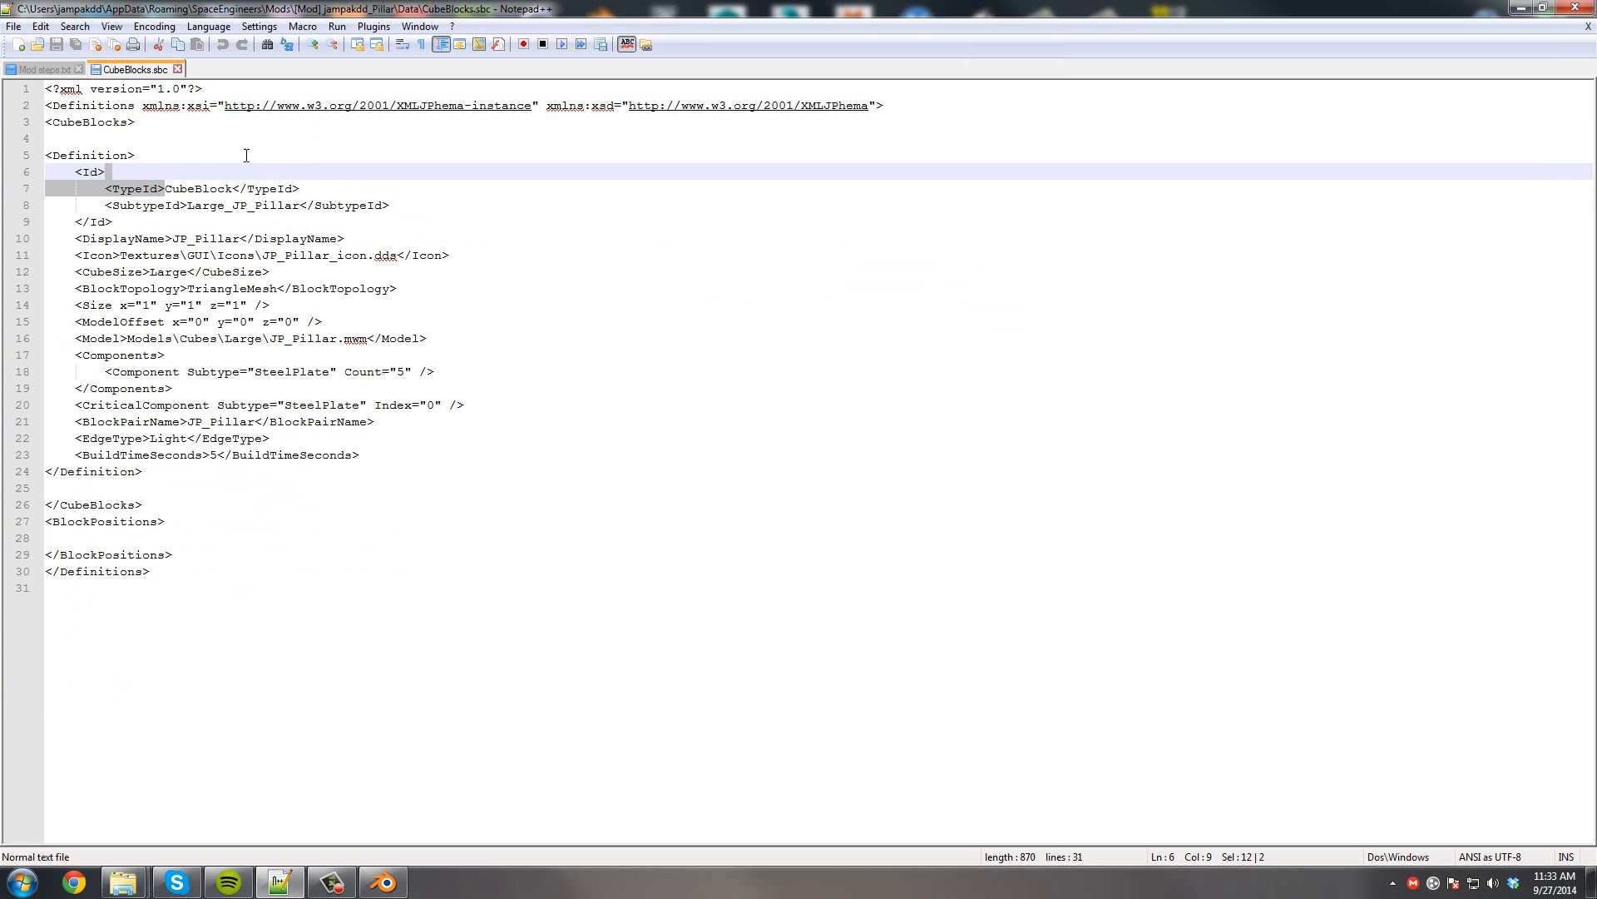
pyautogui.moveTo(150, 205); pyautogui.dragTo(262, 193)
pyautogui.click(368, 192)
pyautogui.moveTo(428, 215); pyautogui.dragTo(119, 209)
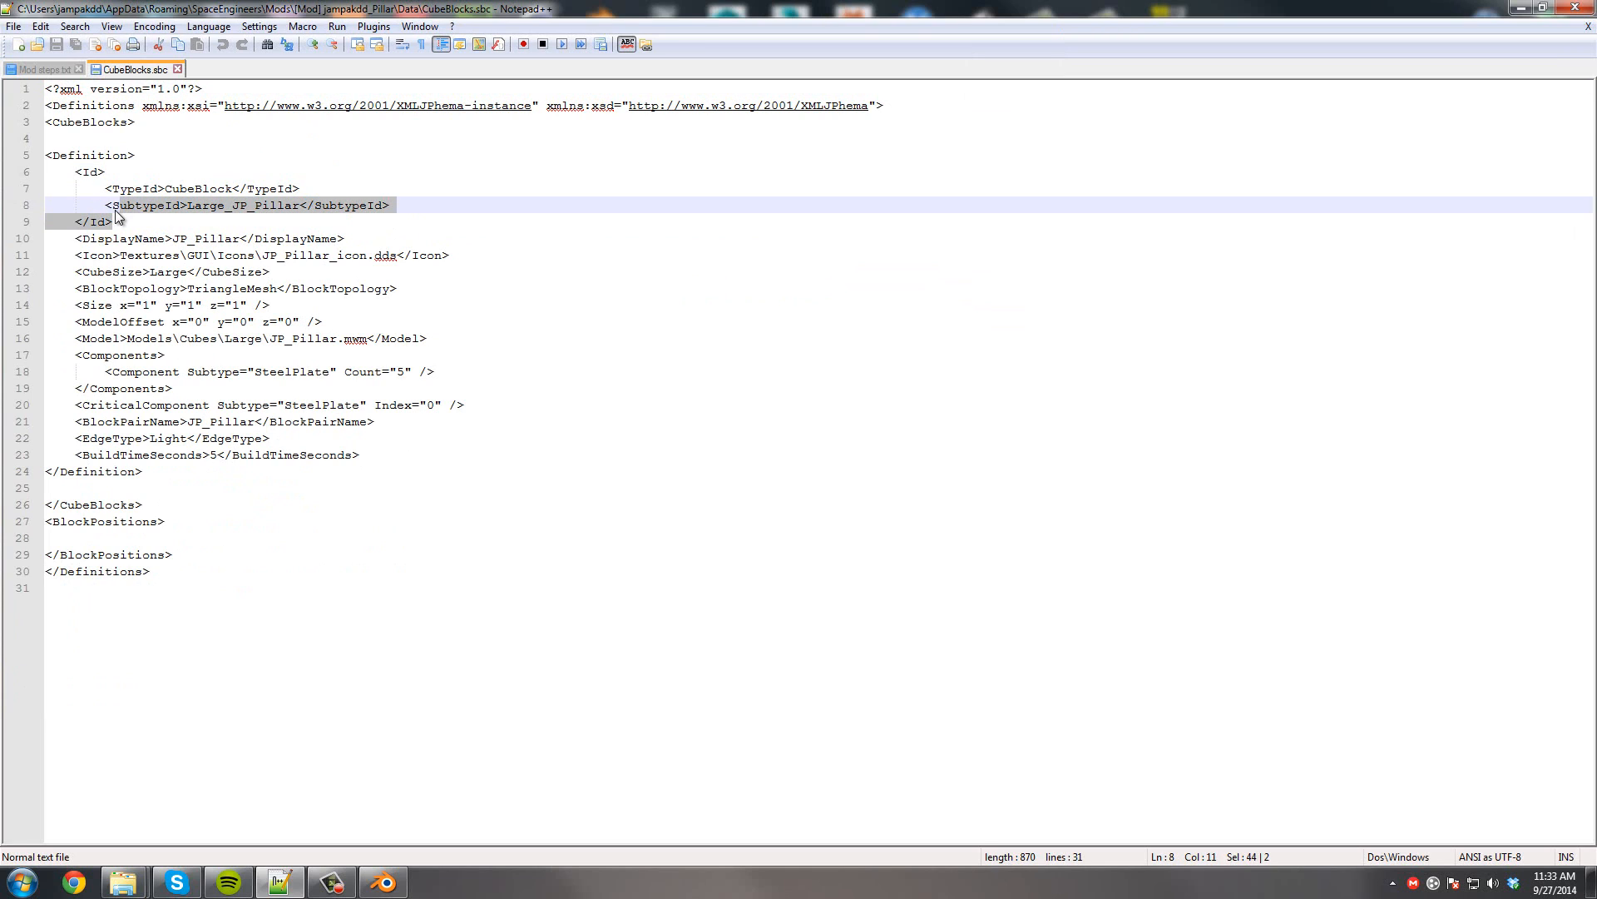
pyautogui.click(291, 238)
pyautogui.click(190, 205)
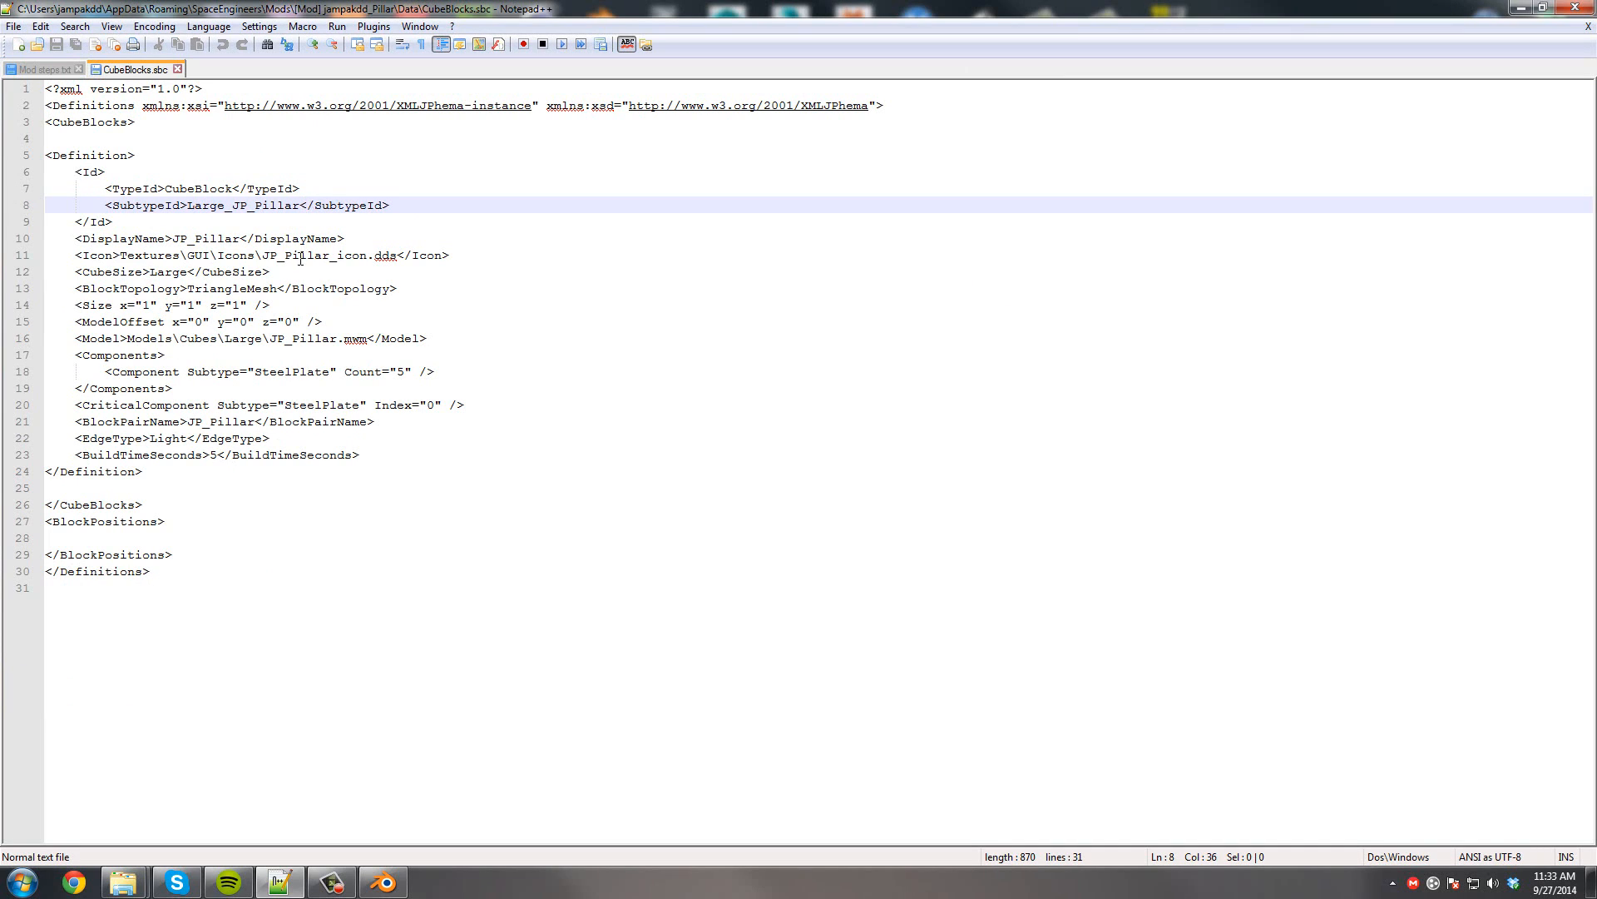
pyautogui.moveTo(301, 205); pyautogui.dragTo(191, 207)
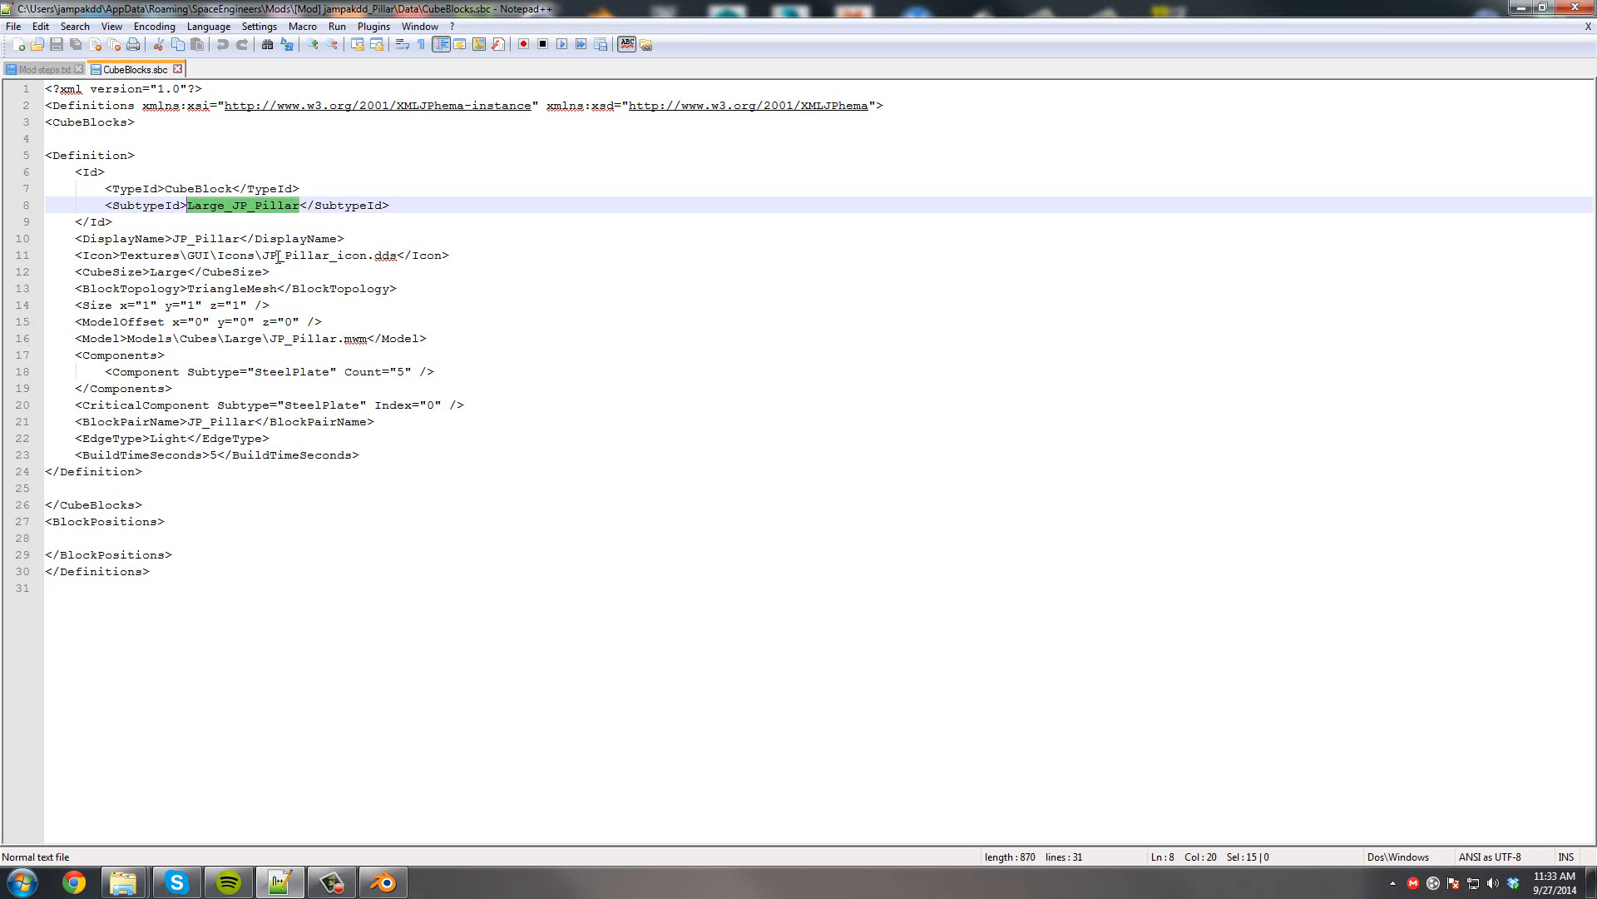
pyautogui.click(337, 287)
pyautogui.moveTo(240, 238); pyautogui.dragTo(171, 236)
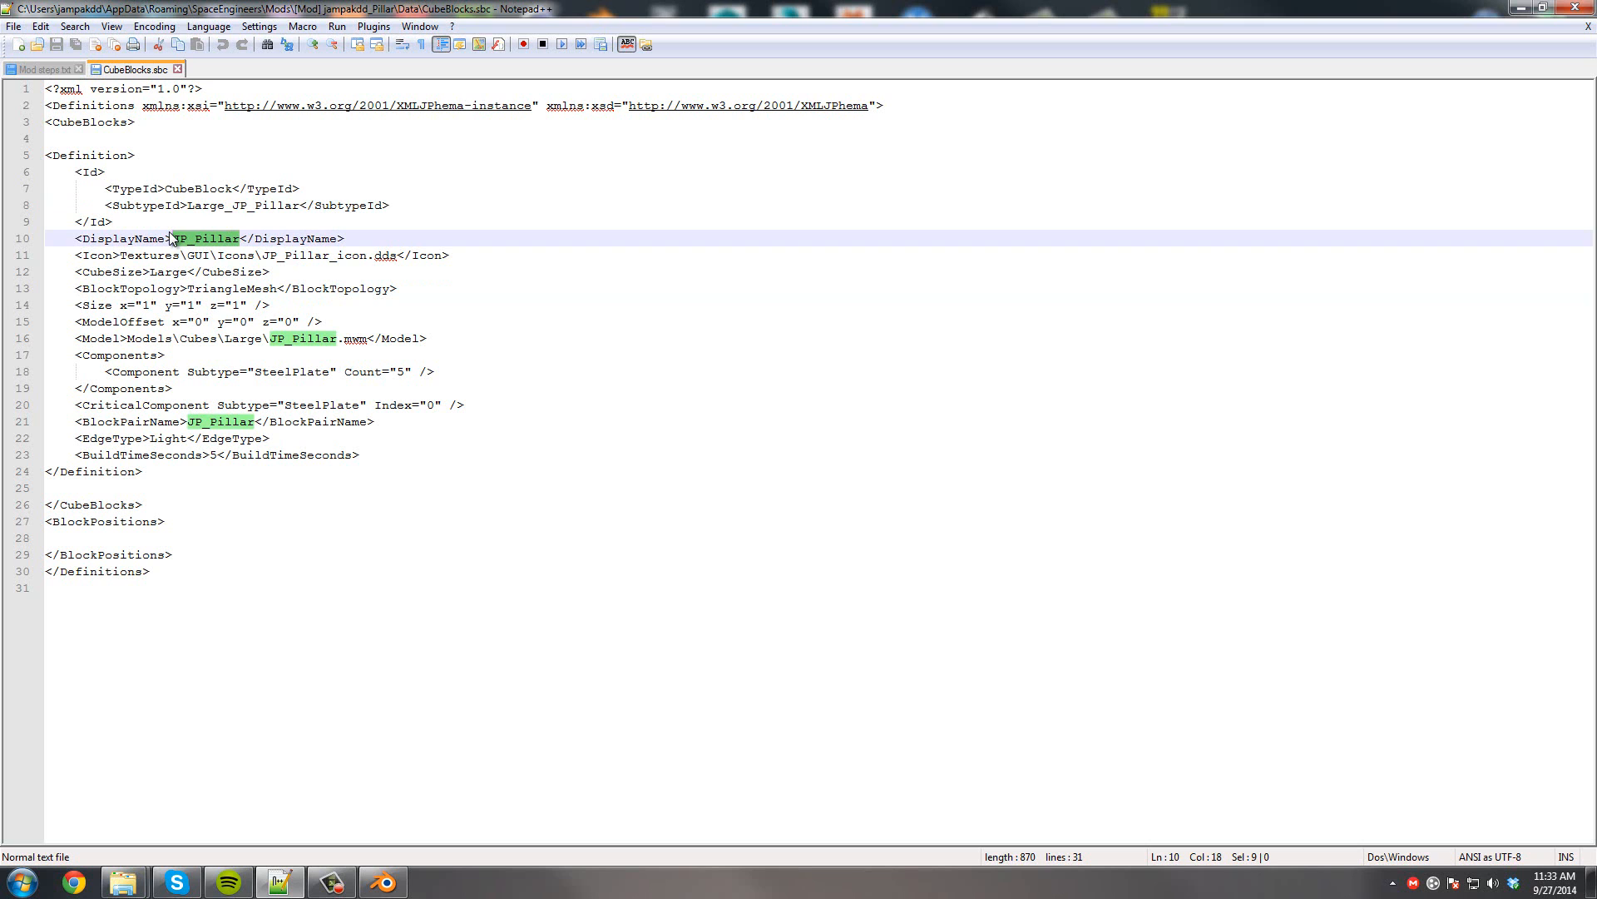
pyautogui.moveTo(181, 206); pyautogui.dragTo(242, 191)
# Uncover the desktop to locate the [Mod] YourName template folder, and maximize Notepad++ again.
pyautogui.moveTo(333, 8); pyautogui.dragTo(1074, 401)
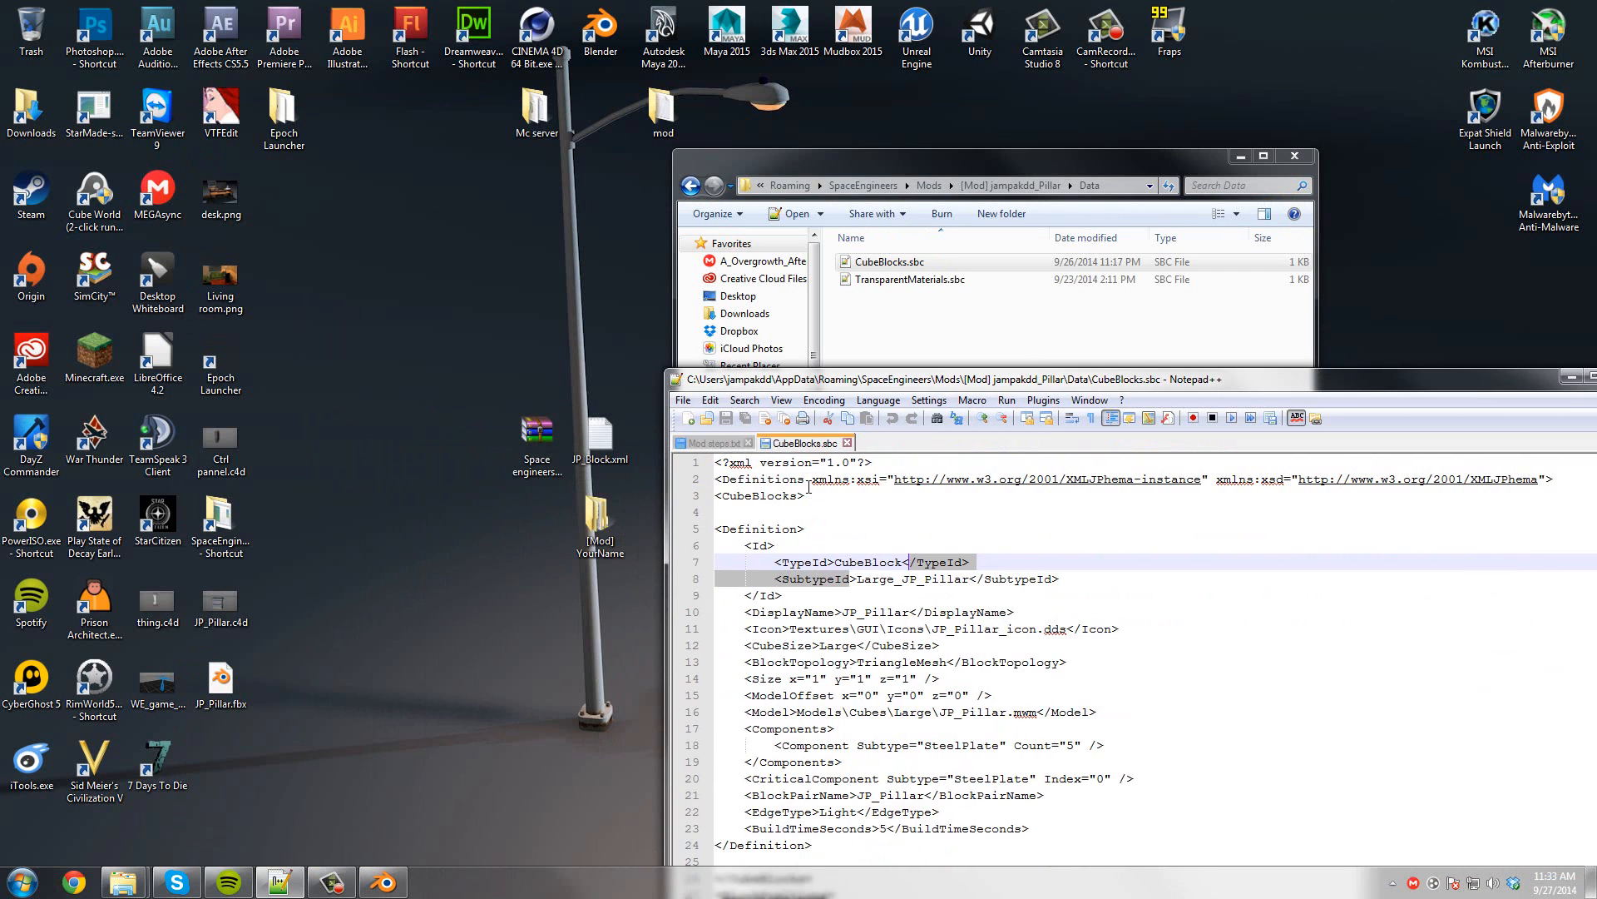
pyautogui.click(537, 524)
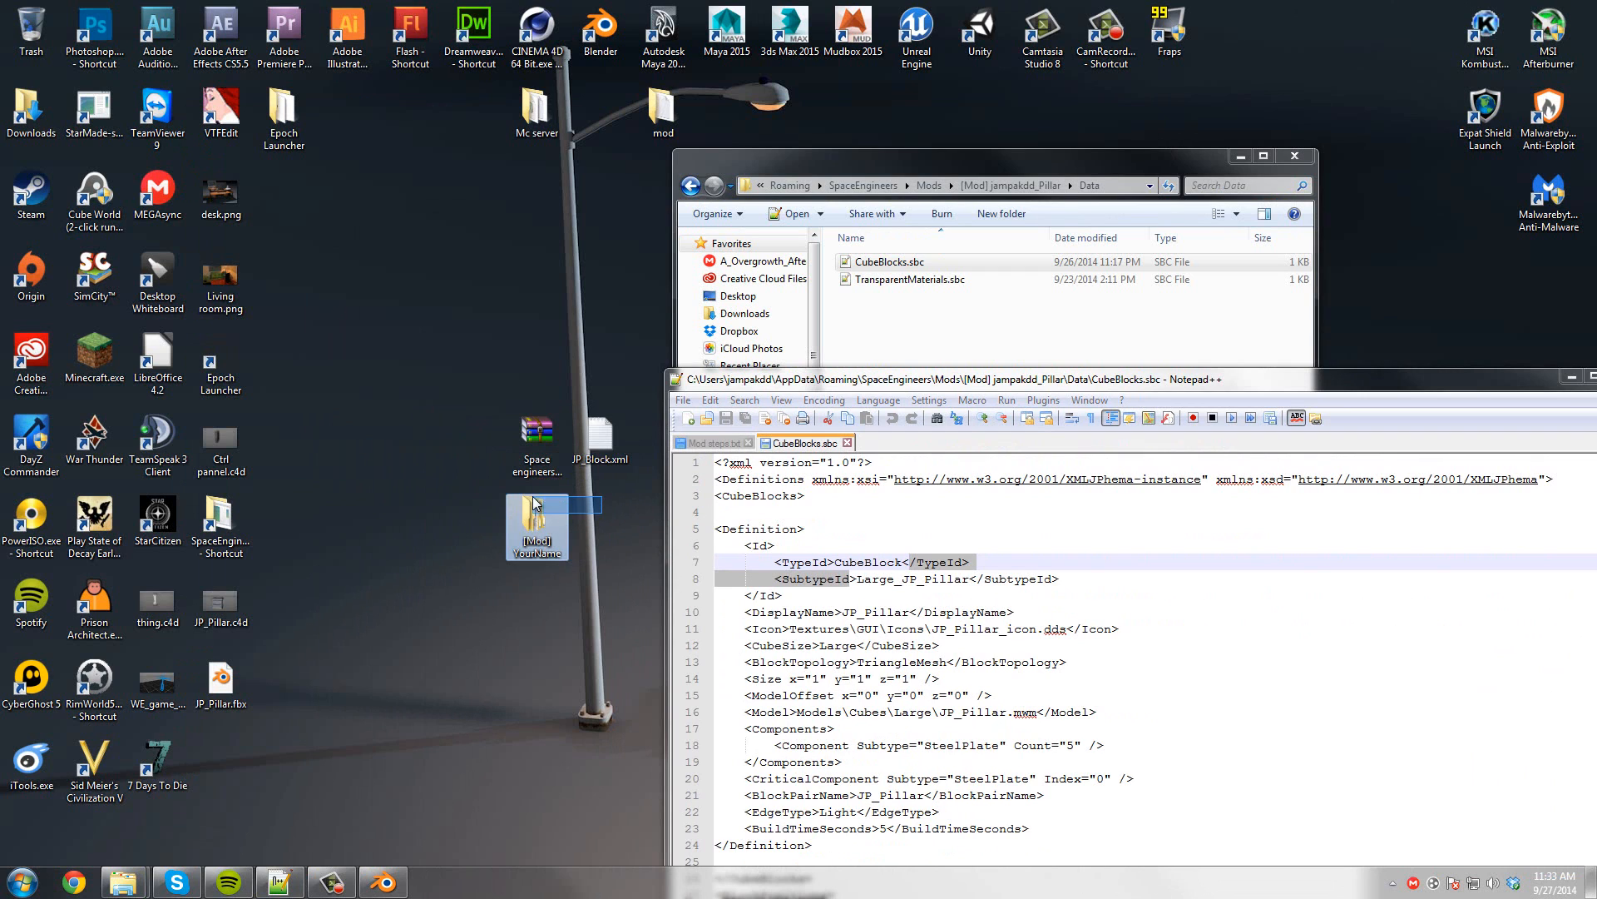
pyautogui.moveTo(975, 380); pyautogui.dragTo(746, 7)
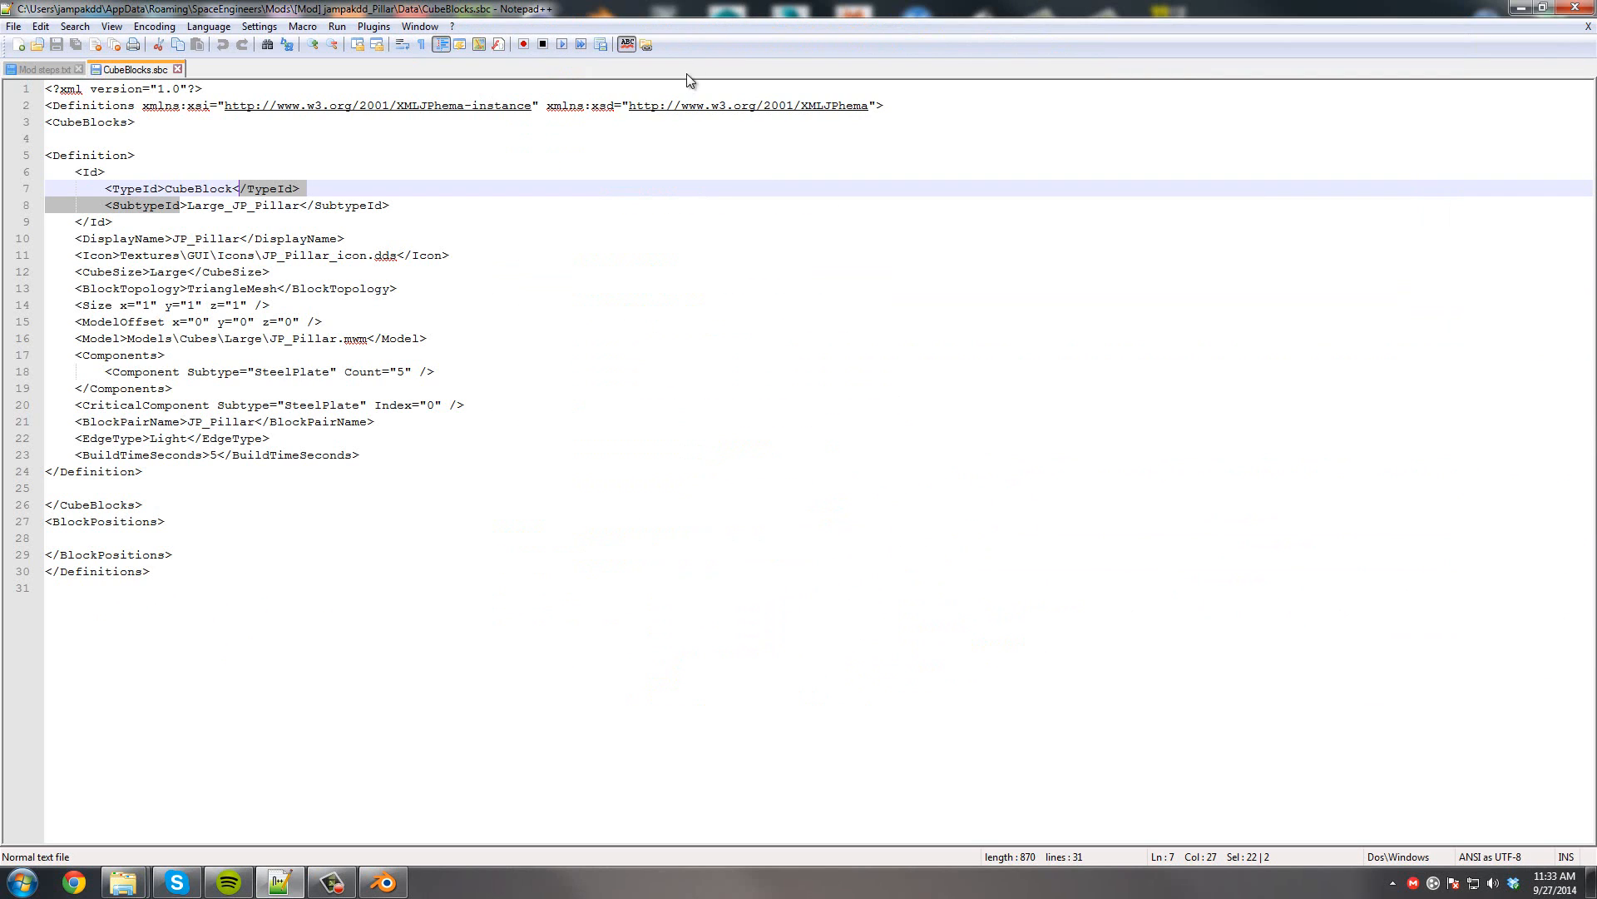
# Compare the block's TypeId value with the naming used in its SubtypeId and DisplayName.
pyautogui.click(232, 190)
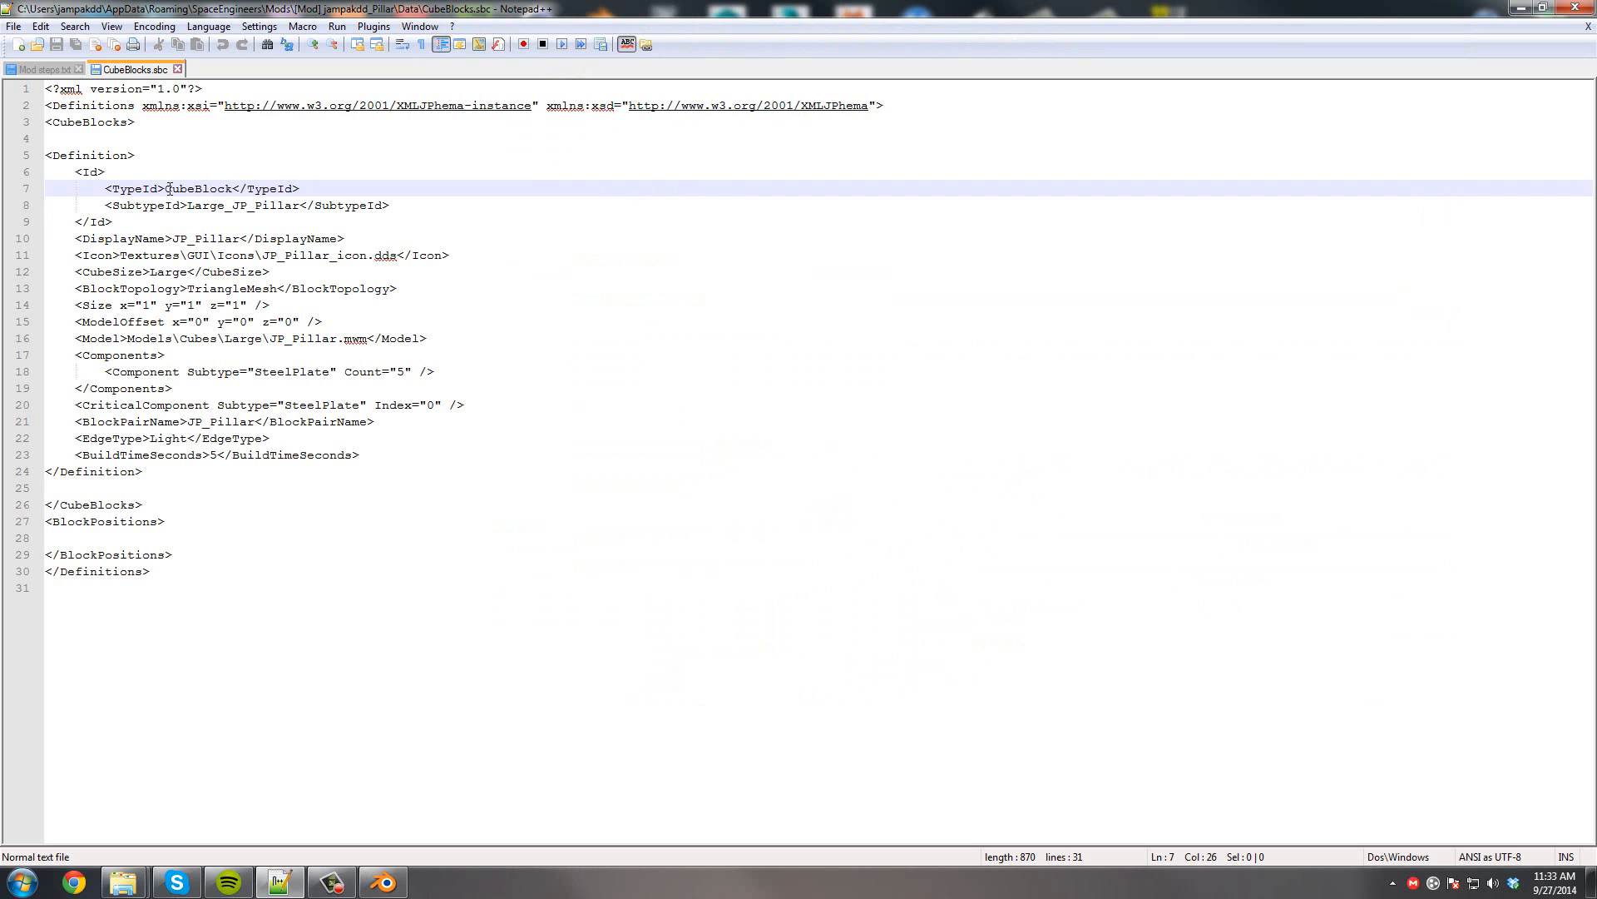
pyautogui.moveTo(195, 189); pyautogui.dragTo(269, 206)
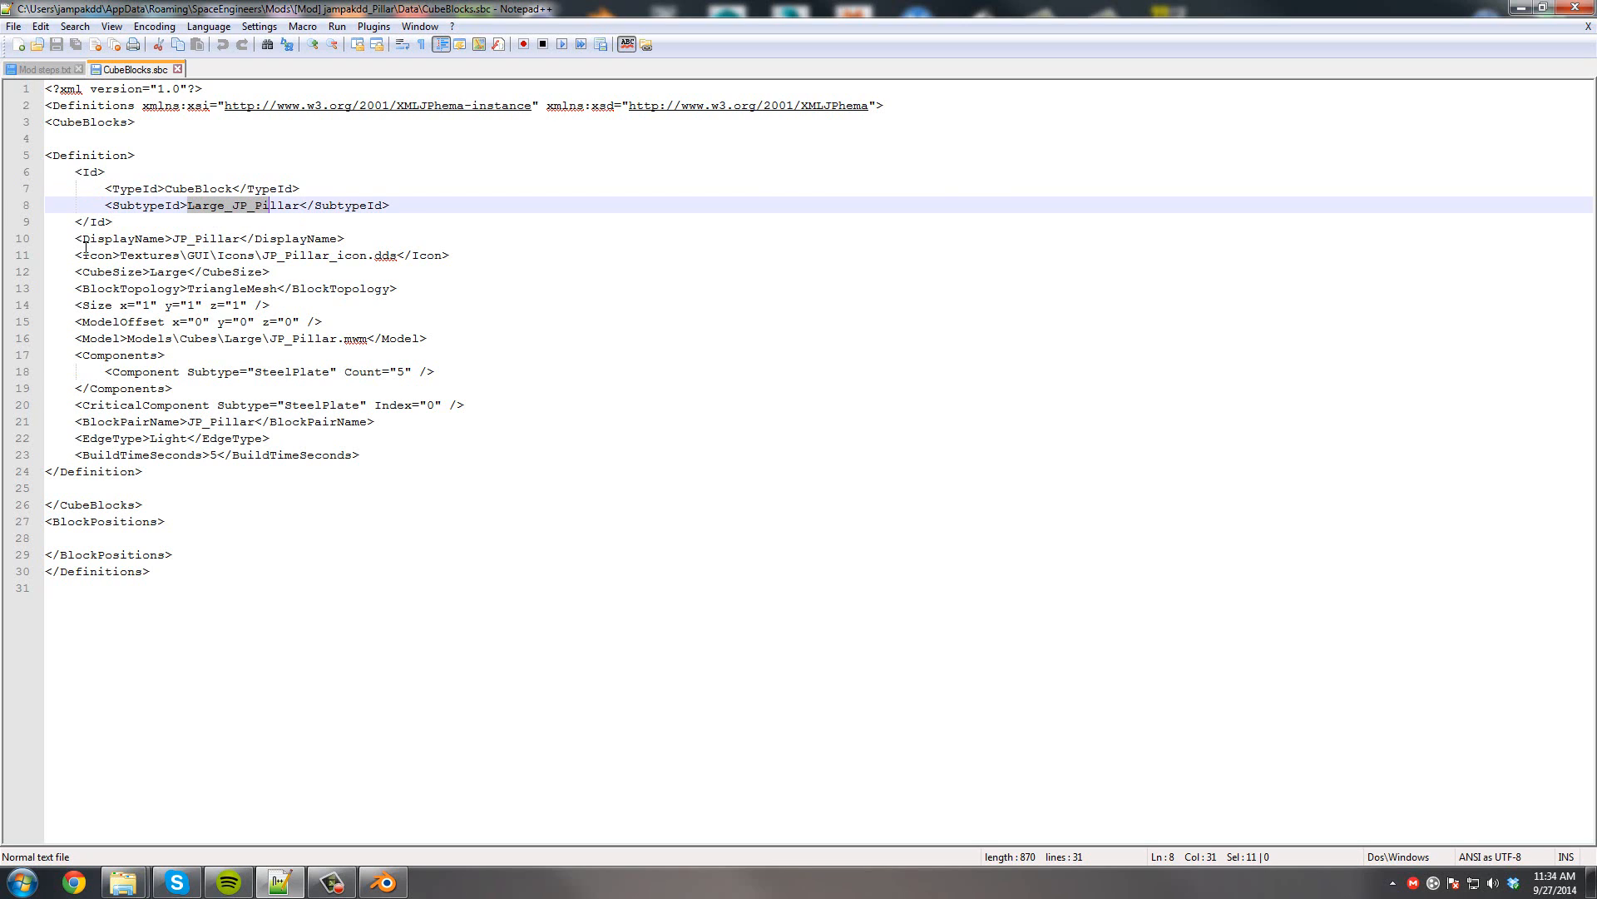
pyautogui.moveTo(167, 238); pyautogui.dragTo(240, 237)
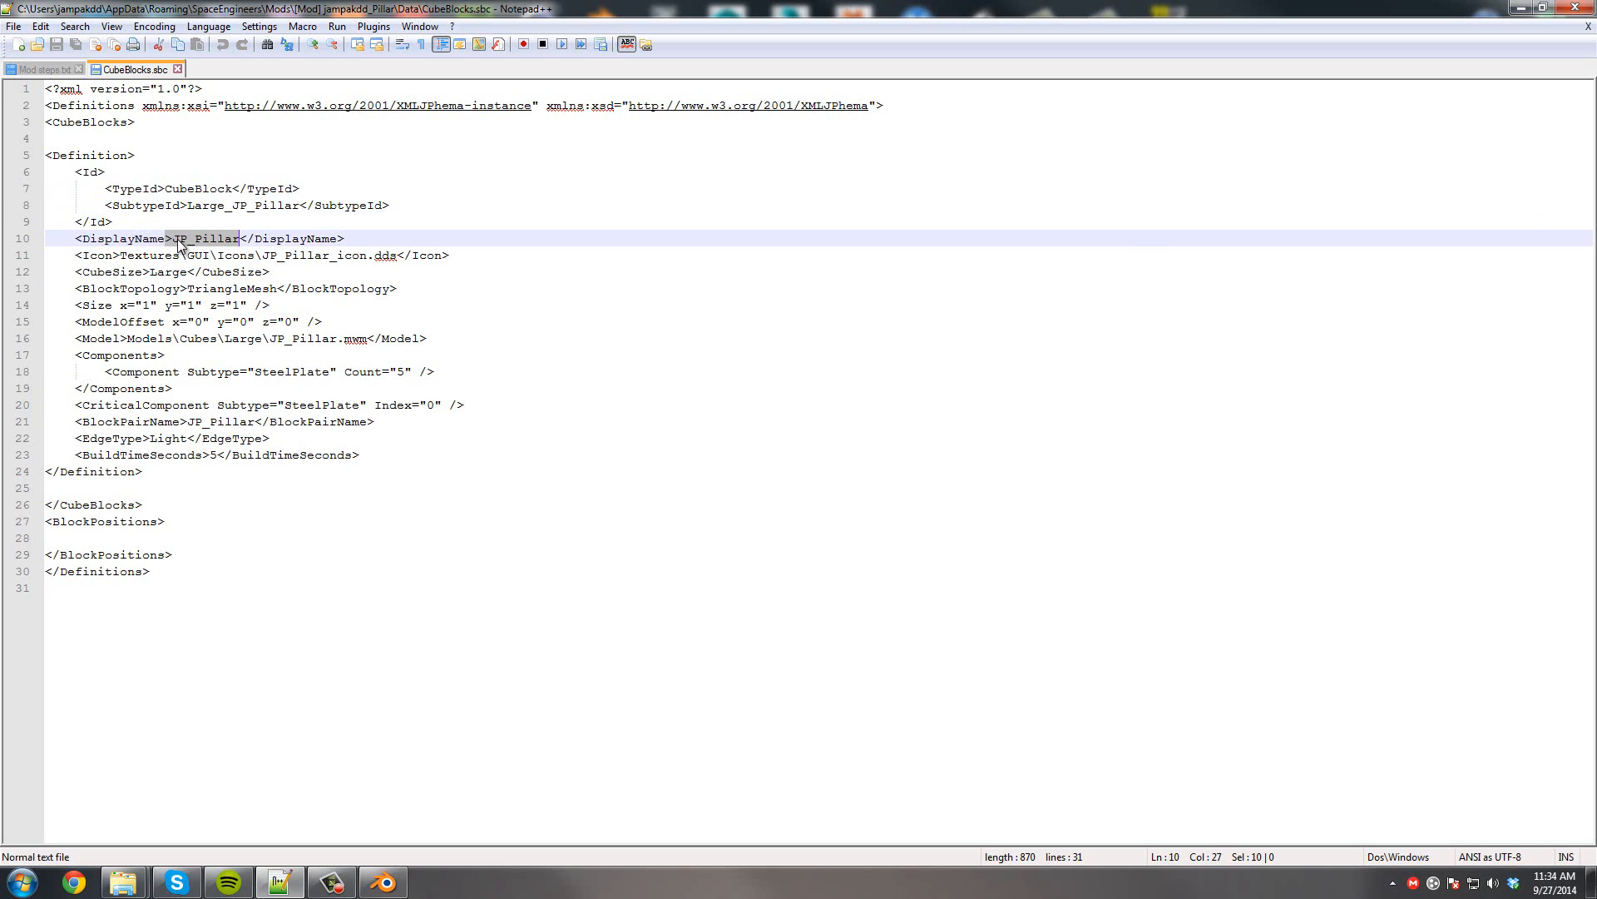
pyautogui.press('Right')
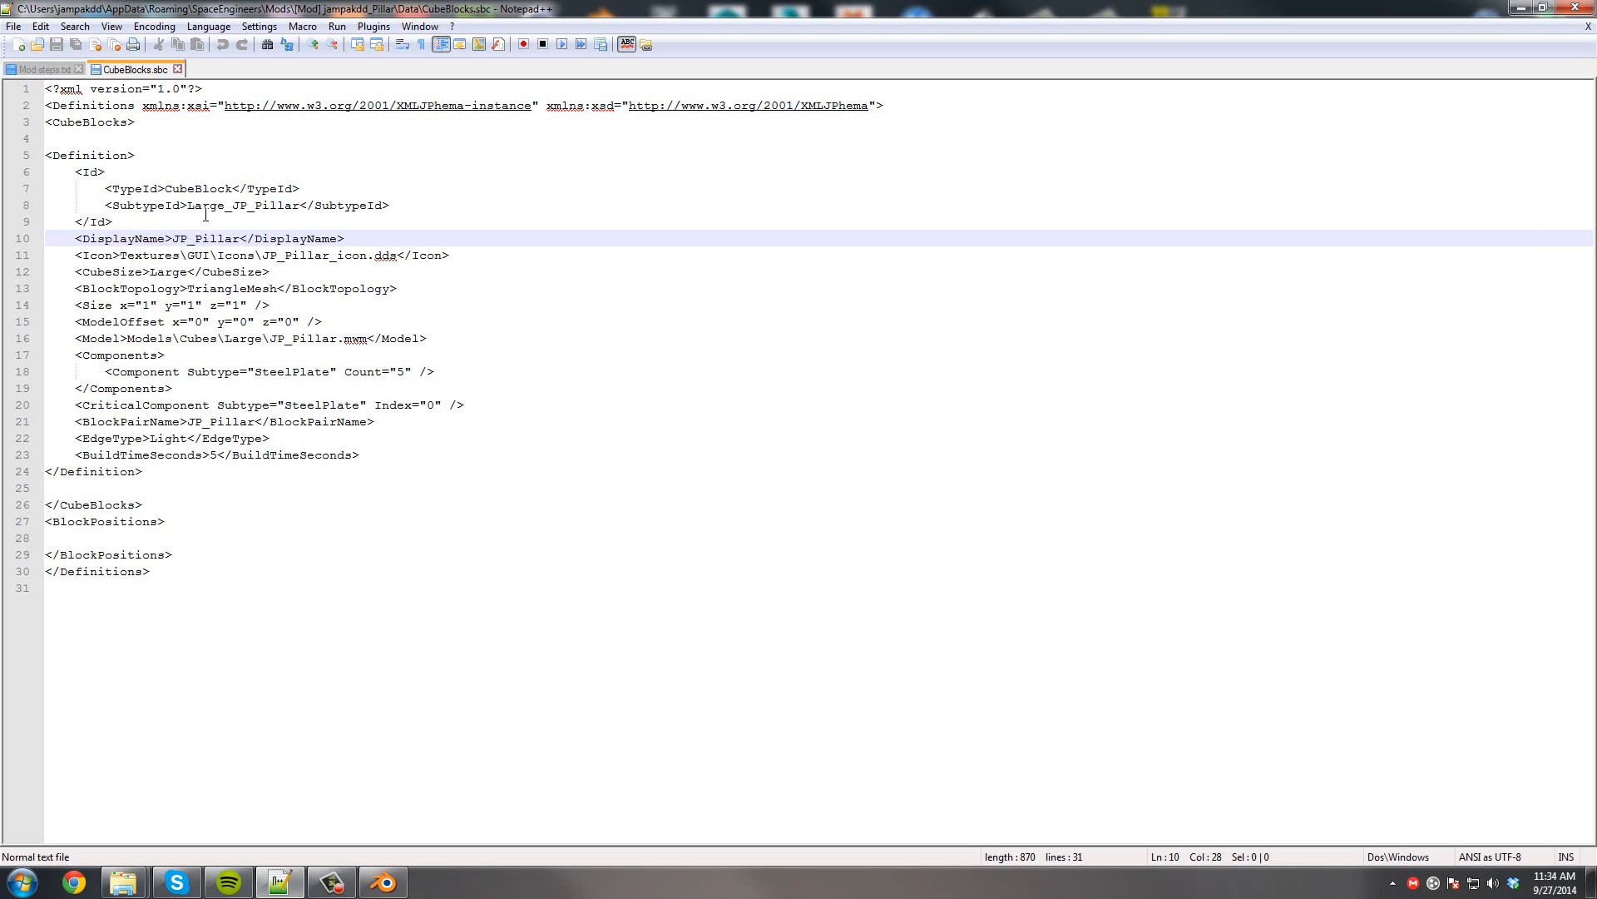
pyautogui.moveTo(158, 204); pyautogui.dragTo(338, 202)
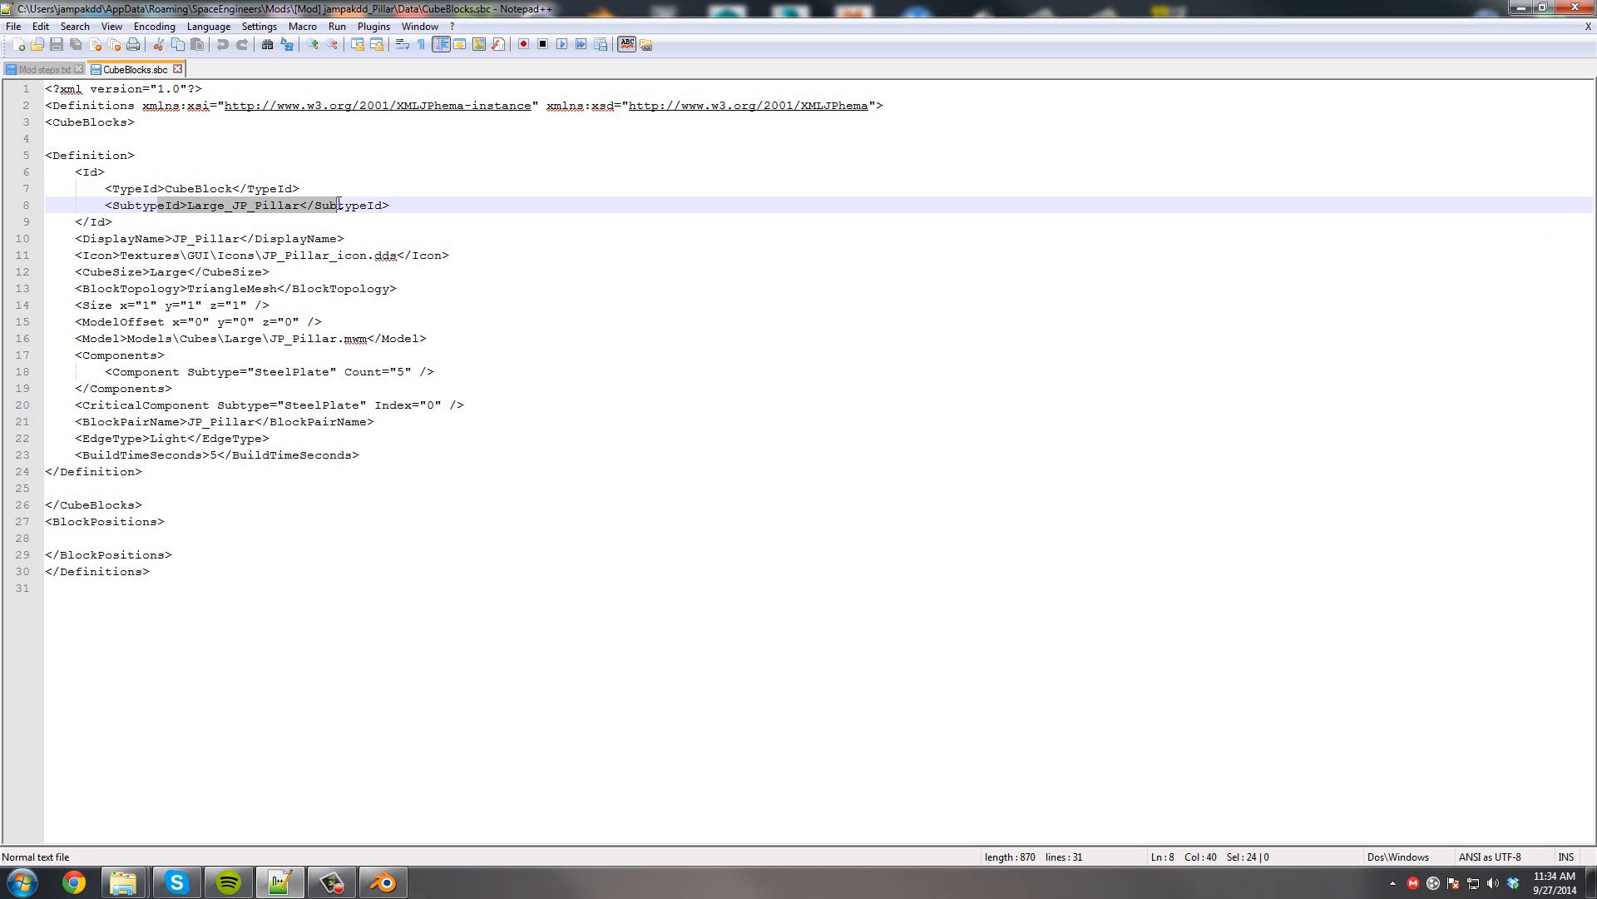
pyautogui.moveTo(158, 188); pyautogui.dragTo(252, 189)
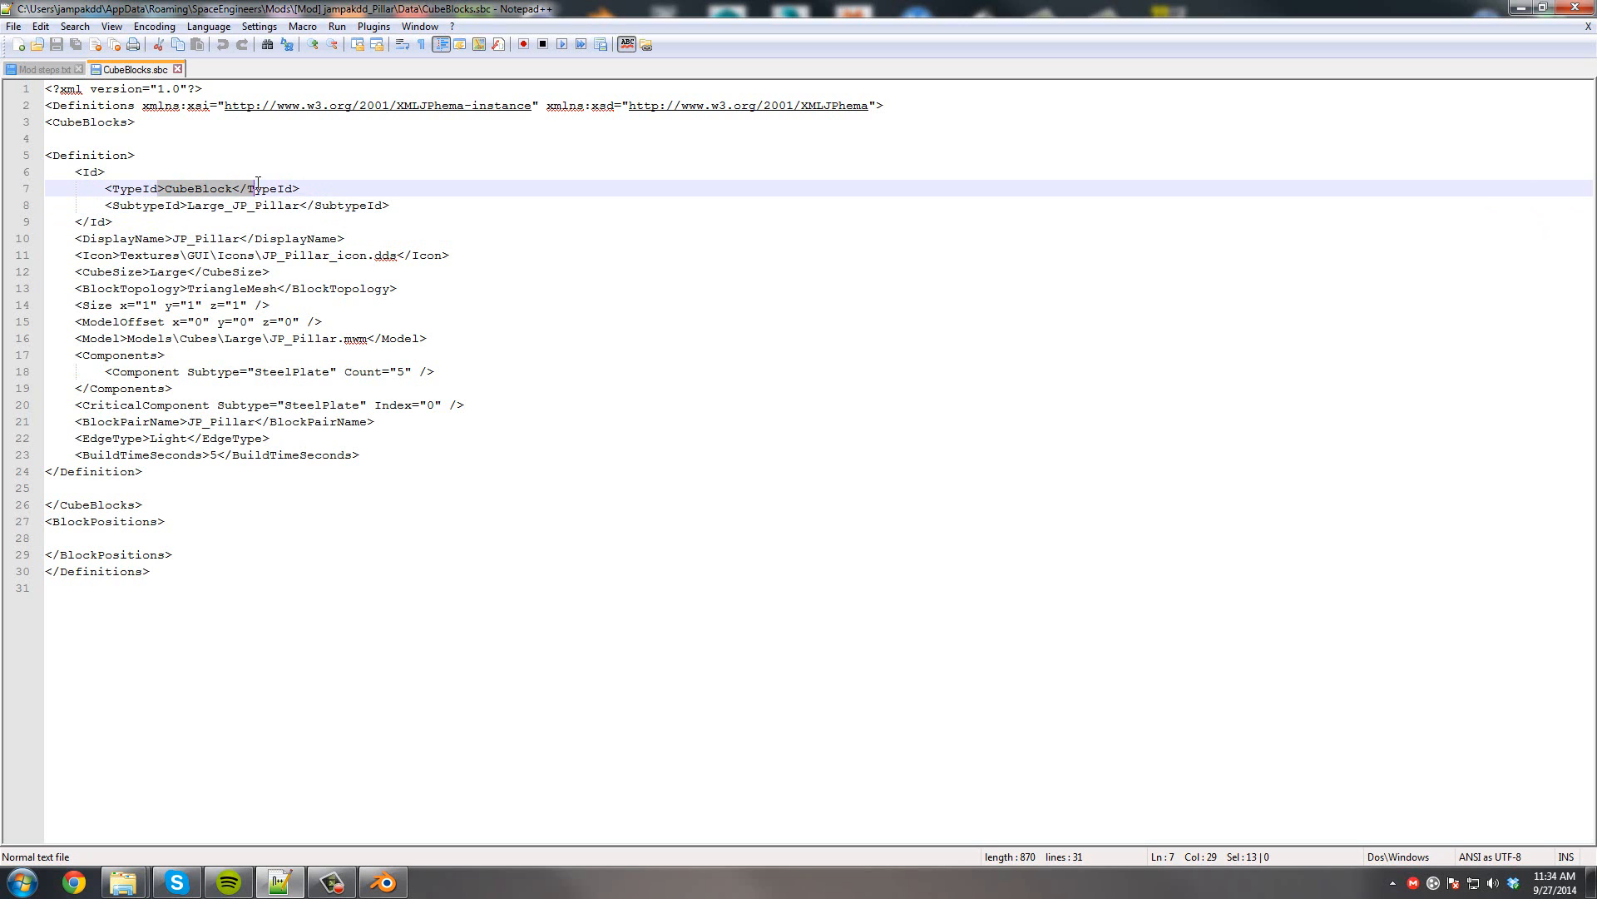
pyautogui.click(192, 207)
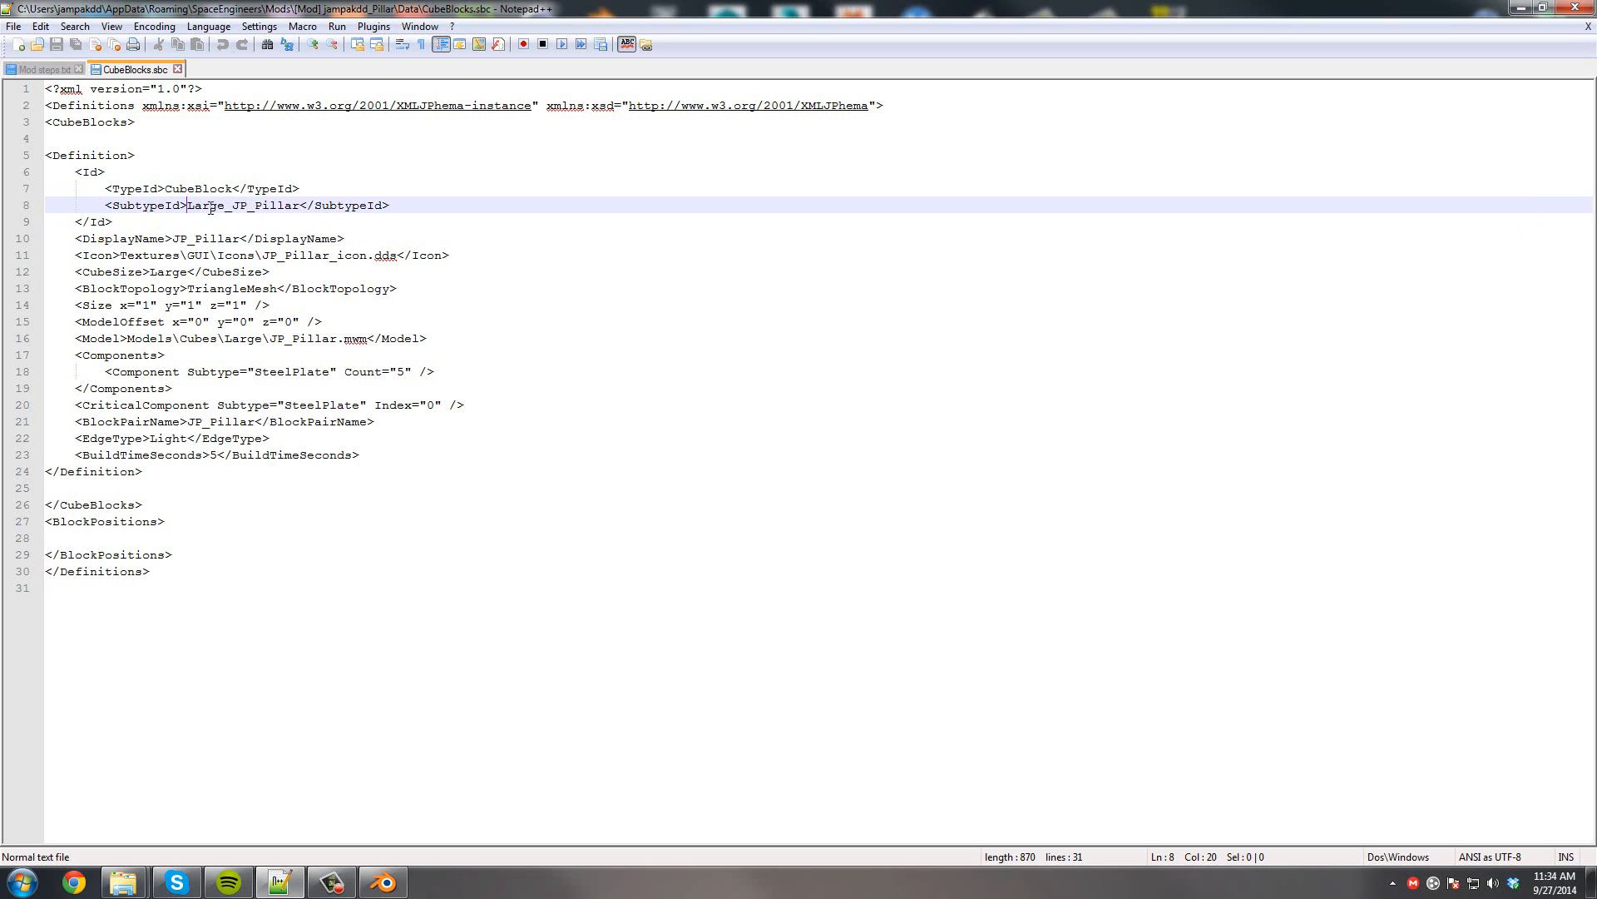
pyautogui.moveTo(225, 205); pyautogui.dragTo(185, 211)
pyautogui.moveTo(164, 239); pyautogui.dragTo(254, 239)
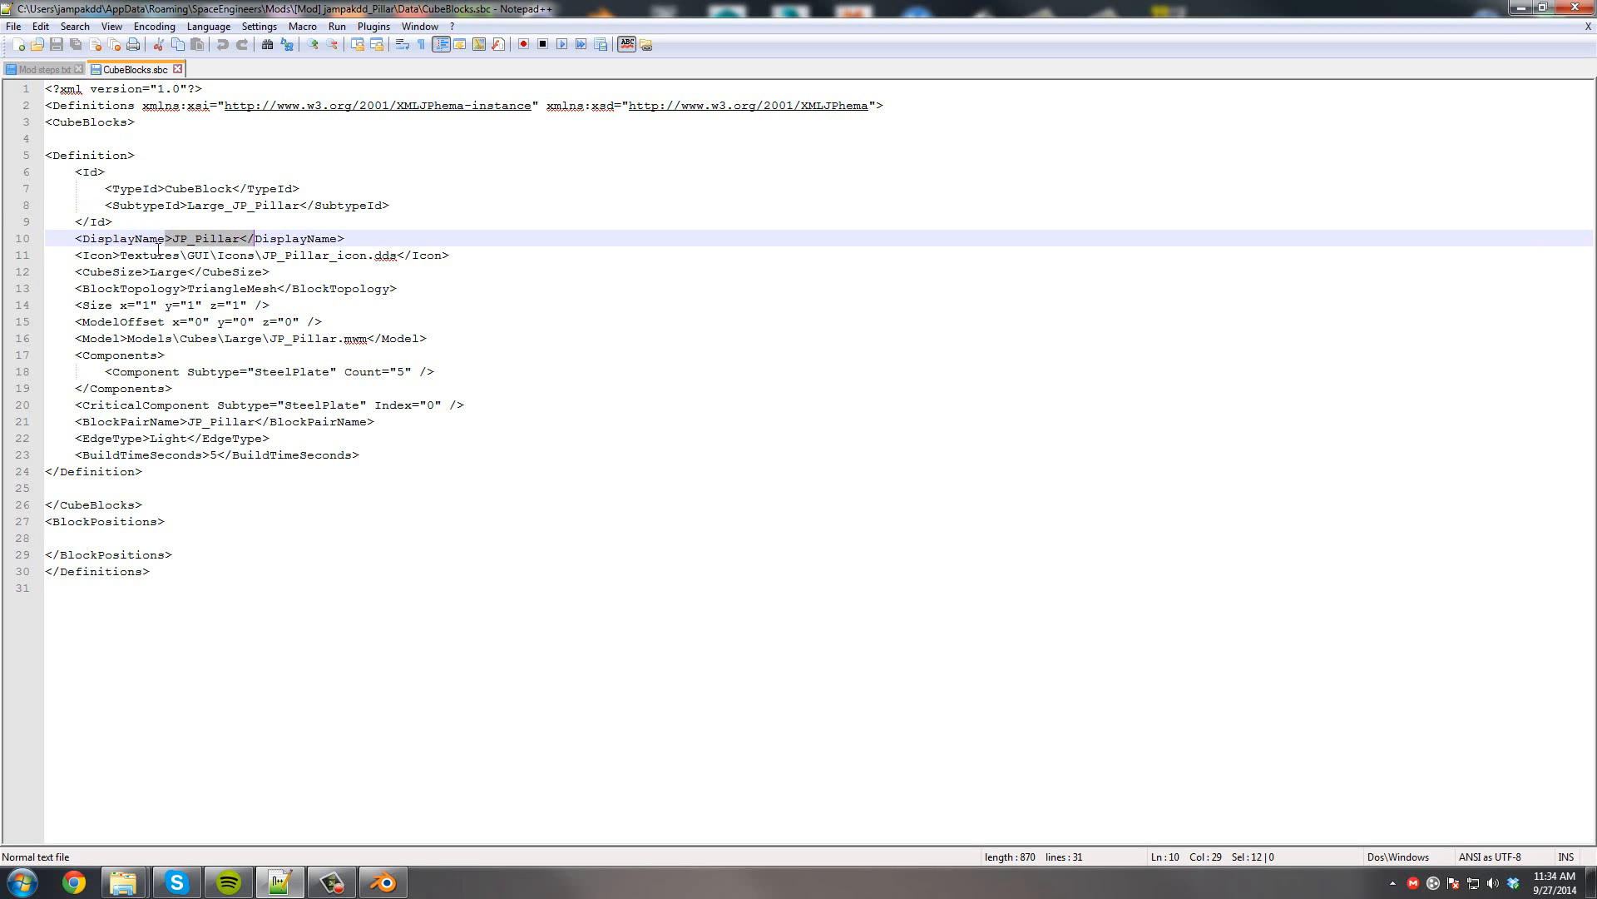
# Review the definition's Icon path, CubeSize, BlockTopology and Model path entries.
pyautogui.moveTo(112, 254); pyautogui.dragTo(458, 252)
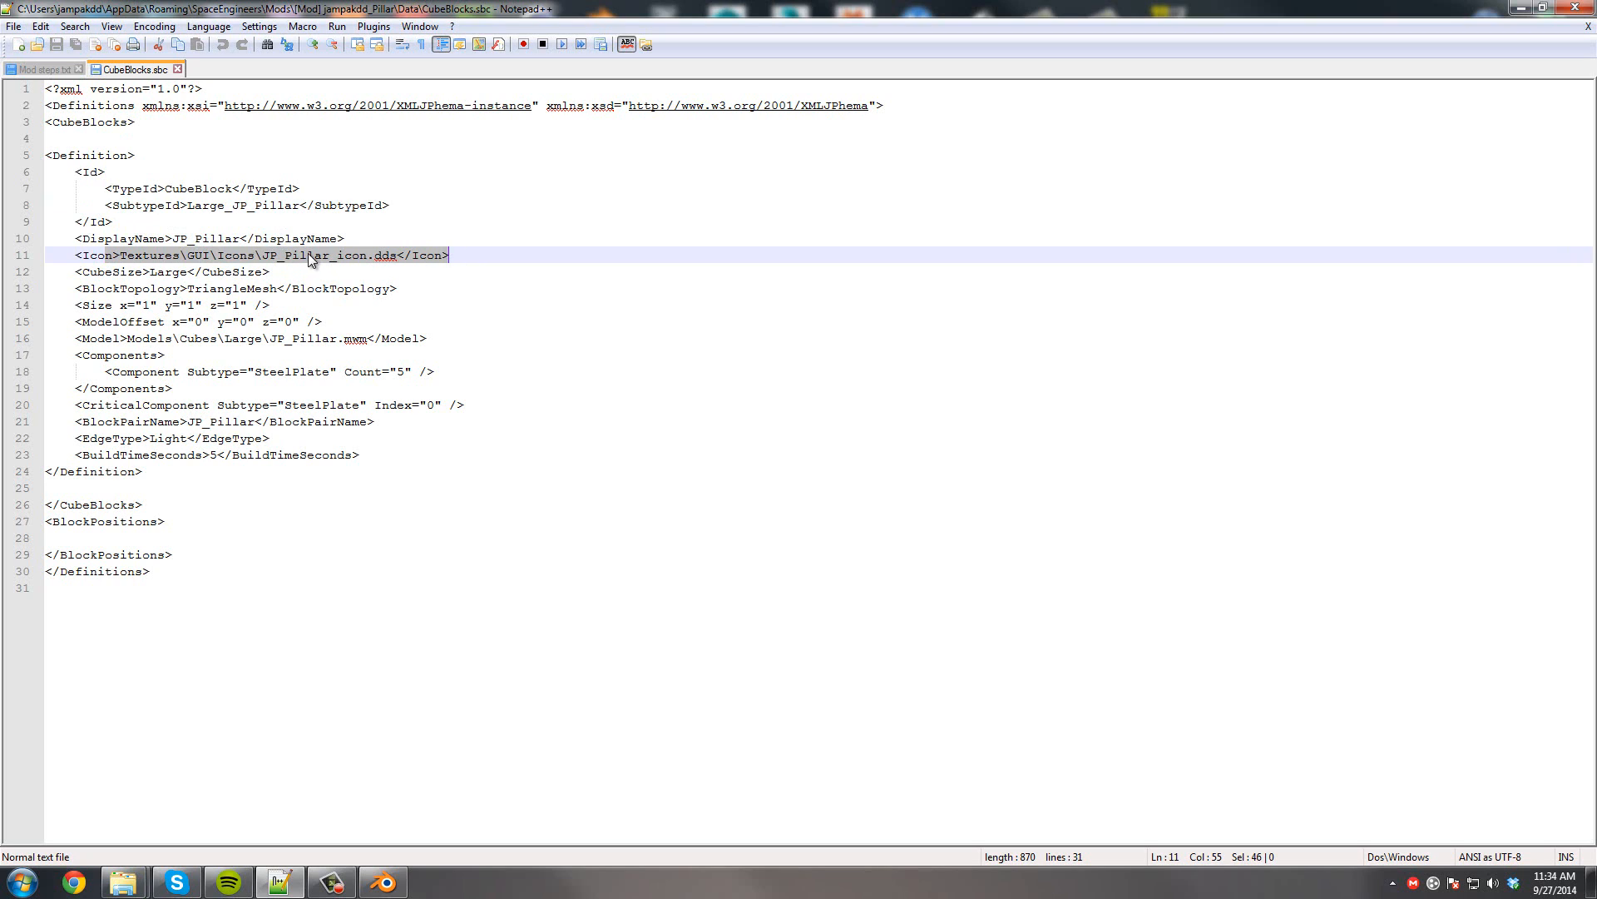
pyautogui.moveTo(144, 275); pyautogui.dragTo(227, 277)
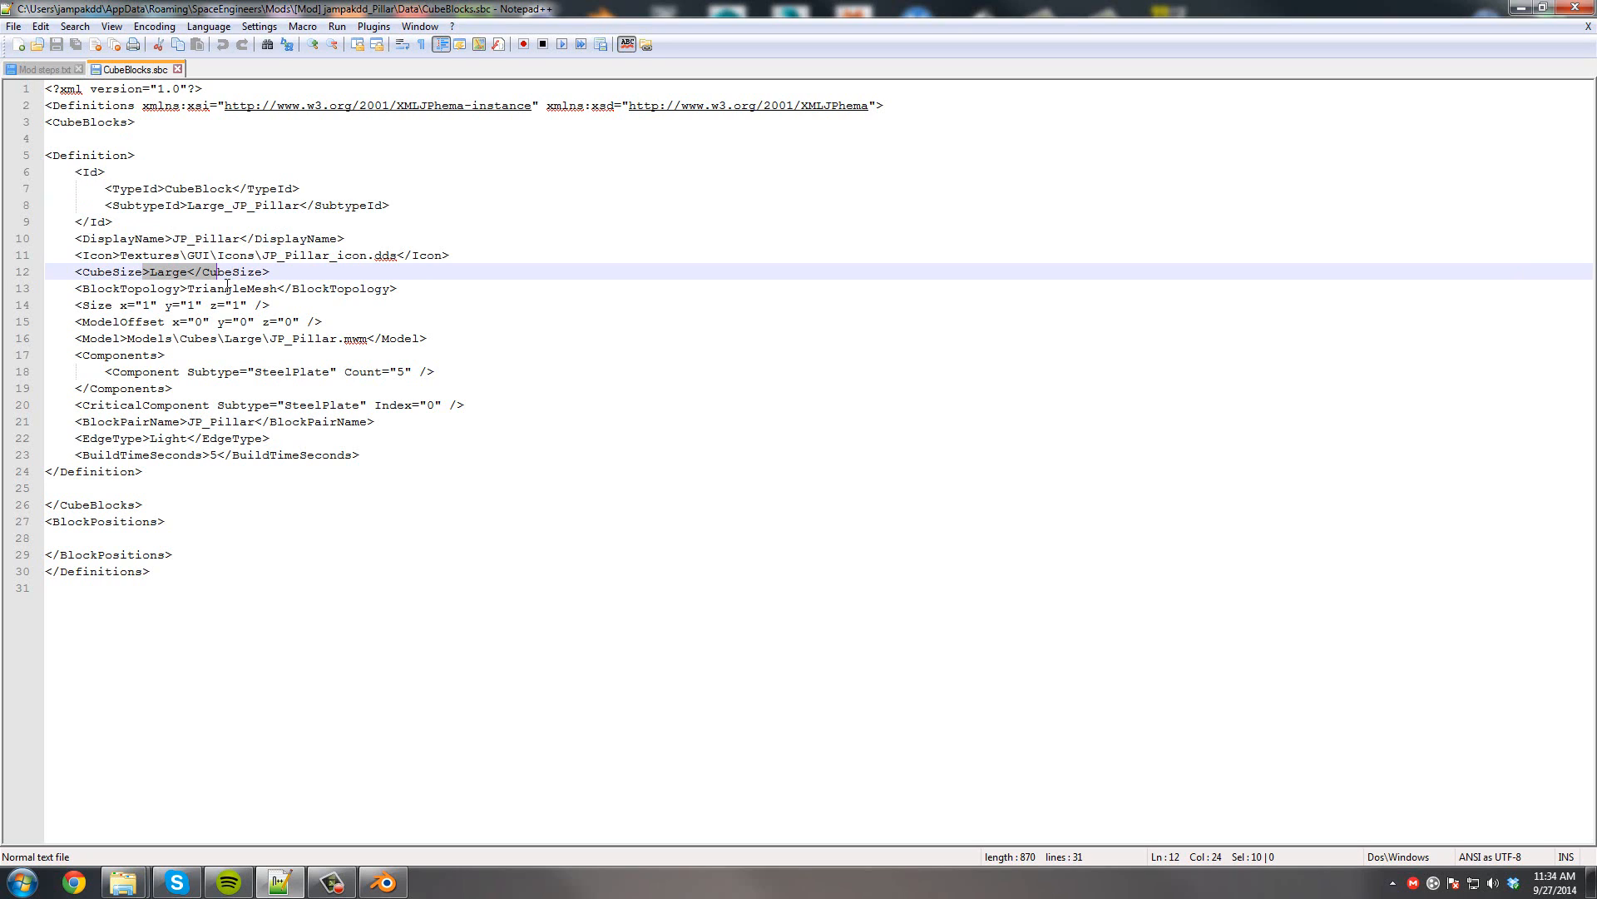
pyautogui.click(191, 273)
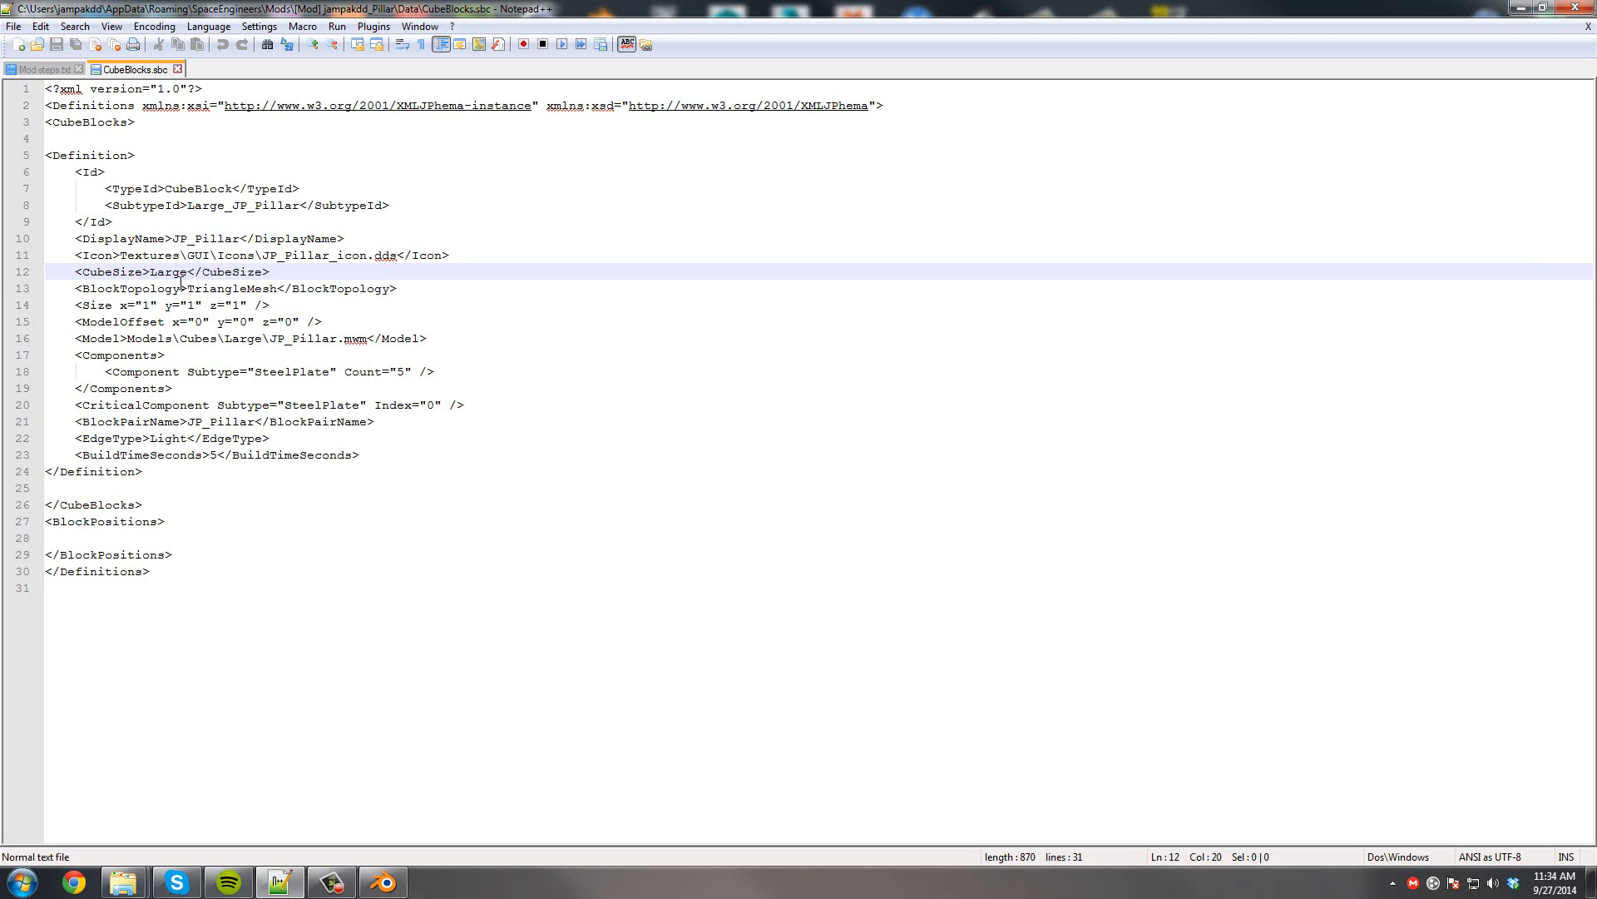
pyautogui.rightClick(167, 283)
pyautogui.click(116, 292)
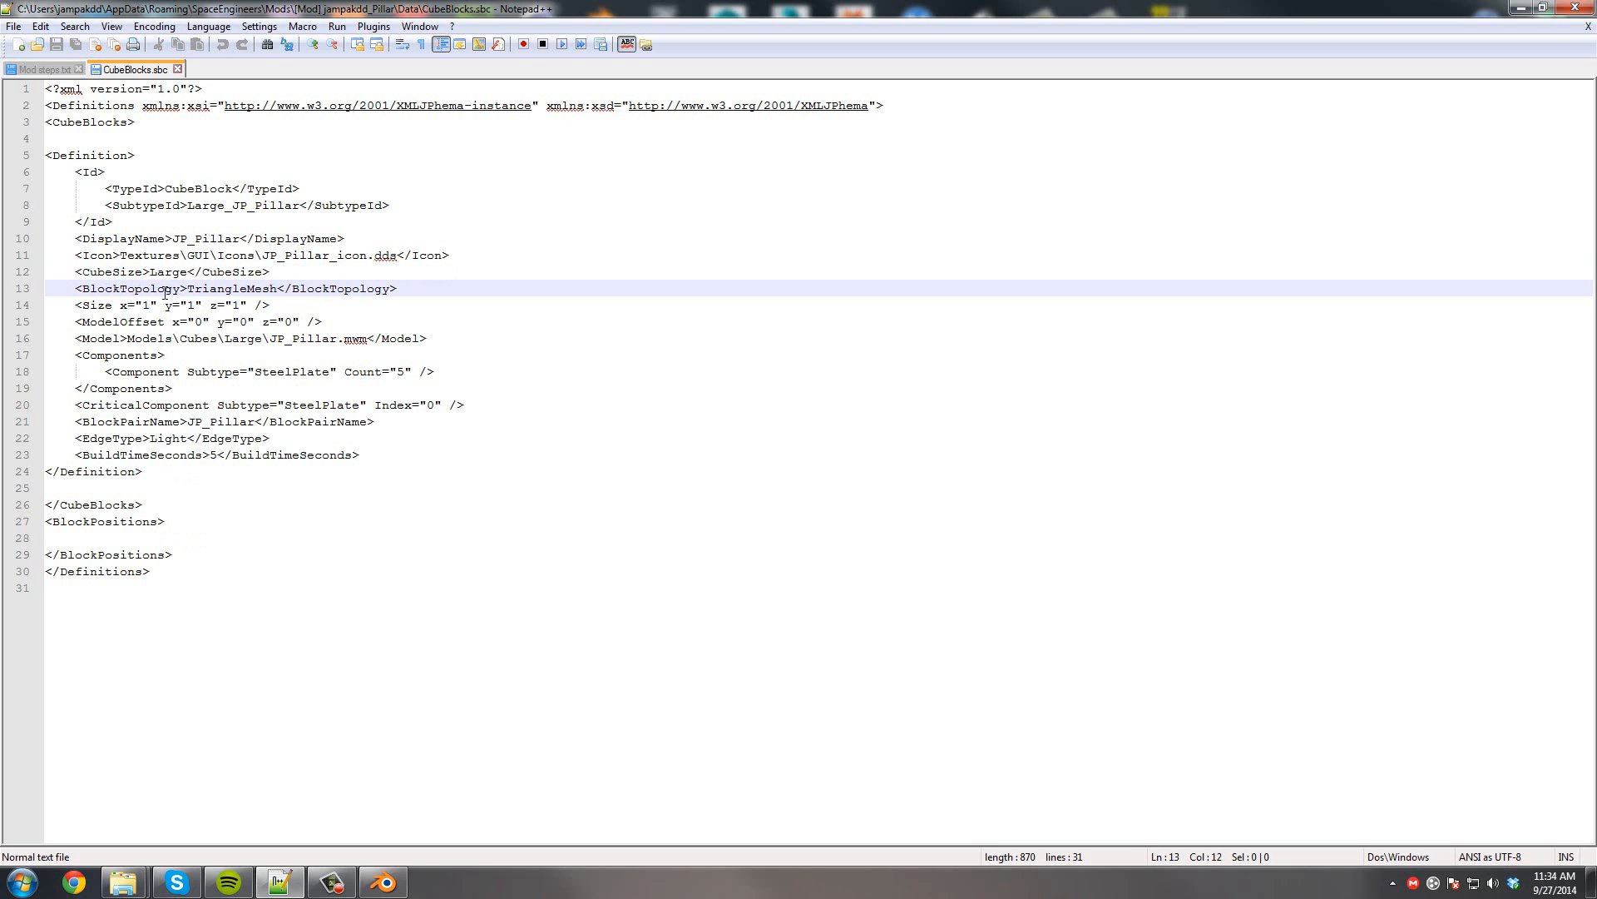
pyautogui.moveTo(169, 288); pyautogui.dragTo(287, 287)
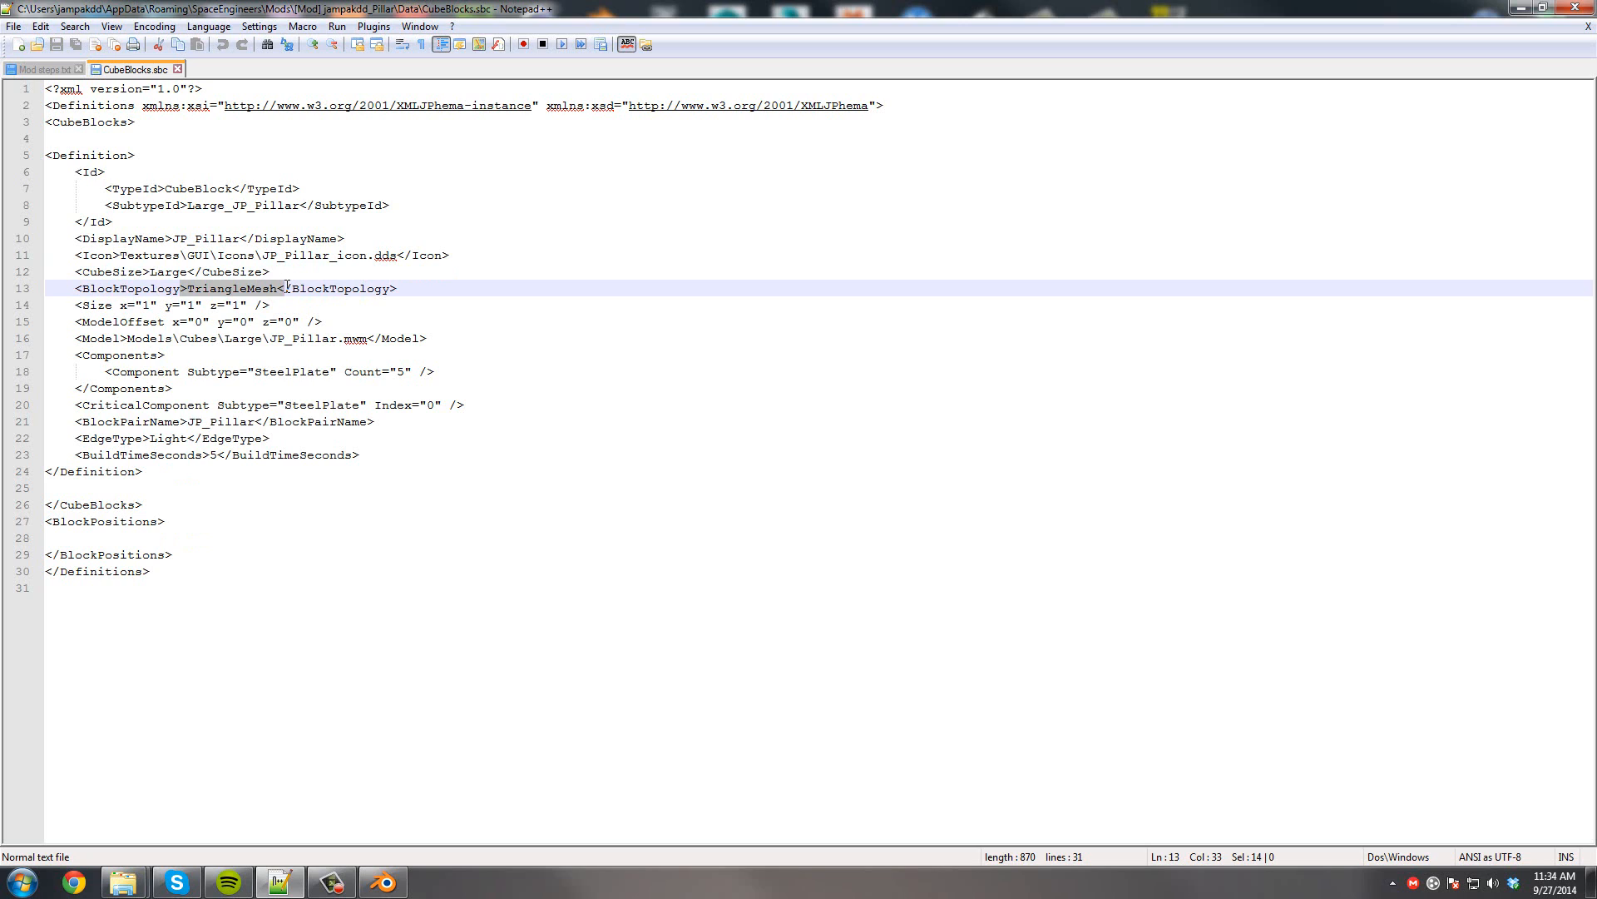
pyautogui.moveTo(180, 287); pyautogui.dragTo(284, 287)
pyautogui.moveTo(117, 340); pyautogui.dragTo(373, 333)
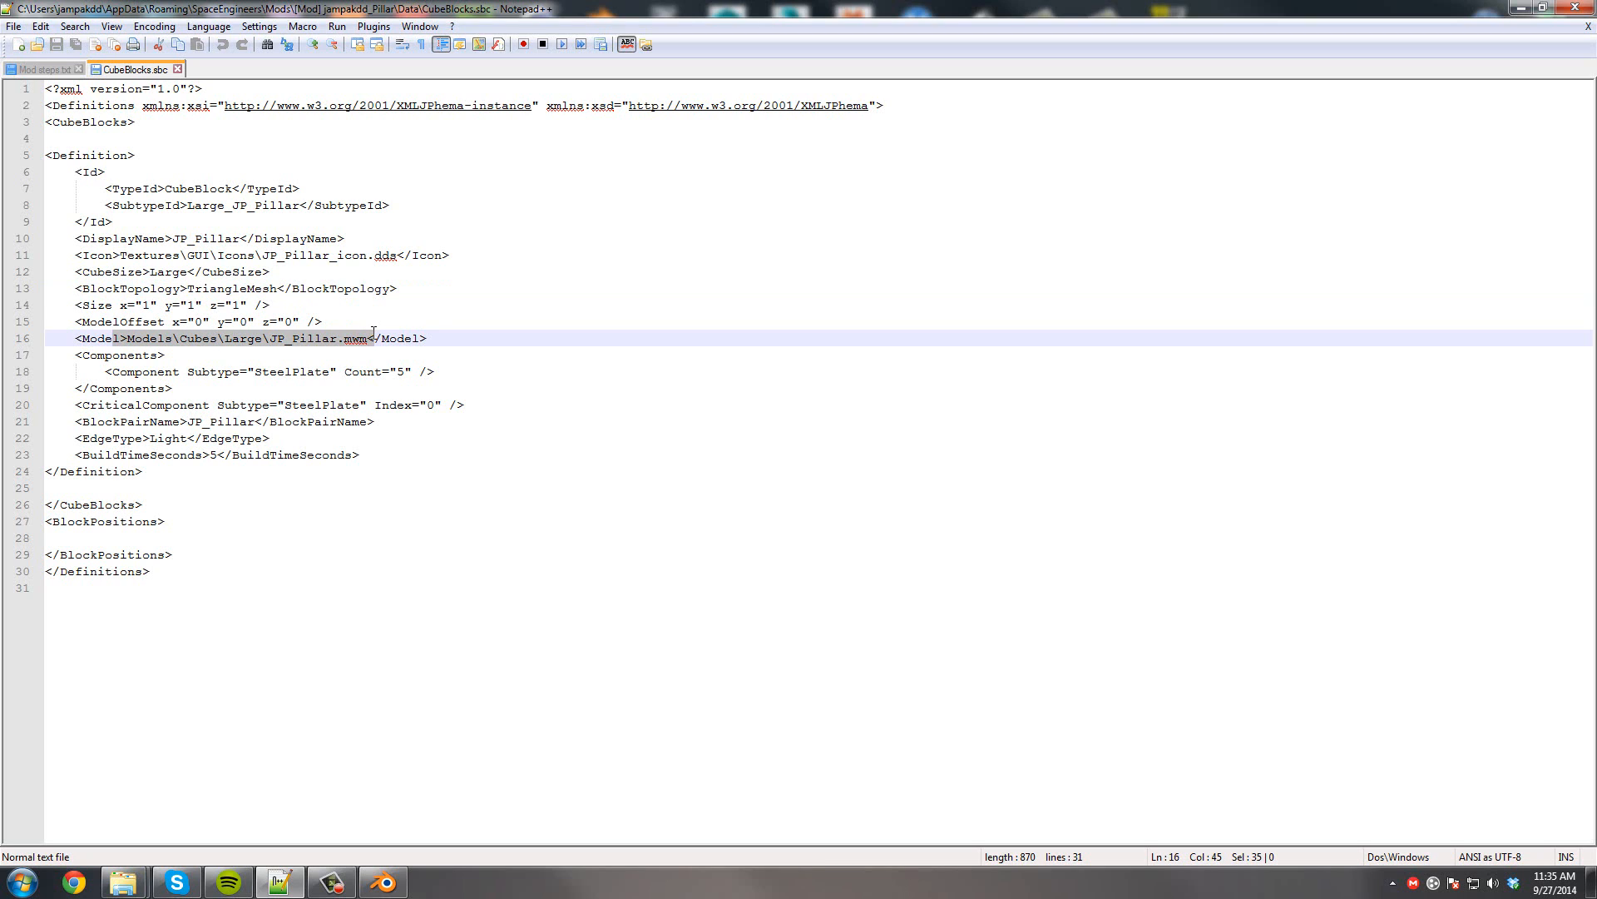
# Restore the Notepad++ window and arrange it beside the folder window so both CubeBlocks.sbc and the mod's files are visible.
pyautogui.doubleClick(545, 9)
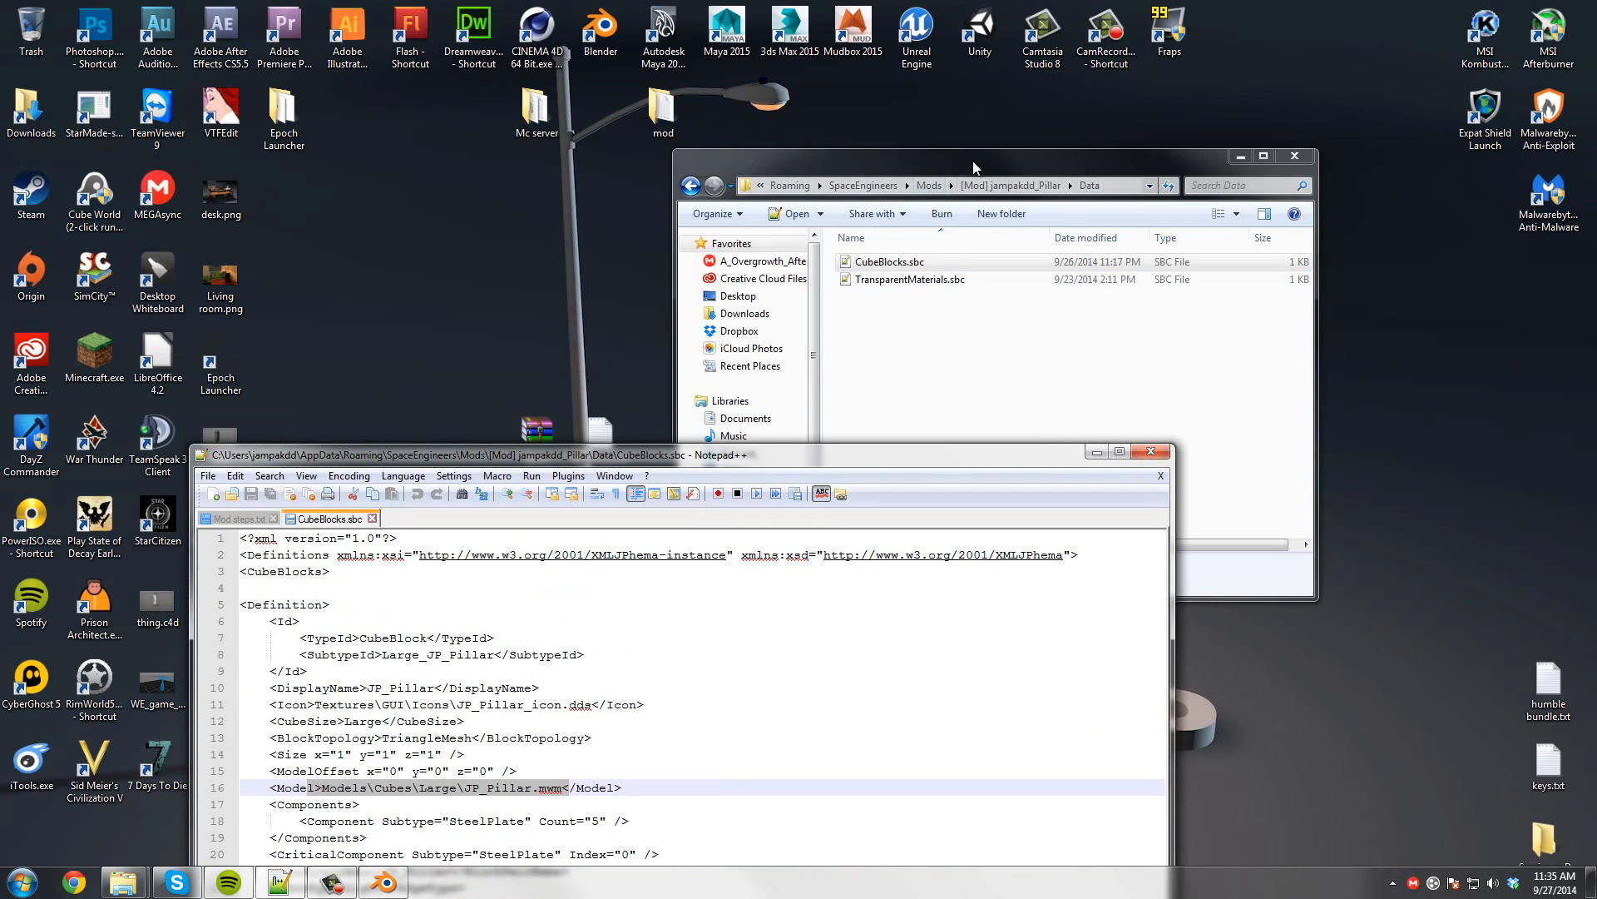
pyautogui.click(973, 167)
pyautogui.moveTo(1050, 168); pyautogui.dragTo(1224, 29)
pyautogui.moveTo(832, 456); pyautogui.dragTo(681, 85)
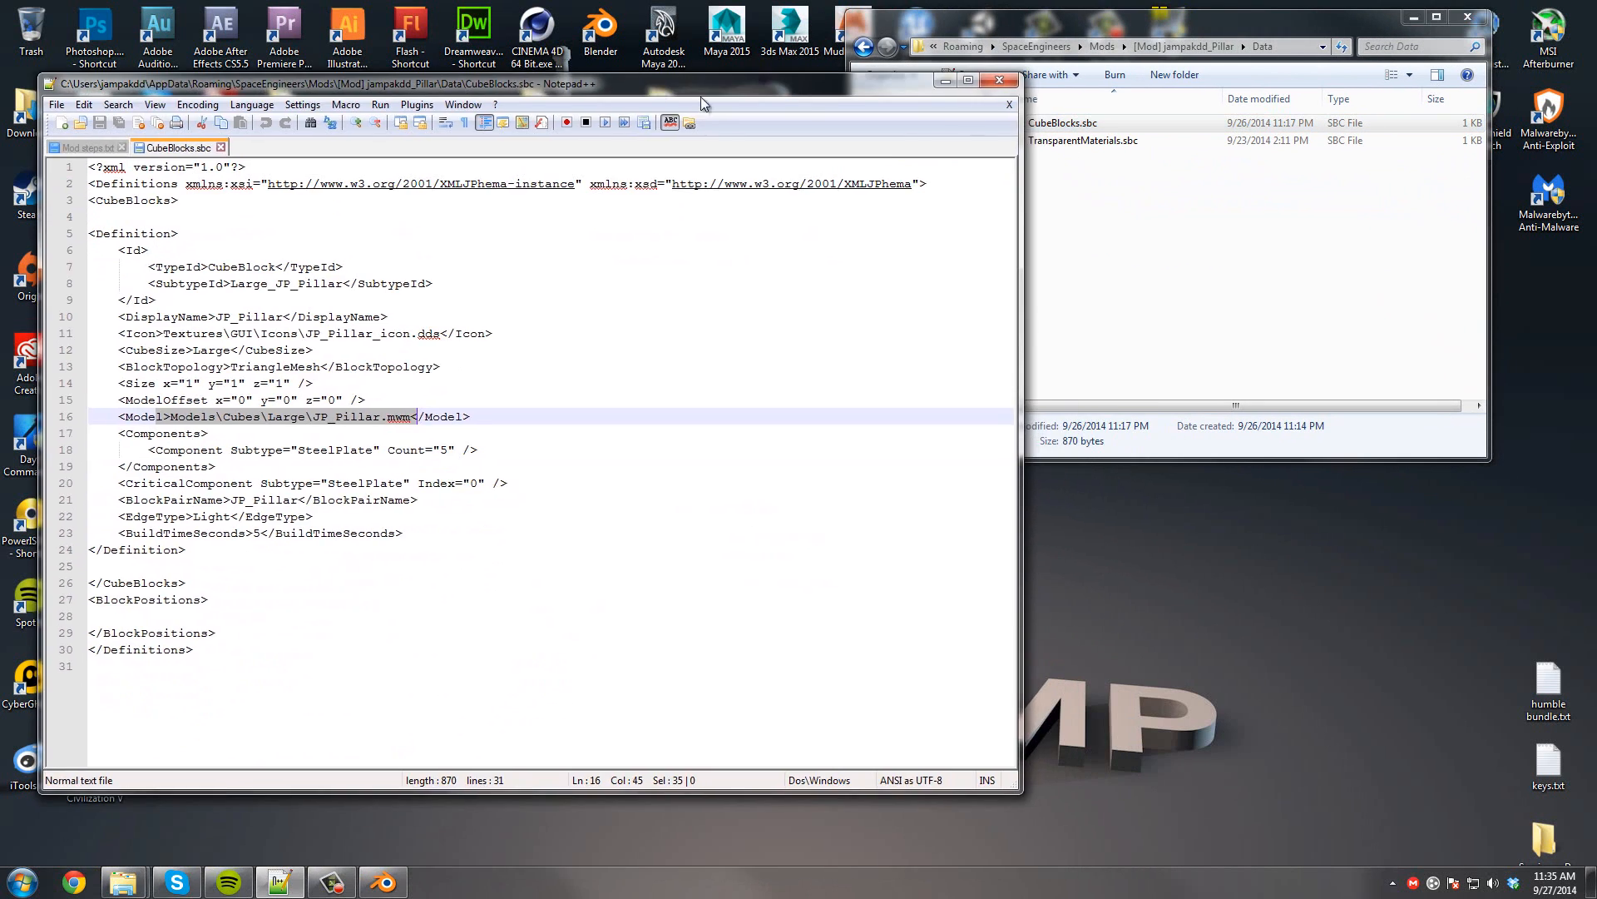
# Browse to the pillar mod's Models\Cubes\Large folder and match JP_Pillar.mwm against the Model path in the definition.
pyautogui.click(1107, 183)
pyautogui.click(865, 47)
pyautogui.doubleClick(1059, 139)
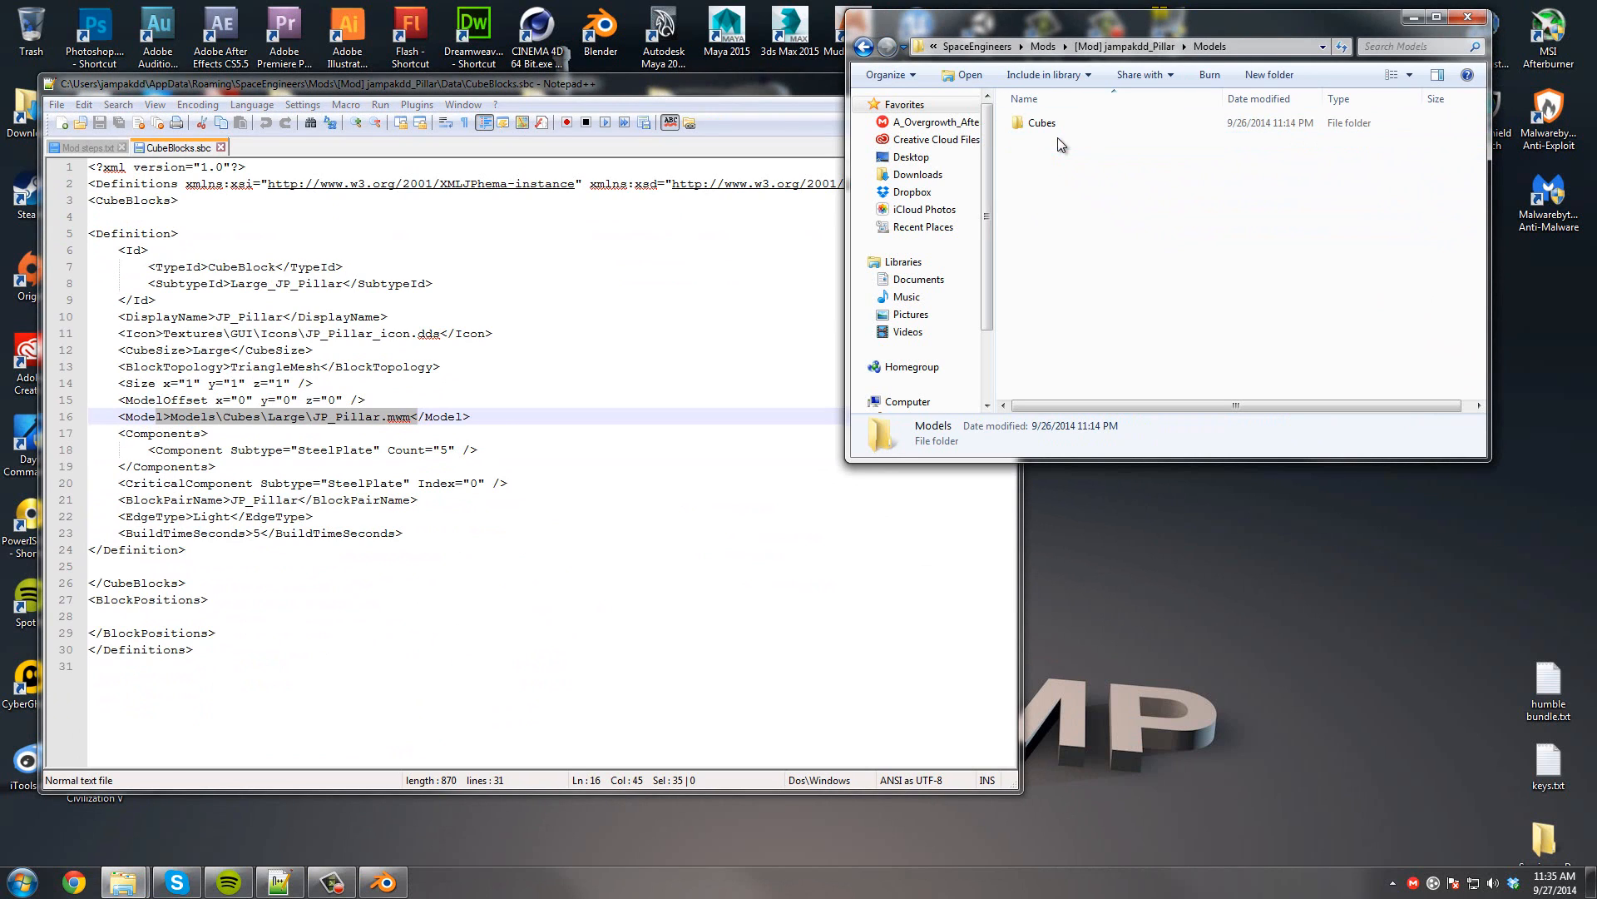
pyautogui.doubleClick(1077, 130)
pyautogui.doubleClick(1073, 132)
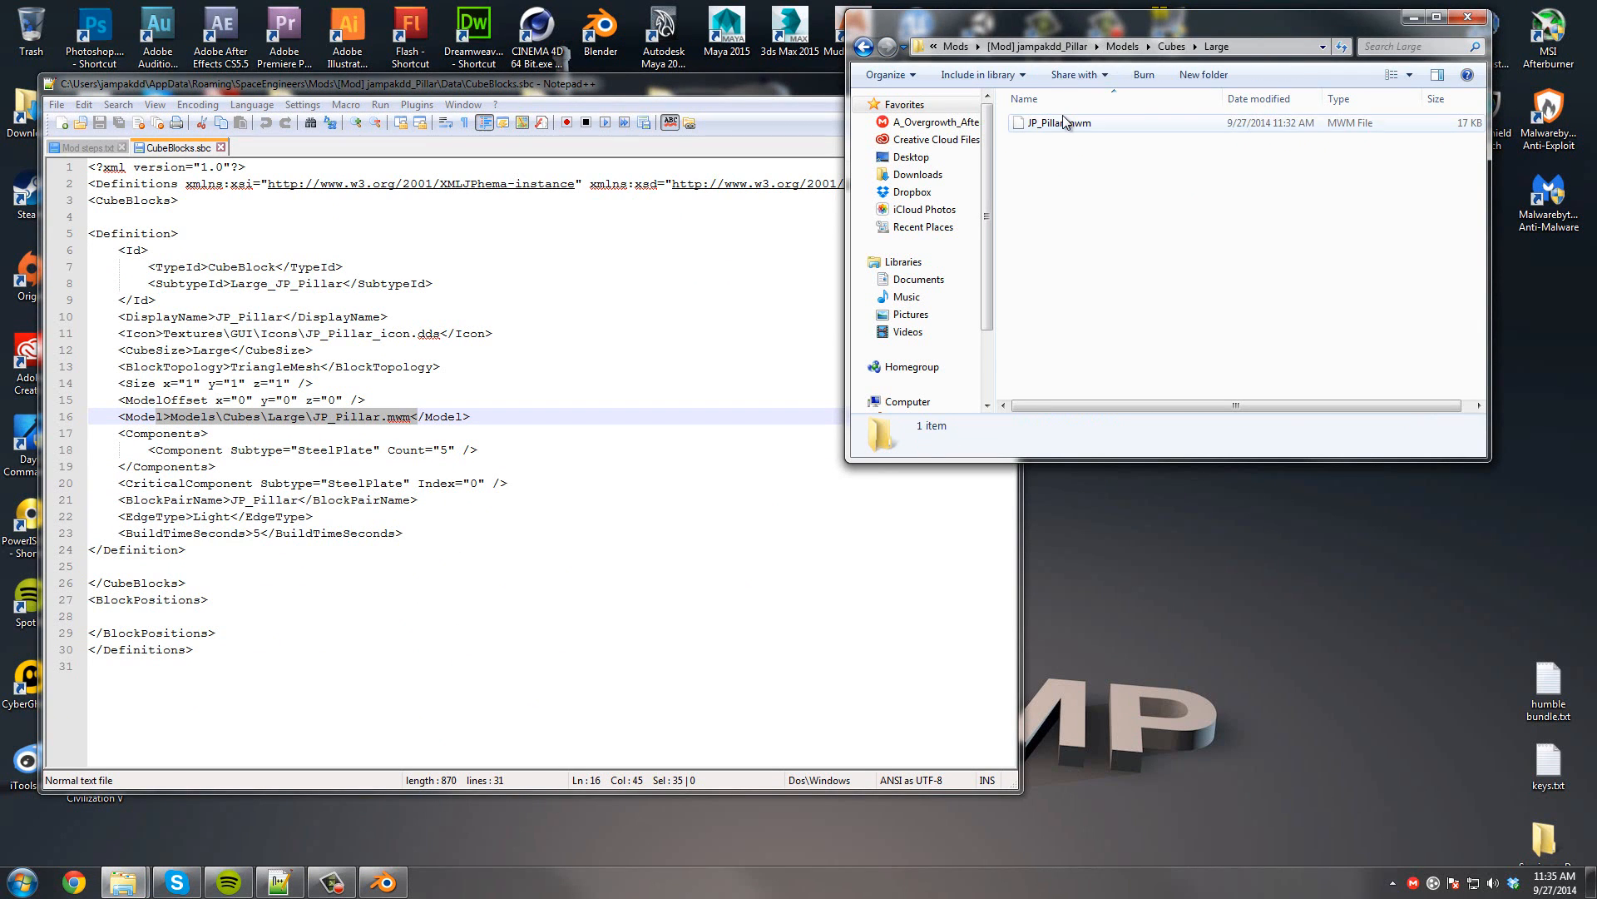
pyautogui.click(1065, 122)
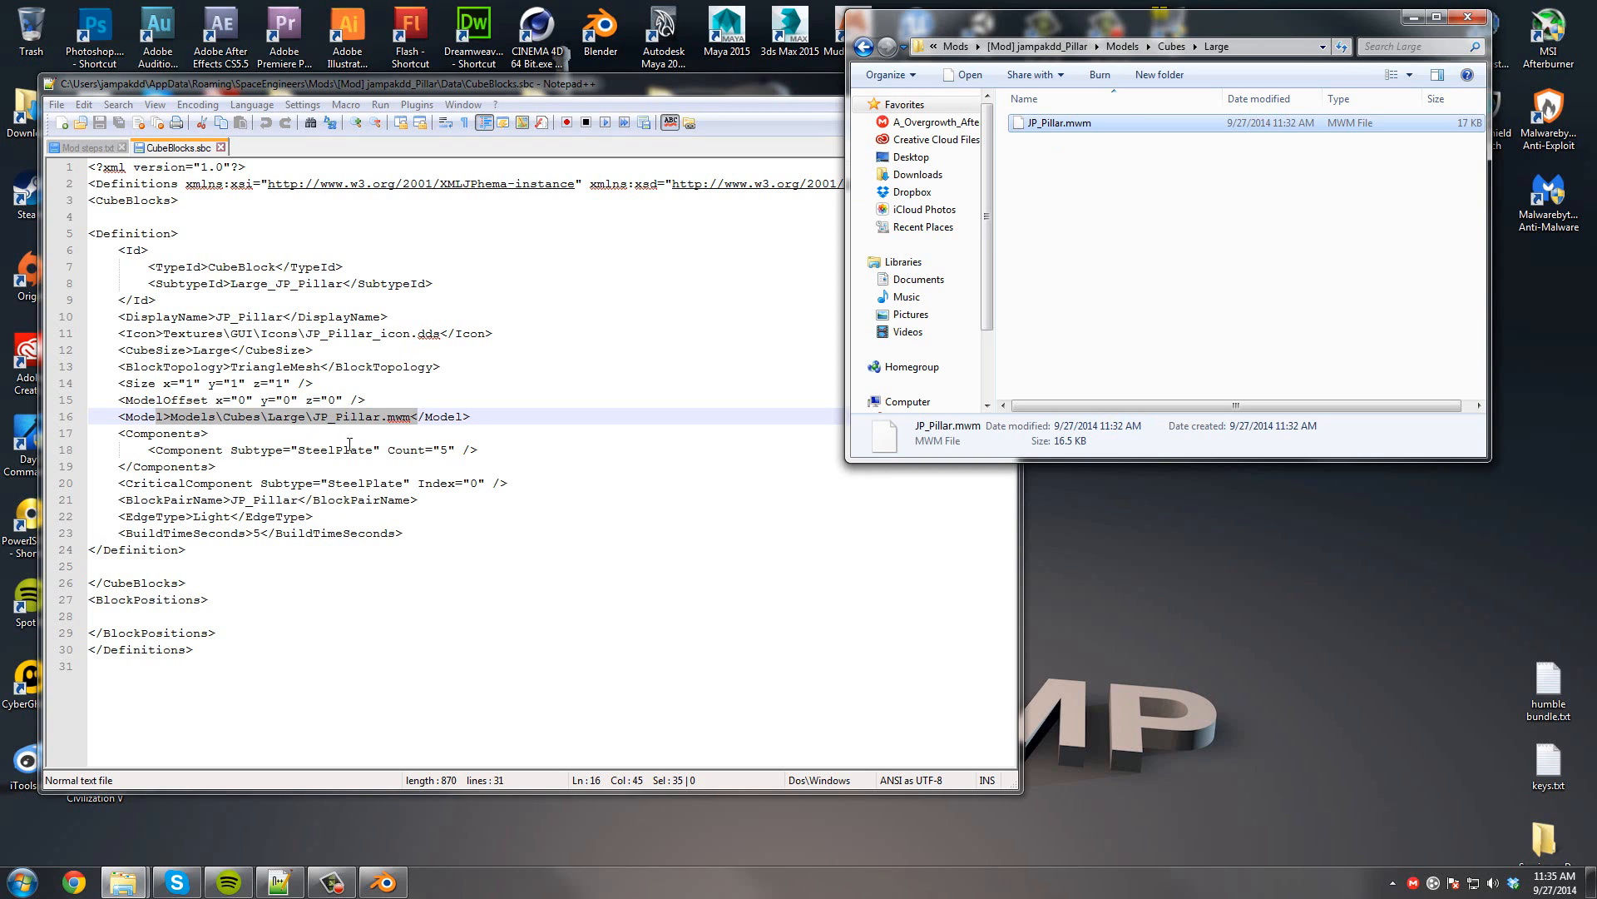
# Examine the SteelPlate entries under Components and CriticalComponent in the block definition.
pyautogui.click(133, 445)
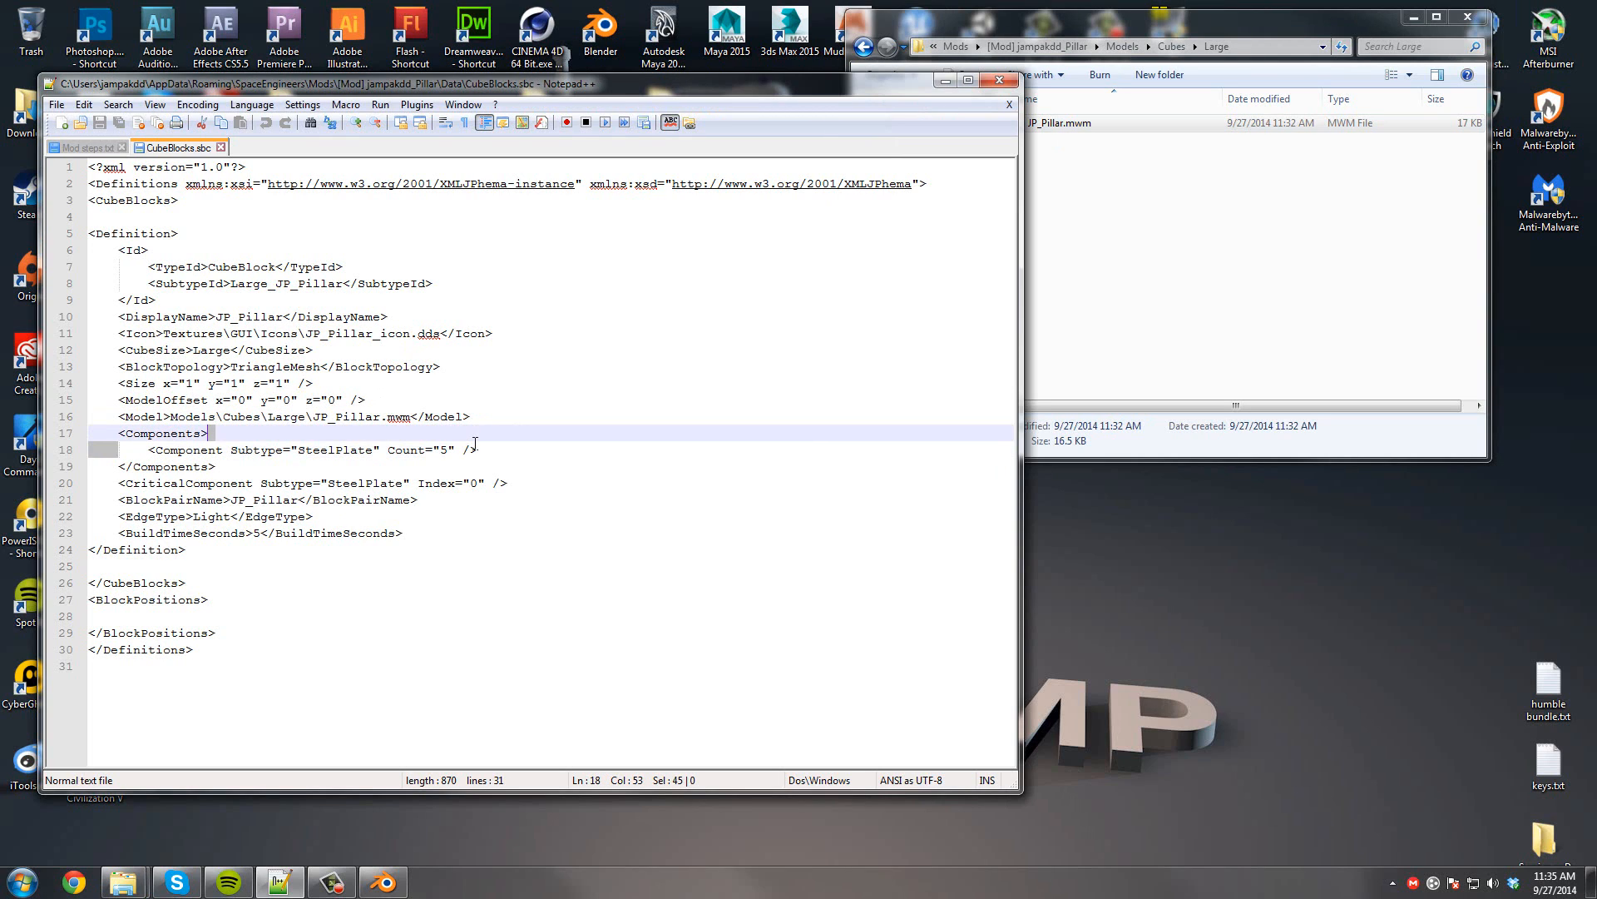
pyautogui.moveTo(132, 445); pyautogui.dragTo(484, 452)
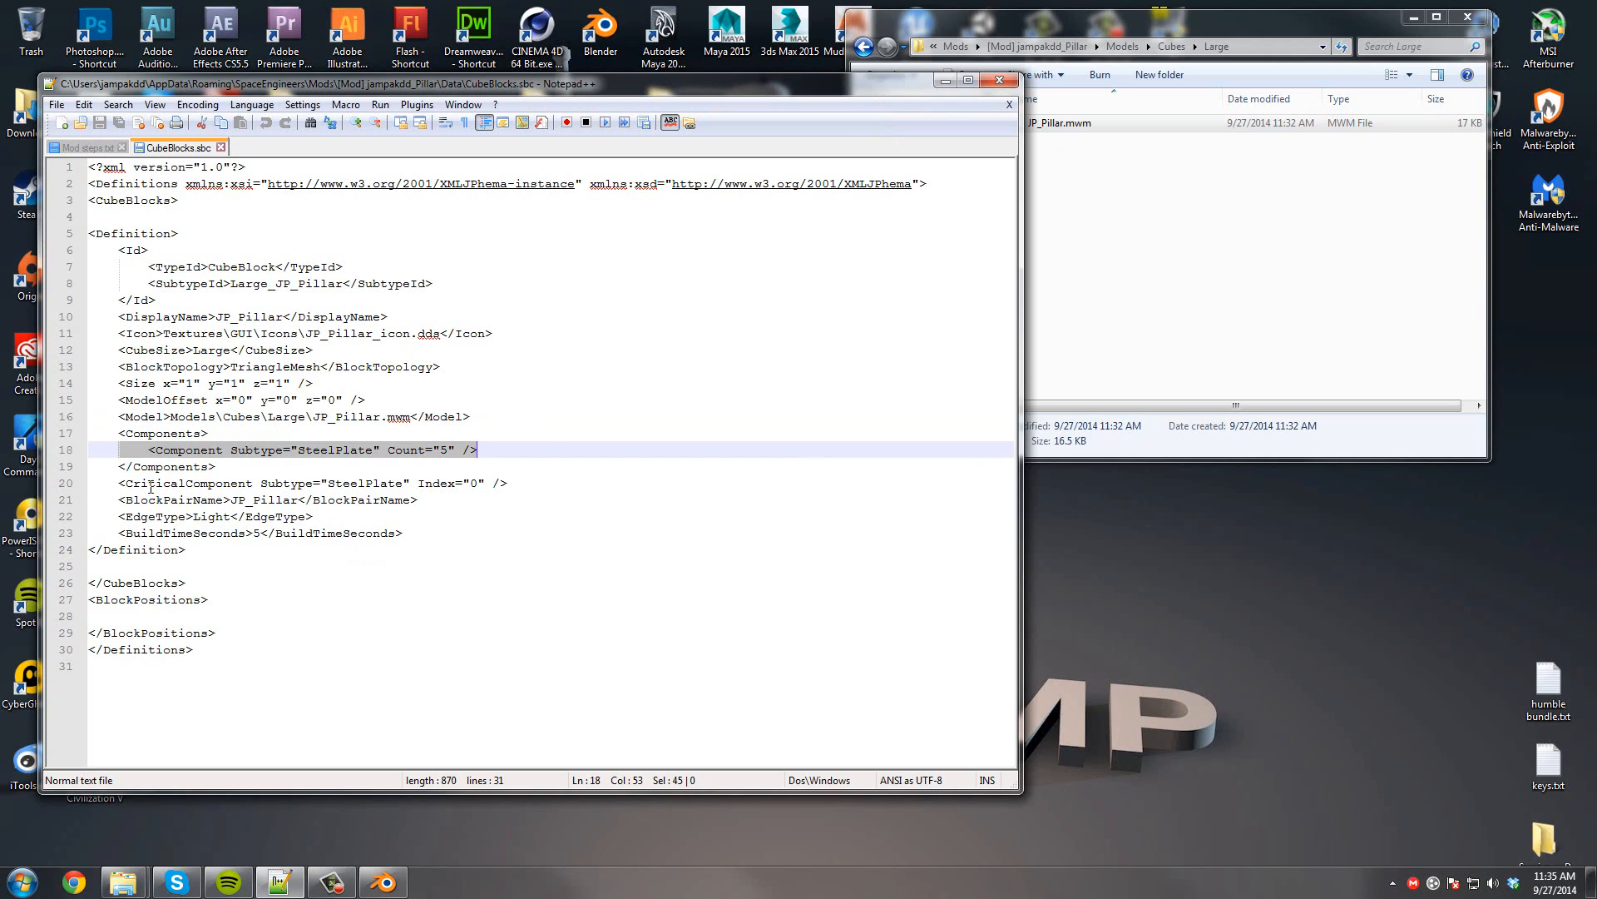
pyautogui.click(366, 483)
pyautogui.doubleClick(366, 483)
pyautogui.click(343, 517)
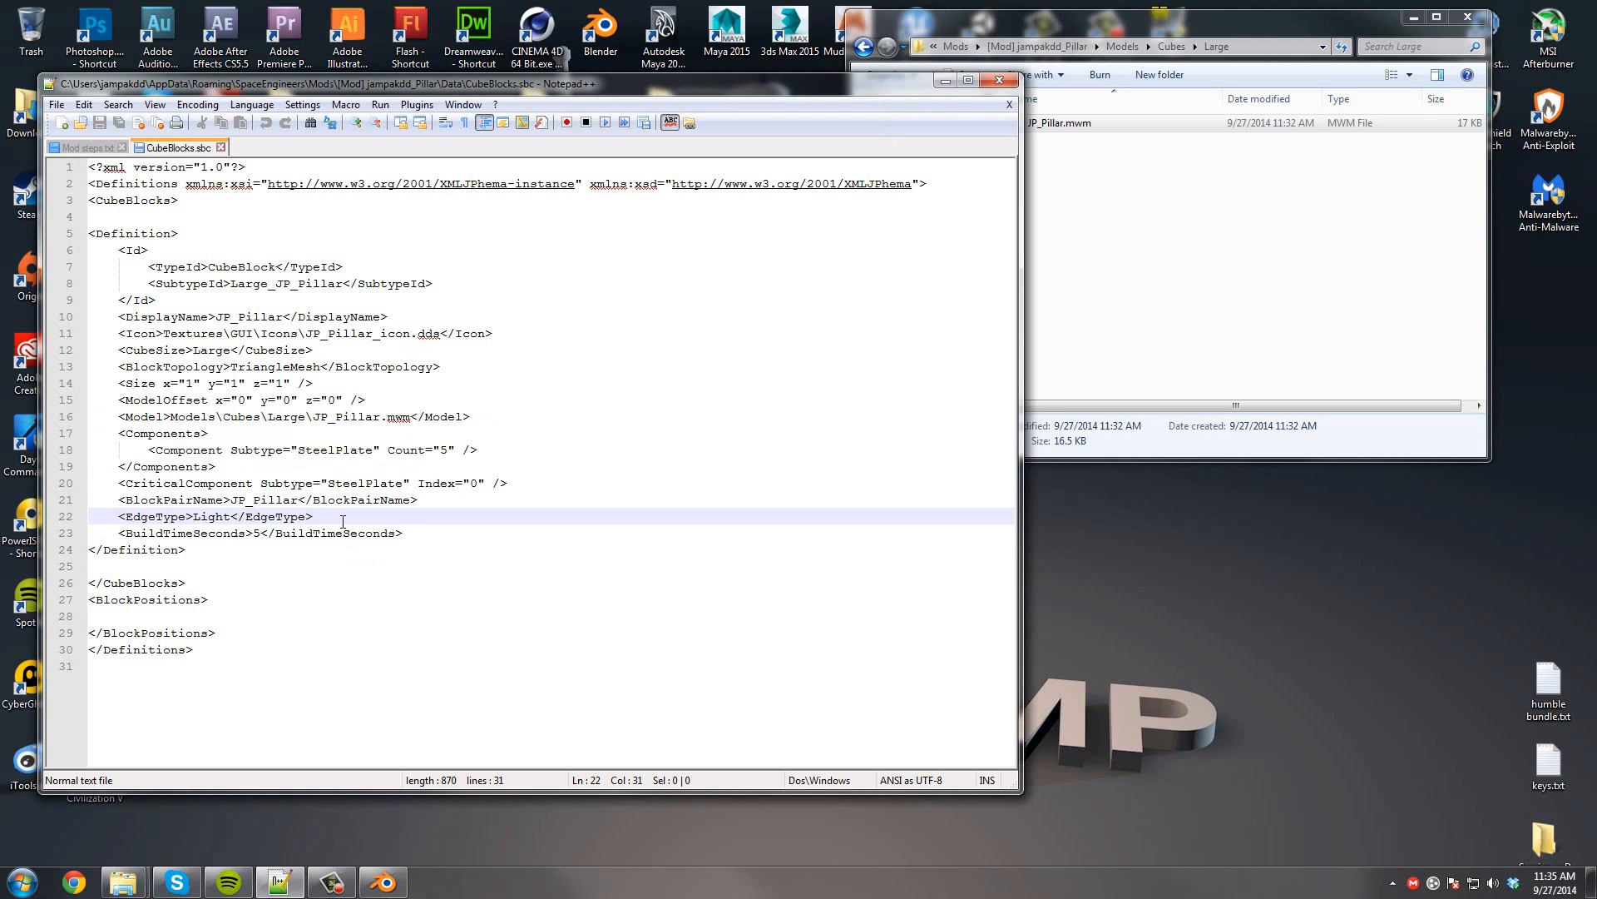
pyautogui.moveTo(240, 485); pyautogui.dragTo(417, 484)
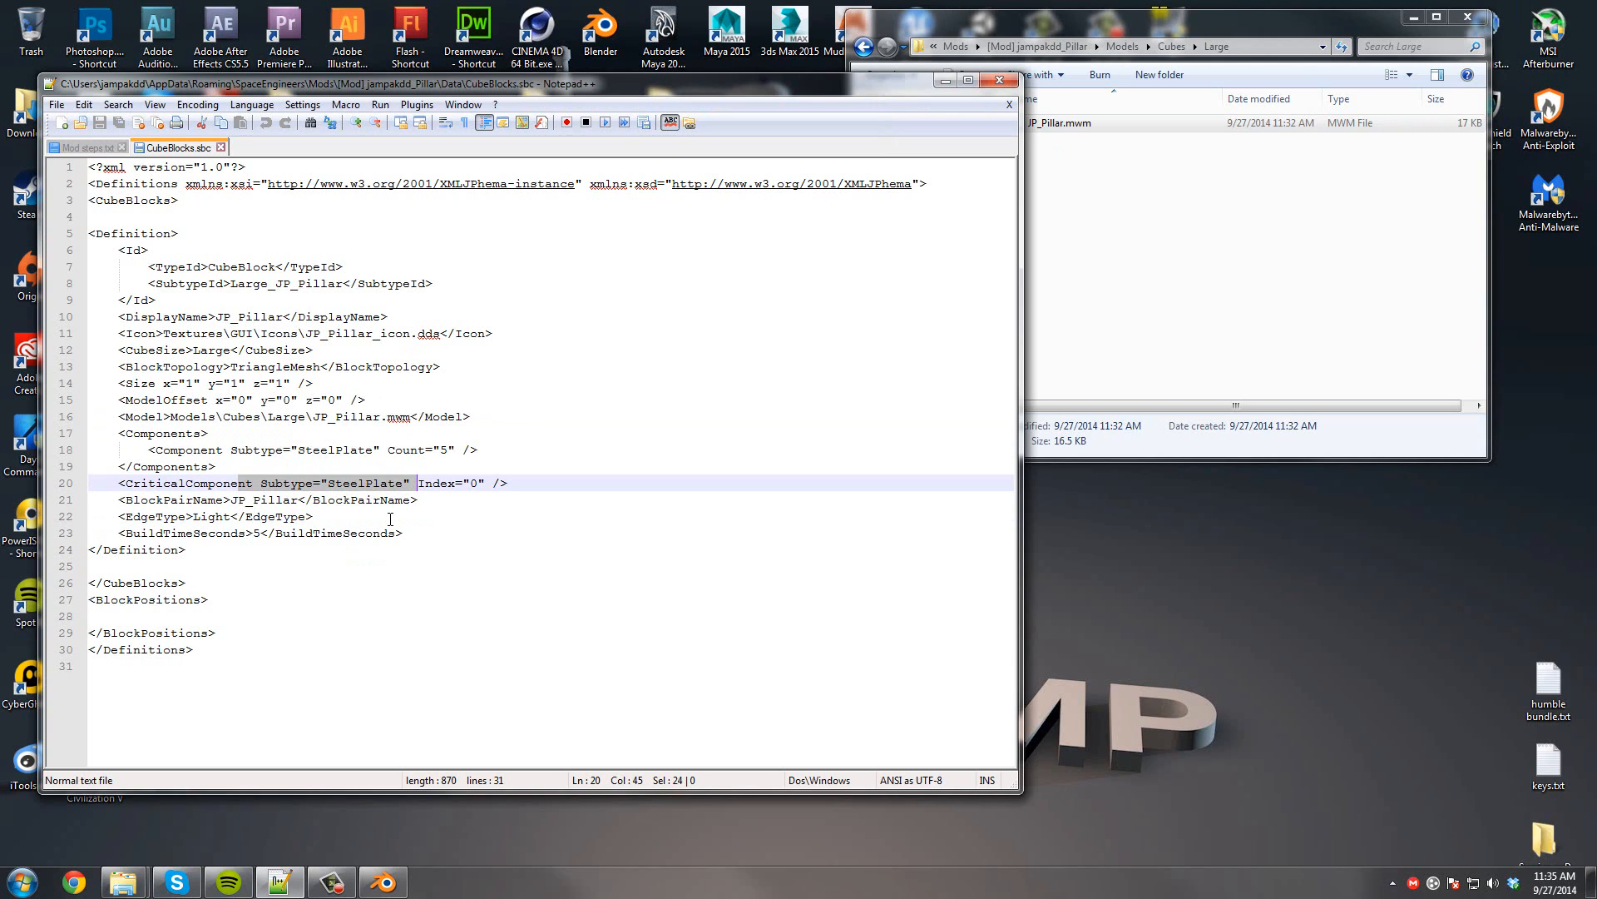
pyautogui.click(328, 483)
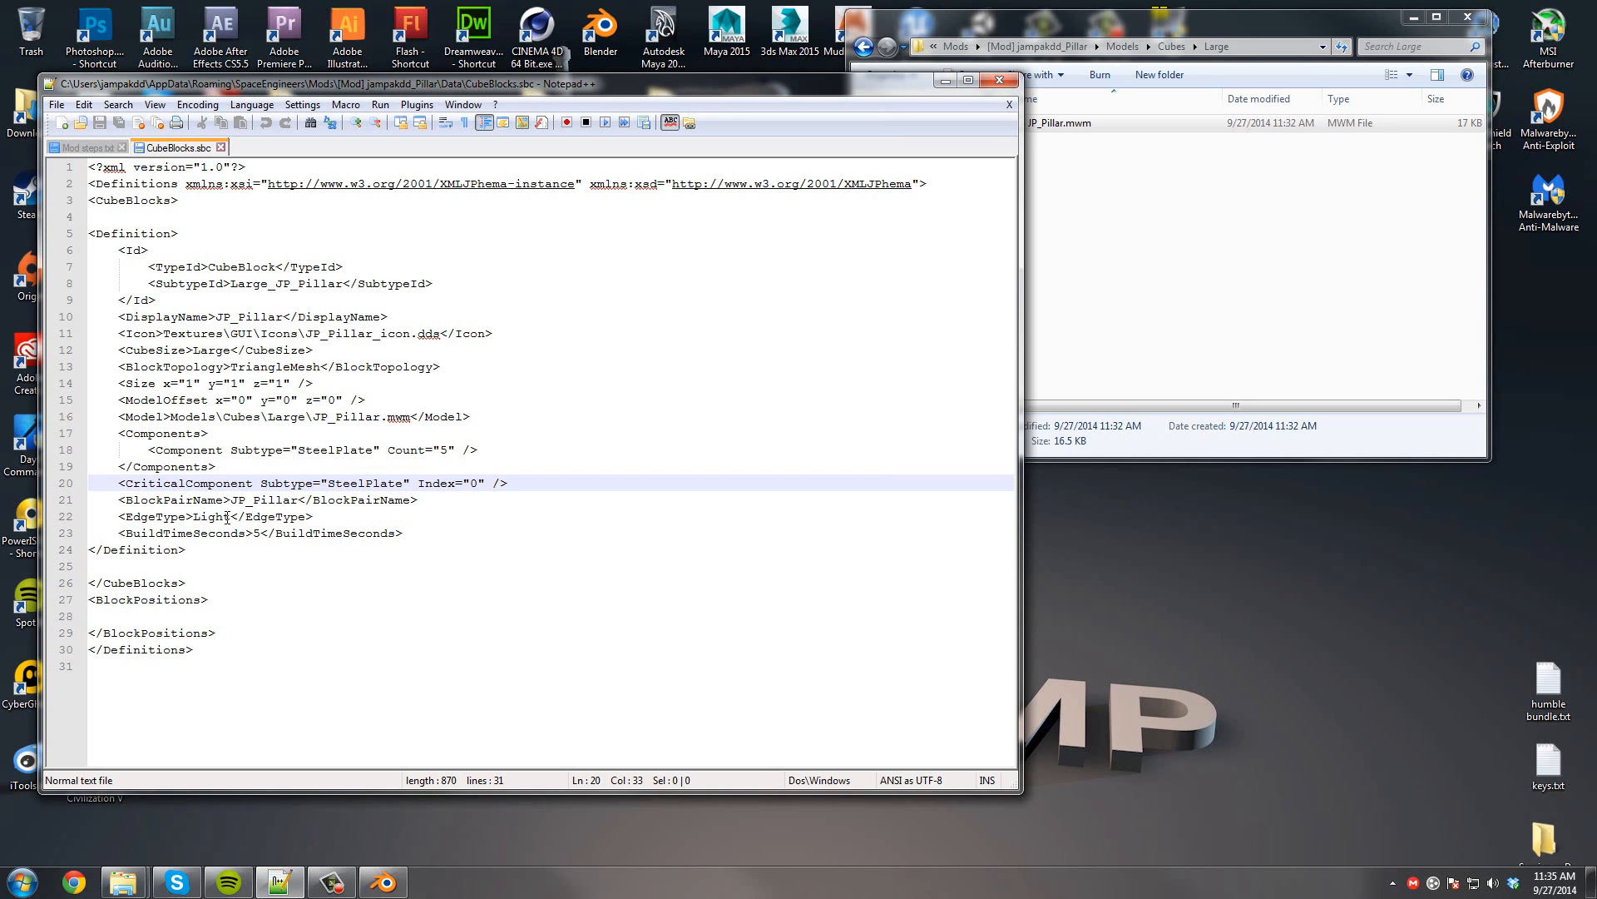
# Examine the BlockPairName, EdgeType and BuildTimeSeconds entries of the block definition.
pyautogui.moveTo(230, 500)
pyautogui.mouseDown()
pyautogui.moveTo(319, 503)
pyautogui.moveTo(234, 496)
pyautogui.mouseUp()
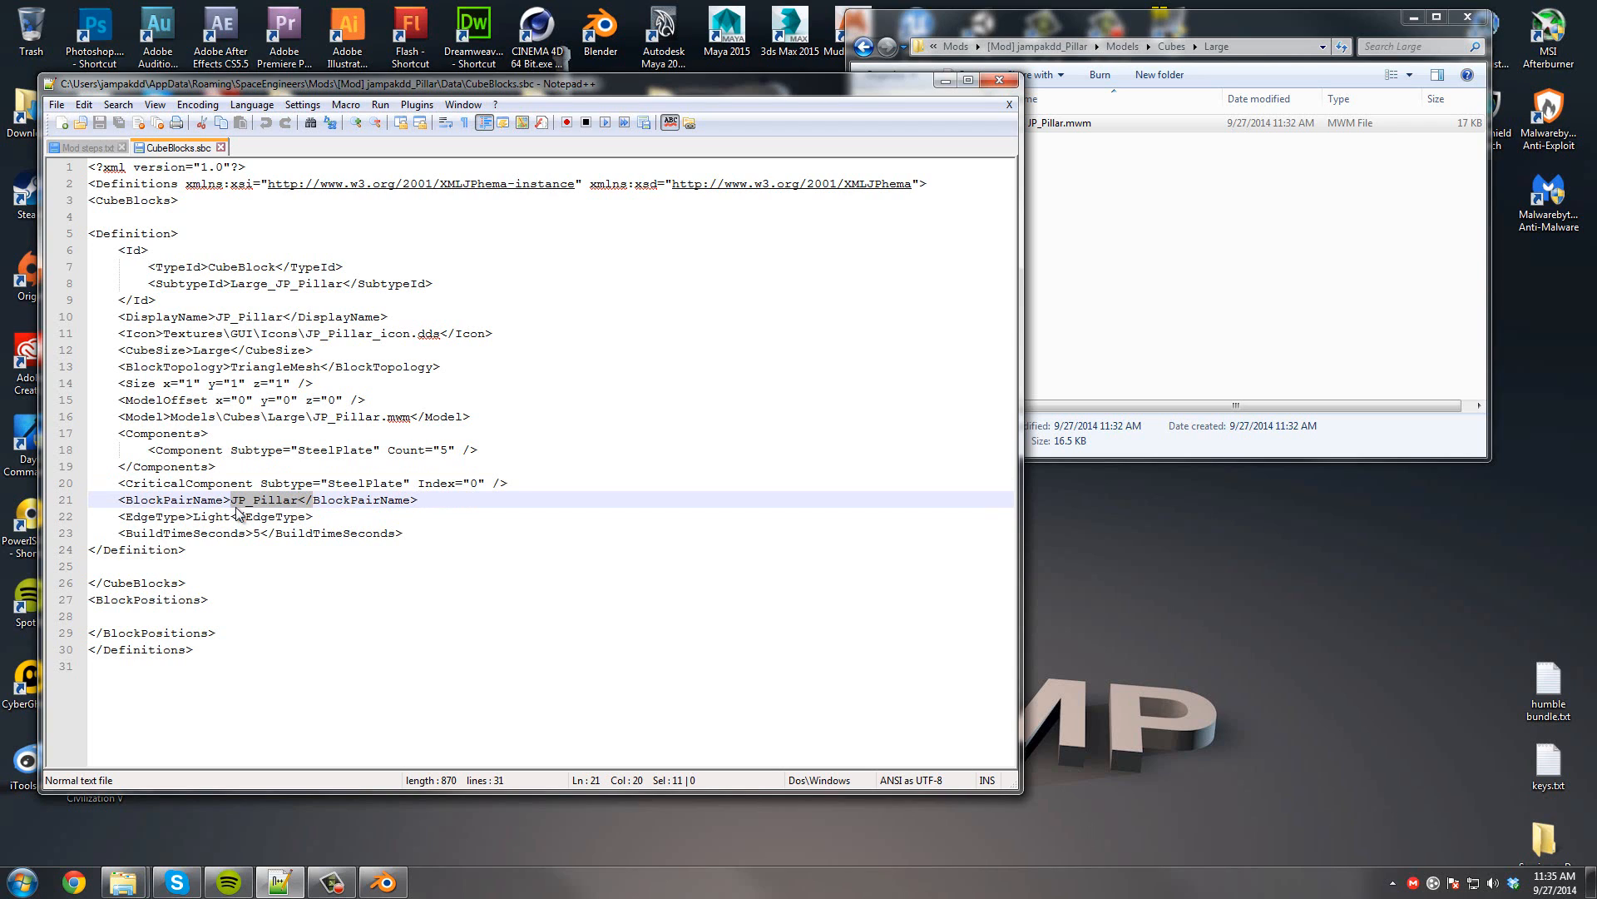
pyautogui.moveTo(230, 516); pyautogui.dragTo(193, 517)
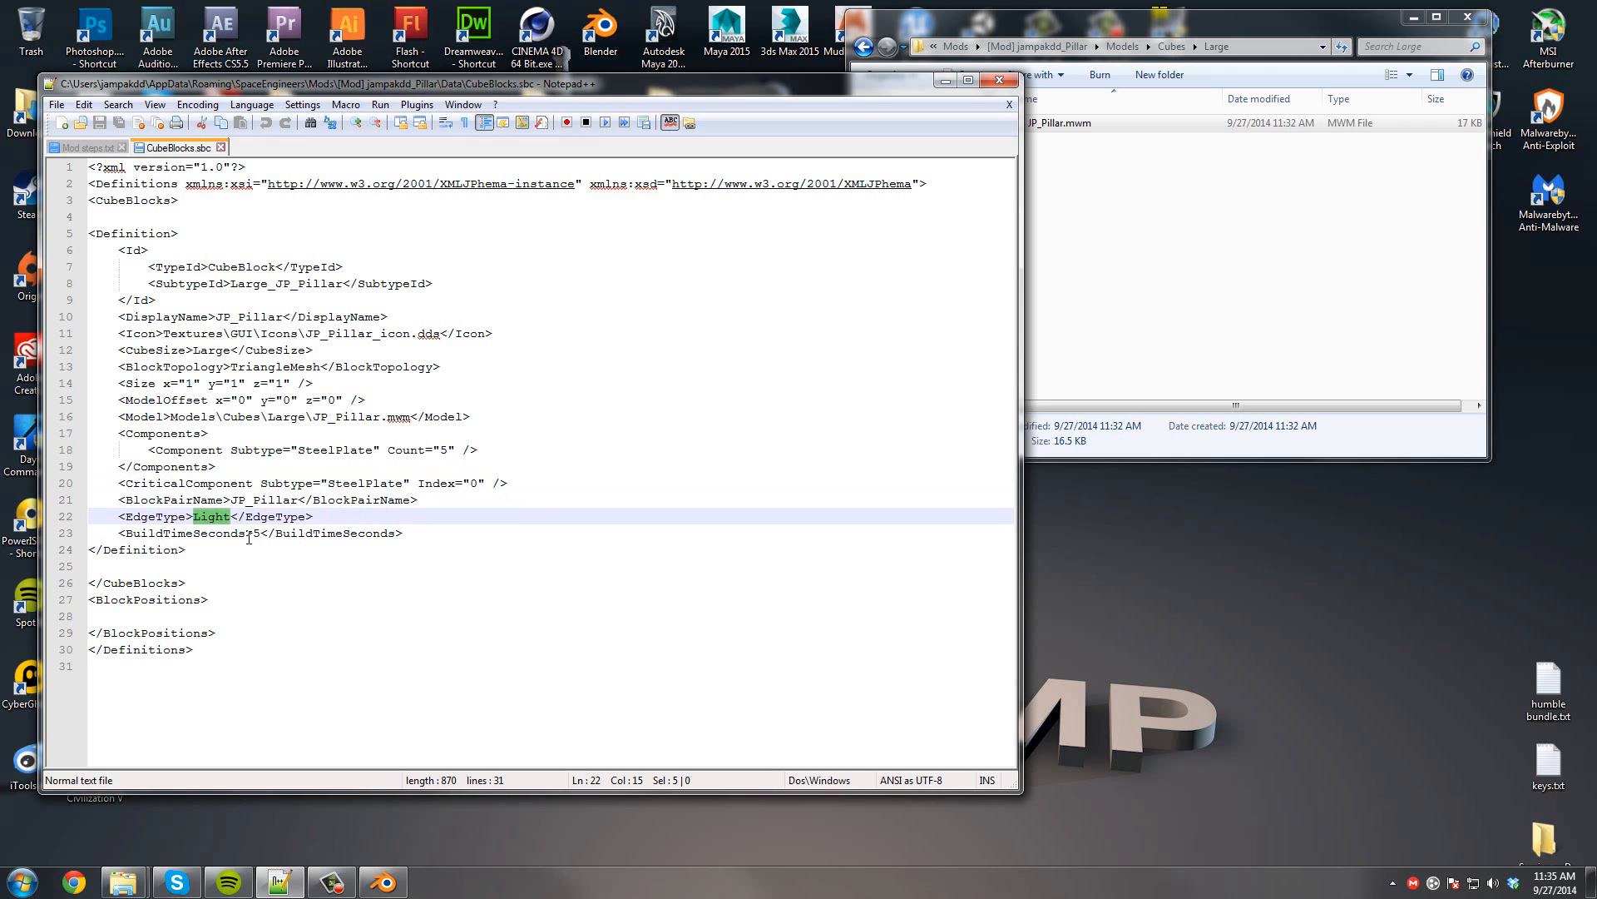
pyautogui.moveTo(345, 513); pyautogui.dragTo(51, 517)
pyautogui.moveTo(323, 515); pyautogui.dragTo(119, 516)
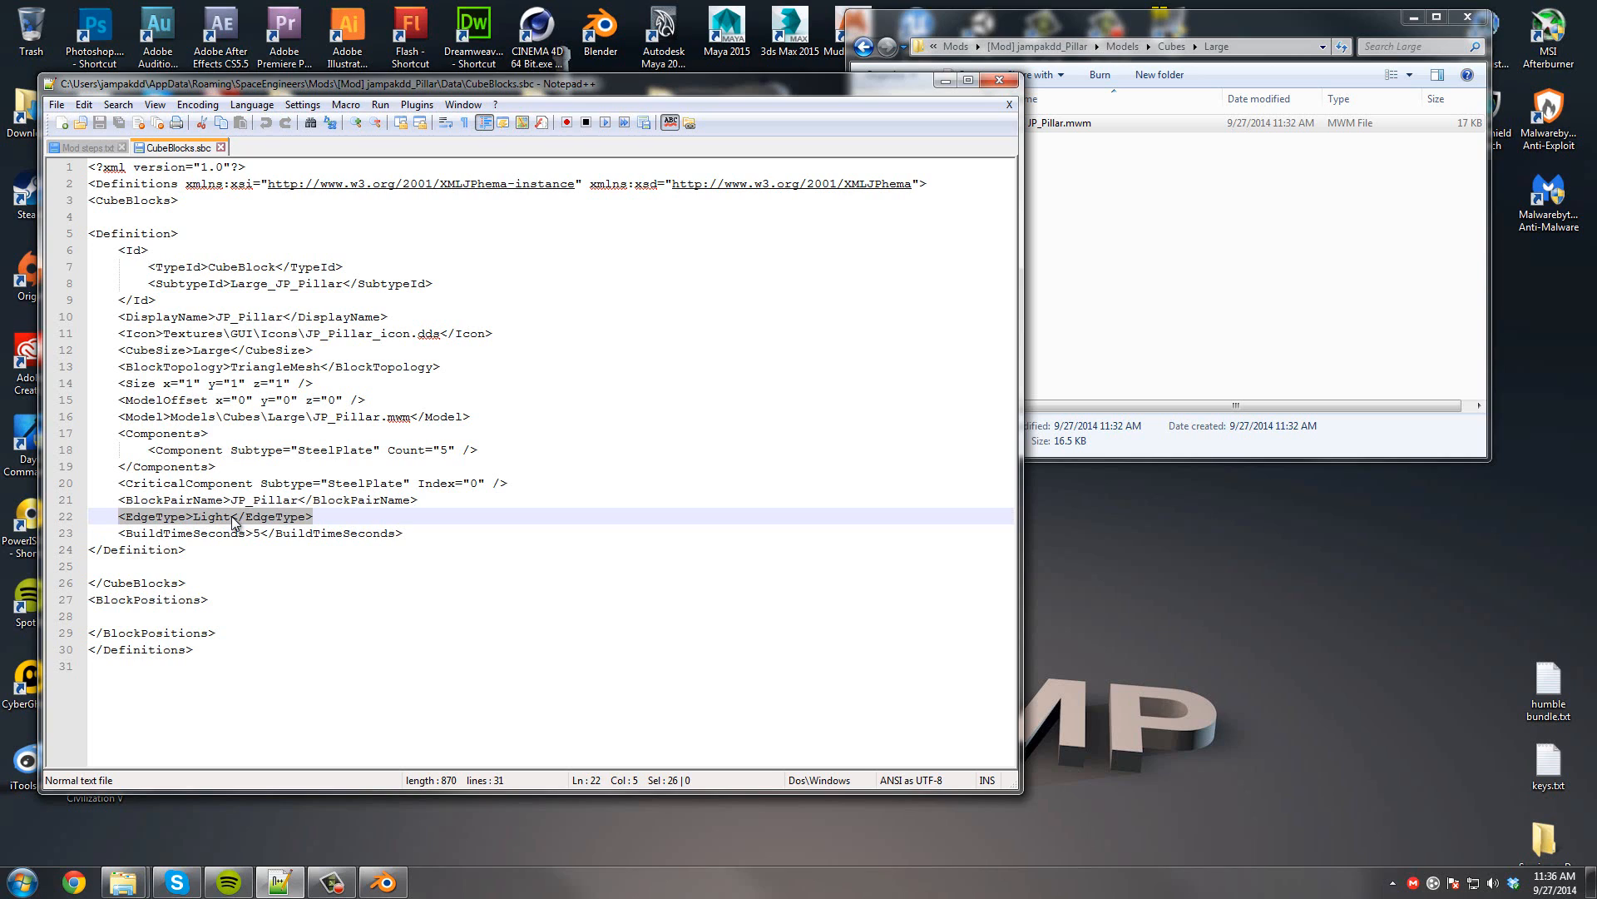
pyautogui.moveTo(195, 534); pyautogui.dragTo(276, 537)
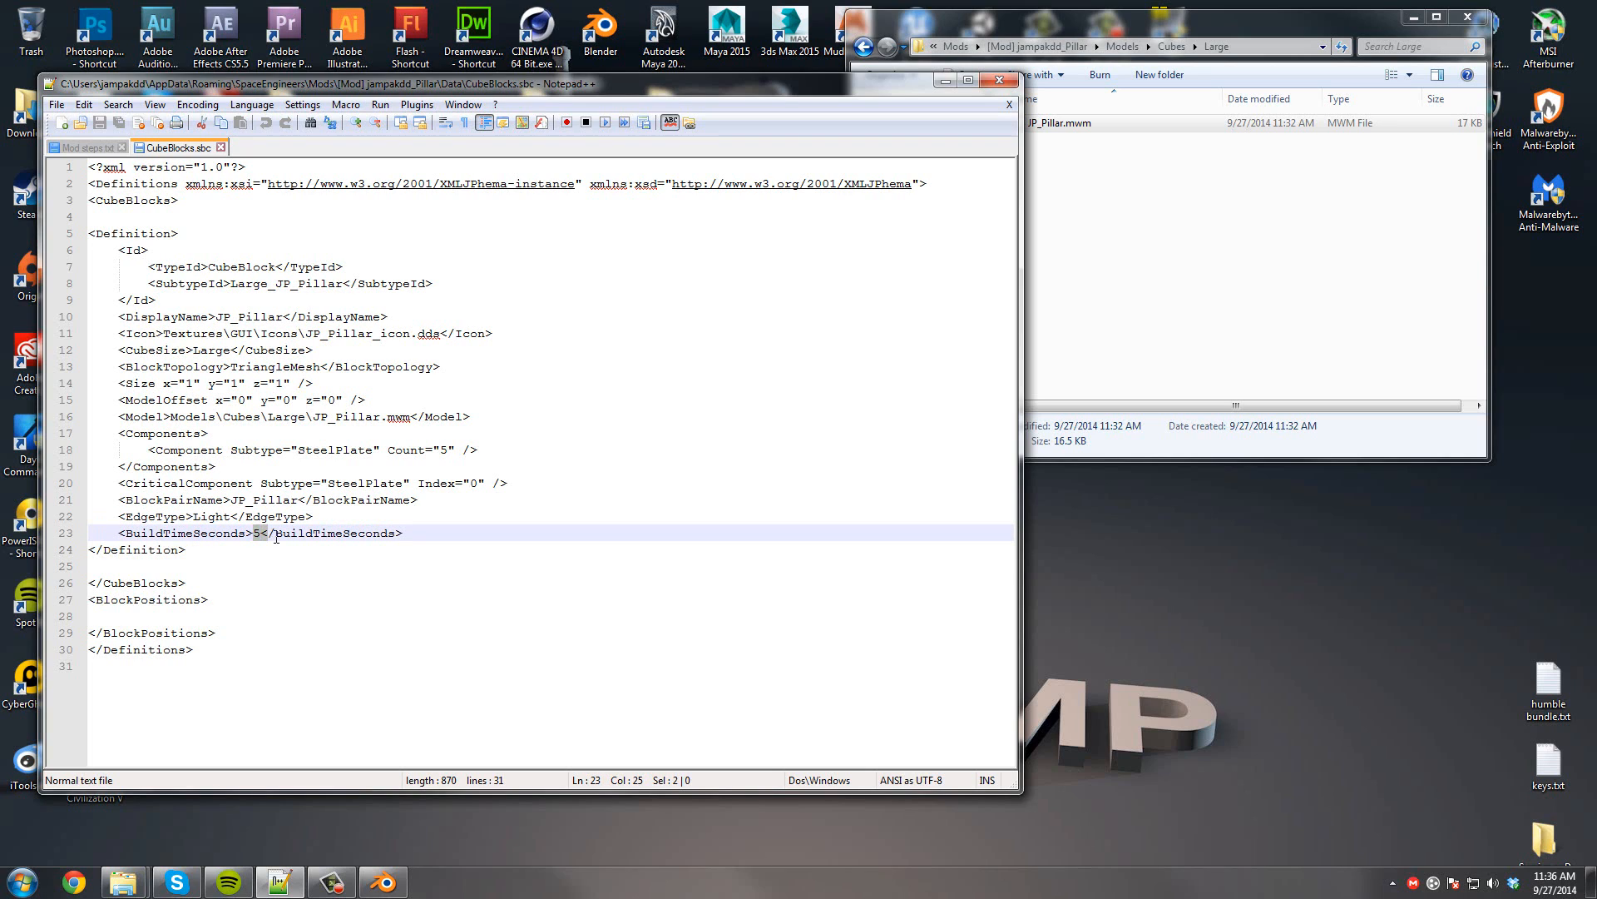
# Close CubeBlocks.sbc, clear Notepad++ off the desktop and bring the mod folder window forward.
pyautogui.click(220, 147)
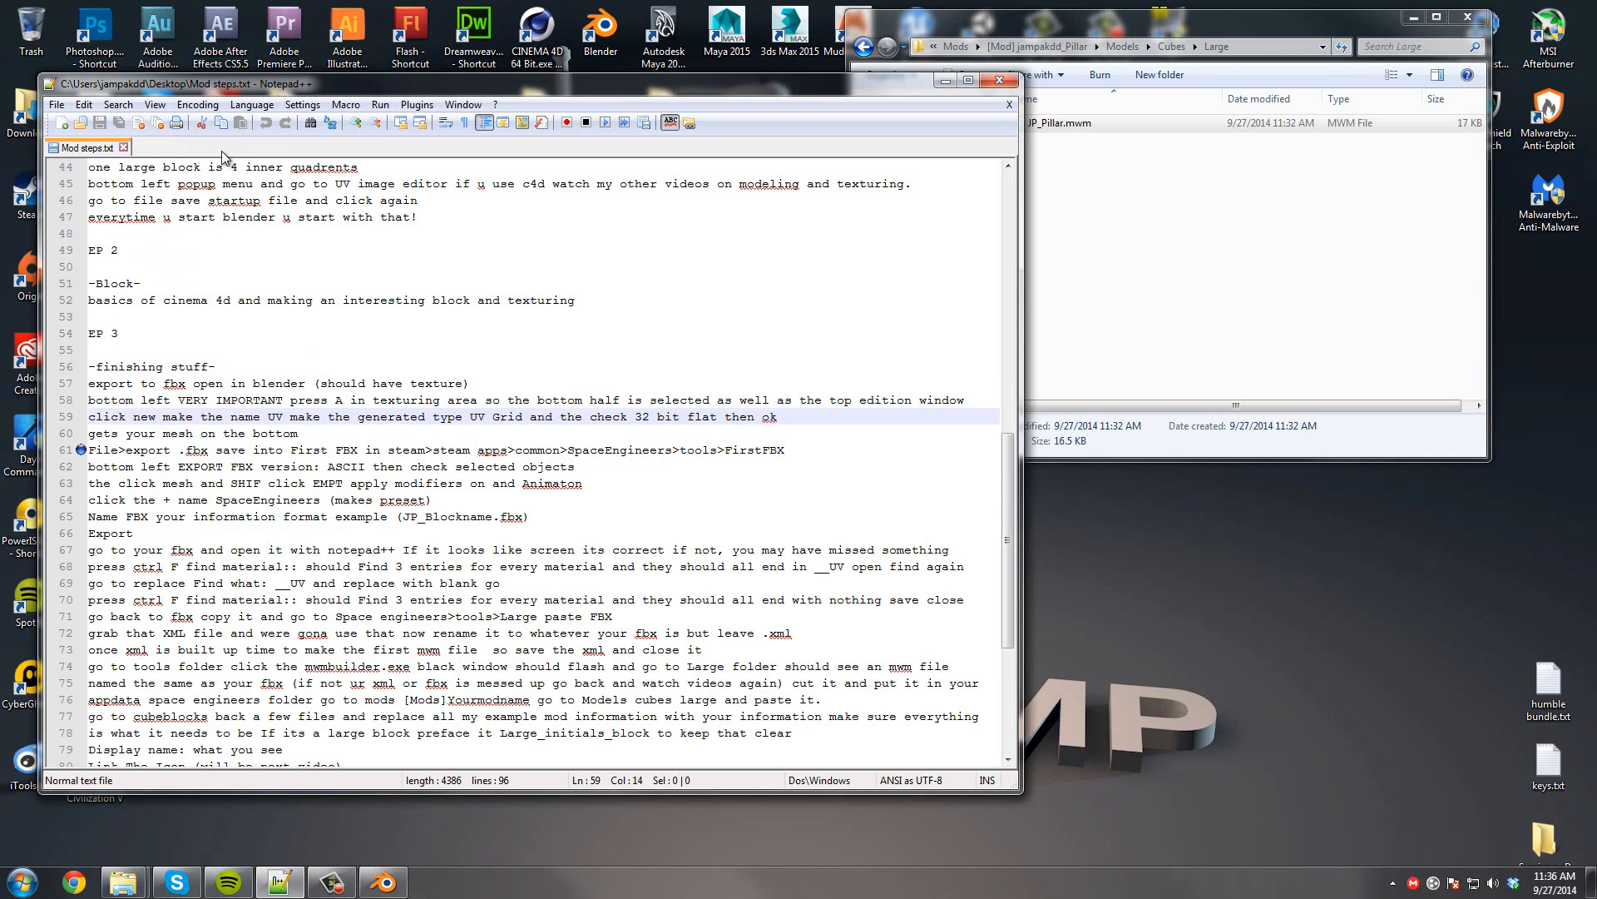
pyautogui.moveTo(334, 85); pyautogui.dragTo(0, 27)
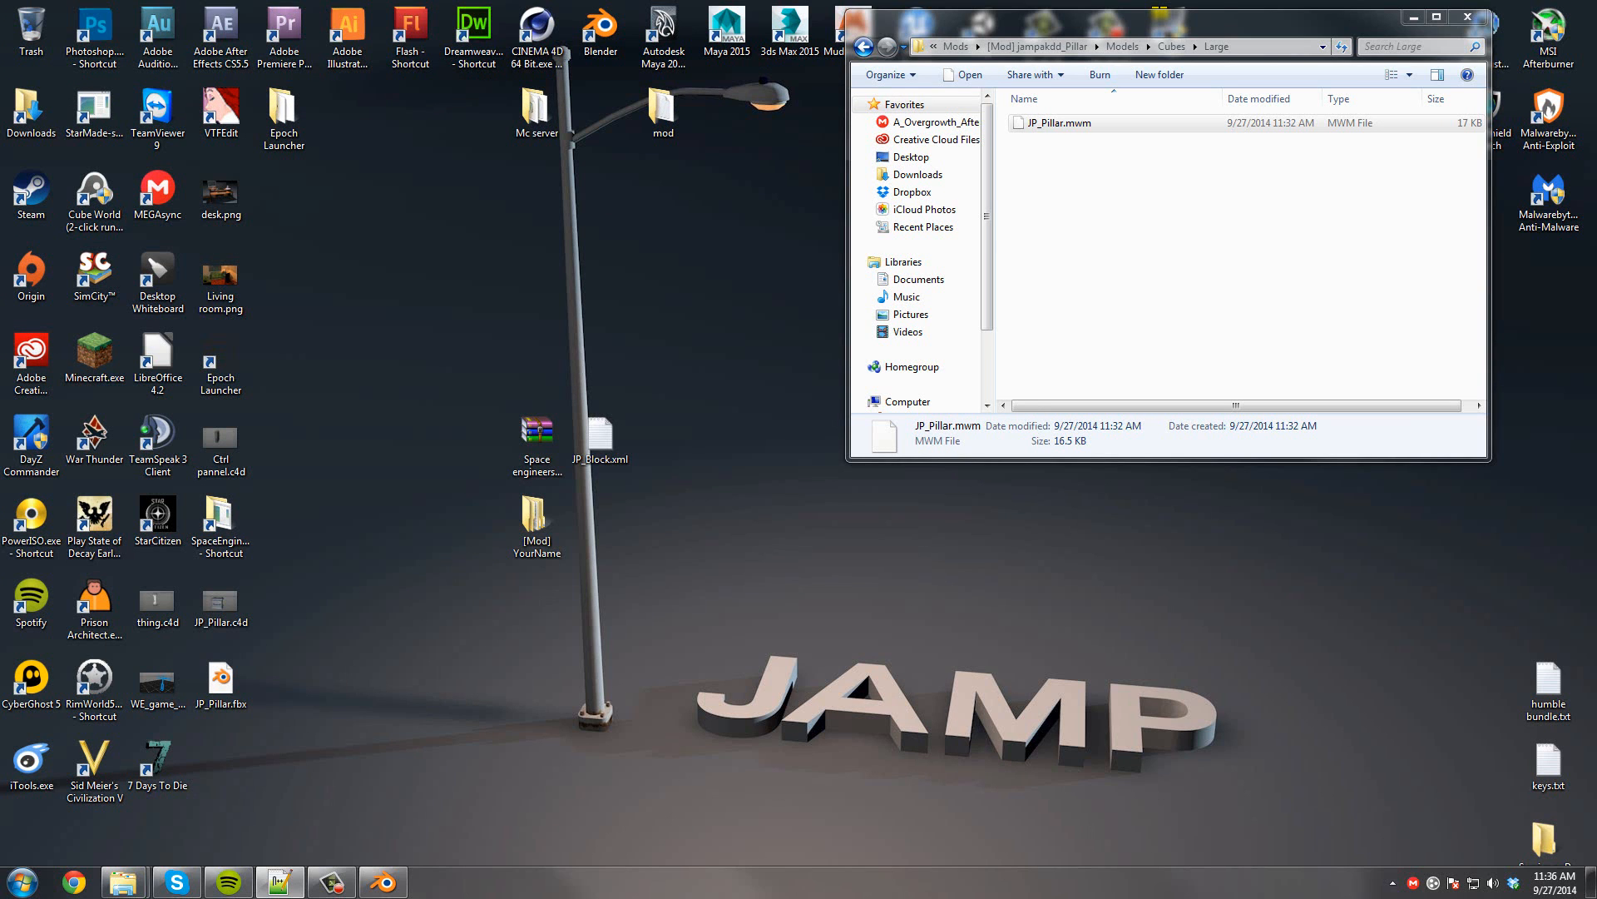
pyautogui.click(1262, 283)
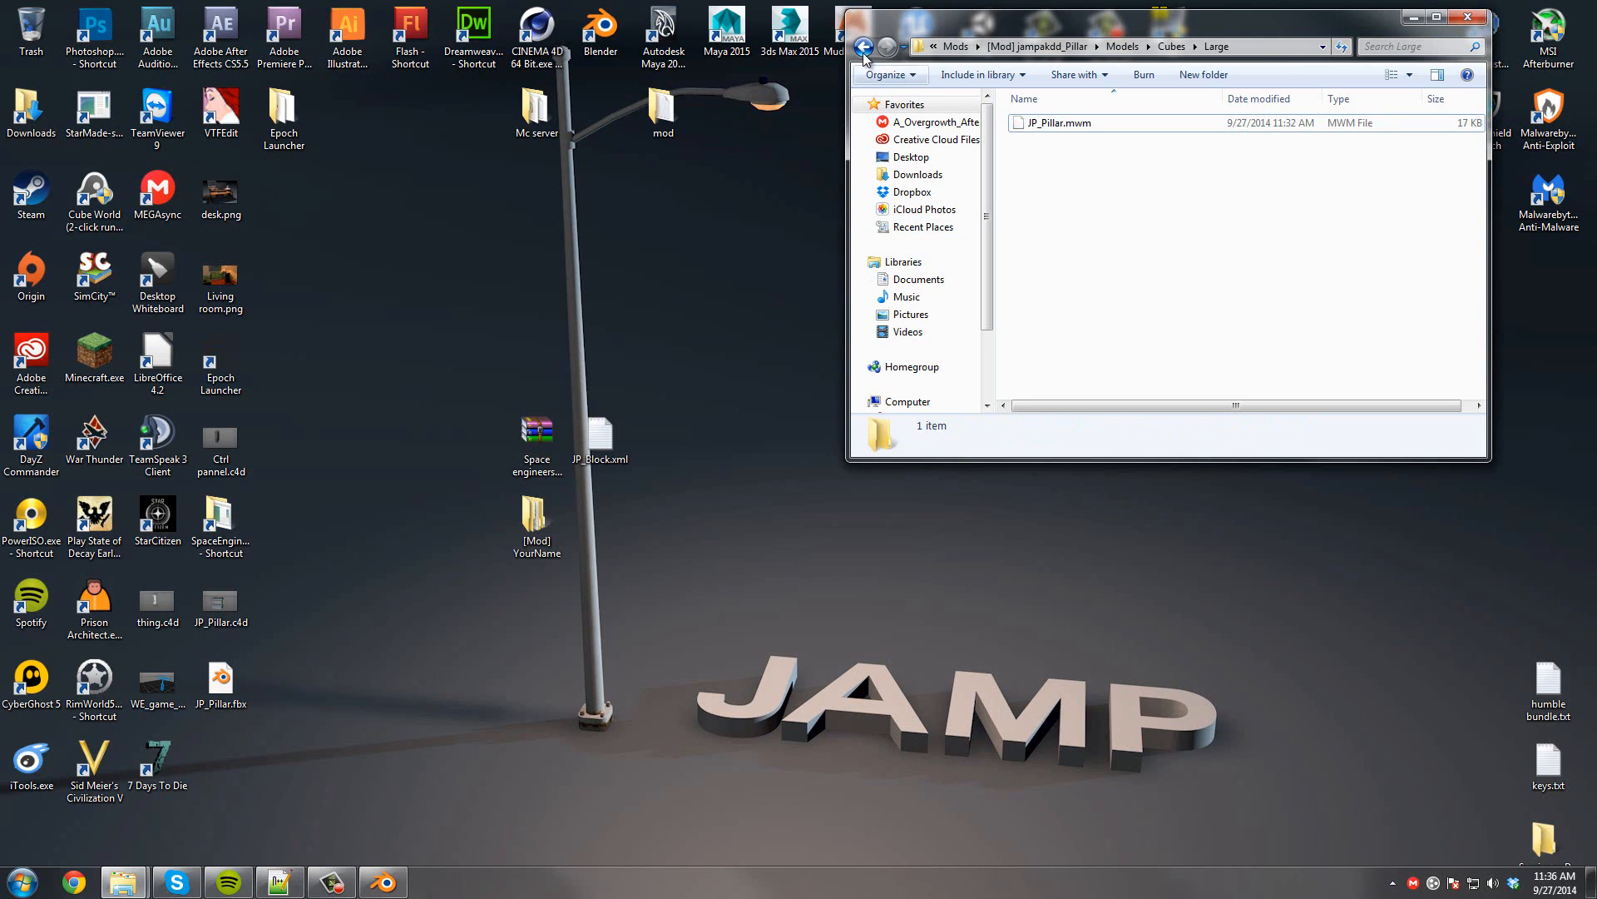
# Return to the pillar mod's root folder and inspect all the DDS texture files in Textures\Models.
pyautogui.click(864, 46)
pyautogui.click(865, 47)
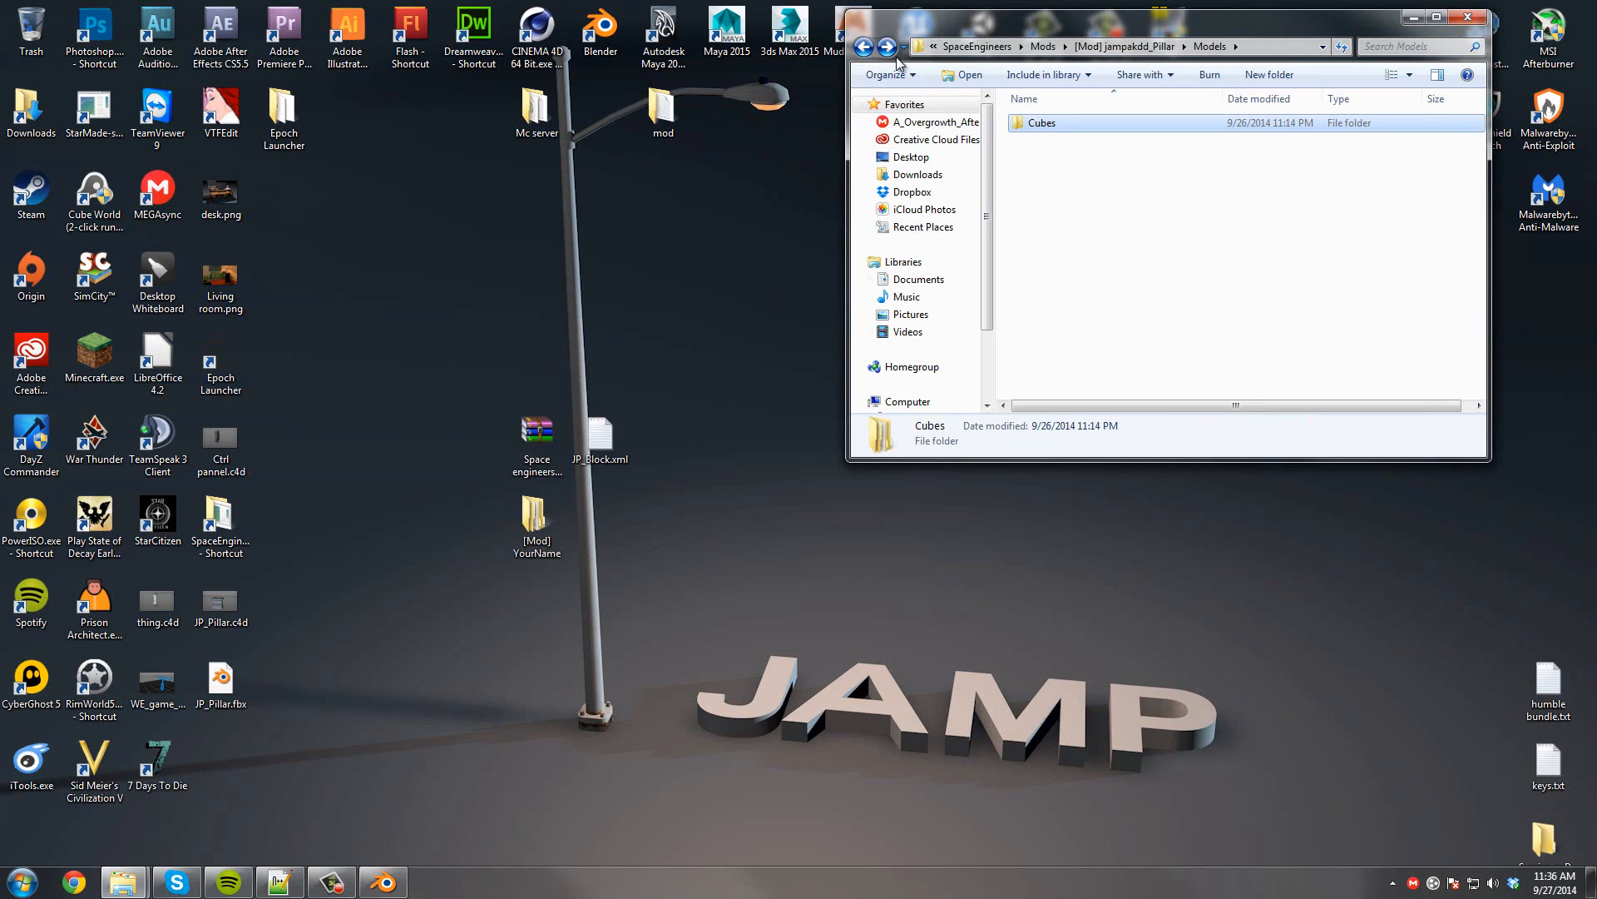
pyautogui.click(865, 47)
pyautogui.moveTo(1028, 28); pyautogui.dragTo(862, 136)
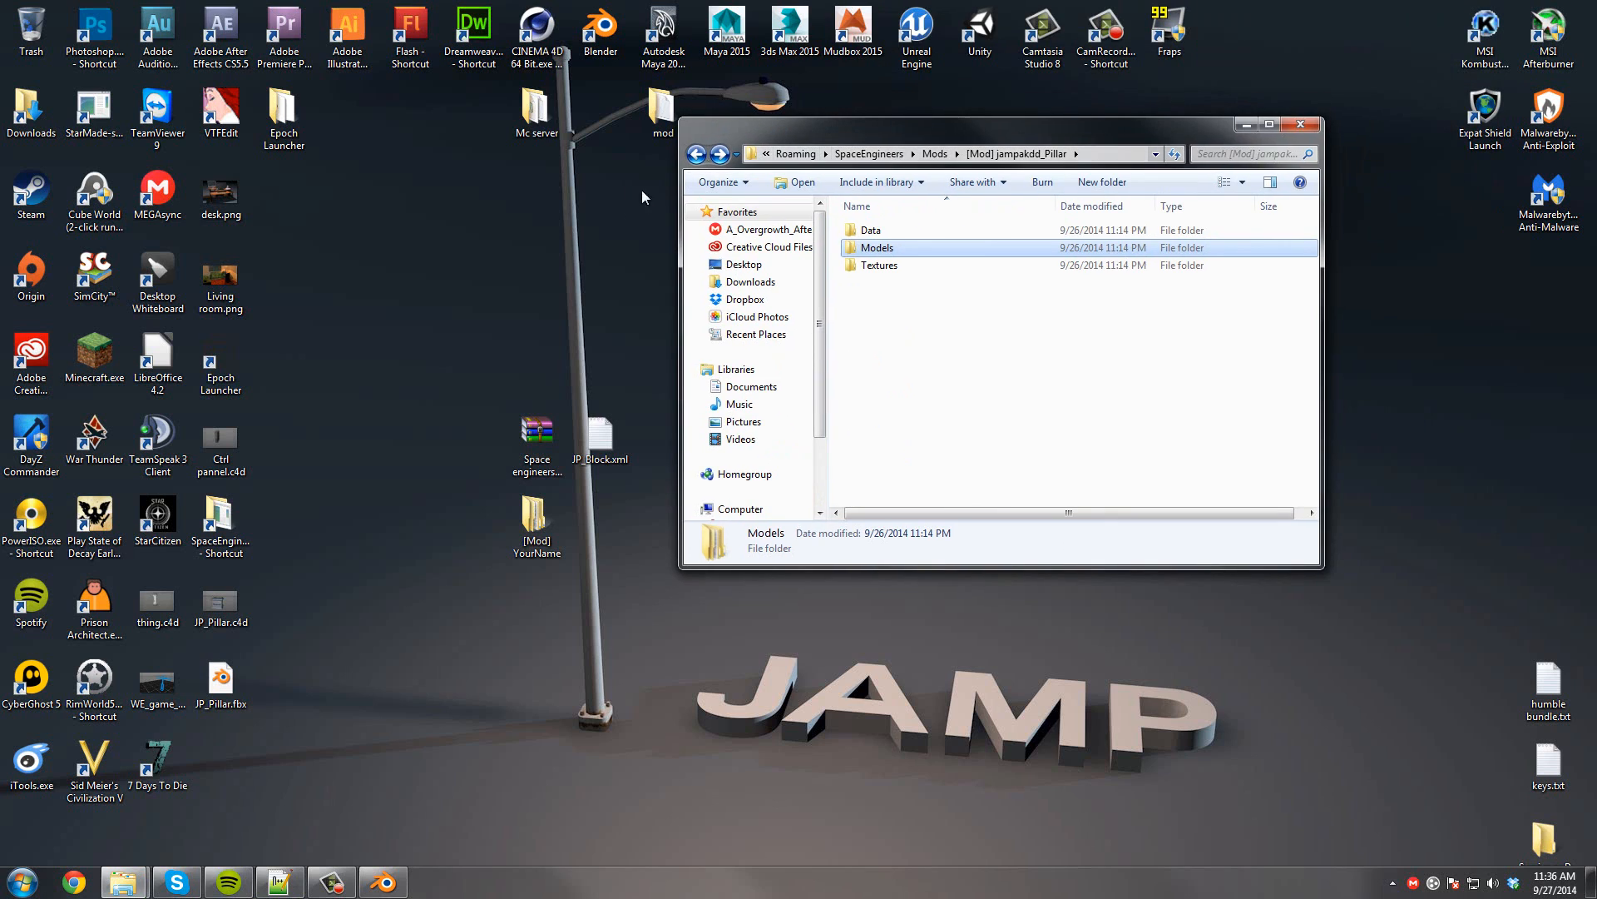
pyautogui.doubleClick(882, 264)
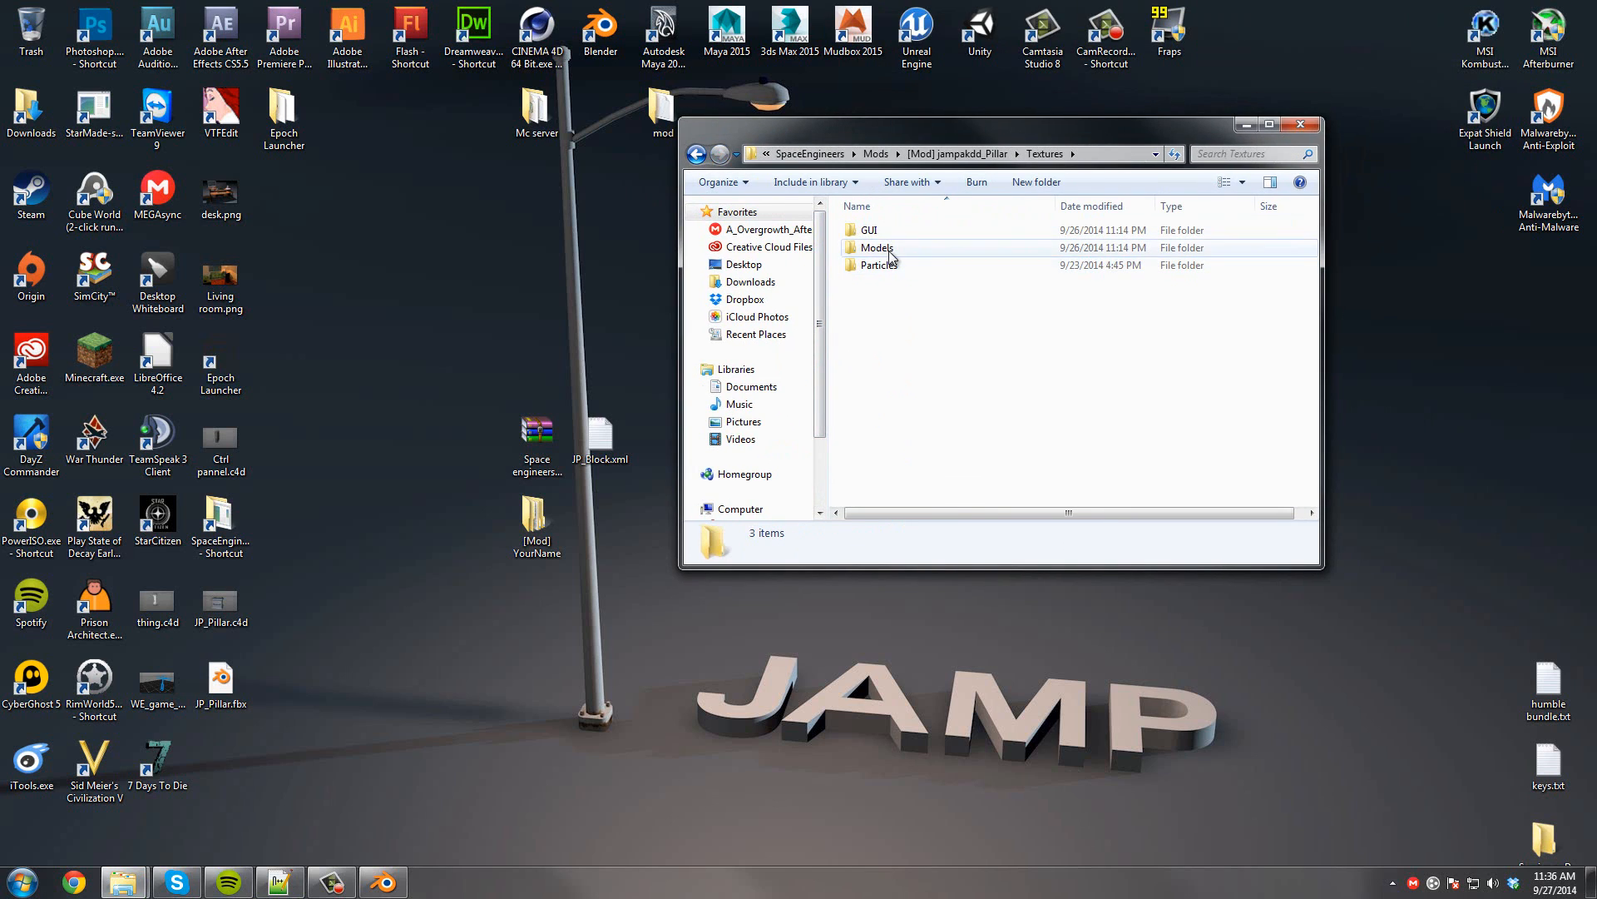
pyautogui.doubleClick(890, 251)
pyautogui.moveTo(947, 354); pyautogui.dragTo(868, 236)
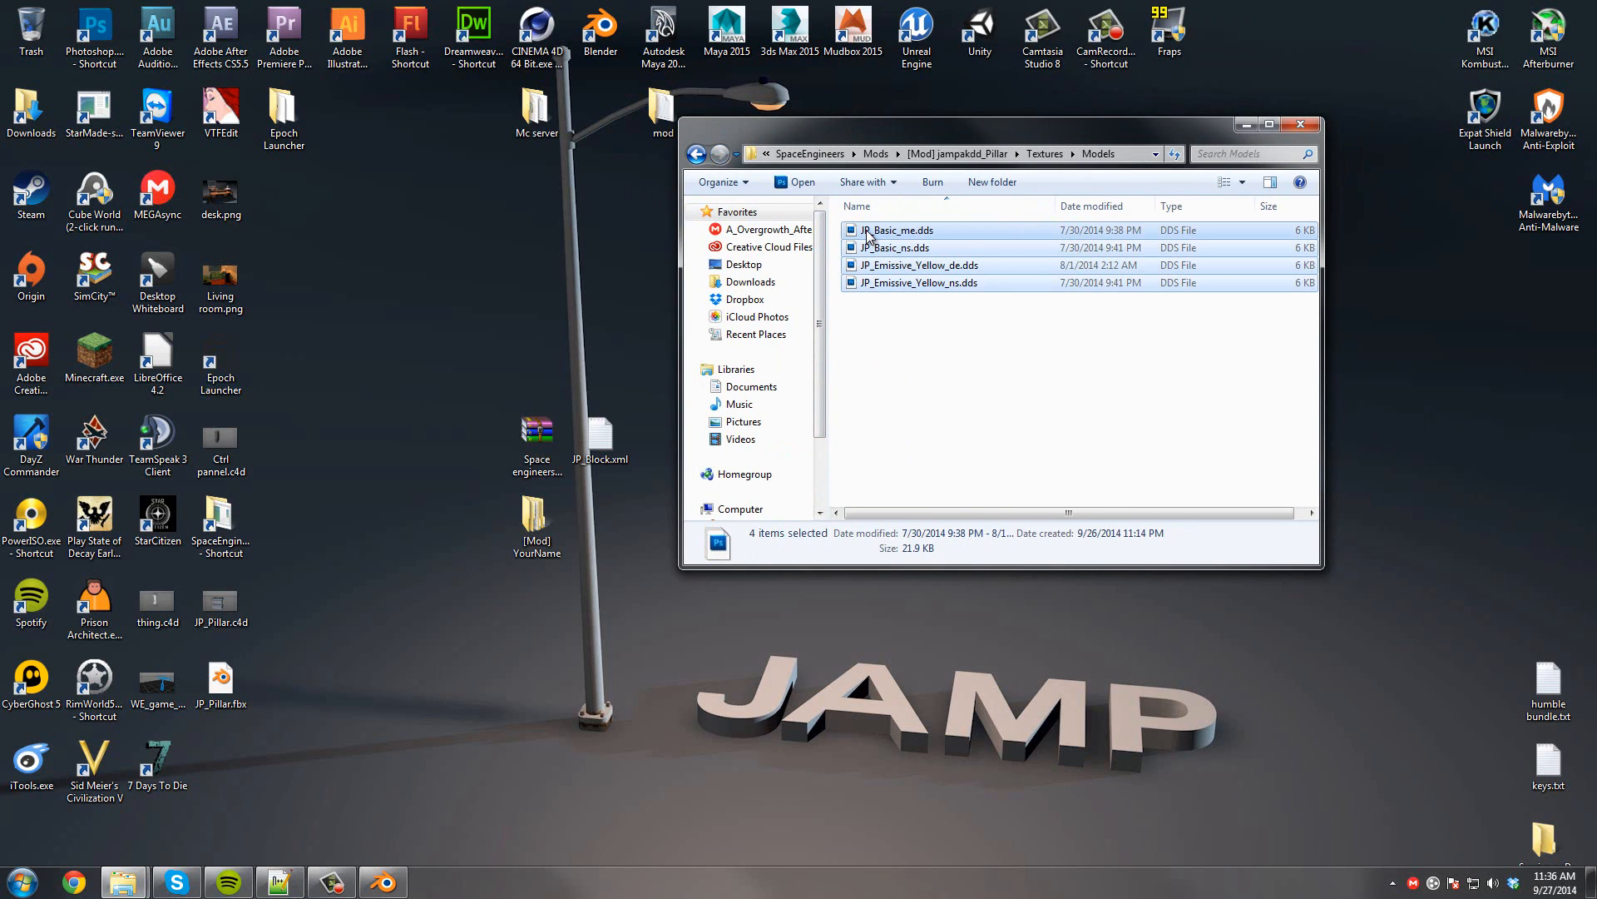
# Check the mod's Textures\GUI\Icons folder and go back to the mod's root folder.
pyautogui.press('BackSpace')
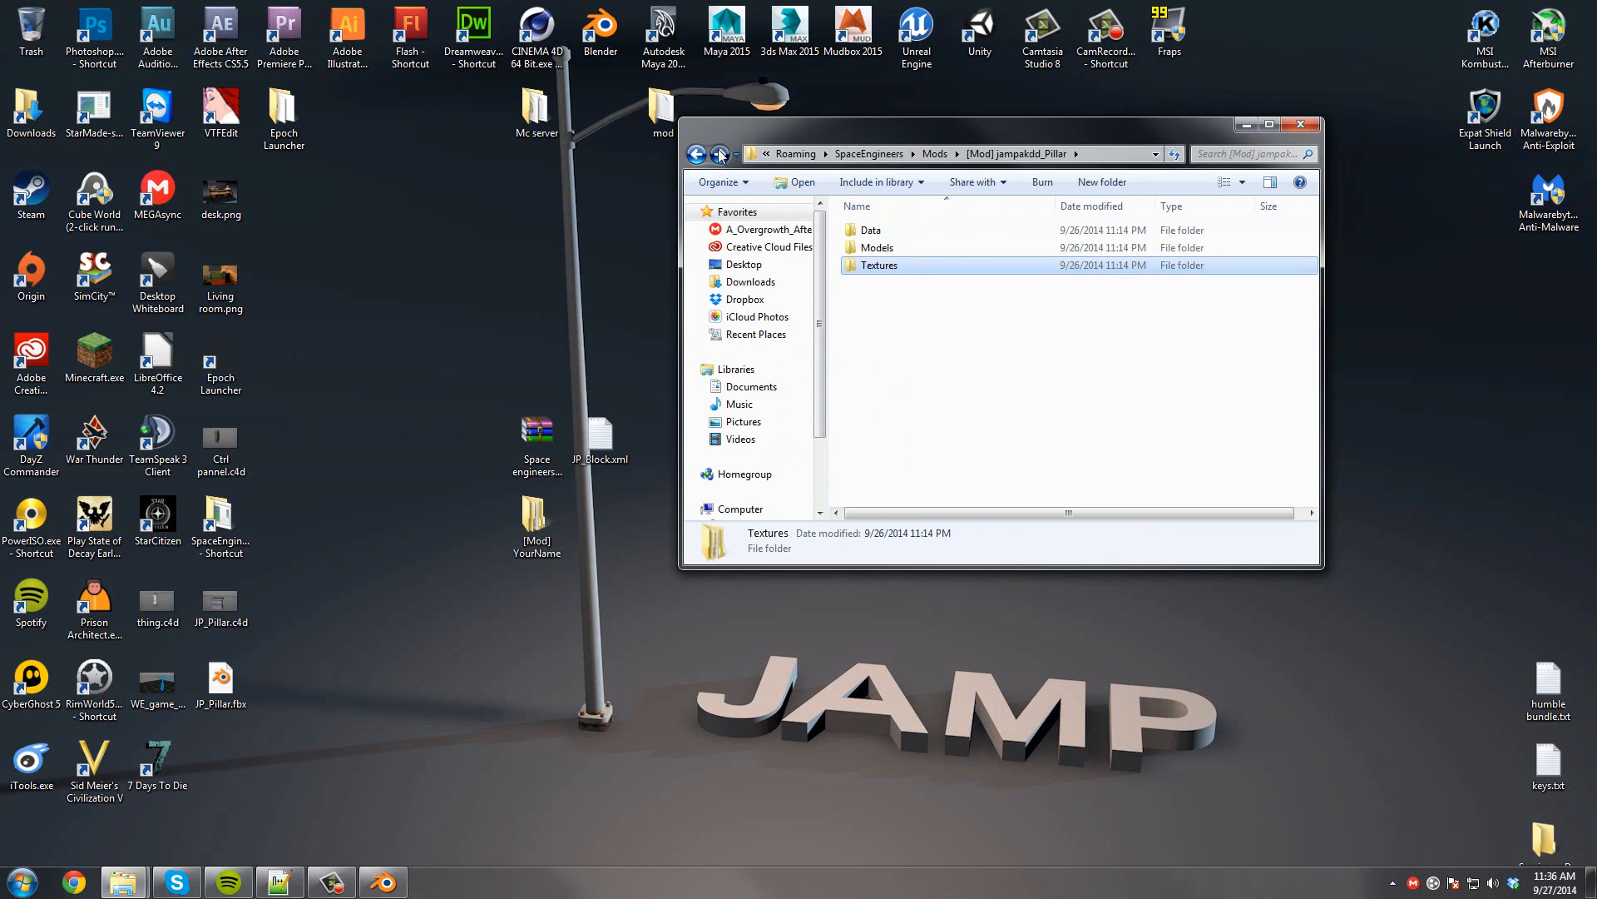
pyautogui.doubleClick(880, 232)
pyautogui.doubleClick(887, 233)
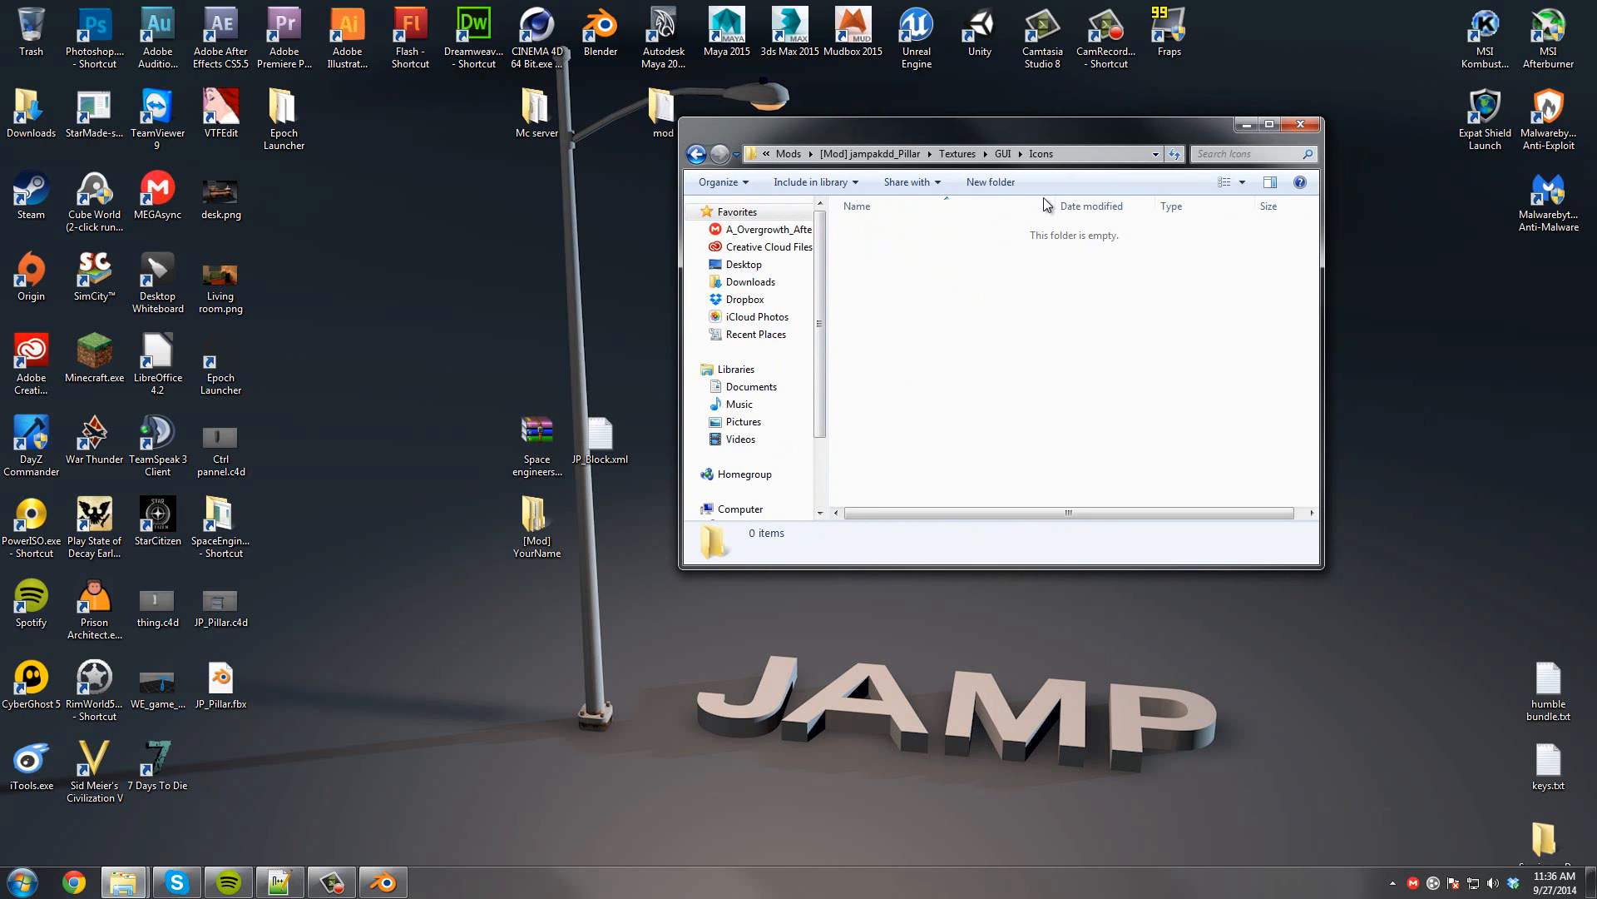
pyautogui.click(693, 161)
pyautogui.click(693, 161)
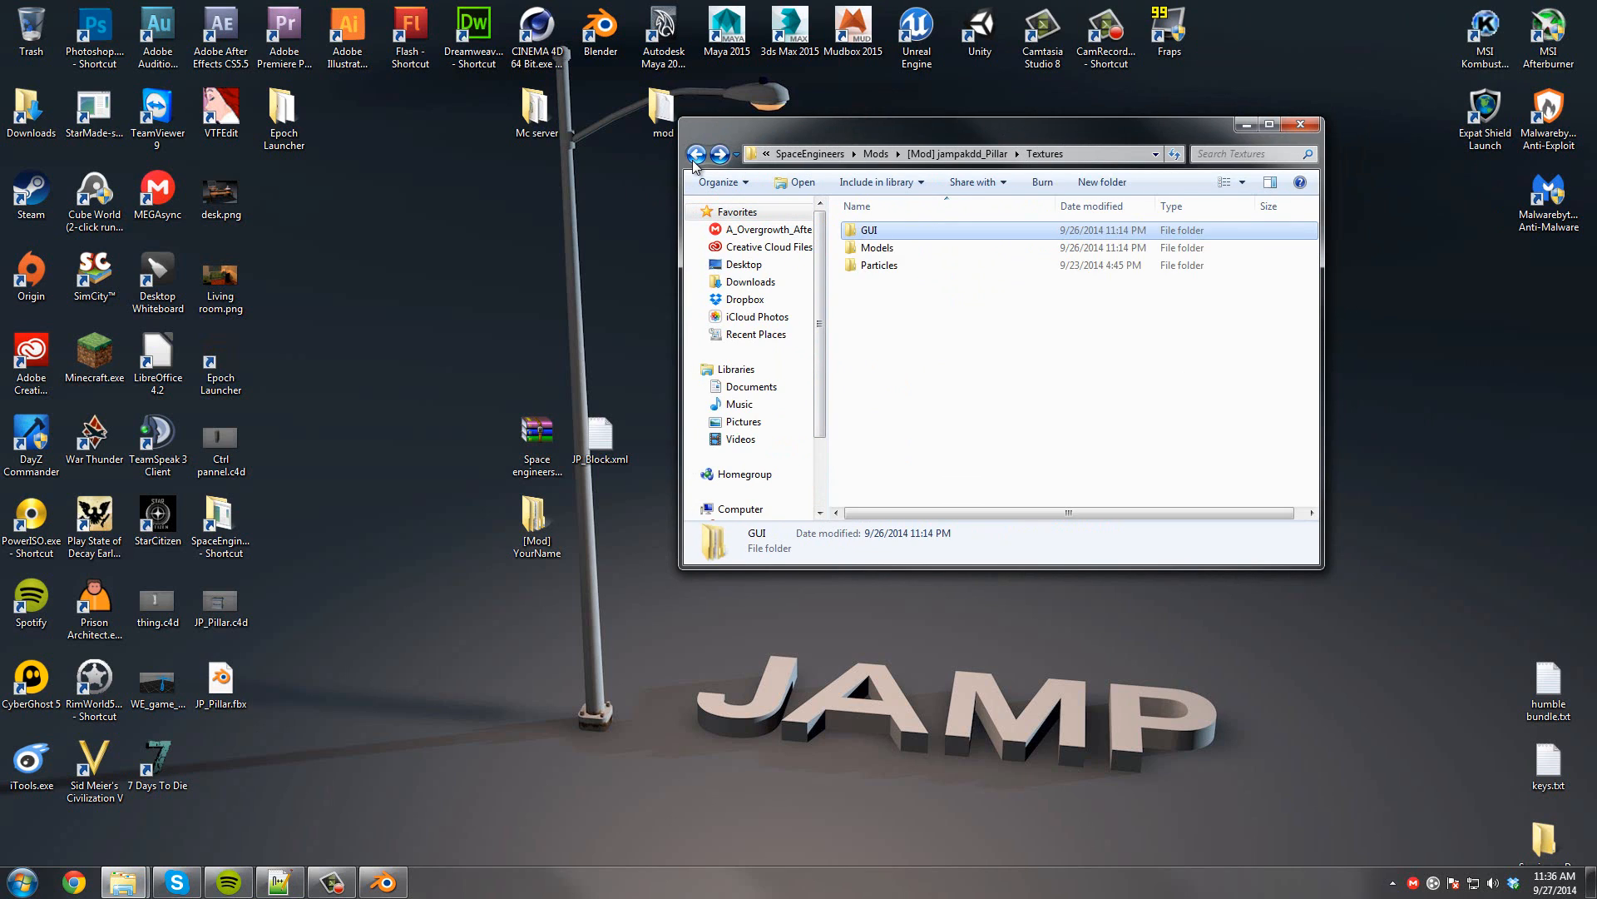
pyautogui.click(693, 161)
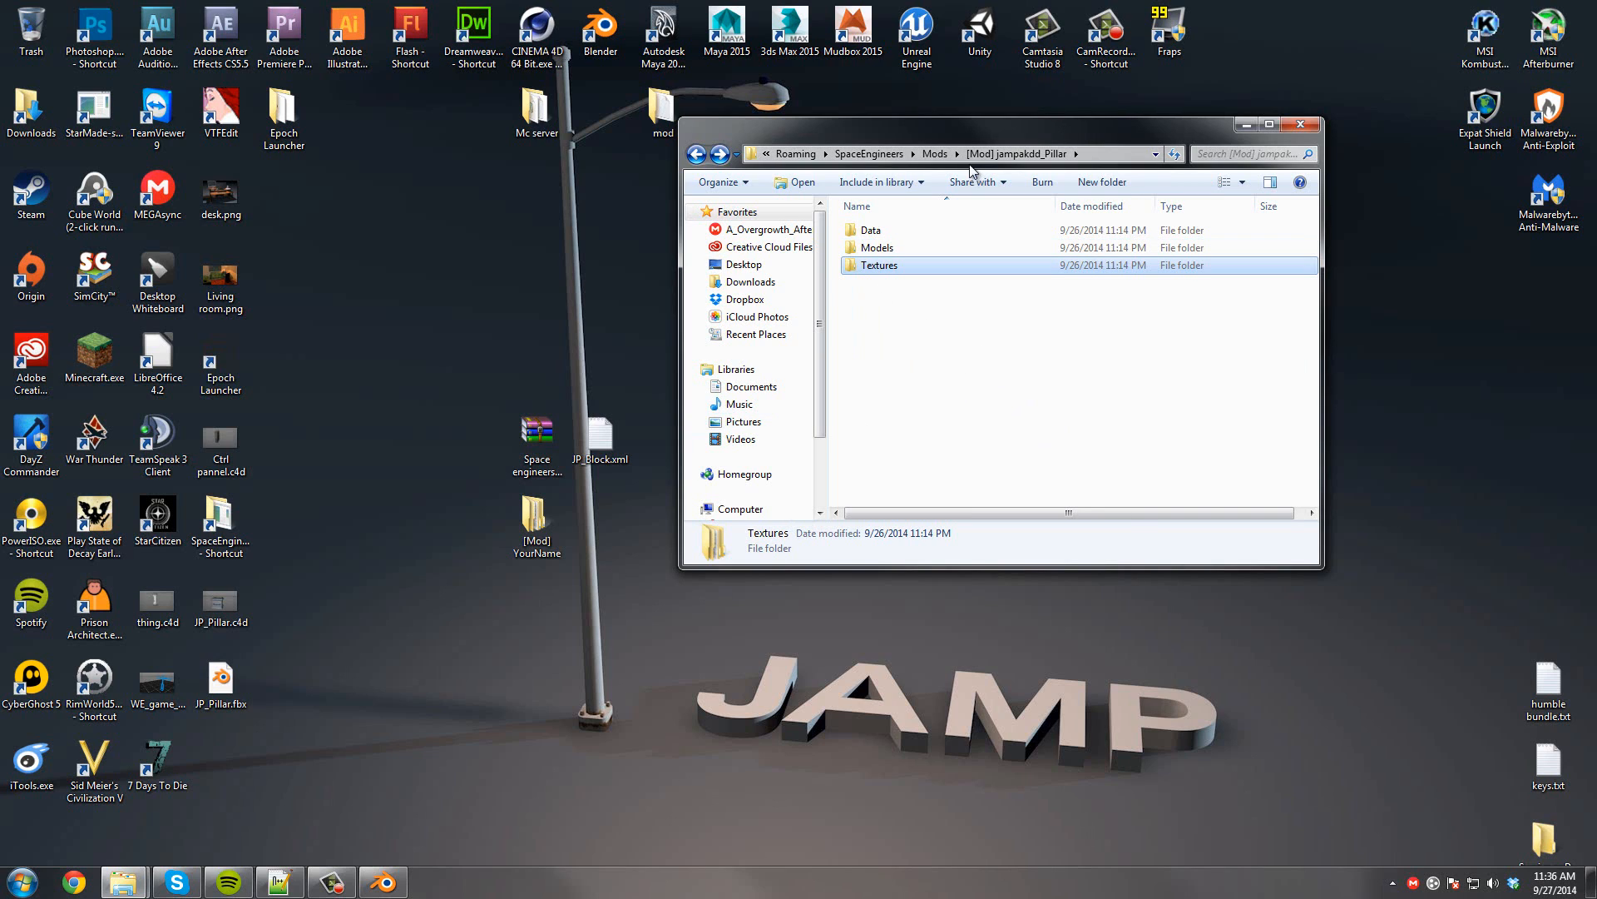
# Check the pillar mod's location within the Space Engineers Mods folder and its Data, Models and Textures subfolders.
pyautogui.click(936, 153)
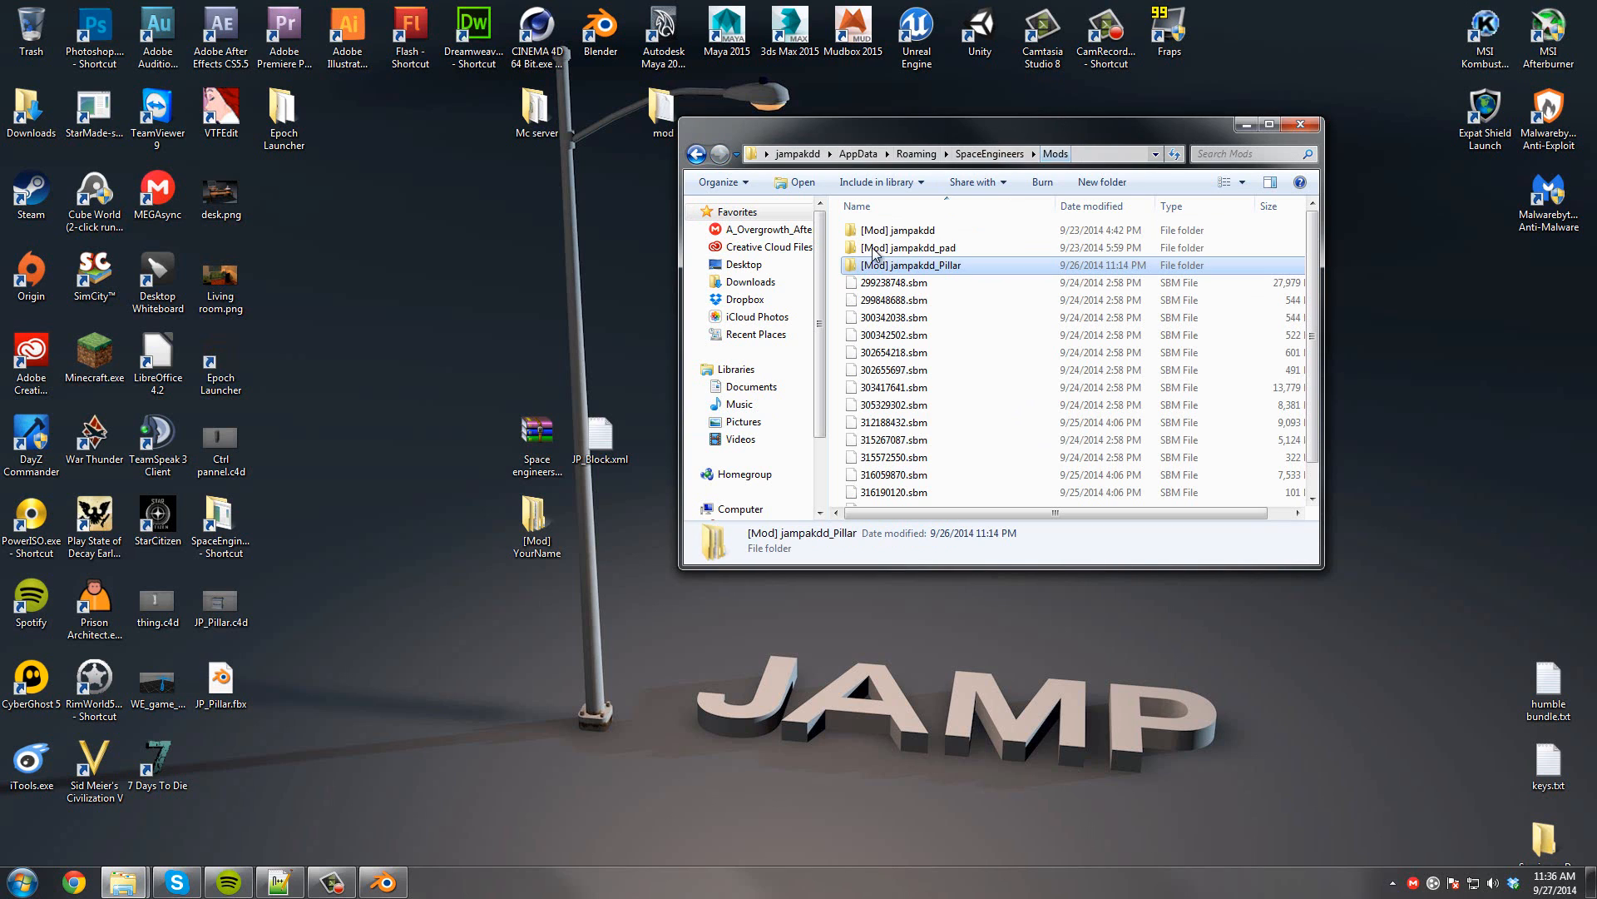
pyautogui.doubleClick(885, 267)
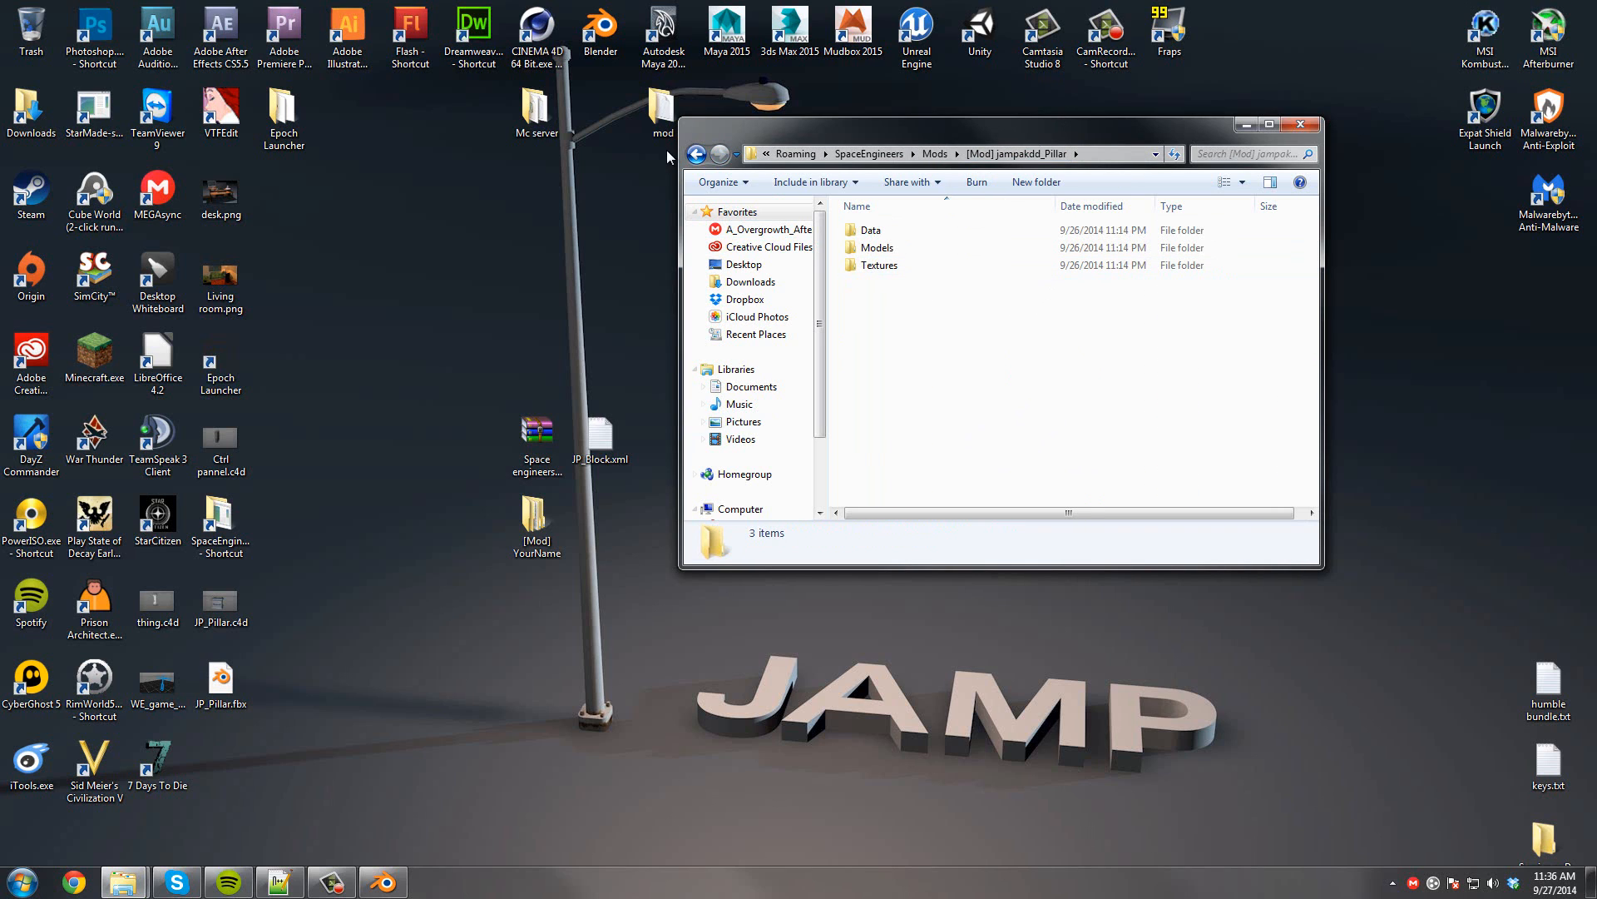
pyautogui.click(695, 155)
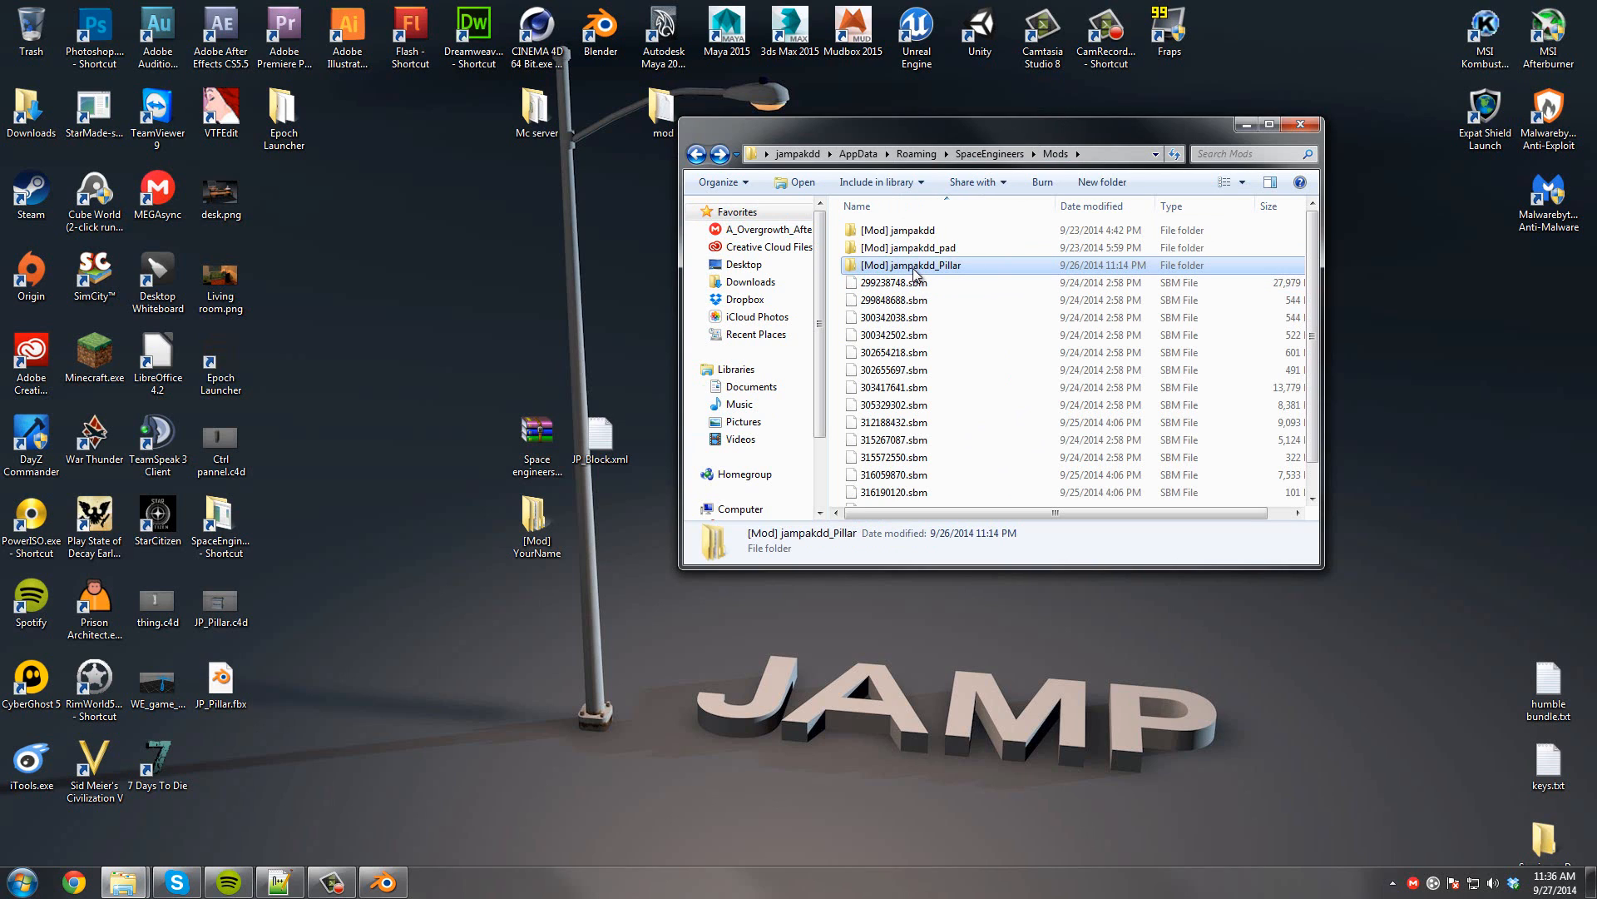
pyautogui.click(696, 156)
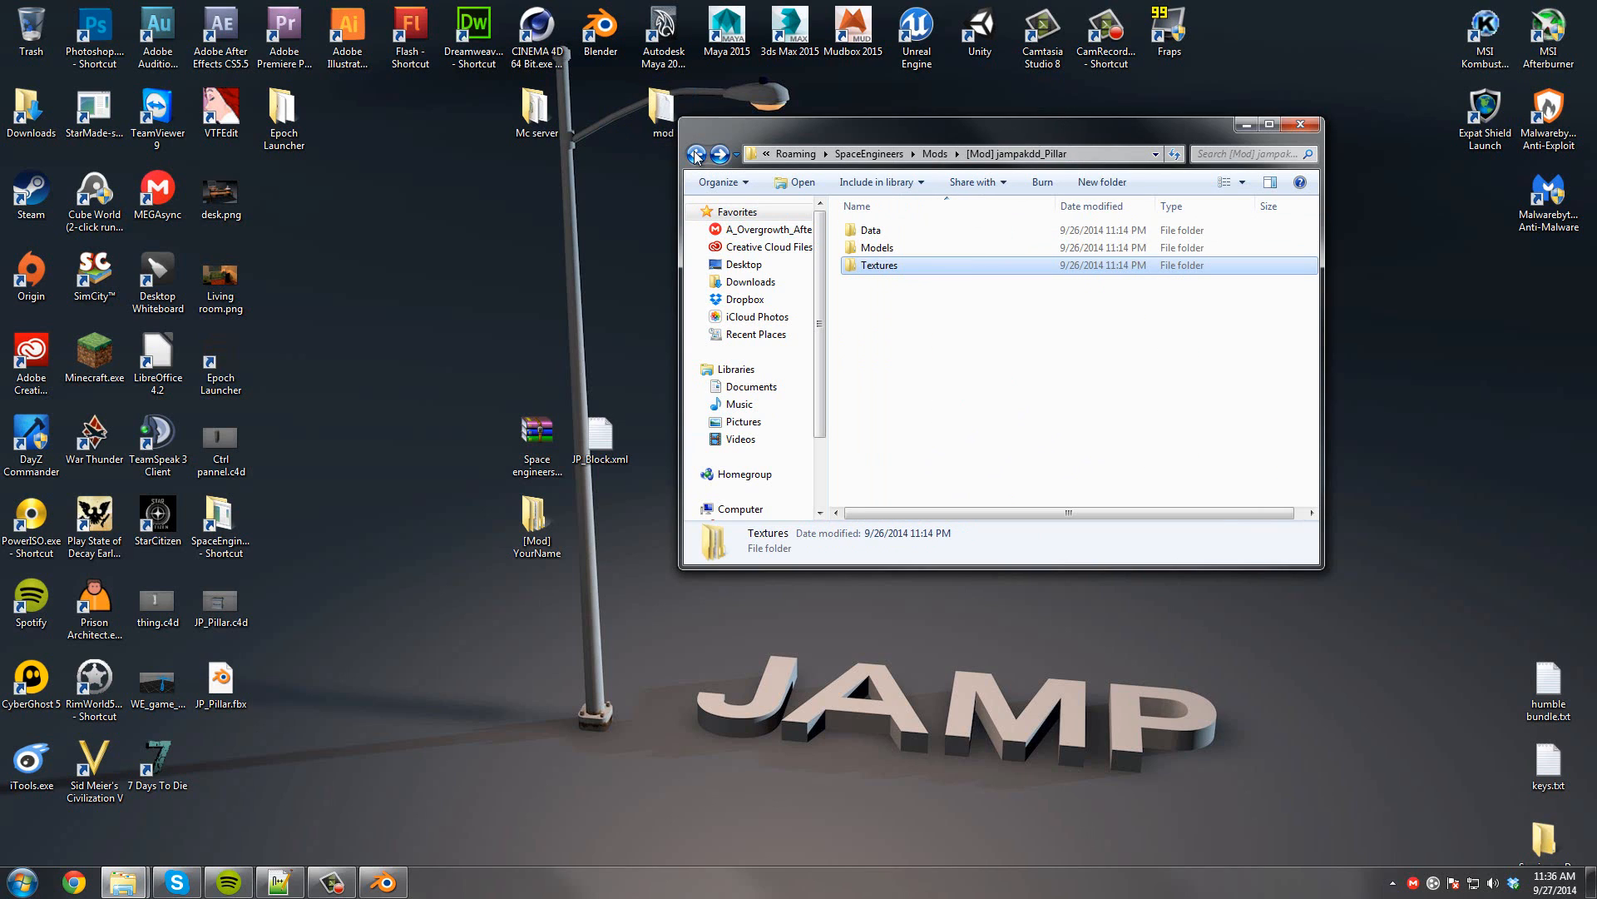
pyautogui.click(861, 317)
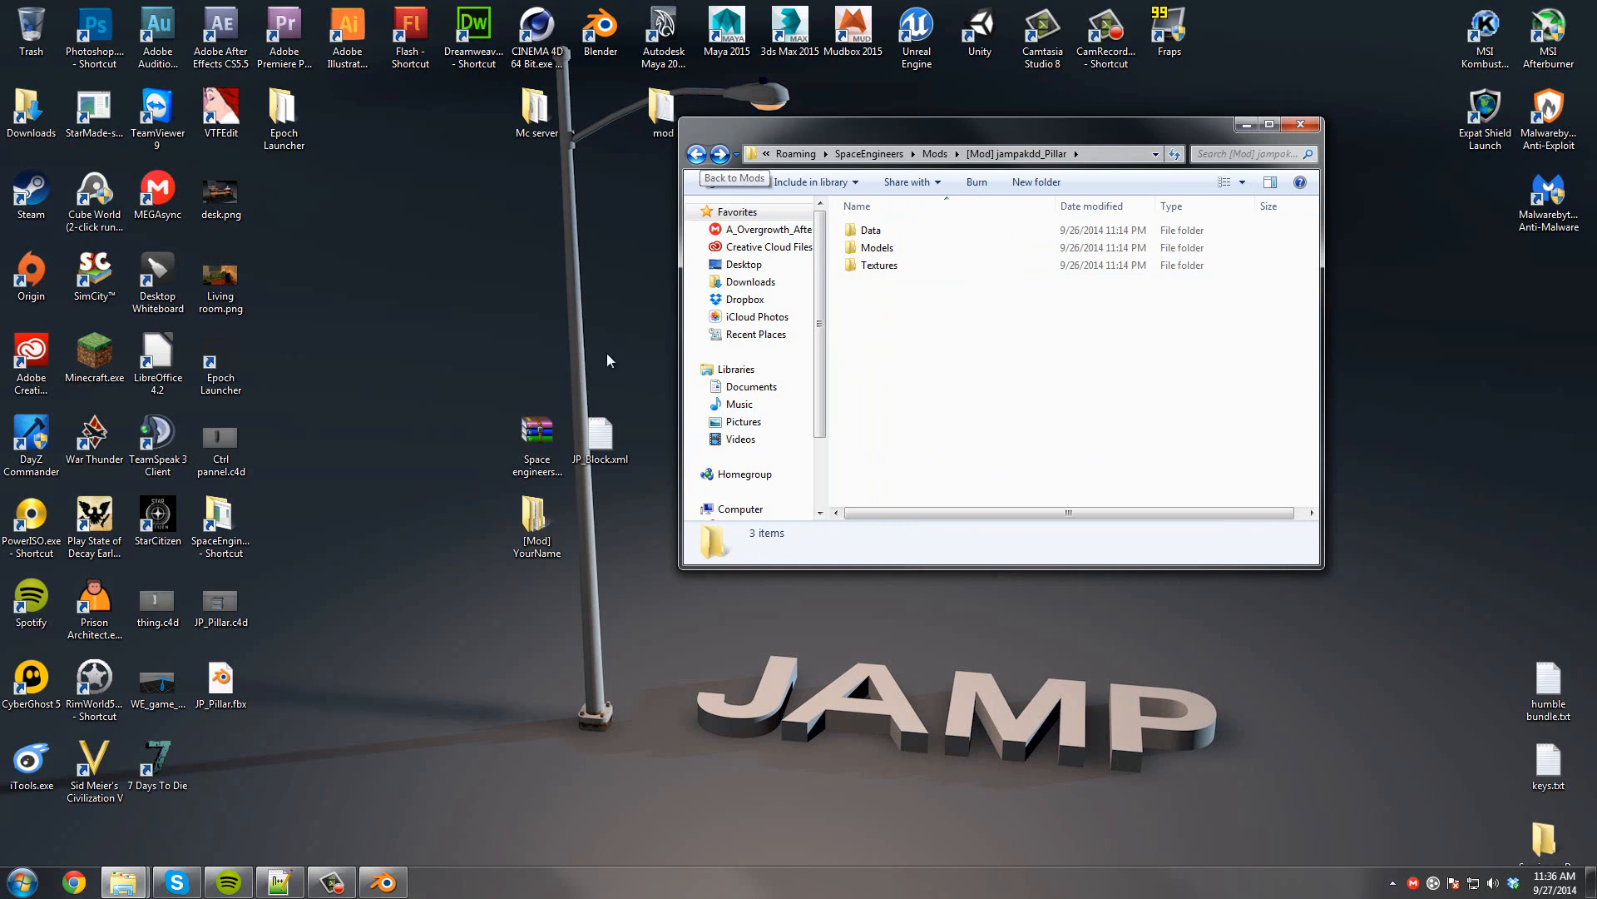
# Open Steam and launch Space Engineers from the game library.
pyautogui.doubleClick(31, 204)
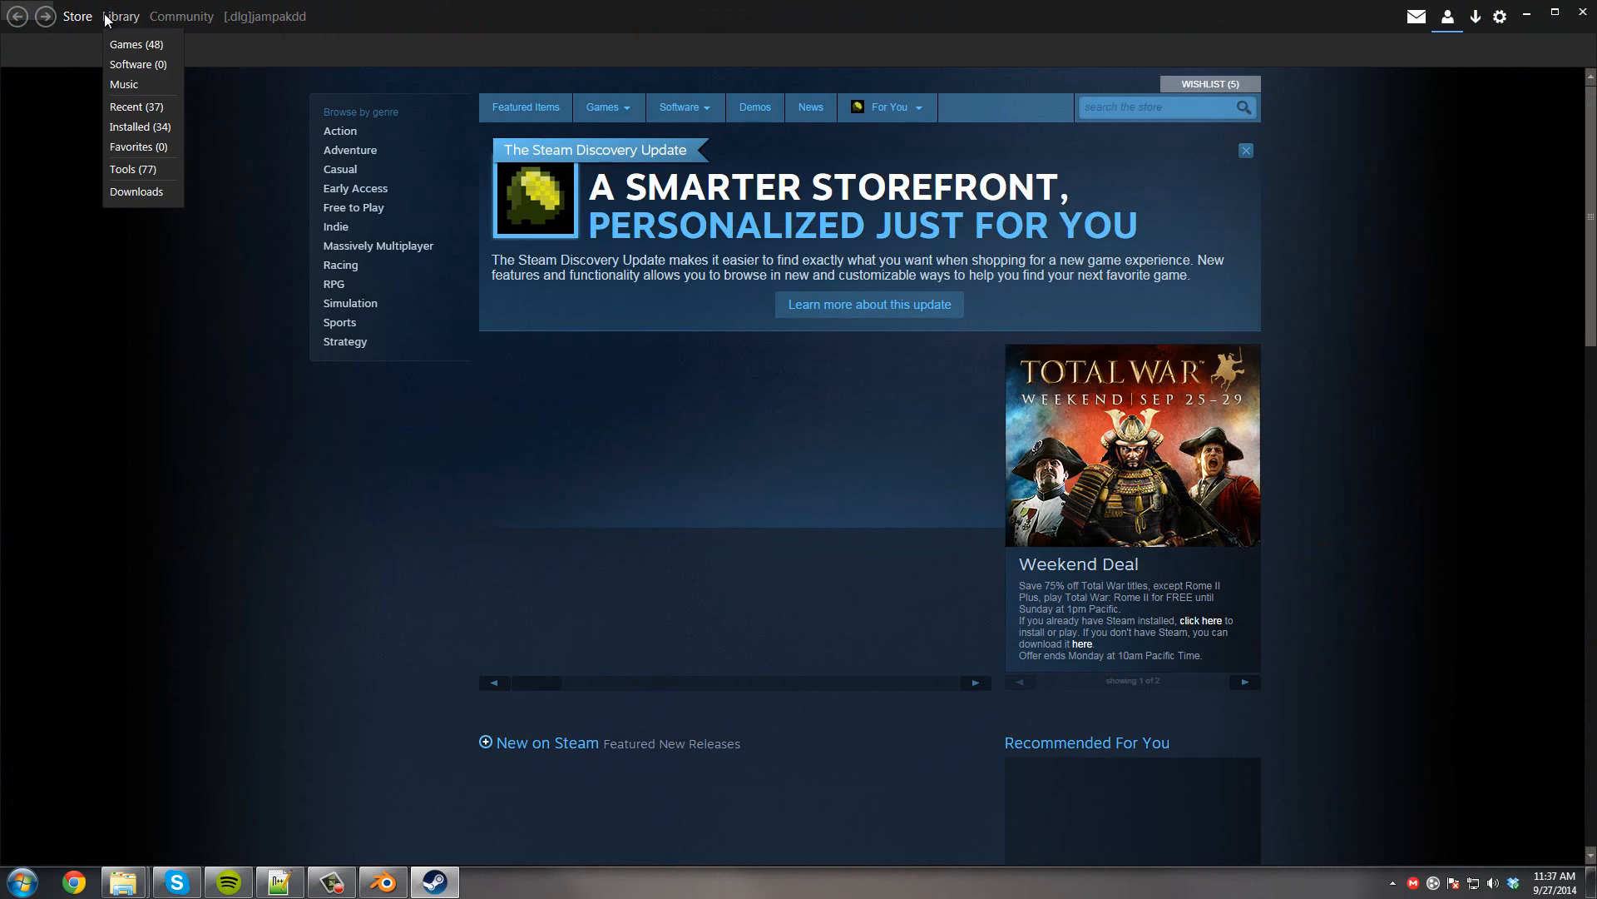
pyautogui.click(106, 16)
pyautogui.click(250, 149)
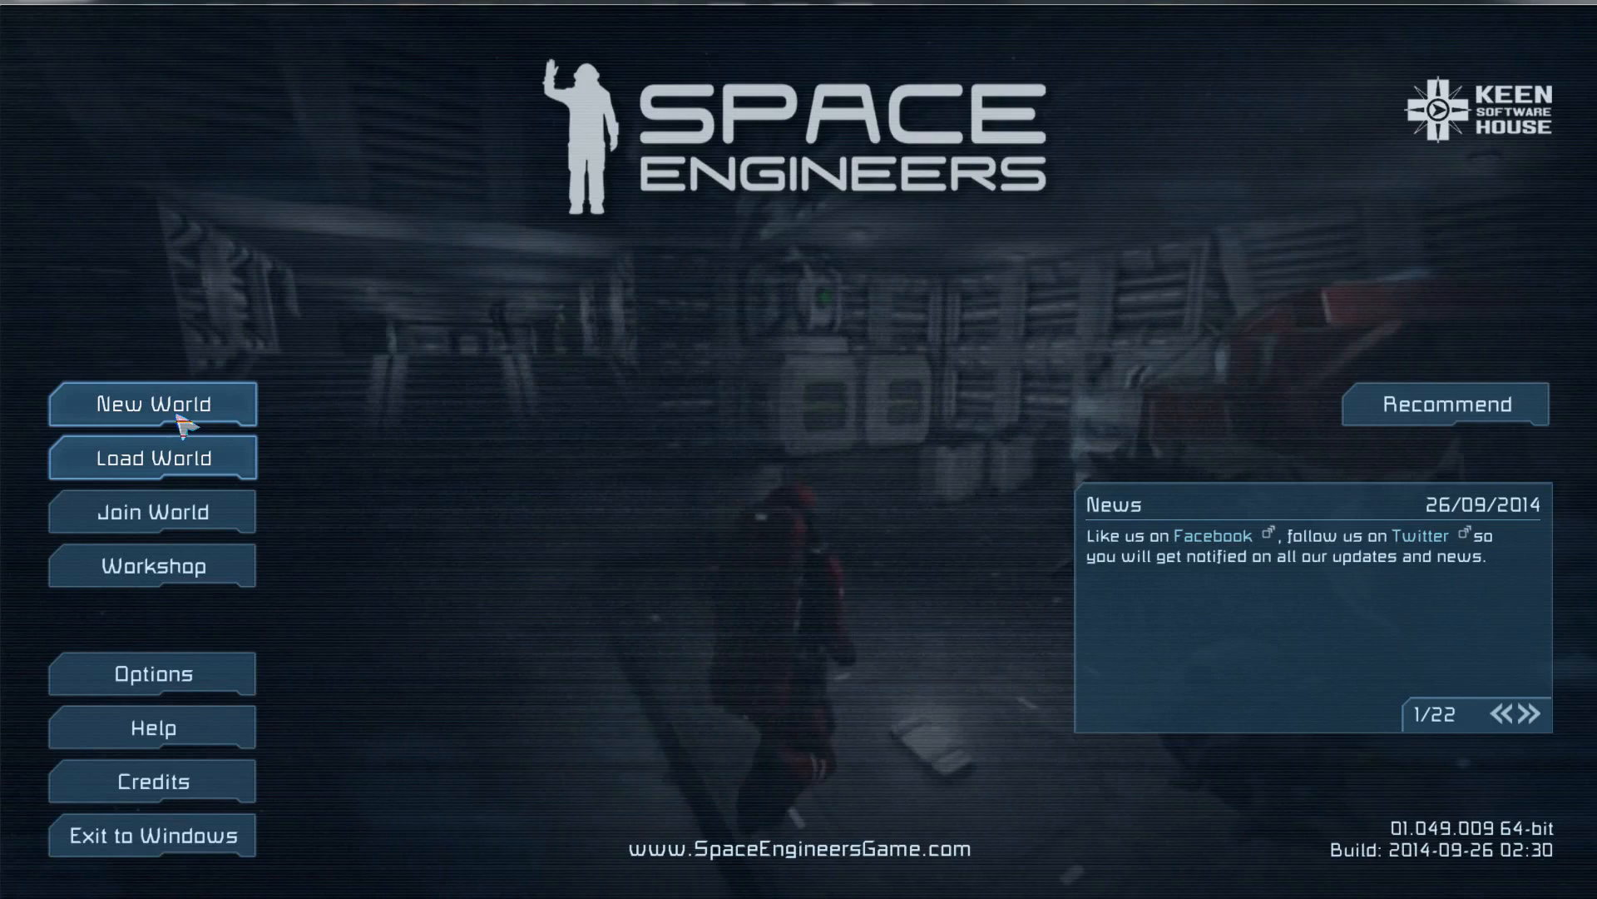
# Begin a new custom world and set its game mode to Creative.
pyautogui.click(179, 420)
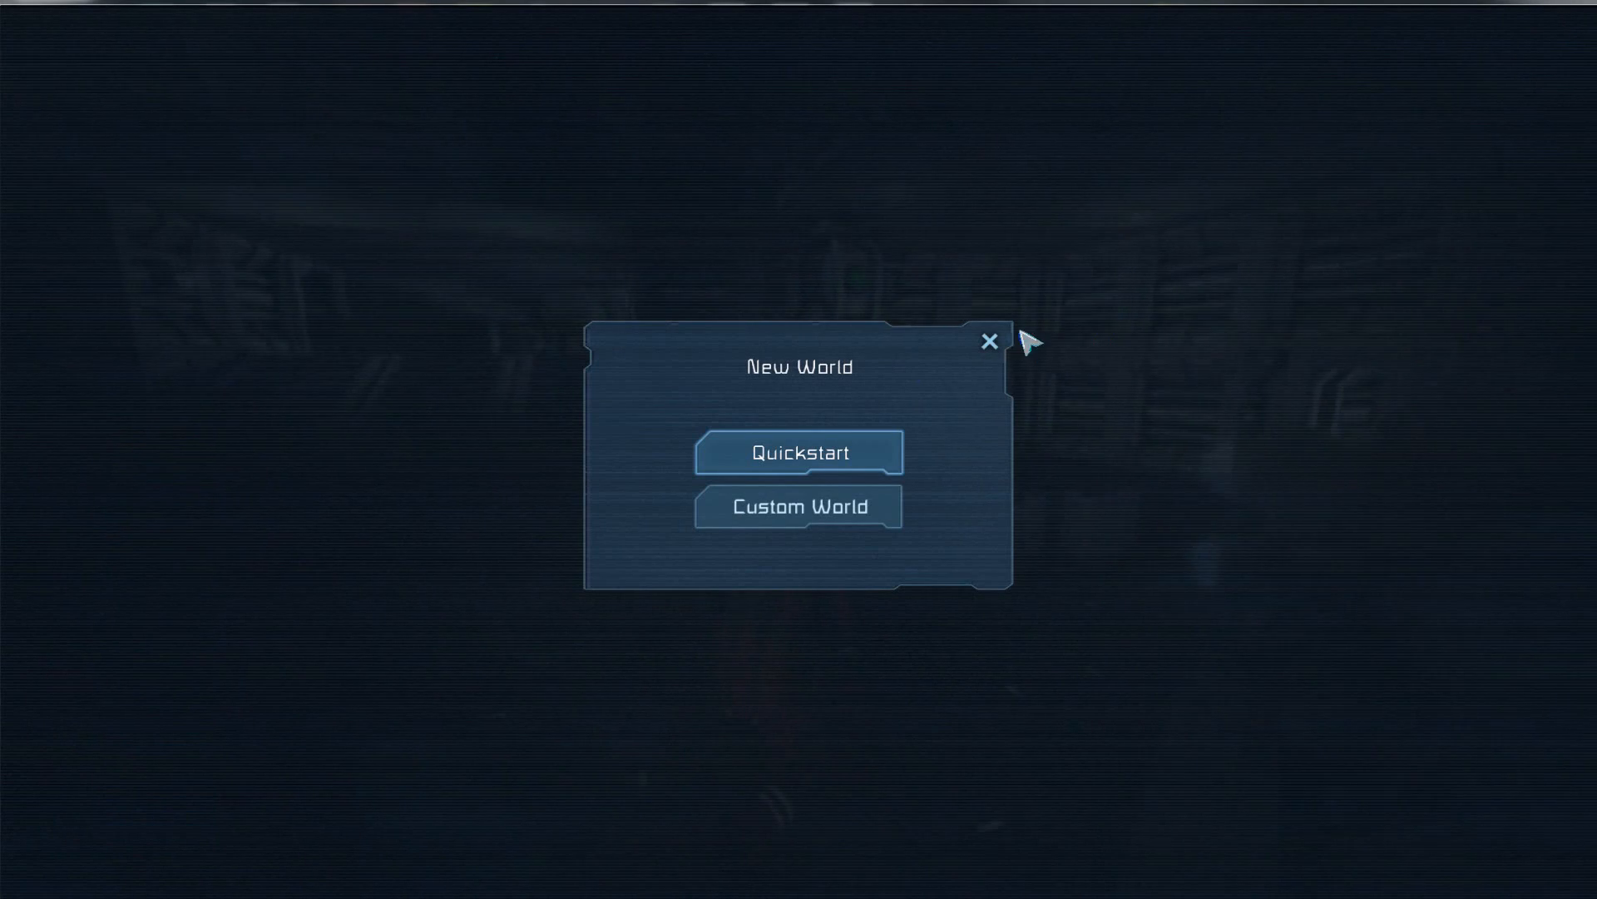
pyautogui.click(857, 509)
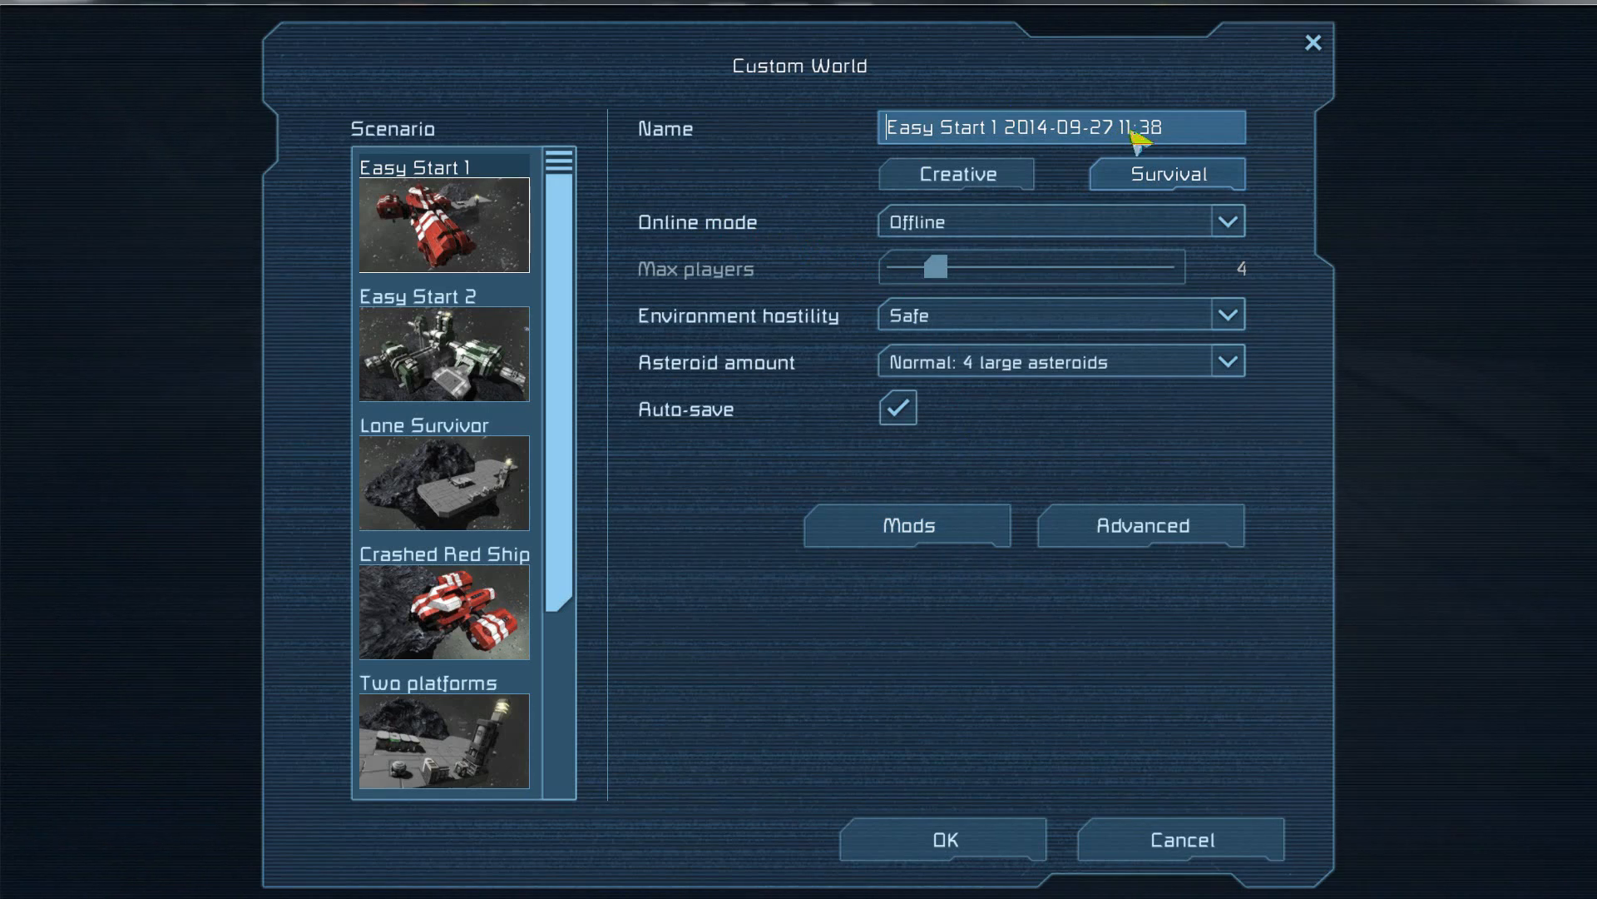
pyautogui.click(977, 171)
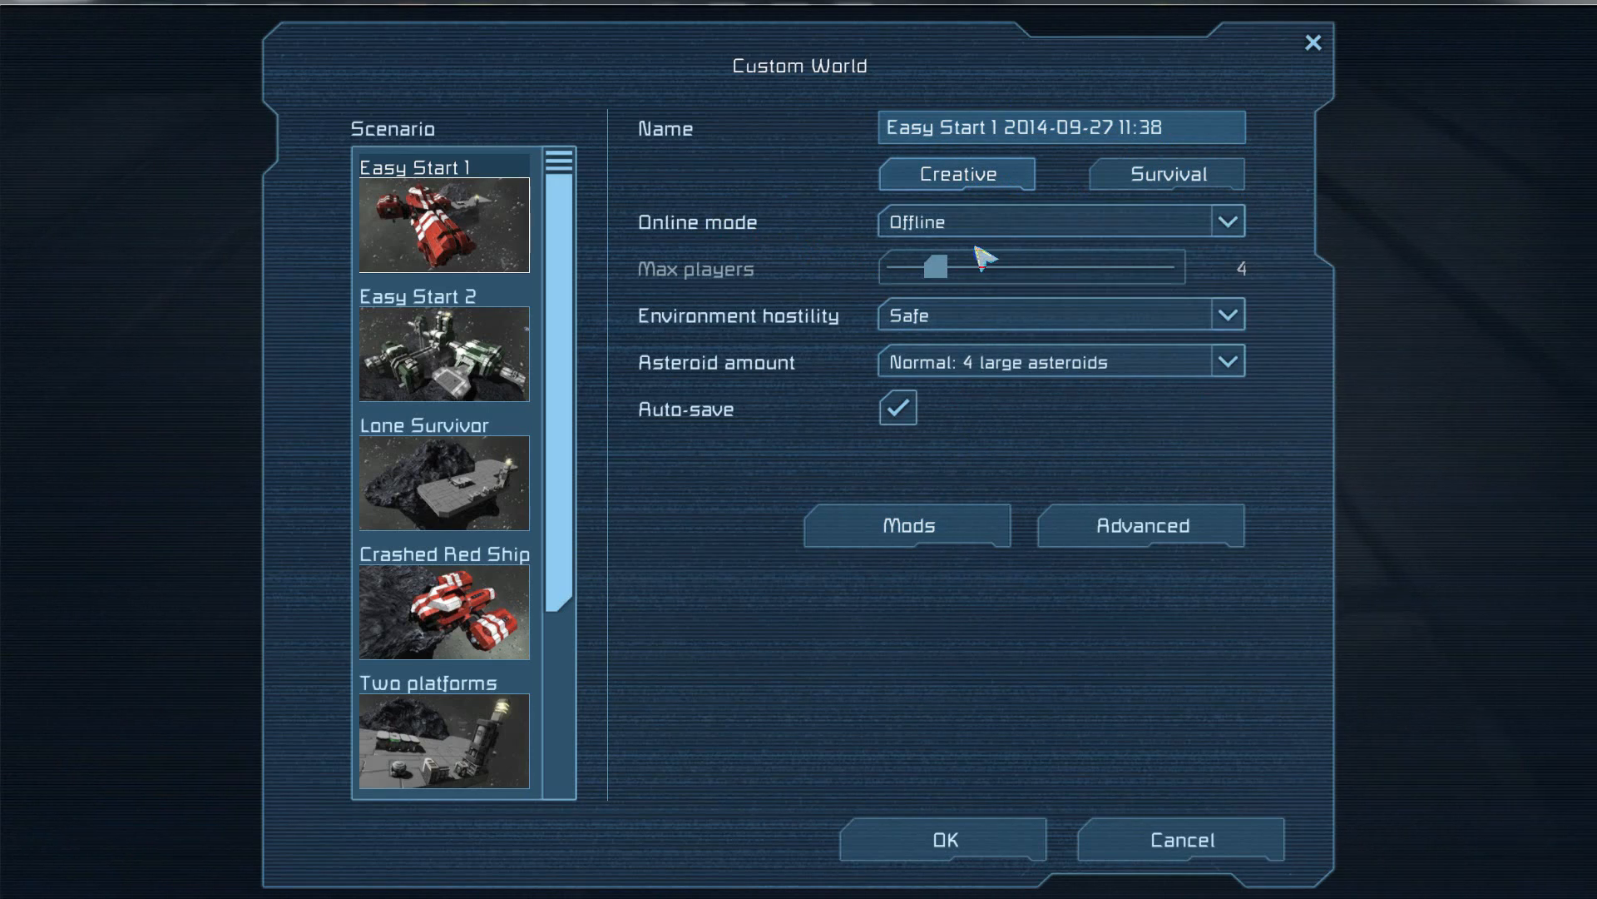
# Add the local Pillar mod to the new world's active mods and confirm the mod selection.
pyautogui.click(949, 539)
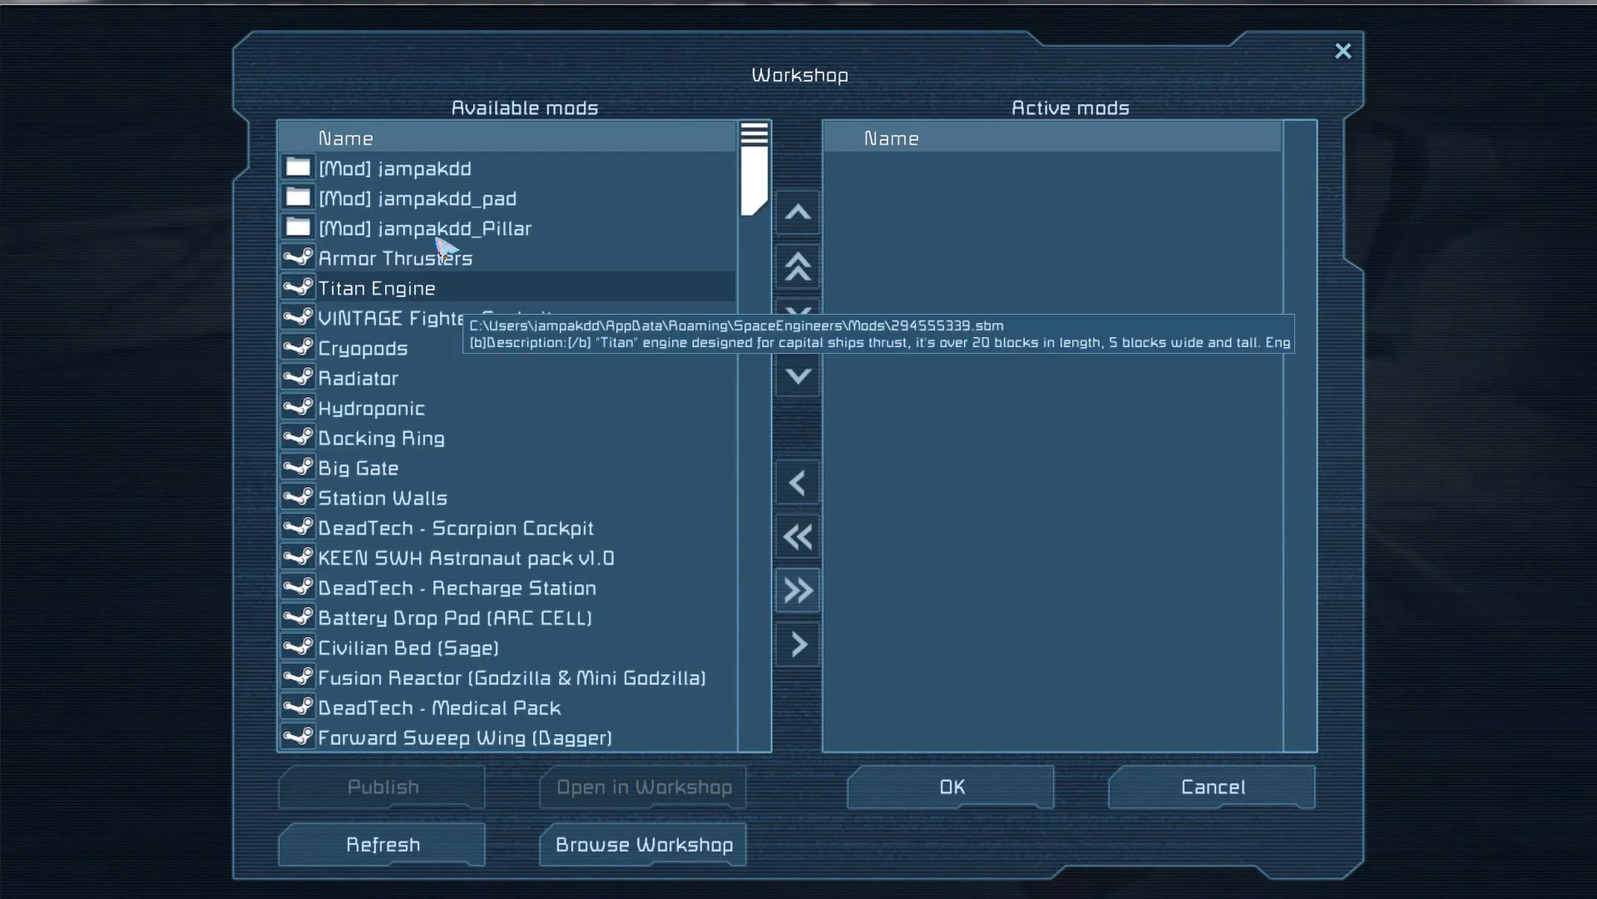
pyautogui.doubleClick(433, 230)
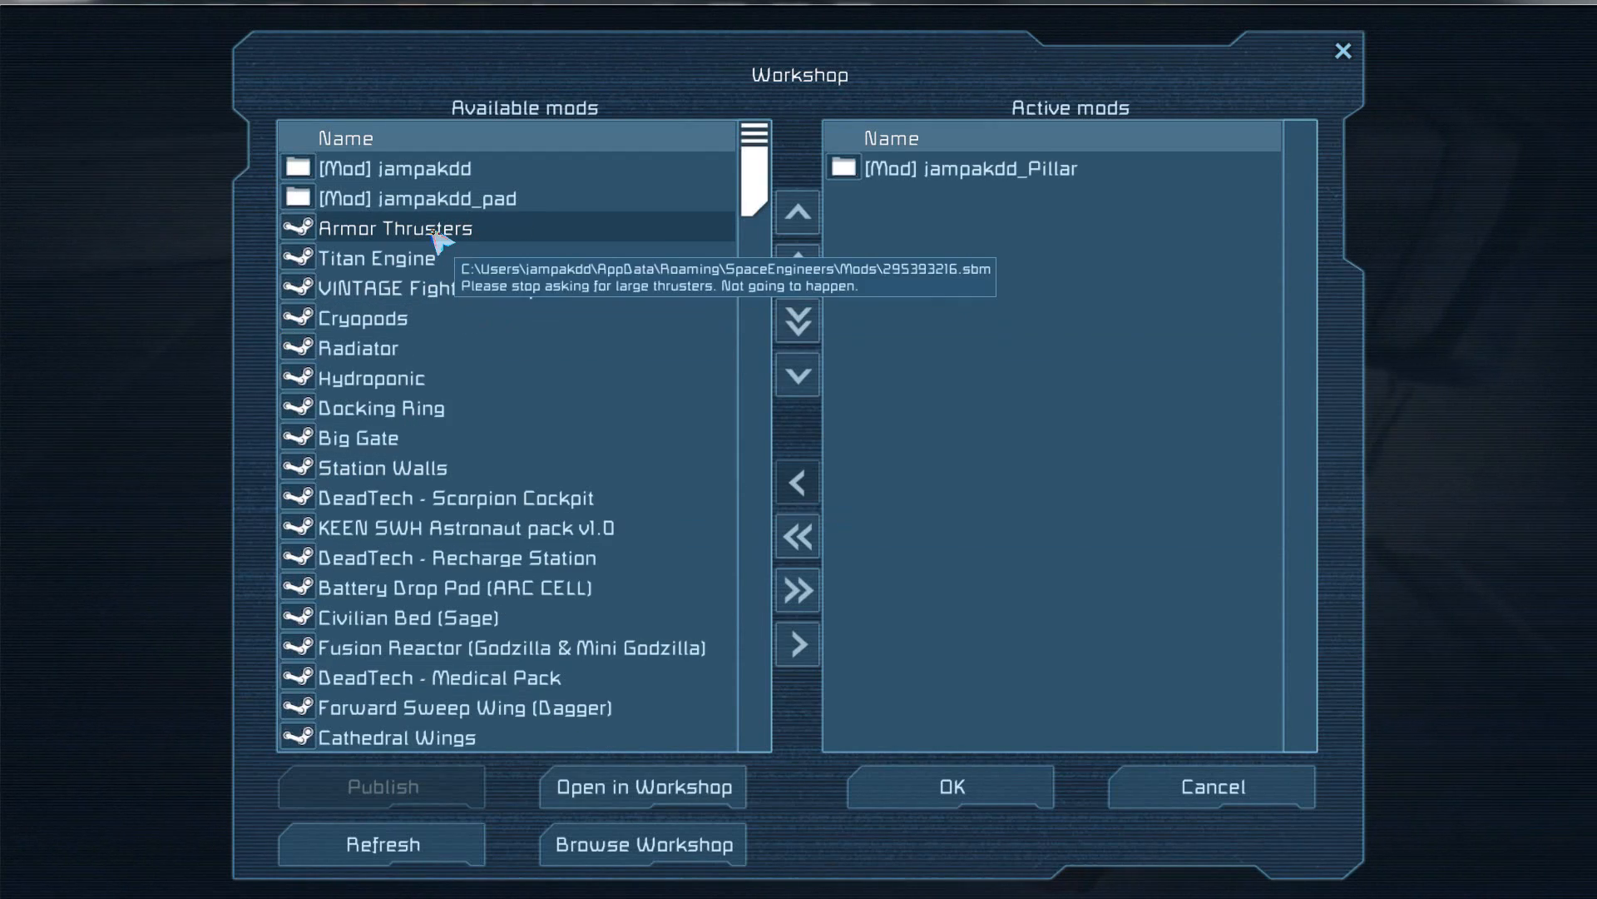
pyautogui.click(947, 797)
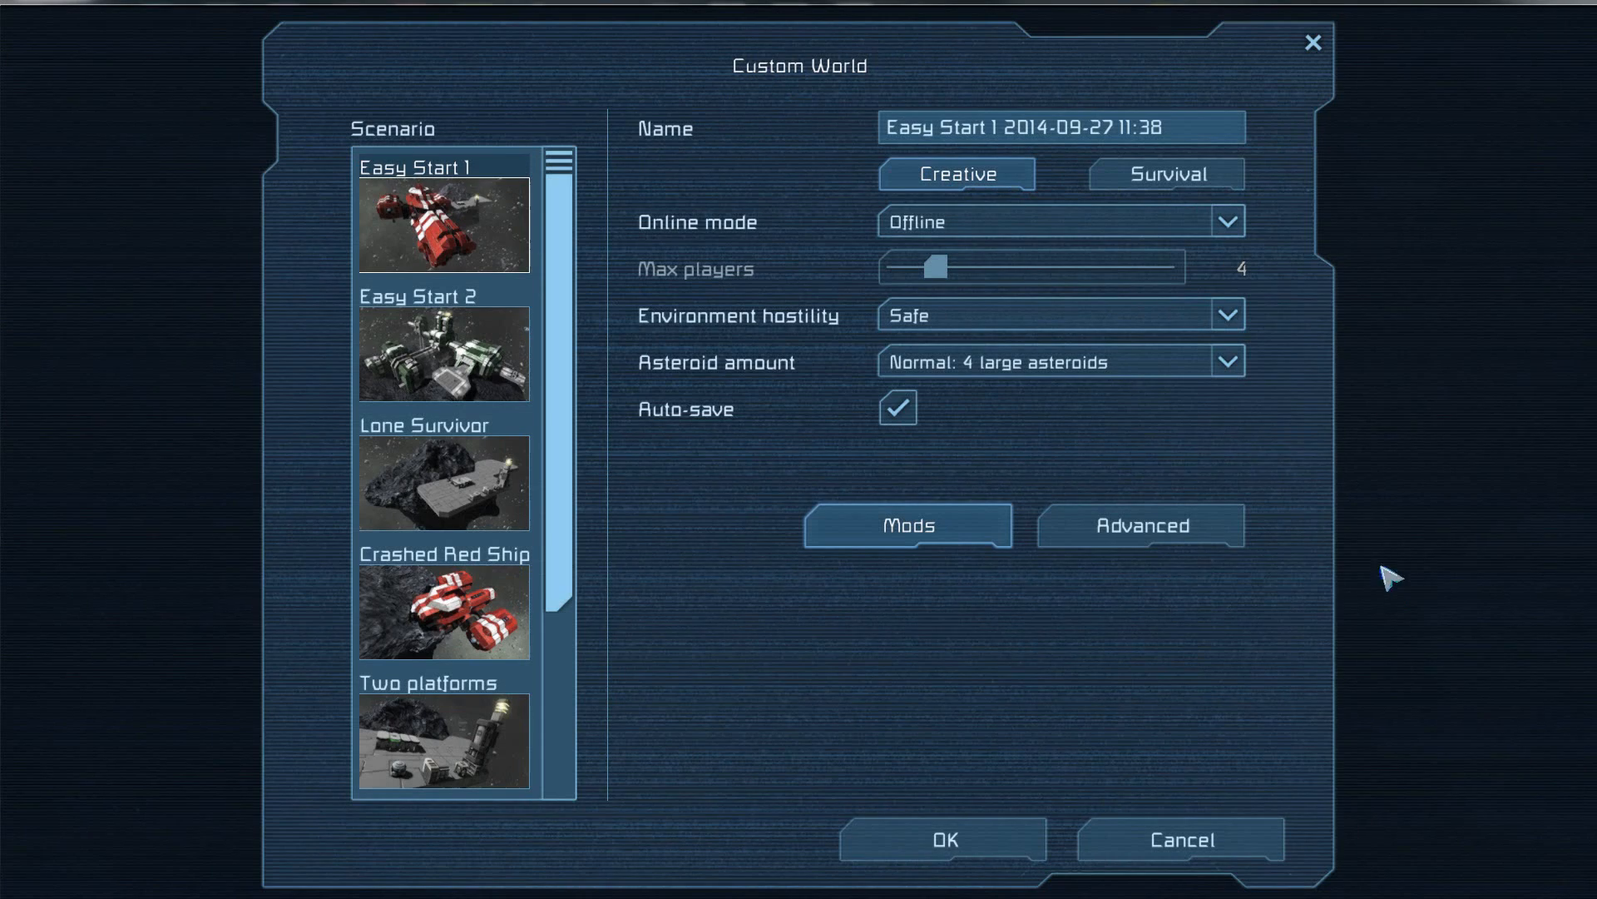
# Turn off thruster damage in the advanced world settings and start the custom world.
pyautogui.click(1079, 535)
pyautogui.click(927, 687)
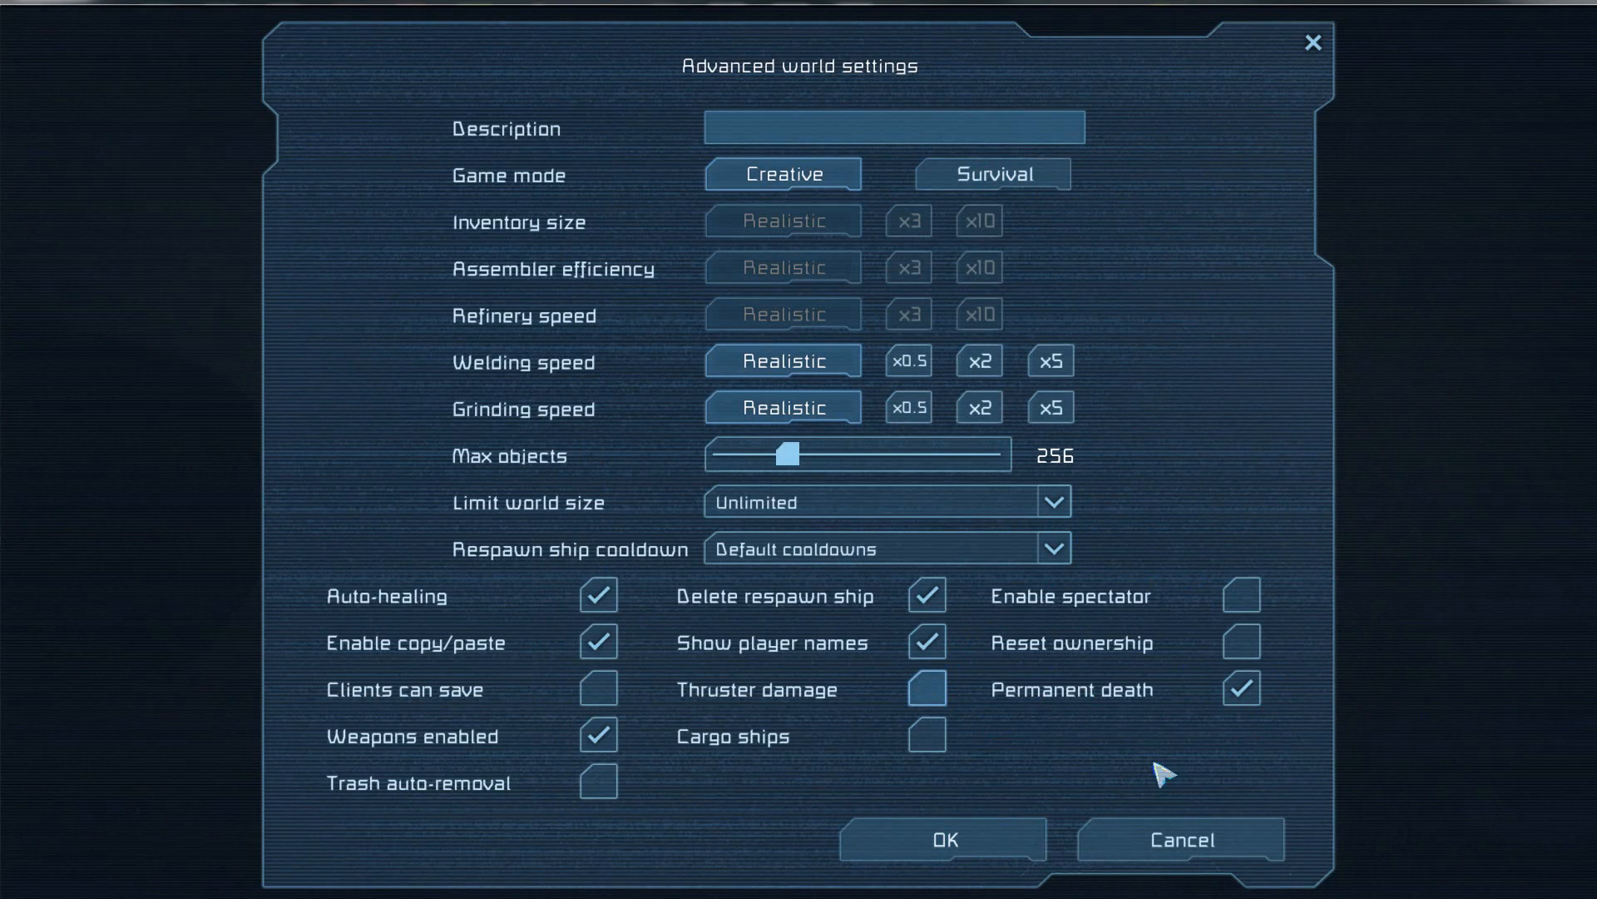
pyautogui.click(984, 846)
pyautogui.click(1005, 836)
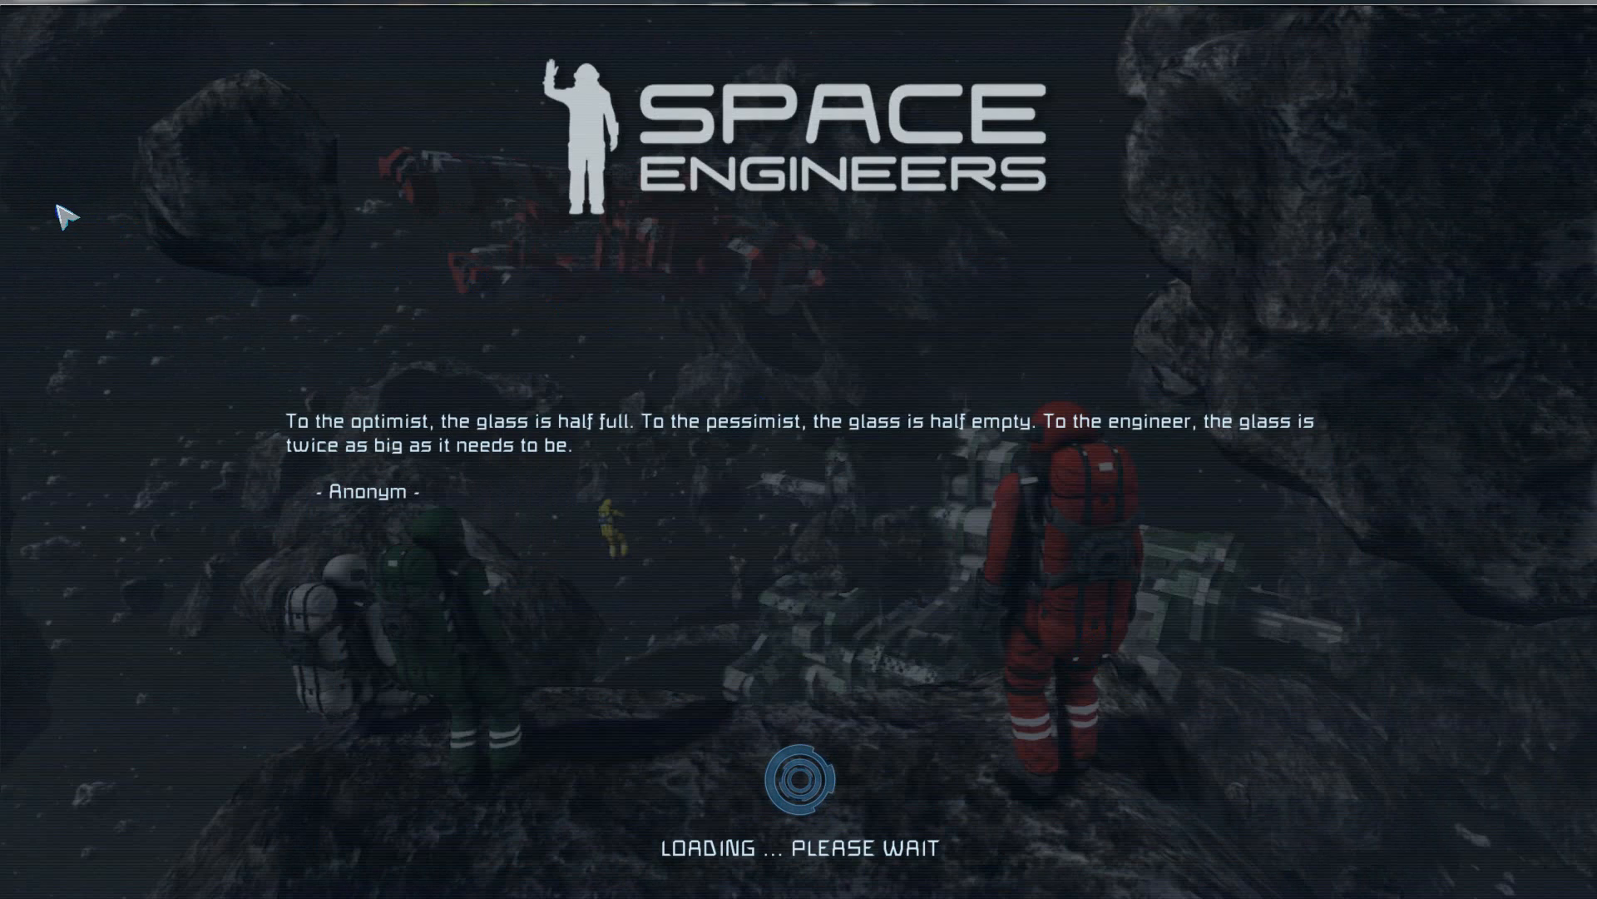
# Walk around the coloured pillar blocks on the platform to examine their models and lit yellow panels.
pyautogui.press('d')
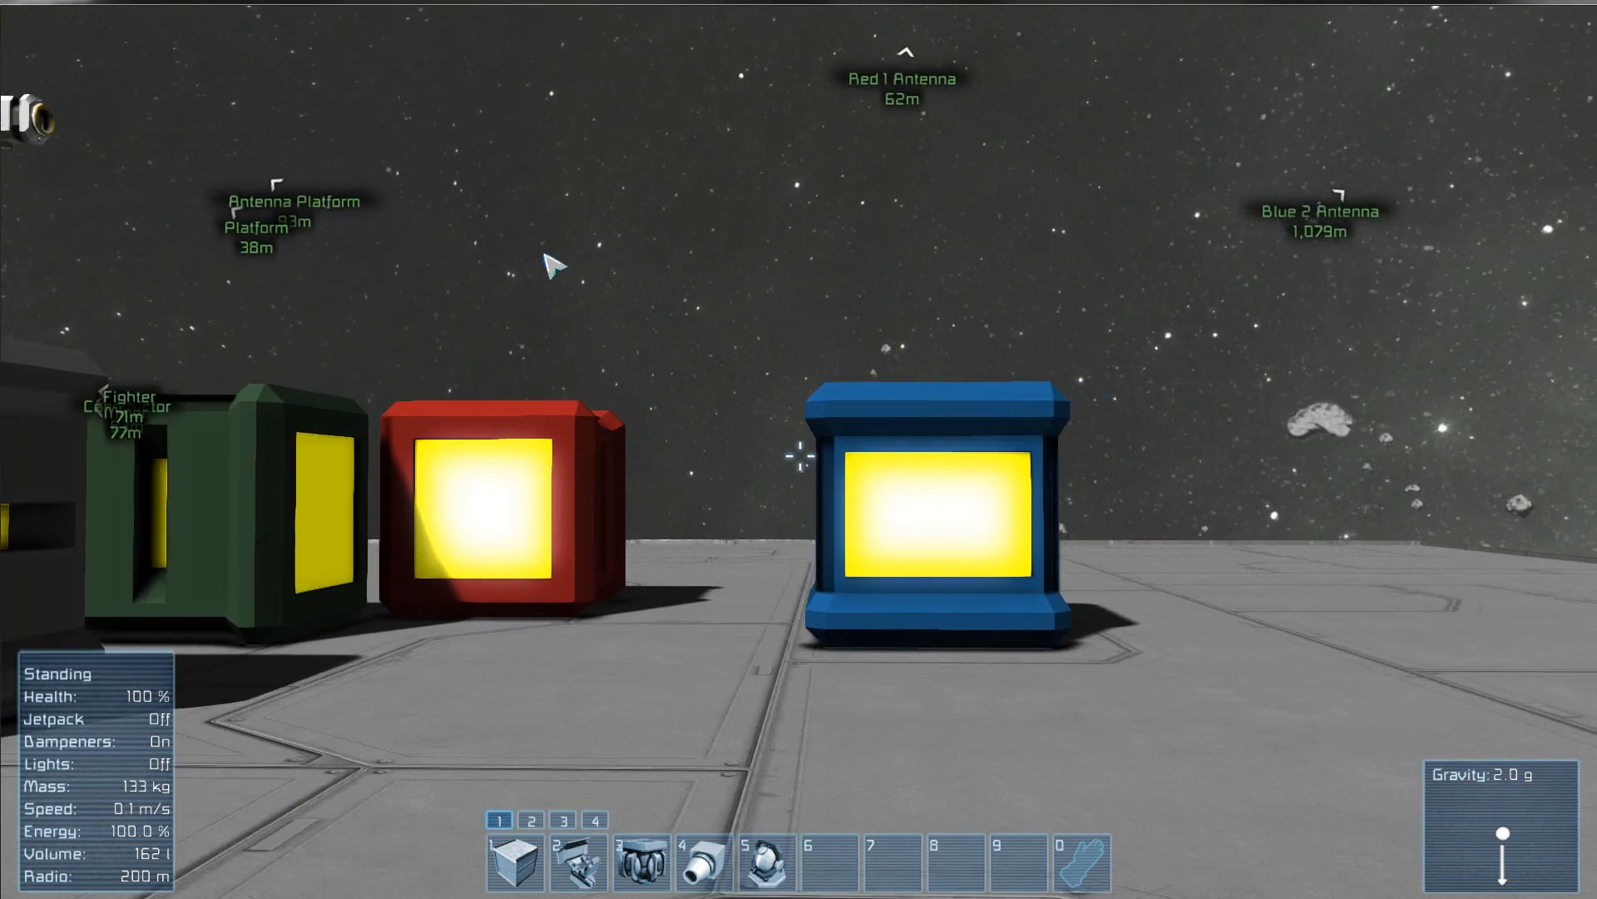
pyautogui.press('s')
pyautogui.press('d')
pyautogui.press('s')
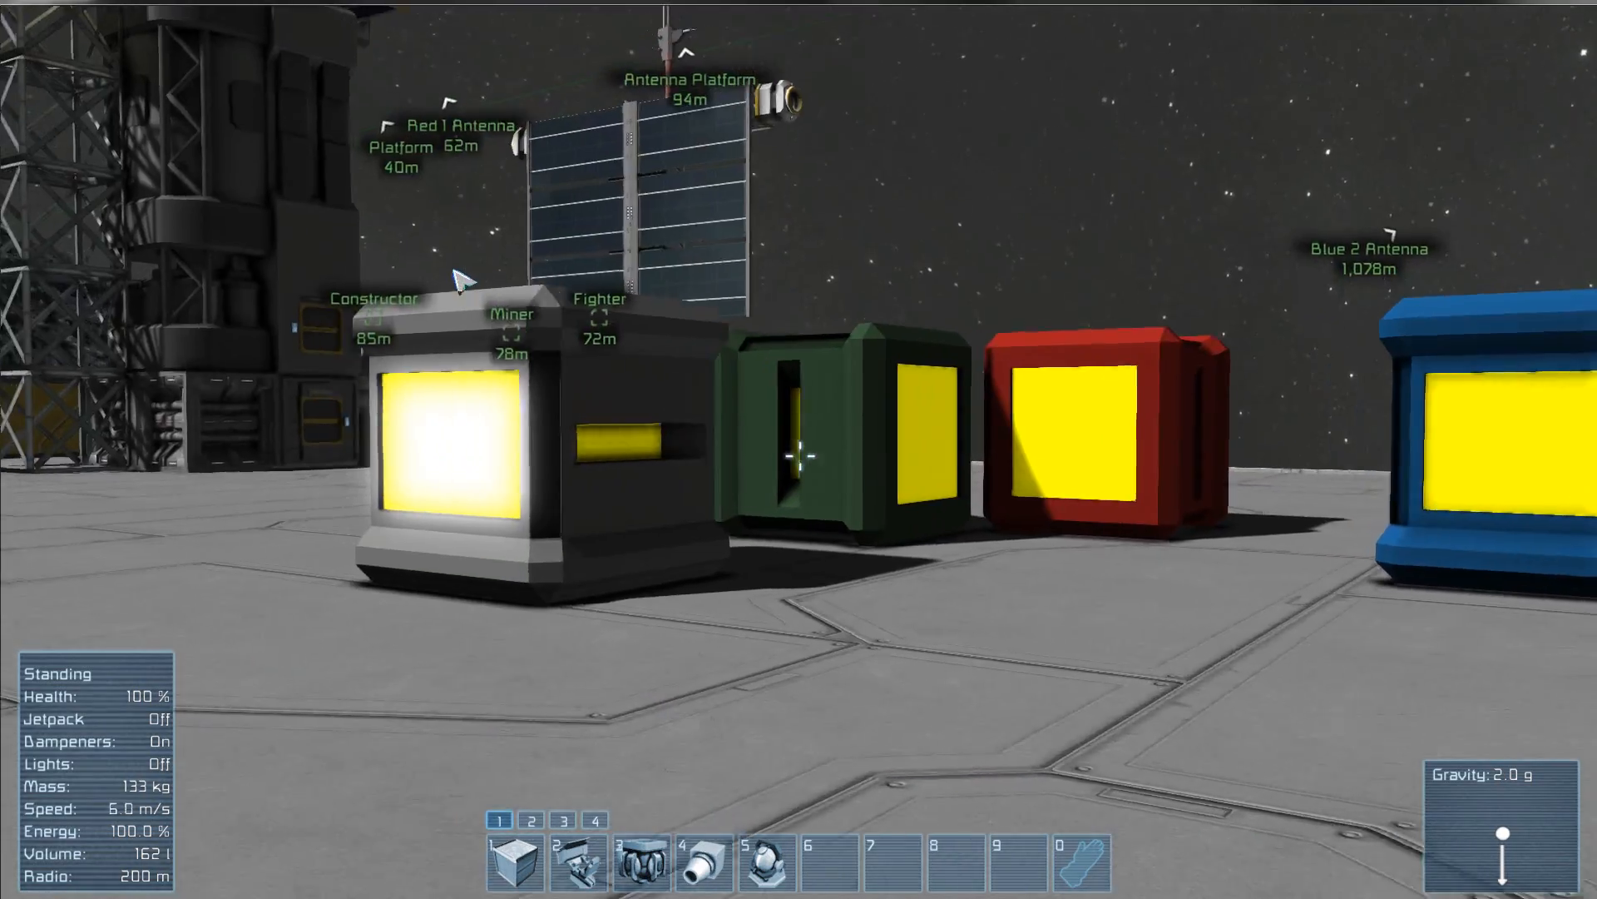
pyautogui.press('d')
pyautogui.press('w')
pyautogui.press('a')
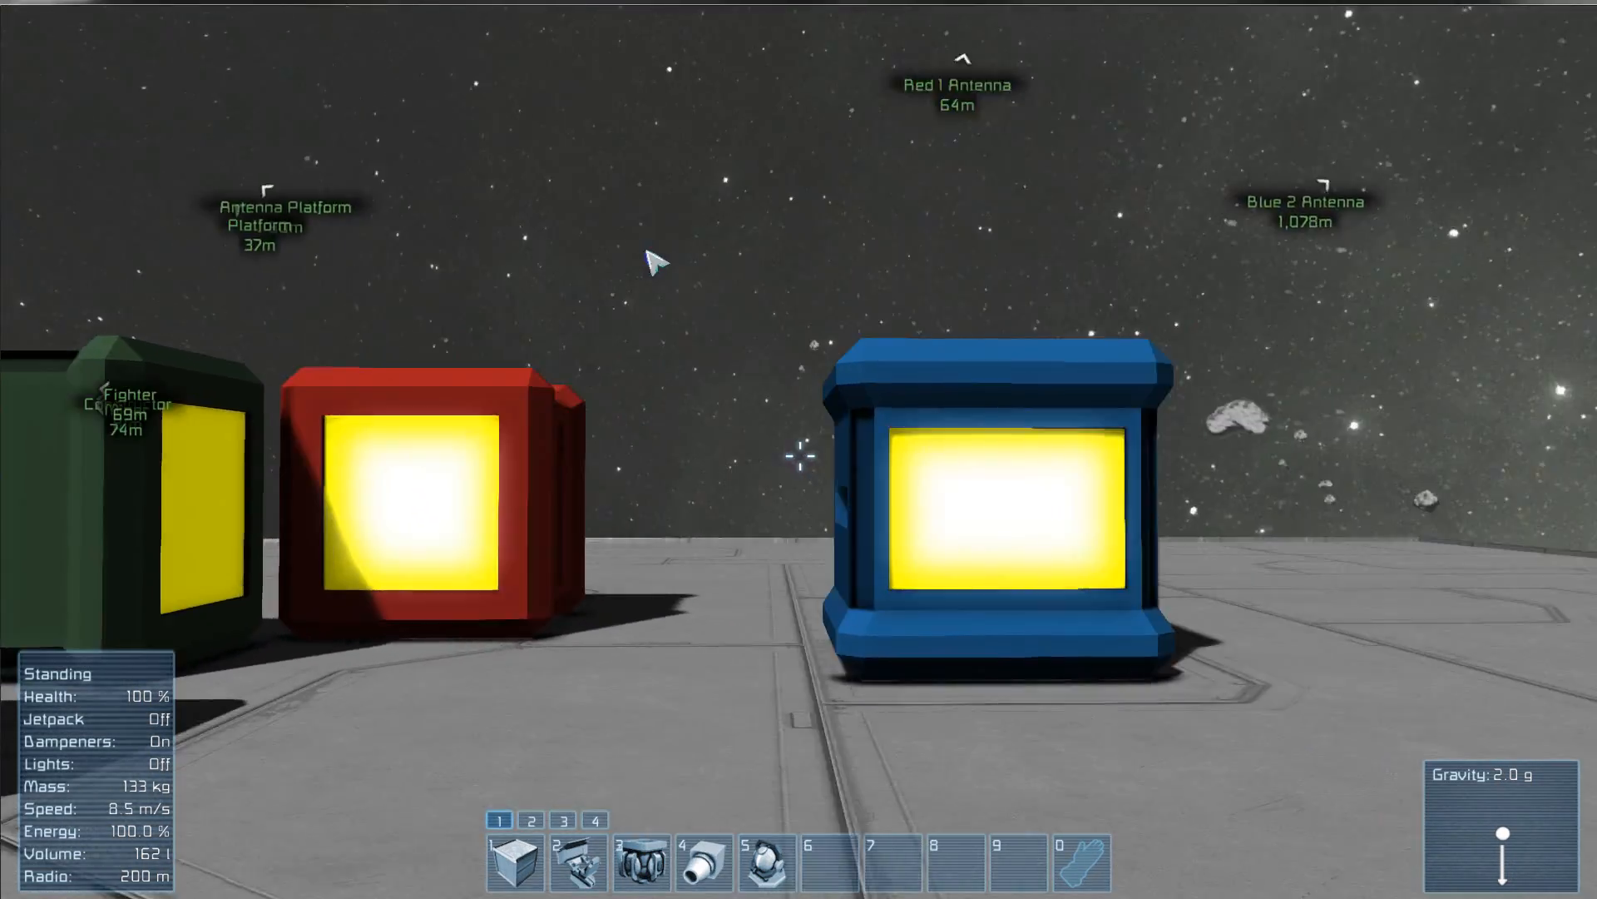
pyautogui.press('s')
pyautogui.press('w')
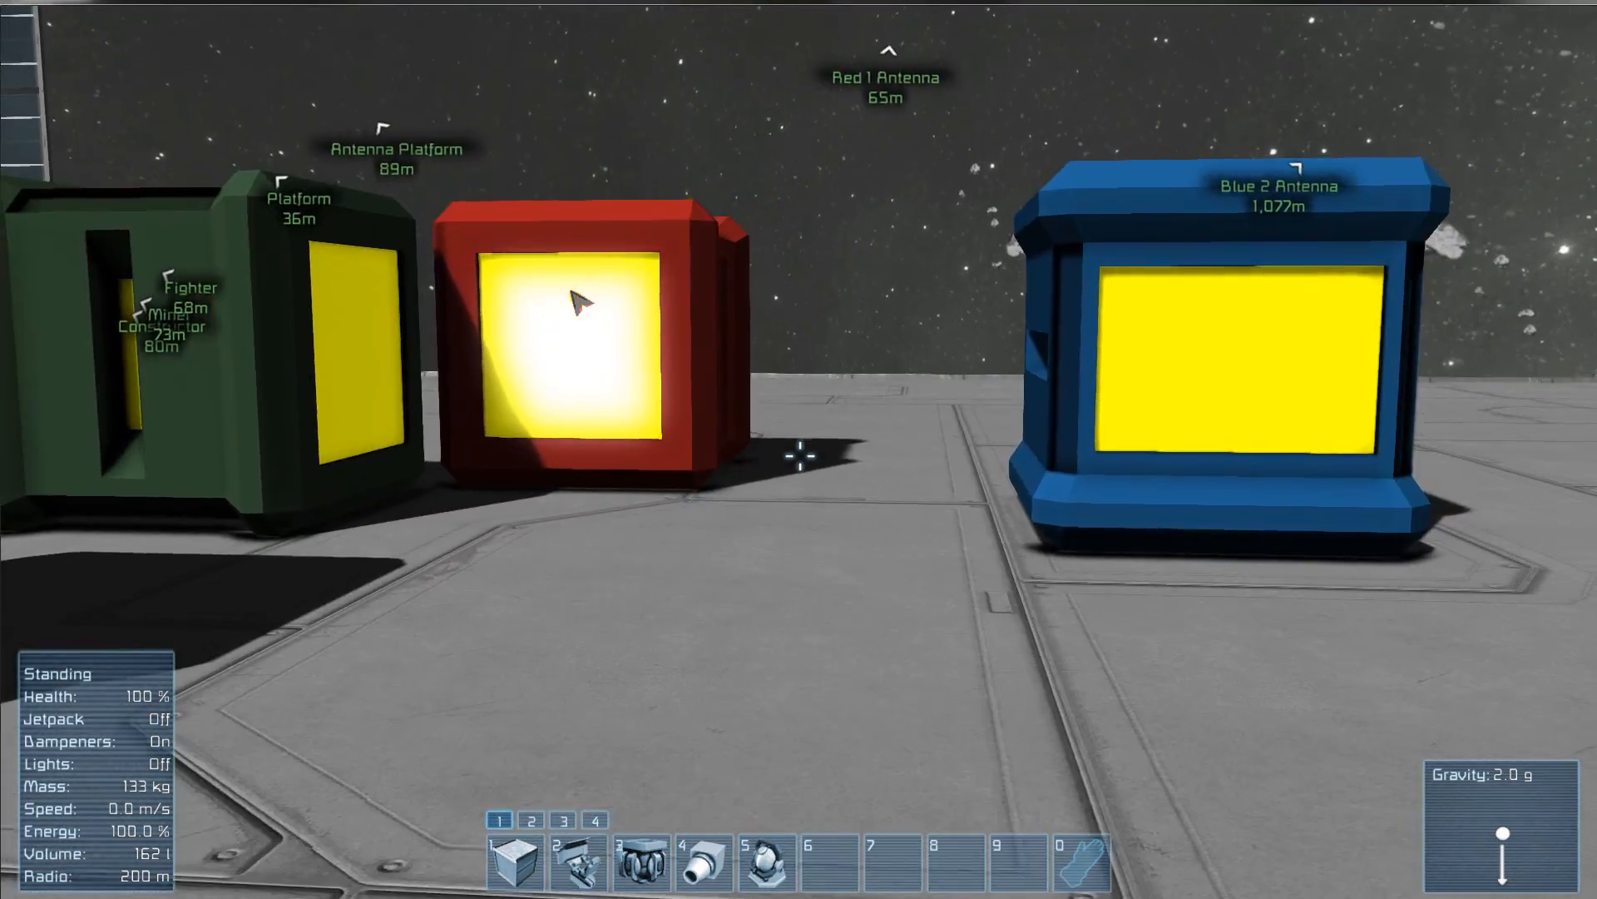
# Assign the JP_Pillar block to toolbar slot 6 and return to the world with it ready for placement.
pyautogui.press('g')
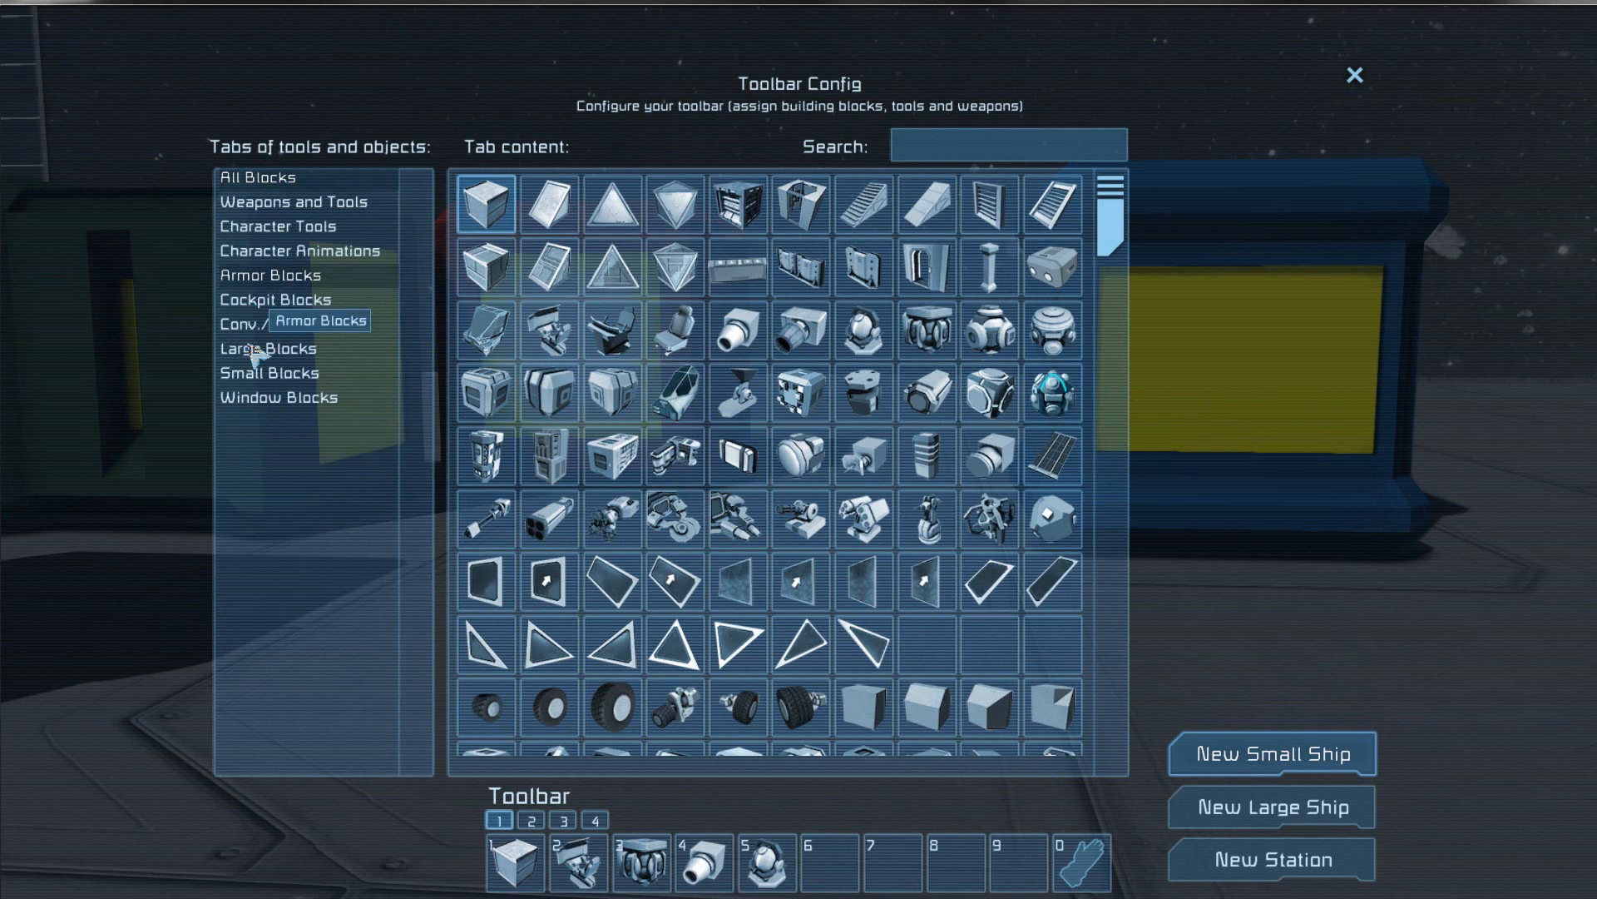
pyautogui.doubleClick(930, 647)
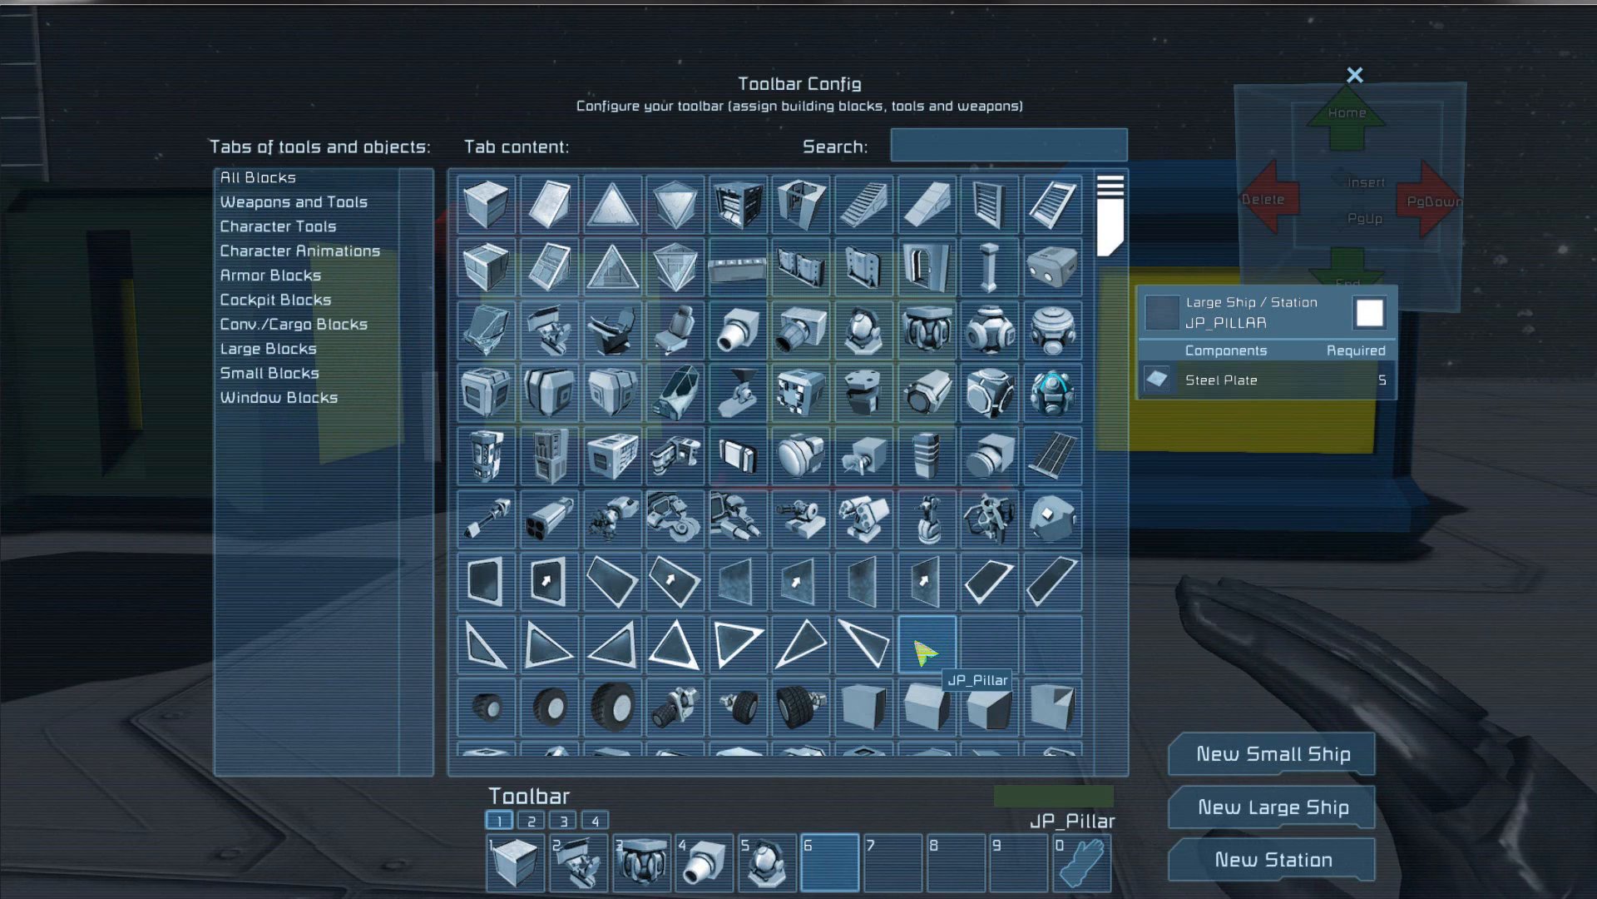
pyautogui.scroll(-3, 938, 642)
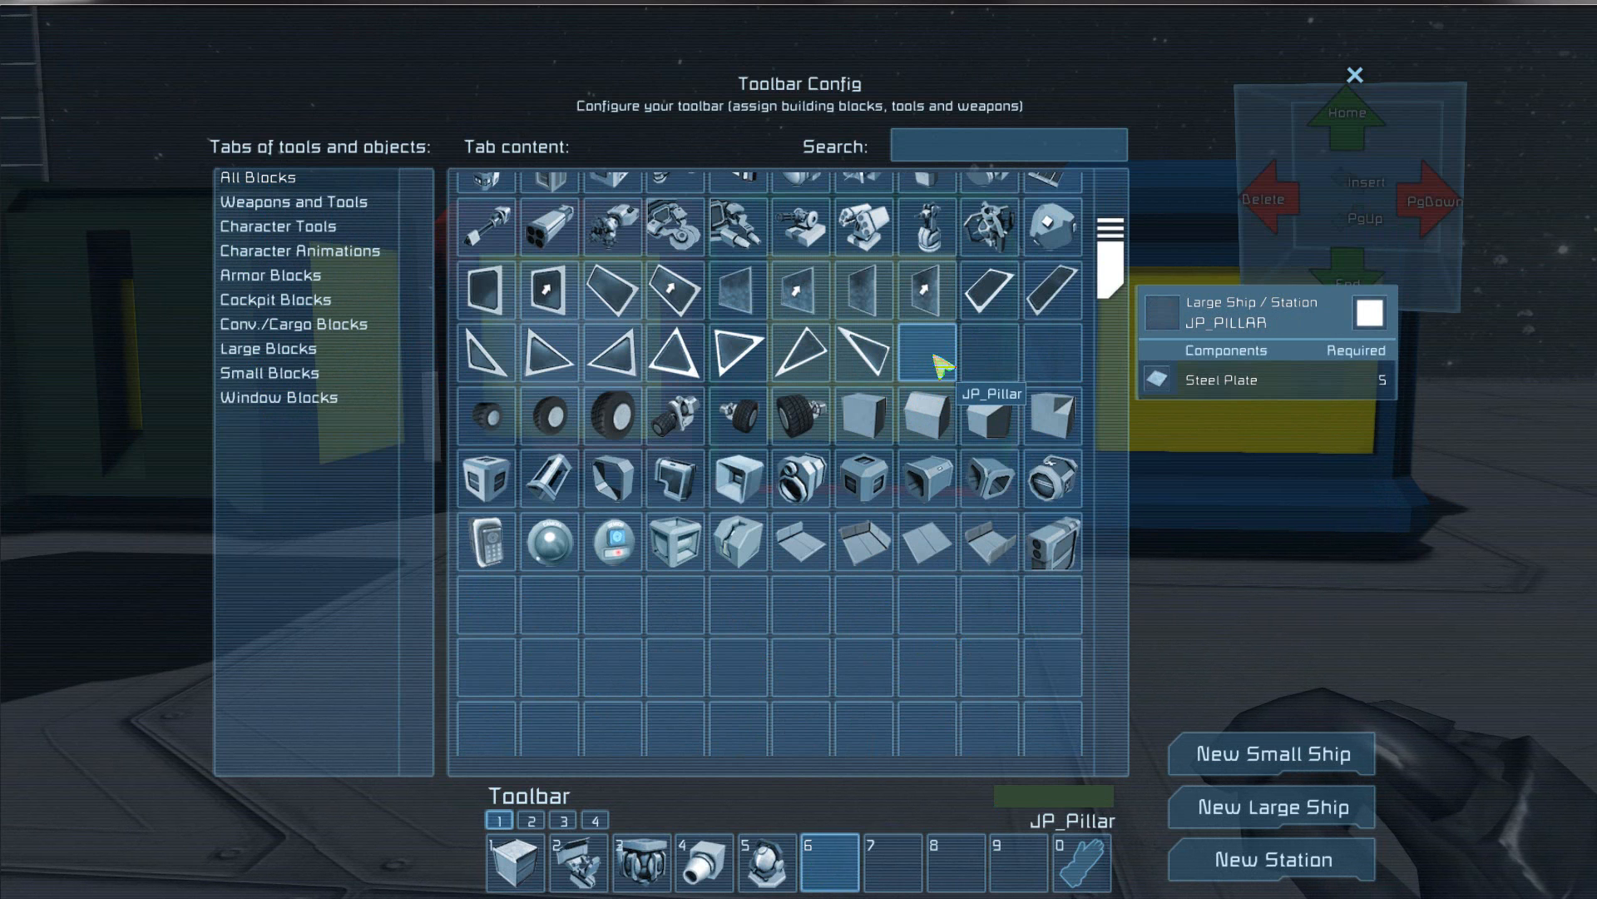
pyautogui.press('Escape')
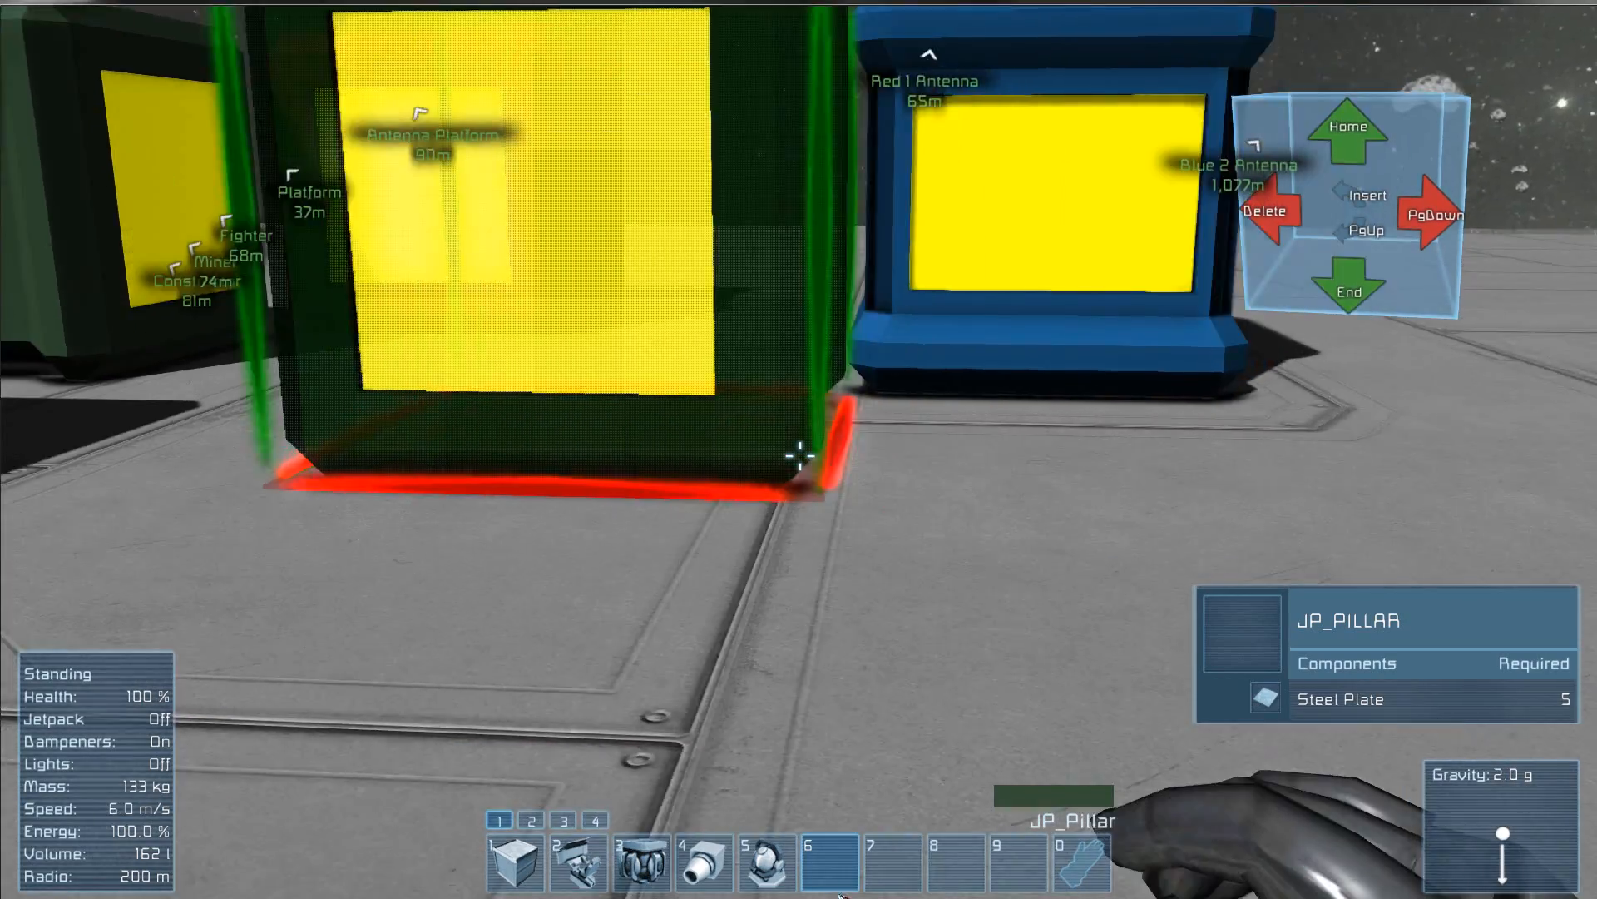
# Rotate the JP_Pillar block and place it on the platform beside the grey pillar.
pyautogui.press('a')
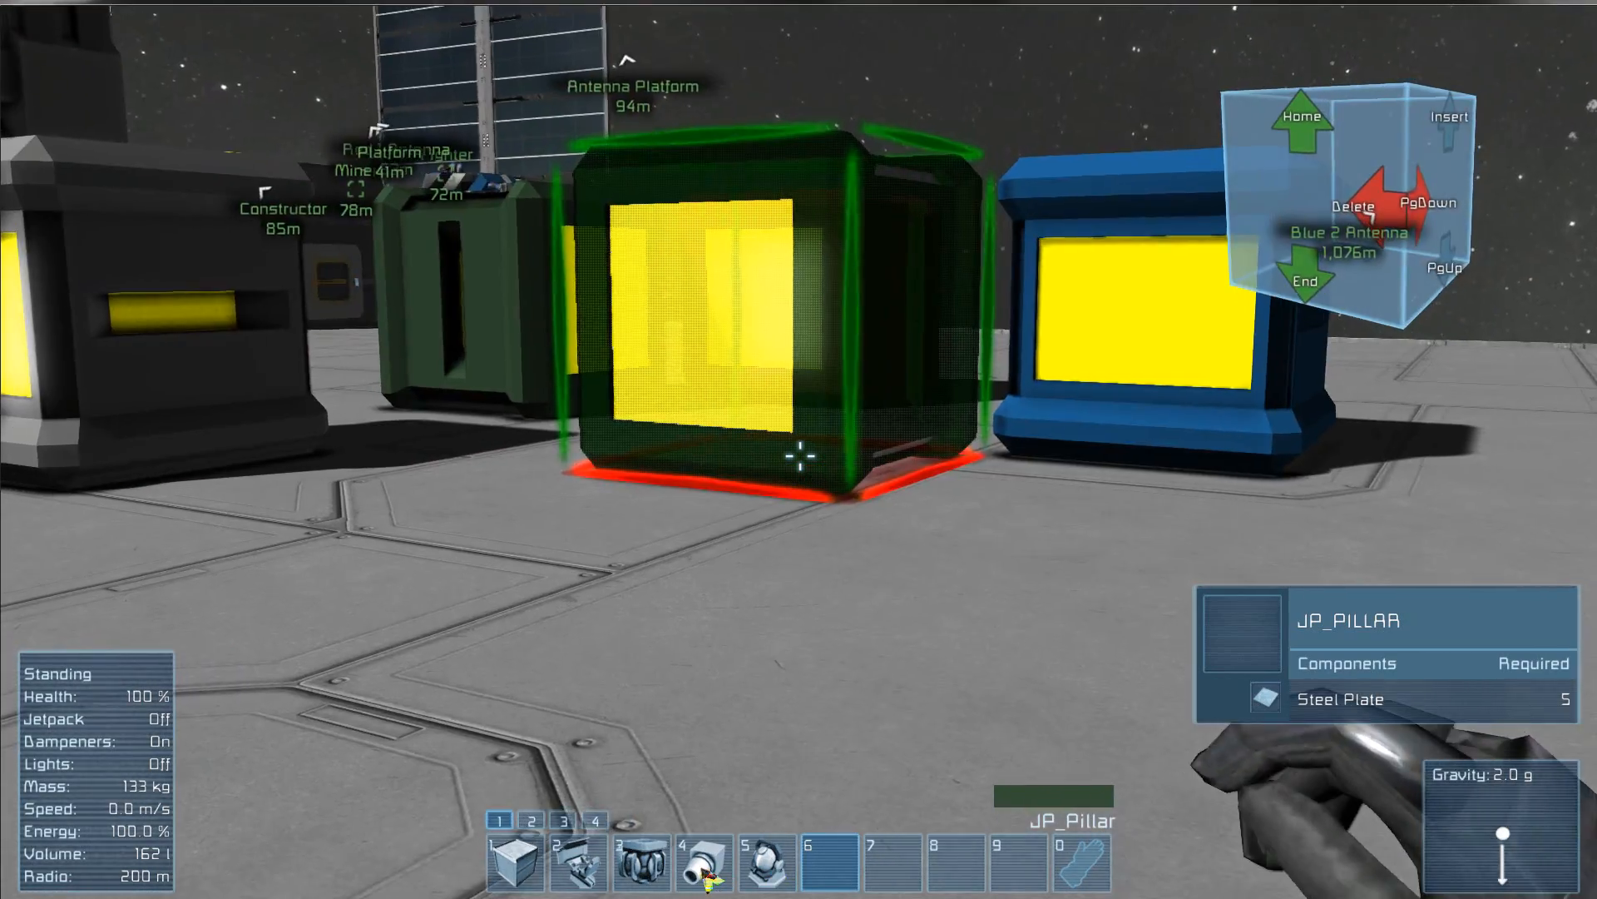
pyautogui.press('pagedown')
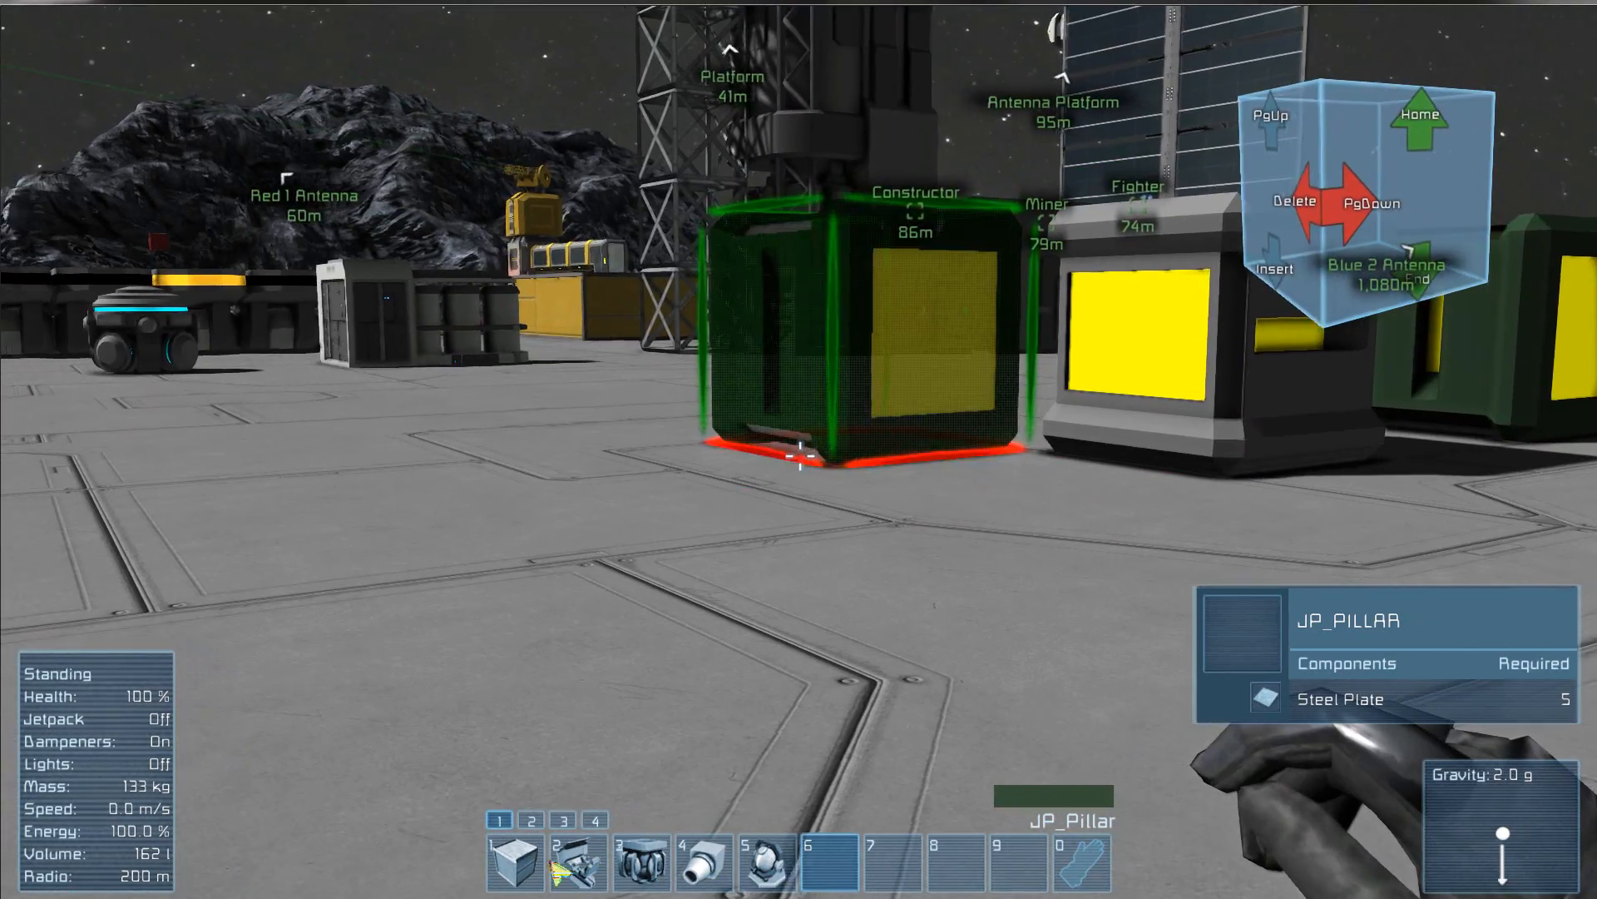
pyautogui.press('pageup')
pyautogui.click(799, 456)
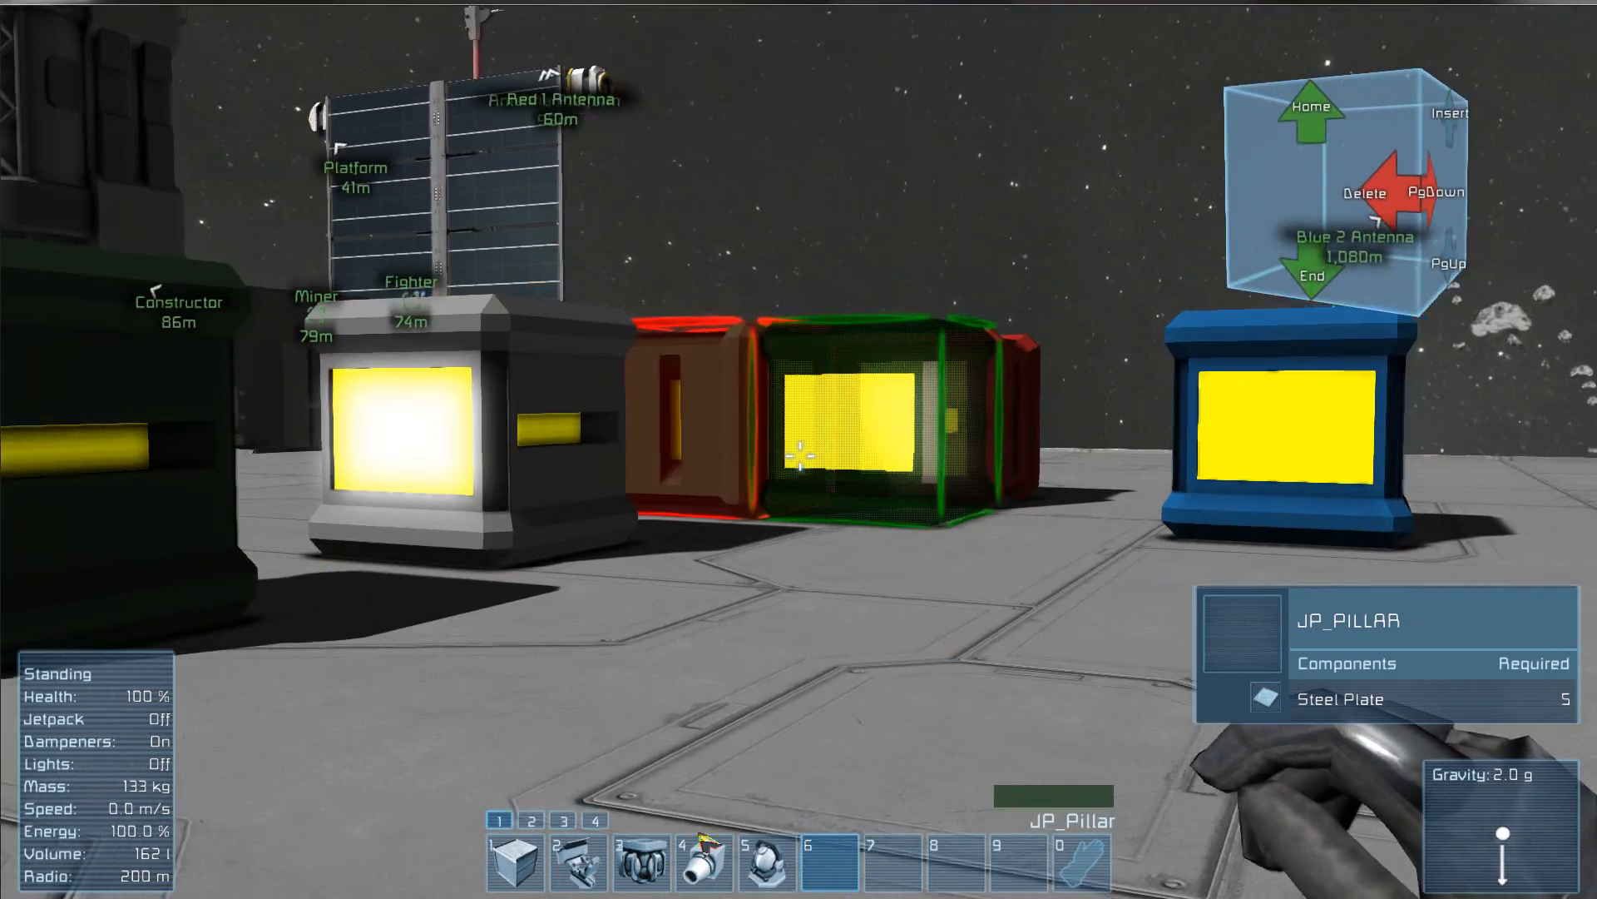
# Move around the row of pillars to examine the added block and its neighbours from several sides.
pyautogui.press('w')
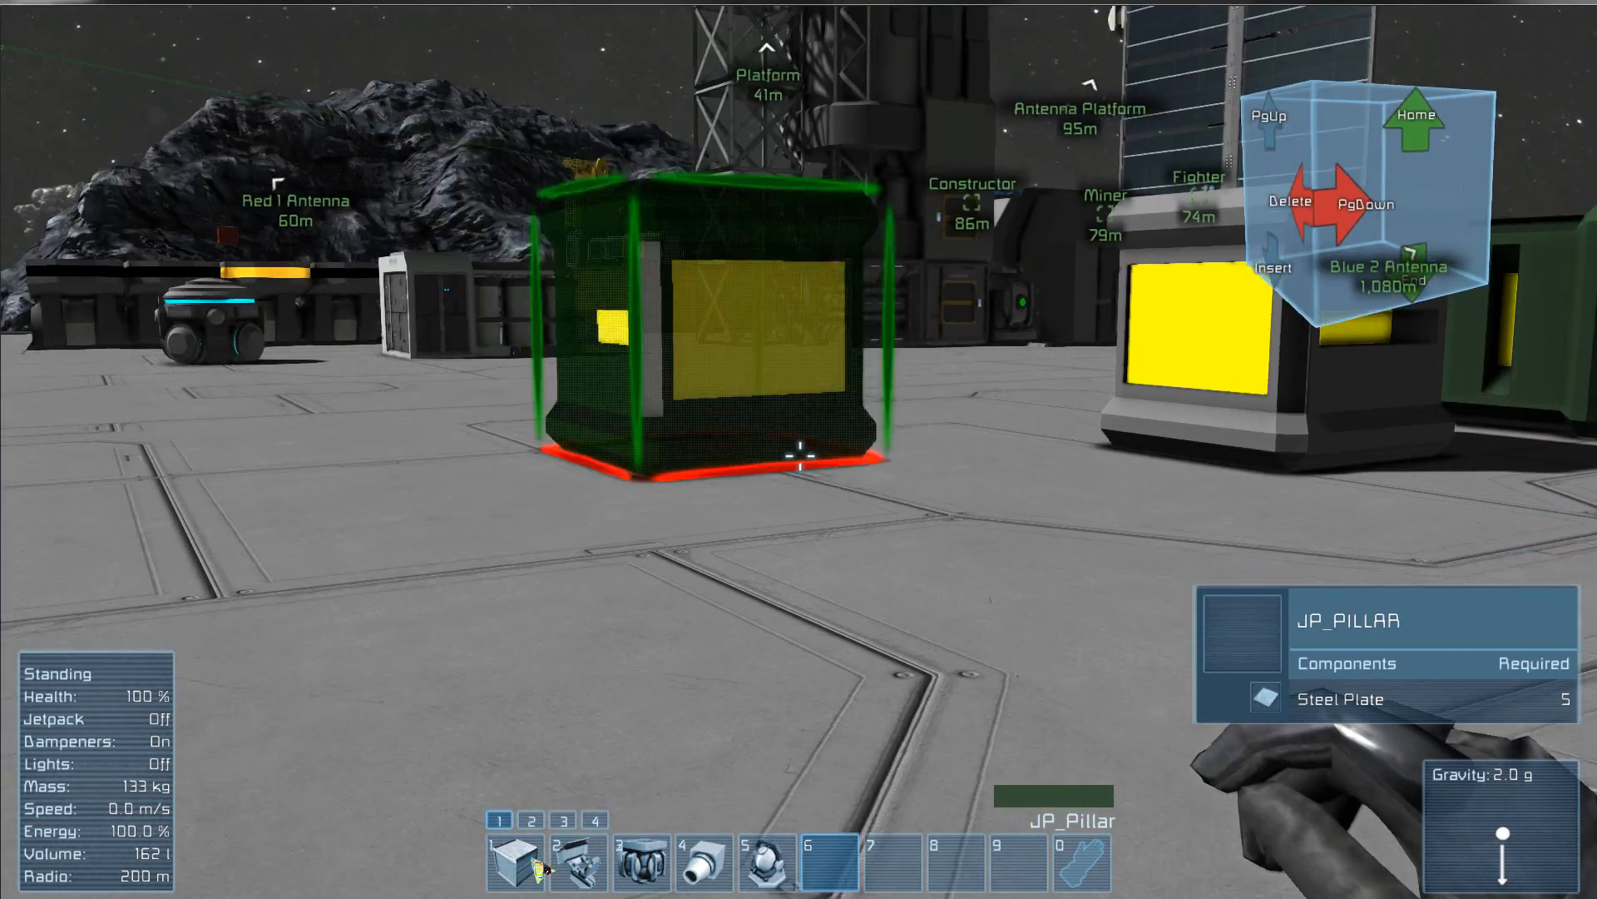
pyautogui.press('x')
pyautogui.press('x')
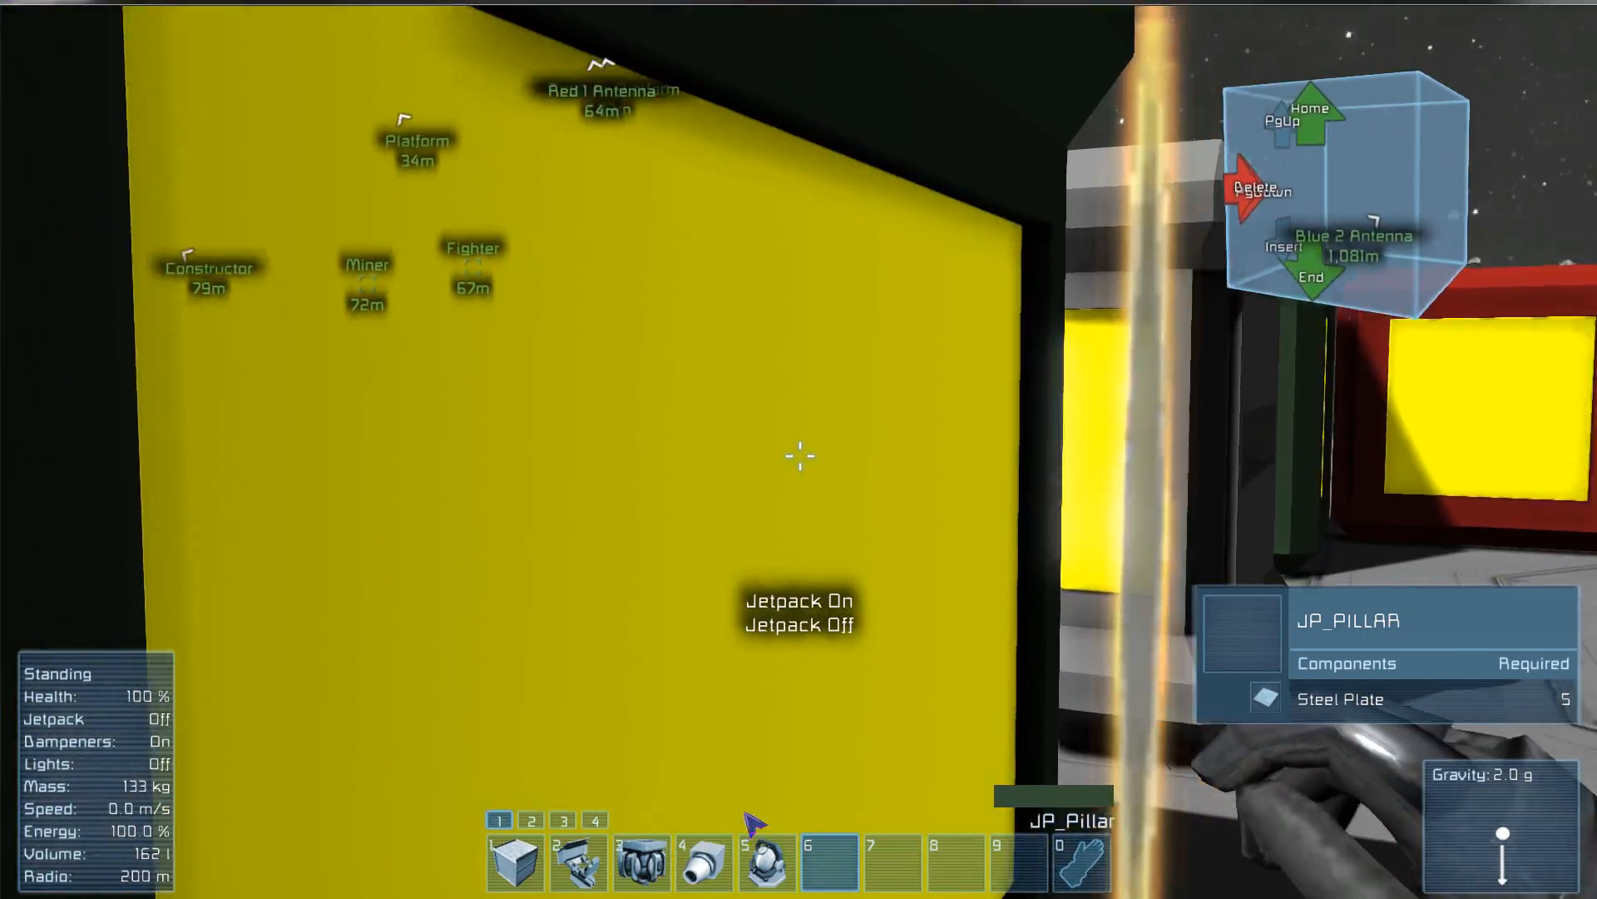
pyautogui.press('w')
pyautogui.hotkey('shift', 'w')
pyautogui.hotkey('shift', 'w')
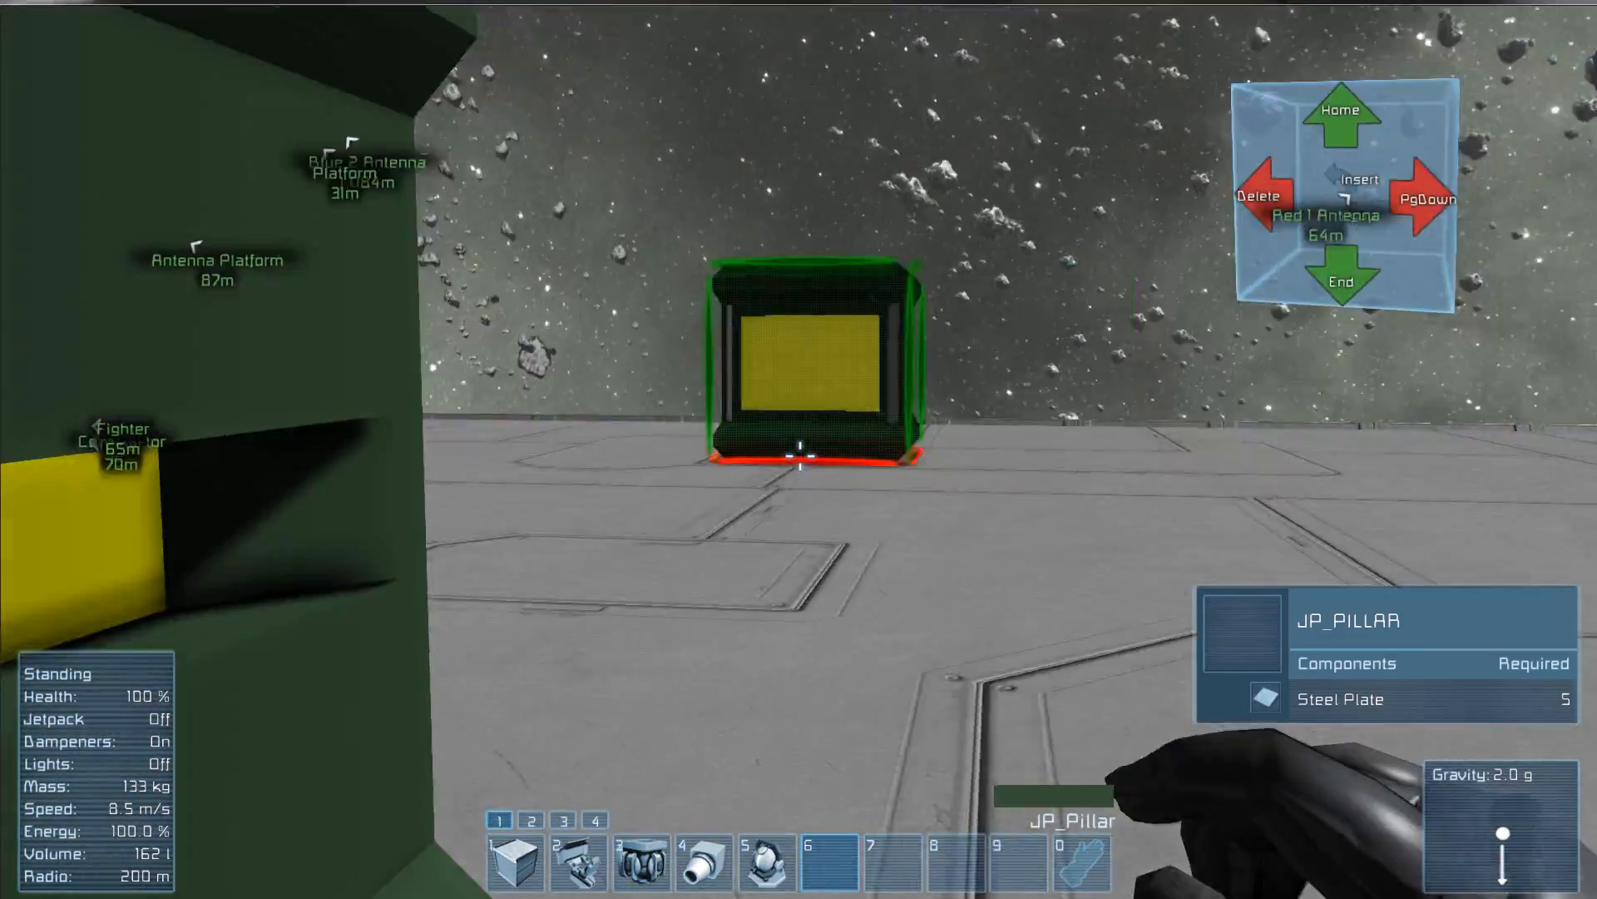
pyautogui.press('d')
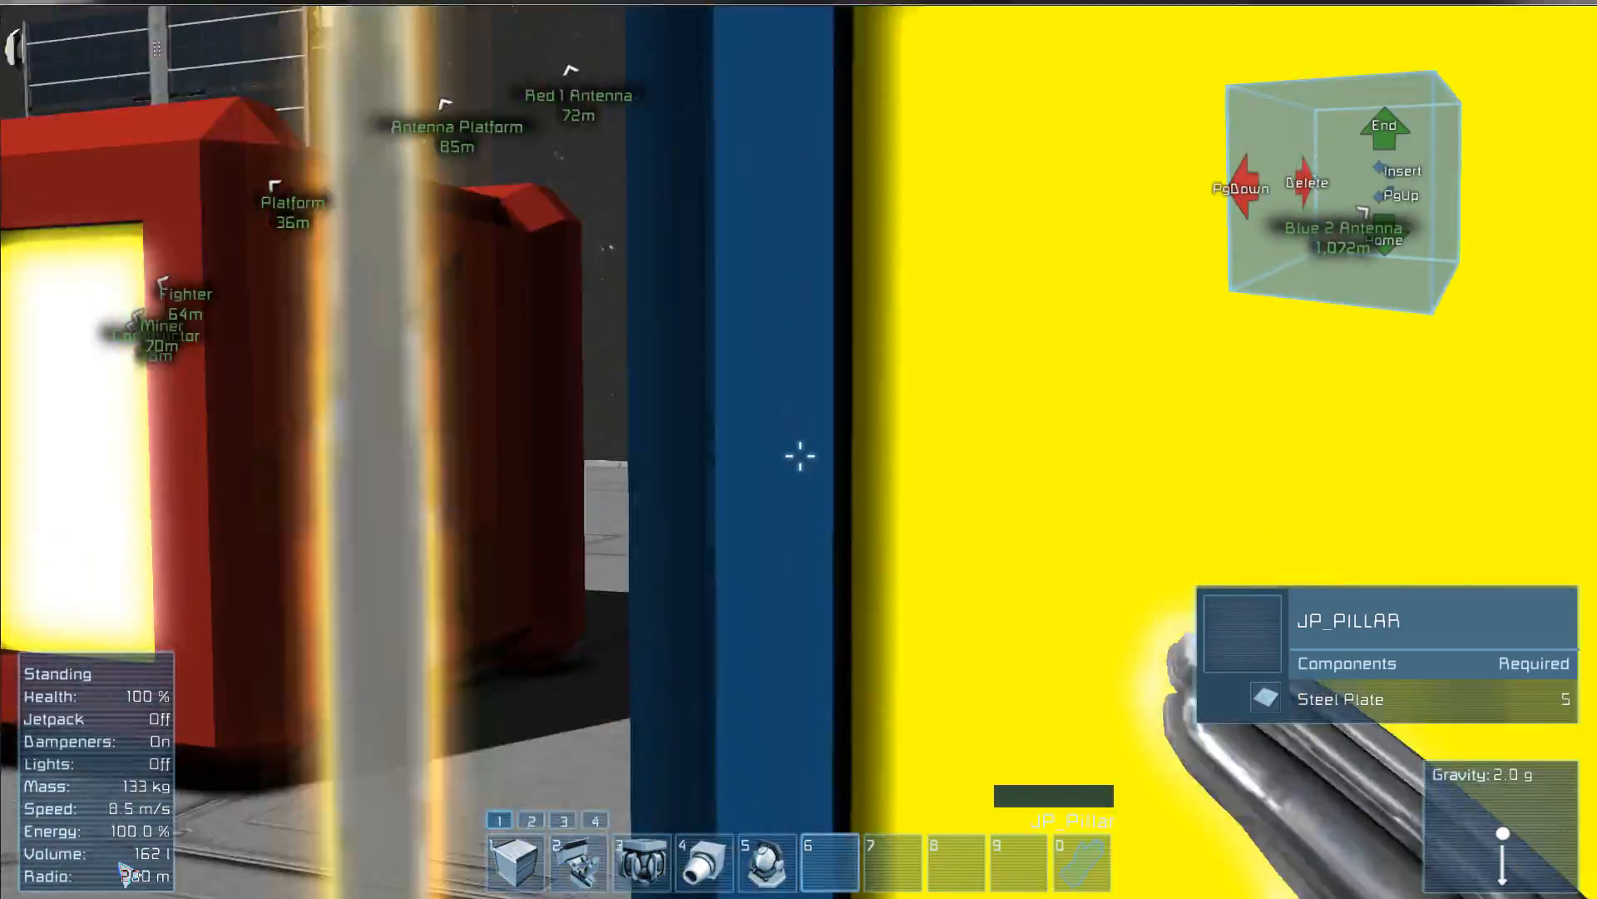
pyautogui.press('s')
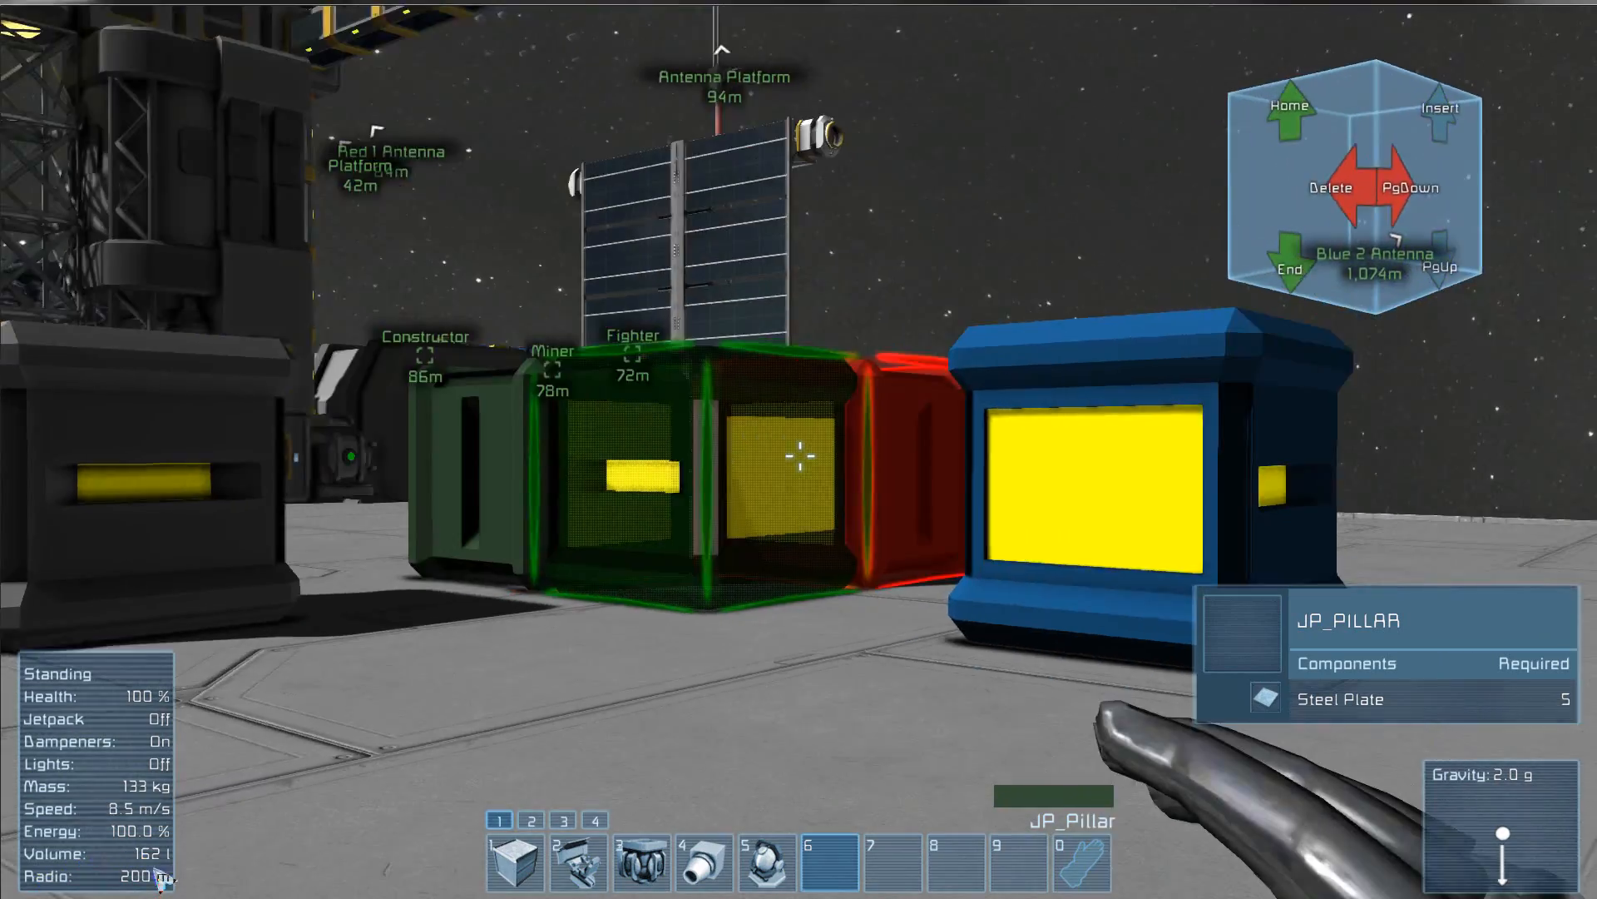
pyautogui.press('s')
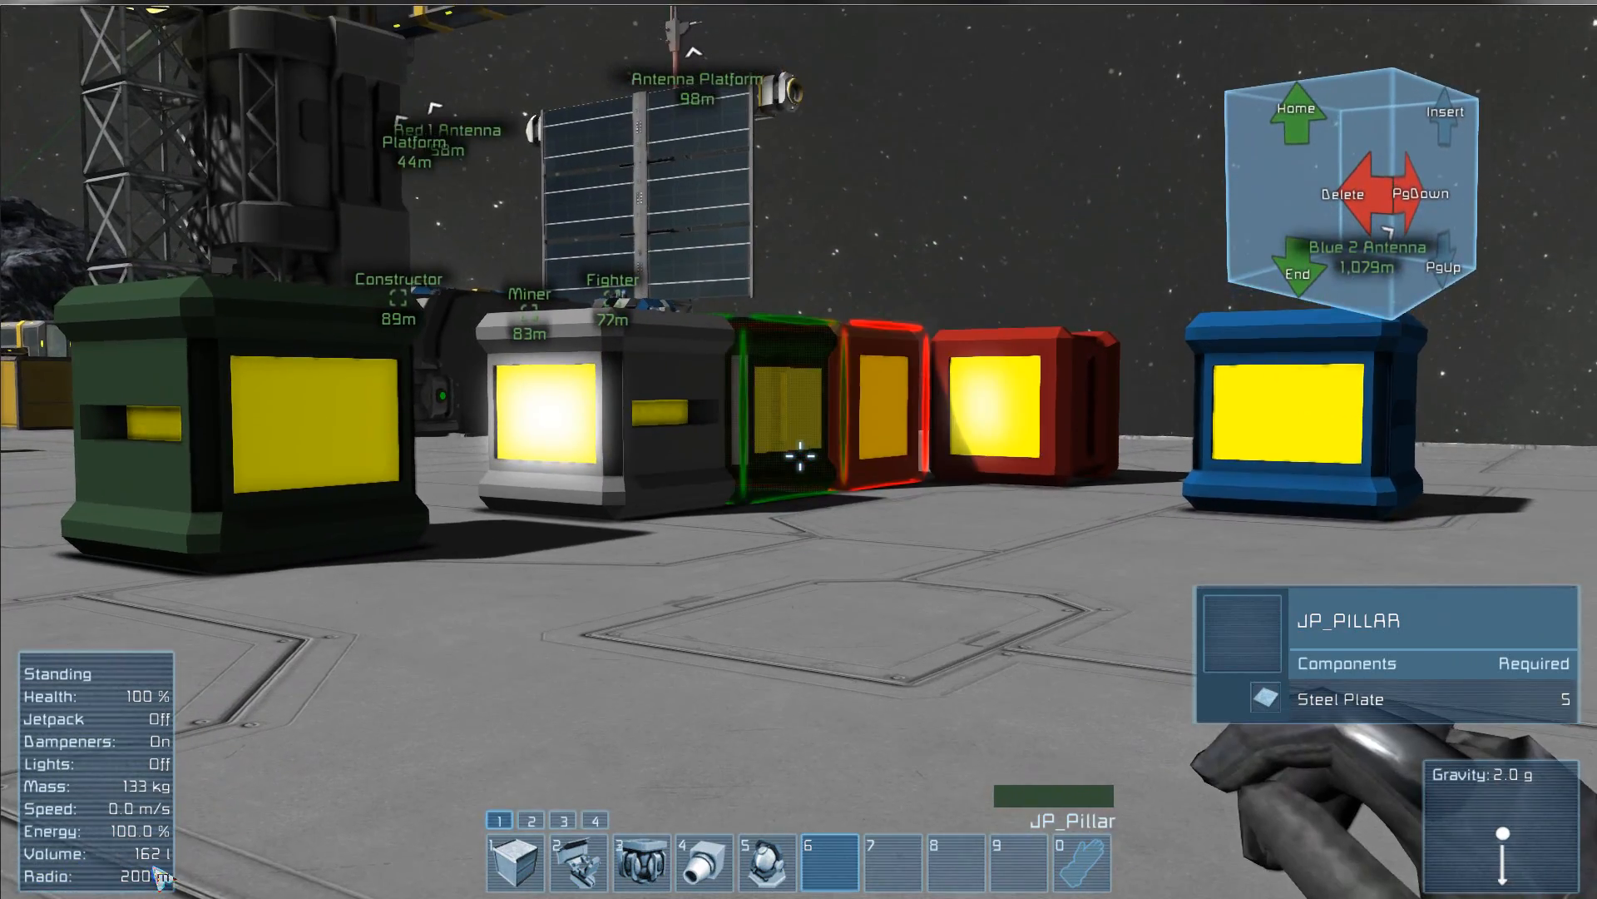
# Assign the Automatic Rifle to toolbar slot 7 and shoot the red pillar to destroy it.
pyautogui.press('g')
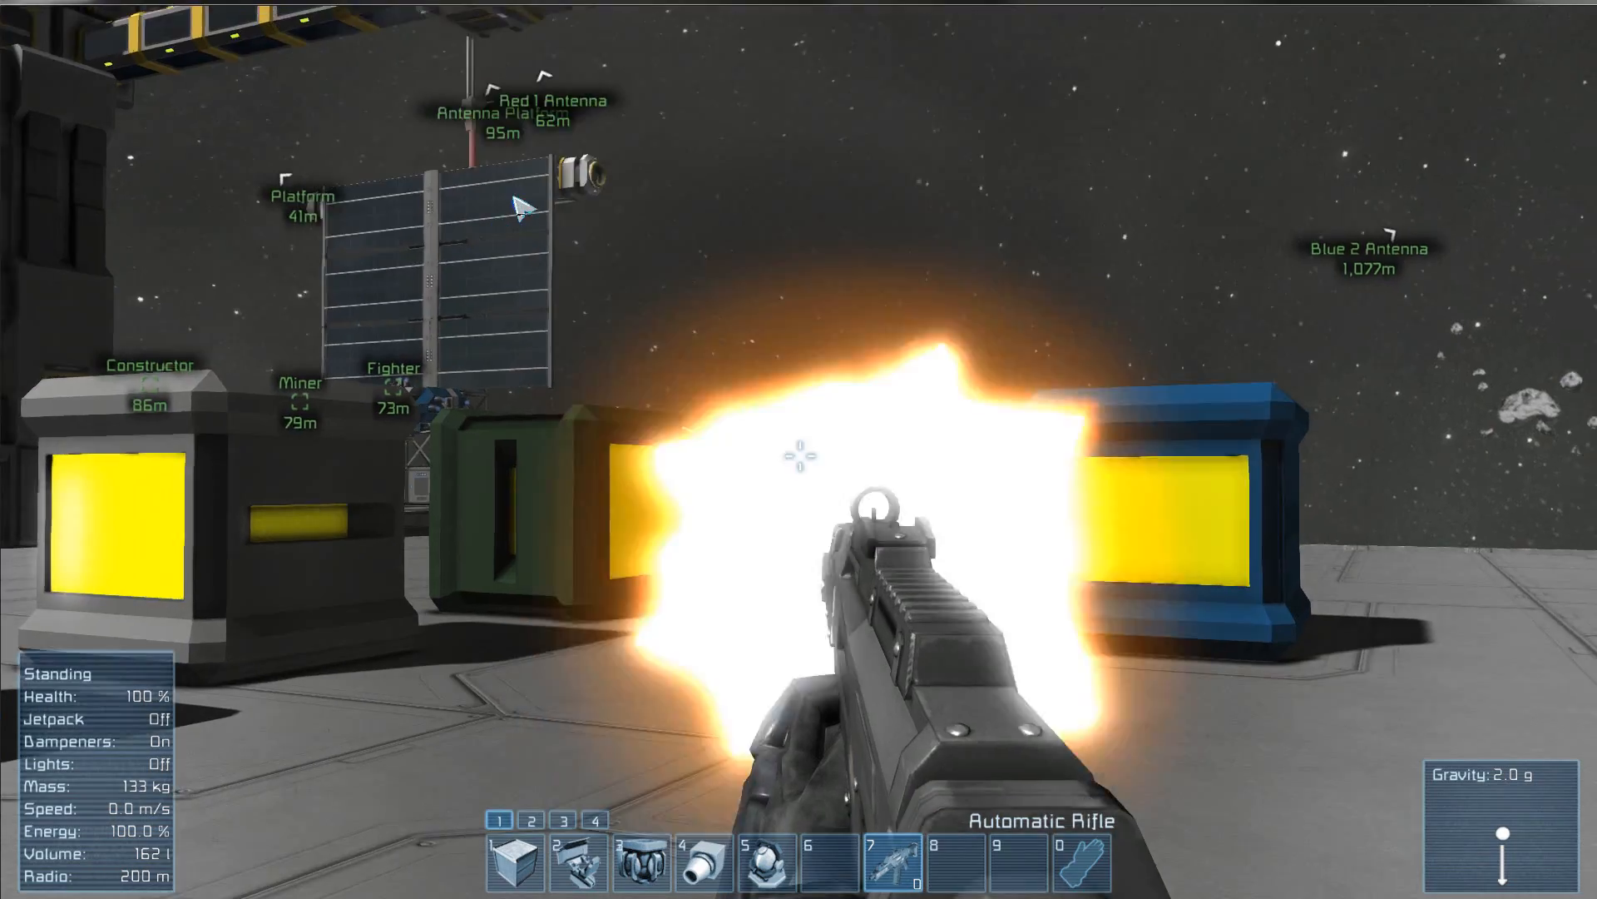
pyautogui.moveTo(511, 197); pyautogui.dragTo(523, 213)
pyautogui.press('w')
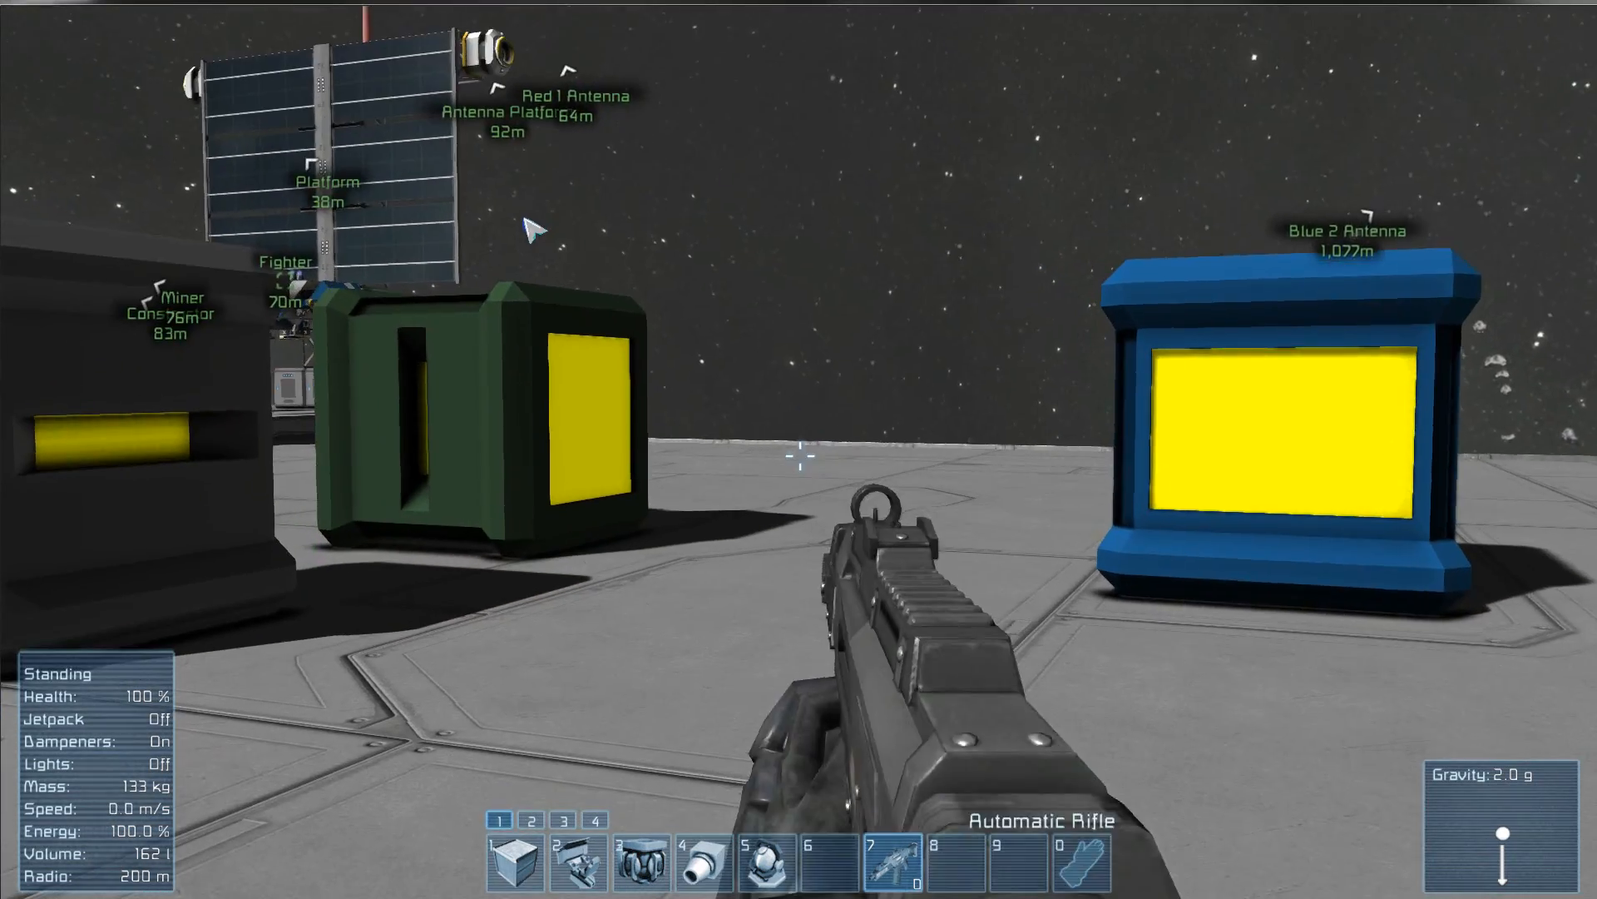
# Switch to the Light Armor Block, step back from the pillars and open the game menu.
pyautogui.press('1')
pyautogui.press('s')
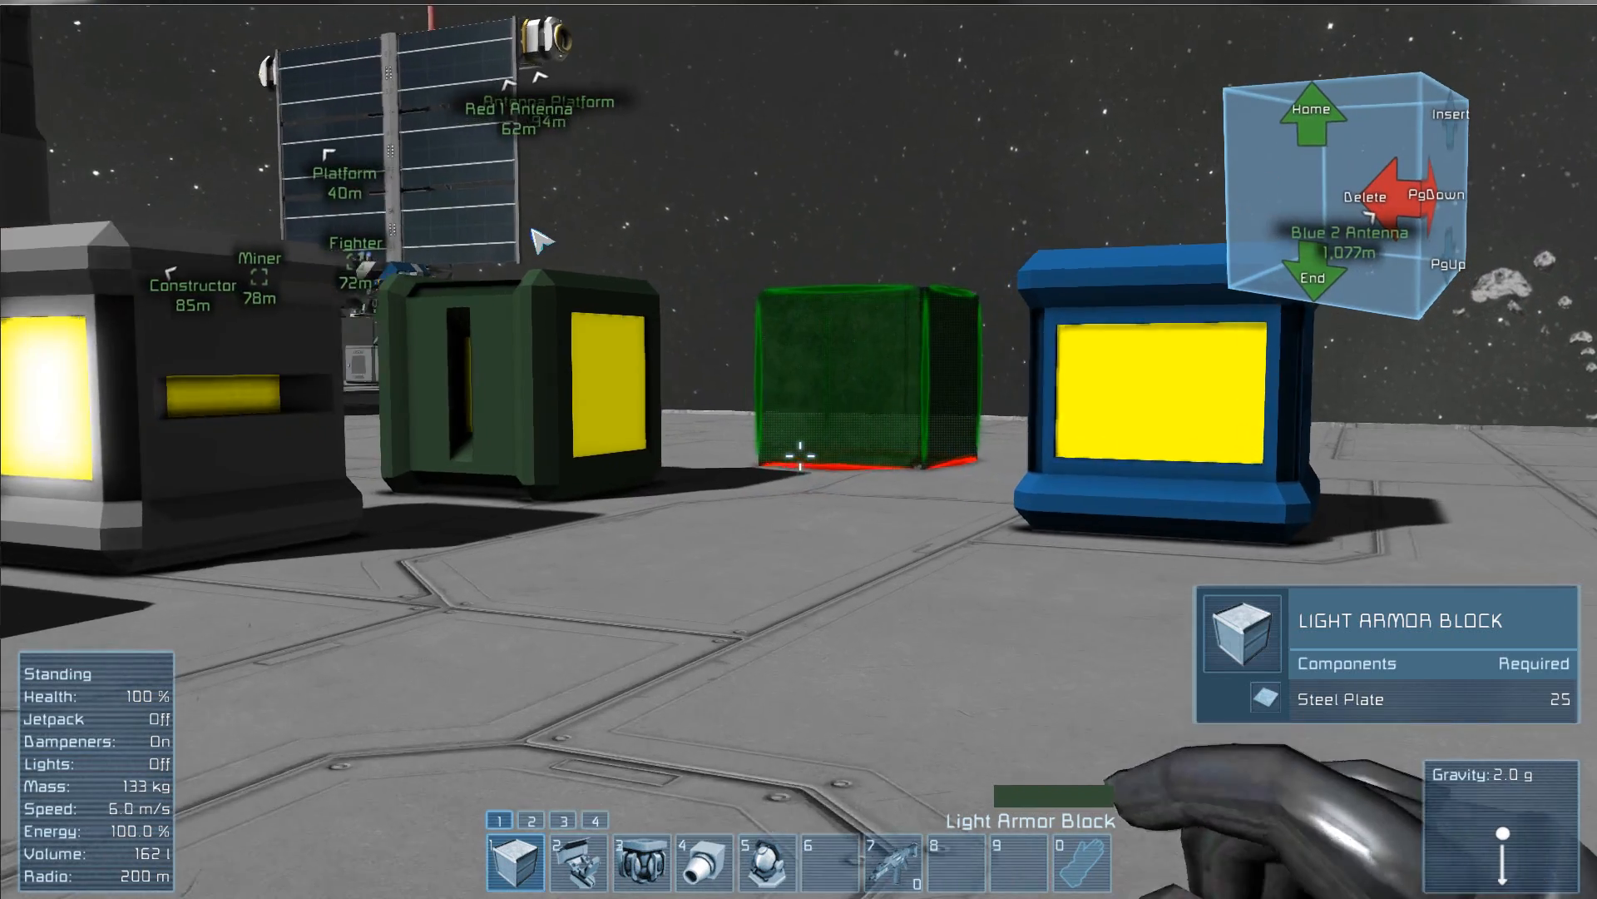
pyautogui.press('Escape')
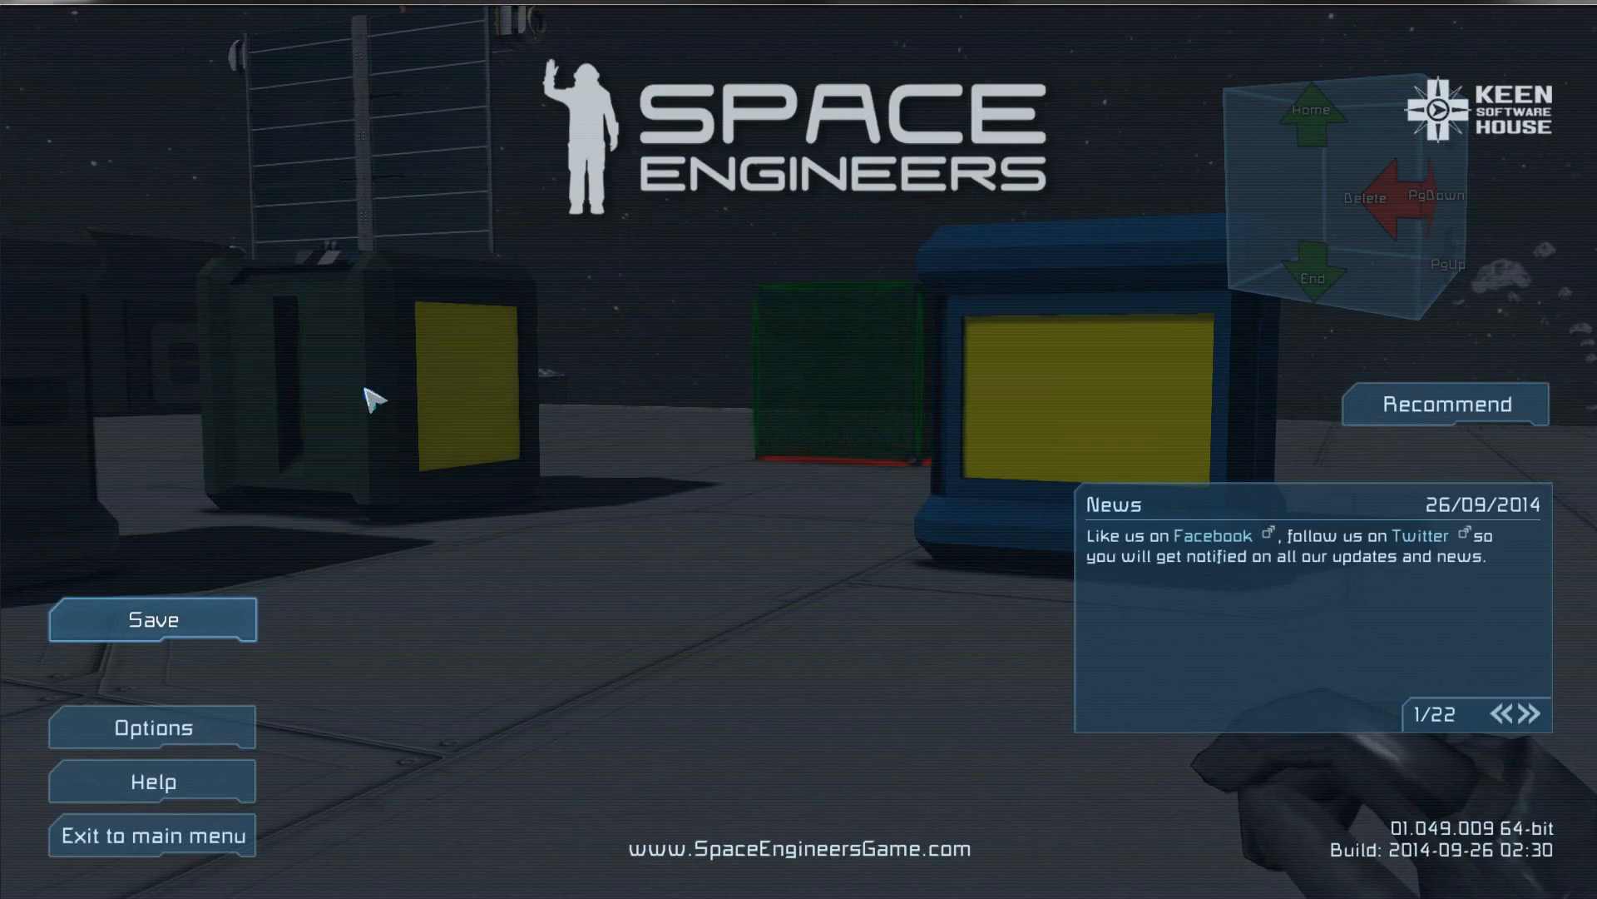